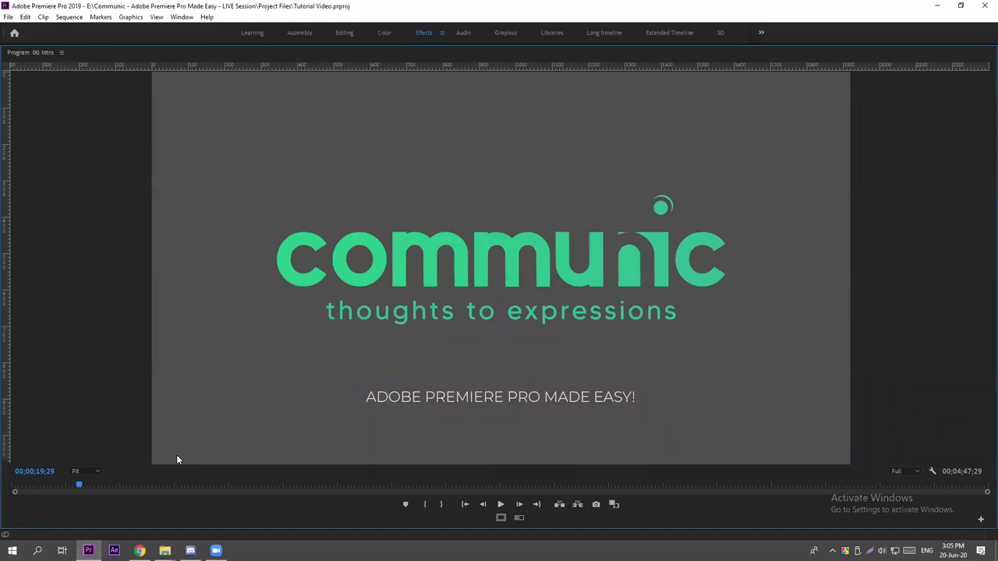
Bring the Chrome window with the Google Docs topics outline to the front.
{"action": "left_click", "coordinate": [143, 549]}
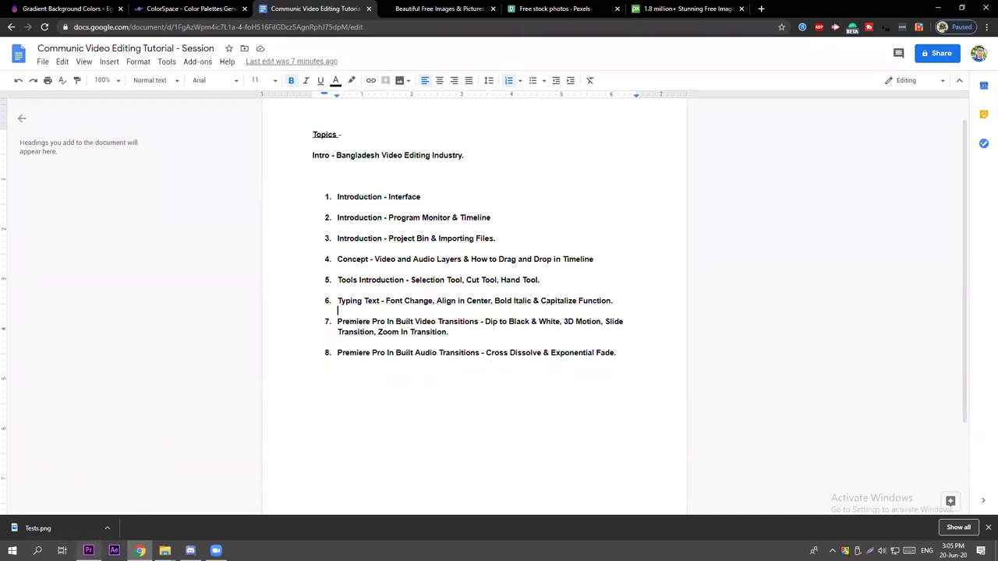
Briefly revisit Premiere, then return to Google Docs and close the Tests.png downloads bar.
{"action": "mouse_move", "coordinate": [88, 551]}
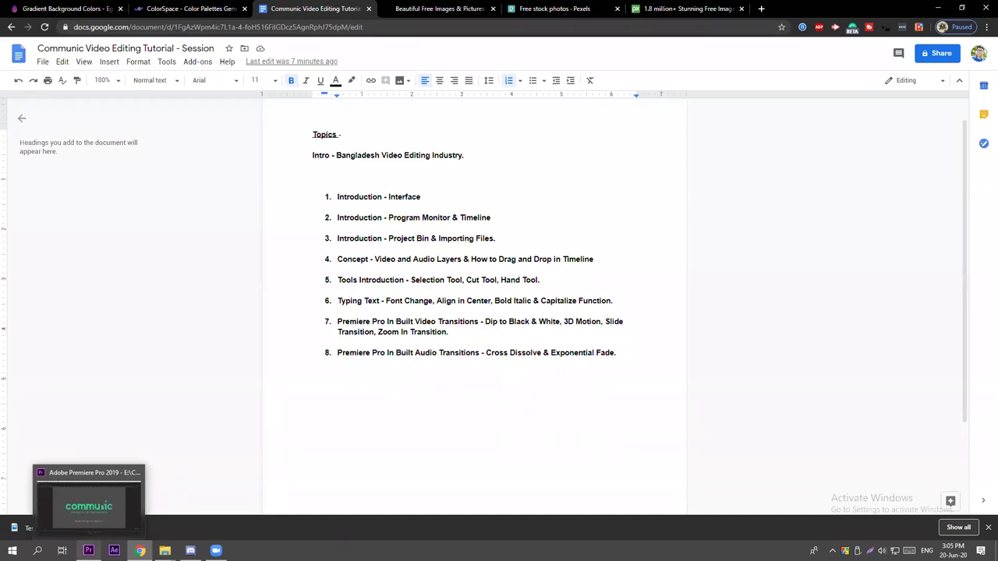
{"action": "left_click", "coordinate": [78, 522]}
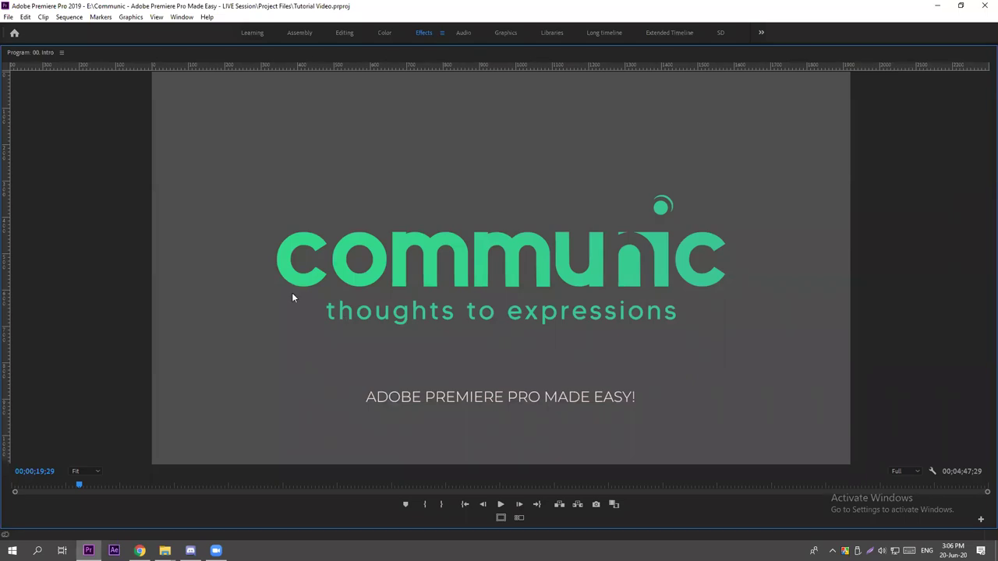
{"action": "left_click", "coordinate": [139, 551]}
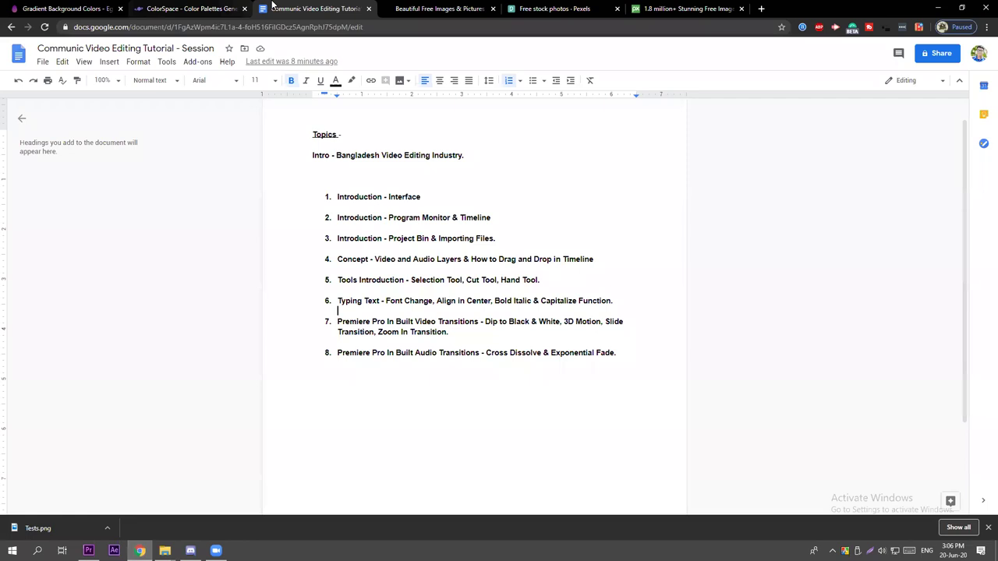
{"action": "left_click", "coordinate": [987, 529]}
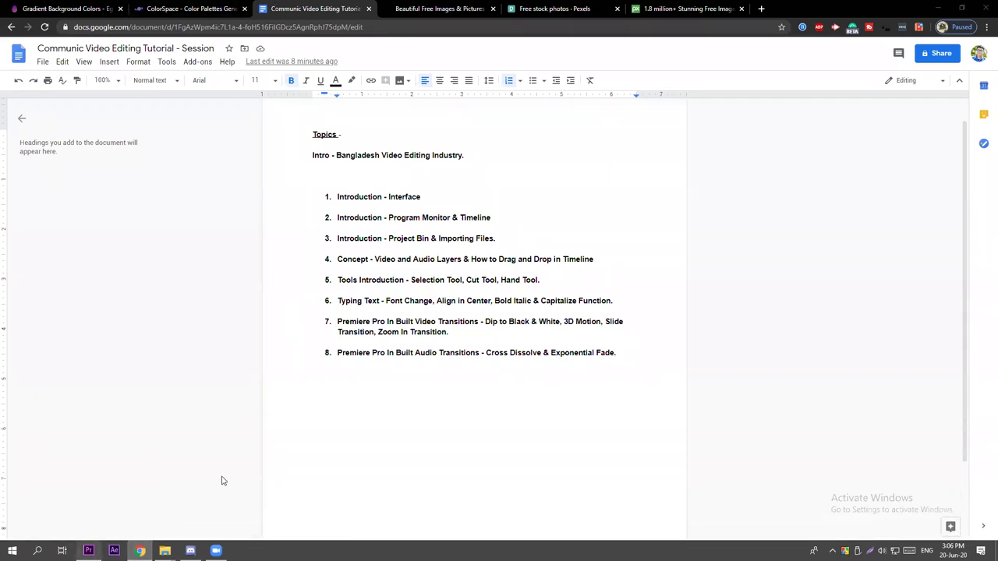
Alt+Tab back to Premiere Pro's full-size program view of the Communic intro.
{"action": "key", "text": "alt+Tab"}
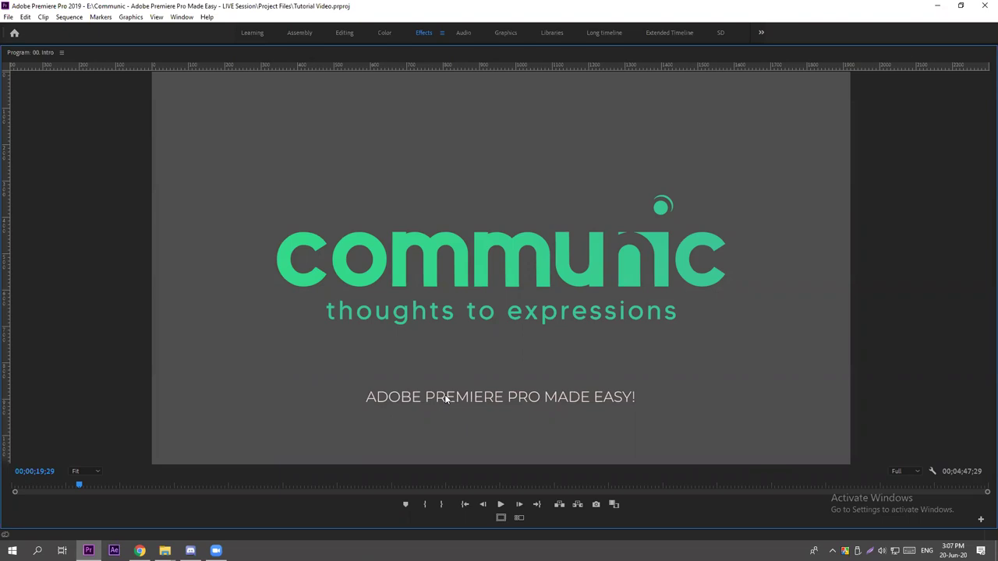
Restore the full editing workspace and move to the logo section of the intro.
{"action": "left_click", "coordinate": [59, 491]}
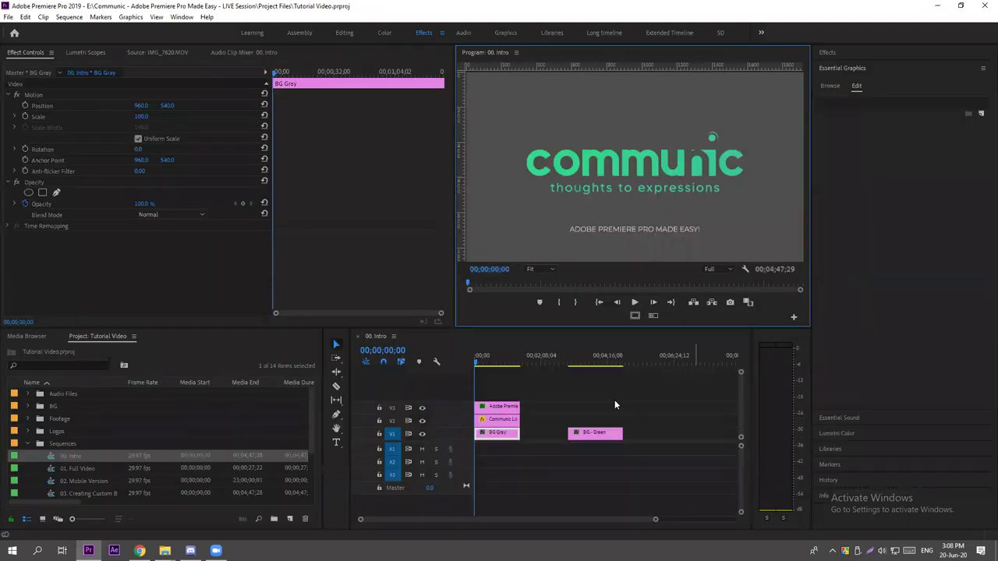
{"action": "left_click", "coordinate": [592, 357]}
{"action": "left_click", "coordinate": [489, 356]}
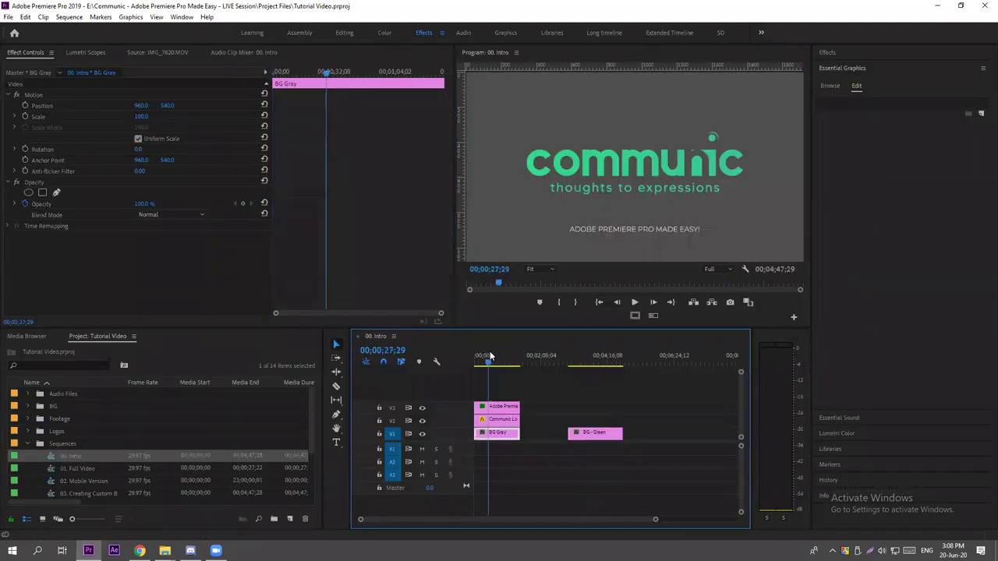
{"action": "left_click", "coordinate": [570, 157]}
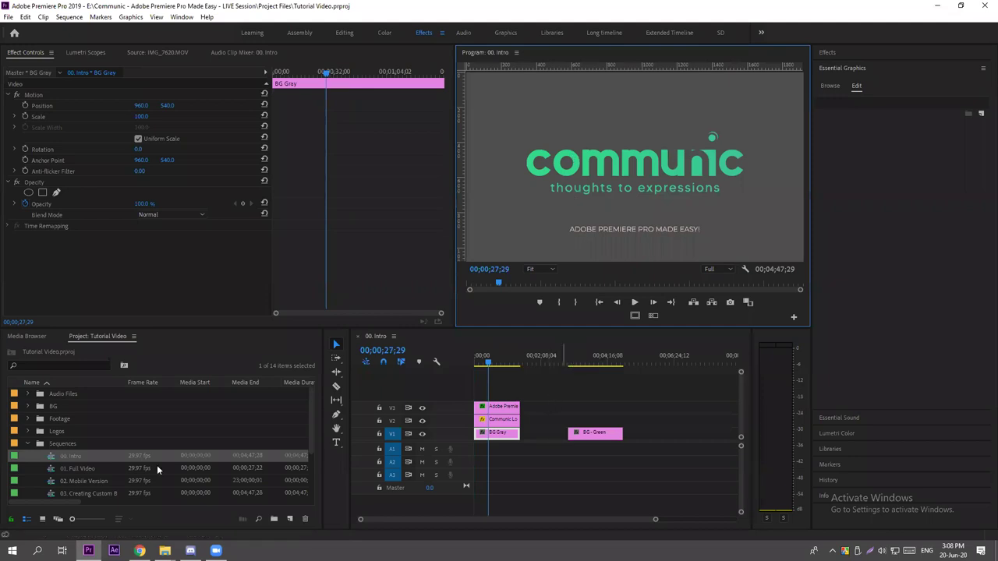
{"action": "scroll", "coordinate": [68, 469], "scroll_direction": "down", "scroll_amount": 2}
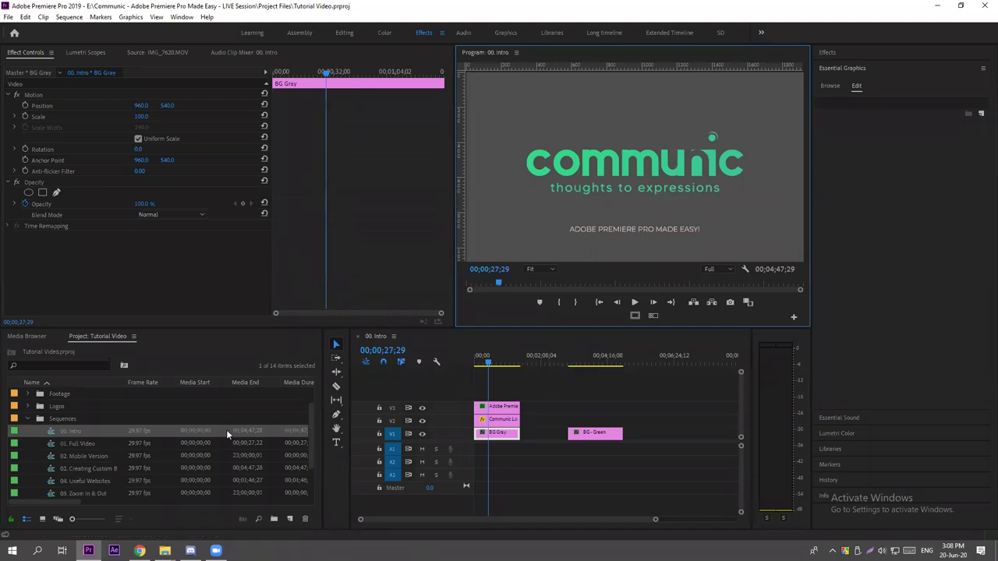
Test-copy the Adobe Premiere title onto the green background, delete it, and move to 00;03;28;00.
{"action": "left_click", "coordinate": [496, 406]}
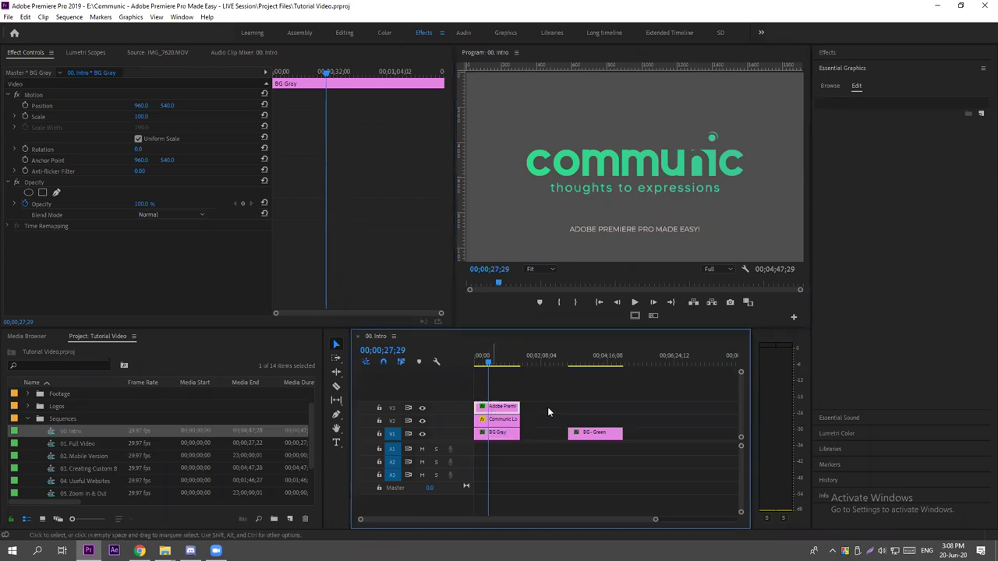
{"action": "left_click_drag", "start_coordinate": [507, 407], "coordinate": [622, 420]}
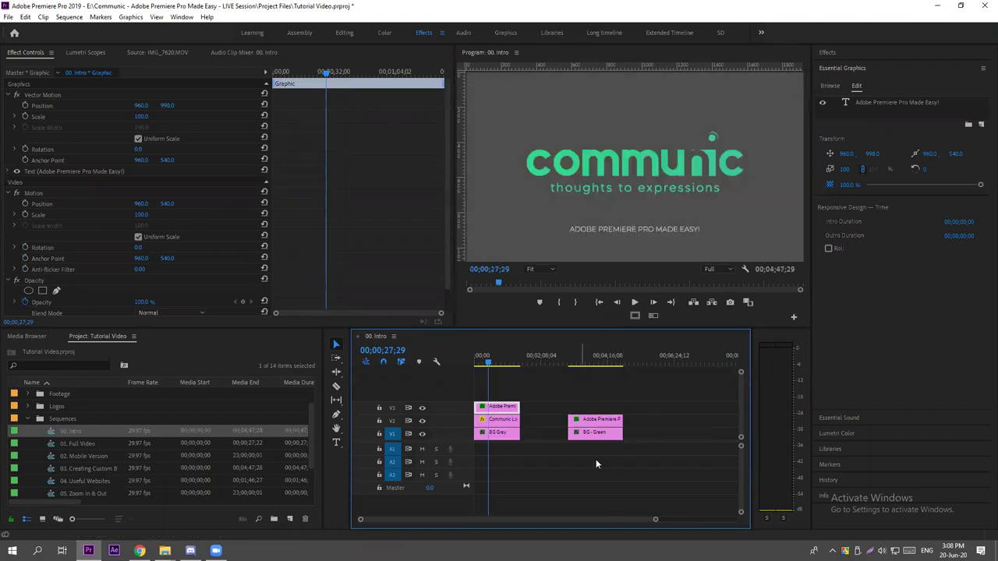
{"action": "left_click", "coordinate": [594, 422]}
{"action": "key", "text": "Delete"}
{"action": "left_click", "coordinate": [583, 352]}
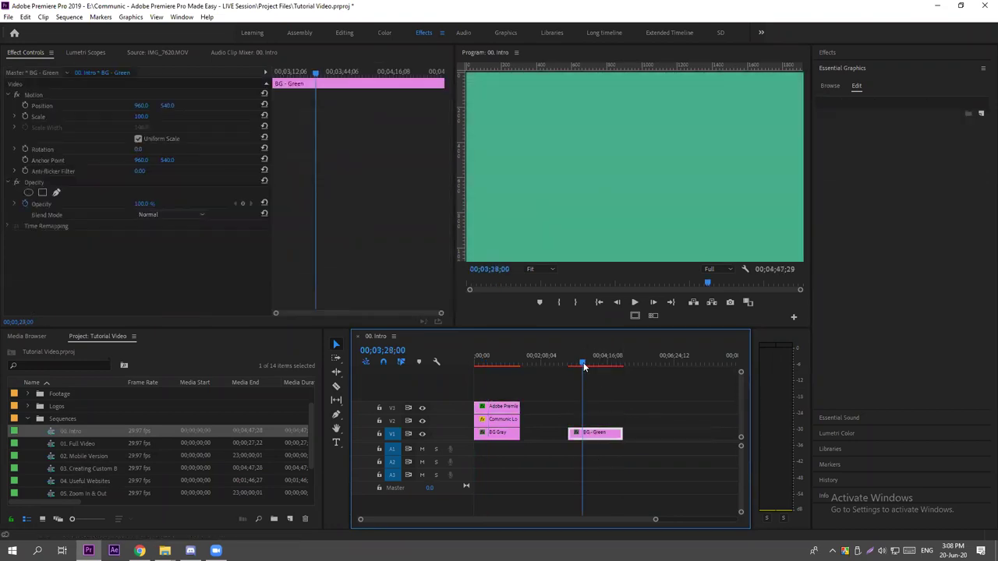
{"action": "left_click", "coordinate": [336, 442]}
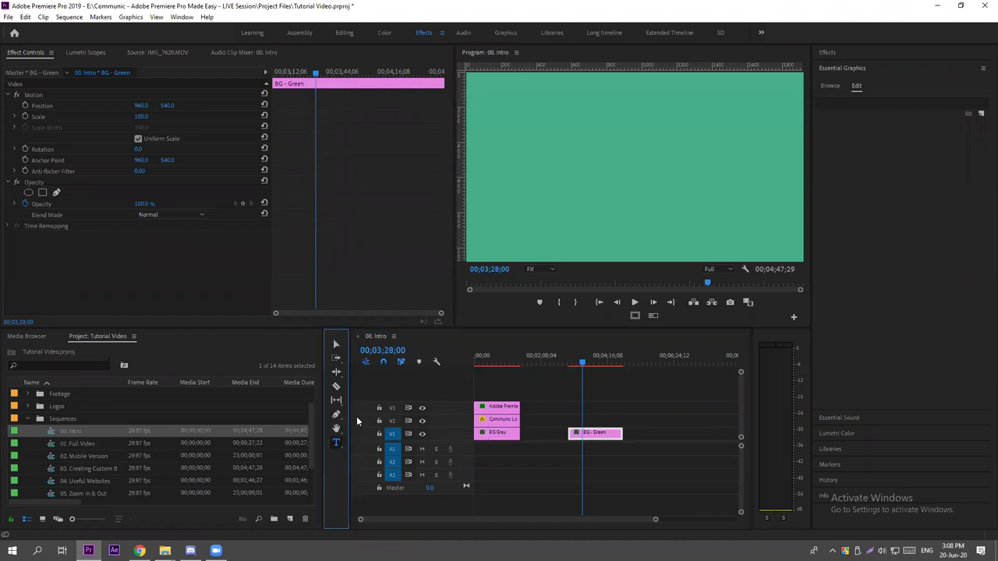
Type the two-line title 'video editing' / 'indostry of bangladesh' on the green frame.
{"action": "left_click", "coordinate": [584, 186]}
{"action": "type", "text": "video editing"}
{"action": "key", "text": "Return"}
{"action": "type", "text": "indostry of bangladesh"}
{"action": "key", "text": "ctrl+a"}
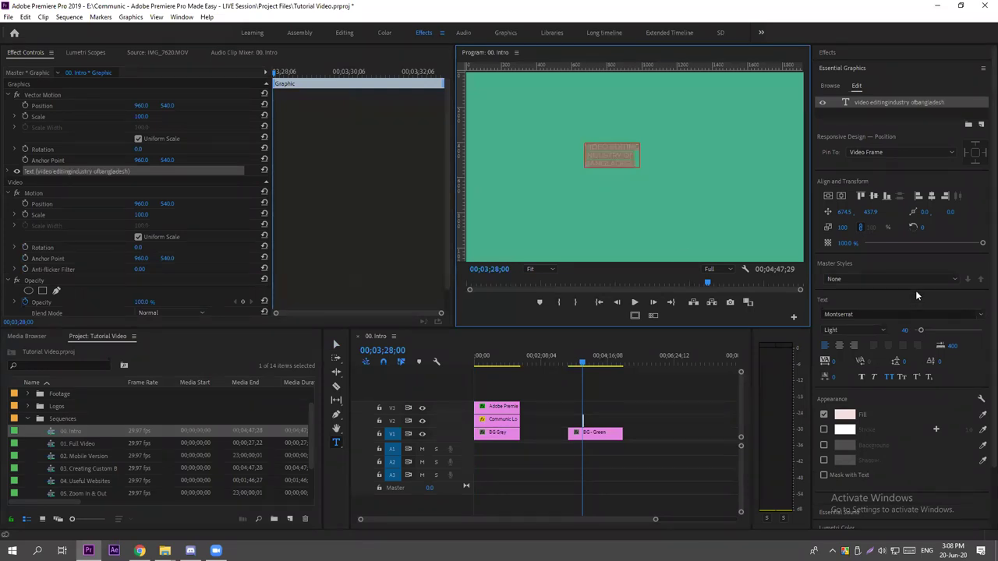
Make the title Montserrat Black, centre-aligned, and centred in the frame.
{"action": "left_click", "coordinate": [847, 334]}
{"action": "left_click", "coordinate": [849, 317]}
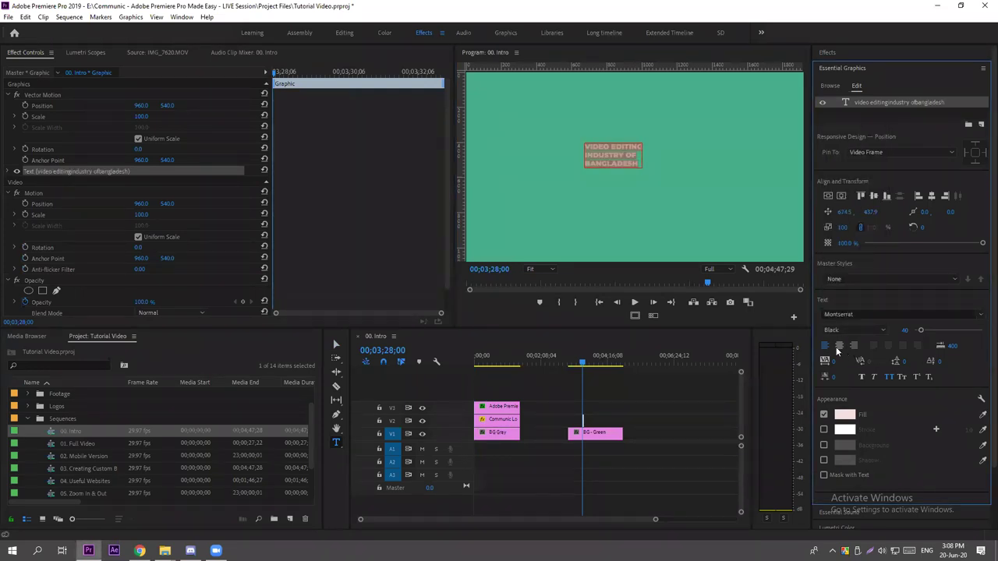
{"action": "left_click", "coordinate": [839, 346]}
{"action": "left_click", "coordinate": [828, 195]}
{"action": "left_click", "coordinate": [840, 195]}
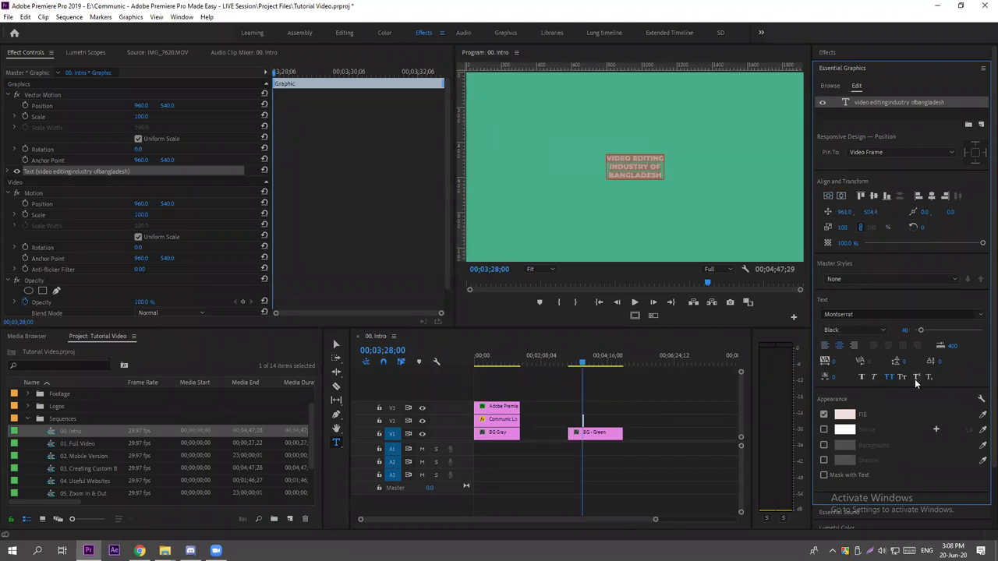
Set the title's font size to 90, after first trying 75.
{"action": "left_click", "coordinate": [901, 329]}
{"action": "type", "text": "75"}
{"action": "key", "text": "Return"}
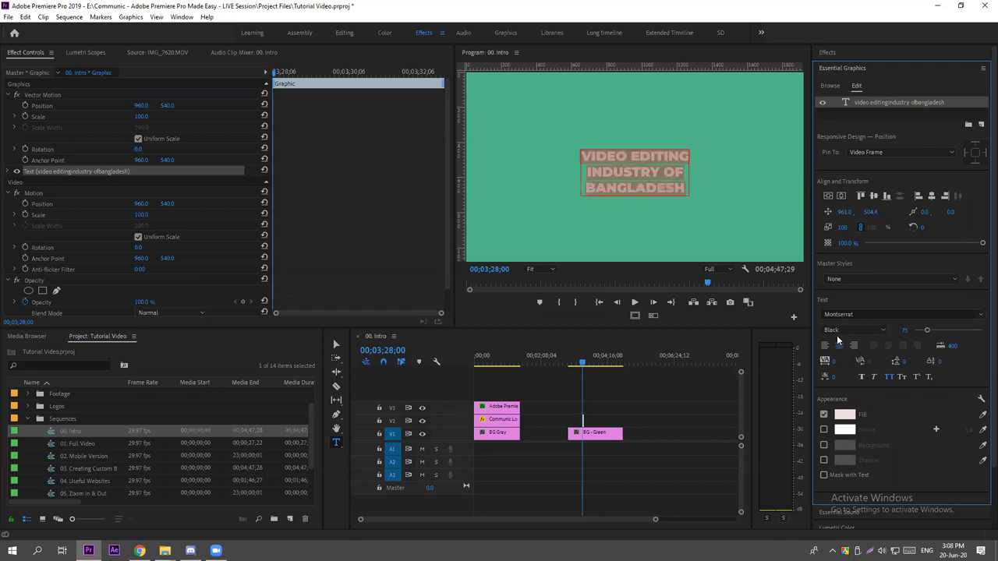
{"action": "left_click", "coordinate": [904, 330]}
{"action": "type", "text": "90"}
{"action": "key", "text": "Return"}
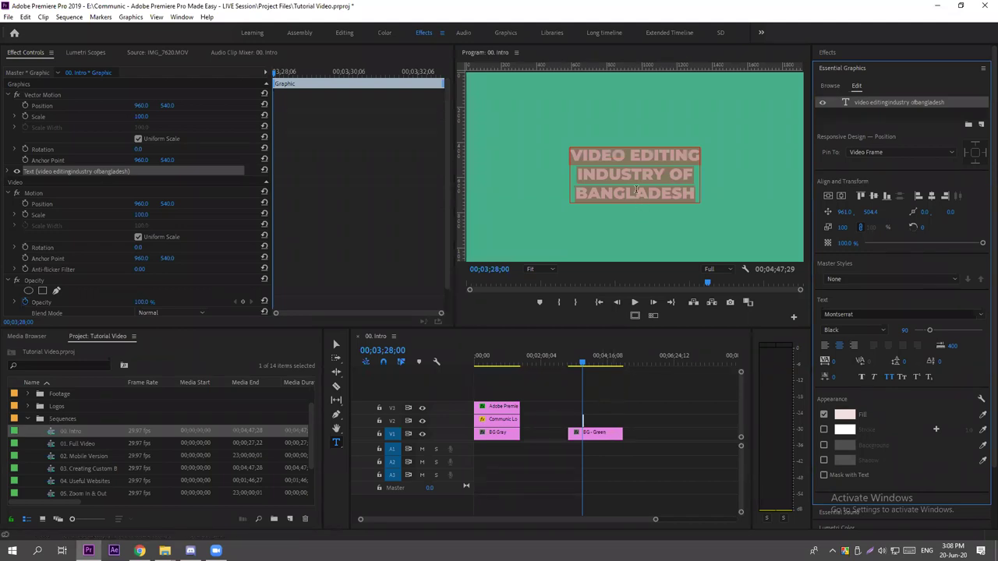
{"action": "double_click", "coordinate": [496, 433]}
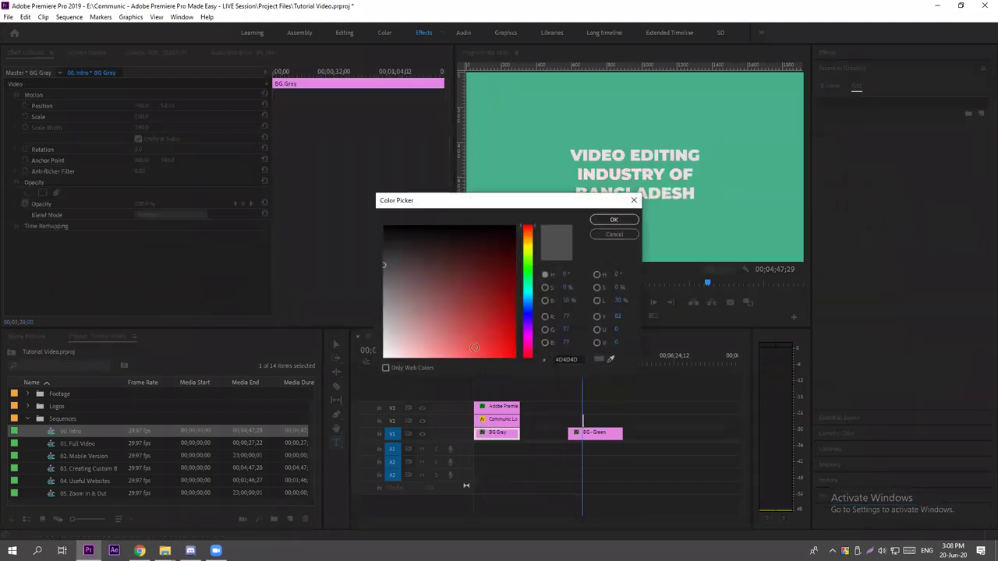
Close the colour picker and stretch the title clip across the BG - Green background.
{"action": "left_click", "coordinate": [561, 359]}
{"action": "left_click", "coordinate": [614, 220]}
{"action": "left_click", "coordinate": [577, 434]}
{"action": "left_click_drag", "start_coordinate": [570, 433], "coordinate": [622, 421]}
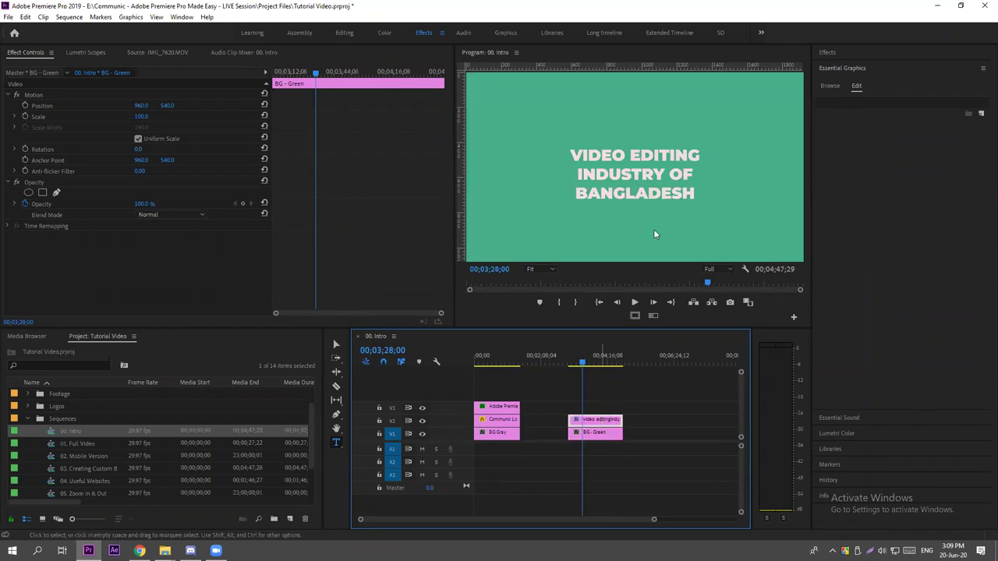
Colour the word BANGLADESH red by pasting a red hex value into its fill.
{"action": "left_click", "coordinate": [643, 192]}
{"action": "double_click", "coordinate": [644, 192]}
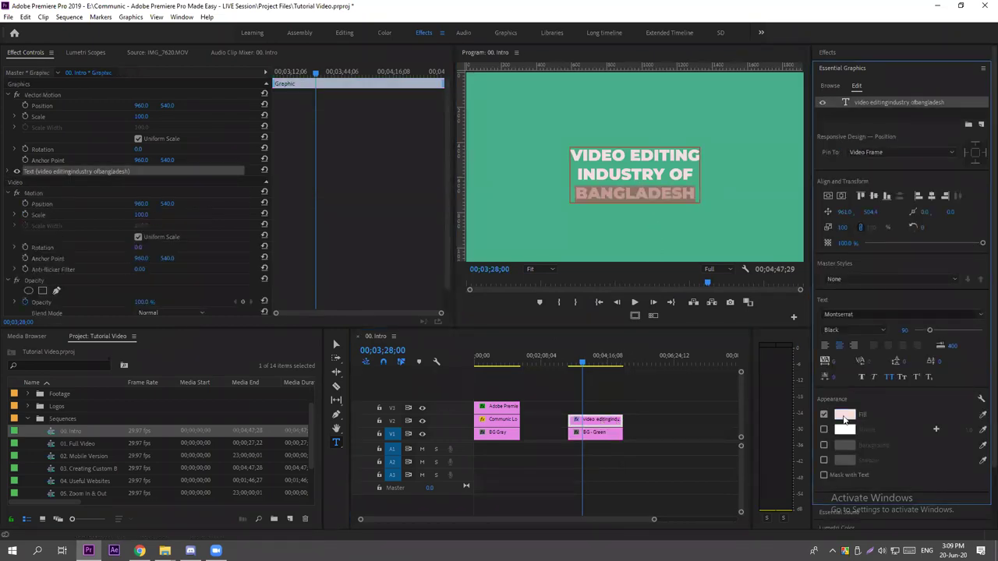
{"action": "left_click", "coordinate": [845, 415]}
{"action": "double_click", "coordinate": [567, 360]}
{"action": "key", "text": "ctrl+v"}
{"action": "left_click", "coordinate": [614, 219]}
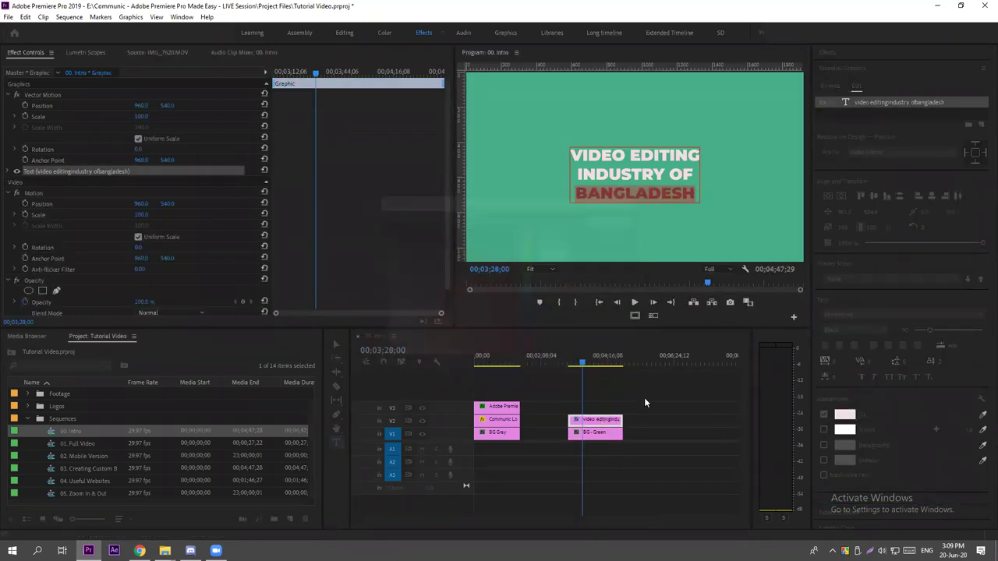
{"action": "left_click", "coordinate": [641, 388]}
Check the title at 00;03;25;00, then return to the logo at 00;00;44;29.
{"action": "left_click", "coordinate": [501, 358]}
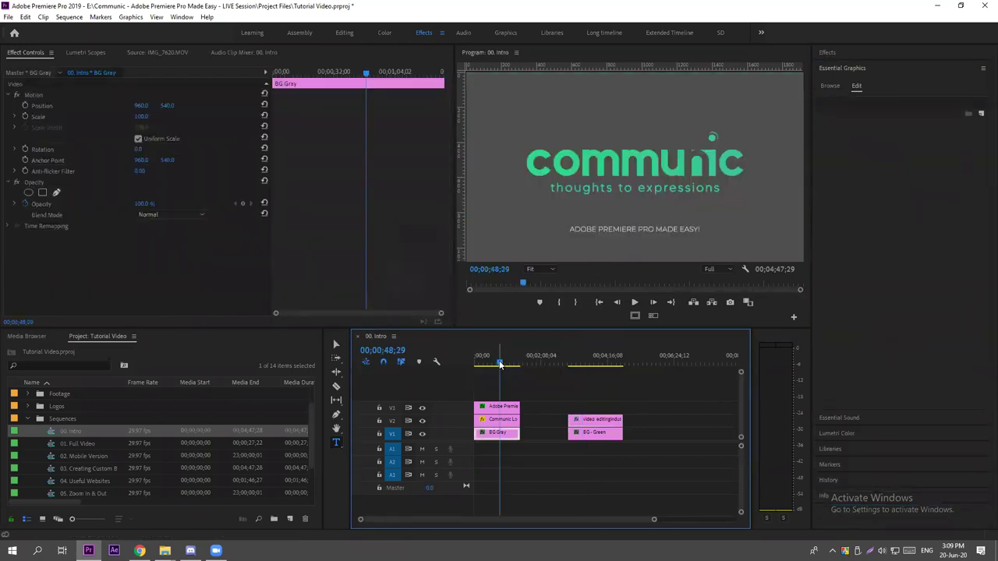
{"action": "left_click", "coordinate": [581, 363]}
{"action": "left_click", "coordinate": [594, 423]}
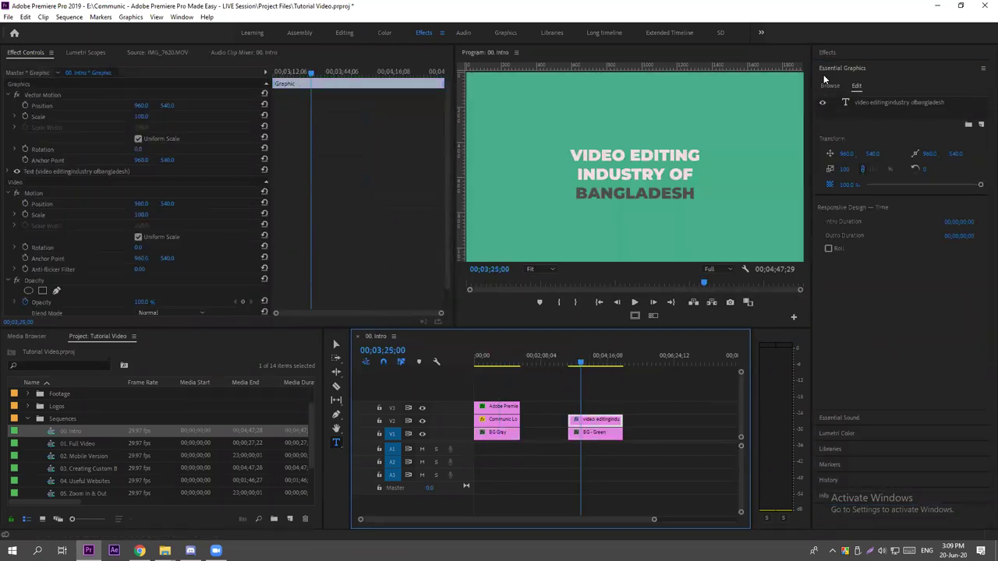
{"action": "left_click", "coordinate": [871, 104]}
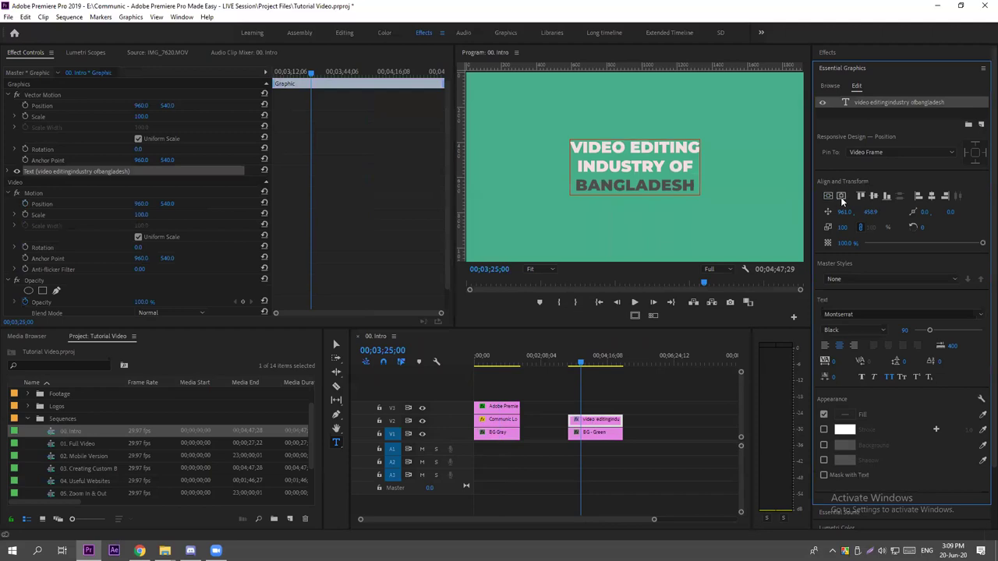
{"action": "left_click", "coordinate": [497, 357]}
{"action": "left_click", "coordinate": [577, 114]}
Maximize the Program monitor with the backtick key, then switch to the Google Docs outline.
{"action": "key", "text": "grave"}
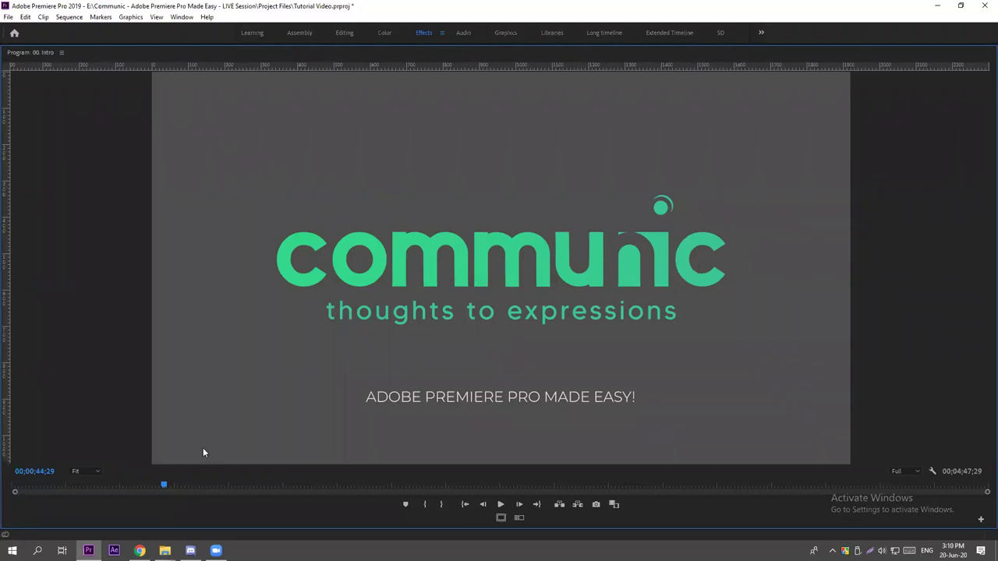
{"action": "left_click", "coordinate": [139, 550]}
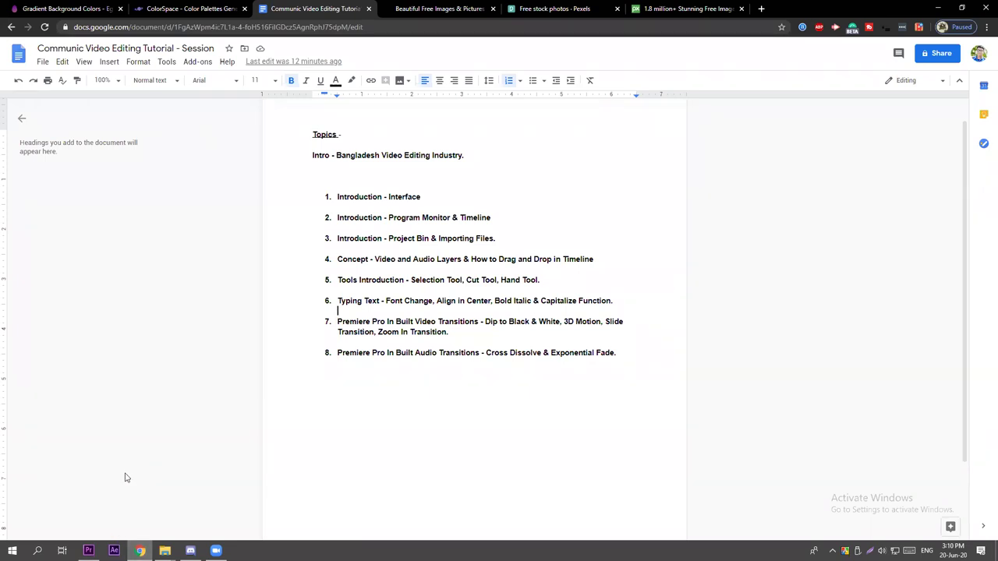
Return from Google Docs to Premiere Pro's full-frame Communic intro via the taskbar.
{"action": "left_click", "coordinate": [88, 550]}
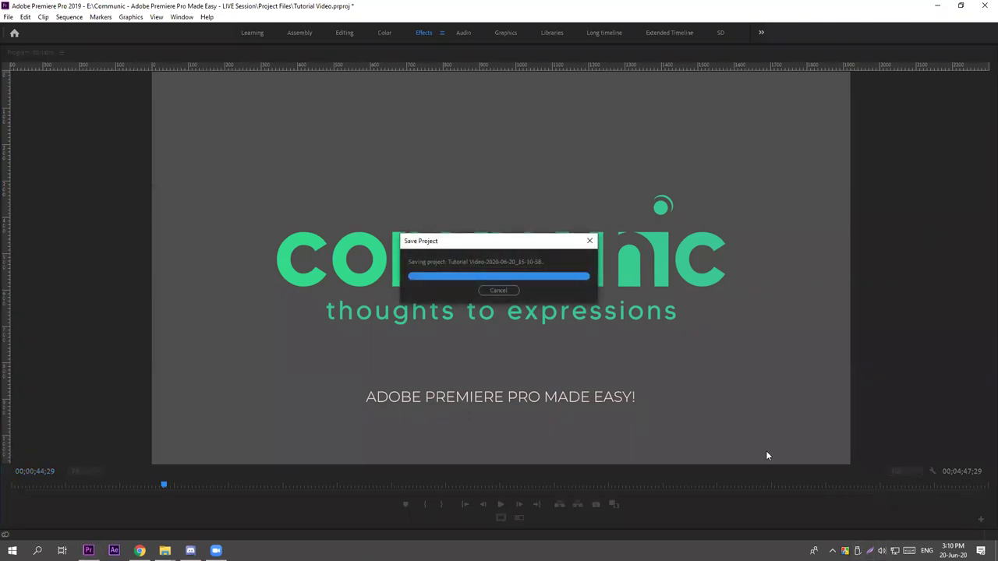
Set the system speaker volume to 15.
{"action": "left_click", "coordinate": [881, 550]}
{"action": "left_click", "coordinate": [829, 526]}
{"action": "left_click", "coordinate": [828, 526]}
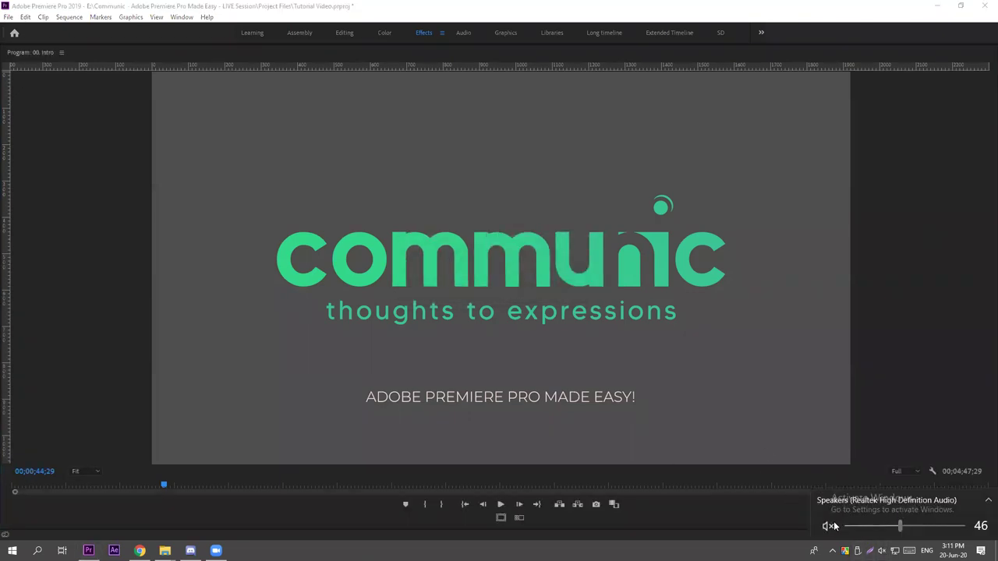
{"action": "left_click", "coordinate": [864, 527]}
{"action": "left_click", "coordinate": [507, 365]}
Open the 01. Full Video sequence and maximize its Program monitor.
{"action": "key", "text": "grave"}
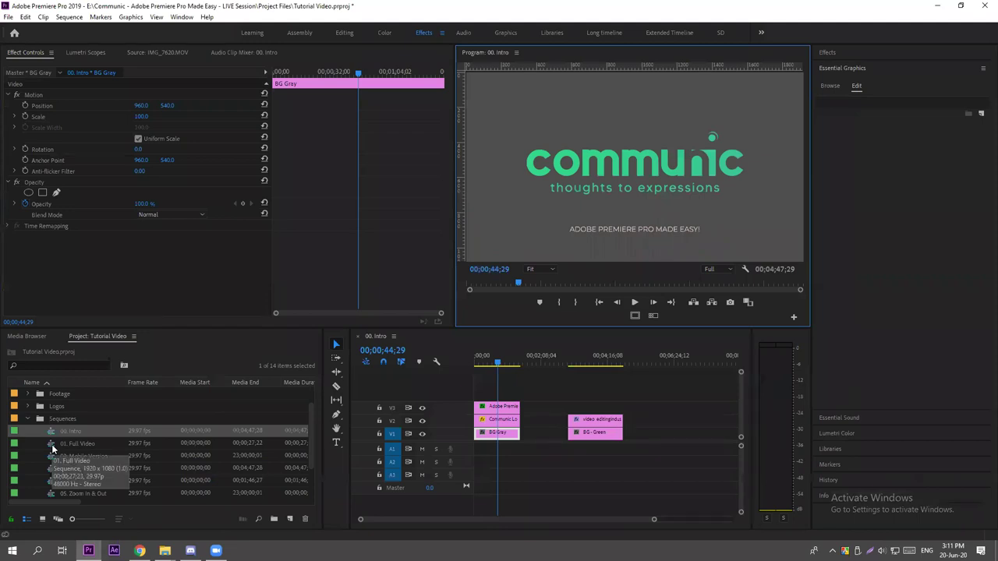
{"action": "scroll", "coordinate": [53, 449], "scroll_direction": "down", "scroll_amount": 1}
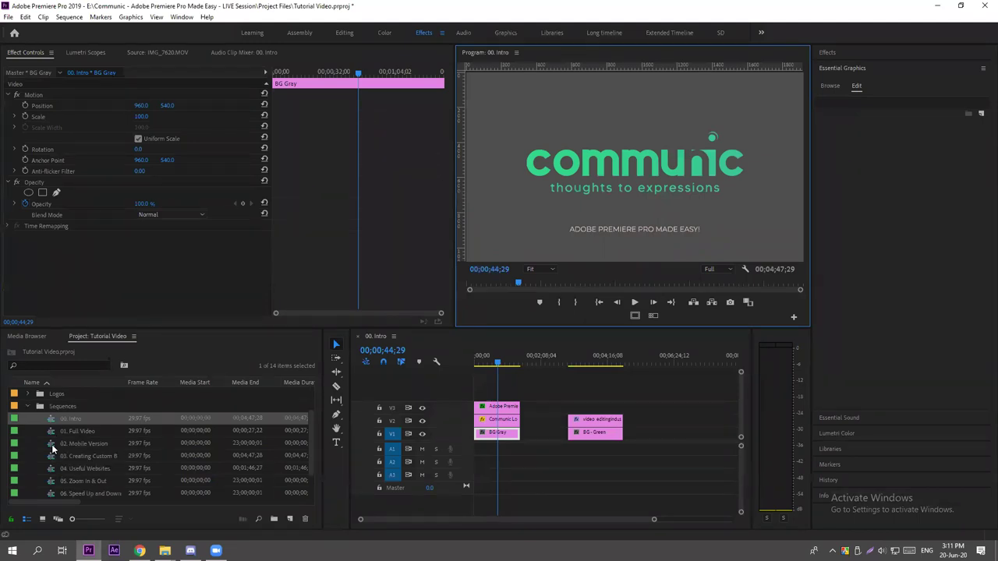
{"action": "scroll", "coordinate": [52, 449], "scroll_direction": "down", "scroll_amount": 1}
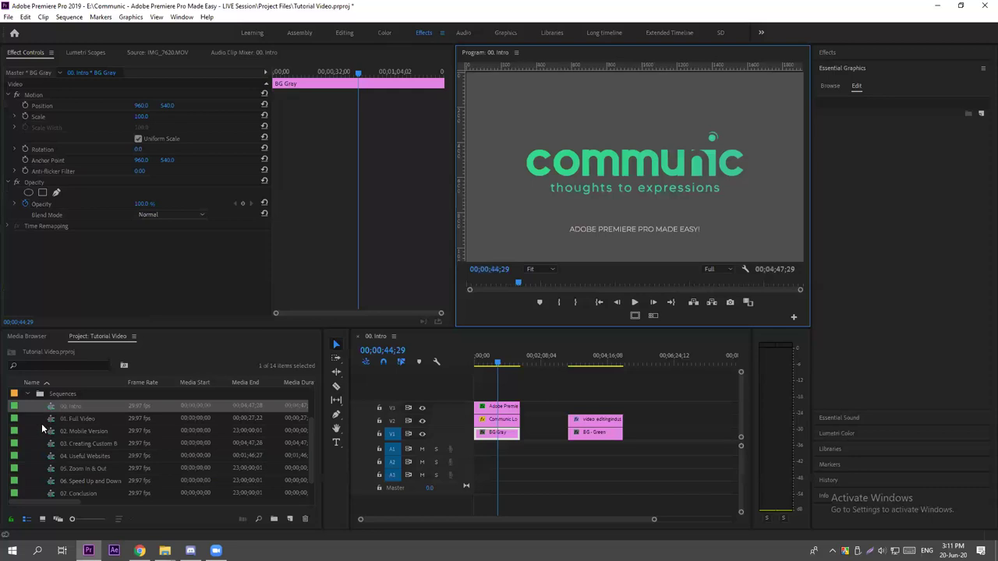
{"action": "double_click", "coordinate": [48, 419]}
{"action": "left_click", "coordinate": [500, 381]}
{"action": "left_click", "coordinate": [556, 192]}
{"action": "key", "text": "grave"}
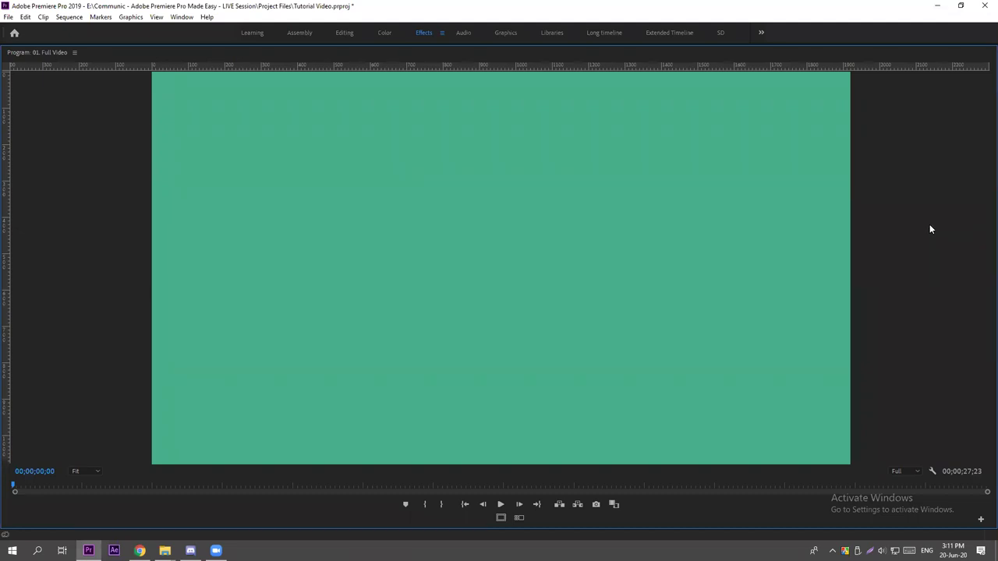
Play the 01. Full Video sequence nearly to the end, then return to its start.
{"action": "key", "text": "space"}
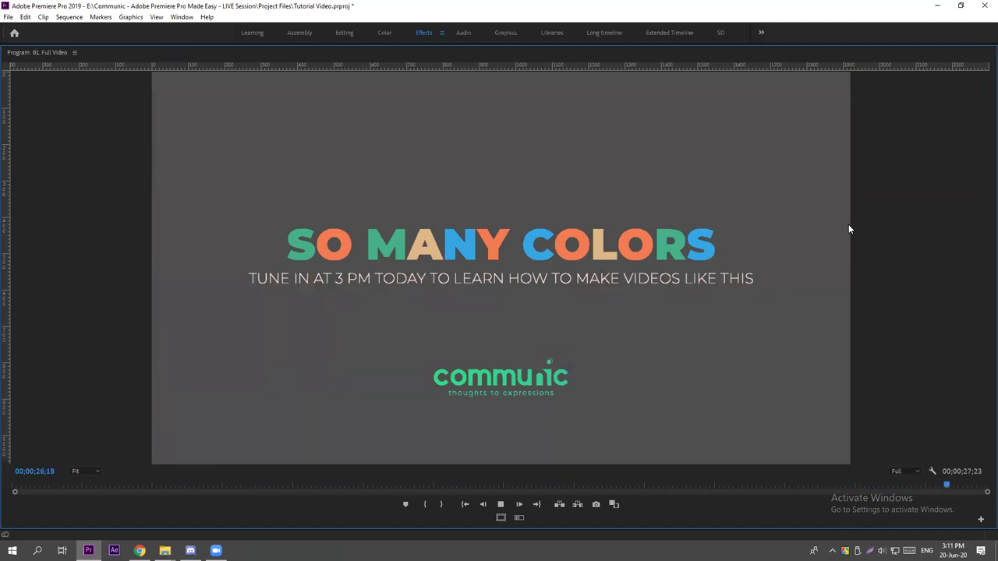
{"action": "key", "text": "space"}
{"action": "left_click", "coordinate": [30, 485]}
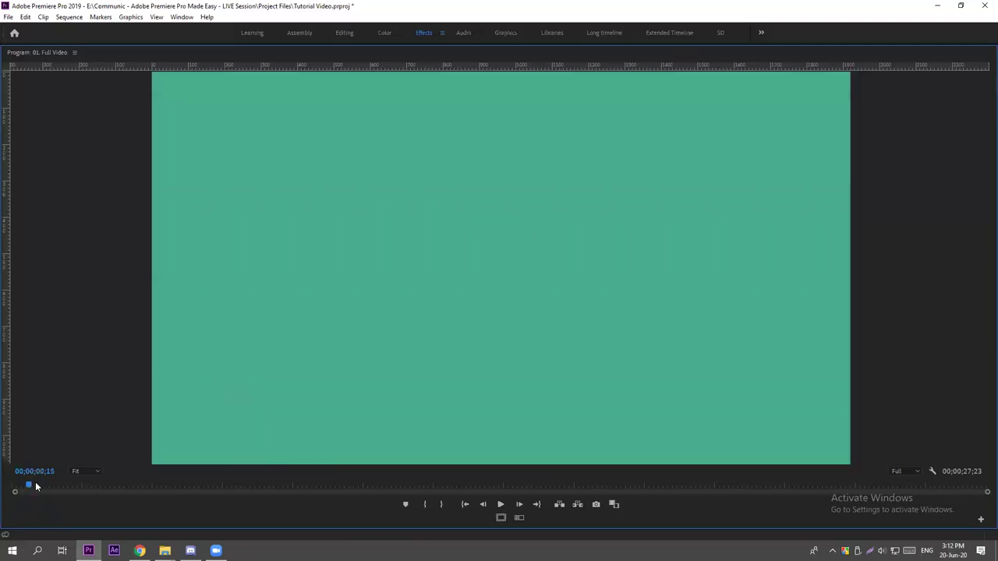
{"action": "mouse_move", "coordinate": [49, 485]}
{"action": "left_mouse_down"}
{"action": "mouse_move", "coordinate": [31, 485]}
{"action": "mouse_move", "coordinate": [67, 485]}
{"action": "left_mouse_up"}
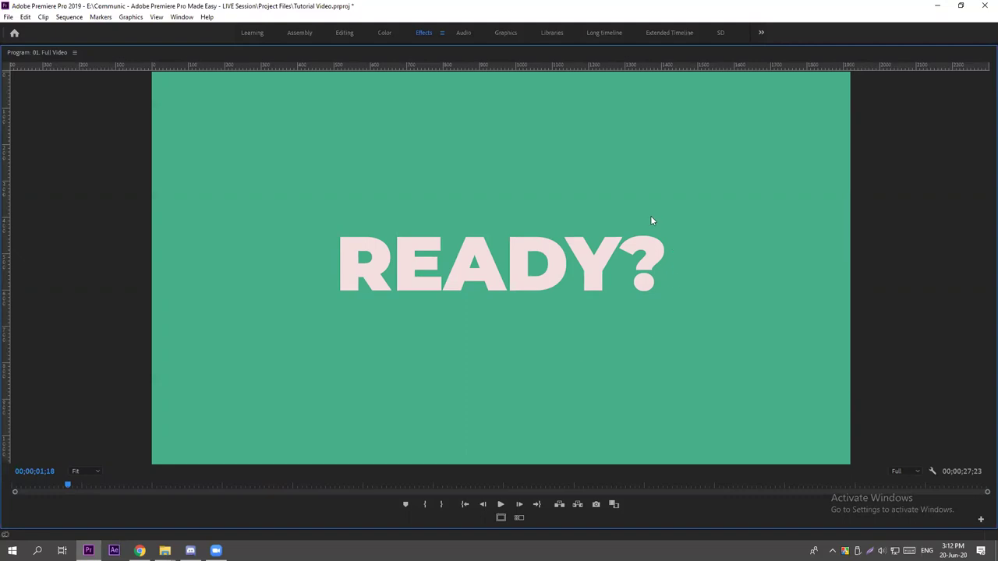
Jump through the boat, concert, dog and rickshaw clips to the SO MANY COLORS card, then restore the layout.
{"action": "left_click", "coordinate": [222, 486]}
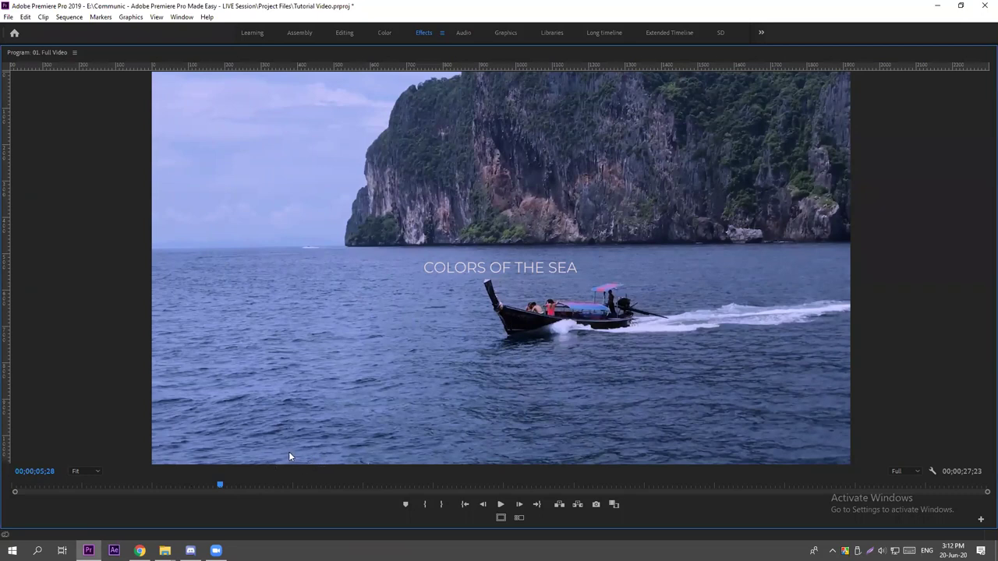
{"action": "left_click", "coordinate": [463, 484]}
{"action": "left_click", "coordinate": [561, 485]}
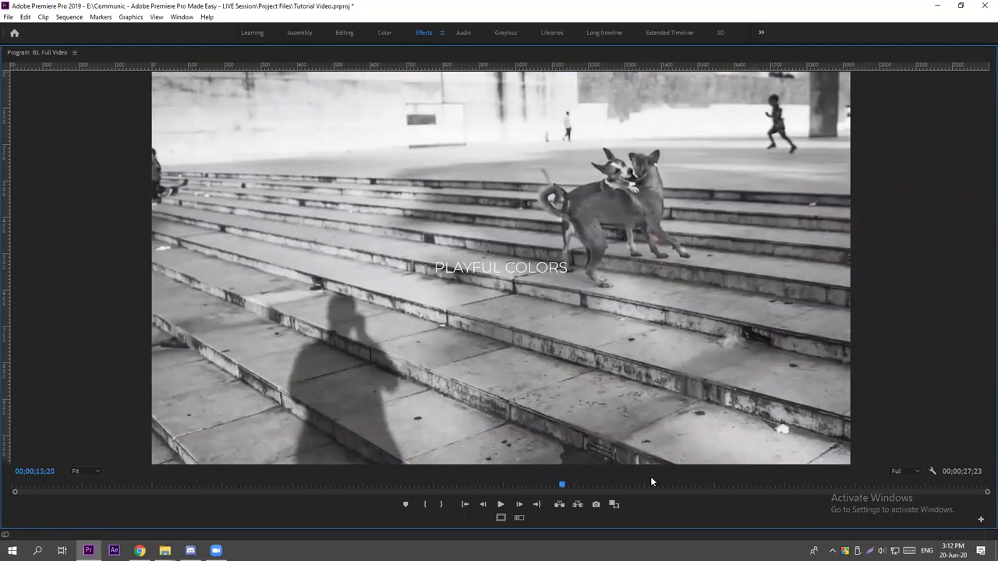
{"action": "left_click", "coordinate": [695, 485]}
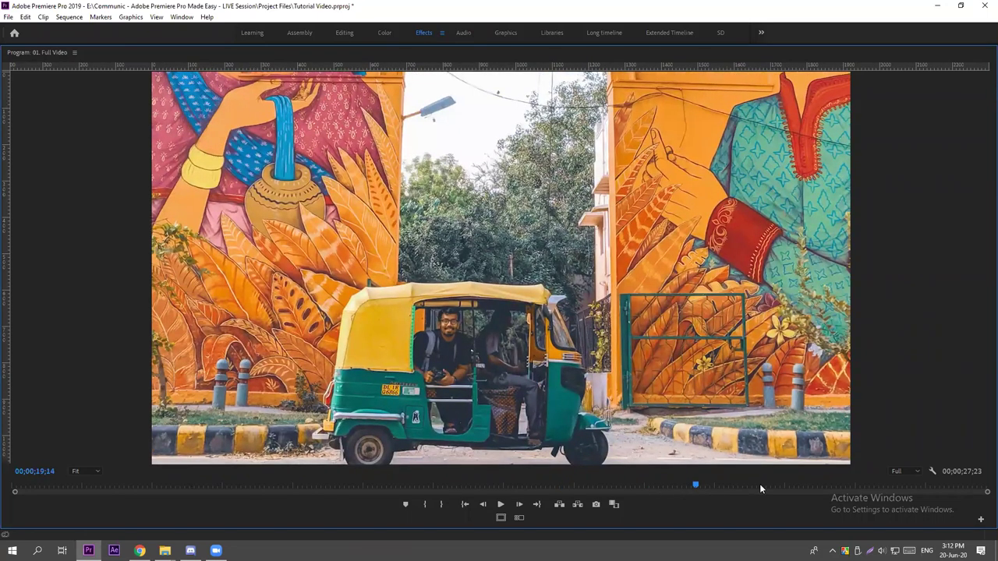
{"action": "left_click", "coordinate": [759, 485]}
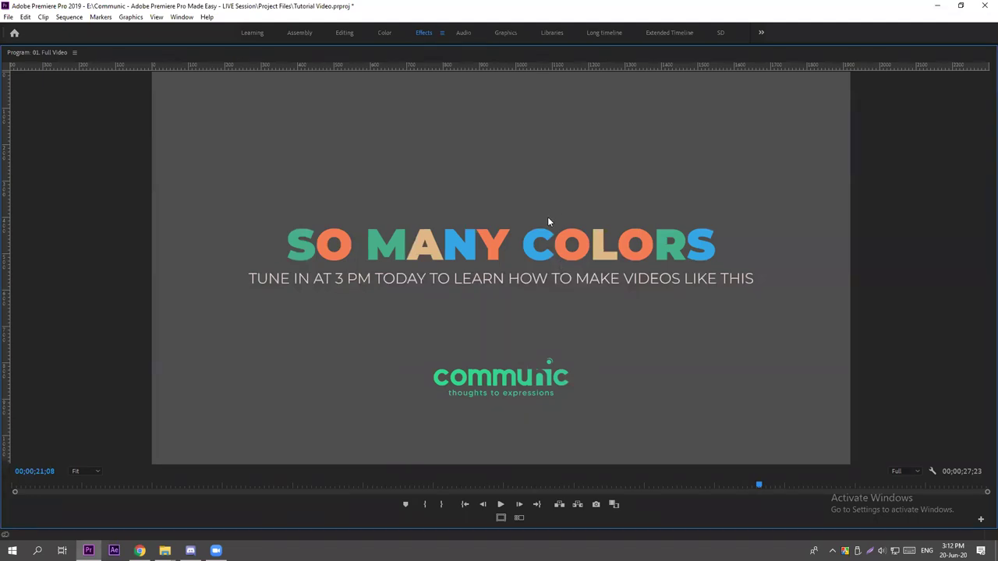
{"action": "key", "text": "grave"}
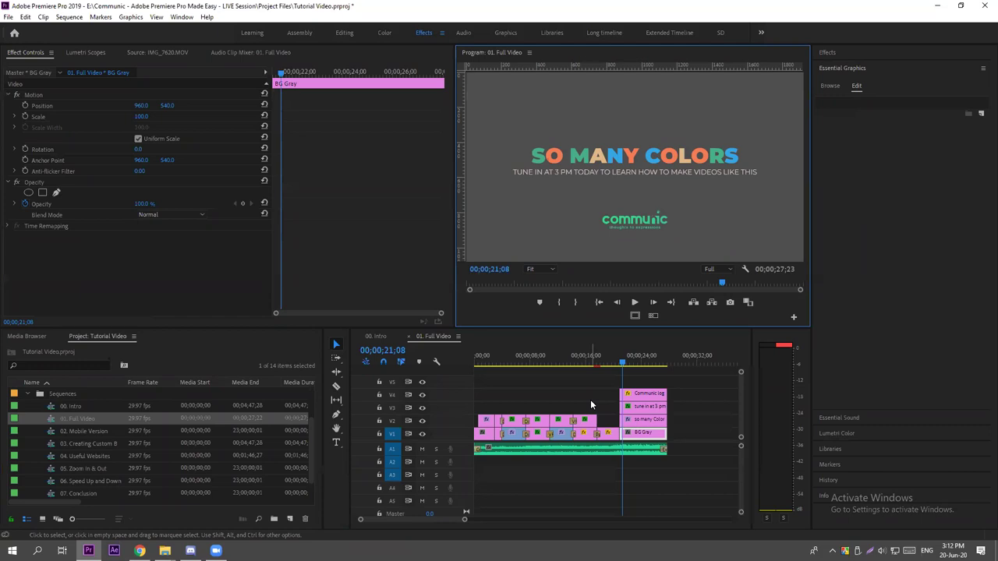
Close the 01. Full Video and 00. Intro sequences in the timeline.
{"action": "left_click", "coordinate": [475, 364]}
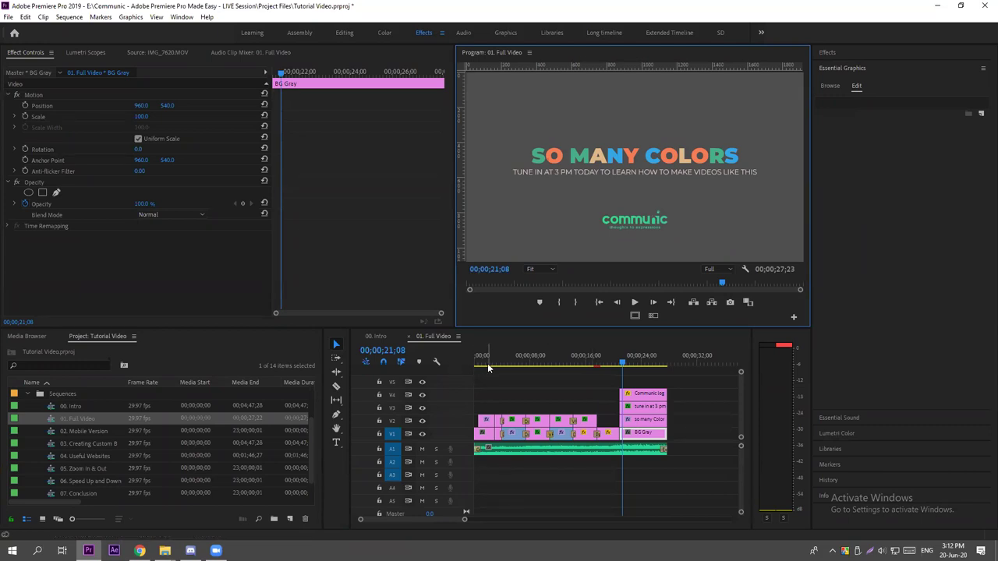
{"action": "left_click", "coordinate": [487, 368]}
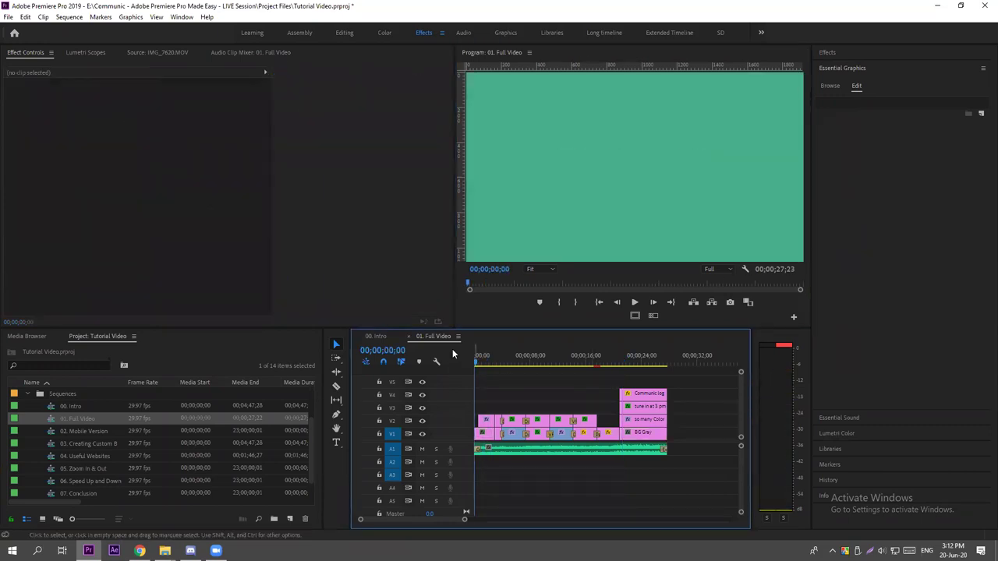
{"action": "left_click", "coordinate": [410, 336]}
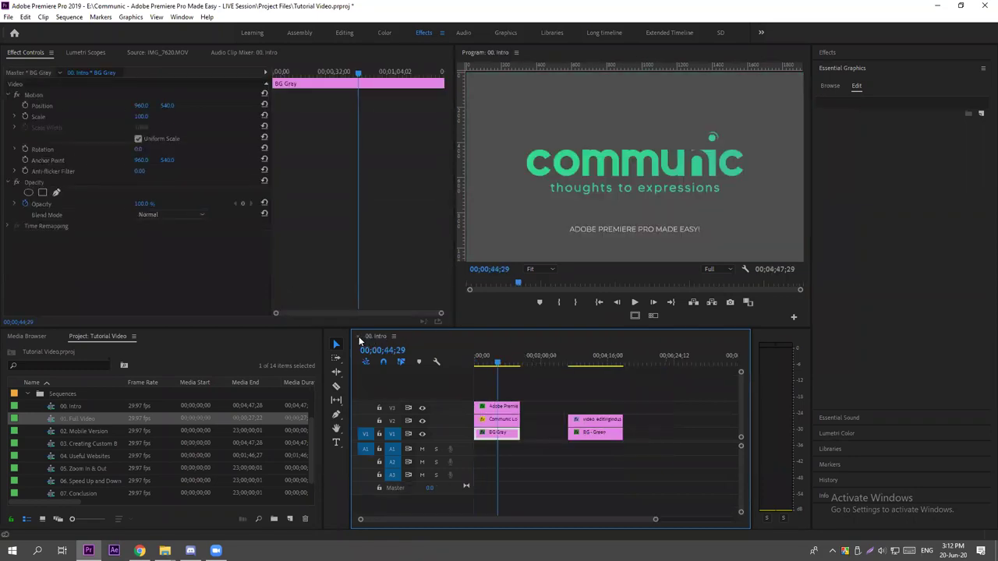
{"action": "left_click", "coordinate": [361, 337]}
Collapse the Sequences bin and hide all six bins from the project list.
{"action": "left_click", "coordinate": [27, 394]}
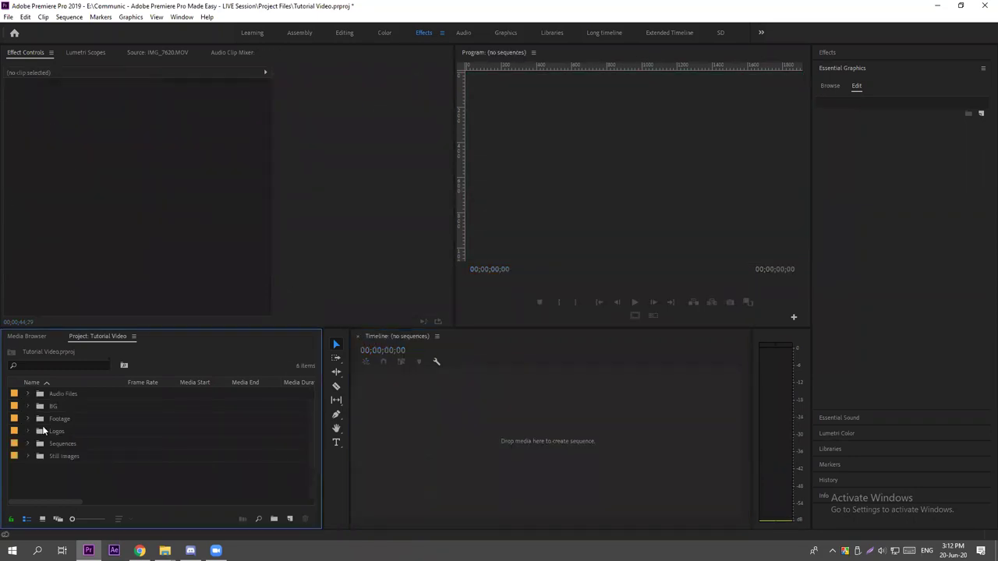
{"action": "left_click_drag", "start_coordinate": [71, 477], "coordinate": [59, 390]}
{"action": "right_click", "coordinate": [65, 396]}
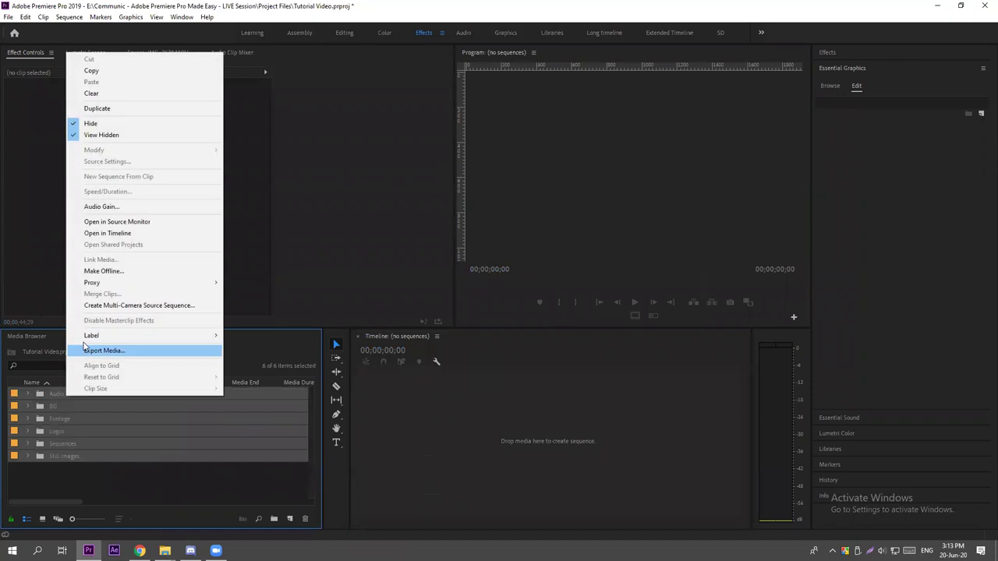
{"action": "left_click", "coordinate": [99, 125]}
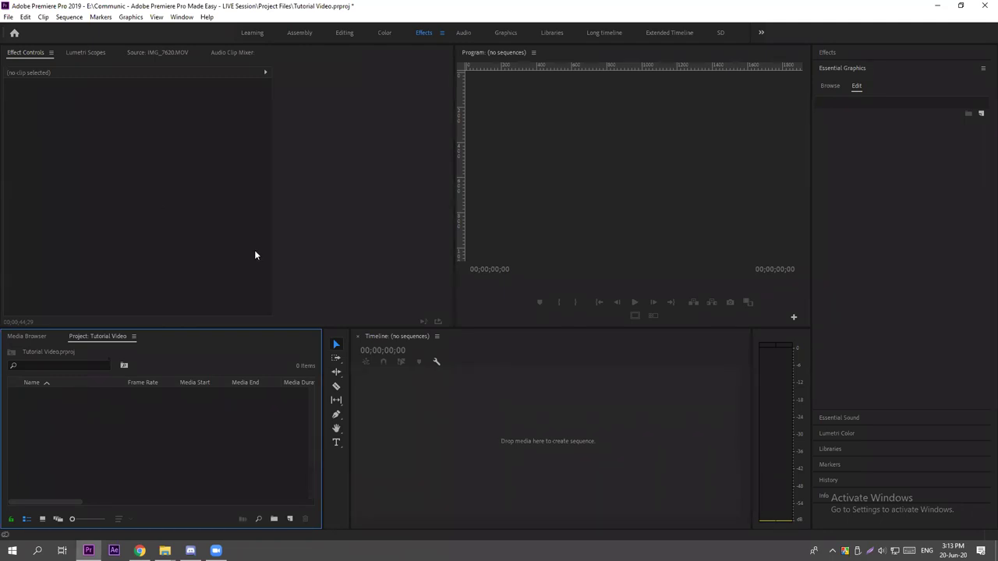
{"action": "left_click", "coordinate": [90, 138]}
{"action": "left_click", "coordinate": [538, 194]}
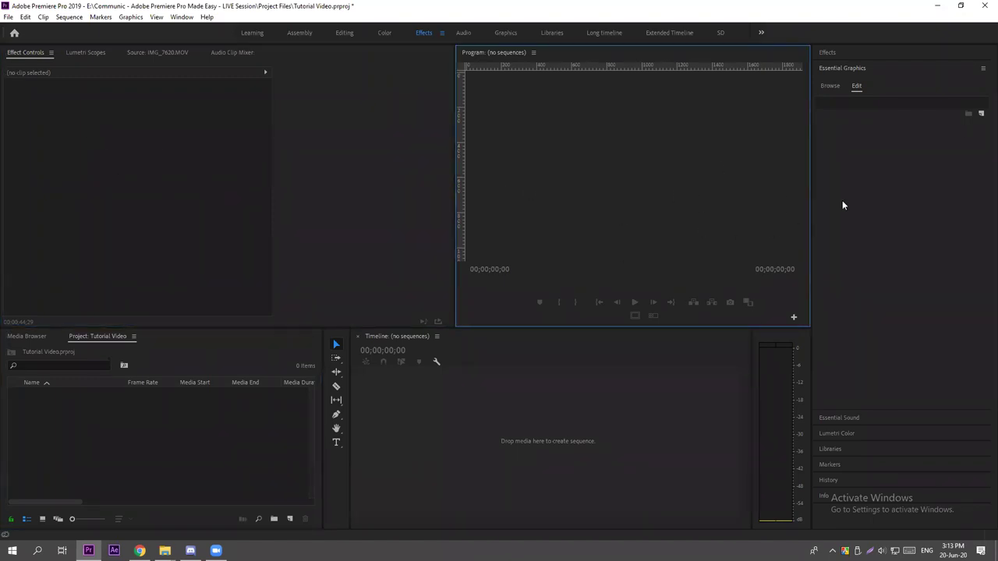
{"action": "left_click", "coordinate": [880, 199]}
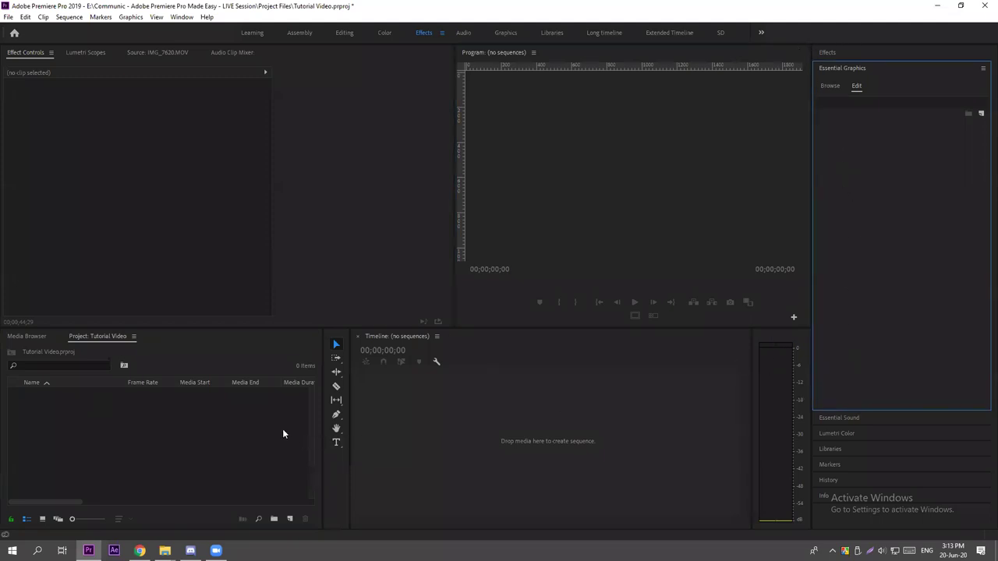
{"action": "left_click", "coordinate": [151, 215]}
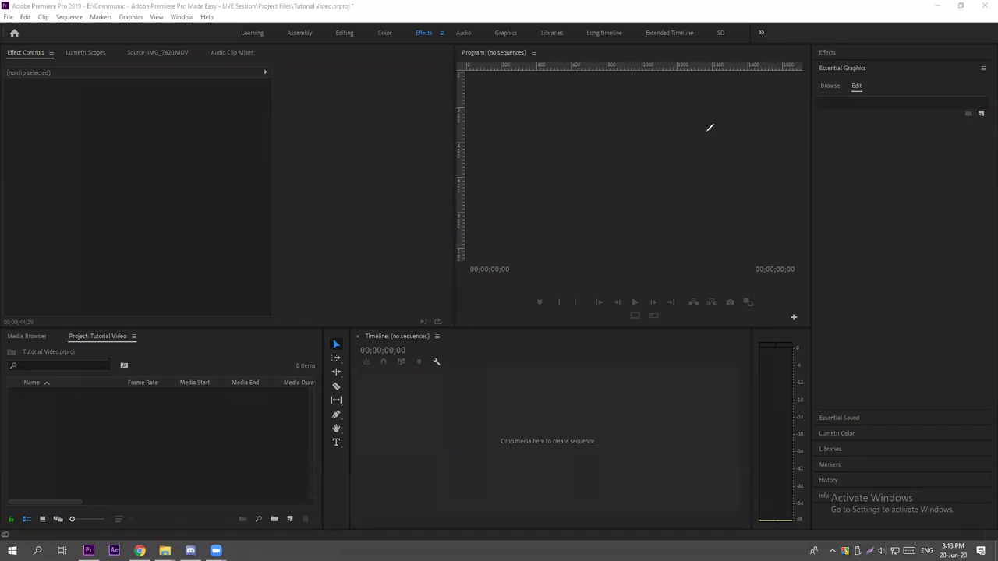
{"action": "mouse_move", "coordinate": [574, 122]}
{"action": "left_mouse_down"}
{"action": "mouse_move", "coordinate": [668, 207]}
{"action": "mouse_move", "coordinate": [691, 96]}
{"action": "mouse_move", "coordinate": [683, 103]}
{"action": "left_mouse_up"}
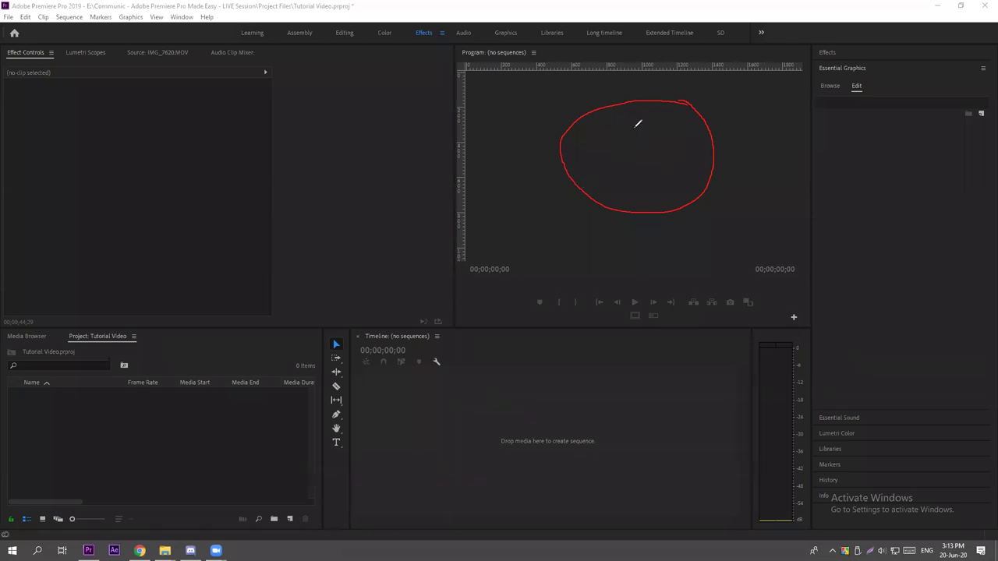
{"action": "key", "text": "e"}
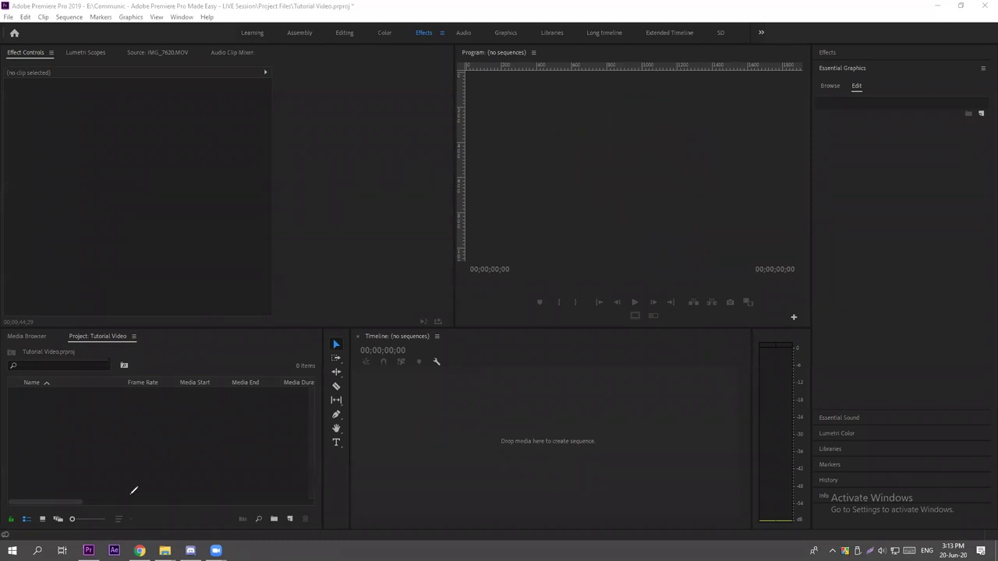
{"action": "mouse_move", "coordinate": [679, 350]}
{"action": "left_mouse_down"}
{"action": "mouse_move", "coordinate": [494, 441]}
{"action": "mouse_move", "coordinate": [621, 477]}
{"action": "mouse_move", "coordinate": [662, 350]}
{"action": "left_mouse_up"}
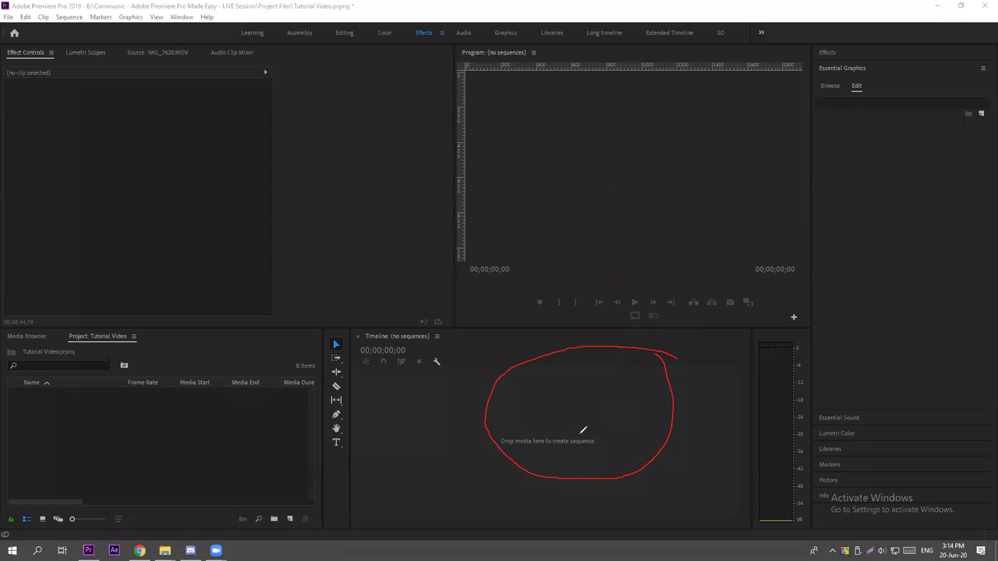
Work across the panels of the empty Tutorial Video project.
{"action": "mouse_move", "coordinate": [668, 116]}
{"action": "left_mouse_down"}
{"action": "mouse_move", "coordinate": [546, 196]}
{"action": "mouse_move", "coordinate": [690, 127]}
{"action": "left_mouse_up"}
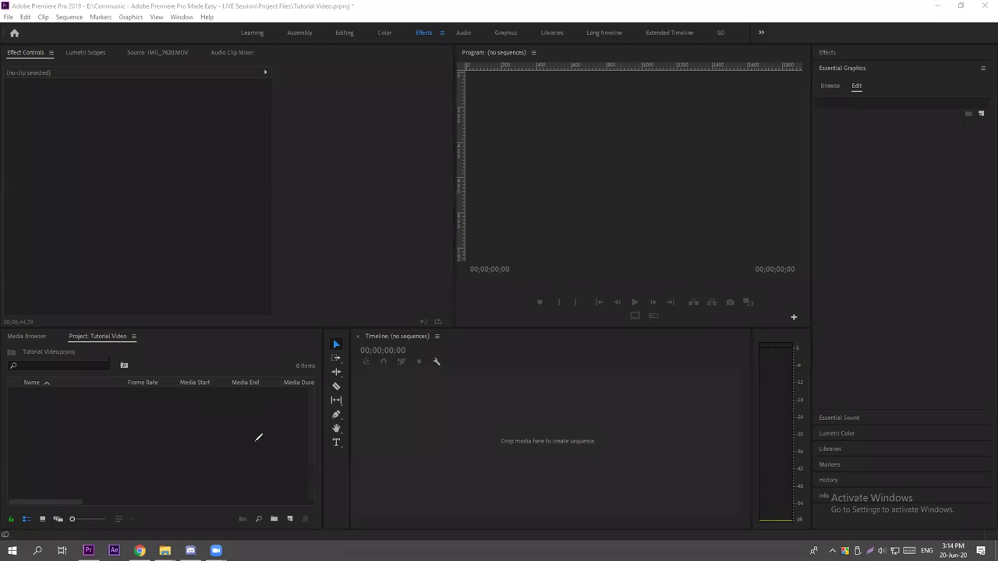
{"action": "mouse_move", "coordinate": [226, 356]}
{"action": "left_mouse_down"}
{"action": "mouse_move", "coordinate": [102, 414]}
{"action": "mouse_move", "coordinate": [249, 390]}
{"action": "mouse_move", "coordinate": [222, 343]}
{"action": "mouse_move", "coordinate": [199, 348]}
{"action": "left_mouse_up"}
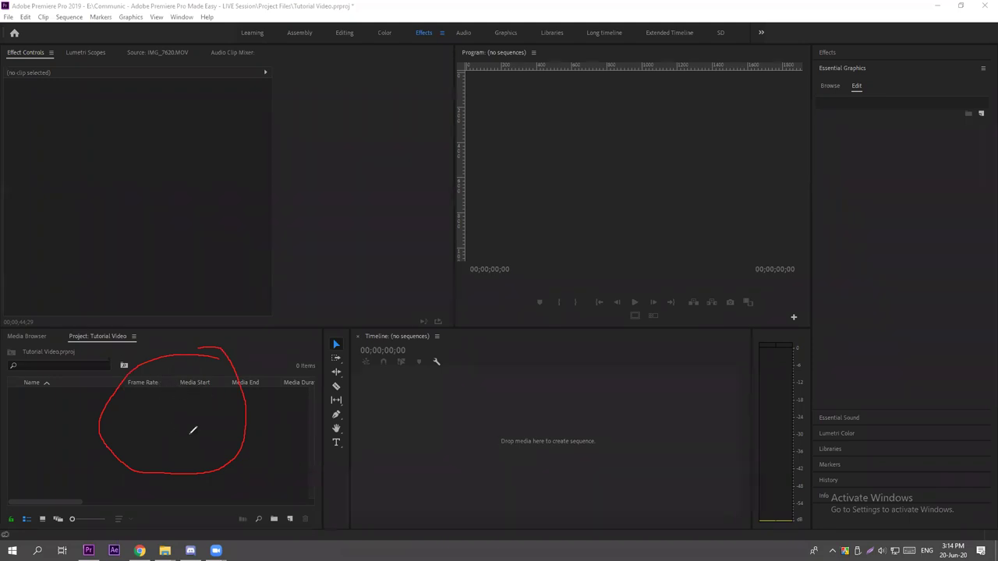
{"action": "key", "text": "e"}
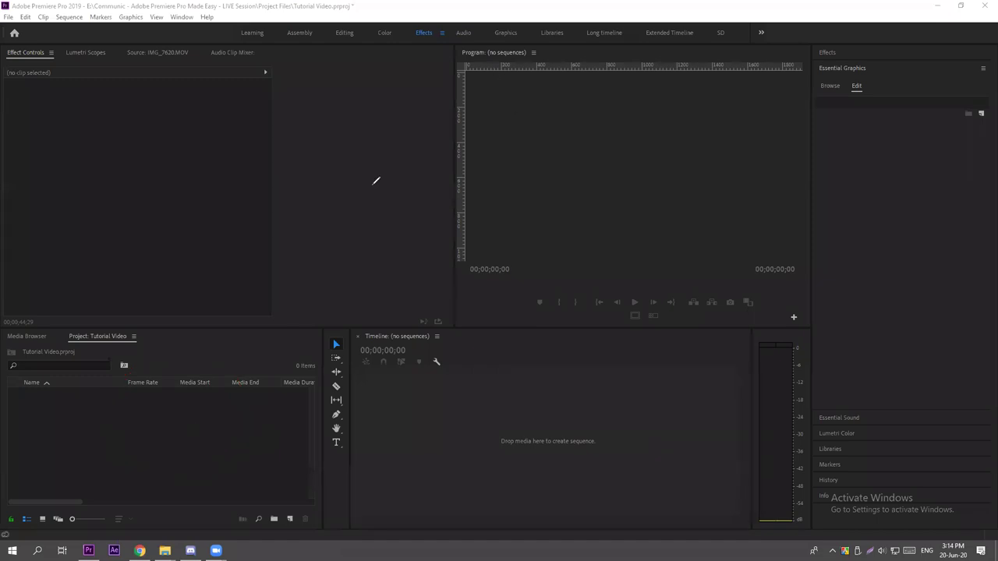
{"action": "mouse_move", "coordinate": [930, 67]}
{"action": "left_mouse_down"}
{"action": "mouse_move", "coordinate": [886, 325]}
{"action": "mouse_move", "coordinate": [947, 367]}
{"action": "left_mouse_up"}
{"action": "left_click_drag", "start_coordinate": [971, 235], "coordinate": [933, 68]}
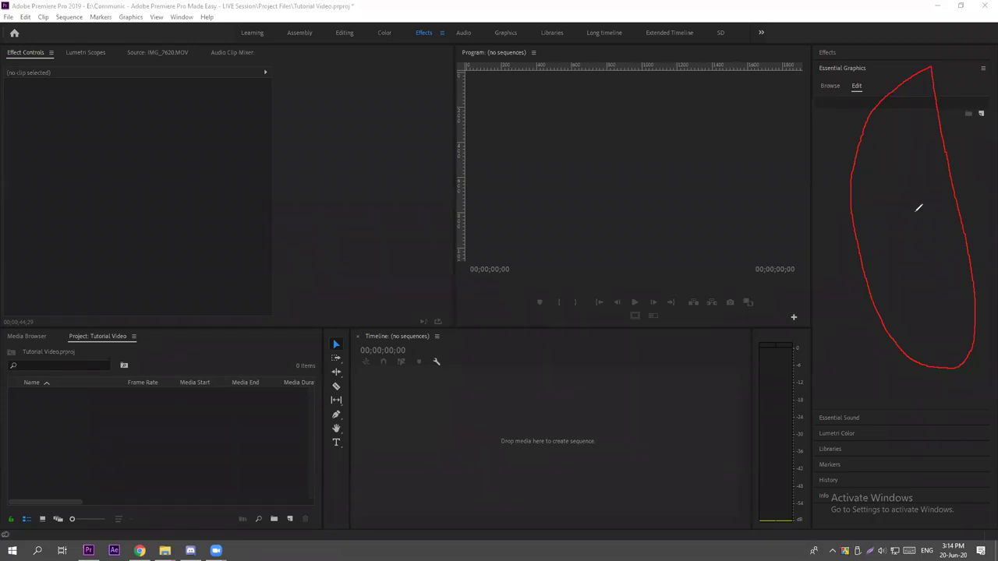
{"action": "mouse_move", "coordinate": [213, 97]}
{"action": "left_mouse_down"}
{"action": "mouse_move", "coordinate": [152, 196]}
{"action": "mouse_move", "coordinate": [281, 174]}
{"action": "mouse_move", "coordinate": [219, 93]}
{"action": "left_mouse_up"}
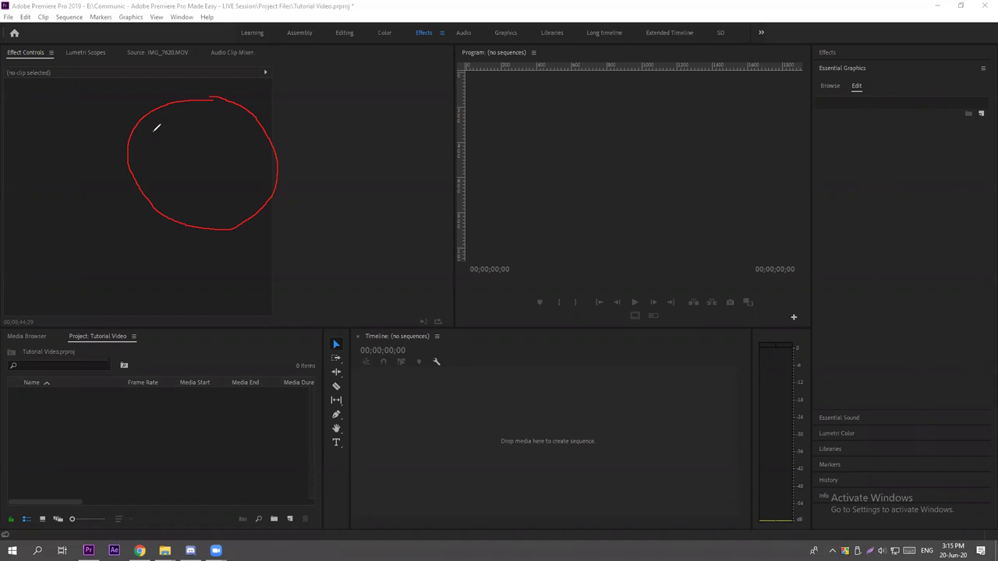
{"action": "key", "text": "e"}
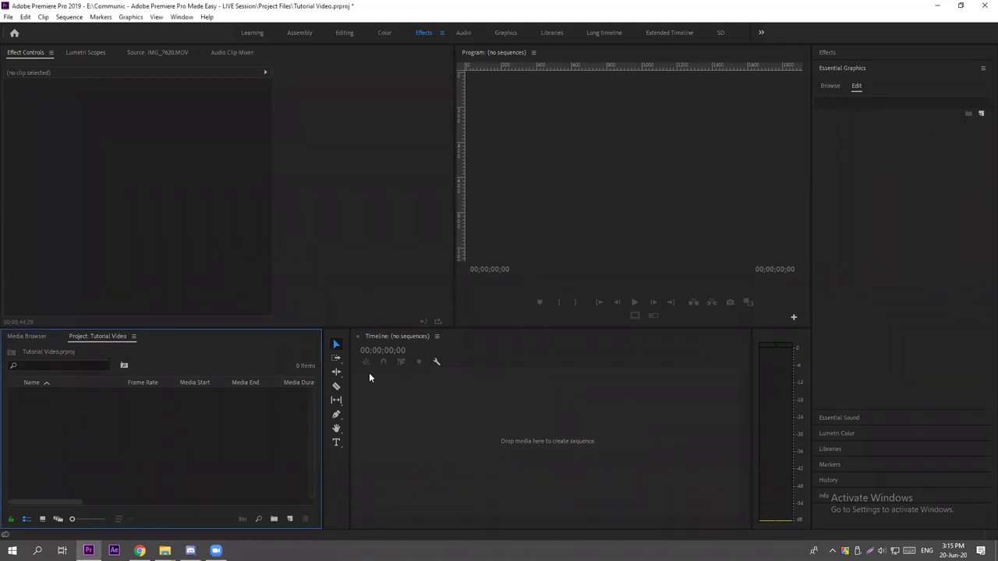
Reveal the hidden bins with View Hidden from the Project panel menu.
{"action": "right_click", "coordinate": [67, 447]}
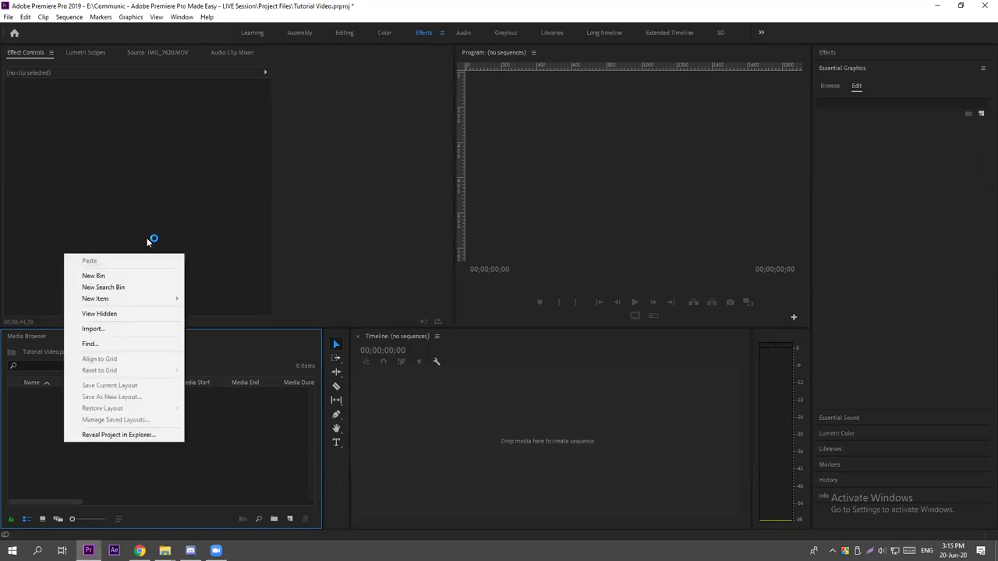
{"action": "left_click", "coordinate": [149, 314]}
{"action": "left_click", "coordinate": [126, 443]}
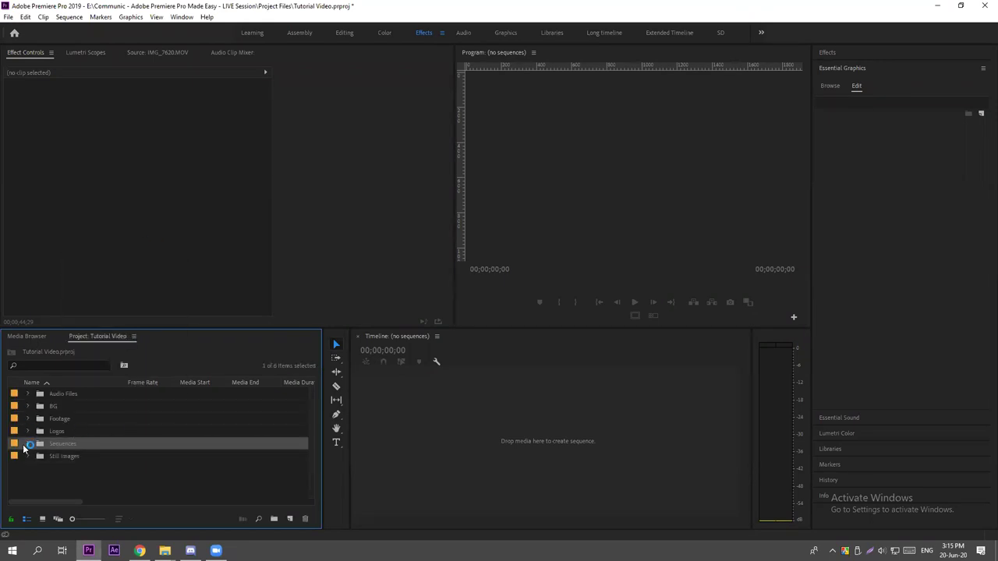
Open the 00. Intro sequence and view its title near 3:47 full-window.
{"action": "left_click", "coordinate": [28, 444]}
{"action": "double_click", "coordinate": [75, 457]}
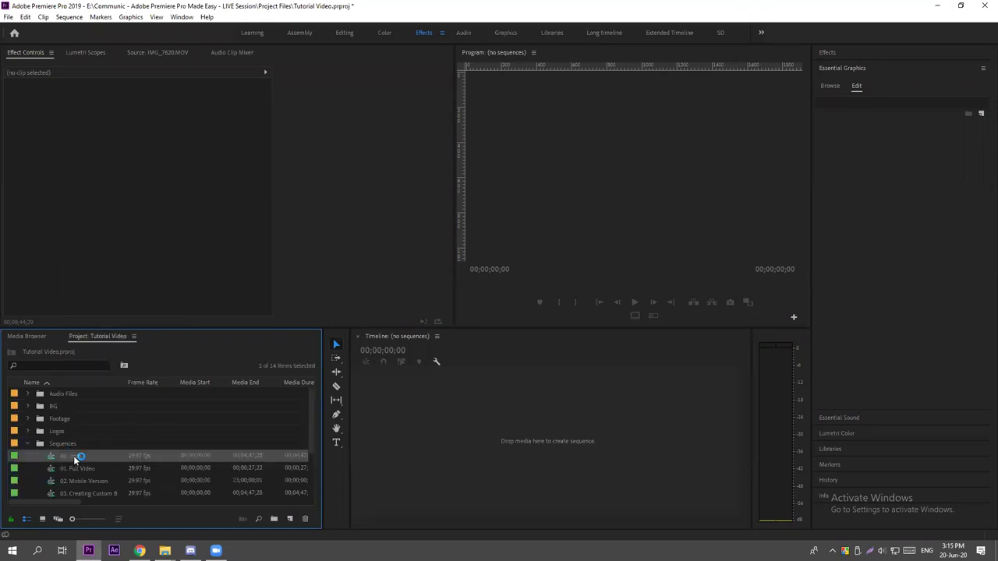
{"action": "left_click", "coordinate": [593, 354]}
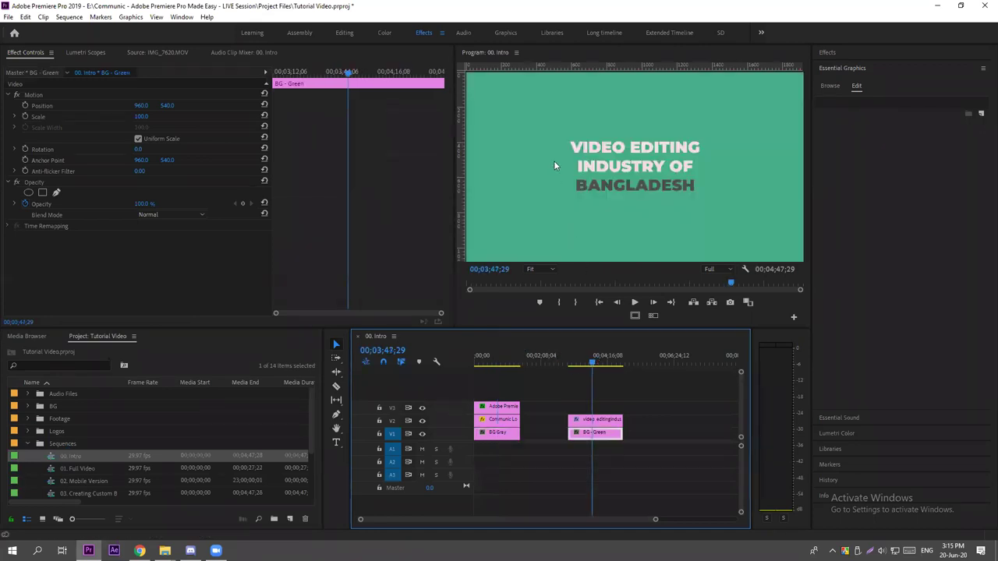
{"action": "key", "text": "grave"}
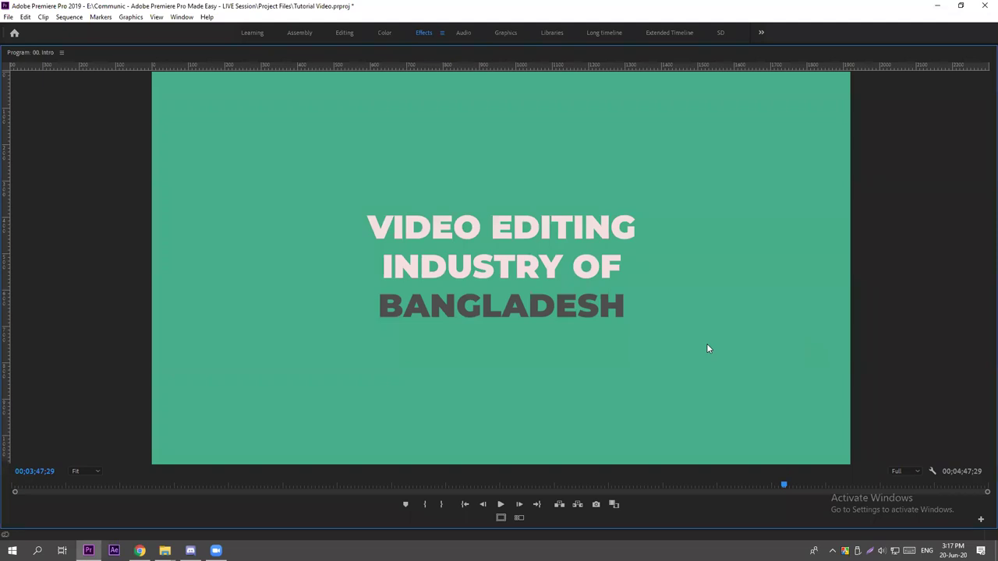
Restore the panel layout and scrub 00. Intro between 4:20 and 0:42.
{"action": "key", "text": "grave"}
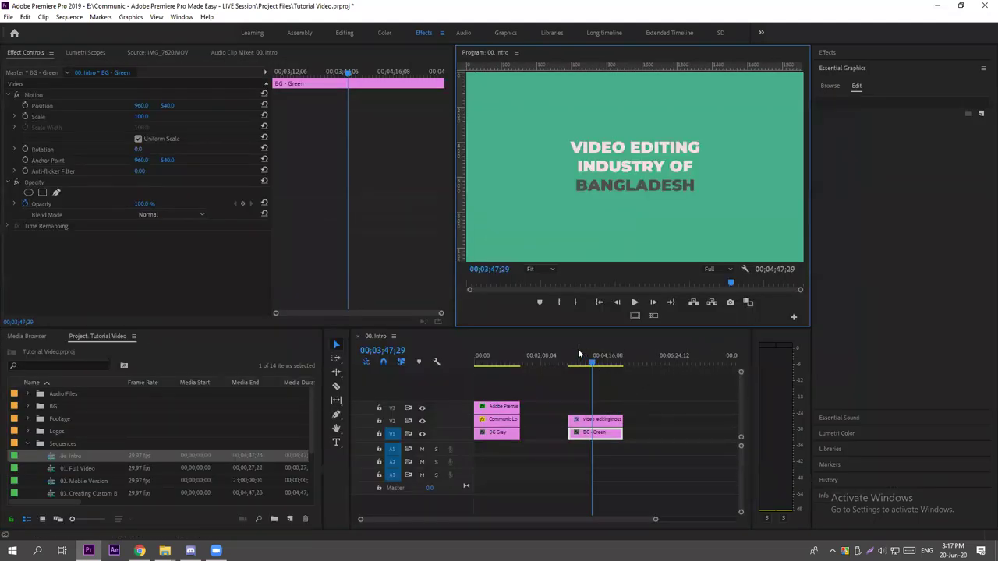
{"action": "left_click_drag", "start_coordinate": [578, 349], "coordinate": [593, 354]}
{"action": "left_click", "coordinate": [603, 358]}
{"action": "left_click", "coordinate": [609, 357]}
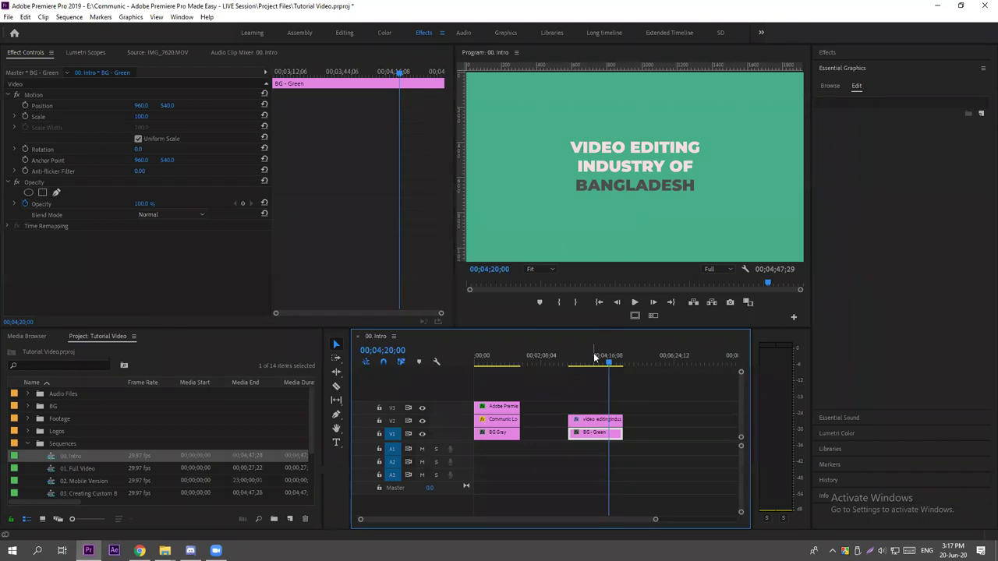
{"action": "left_click", "coordinate": [607, 358]}
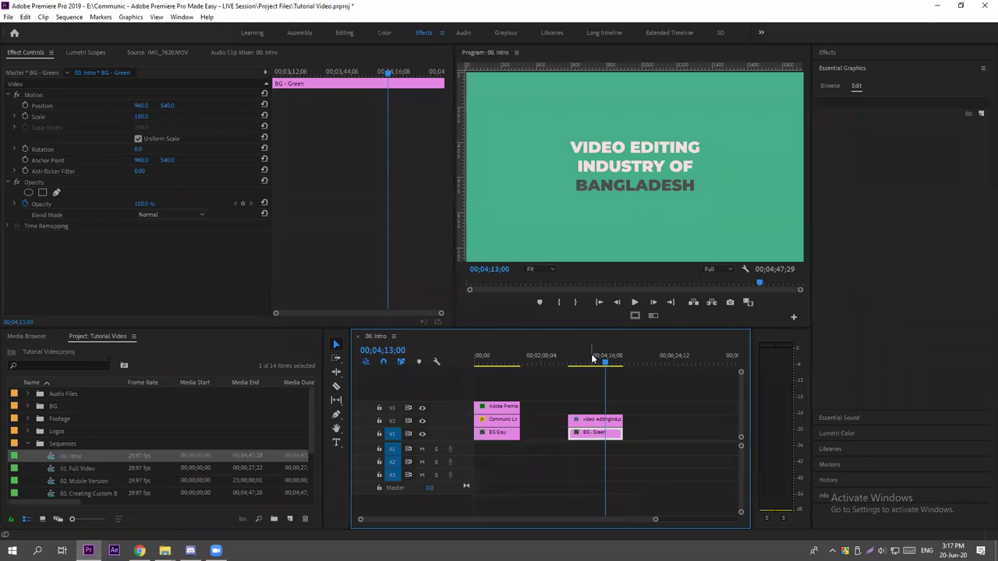
{"action": "left_click", "coordinate": [513, 360]}
{"action": "left_click_drag", "start_coordinate": [513, 361], "coordinate": [498, 358]}
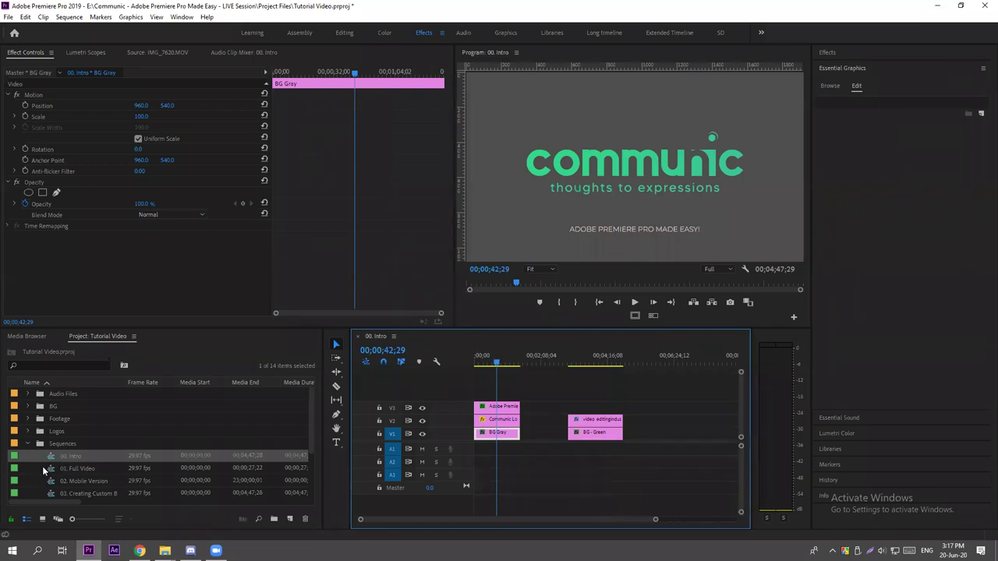
Collapse Sequences and hide all six bins by turning off View Hidden.
{"action": "left_click", "coordinate": [28, 443]}
{"action": "left_click_drag", "start_coordinate": [79, 477], "coordinate": [45, 396]}
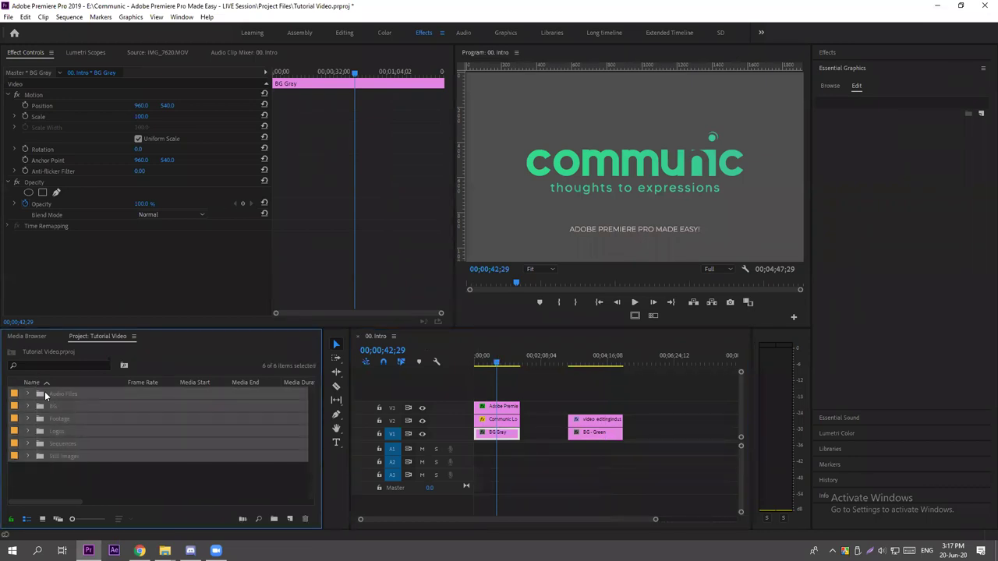
{"action": "right_click", "coordinate": [45, 395]}
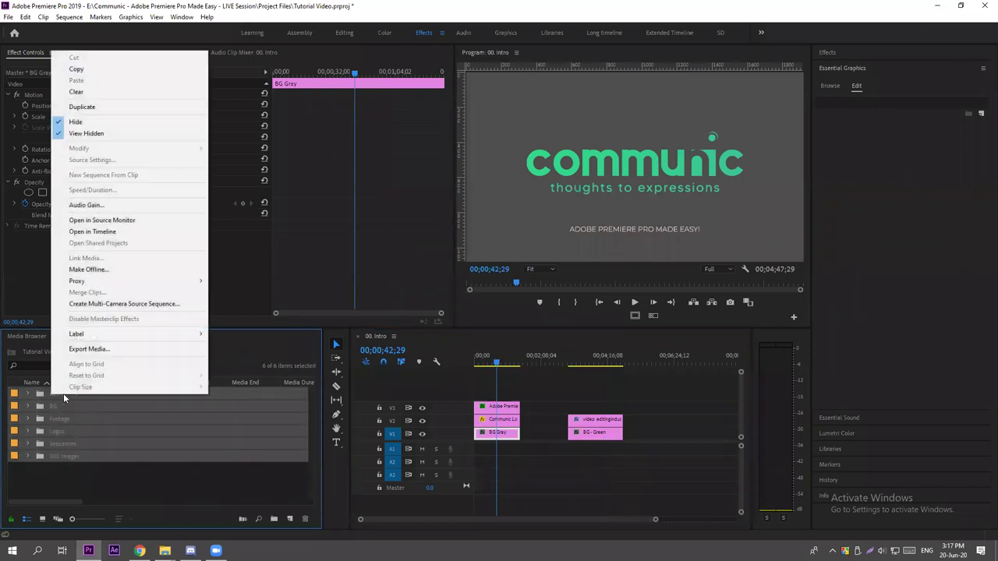
{"action": "left_click", "coordinate": [92, 133]}
{"action": "left_click", "coordinate": [578, 386]}
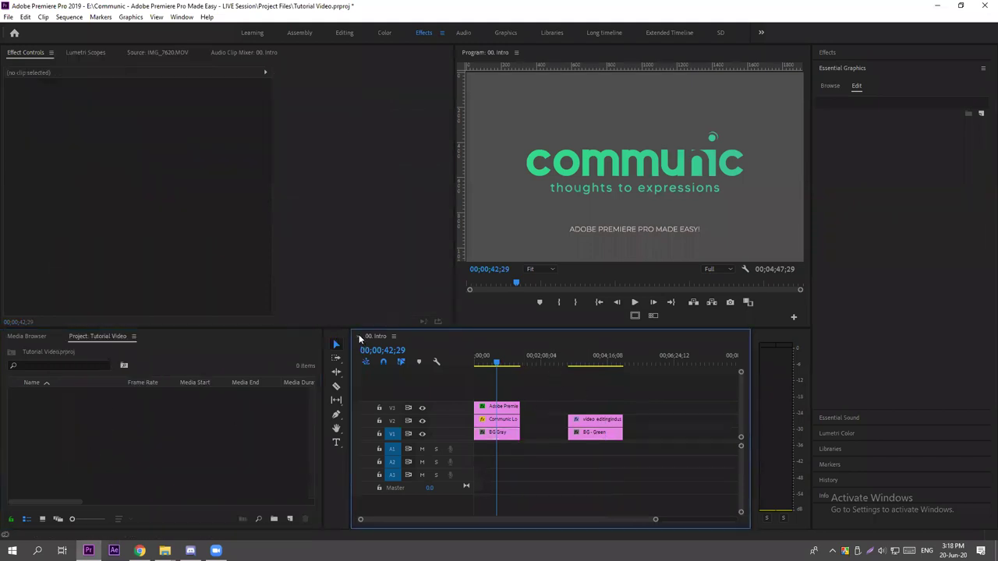
Close the 00. Intro sequence and bring up the open File Explorer windows.
{"action": "left_click", "coordinate": [360, 337]}
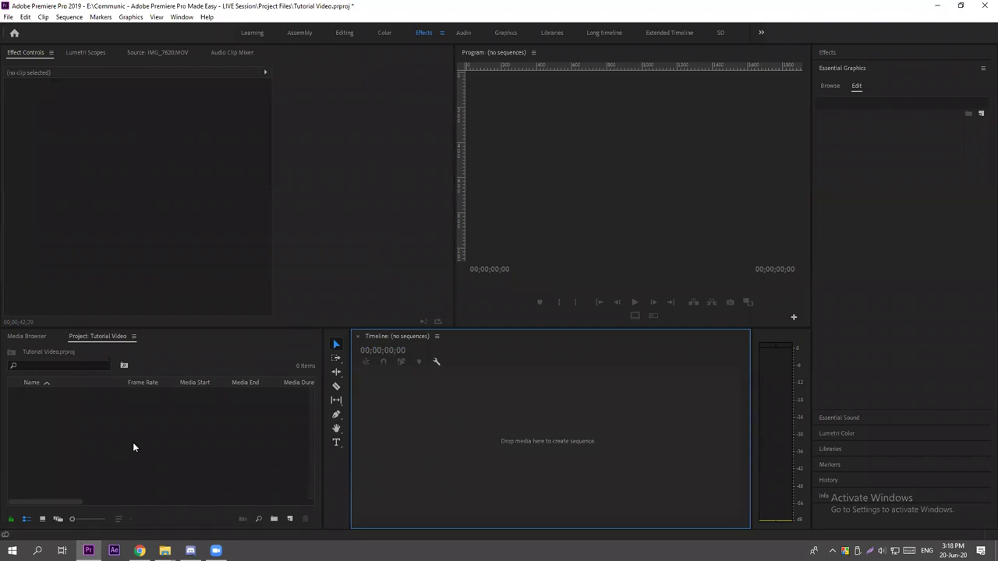
{"action": "left_click", "coordinate": [164, 550]}
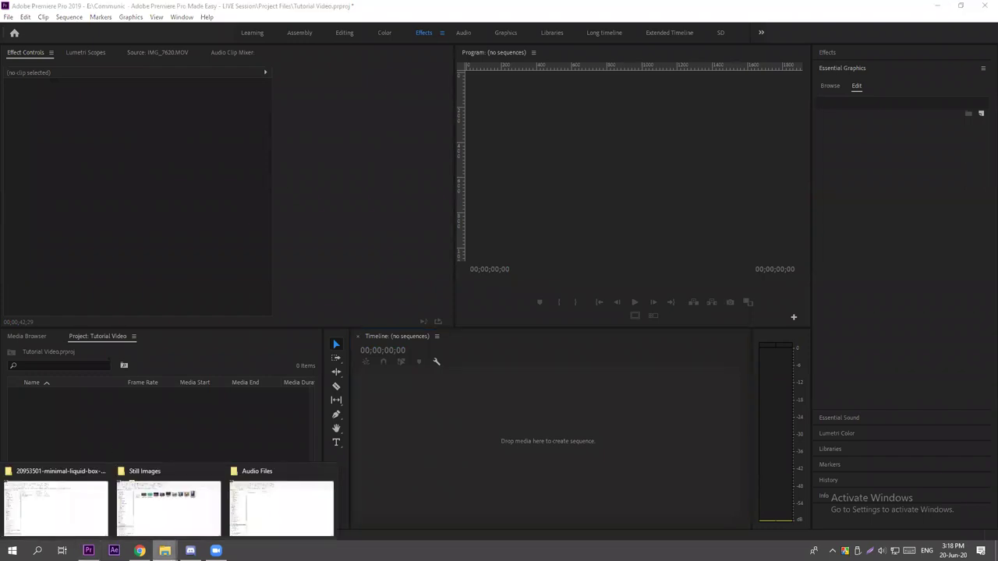
Close the extra Explorer window and move Still Images up to the course folder.
{"action": "left_click", "coordinate": [103, 471]}
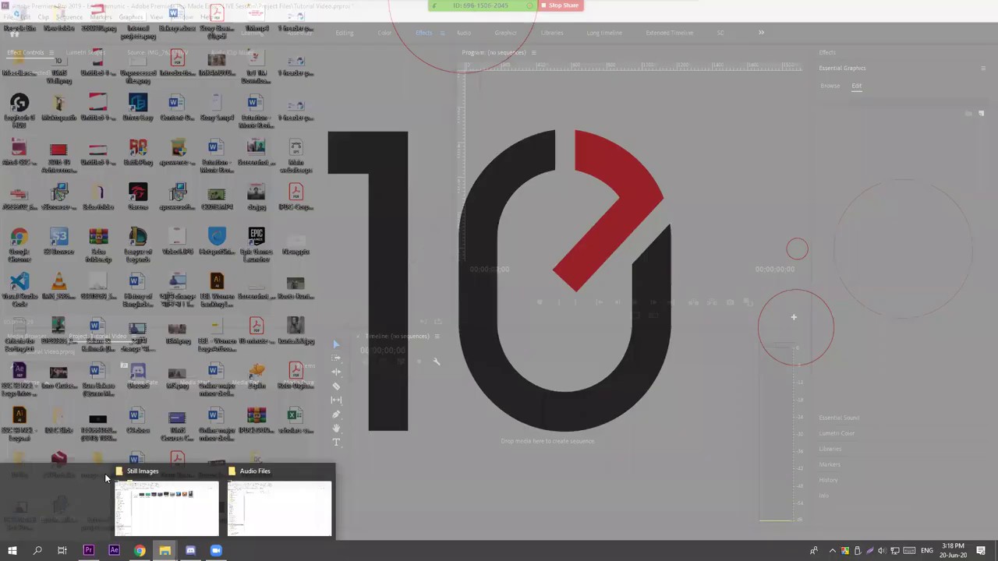
{"action": "left_click", "coordinate": [144, 499]}
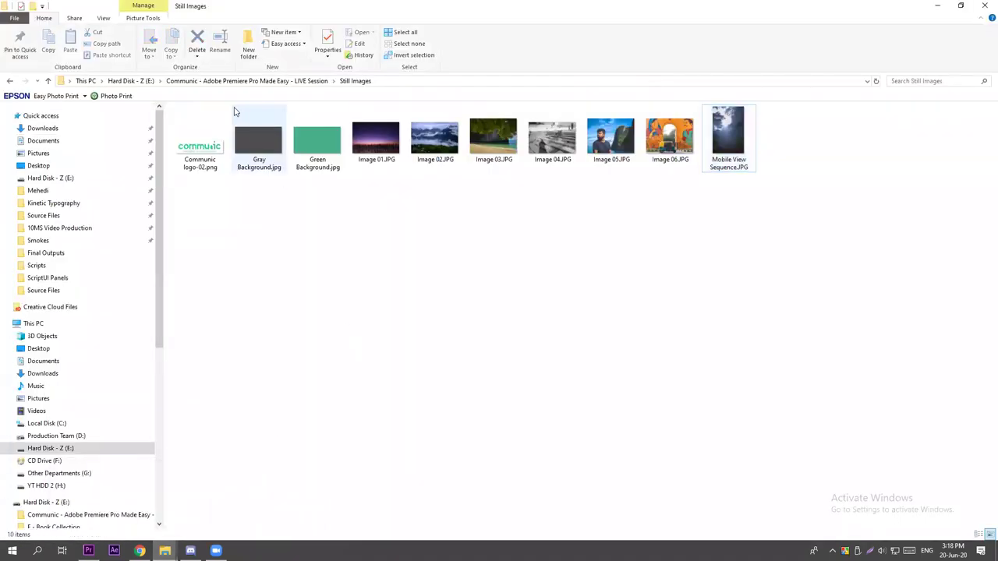
{"action": "left_click", "coordinate": [217, 81]}
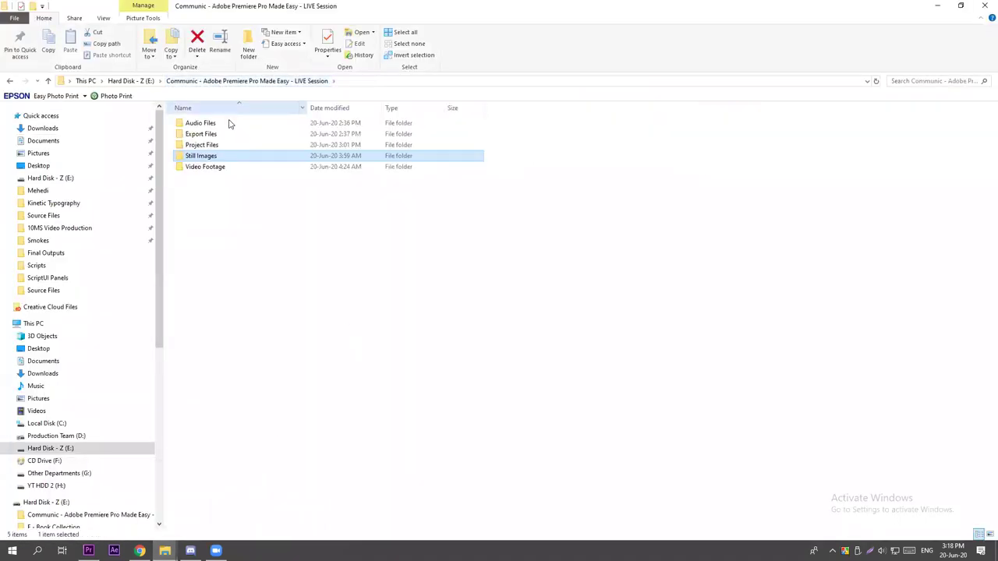
From drive E:, widen the Name column and open the Communic course folder.
{"action": "left_click", "coordinate": [131, 81]}
{"action": "left_click", "coordinate": [258, 206]}
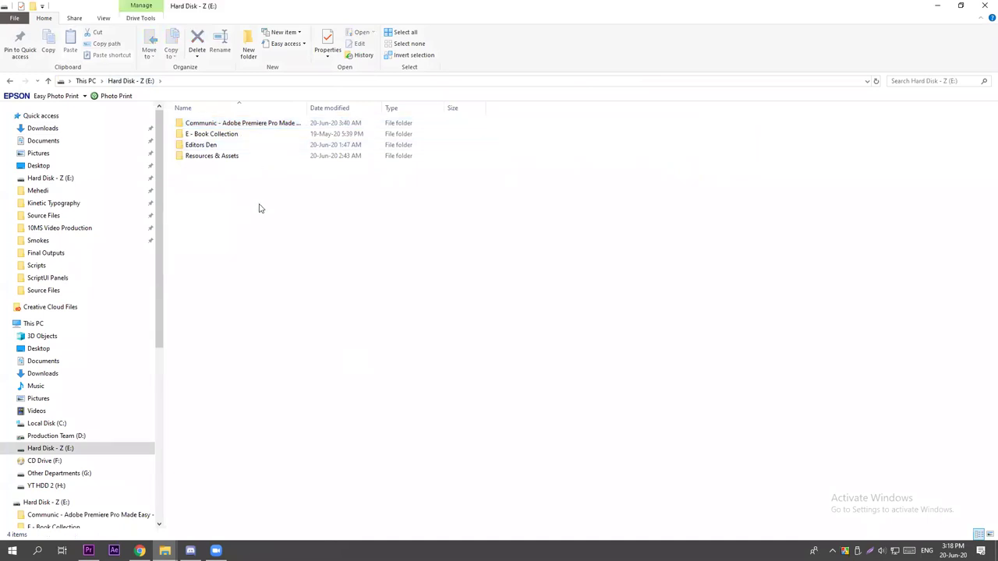
{"action": "double_click", "coordinate": [307, 107]}
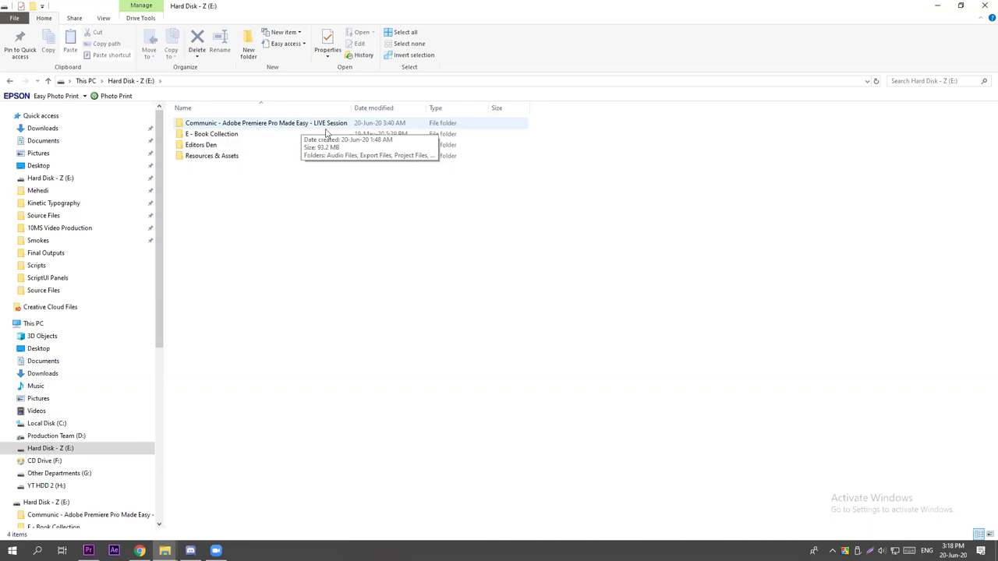
{"action": "double_click", "coordinate": [301, 125]}
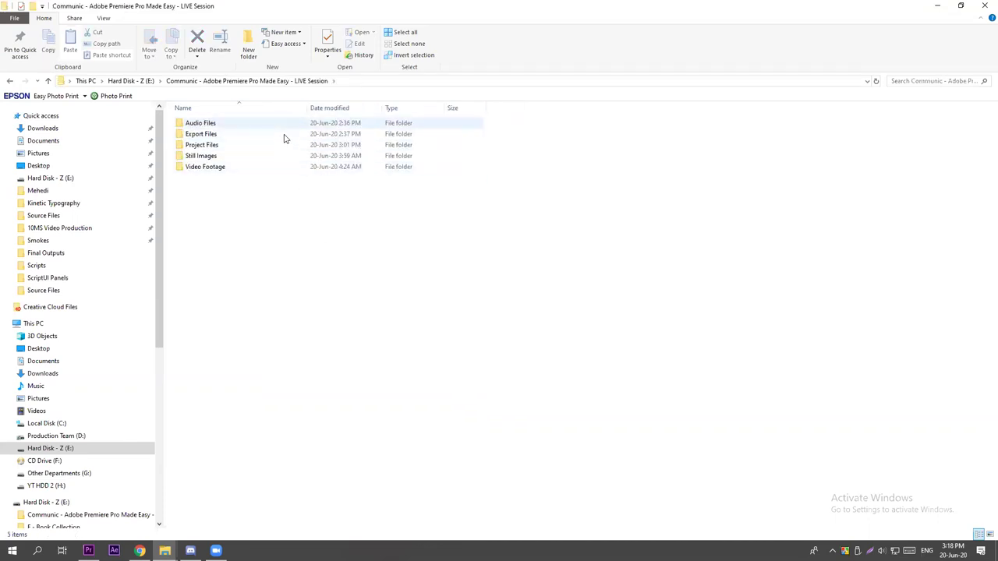
Browse the course subfolders and open Project Files to find Tutorial Video.prproj.
{"action": "left_click", "coordinate": [235, 124]}
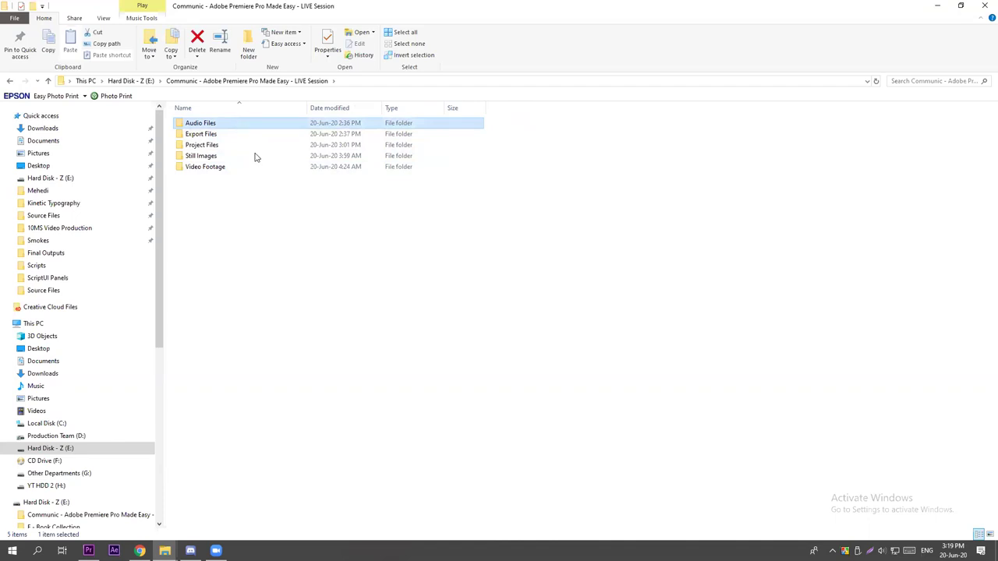
{"action": "left_click", "coordinate": [209, 134]}
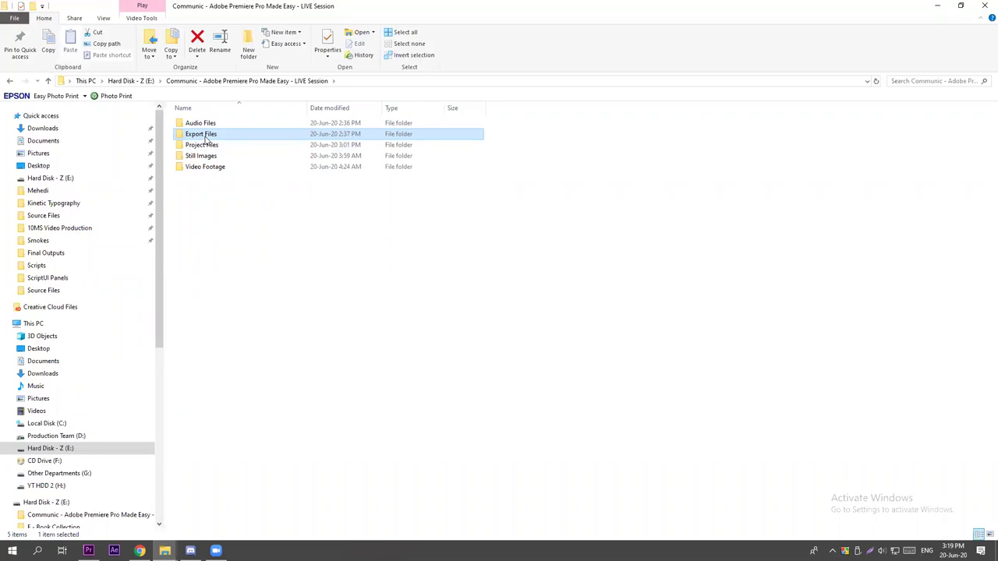
{"action": "left_click", "coordinate": [206, 149]}
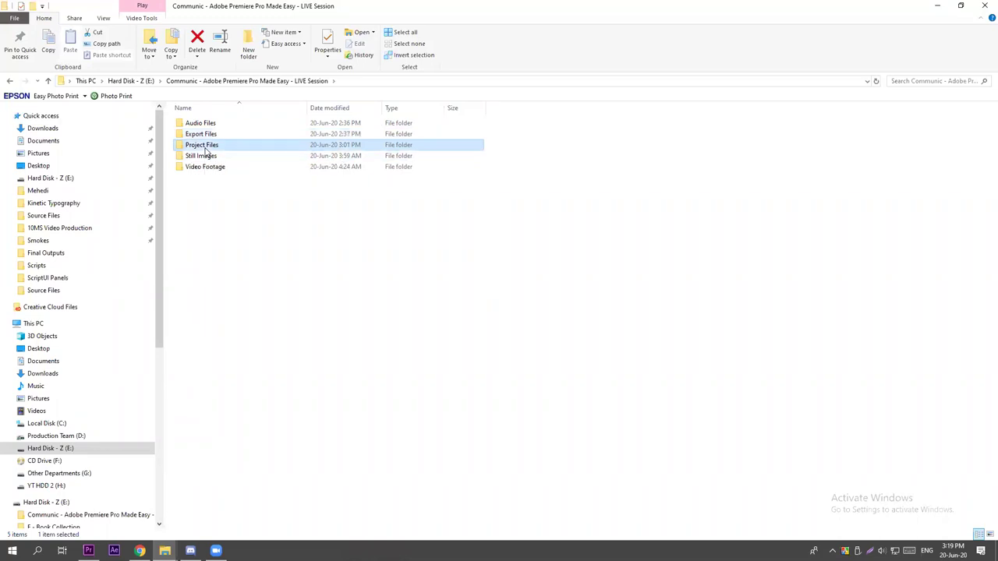
{"action": "double_click", "coordinate": [205, 149]}
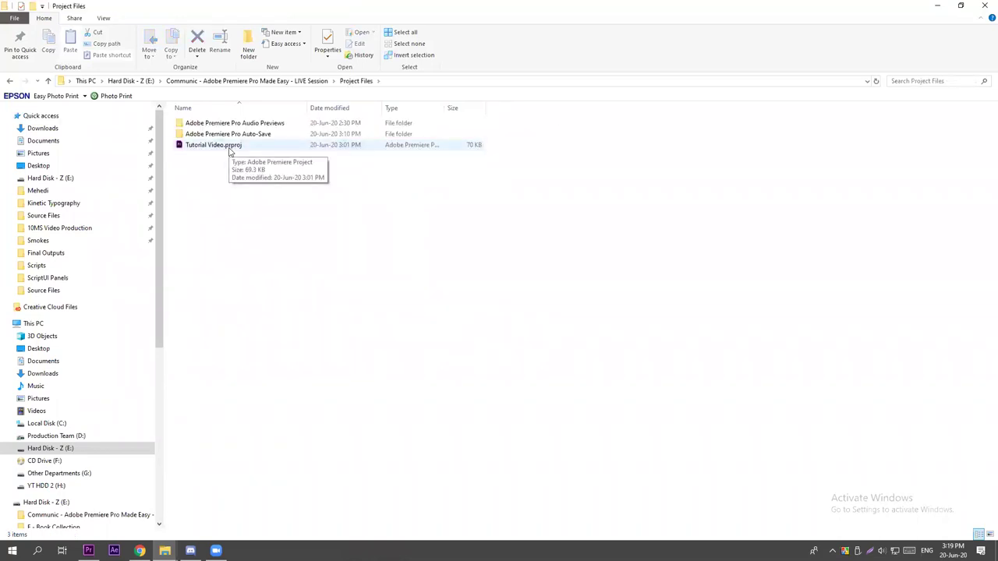
{"action": "left_click", "coordinate": [229, 152]}
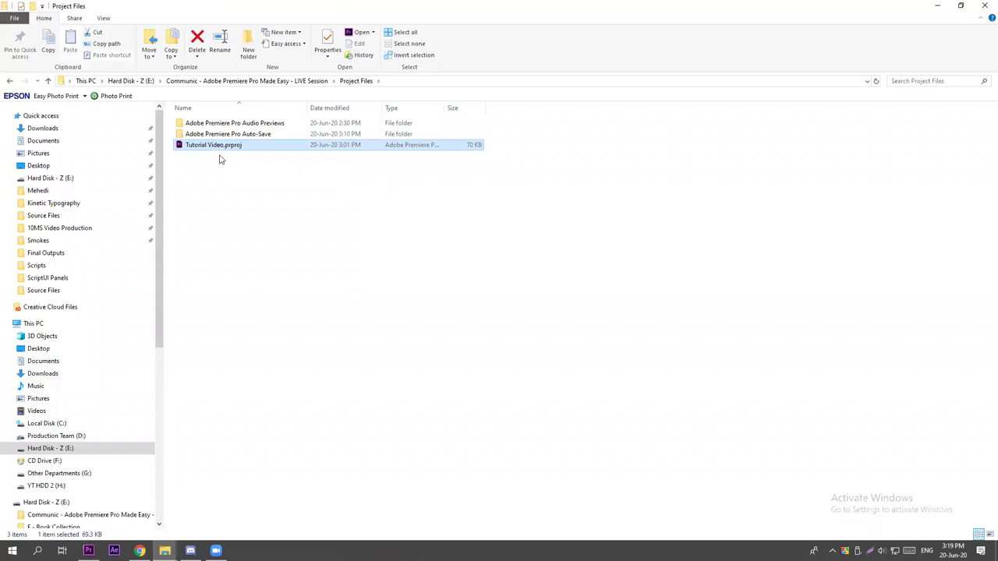
Return to the course folder, select Still Images and Video Footage, and reopen Project Files.
{"action": "key", "text": "alt+Left"}
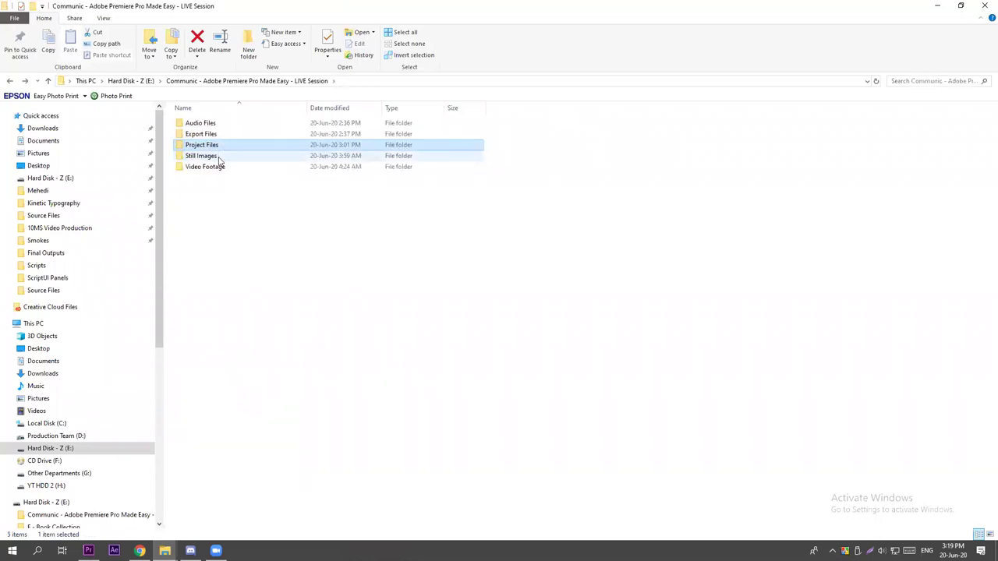
{"action": "left_click", "coordinate": [219, 158]}
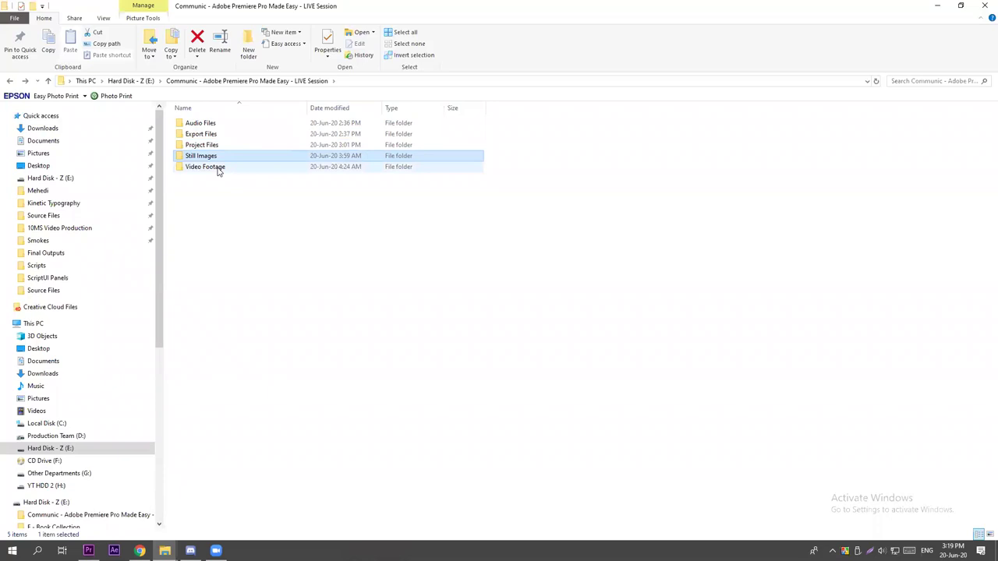
{"action": "left_click", "coordinate": [219, 170], "text": "shift"}
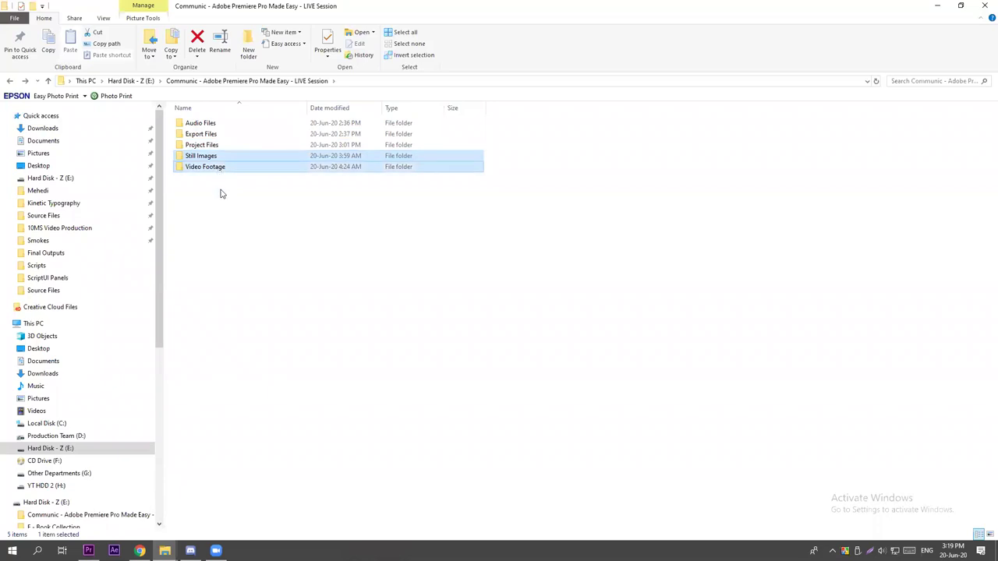
{"action": "double_click", "coordinate": [219, 145]}
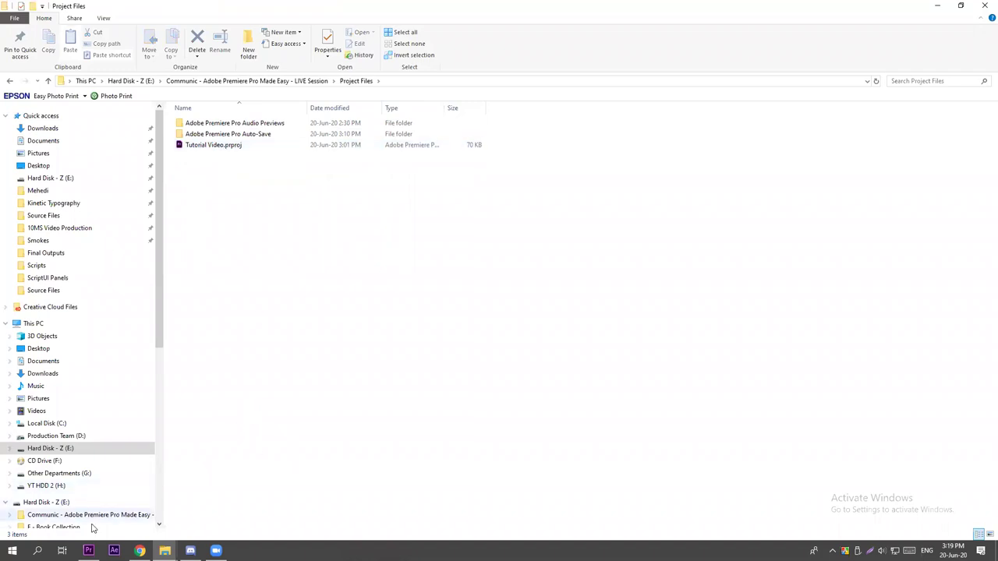
{"action": "mouse_move", "coordinate": [88, 552]}
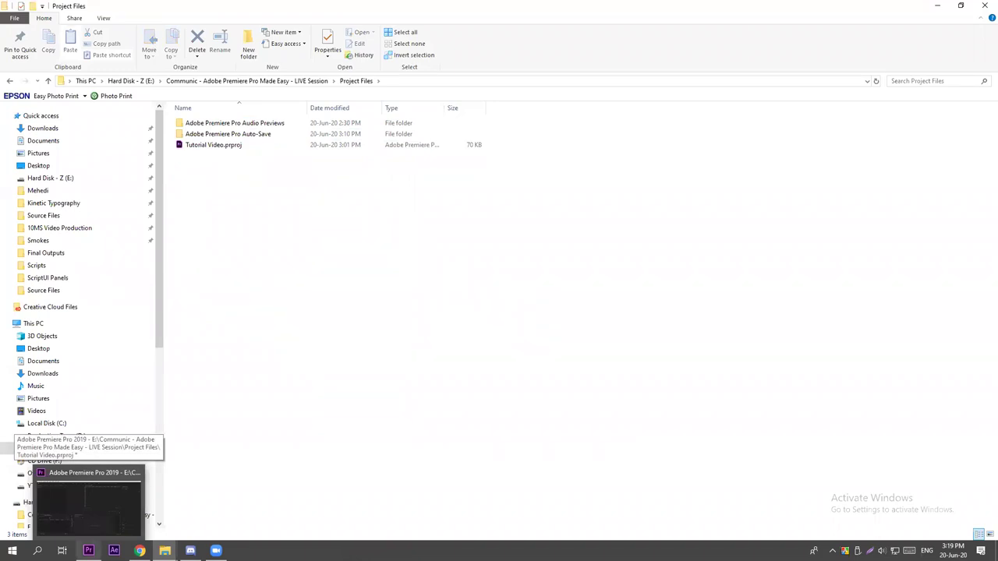
Search Windows for 'premiere' to bring Premiere Pro back to the Tutorial Video project.
{"action": "left_click", "coordinate": [37, 552]}
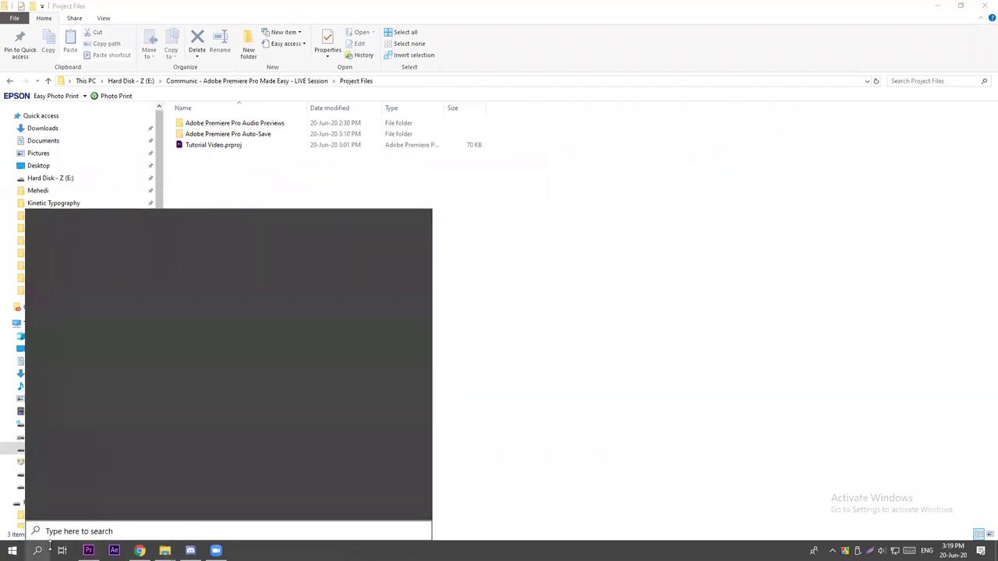
{"action": "type", "text": "premiere"}
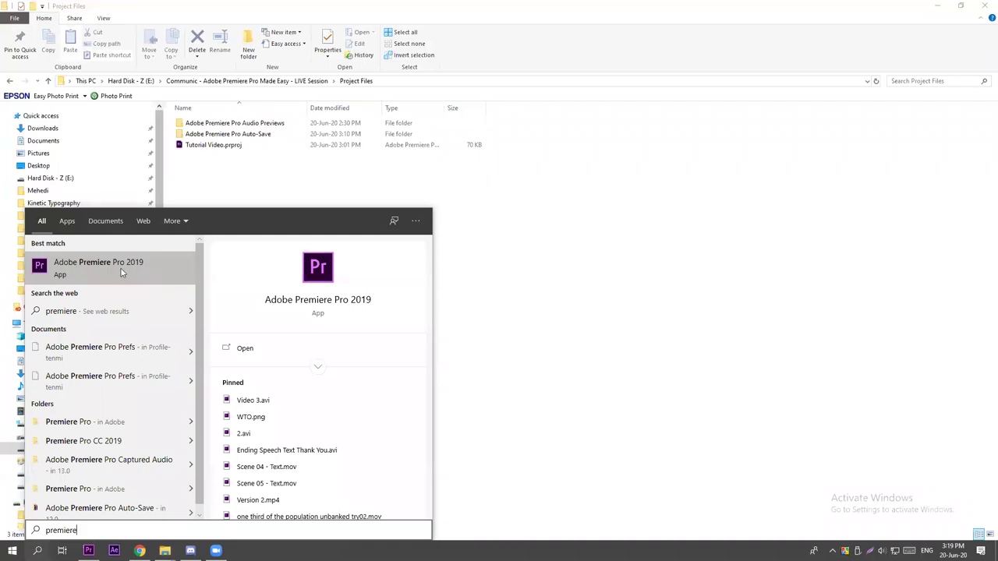
{"action": "left_click", "coordinate": [496, 283]}
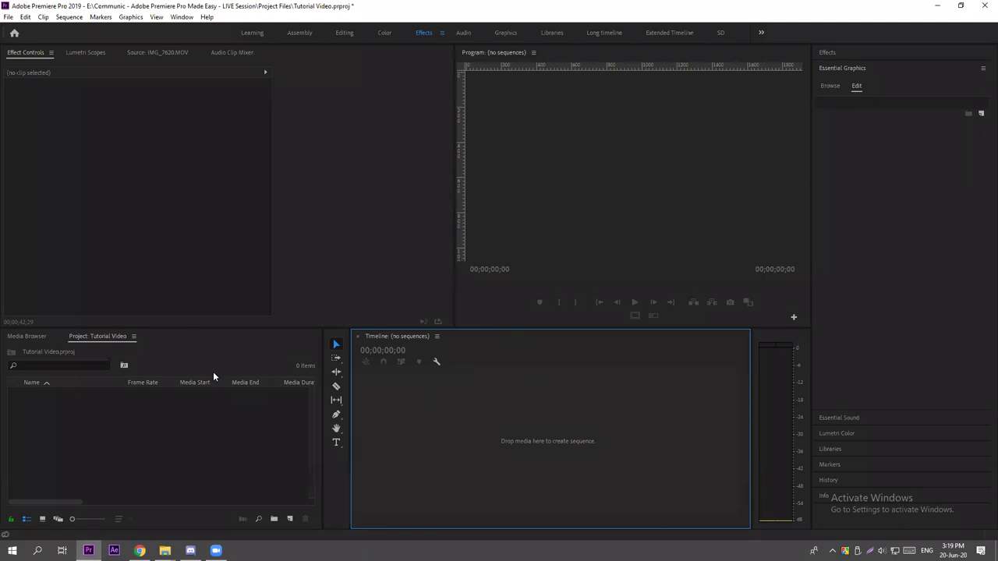
{"action": "left_click", "coordinate": [8, 17]}
{"action": "mouse_move", "coordinate": [47, 28]}
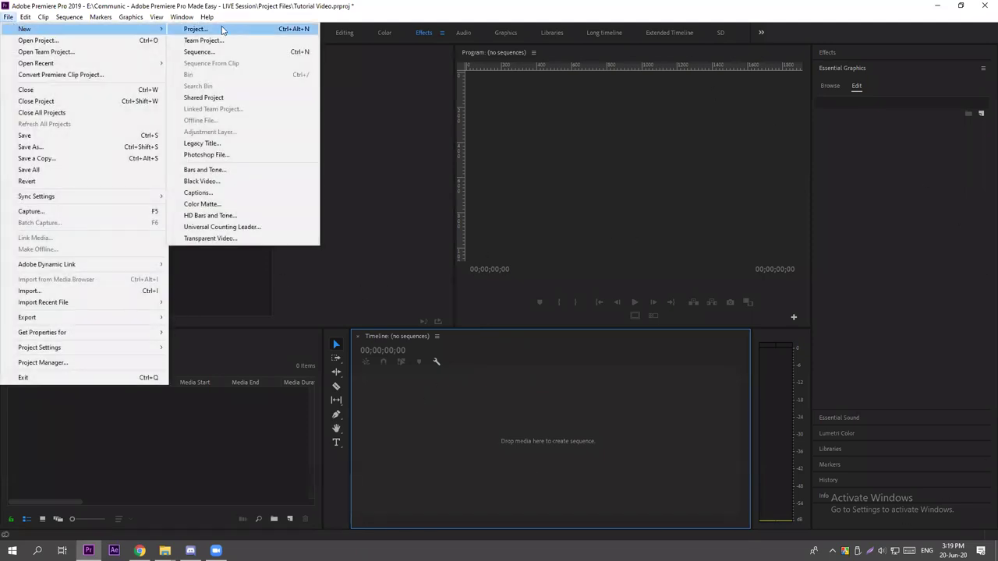
{"action": "left_click", "coordinate": [250, 291]}
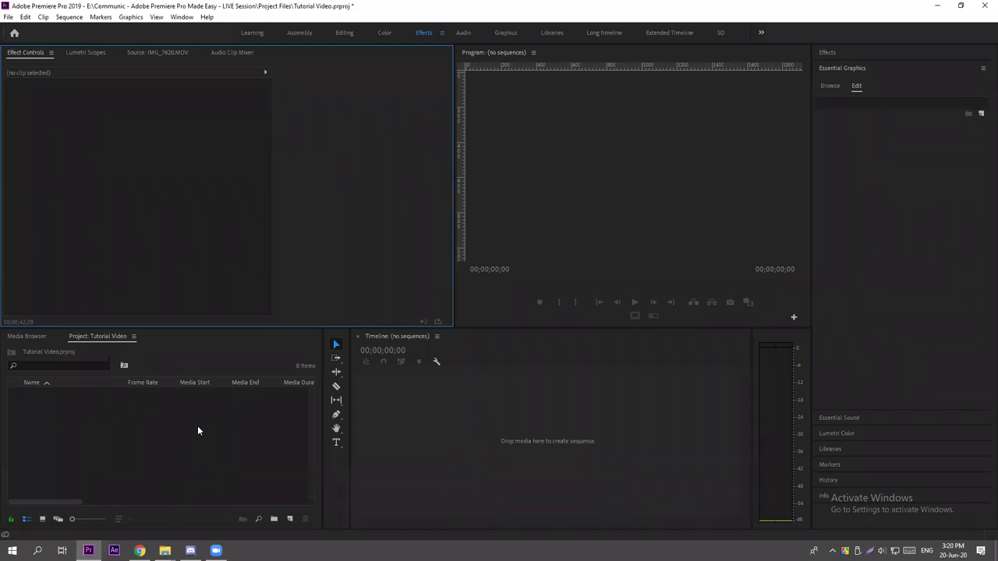
Collapse the Essential Graphics, Essential Sound and Lumetri Color panels.
{"action": "left_click", "coordinate": [909, 67]}
{"action": "left_click", "coordinate": [848, 86]}
{"action": "left_click", "coordinate": [851, 101]}
{"action": "left_click", "coordinate": [842, 104]}
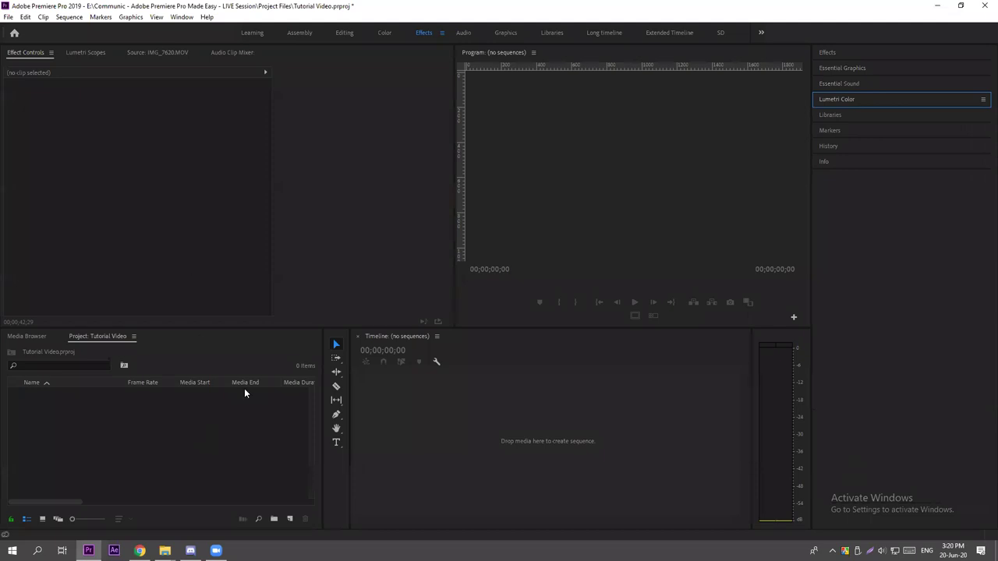
Close the Timeline panel.
{"action": "left_click", "coordinate": [161, 485]}
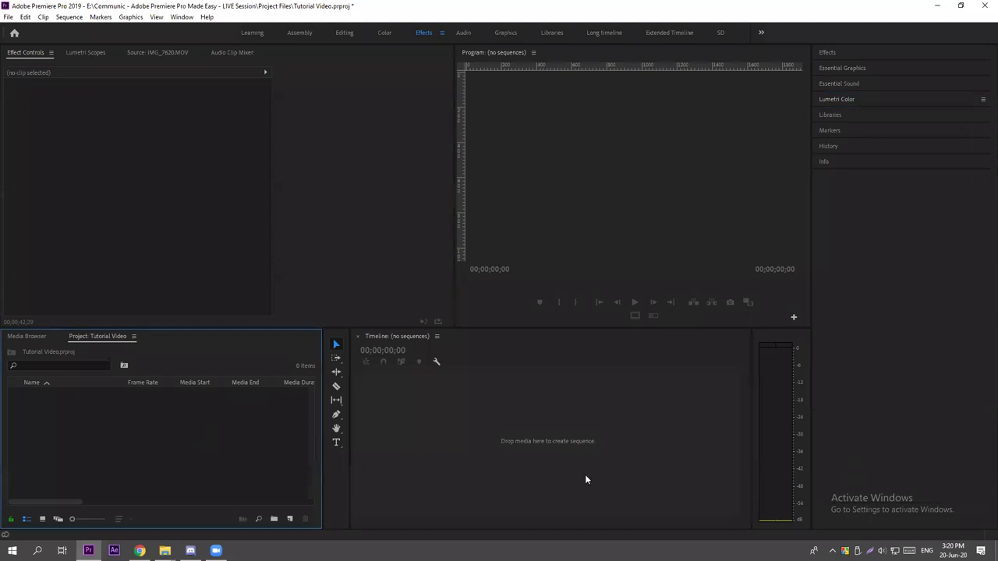
{"action": "left_click", "coordinate": [556, 421]}
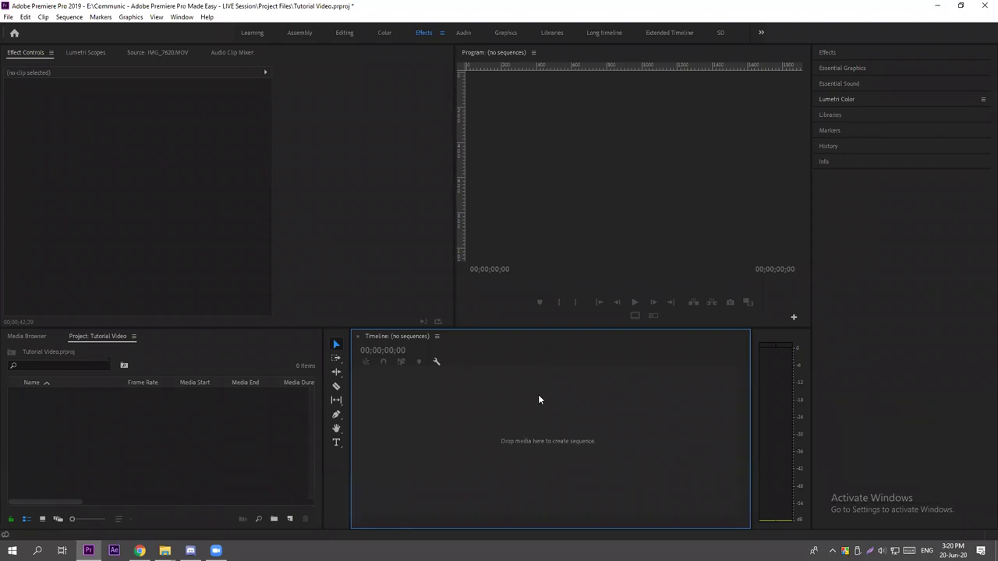
{"action": "left_click", "coordinate": [358, 337]}
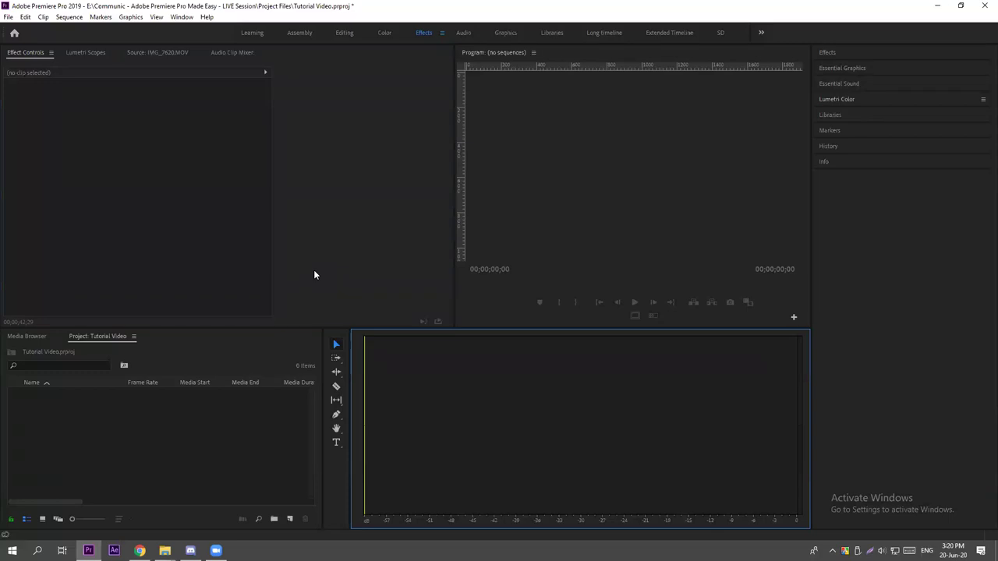
Reset the Effects workspace to its saved layout via Window > Workspaces.
{"action": "left_click", "coordinate": [184, 19]}
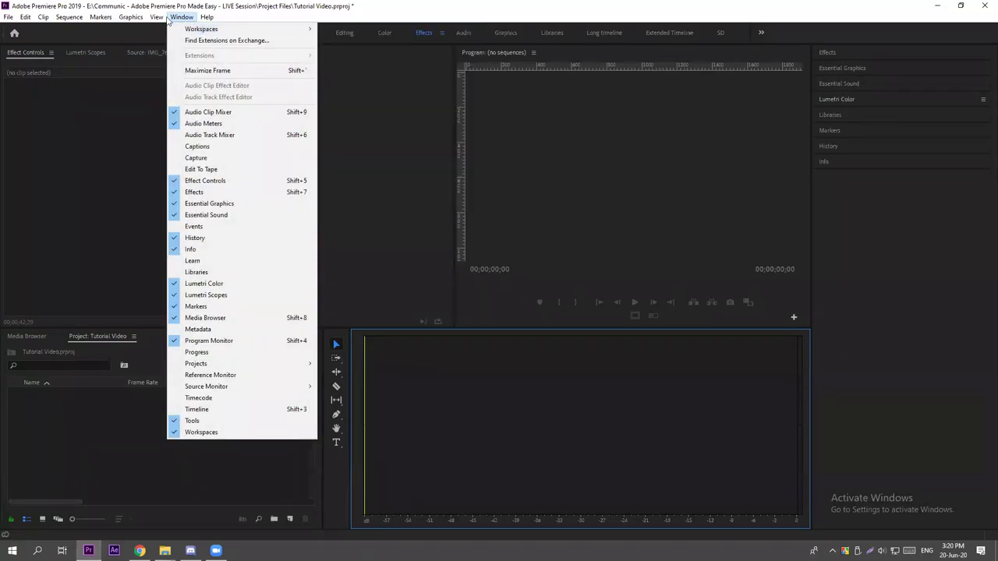
{"action": "mouse_move", "coordinate": [195, 32]}
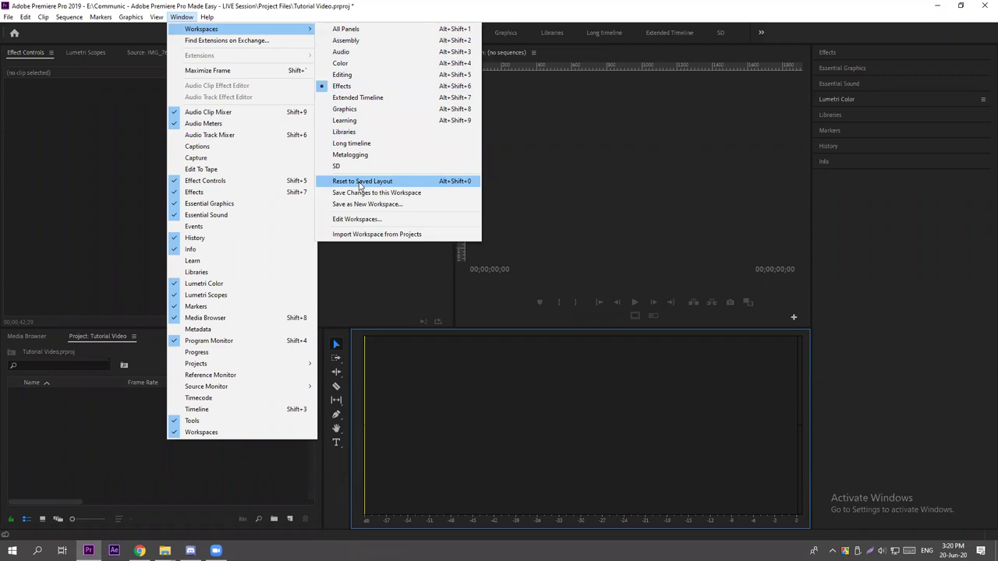
{"action": "left_click", "coordinate": [361, 182]}
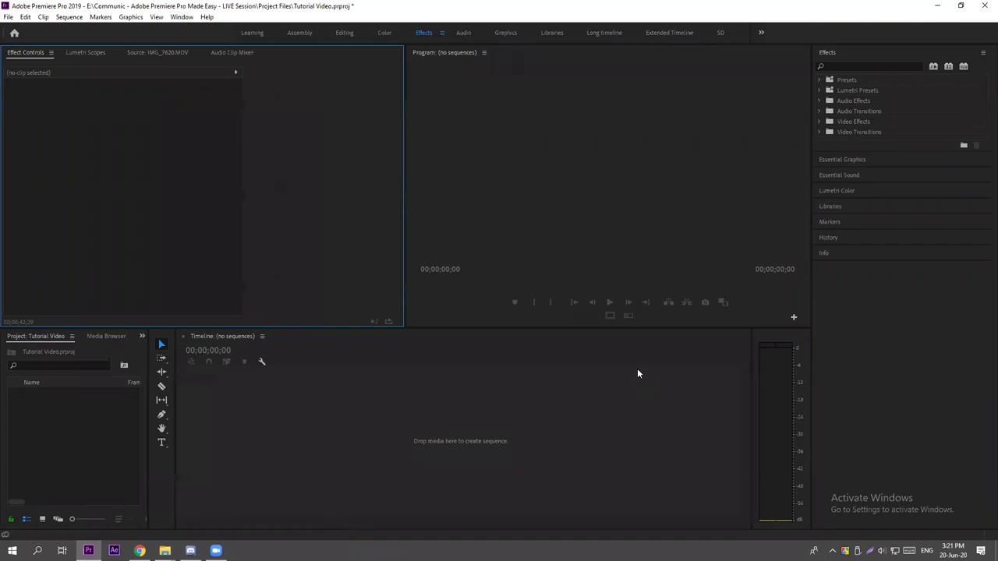
Resize the Tools panel into a horizontal row and back to a narrow column.
{"action": "mouse_move", "coordinate": [177, 366]}
{"action": "left_mouse_down"}
{"action": "mouse_move", "coordinate": [233, 367]}
{"action": "mouse_move", "coordinate": [172, 373]}
{"action": "left_mouse_up"}
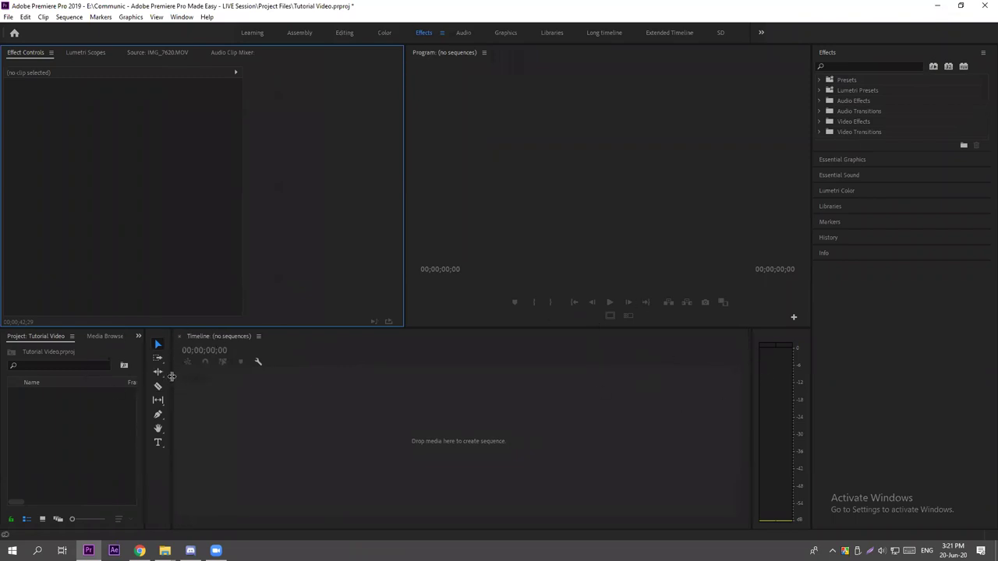
{"action": "left_click", "coordinate": [533, 254]}
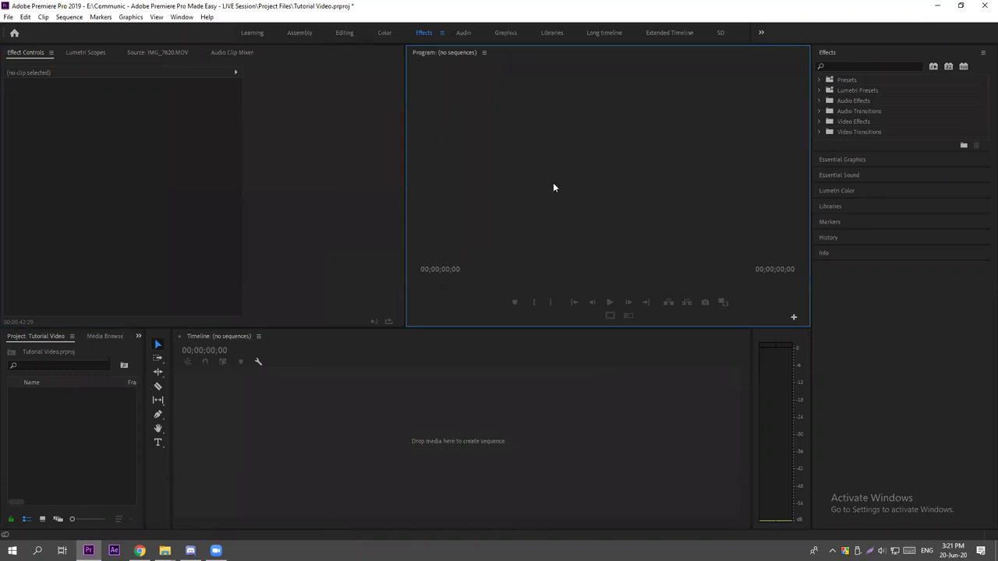
{"action": "left_click_drag", "start_coordinate": [169, 392], "coordinate": [551, 404]}
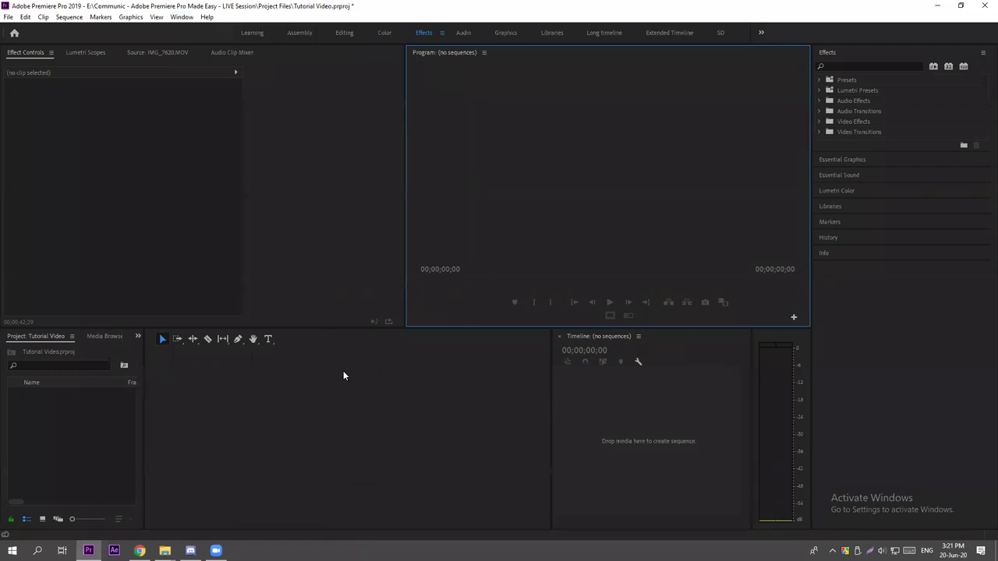
{"action": "left_click_drag", "start_coordinate": [556, 407], "coordinate": [170, 410]}
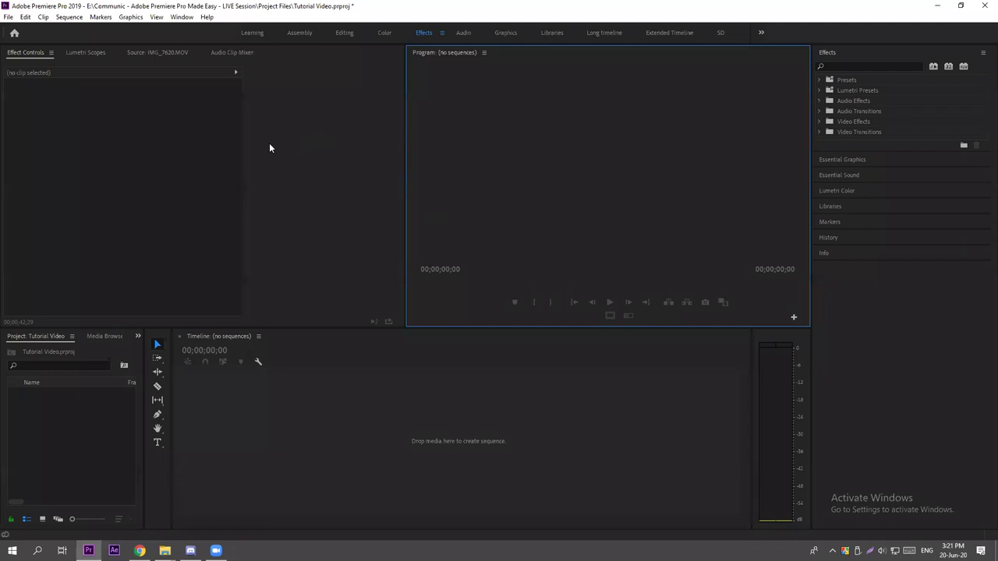
Adjust the lower panel height, widen the Project panel, and bring up the Google Docs outline.
{"action": "mouse_move", "coordinate": [519, 331]}
{"action": "left_mouse_down"}
{"action": "mouse_move", "coordinate": [510, 406]}
{"action": "mouse_move", "coordinate": [522, 296]}
{"action": "mouse_move", "coordinate": [524, 316]}
{"action": "left_mouse_up"}
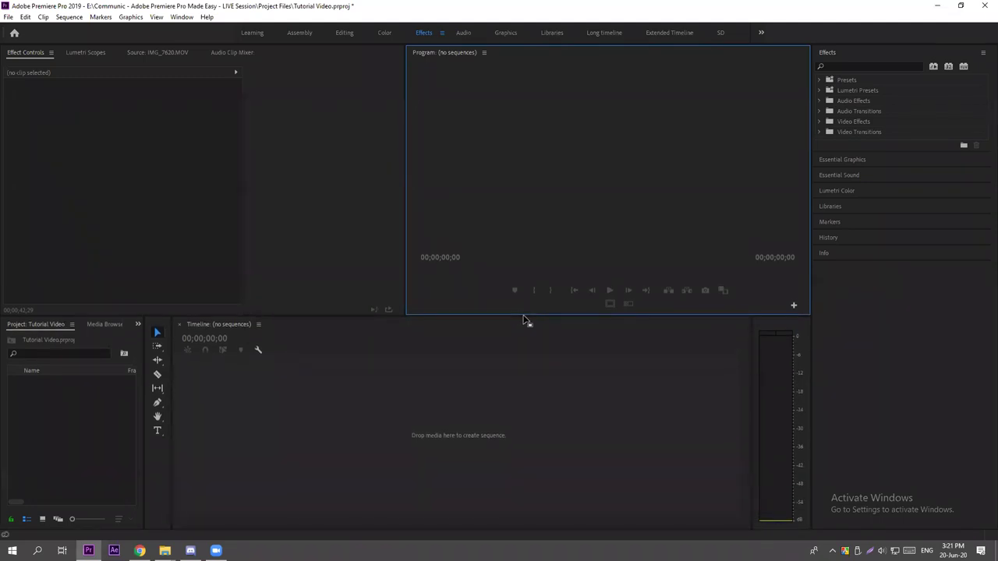
{"action": "left_click_drag", "start_coordinate": [144, 365], "coordinate": [195, 364]}
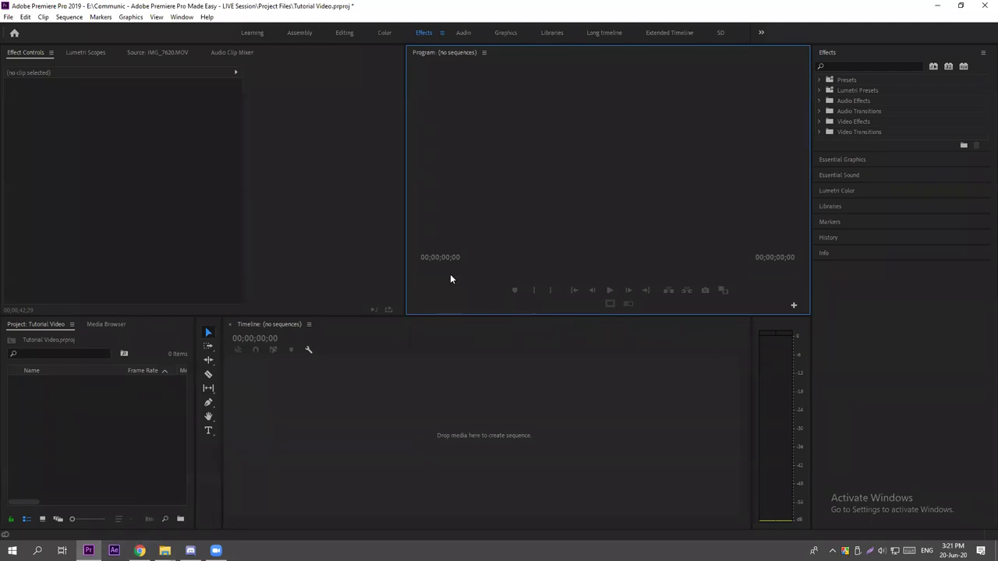
{"action": "left_click", "coordinate": [117, 374]}
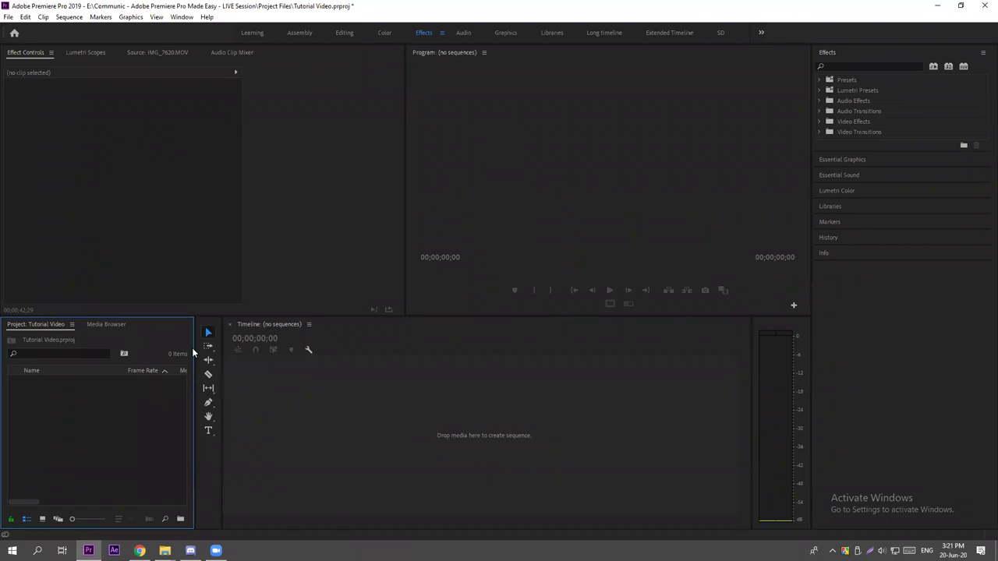
{"action": "left_click", "coordinate": [140, 550]}
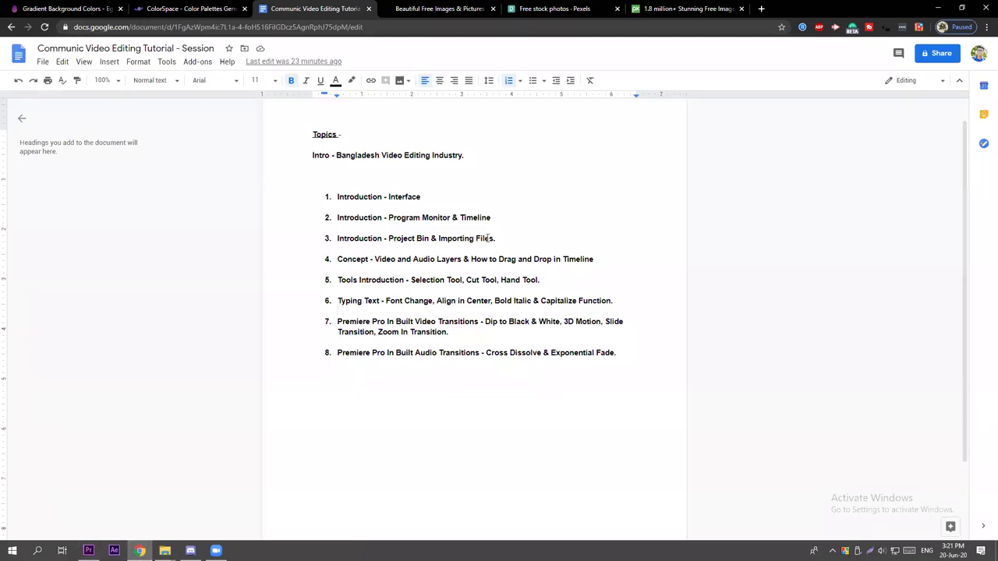
Briefly highlight the Introduction, Program Monitor & Timeline, and Importing Files topic lines.
{"action": "left_click_drag", "start_coordinate": [338, 196], "coordinate": [422, 196]}
{"action": "left_click", "coordinate": [422, 197]}
{"action": "left_click_drag", "start_coordinate": [337, 218], "coordinate": [492, 218]}
{"action": "left_click", "coordinate": [478, 217]}
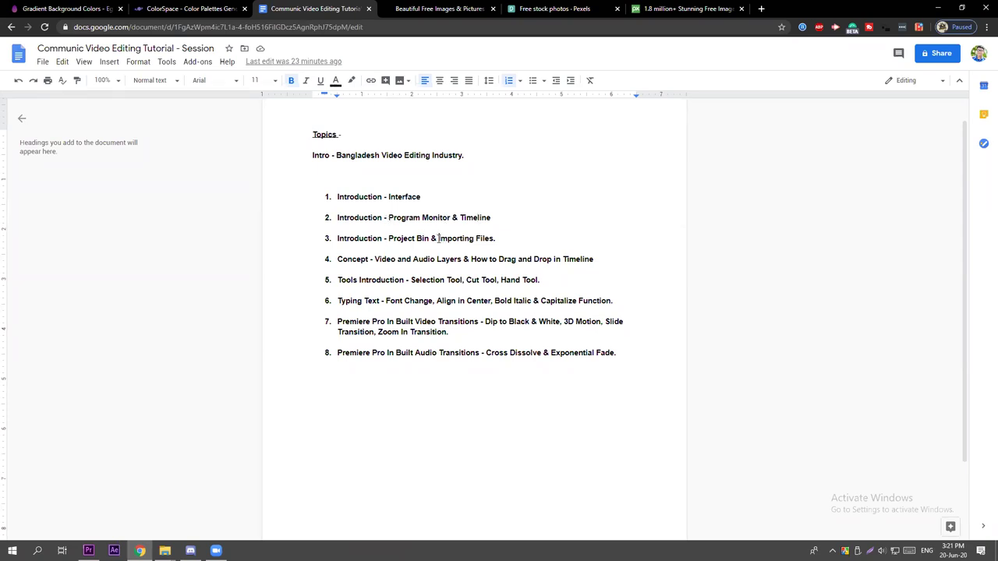
{"action": "left_click_drag", "start_coordinate": [438, 239], "coordinate": [686, 246]}
{"action": "left_click", "coordinate": [686, 245]}
Bring up the Project Files Explorer window and go up to the session's main folder.
{"action": "left_click", "coordinate": [88, 551]}
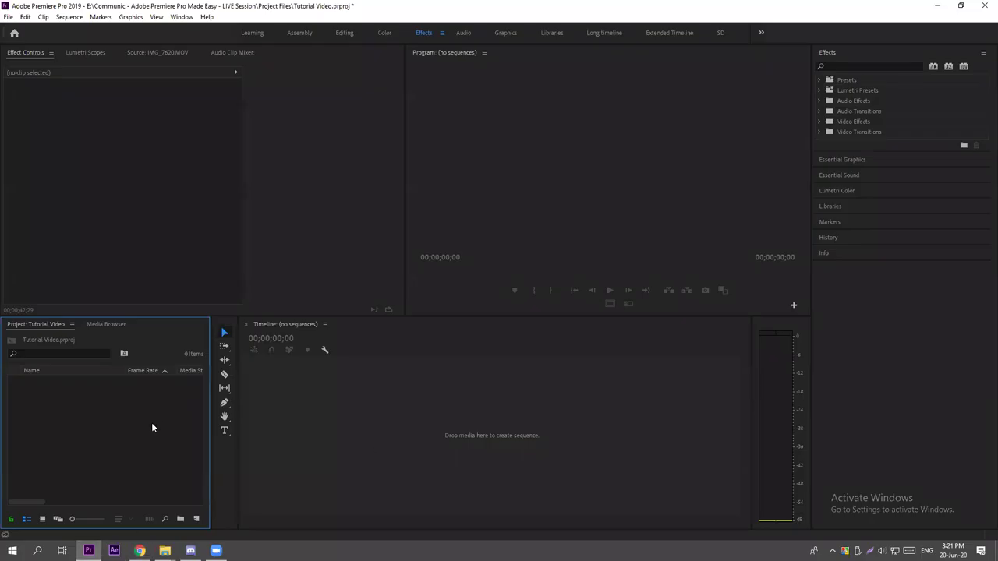
{"action": "left_click", "coordinate": [165, 550]}
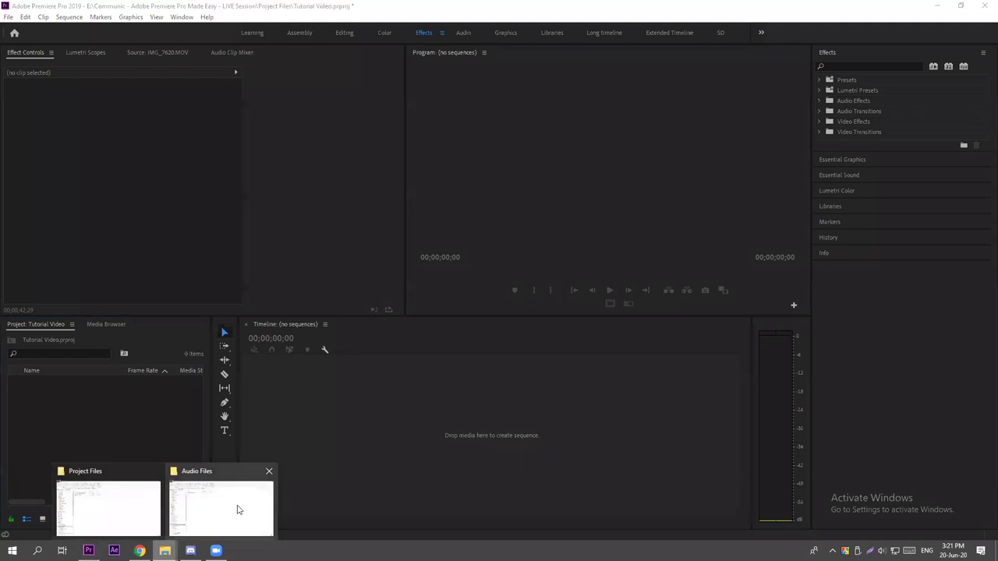
{"action": "left_click", "coordinate": [133, 492]}
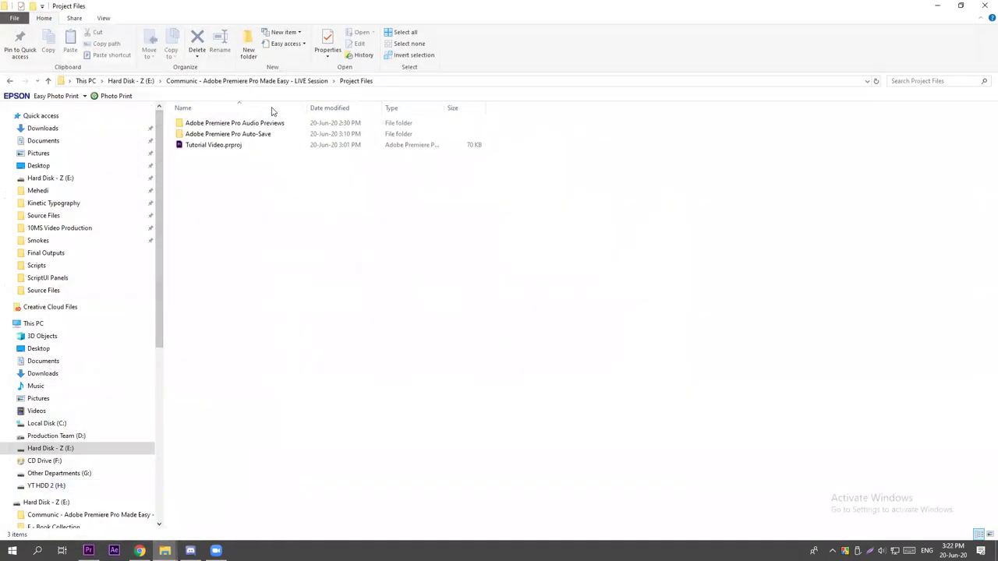
{"action": "left_click", "coordinate": [283, 81]}
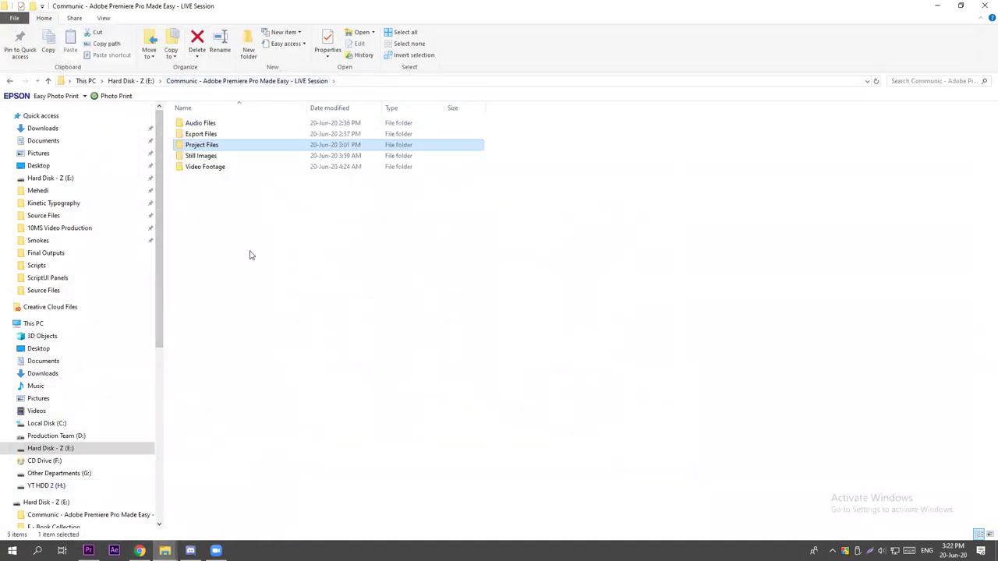
{"action": "left_click", "coordinate": [220, 203]}
Open the Still Images folder and view Image 01.JPG in Photos.
{"action": "double_click", "coordinate": [209, 156]}
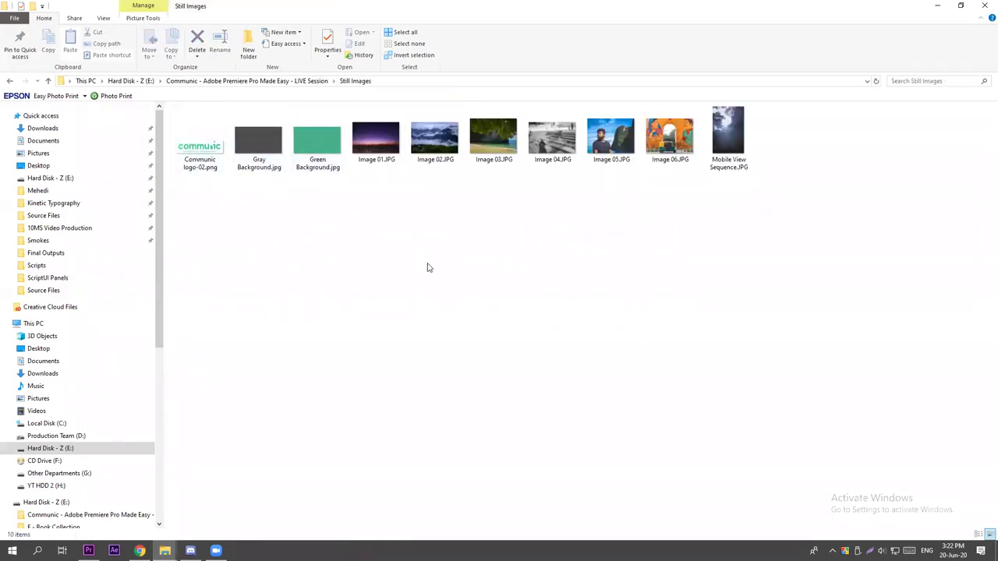
{"action": "left_click_drag", "start_coordinate": [779, 249], "coordinate": [281, 214]}
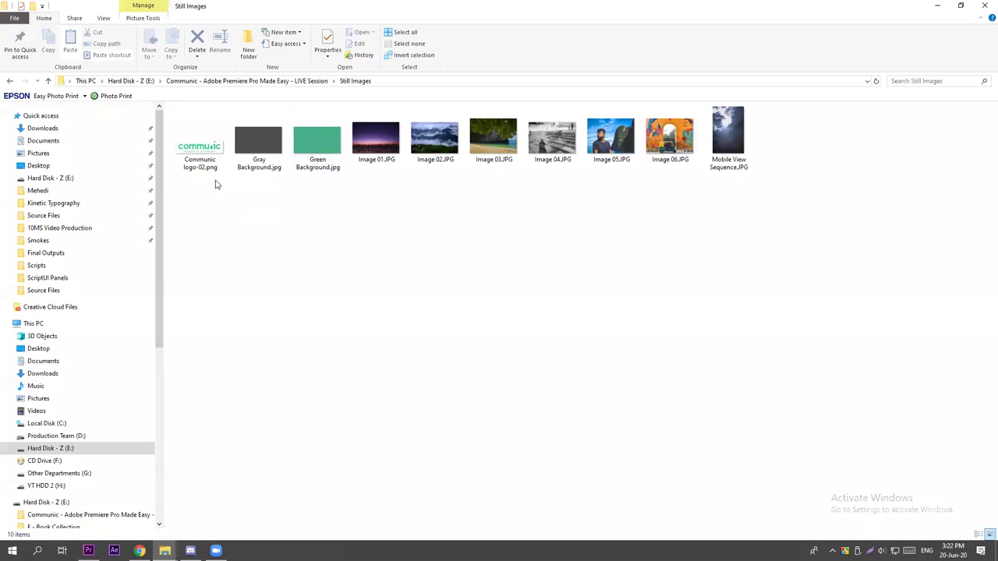
{"action": "double_click", "coordinate": [390, 160]}
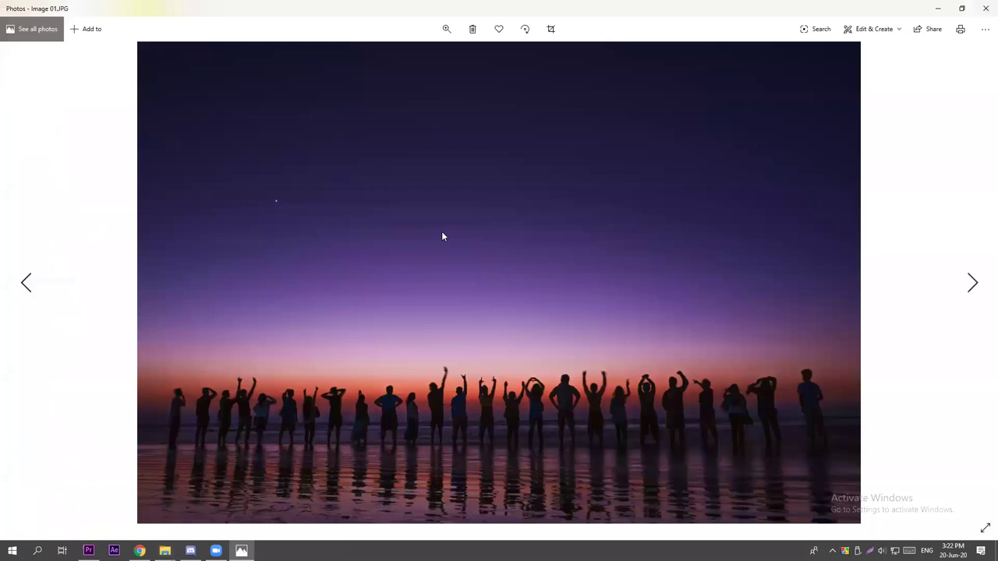
Page through Image 02 to Image 05.JPG, close Photos, and return to Premiere Pro.
{"action": "key", "text": "Right"}
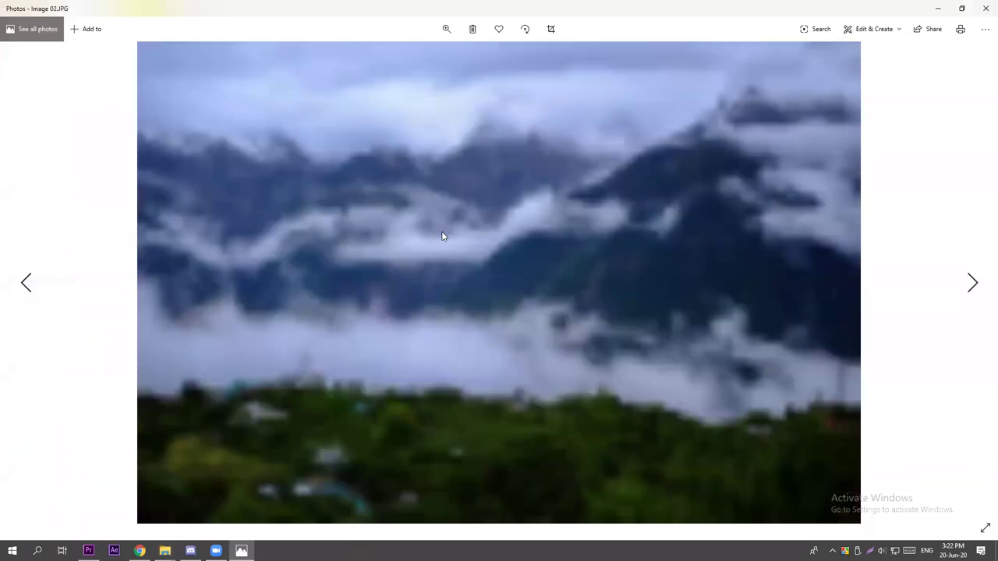
{"action": "key", "text": "Right"}
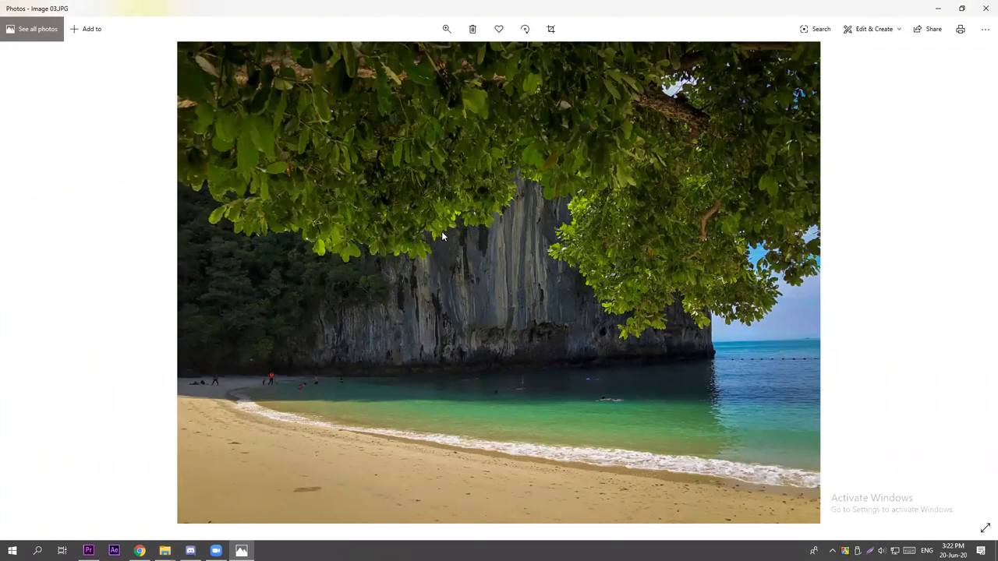
{"action": "key", "text": "Right"}
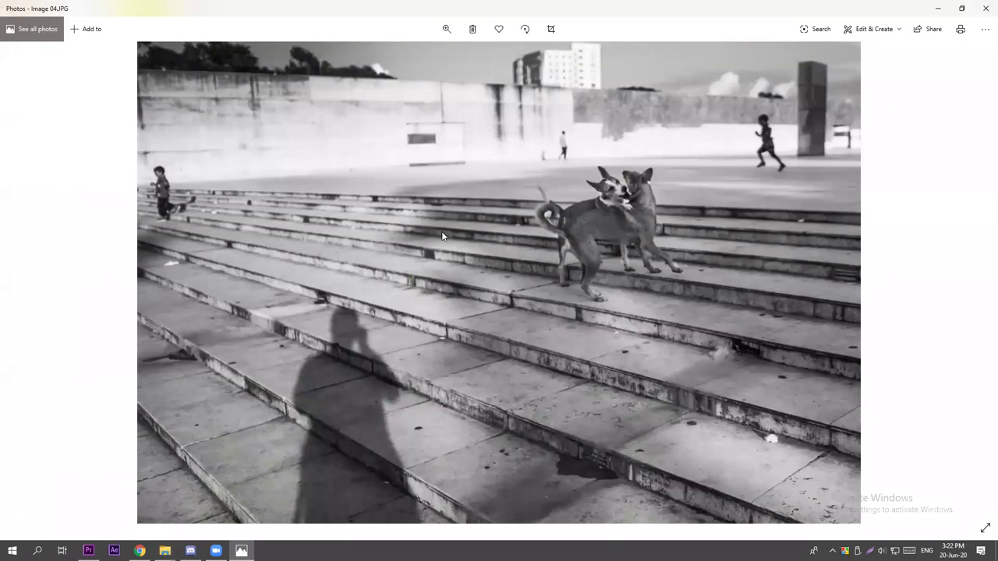
{"action": "key", "text": "Right"}
{"action": "left_click", "coordinate": [986, 8]}
{"action": "left_click", "coordinate": [510, 285]}
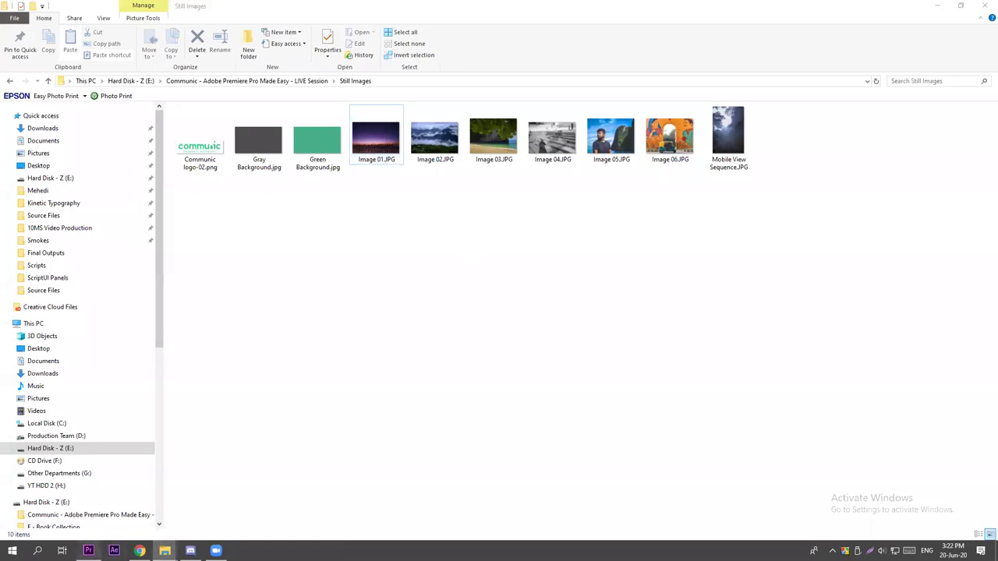
{"action": "left_click", "coordinate": [88, 550]}
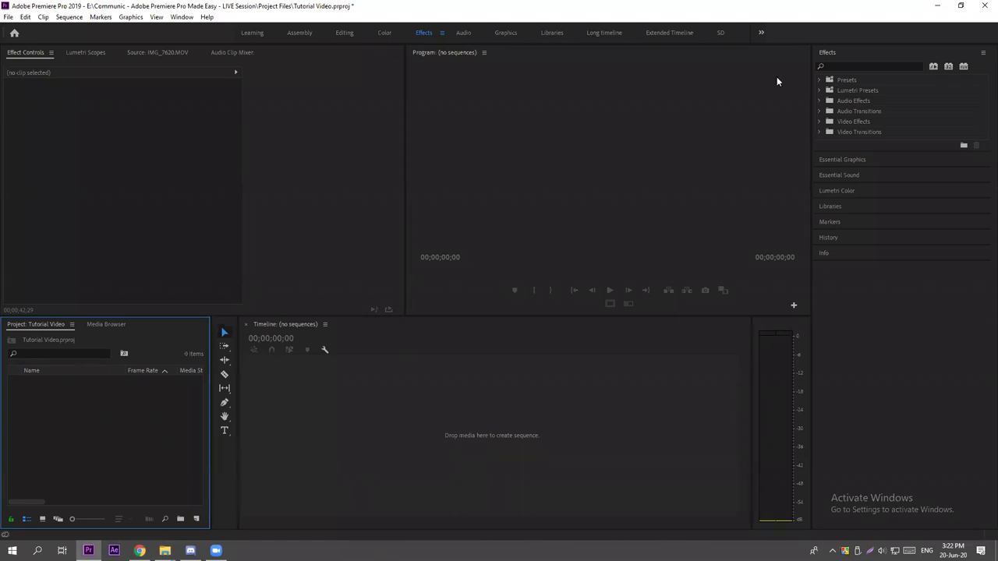
{"action": "left_click_drag", "start_coordinate": [100, 389], "coordinate": [117, 435]}
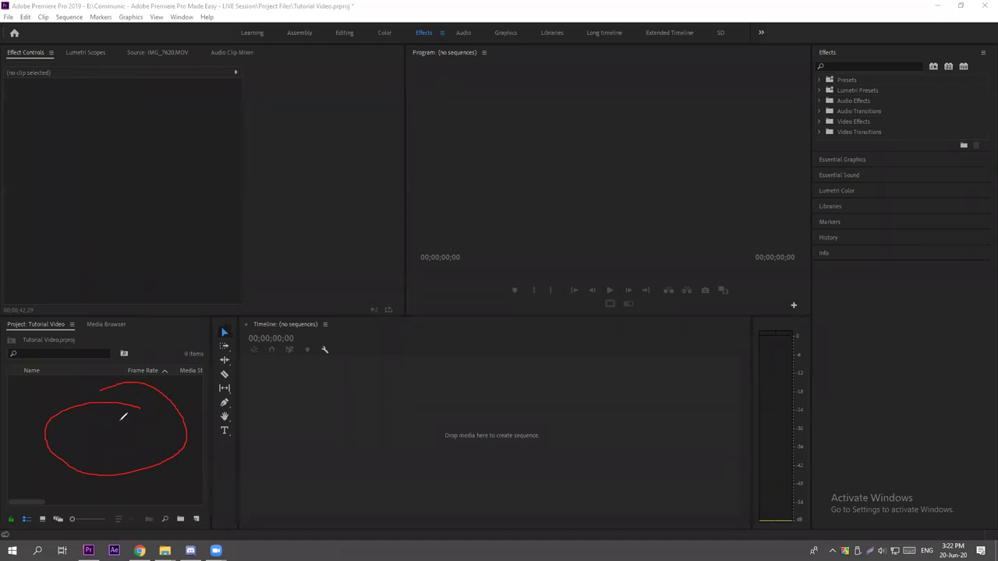
{"action": "key", "text": "e"}
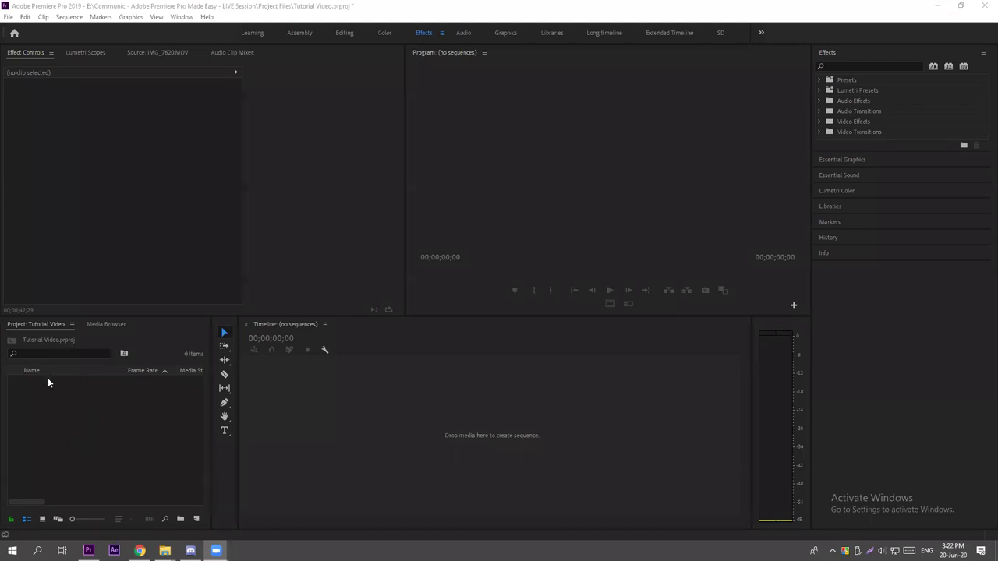
{"action": "left_click", "coordinate": [8, 16]}
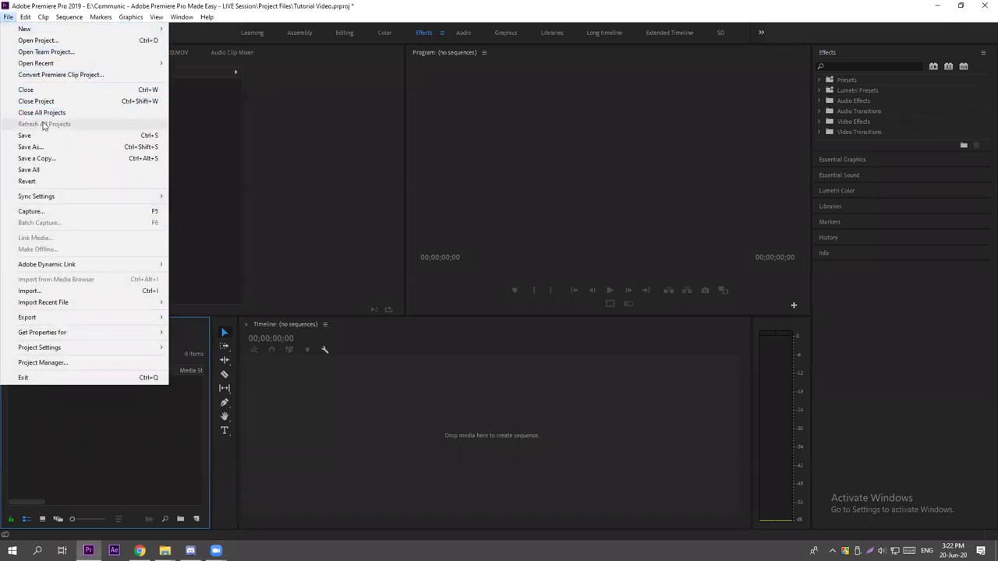
Import Image 01.JPG from the LIVE Session's Still Images folder via File > Import.
{"action": "left_click", "coordinate": [45, 292]}
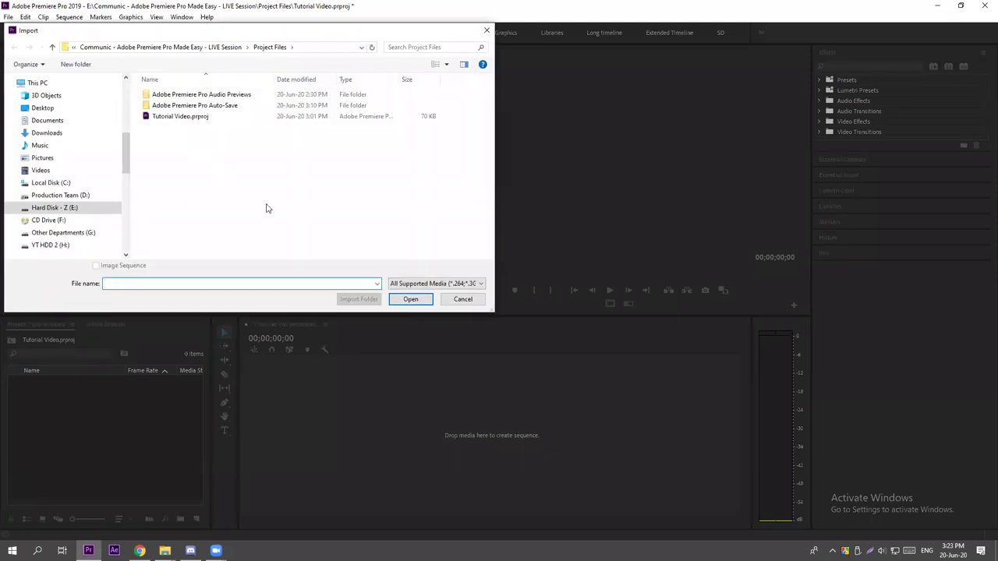
{"action": "left_click", "coordinate": [167, 47]}
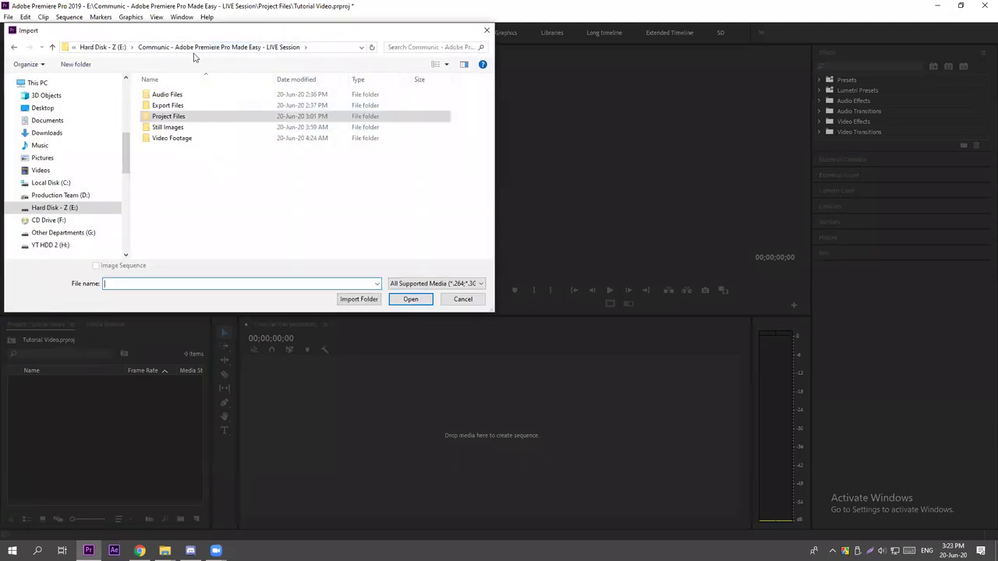
{"action": "left_click", "coordinate": [104, 47]}
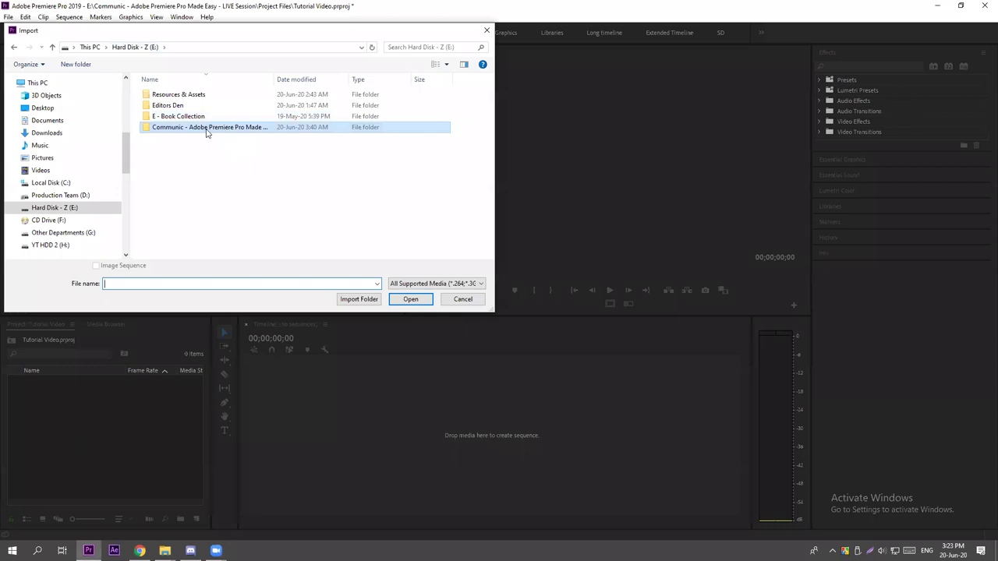
{"action": "double_click", "coordinate": [198, 129]}
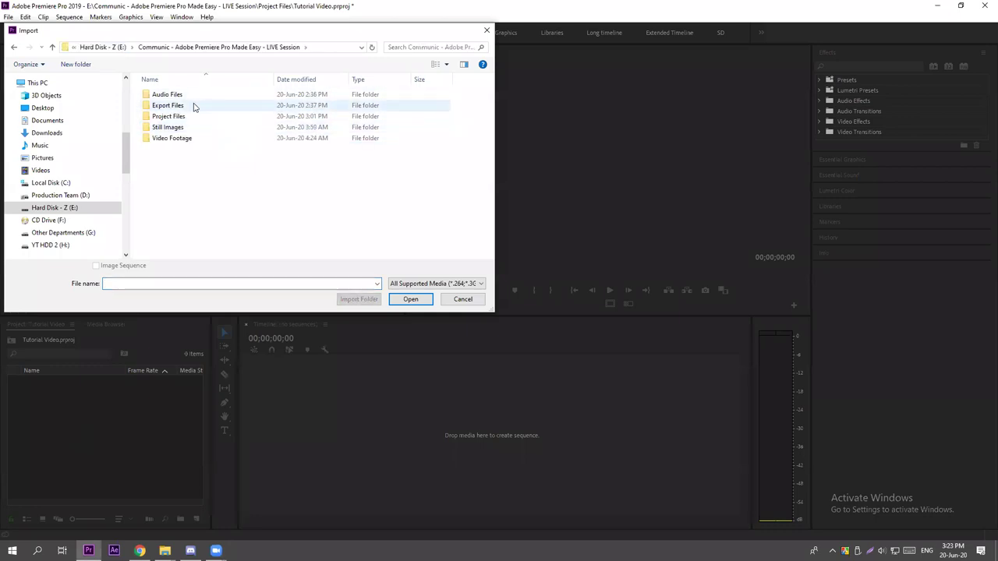
{"action": "double_click", "coordinate": [186, 129]}
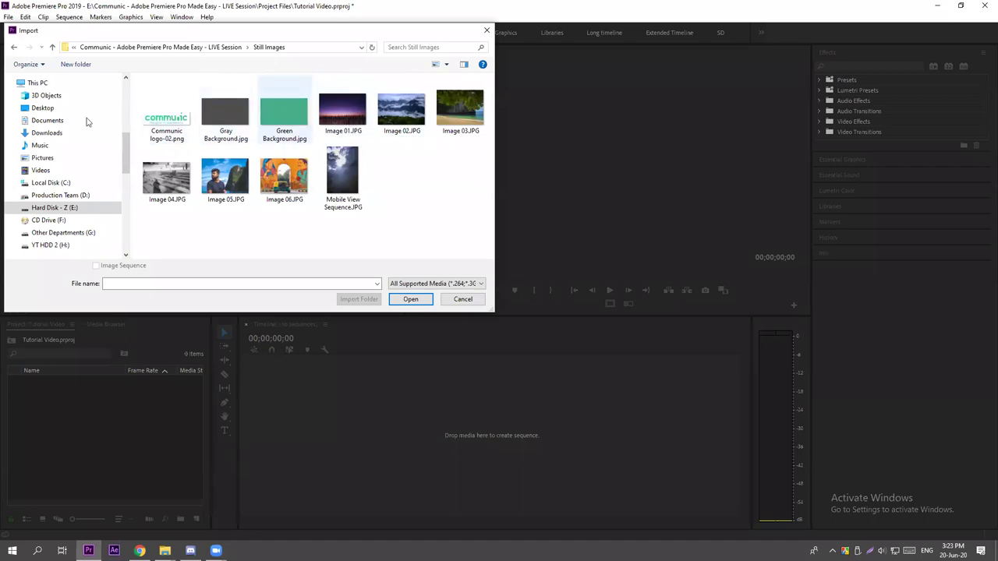
{"action": "left_click", "coordinate": [356, 130]}
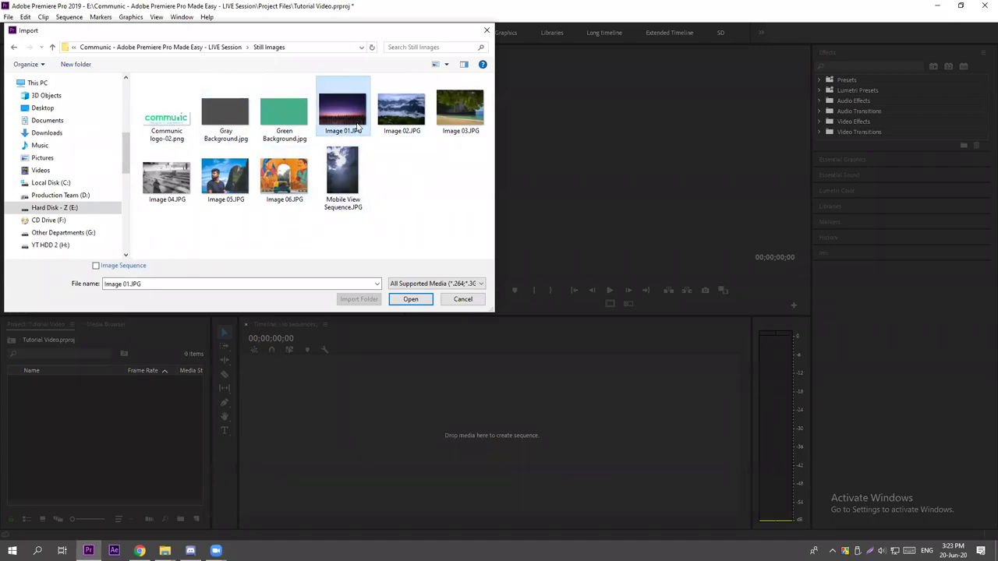
{"action": "left_click", "coordinate": [411, 299]}
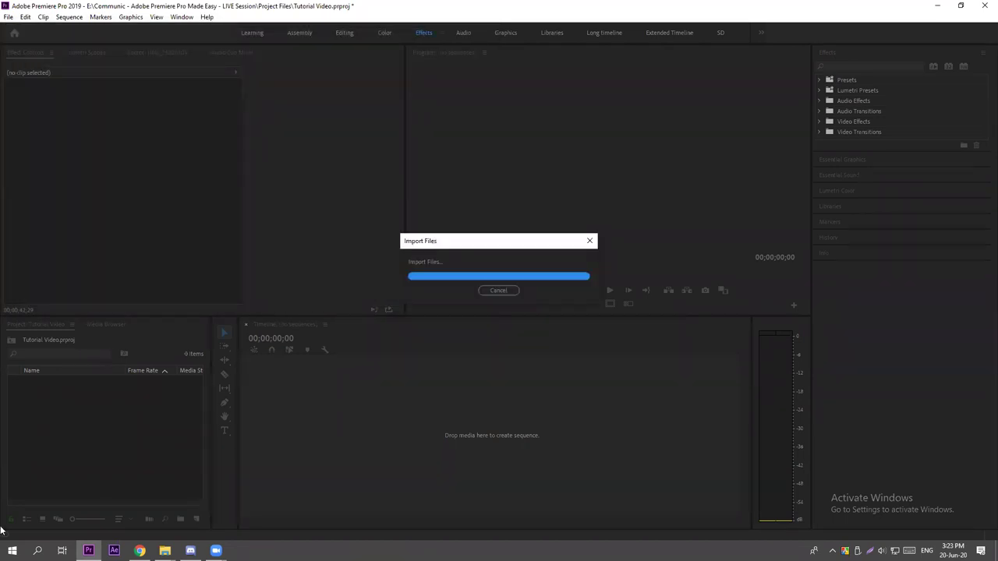
Select and deselect the imported Image 01.JPG item in the Project panel.
{"action": "left_click", "coordinate": [46, 466]}
{"action": "left_click", "coordinate": [65, 378]}
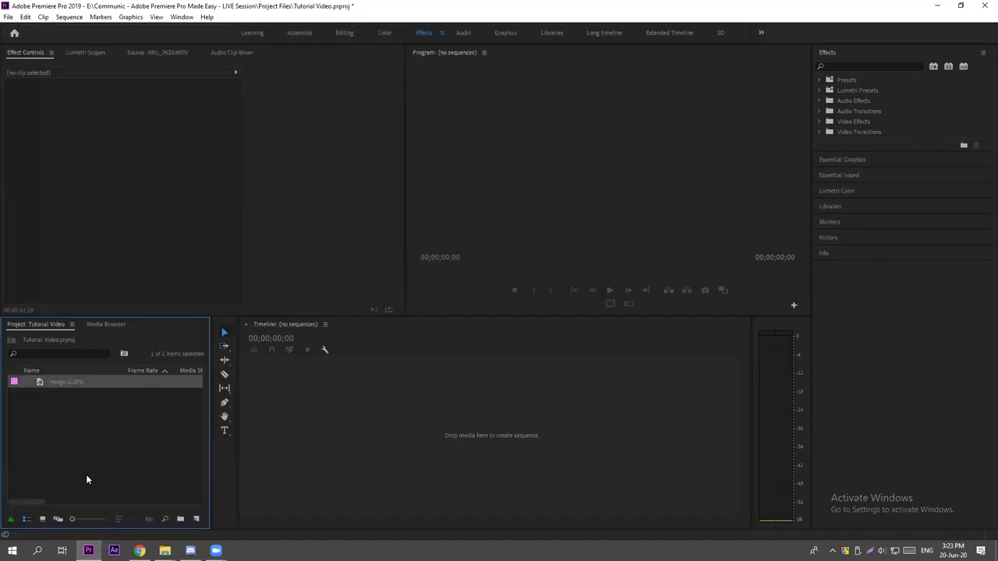
{"action": "left_click", "coordinate": [86, 479]}
{"action": "left_click", "coordinate": [73, 384]}
{"action": "left_click", "coordinate": [92, 443]}
{"action": "left_click", "coordinate": [56, 381]}
{"action": "left_click", "coordinate": [9, 17]}
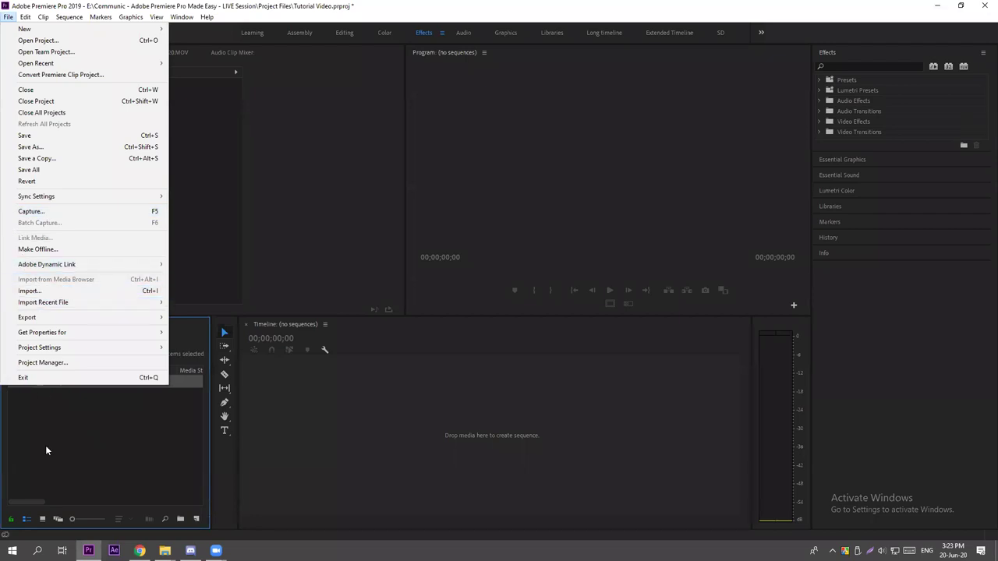
Import Image 02.JPG by double-clicking empty Project panel space.
{"action": "left_click", "coordinate": [78, 463]}
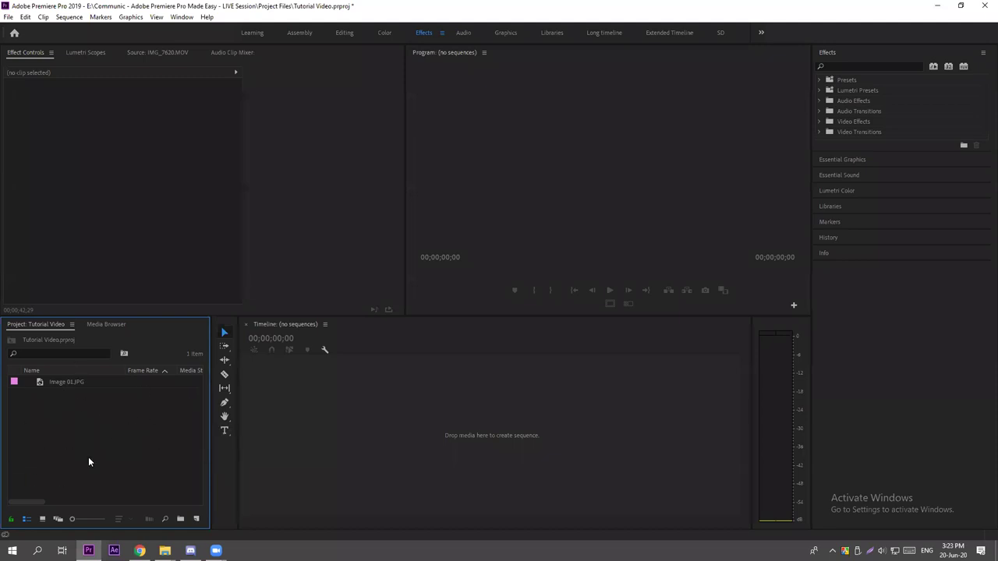
{"action": "double_click", "coordinate": [84, 427]}
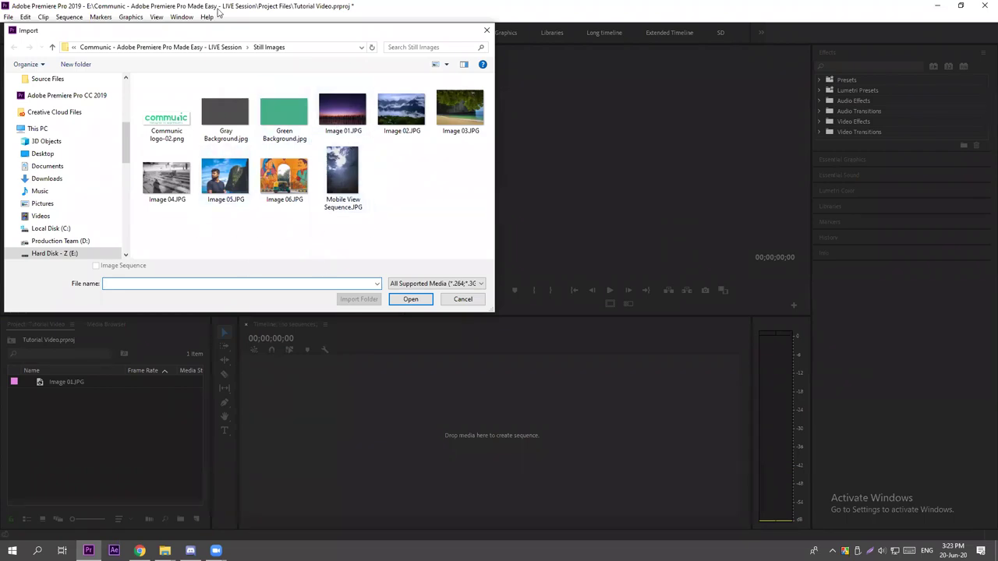
{"action": "left_click_drag", "start_coordinate": [199, 37], "coordinate": [261, 60]}
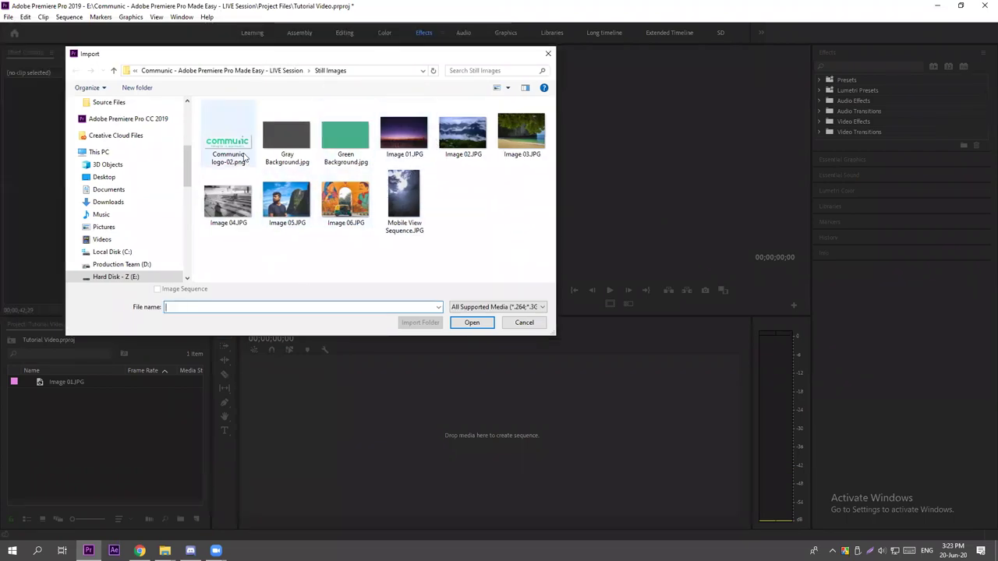
{"action": "left_click", "coordinate": [484, 143]}
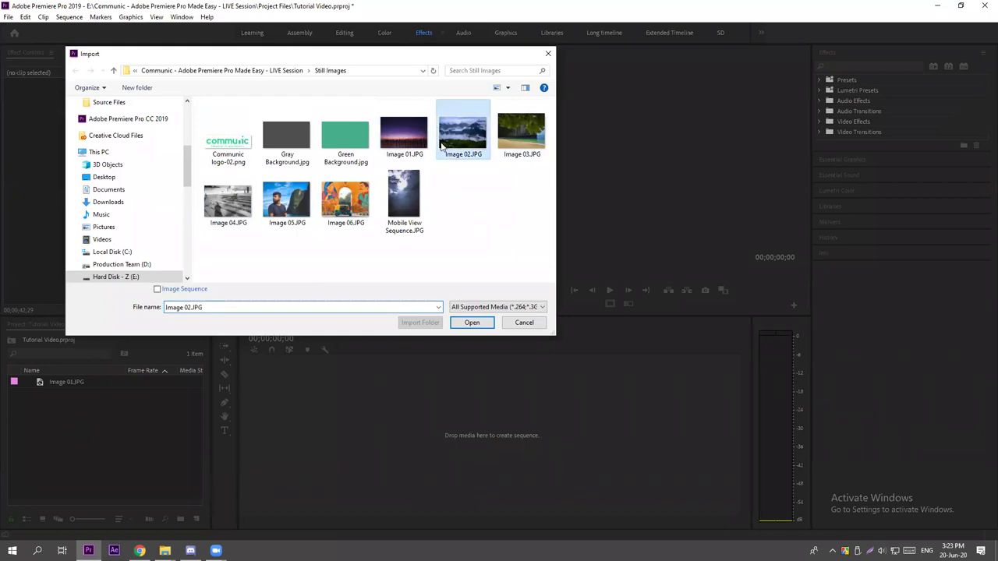
{"action": "left_click", "coordinate": [472, 322]}
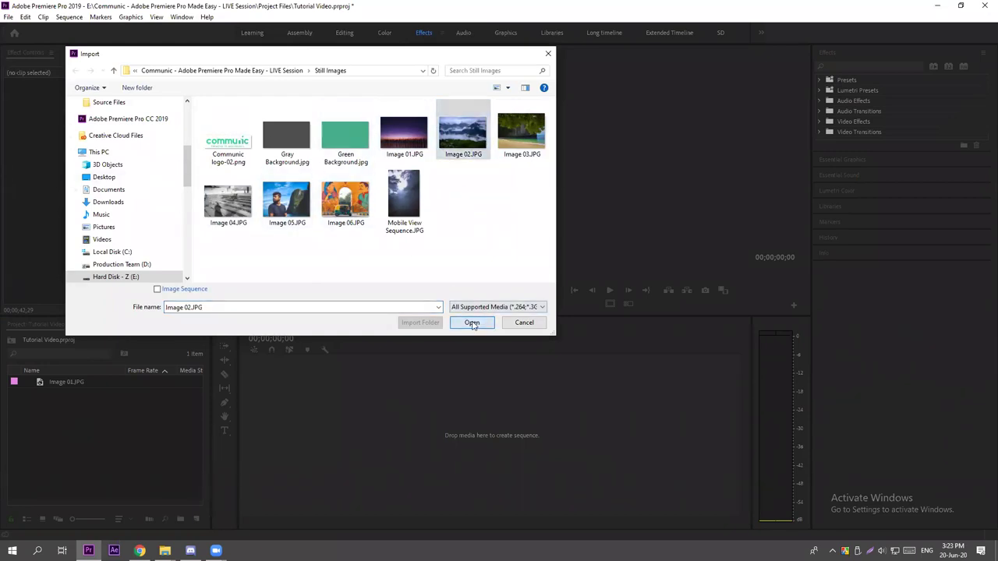
Import Image 03.JPG the same way.
{"action": "double_click", "coordinate": [95, 435]}
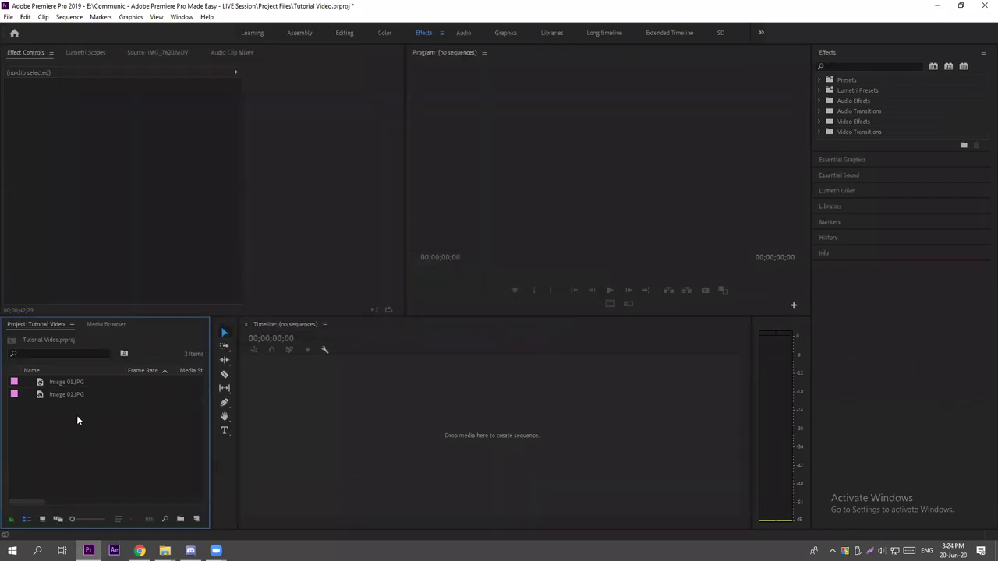
{"action": "left_click", "coordinate": [533, 148]}
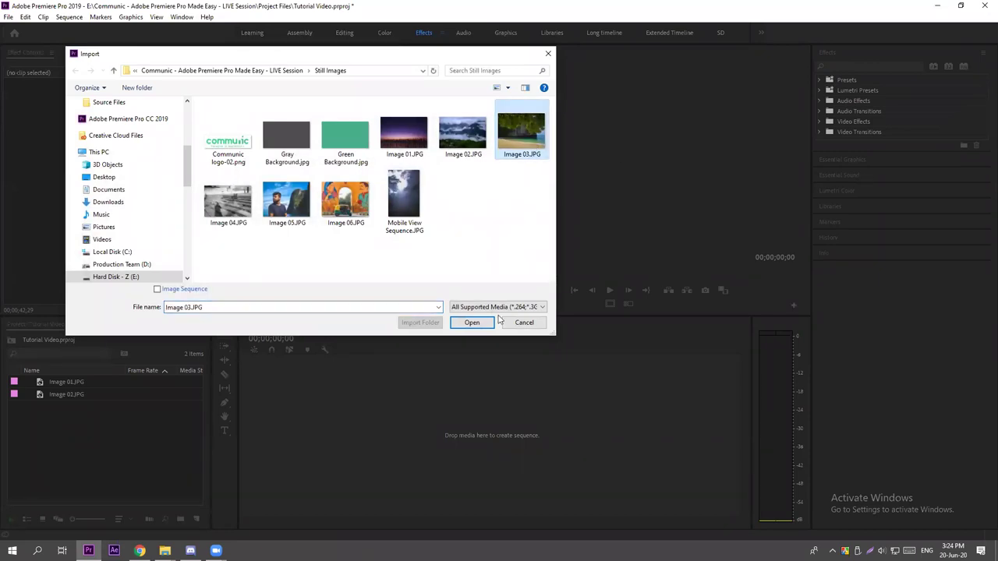
{"action": "left_click", "coordinate": [471, 322]}
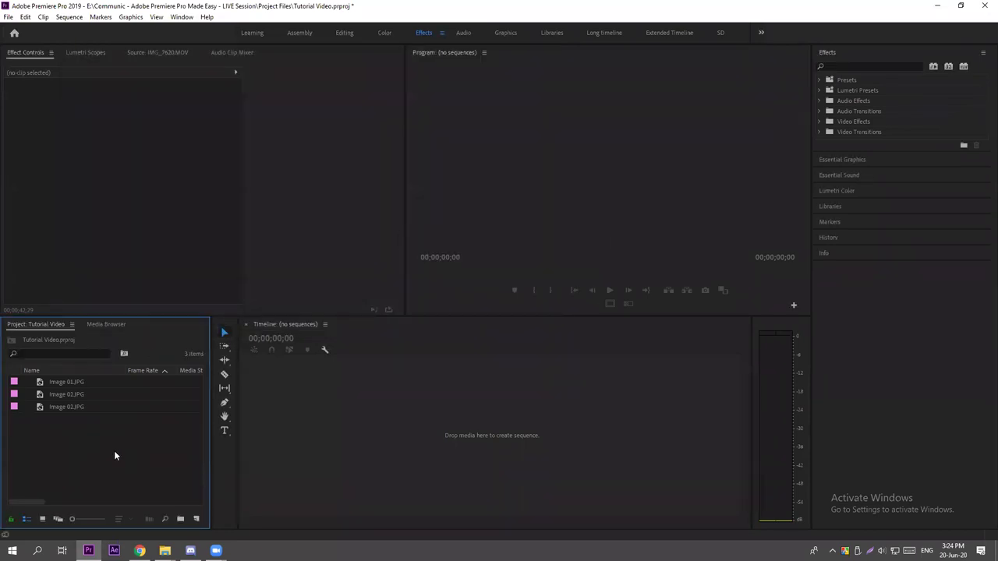
Drag Image 04.JPG from the Still Images Explorer window into the Project panel.
{"action": "left_click", "coordinate": [165, 550]}
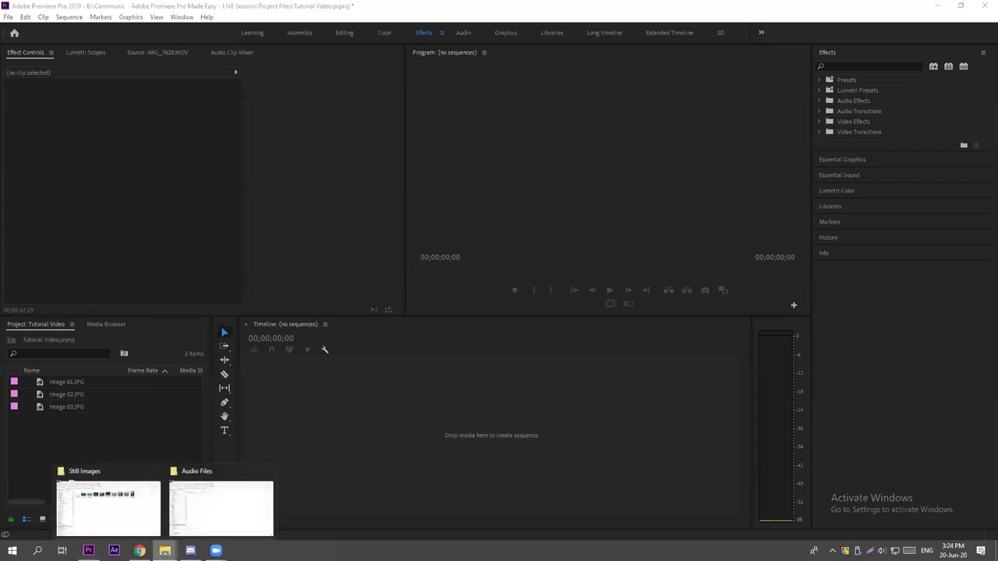
{"action": "left_click", "coordinate": [107, 525]}
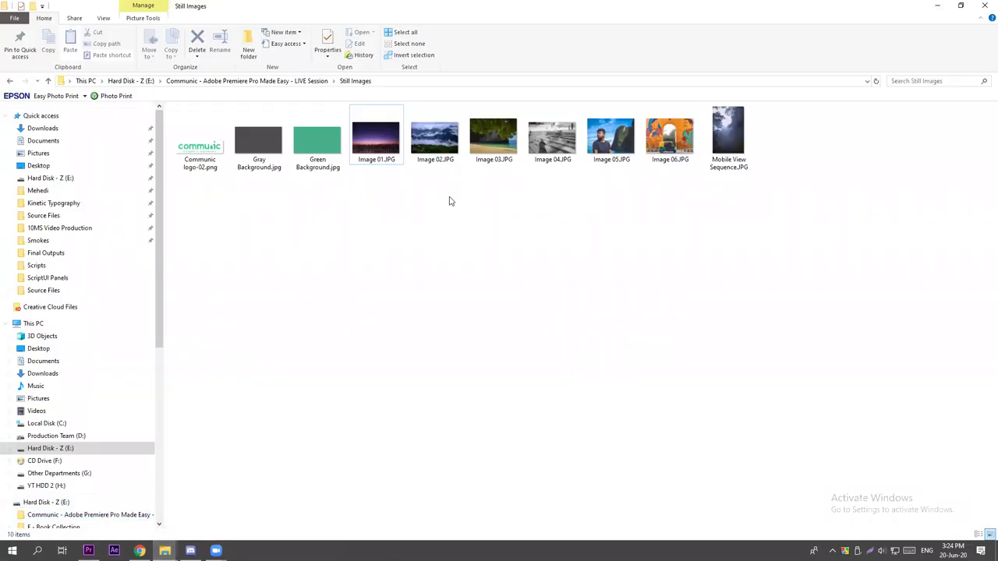
{"action": "left_click", "coordinate": [558, 141]}
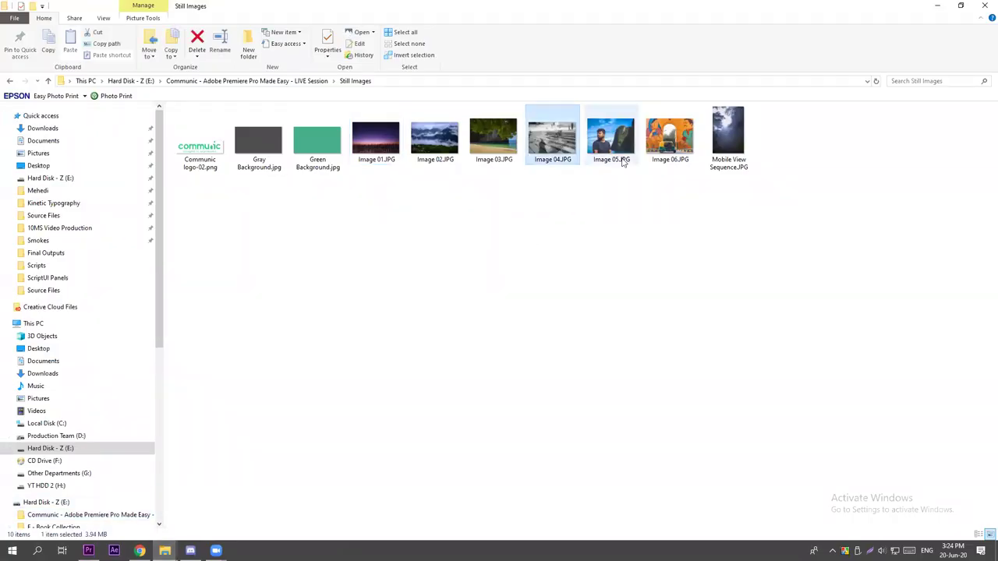
{"action": "left_click_drag", "start_coordinate": [555, 142], "coordinate": [92, 458]}
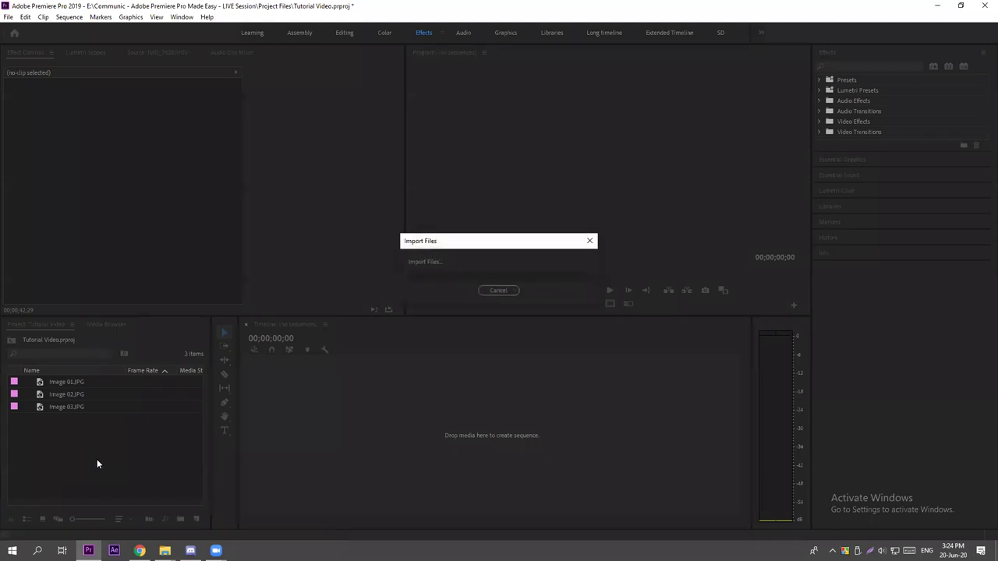
Marquee-select the four imported images, then clear the selection.
{"action": "left_click", "coordinate": [91, 442]}
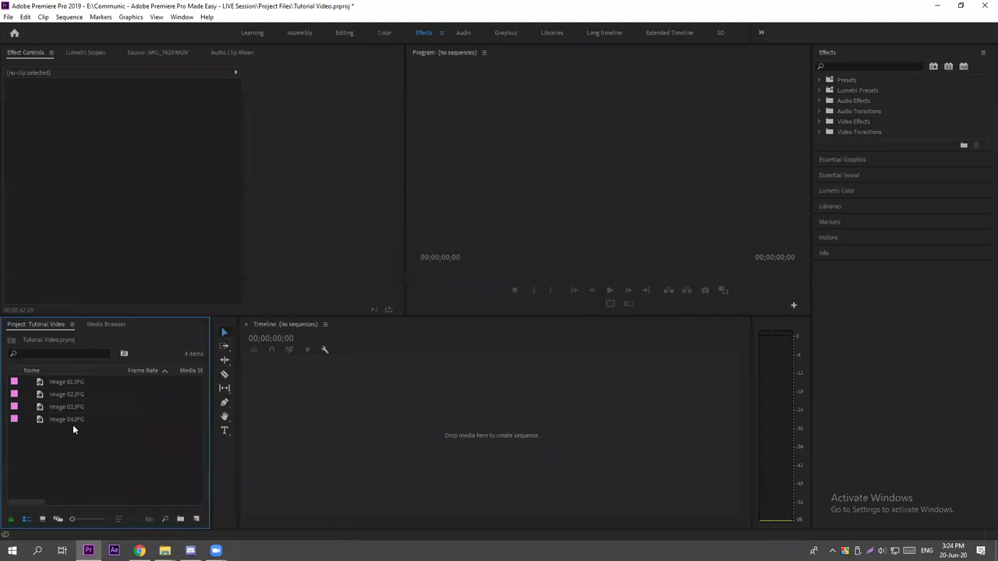
{"action": "left_click_drag", "start_coordinate": [113, 437], "coordinate": [73, 382]}
{"action": "left_click", "coordinate": [90, 445]}
{"action": "left_click", "coordinate": [165, 551]}
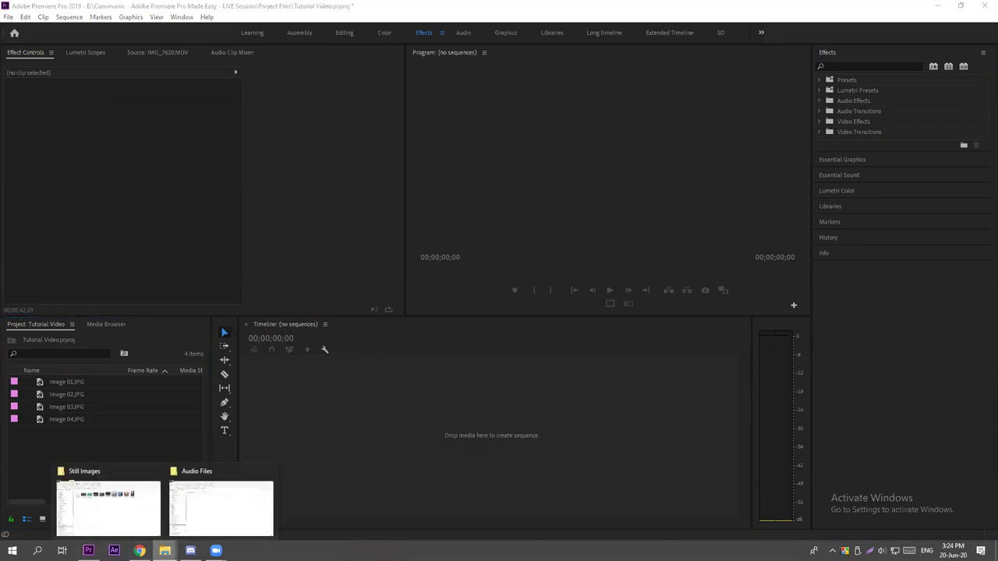
Drag Indie Rocker_alt1.mp3 and the three Video Footage clips into the Project panel.
{"action": "left_click", "coordinate": [190, 514]}
{"action": "left_click_drag", "start_coordinate": [195, 122], "coordinate": [96, 474]}
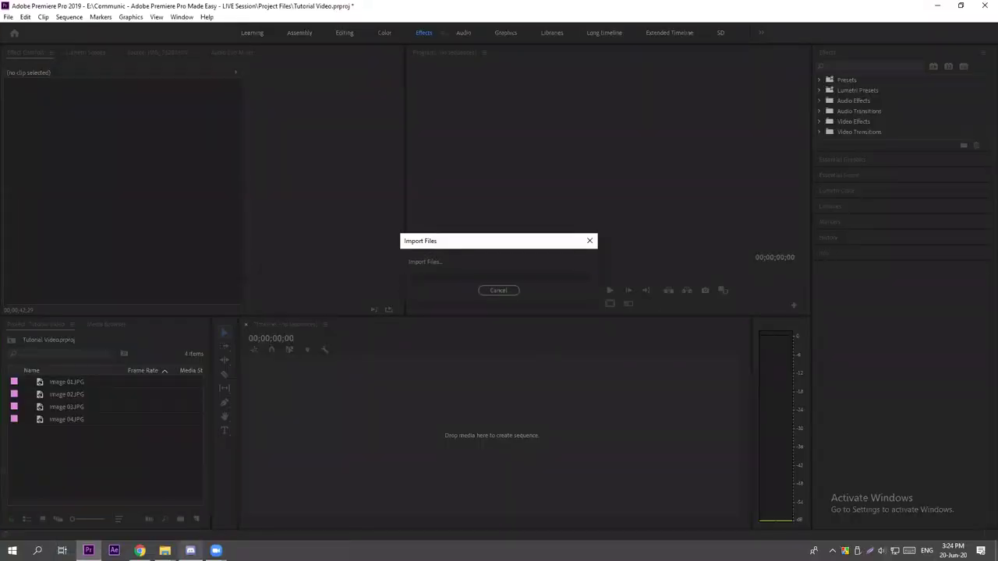
{"action": "mouse_move", "coordinate": [164, 551]}
{"action": "left_click", "coordinate": [138, 508]}
{"action": "key", "text": "alt+Up"}
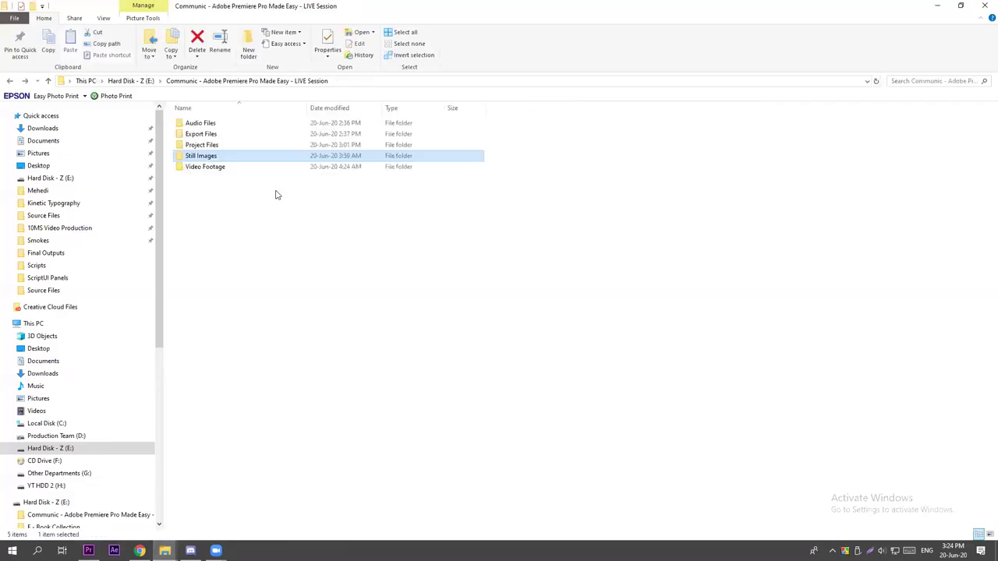
{"action": "double_click", "coordinate": [206, 166]}
{"action": "left_click_drag", "start_coordinate": [333, 194], "coordinate": [207, 133]}
{"action": "left_click_drag", "start_coordinate": [200, 140], "coordinate": [101, 479]}
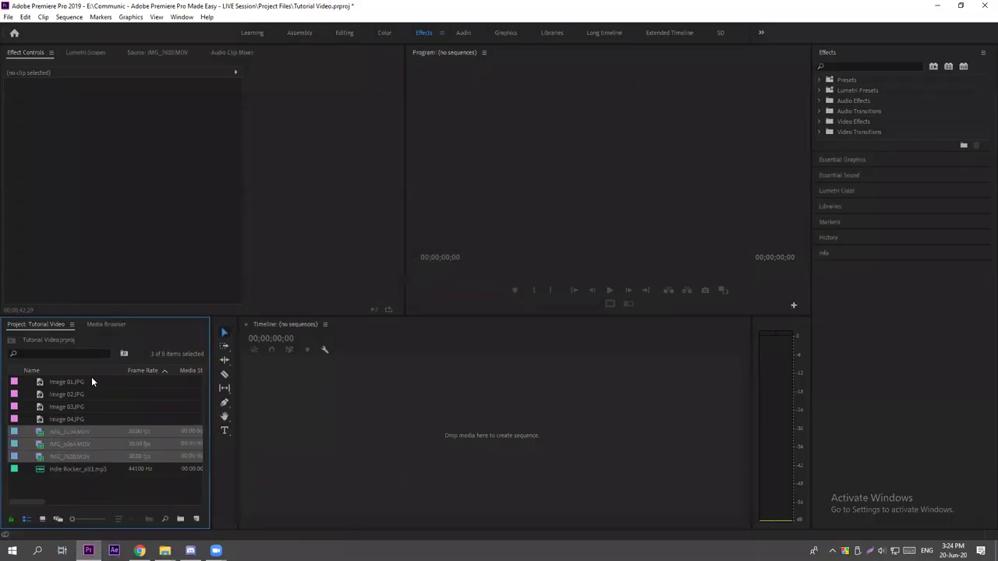
Select all eight project items and delete them.
{"action": "key", "text": "ctrl+shift+a"}
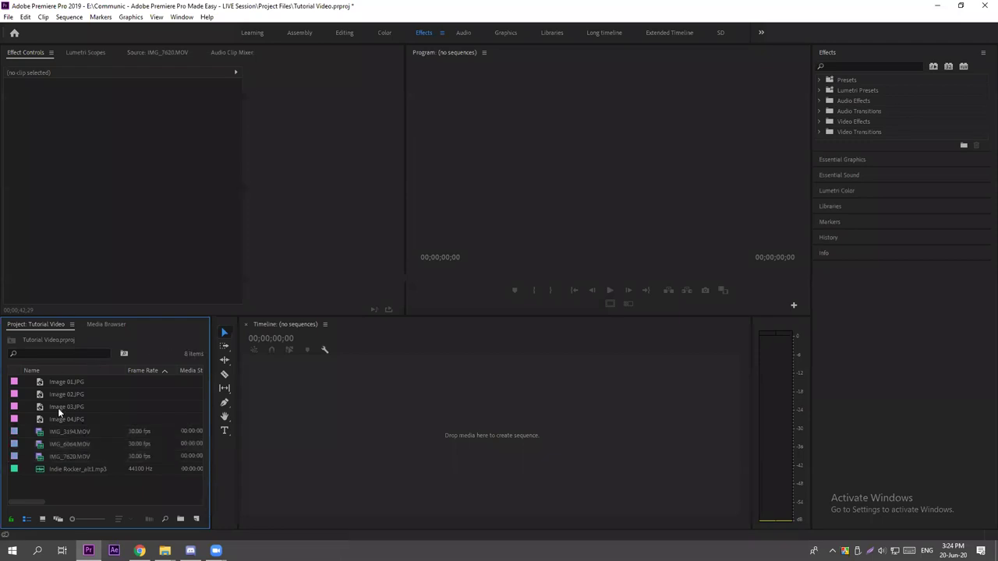
{"action": "left_click_drag", "start_coordinate": [111, 490], "coordinate": [59, 384]}
{"action": "key", "text": "Delete"}
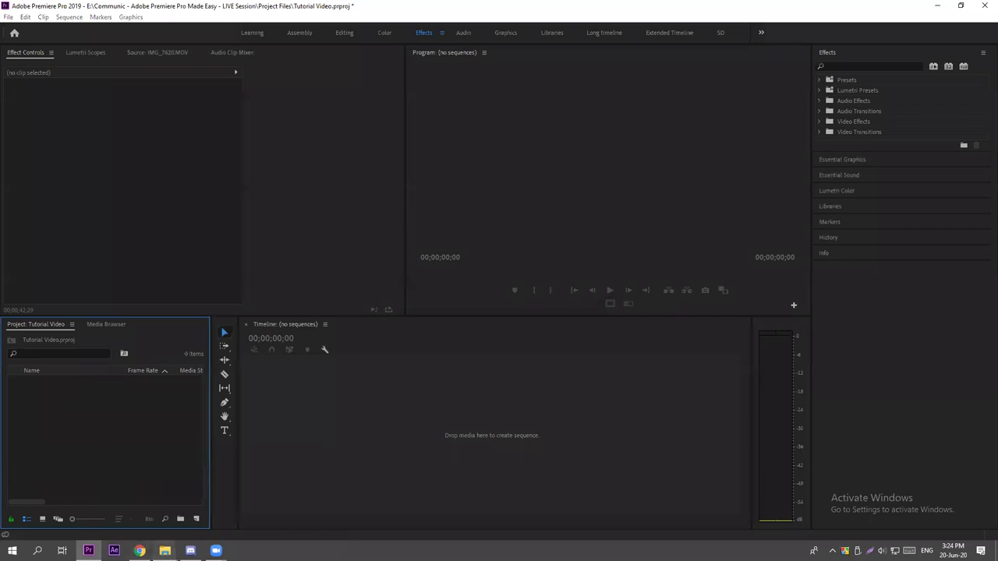
Browse in and out of the Audio Files folder in Explorer.
{"action": "mouse_move", "coordinate": [165, 550]}
{"action": "left_click", "coordinate": [219, 510]}
{"action": "key", "text": "alt+Up"}
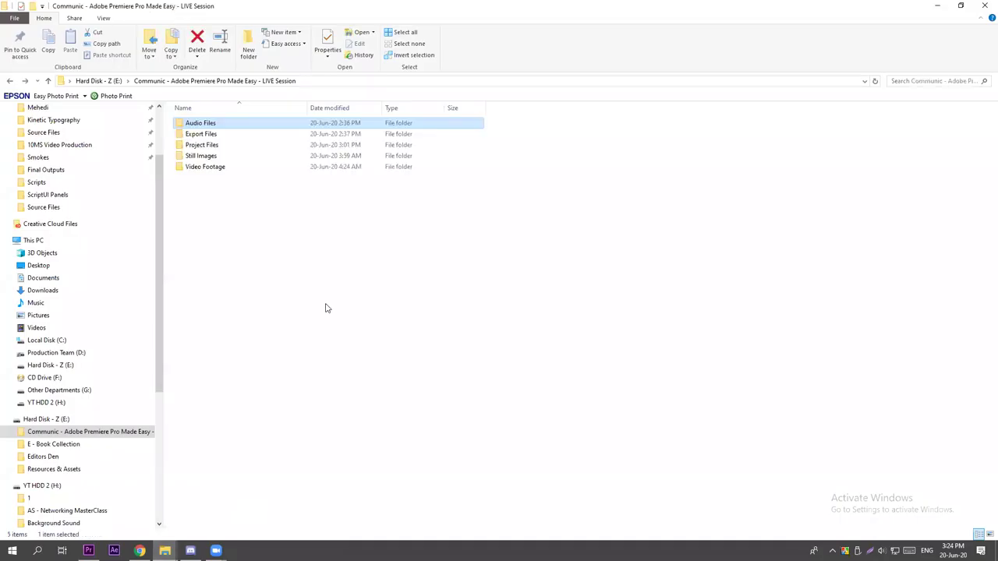
{"action": "left_click", "coordinate": [196, 123]}
{"action": "double_click", "coordinate": [196, 123]}
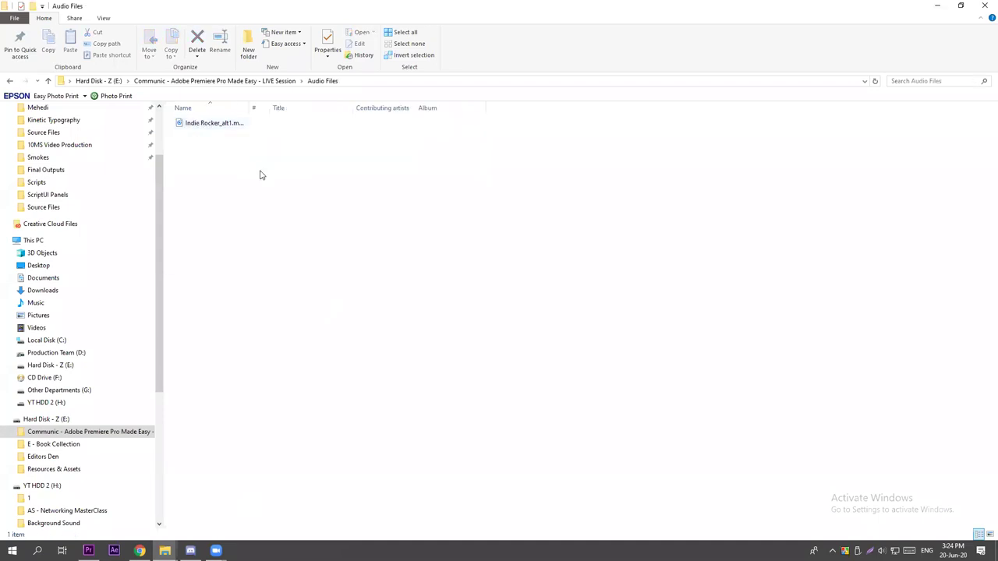
{"action": "key", "text": "alt+Up"}
{"action": "double_click", "coordinate": [229, 125]}
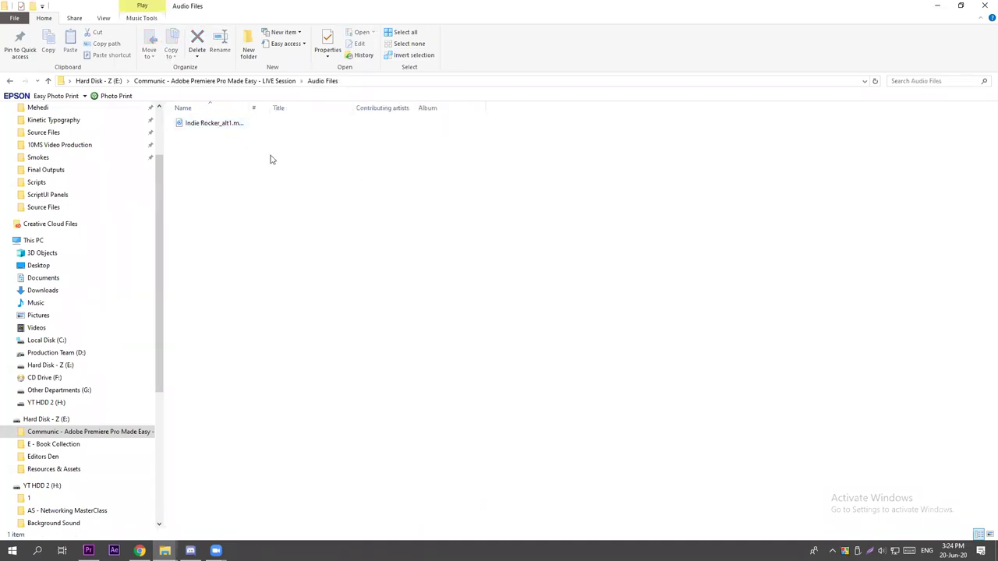
Return to the session folder and drag Audio Files into the Project panel as a bin.
{"action": "left_click", "coordinate": [221, 127]}
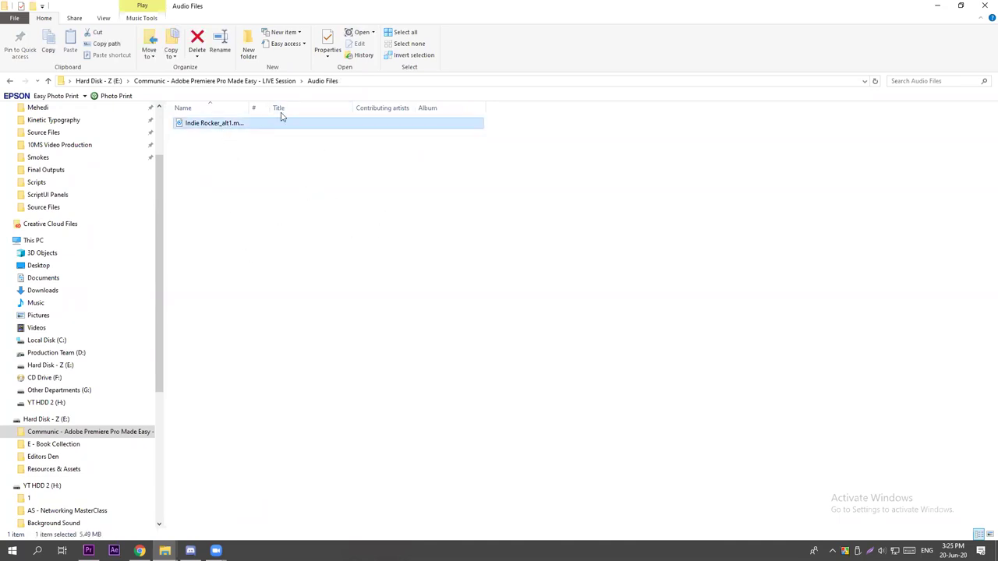
{"action": "key", "text": "alt+Up"}
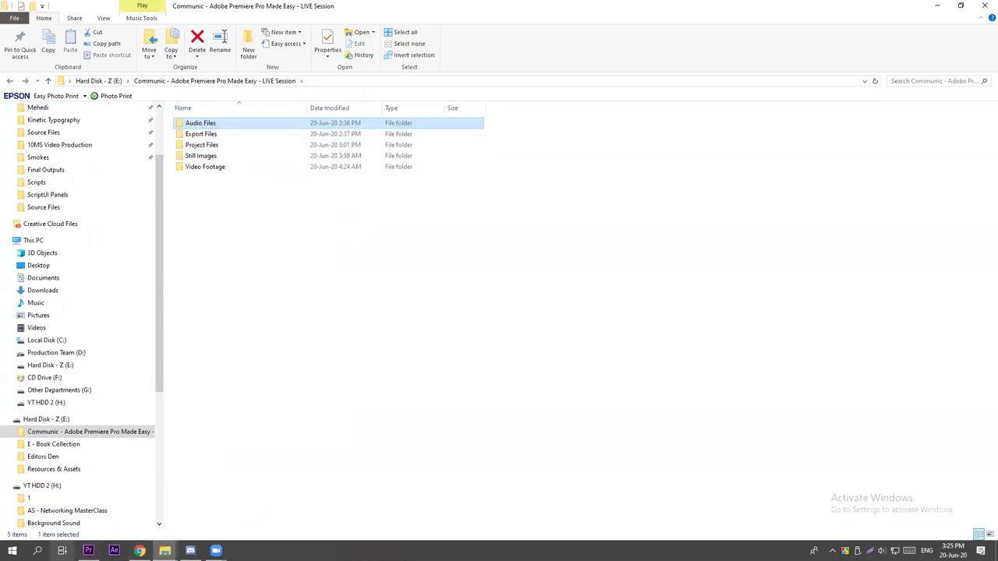
{"action": "double_click", "coordinate": [213, 124]}
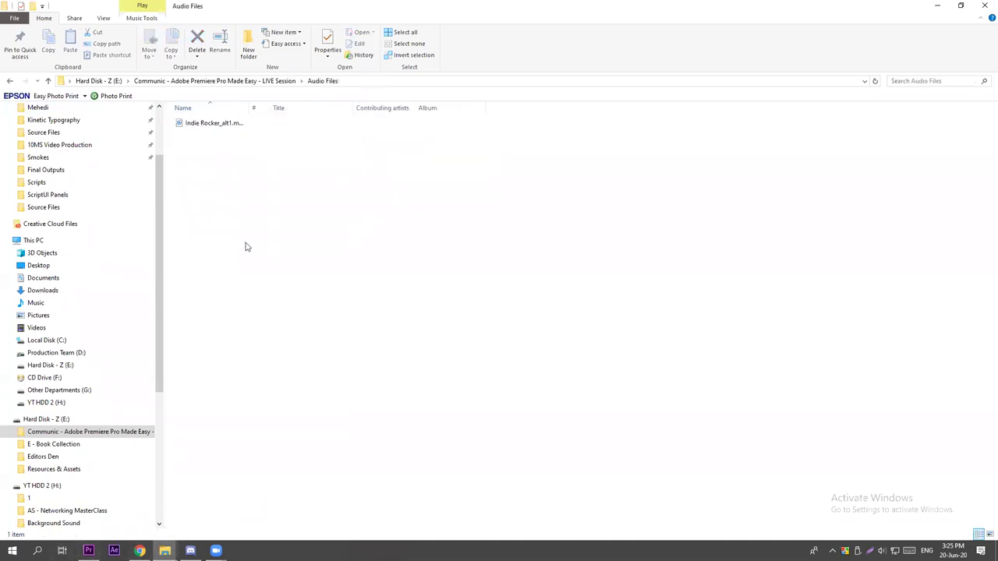
{"action": "left_click", "coordinate": [10, 83]}
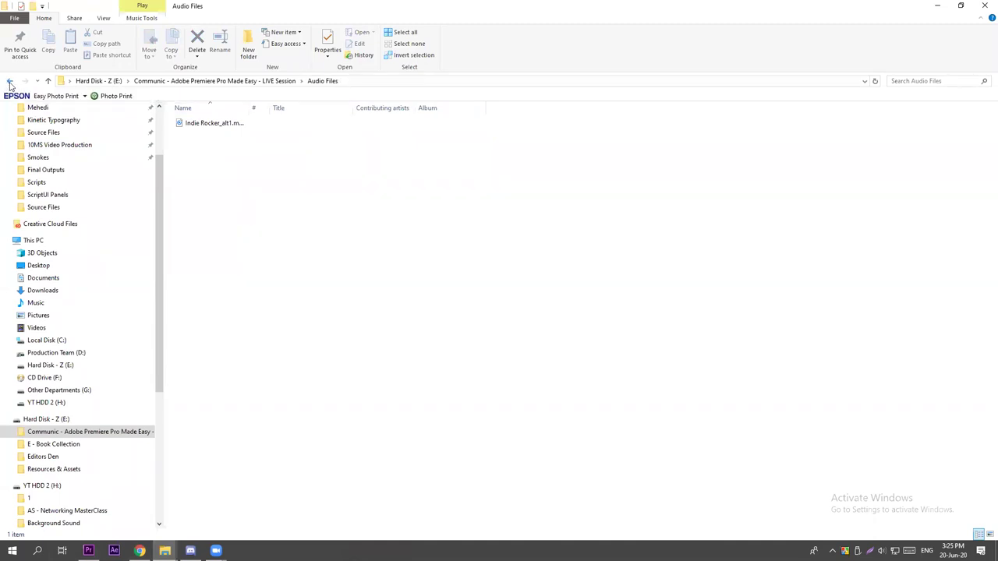
{"action": "left_click_drag", "start_coordinate": [193, 125], "coordinate": [97, 426]}
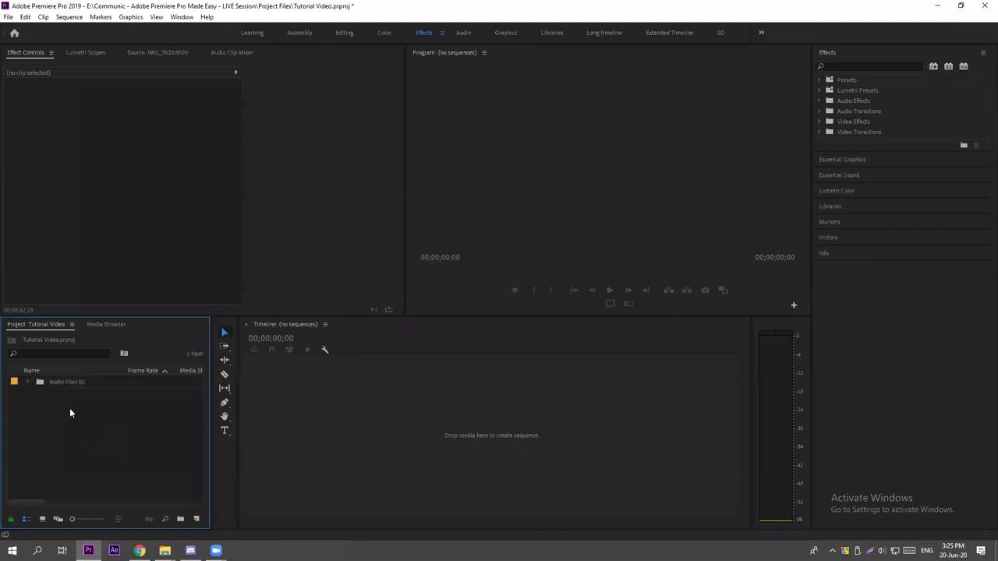
{"action": "left_click", "coordinate": [57, 383]}
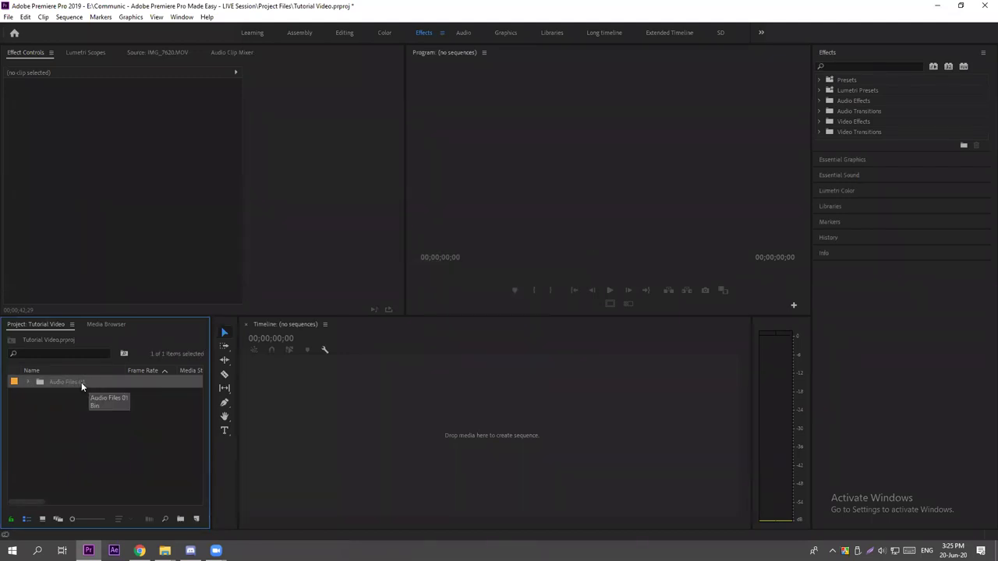
{"action": "left_click", "coordinate": [28, 382]}
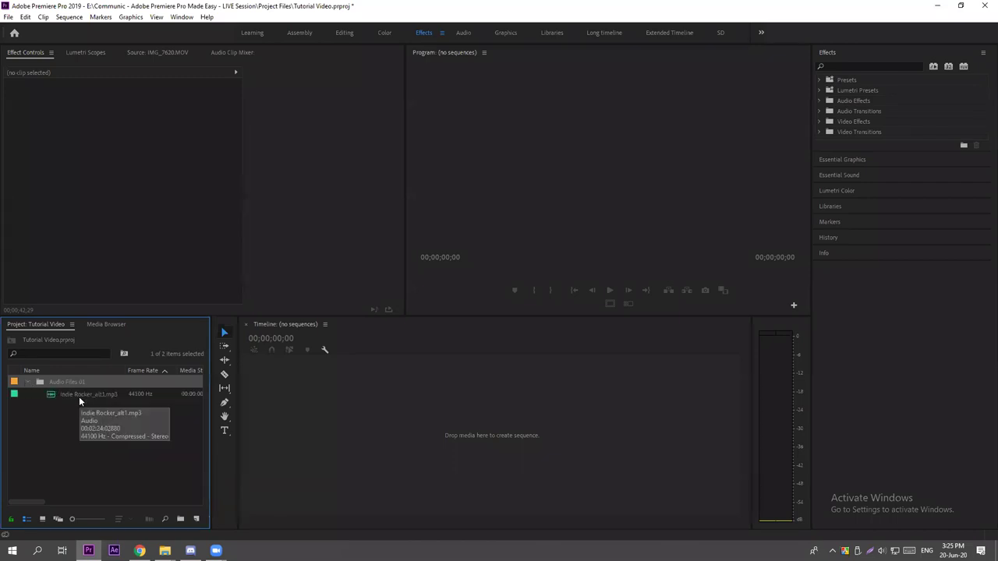
{"action": "left_click", "coordinate": [79, 396]}
{"action": "left_click", "coordinate": [76, 410]}
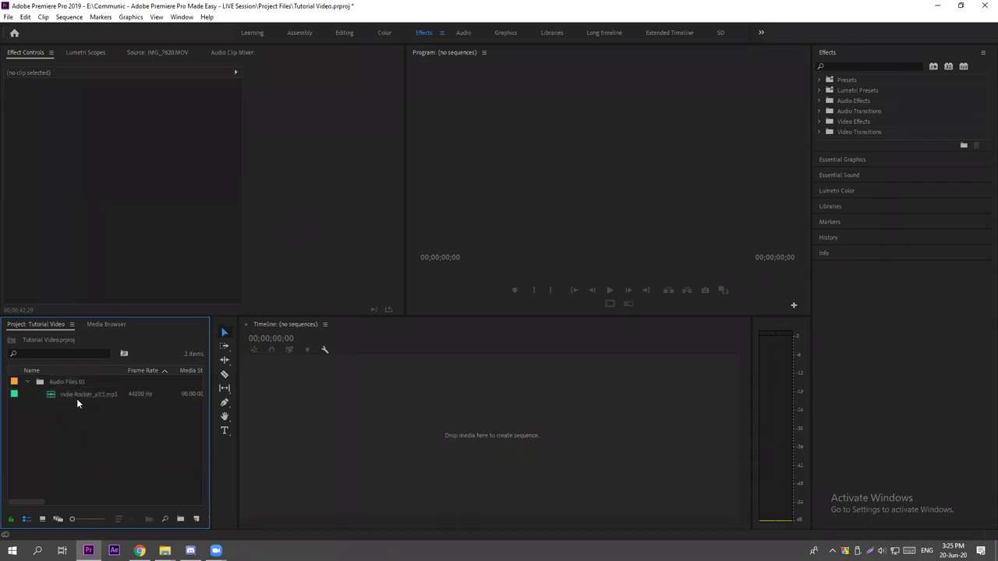
{"action": "left_click", "coordinate": [81, 396]}
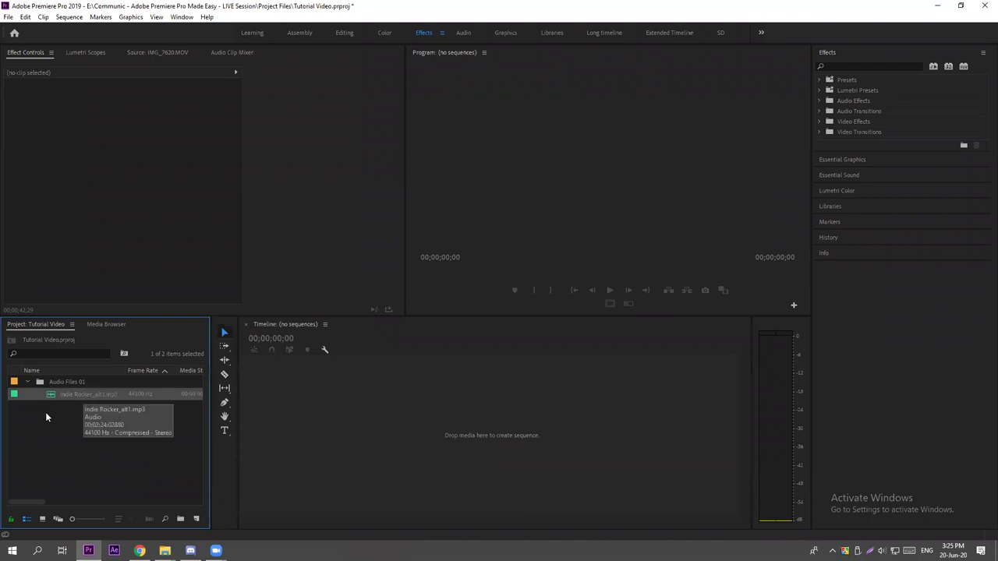
{"action": "left_click", "coordinate": [28, 382]}
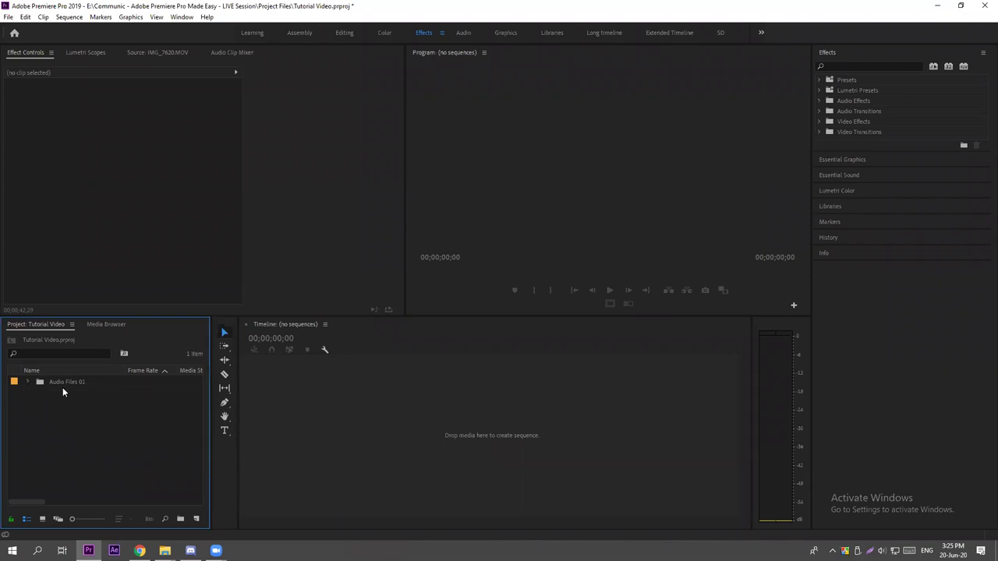
{"action": "left_click", "coordinate": [58, 383]}
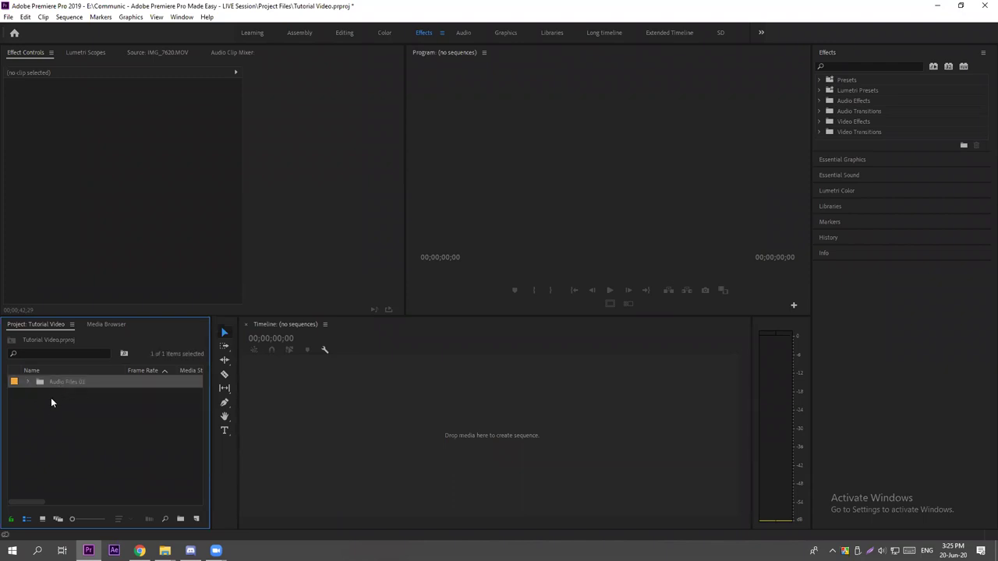
{"action": "left_click", "coordinate": [52, 398]}
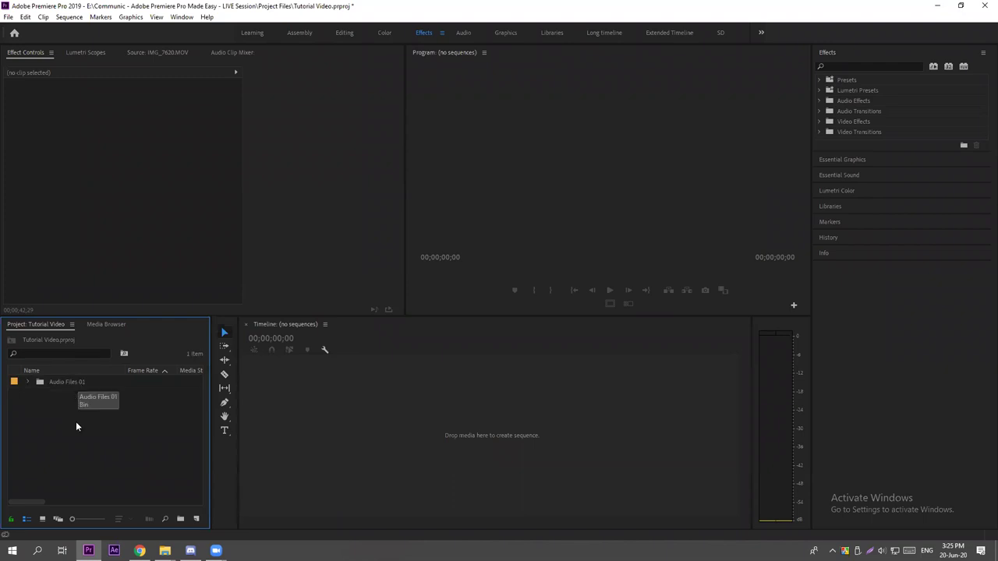
{"action": "left_click", "coordinate": [65, 381]}
{"action": "left_click", "coordinate": [161, 479]}
Create two new bins named 'Tutorial Materials' and 'Backgrounds'.
{"action": "left_click", "coordinate": [179, 519]}
{"action": "key", "text": "BackSpace"}
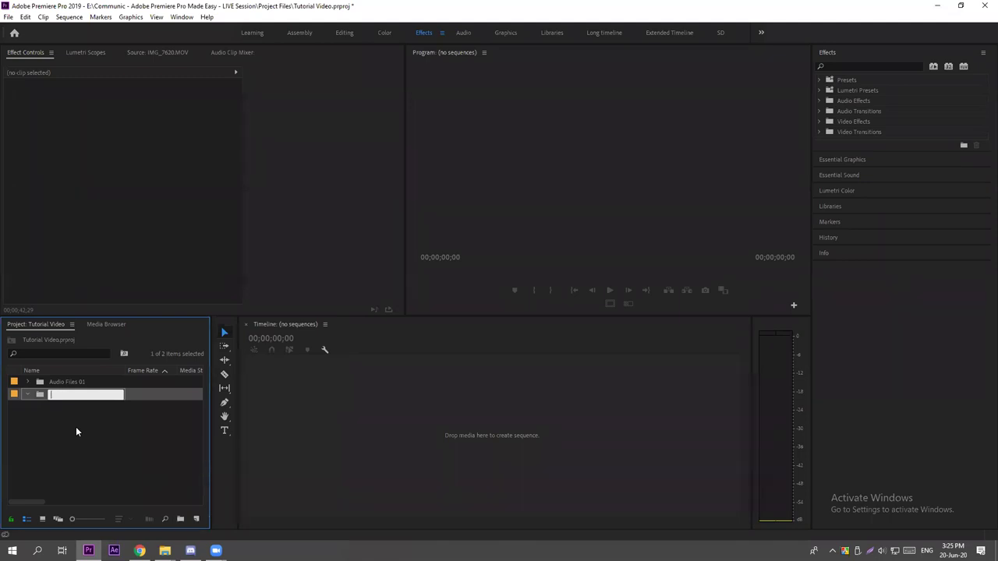
{"action": "type", "text": "Tutorial Materials"}
{"action": "left_click", "coordinate": [76, 426]}
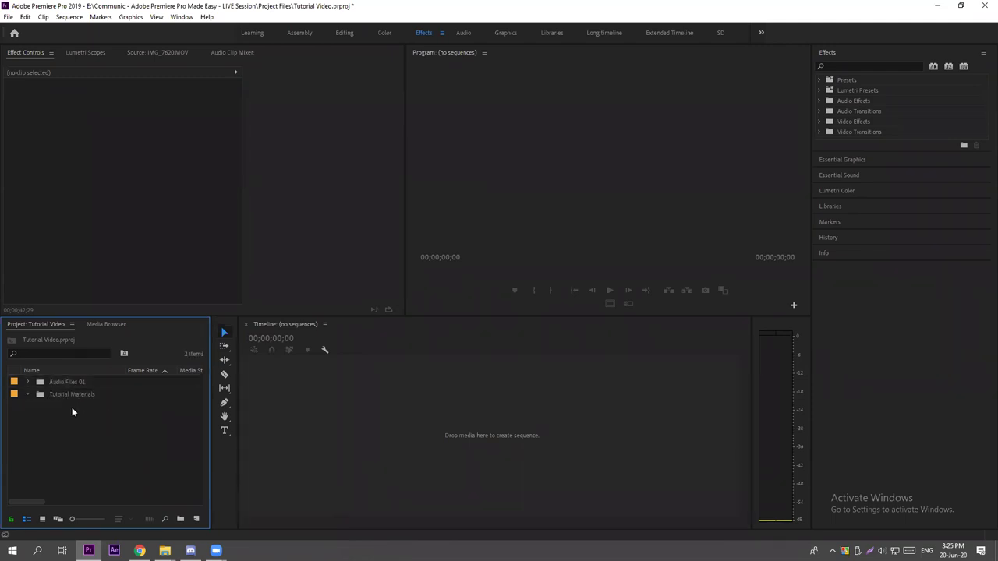
{"action": "right_click", "coordinate": [80, 418]}
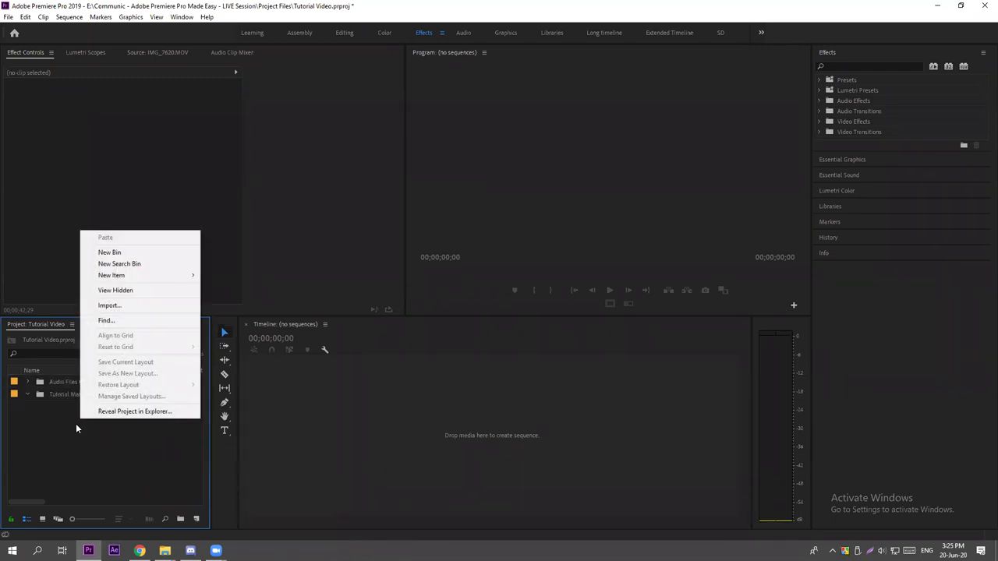
{"action": "left_click", "coordinate": [127, 256]}
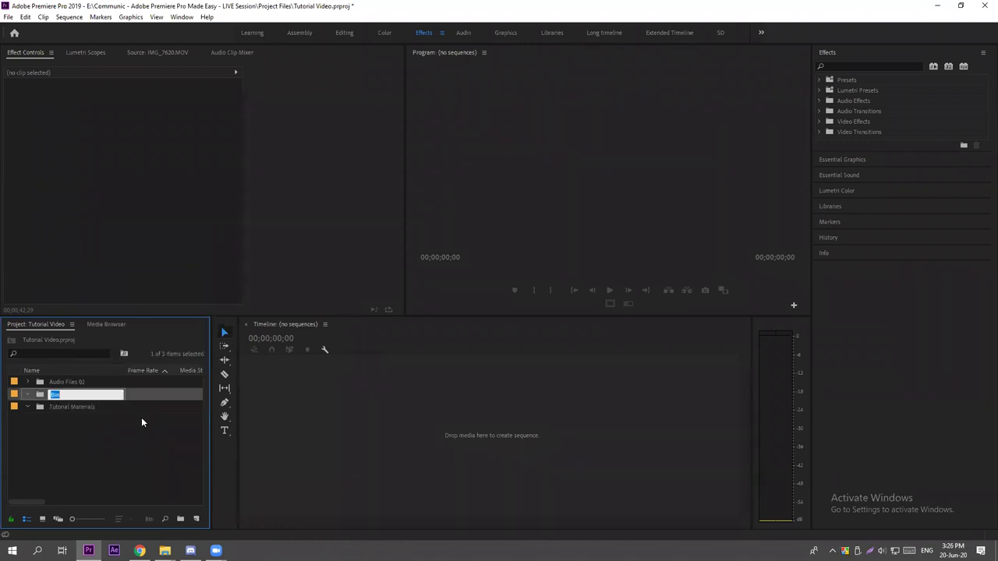
{"action": "type", "text": "Backgrounds"}
{"action": "left_click", "coordinate": [82, 419]}
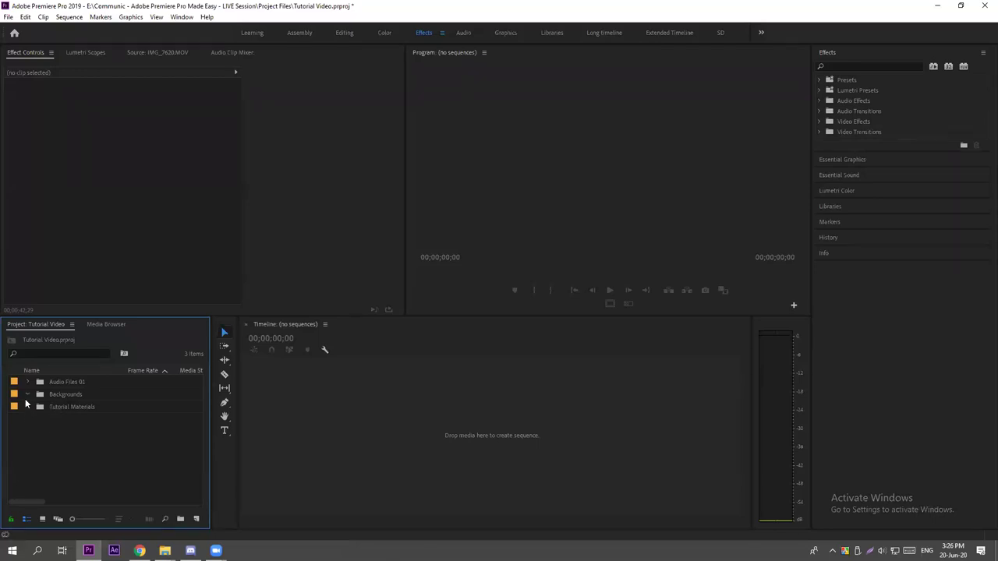
Delete the three bins and use View Hidden to reveal the organized bins.
{"action": "left_click_drag", "start_coordinate": [29, 383], "coordinate": [63, 386]}
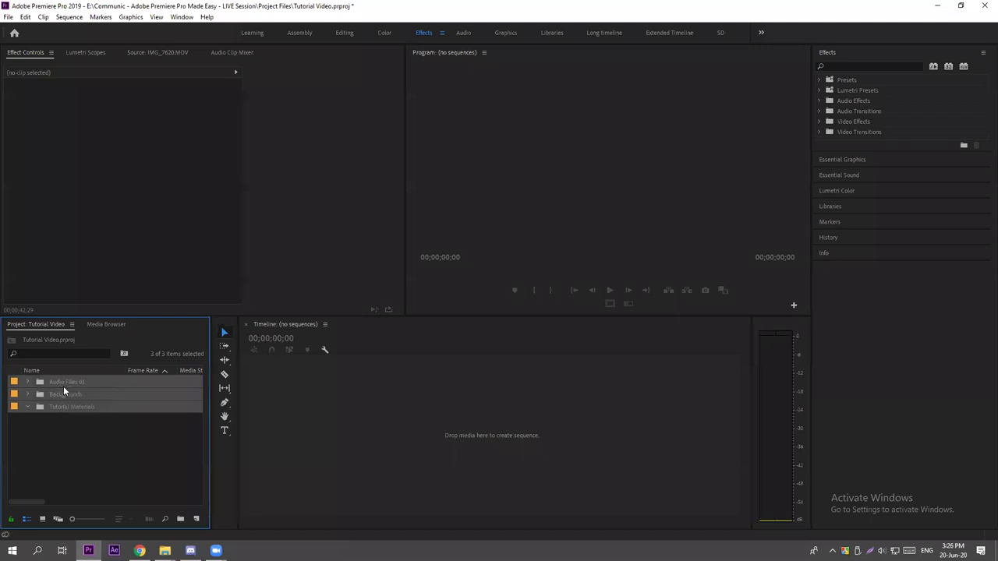
{"action": "left_click", "coordinate": [196, 517]}
{"action": "right_click", "coordinate": [104, 412]}
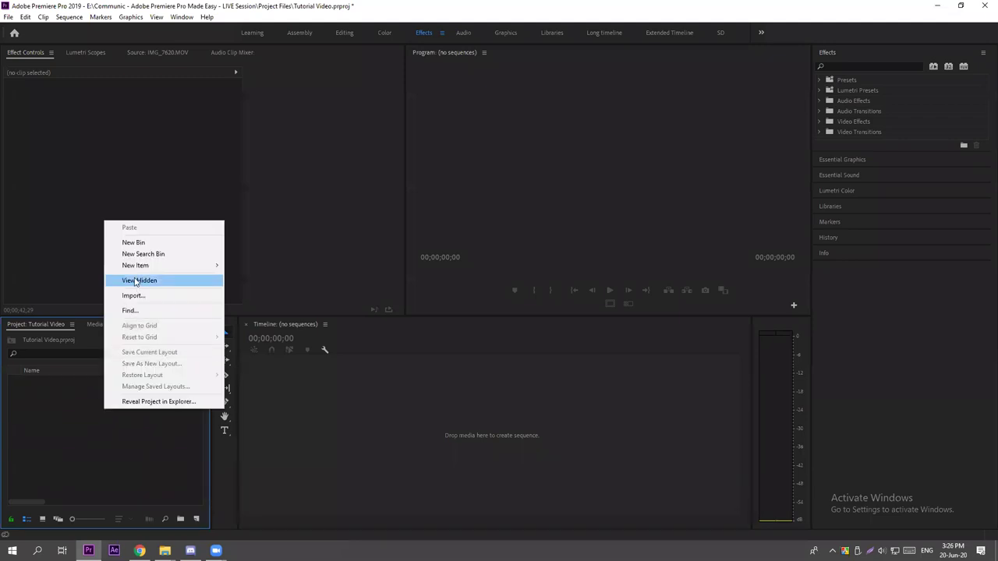
{"action": "left_click", "coordinate": [134, 280]}
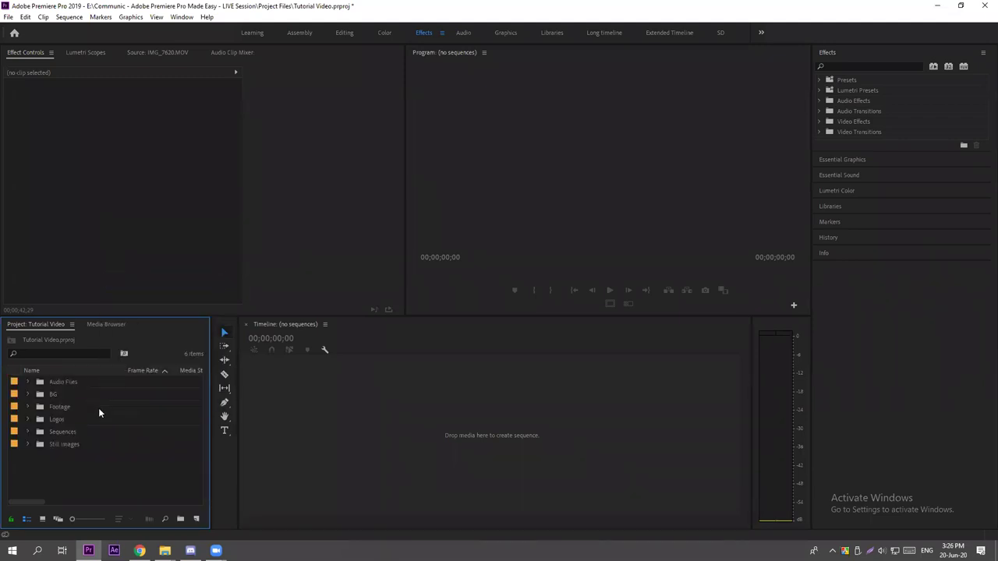
Click through the Audio Files, BG, Footage, Logos and Sequences bins.
{"action": "left_click", "coordinate": [64, 381]}
{"action": "left_click", "coordinate": [53, 395]}
{"action": "left_click", "coordinate": [55, 409]}
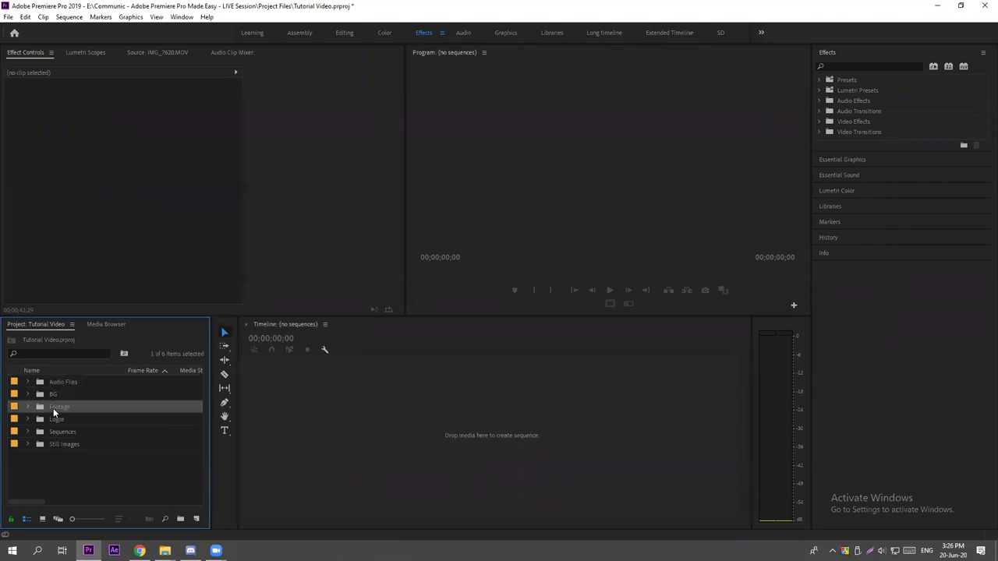
{"action": "left_click", "coordinate": [53, 422]}
{"action": "left_click", "coordinate": [63, 434]}
Expand and collapse the Still Images, Logos, Footage, BG and Audio Files bins to review their contents.
{"action": "left_click", "coordinate": [62, 445]}
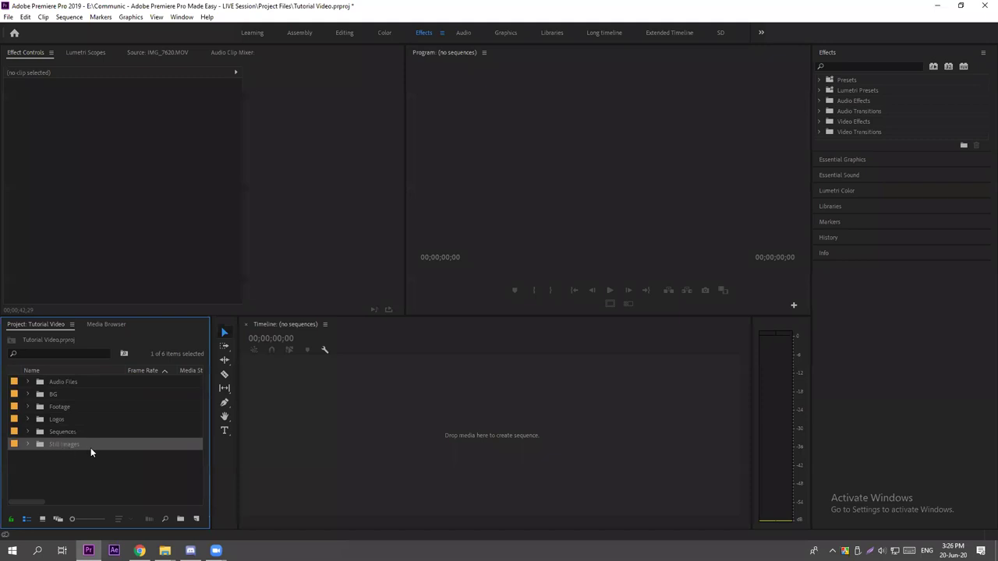
{"action": "left_click", "coordinate": [28, 443]}
{"action": "left_click", "coordinate": [28, 443]}
{"action": "left_click", "coordinate": [28, 420]}
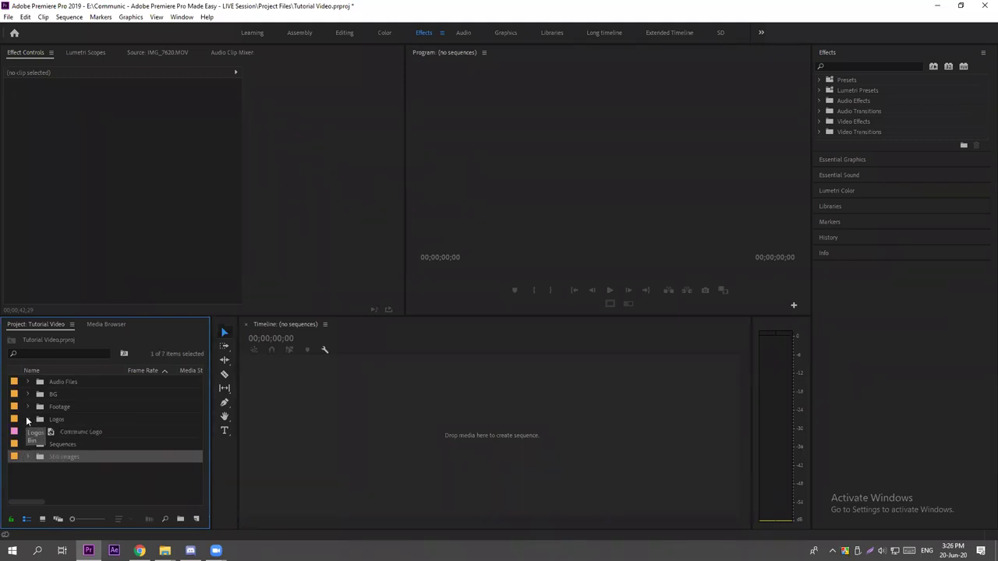
{"action": "left_click", "coordinate": [27, 420]}
{"action": "left_click", "coordinate": [26, 407]}
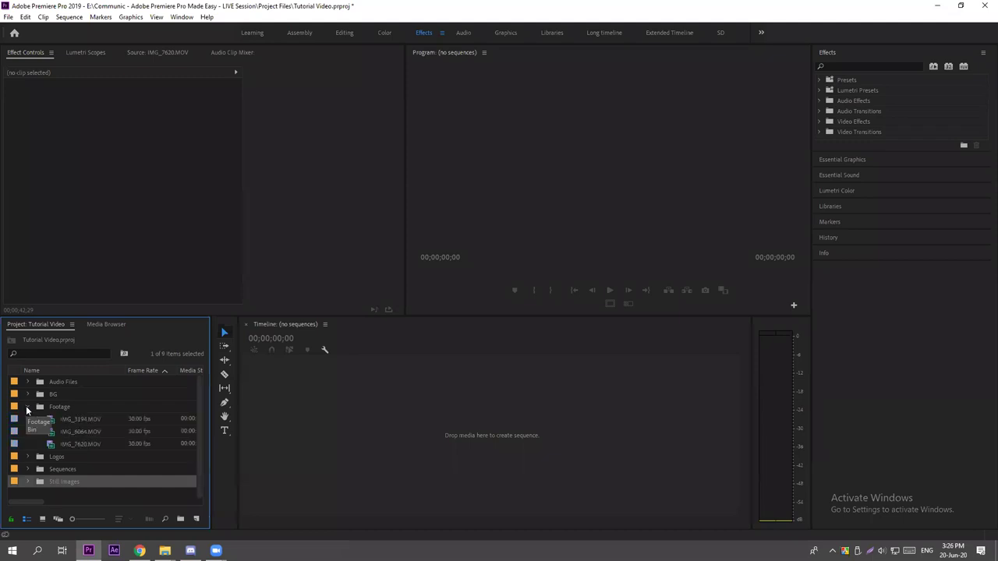
{"action": "left_click", "coordinate": [28, 394]}
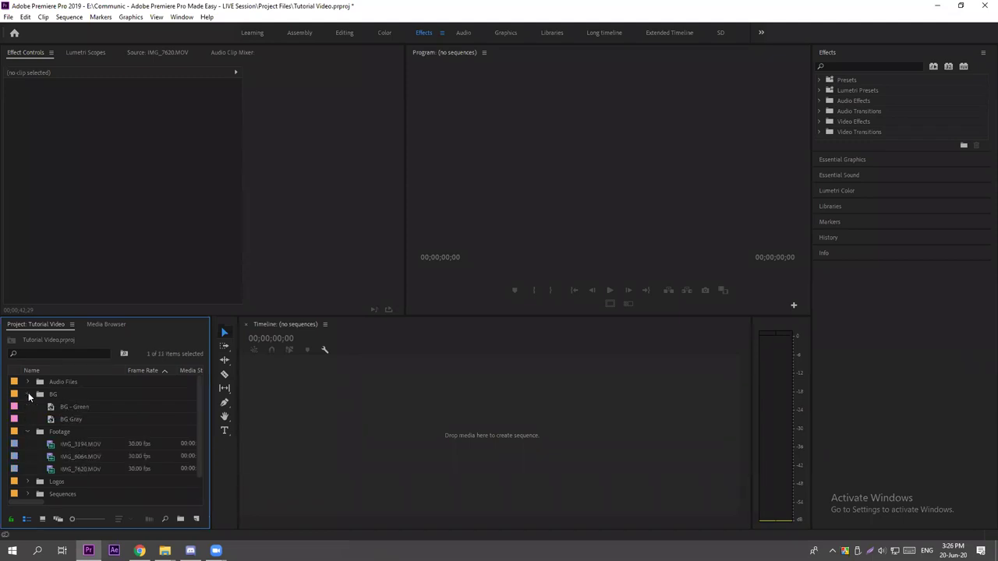
{"action": "left_click", "coordinate": [28, 395]}
{"action": "left_click", "coordinate": [28, 382]}
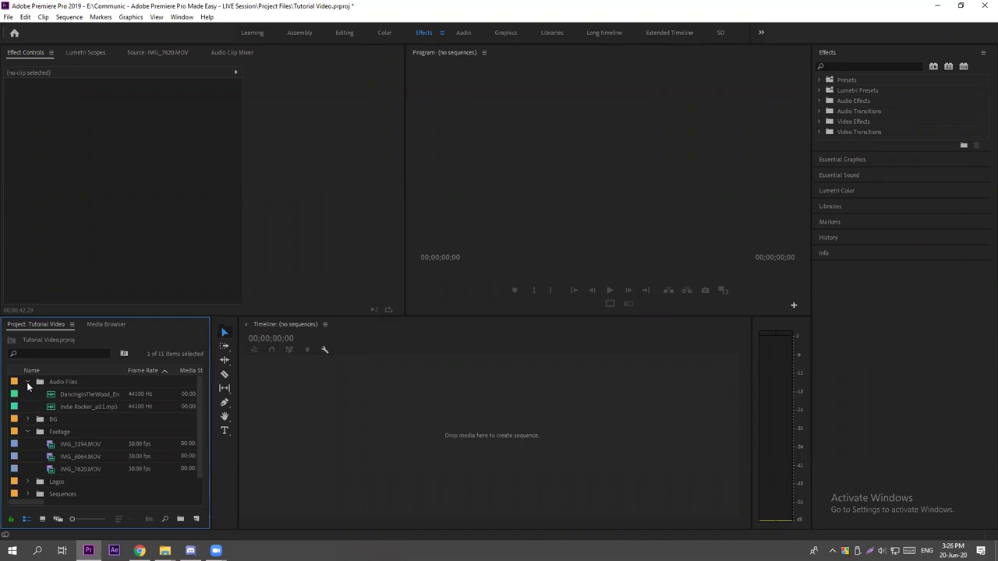
{"action": "left_click", "coordinate": [28, 382]}
{"action": "left_click", "coordinate": [28, 406]}
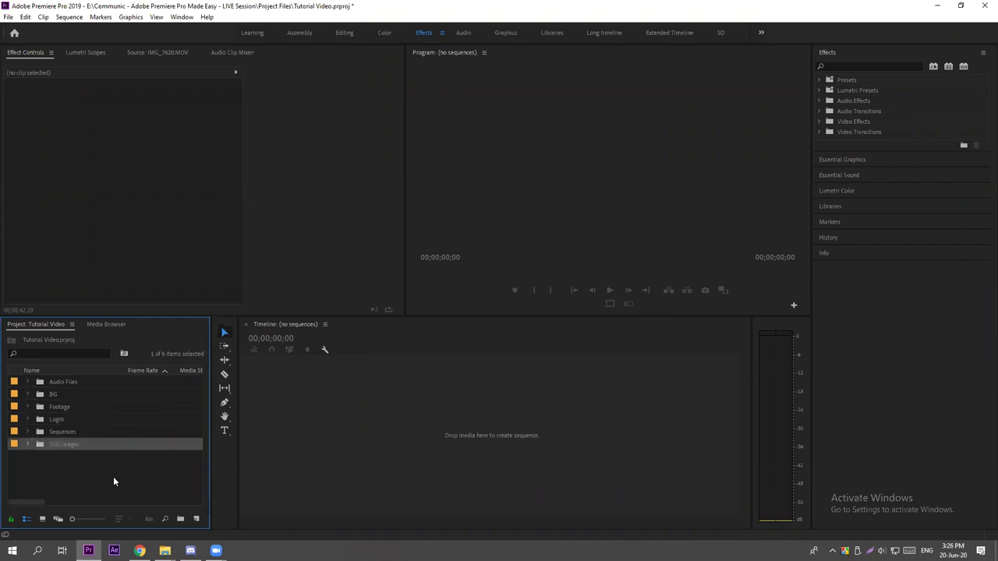
Select five project bins and bring up the Communic LIVE Session folder in File Explorer.
{"action": "left_click_drag", "start_coordinate": [159, 483], "coordinate": [65, 380]}
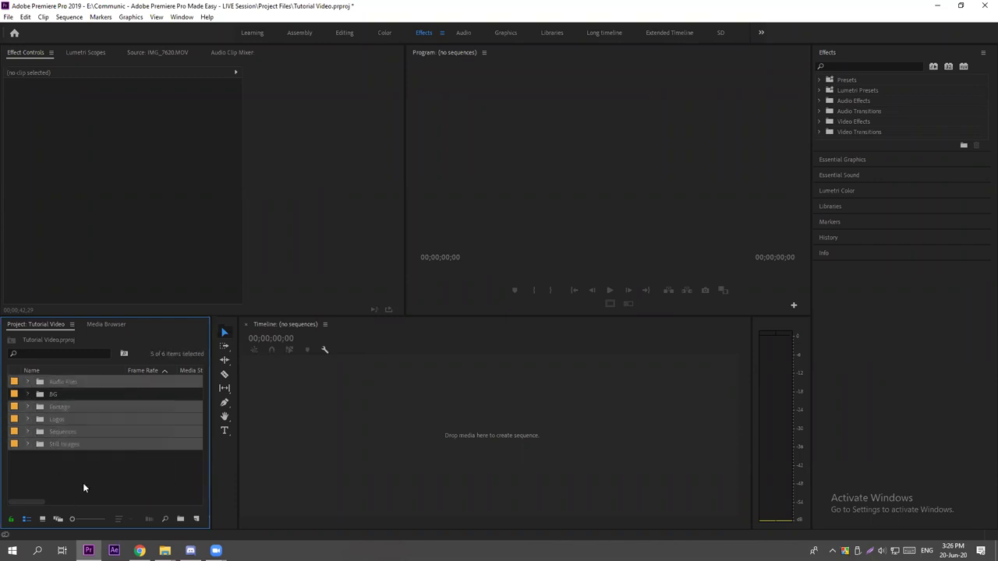
{"action": "left_click", "coordinate": [164, 551]}
{"action": "left_click", "coordinate": [221, 507]}
{"action": "left_click", "coordinate": [257, 311]}
{"action": "left_click_drag", "start_coordinate": [364, 220], "coordinate": [270, 216]}
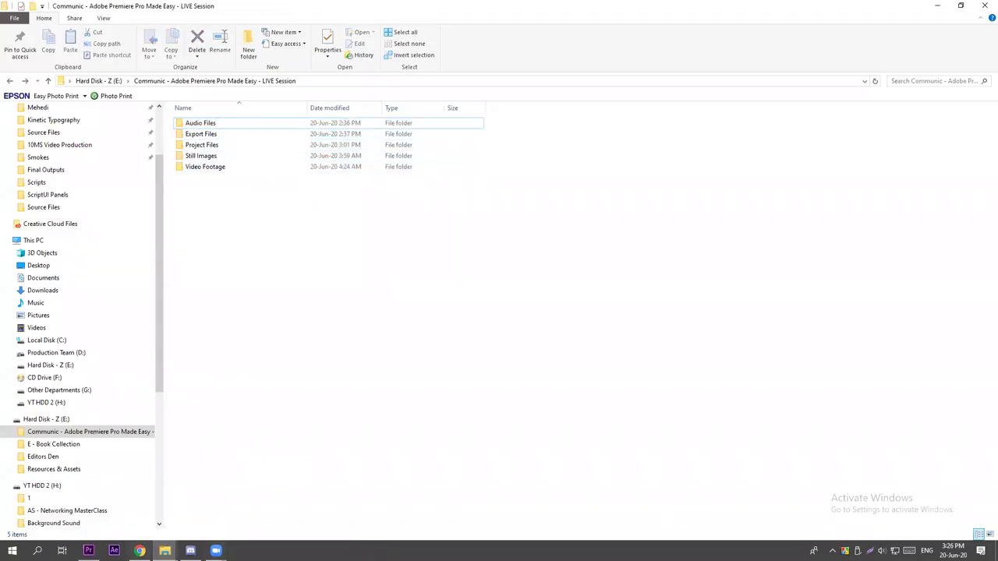
Switch from File Explorer back to the Premiere Pro project window.
{"action": "left_click", "coordinate": [88, 551]}
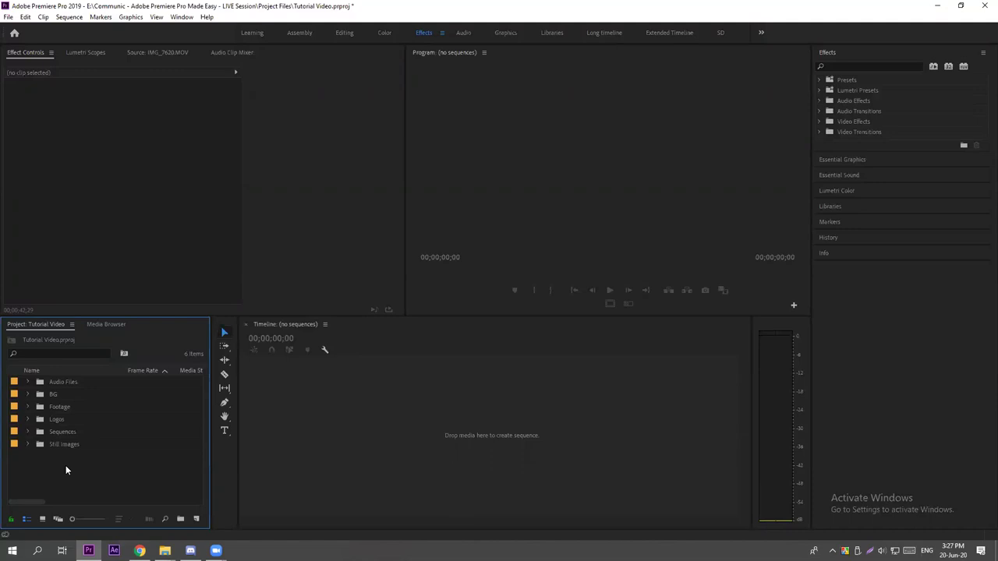
{"action": "left_click", "coordinate": [58, 434]}
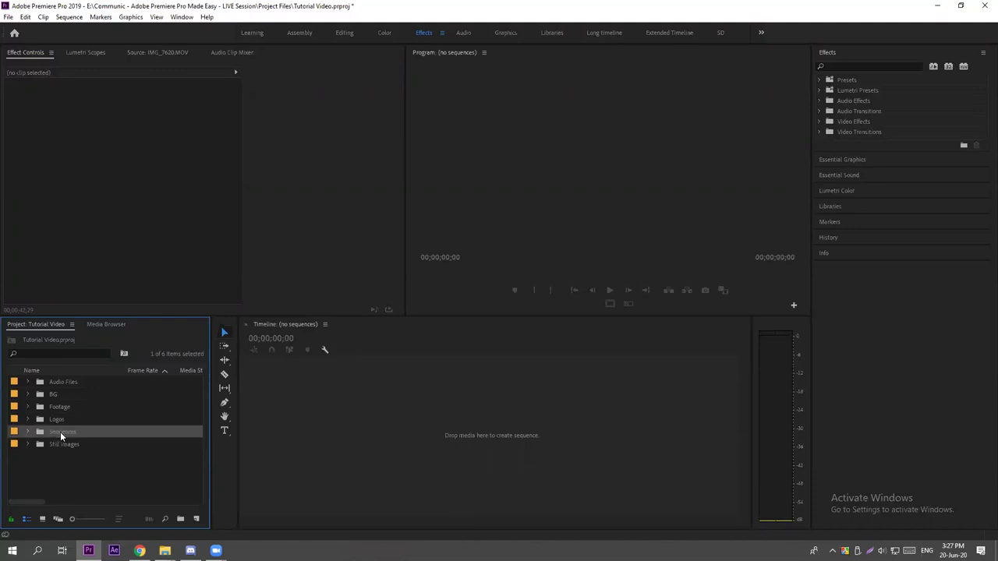
{"action": "left_click", "coordinate": [70, 478]}
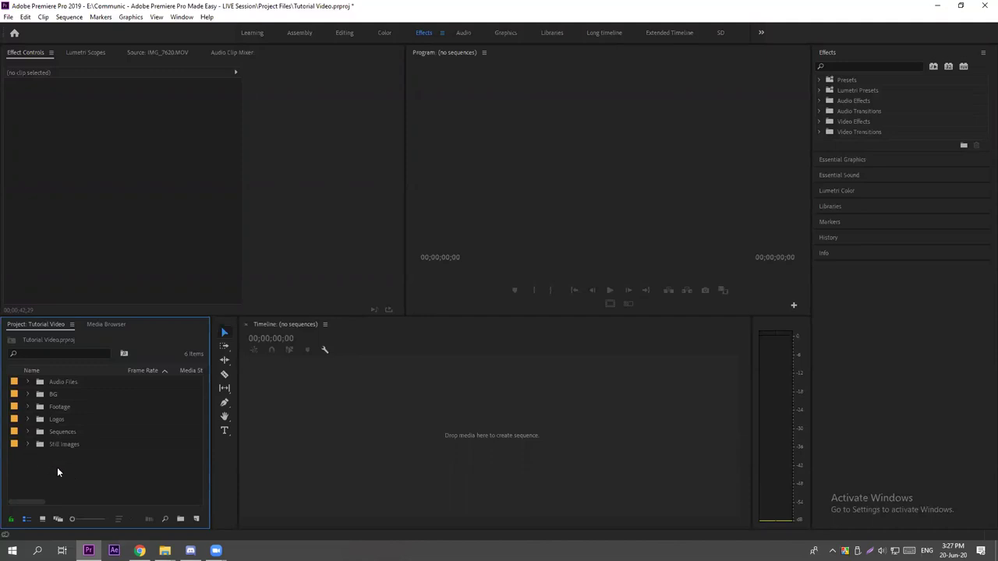
{"action": "right_click", "coordinate": [58, 472]}
{"action": "mouse_move", "coordinate": [102, 326]}
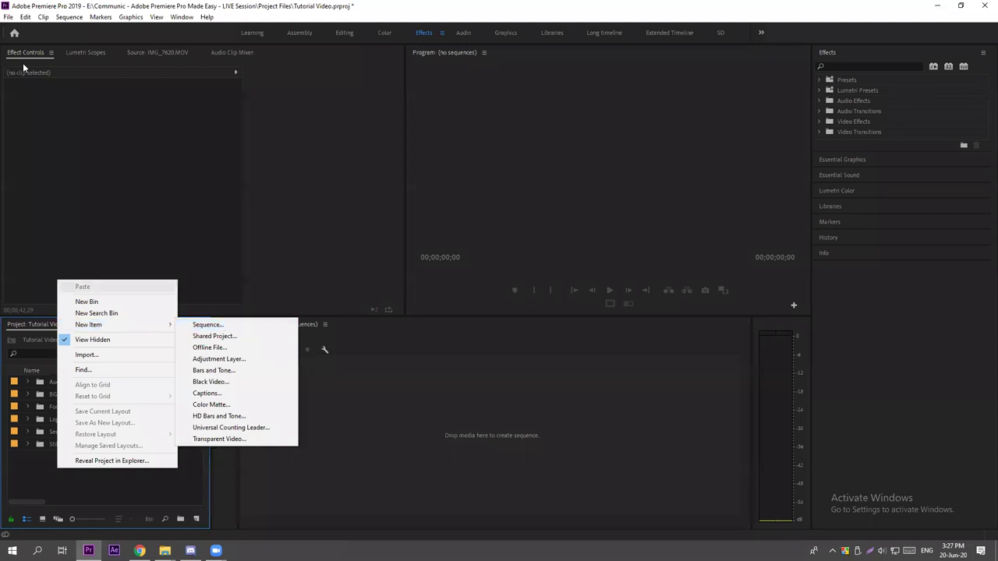
{"action": "left_click", "coordinate": [25, 16]}
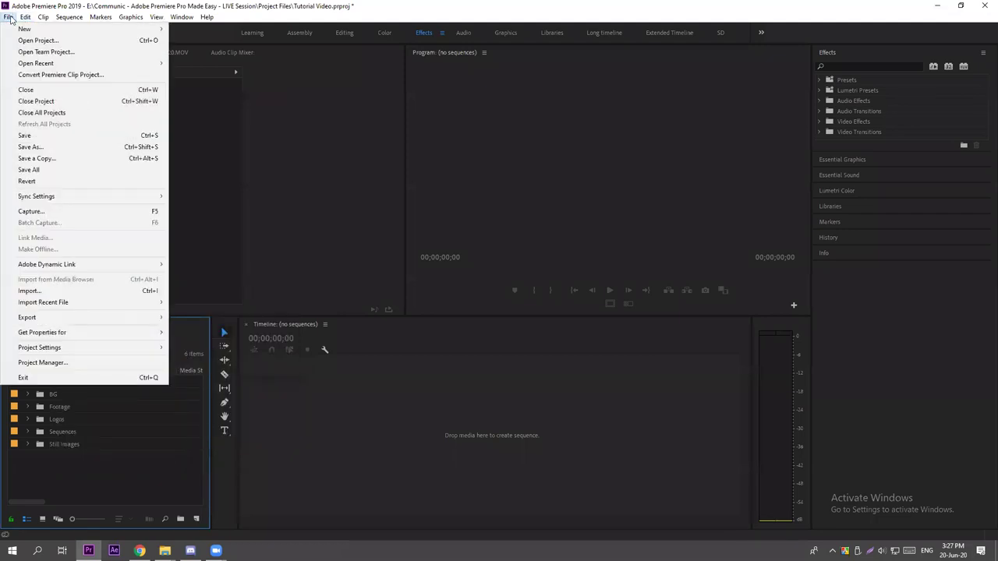
{"action": "mouse_move", "coordinate": [9, 17]}
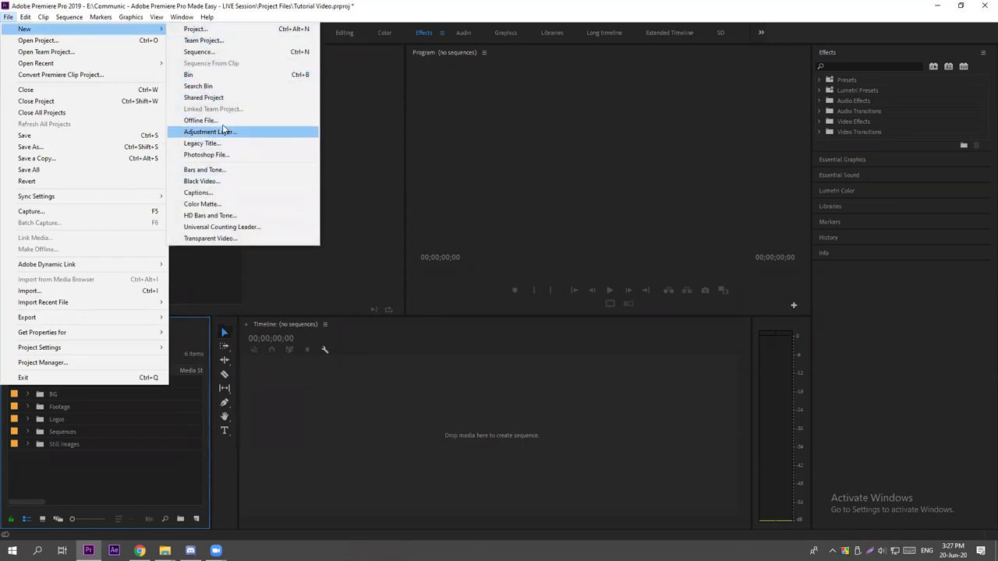
{"action": "left_click", "coordinate": [108, 470]}
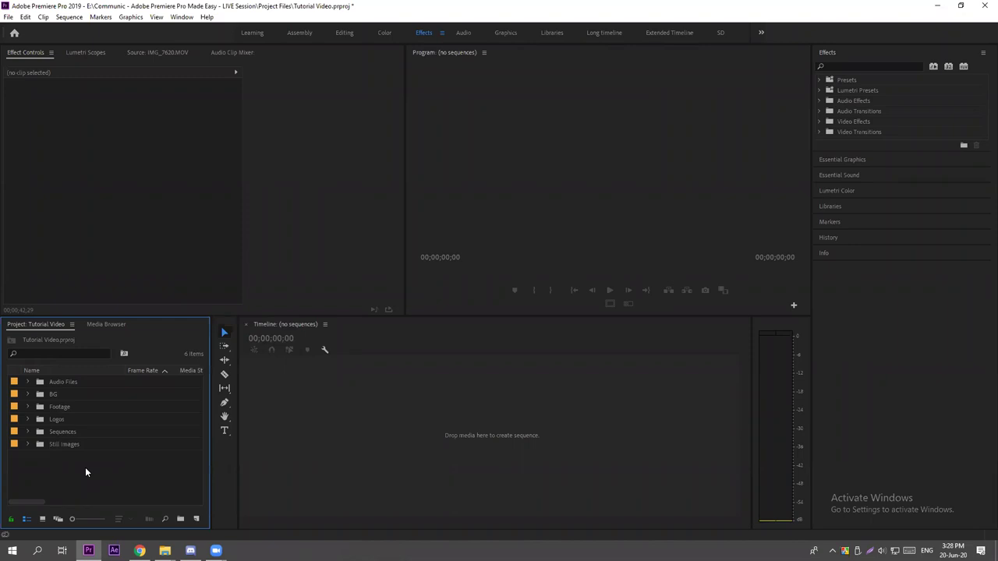
Open the New Sequence dialog via New Item > Sequence, showing the DSLR 1080p30 preset.
{"action": "key", "text": "ctrl+n"}
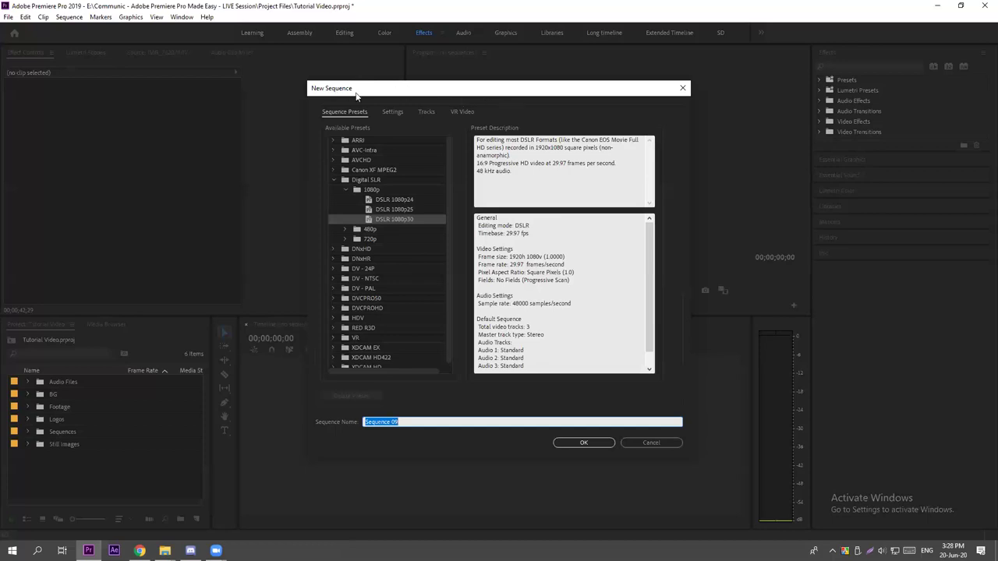
{"action": "left_click", "coordinate": [654, 443]}
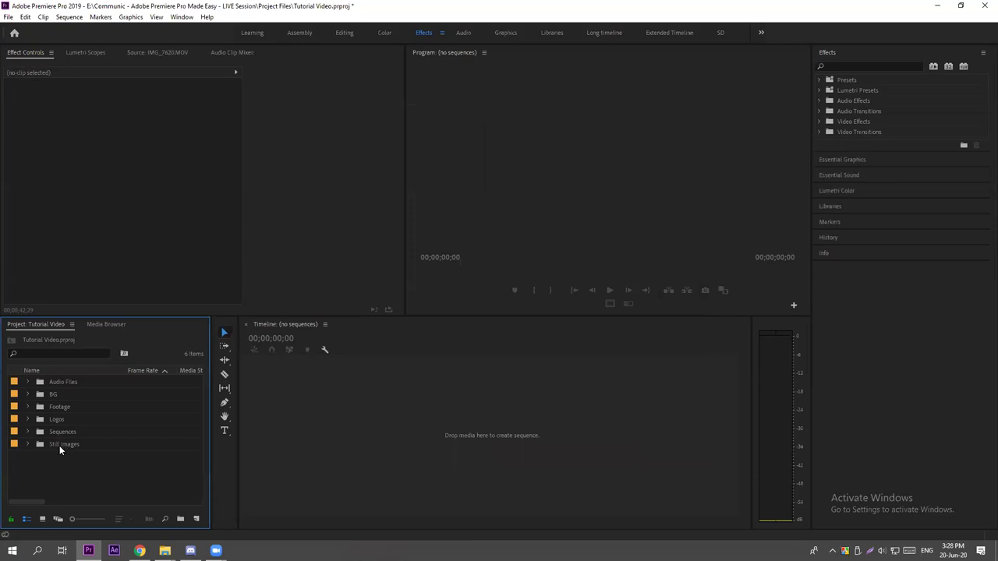
{"action": "right_click", "coordinate": [96, 459]}
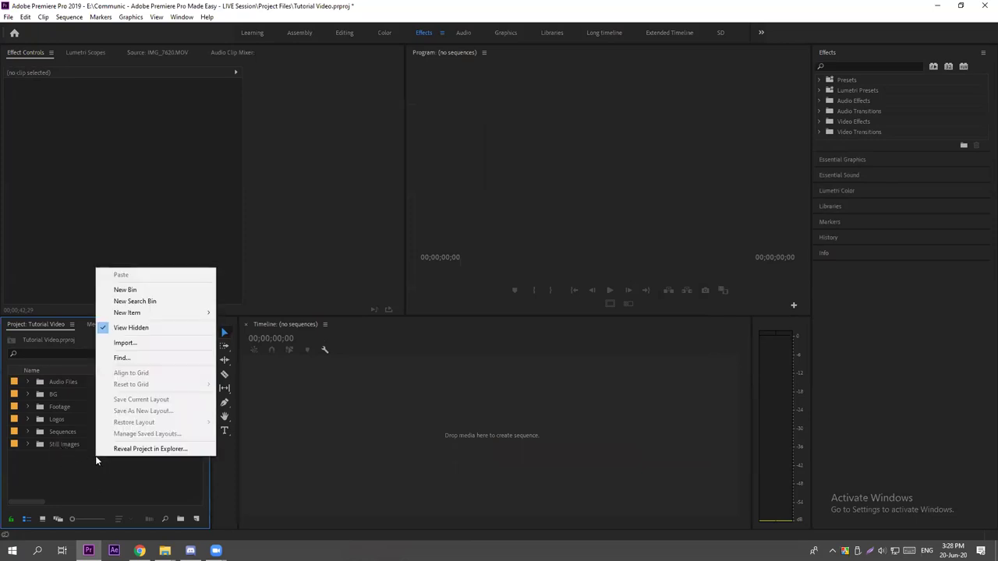
{"action": "mouse_move", "coordinate": [148, 317]}
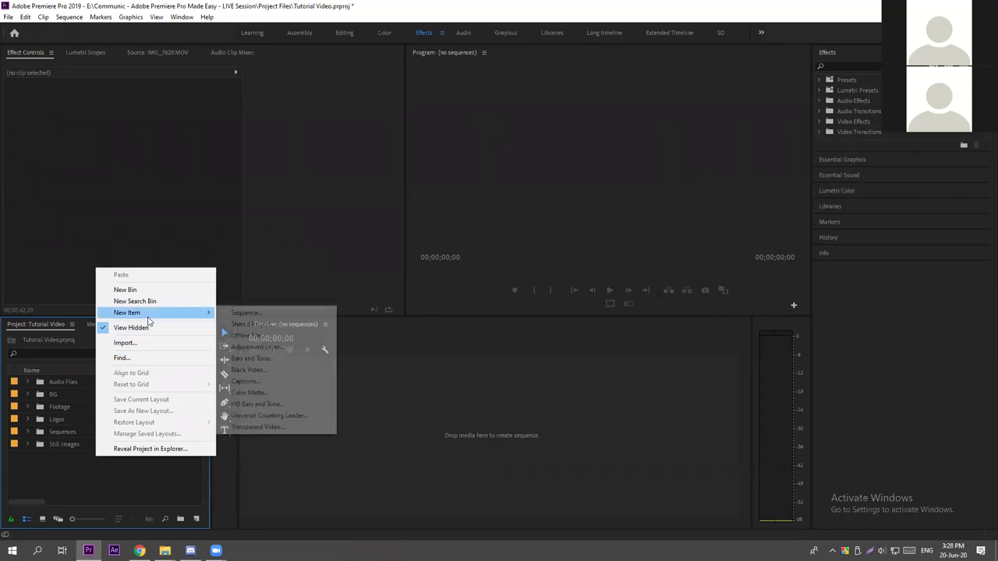
{"action": "left_click", "coordinate": [258, 313]}
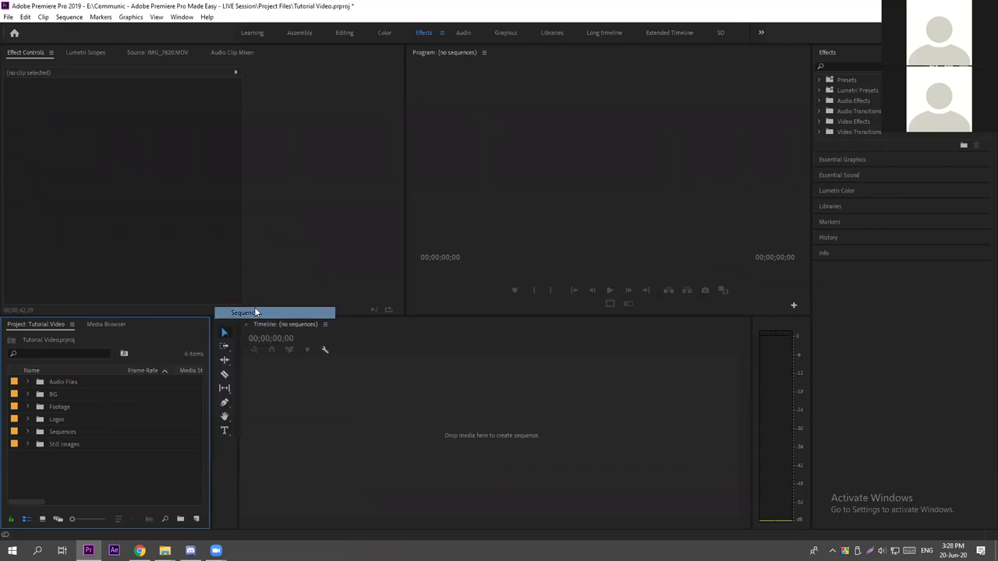
{"action": "left_click_drag", "start_coordinate": [445, 93], "coordinate": [494, 85]}
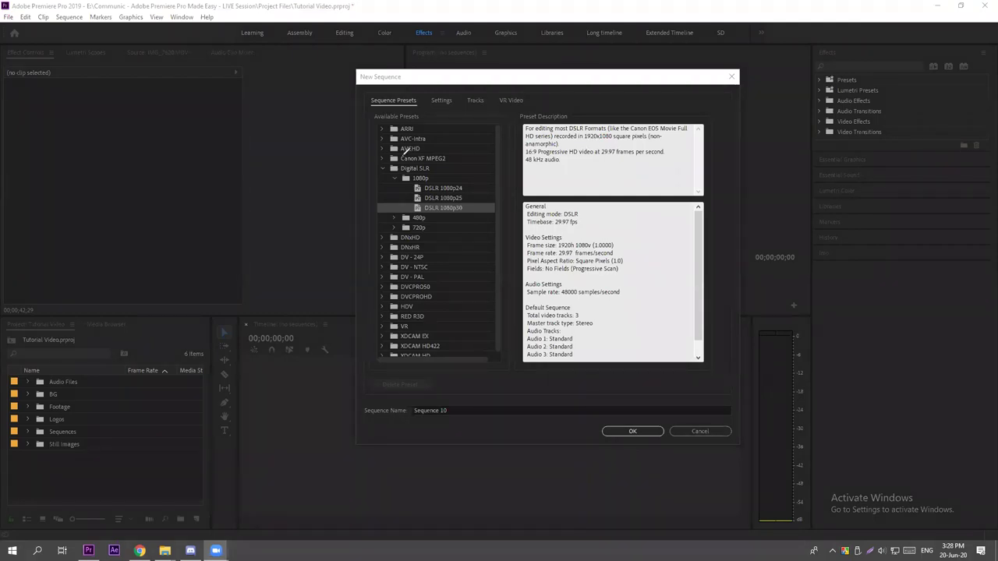
{"action": "mouse_move", "coordinate": [480, 111]}
{"action": "left_mouse_down"}
{"action": "mouse_move", "coordinate": [404, 111]}
{"action": "mouse_move", "coordinate": [364, 167]}
{"action": "left_mouse_up"}
{"action": "mouse_move", "coordinate": [389, 287]}
{"action": "left_mouse_down"}
{"action": "mouse_move", "coordinate": [392, 355]}
{"action": "mouse_move", "coordinate": [496, 361]}
{"action": "mouse_move", "coordinate": [515, 191]}
{"action": "mouse_move", "coordinate": [511, 111]}
{"action": "mouse_move", "coordinate": [474, 109]}
{"action": "left_mouse_up"}
{"action": "left_click", "coordinate": [382, 169]}
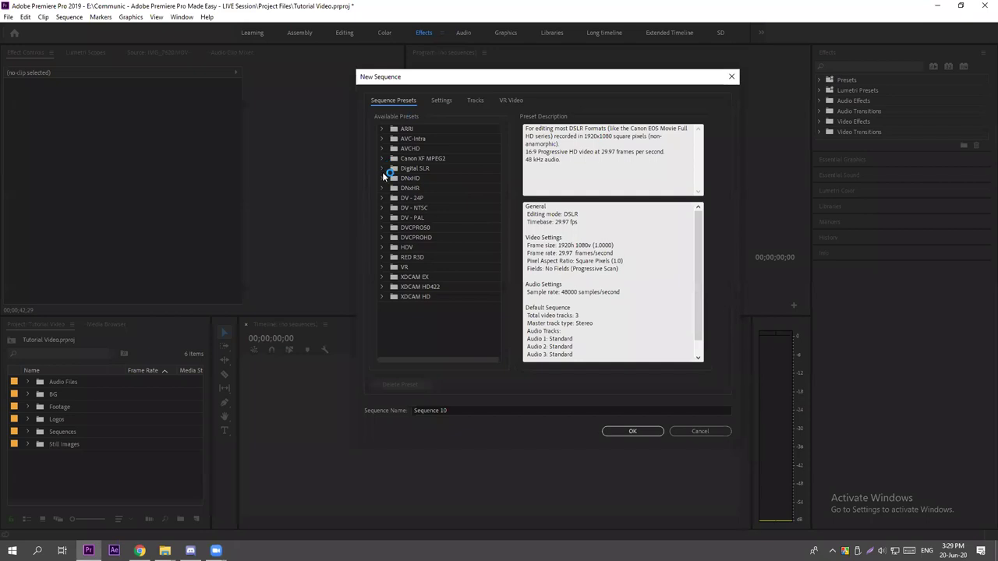
{"action": "left_click", "coordinate": [382, 168]}
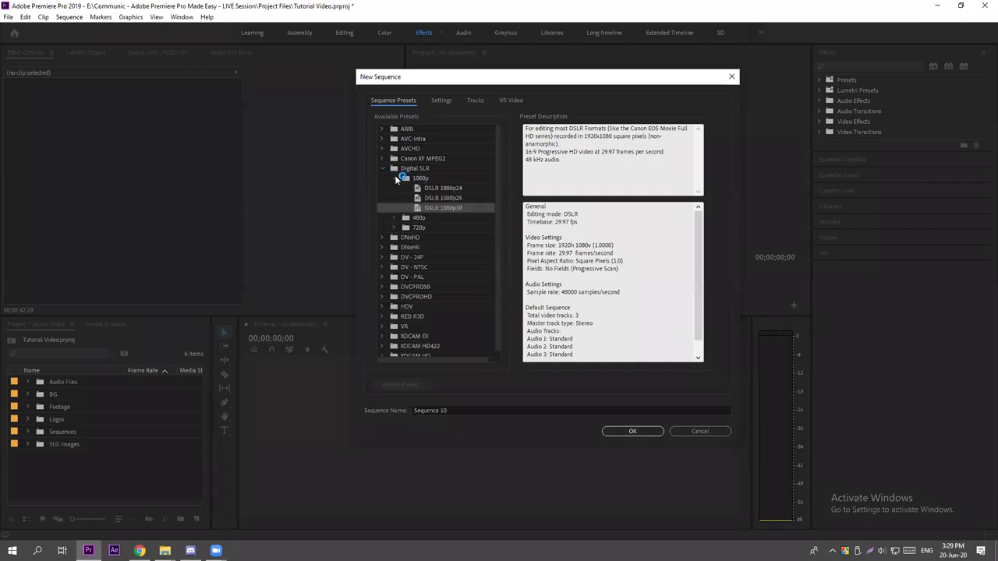
{"action": "left_click", "coordinate": [394, 177]}
{"action": "left_click", "coordinate": [419, 180]}
{"action": "left_click", "coordinate": [418, 191]}
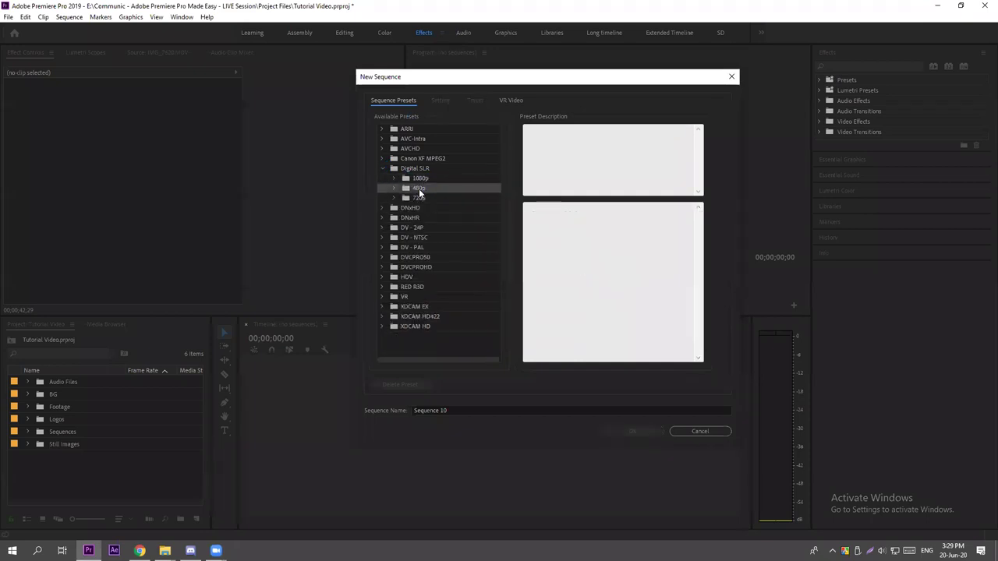
{"action": "left_click", "coordinate": [419, 196]}
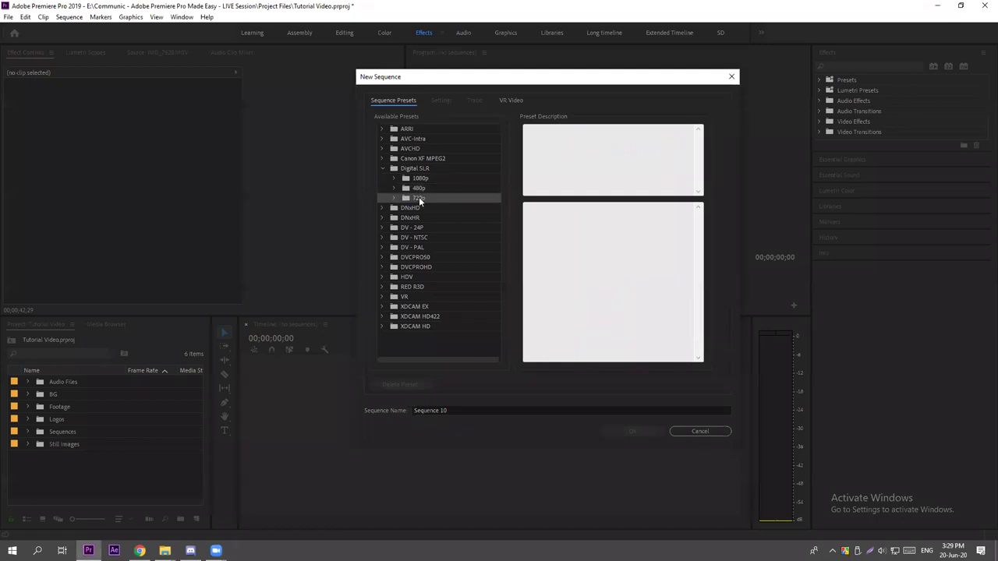
{"action": "left_click", "coordinate": [406, 176]}
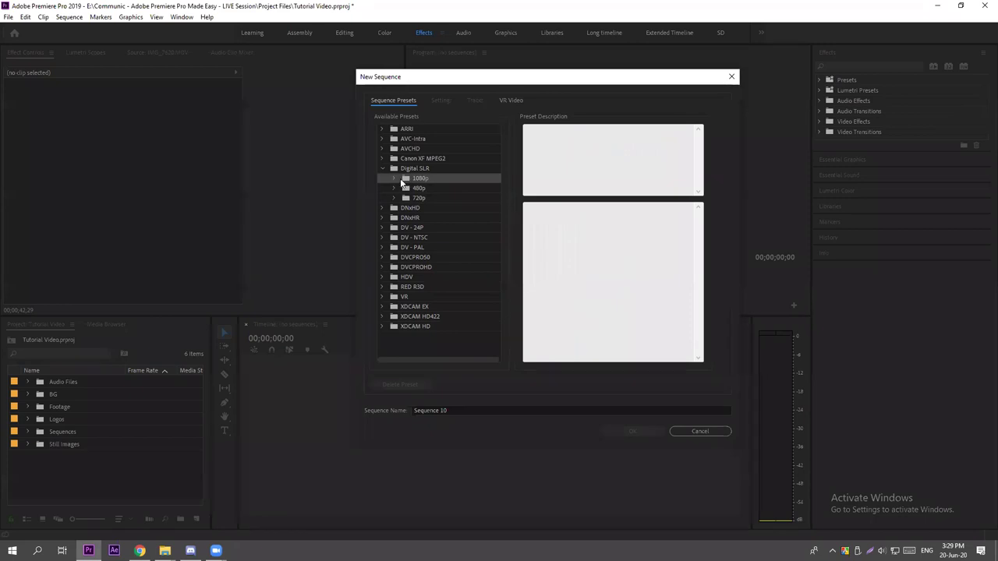
{"action": "left_click", "coordinate": [394, 178]}
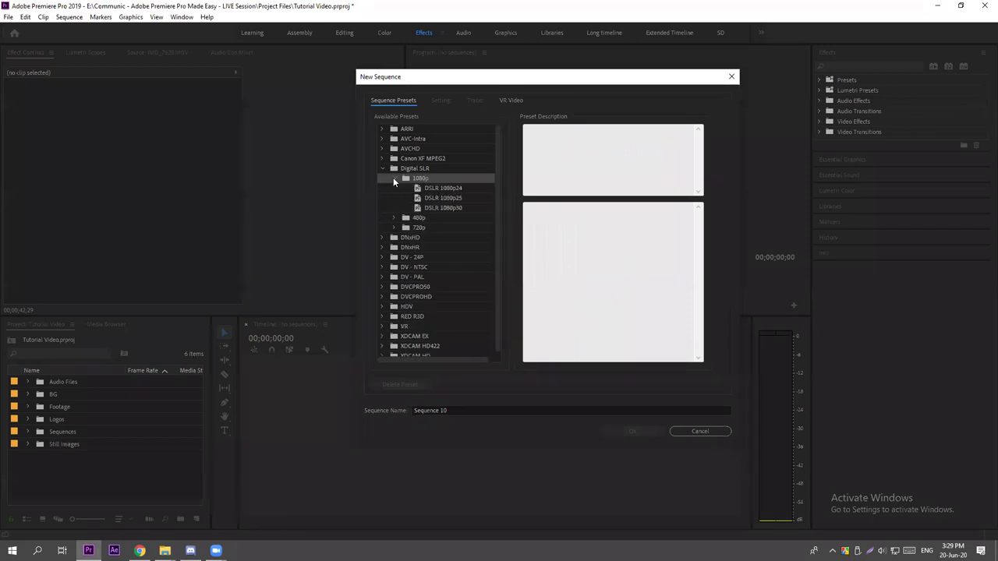
{"action": "left_click", "coordinate": [445, 208]}
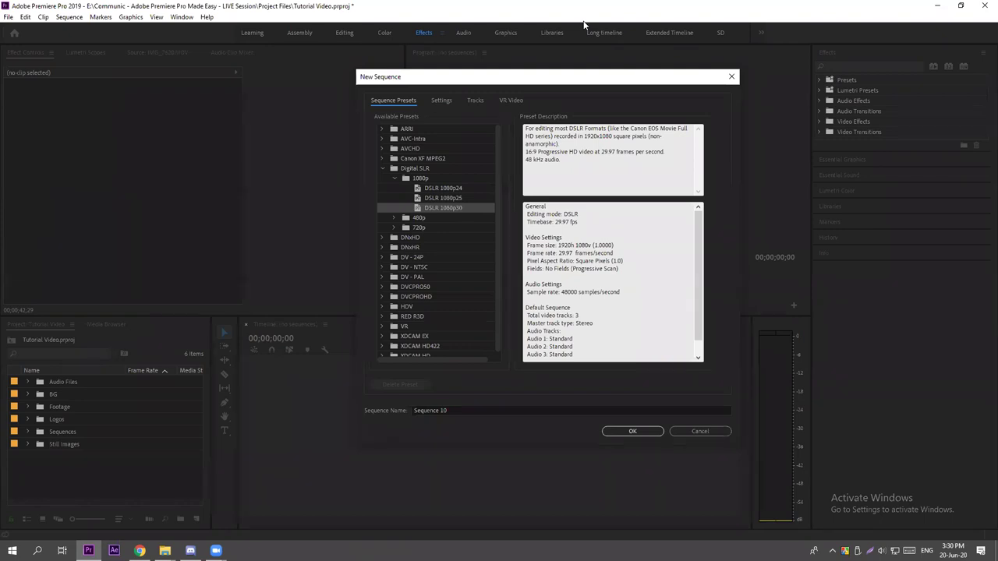
Replace the default 'Sequence 10' name with 'Tutorial Video'.
{"action": "mouse_move", "coordinate": [468, 393]}
{"action": "left_mouse_down"}
{"action": "mouse_move", "coordinate": [437, 439]}
{"action": "mouse_move", "coordinate": [477, 390]}
{"action": "left_mouse_up"}
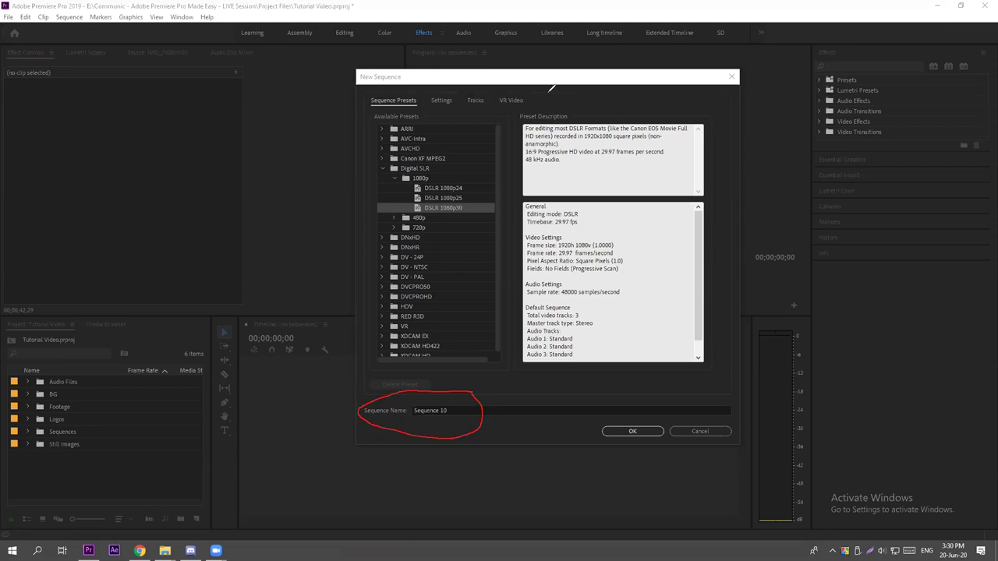
{"action": "left_click", "coordinate": [448, 409]}
{"action": "type", "text": "Tutori"}
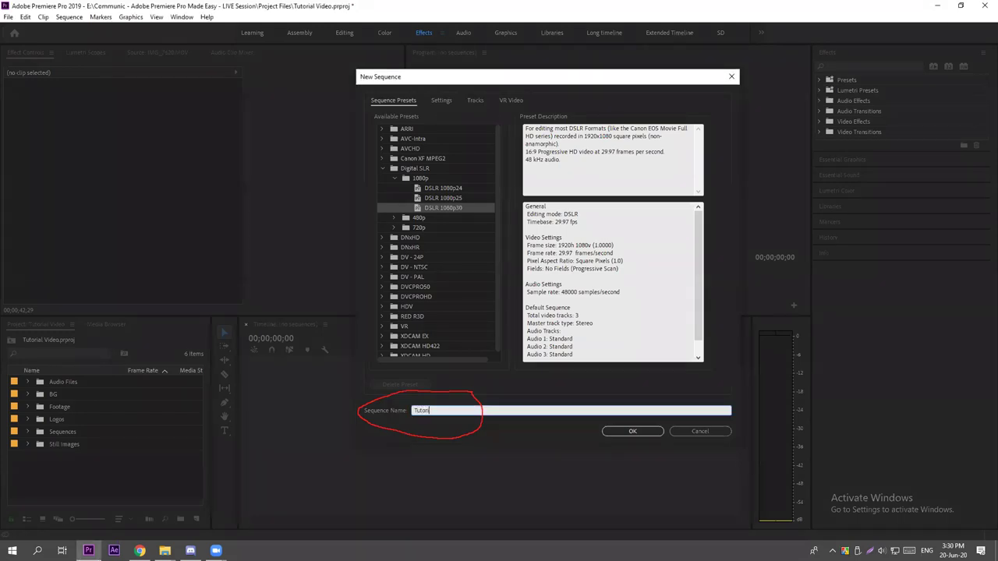
{"action": "type", "text": "al Video"}
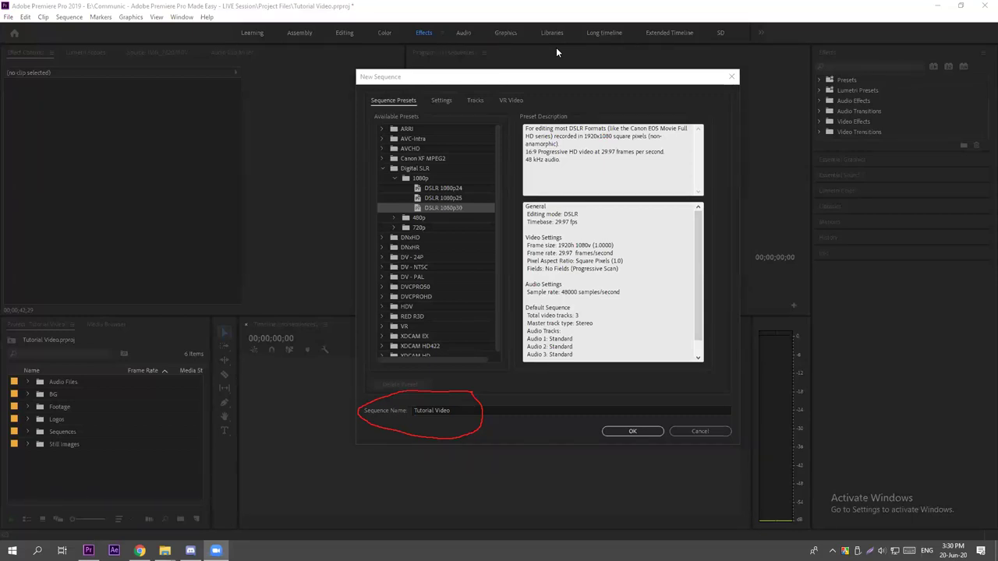
Show the Settings tab: DSLR editing mode, 29.97 fps, 1920x1080 frame size.
{"action": "mouse_move", "coordinate": [437, 84]}
{"action": "left_mouse_down"}
{"action": "mouse_move", "coordinate": [421, 103]}
{"action": "mouse_move", "coordinate": [469, 103]}
{"action": "mouse_move", "coordinate": [461, 84]}
{"action": "left_mouse_up"}
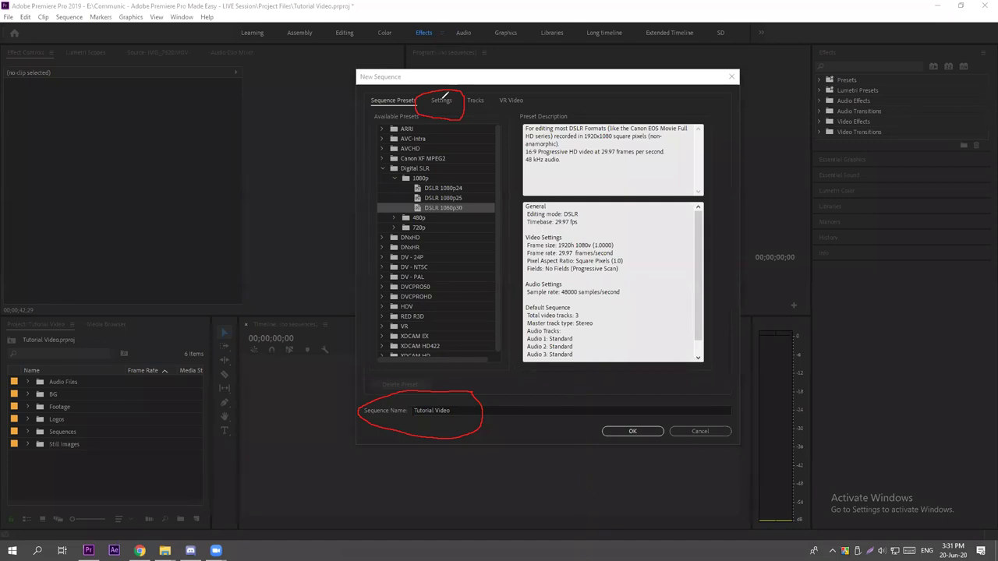
{"action": "left_click", "coordinate": [441, 100]}
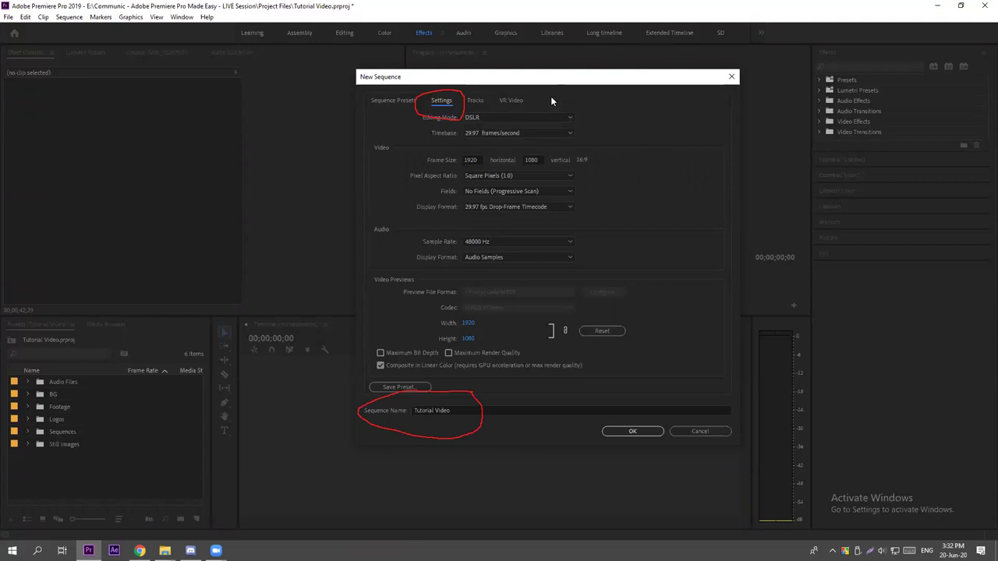
Confirm the 1920×1080 frame size in Settings, then reselect the DSLR 1080p30 preset.
{"action": "left_click", "coordinate": [465, 119]}
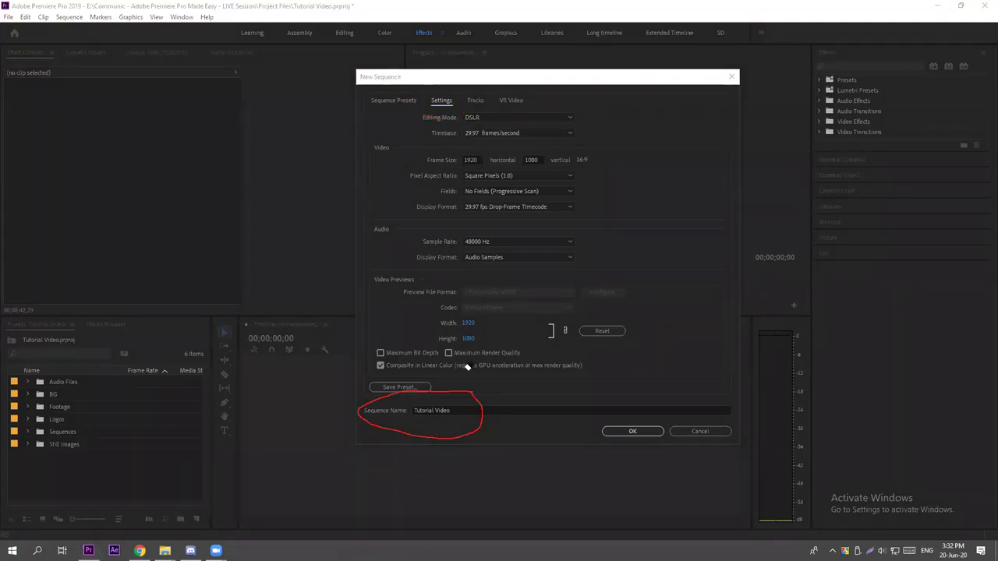
{"action": "left_click", "coordinate": [456, 392]}
{"action": "left_click", "coordinate": [390, 75]}
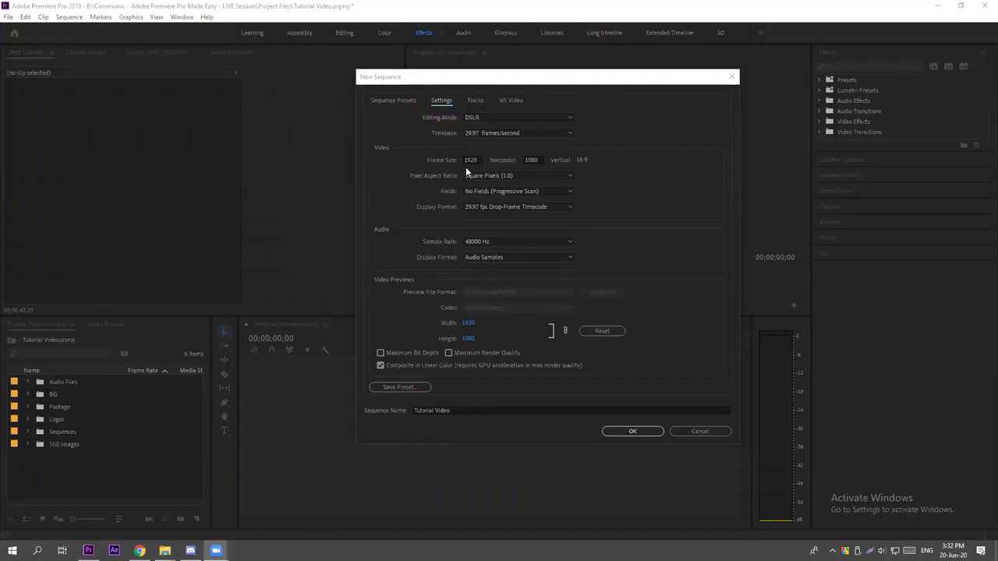
{"action": "left_click", "coordinate": [394, 102]}
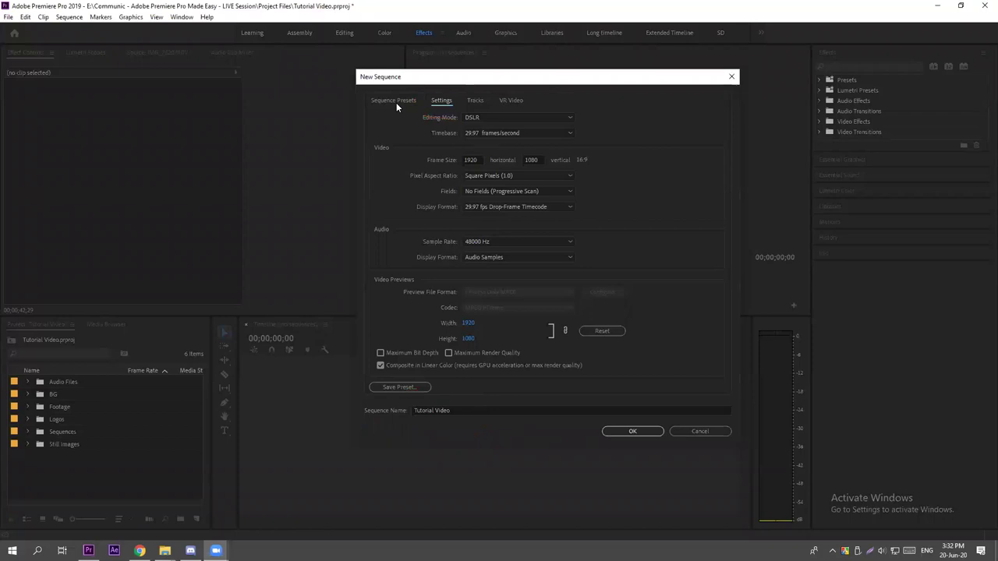
{"action": "left_click", "coordinate": [441, 101]}
{"action": "left_click", "coordinate": [471, 160]}
{"action": "left_click", "coordinate": [531, 159]}
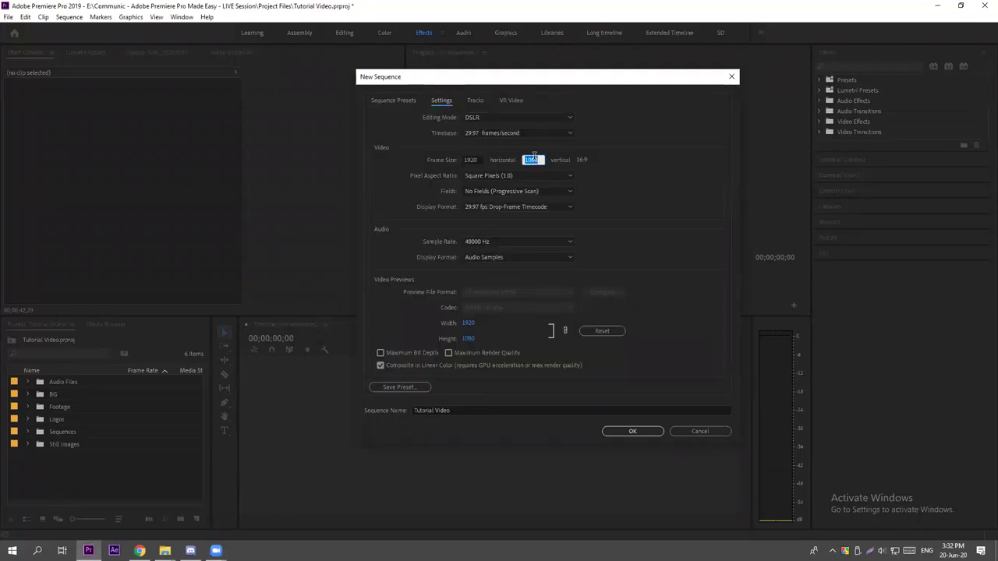
{"action": "left_click", "coordinate": [575, 160]}
{"action": "left_click", "coordinate": [399, 100]}
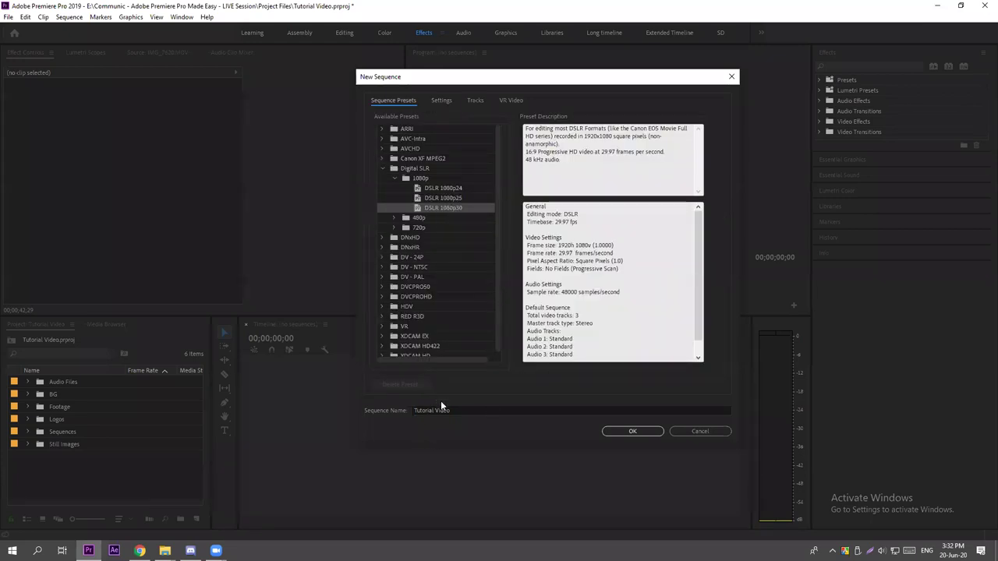
Create the Tutorial Video sequence and select it in the Project panel.
{"action": "left_click", "coordinate": [635, 432]}
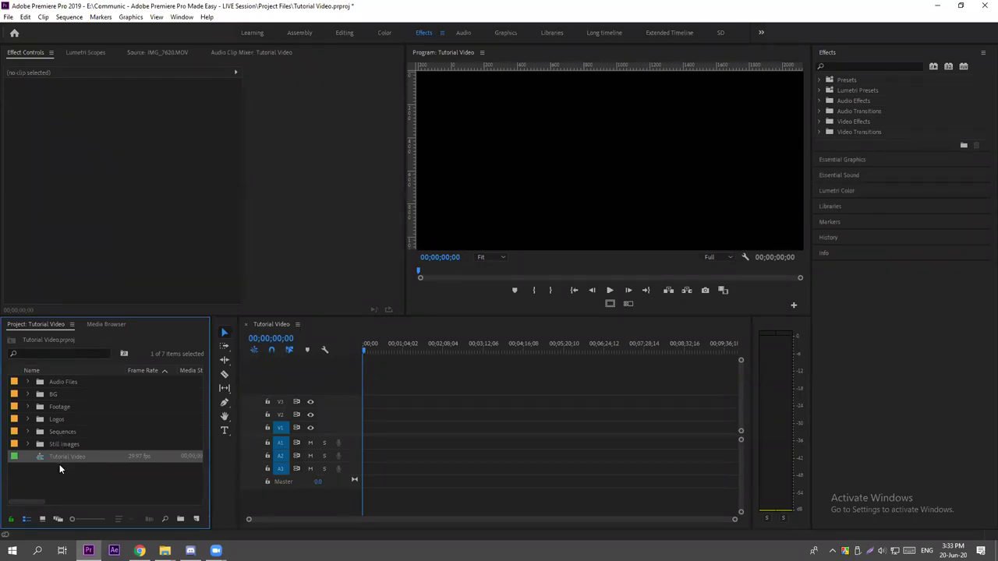
{"action": "left_click", "coordinate": [59, 464]}
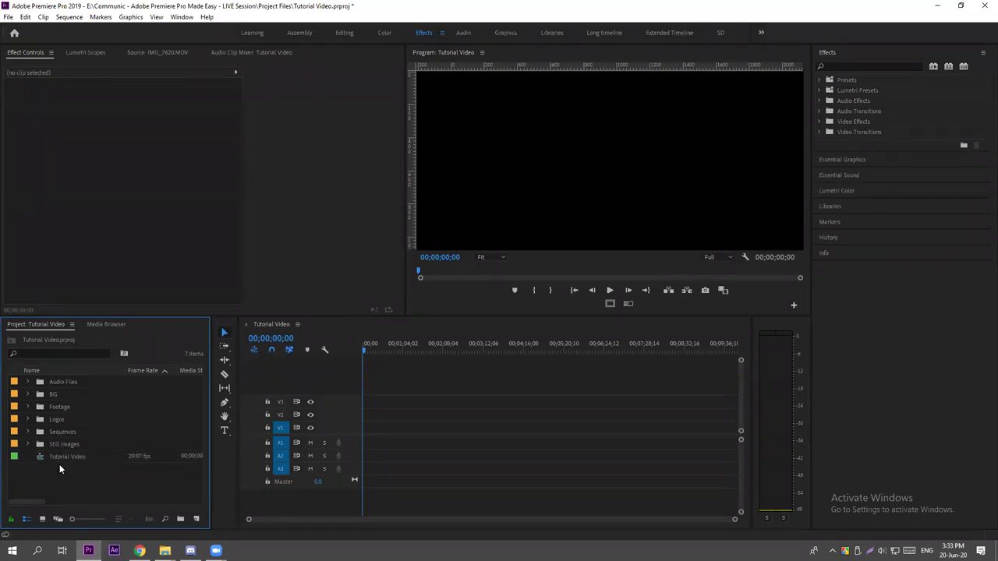
{"action": "left_click", "coordinate": [73, 458]}
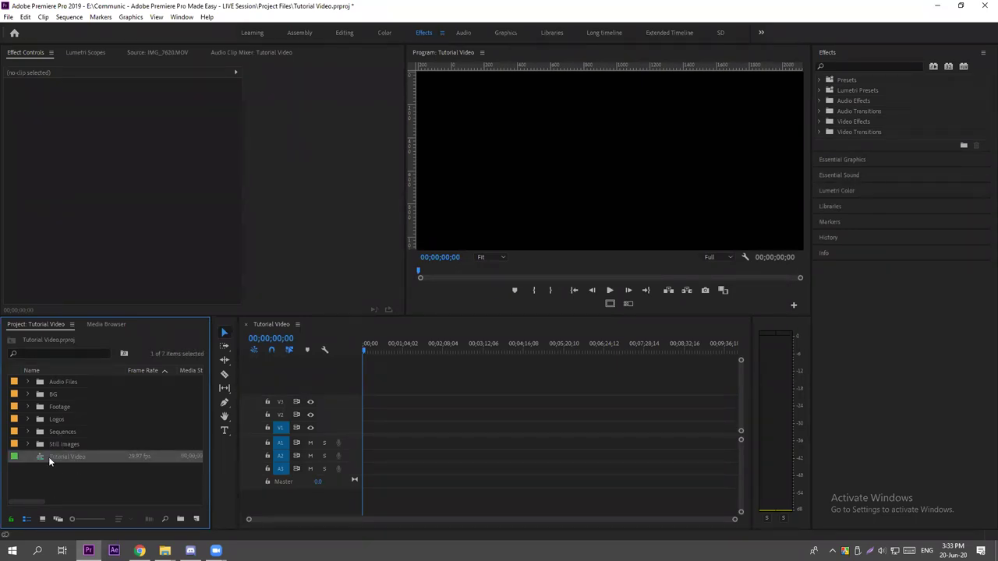
Scrub the playhead through the empty sequence to about 3:49, then select the Sequences bin.
{"action": "left_click", "coordinate": [369, 350]}
{"action": "left_click", "coordinate": [419, 350]}
{"action": "left_click_drag", "start_coordinate": [421, 349], "coordinate": [578, 346]}
{"action": "left_click", "coordinate": [392, 345]}
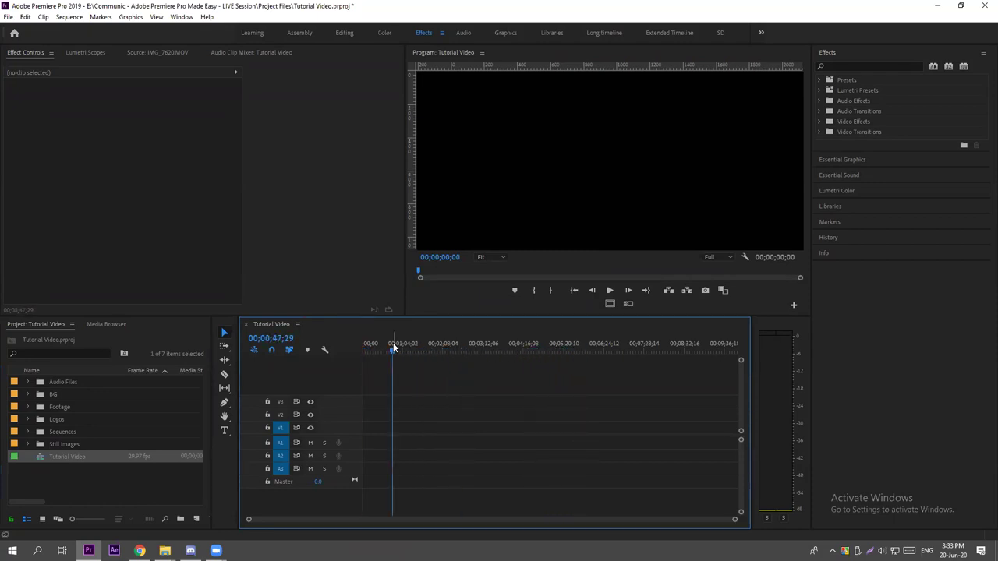
{"action": "left_click_drag", "start_coordinate": [451, 346], "coordinate": [629, 348]}
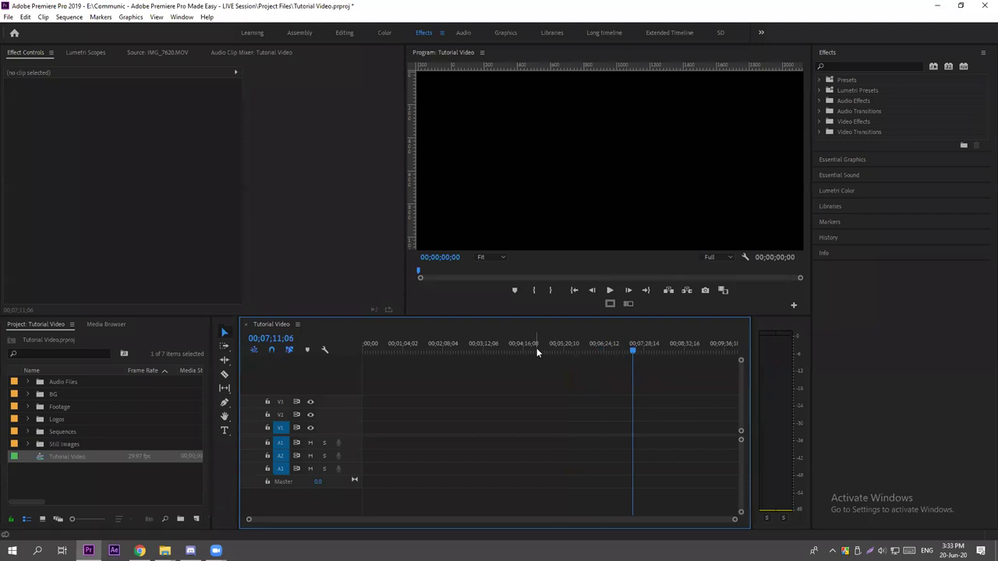
{"action": "left_click", "coordinate": [86, 468]}
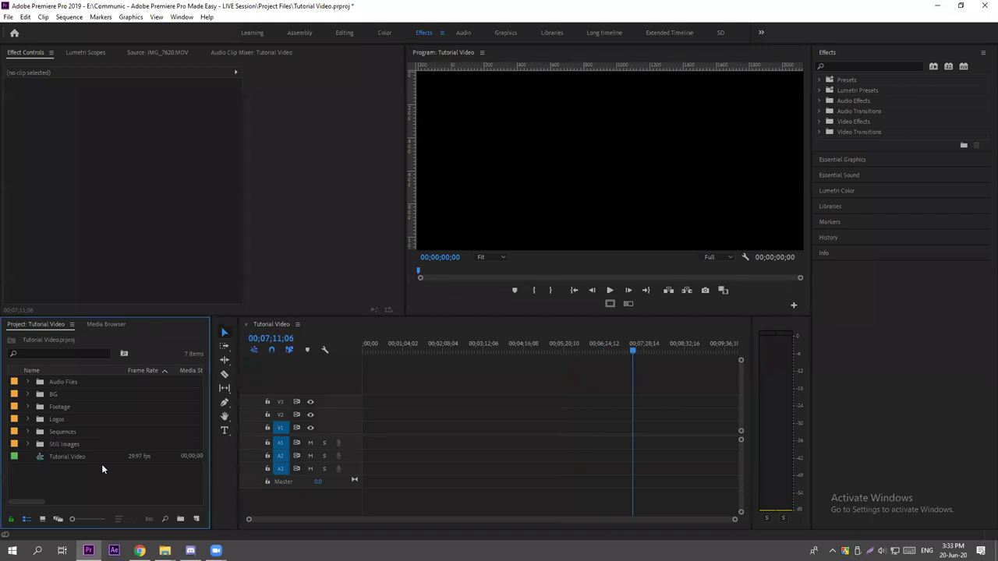
{"action": "left_click", "coordinate": [72, 432]}
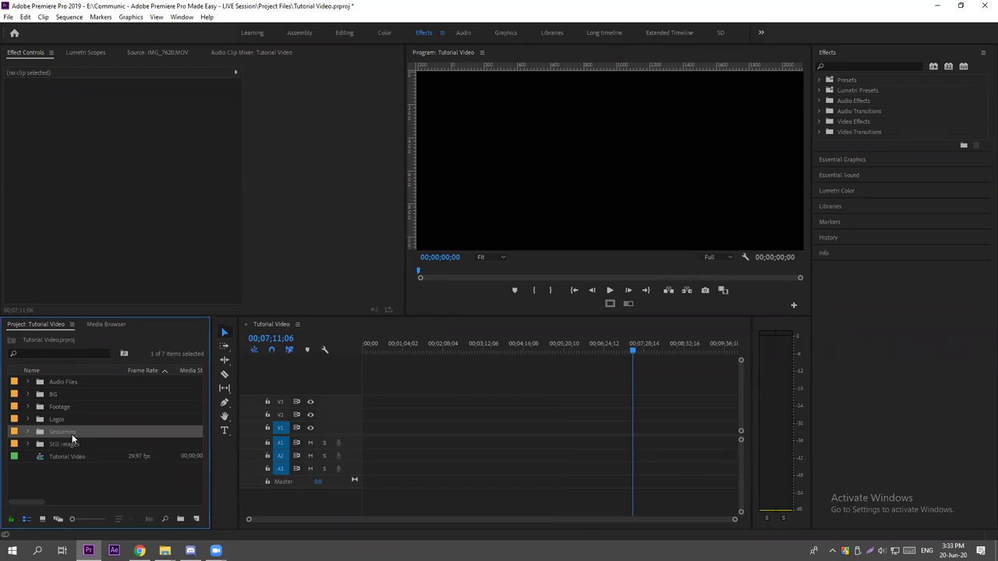
Move Tutorial Video into the Sequences bin and expand the bin to confirm it's there.
{"action": "left_click", "coordinate": [63, 464]}
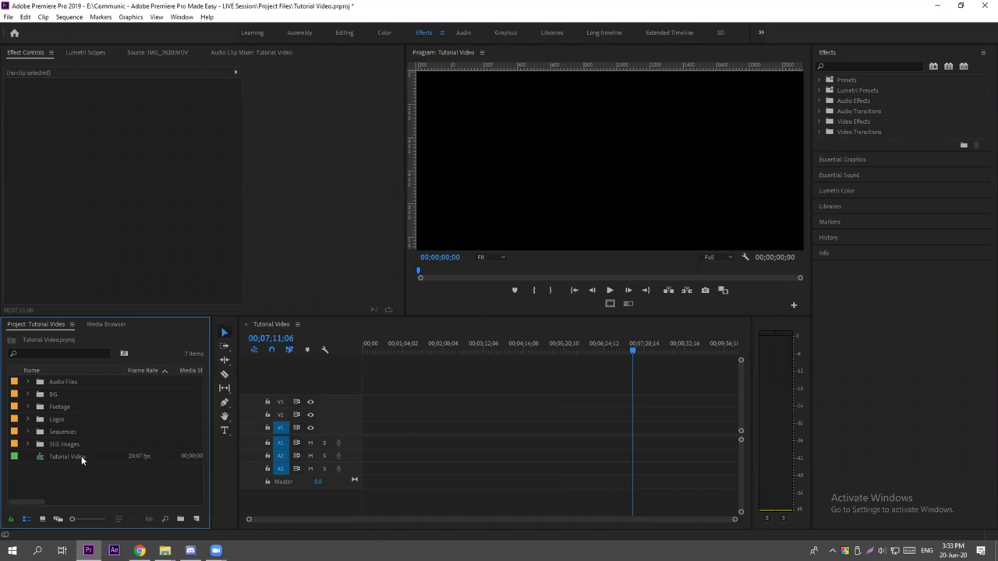
{"action": "left_click_drag", "start_coordinate": [81, 456], "coordinate": [70, 432]}
{"action": "left_click", "coordinate": [25, 431]}
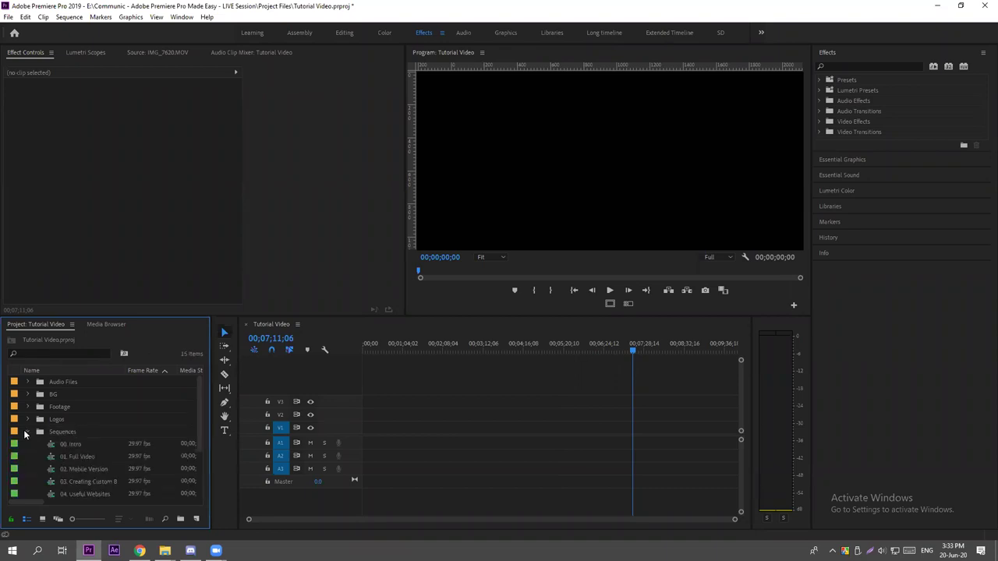
{"action": "scroll", "coordinate": [57, 442], "scroll_direction": "down", "scroll_amount": 1}
{"action": "scroll", "coordinate": [61, 449], "scroll_direction": "down", "scroll_amount": 1}
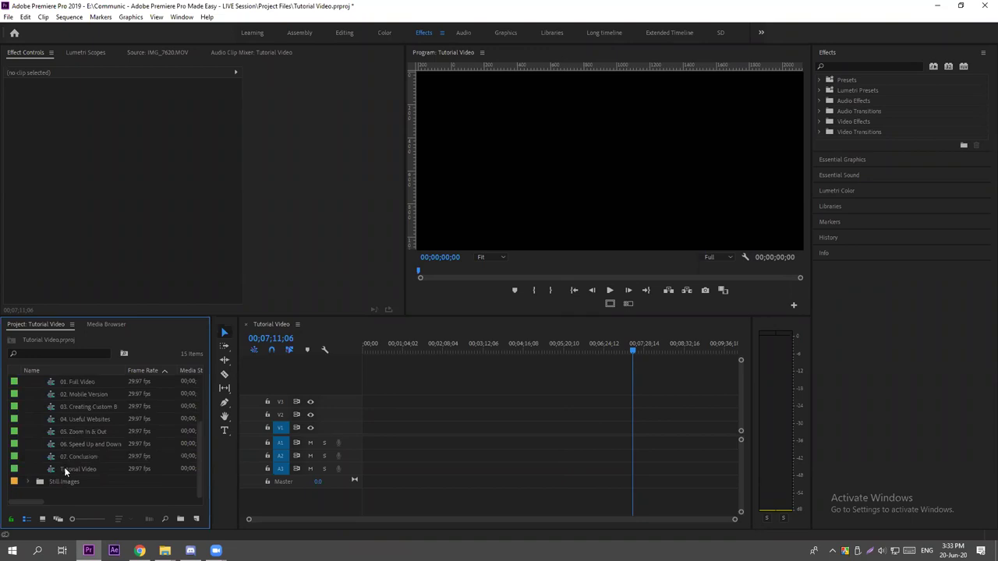
{"action": "left_click", "coordinate": [59, 469]}
{"action": "scroll", "coordinate": [69, 453], "scroll_direction": "up", "scroll_amount": 1}
{"action": "scroll", "coordinate": [69, 428], "scroll_direction": "up", "scroll_amount": 1}
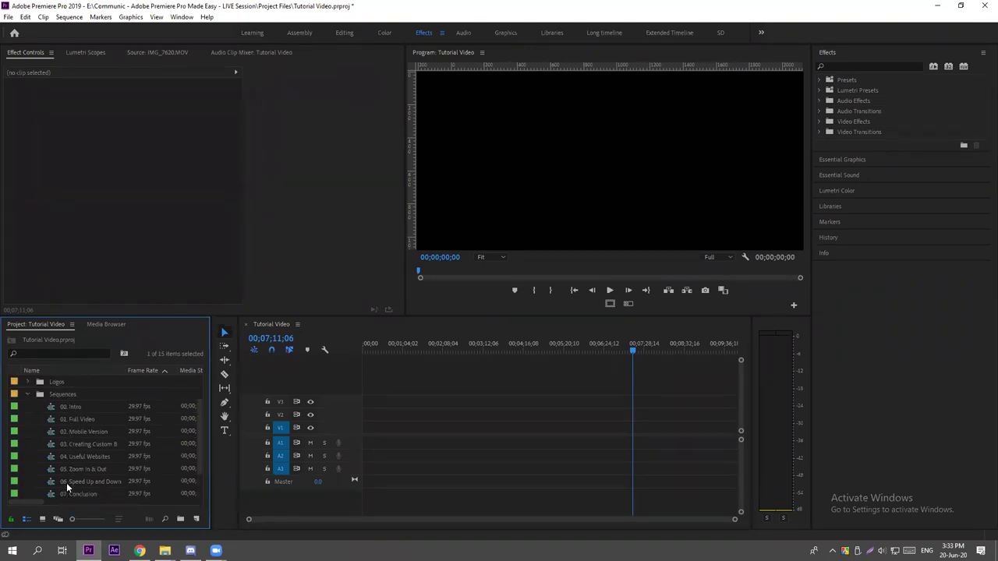
{"action": "scroll", "coordinate": [66, 482], "scroll_direction": "down", "scroll_amount": 1}
{"action": "scroll", "coordinate": [67, 483], "scroll_direction": "down", "scroll_amount": 1}
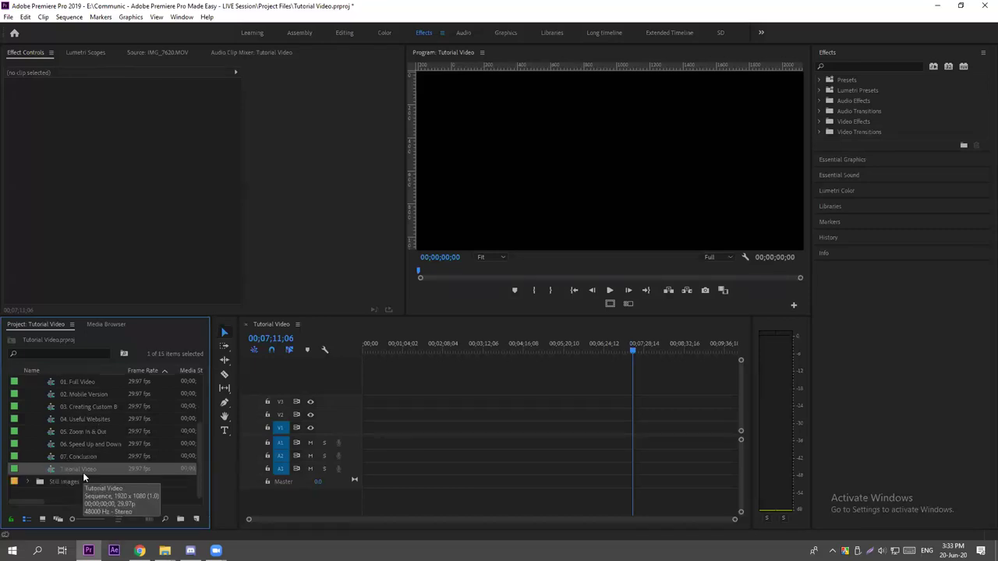
Scrub the timeline playhead back to the start of the sequence.
{"action": "left_click_drag", "start_coordinate": [468, 346], "coordinate": [380, 347]}
{"action": "mouse_move", "coordinate": [522, 347]}
{"action": "left_mouse_down"}
{"action": "mouse_move", "coordinate": [566, 348]}
{"action": "mouse_move", "coordinate": [509, 348]}
{"action": "left_mouse_up"}
{"action": "left_click_drag", "start_coordinate": [401, 351], "coordinate": [359, 347]}
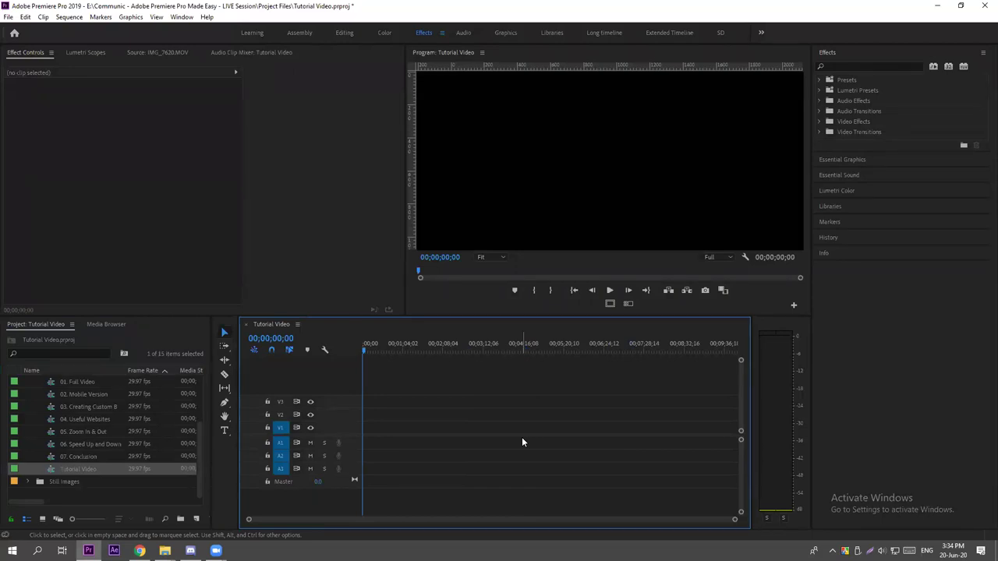
Collapse the Sequences bin, expand Still Images, and select Image 01.JPG.
{"action": "left_click", "coordinate": [42, 395]}
{"action": "scroll", "coordinate": [43, 395], "scroll_direction": "up", "scroll_amount": 2}
{"action": "left_click", "coordinate": [26, 396]}
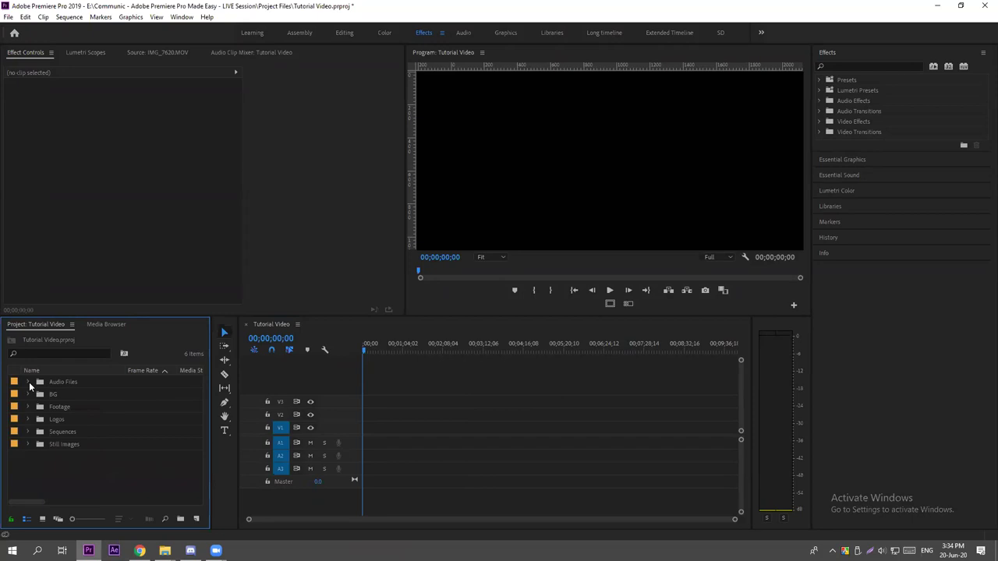
{"action": "left_click", "coordinate": [26, 409]}
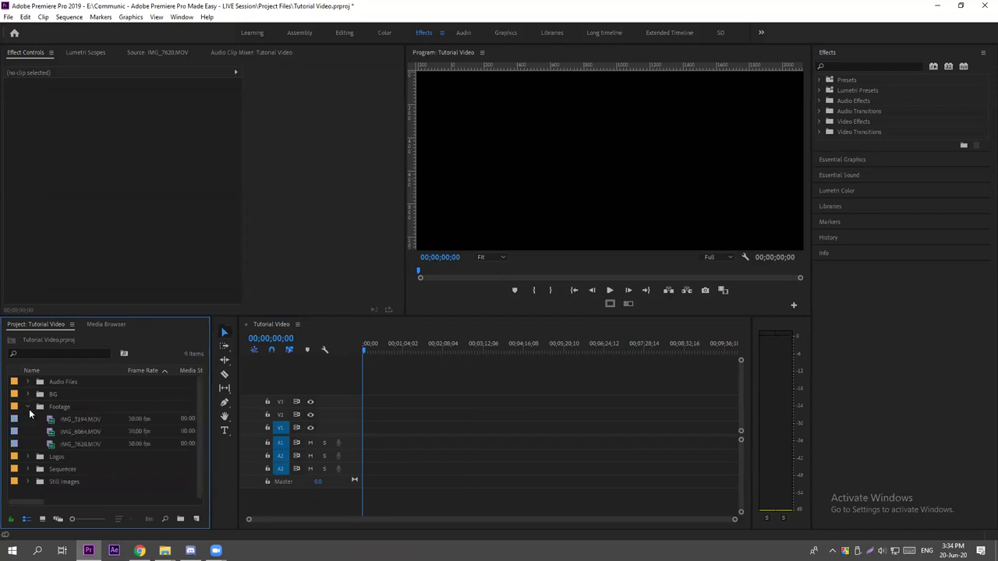
{"action": "left_click", "coordinate": [29, 405]}
{"action": "left_click", "coordinate": [26, 444]}
{"action": "scroll", "coordinate": [95, 473], "scroll_direction": "down", "scroll_amount": 2}
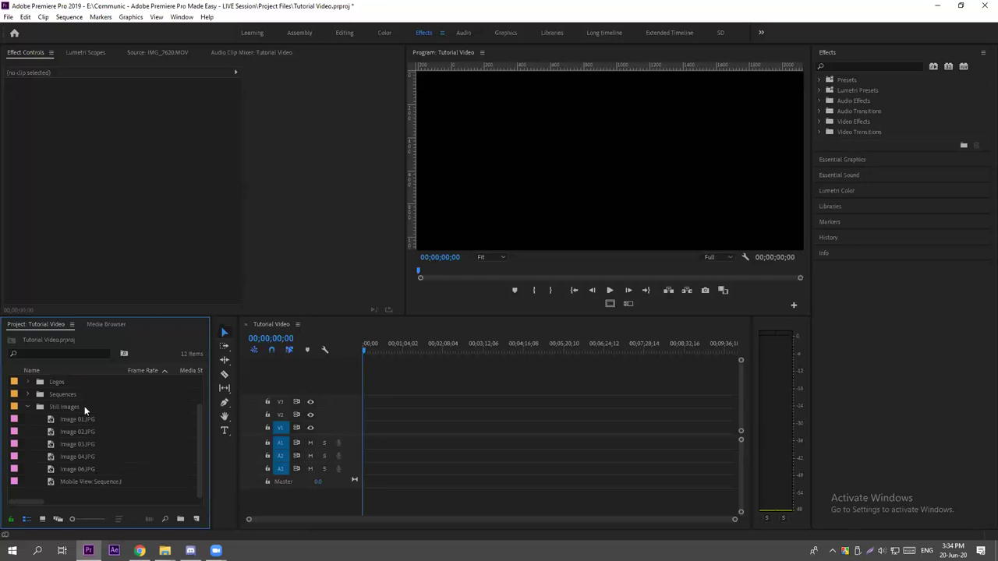
{"action": "scroll", "coordinate": [99, 466], "scroll_direction": "up", "scroll_amount": 2}
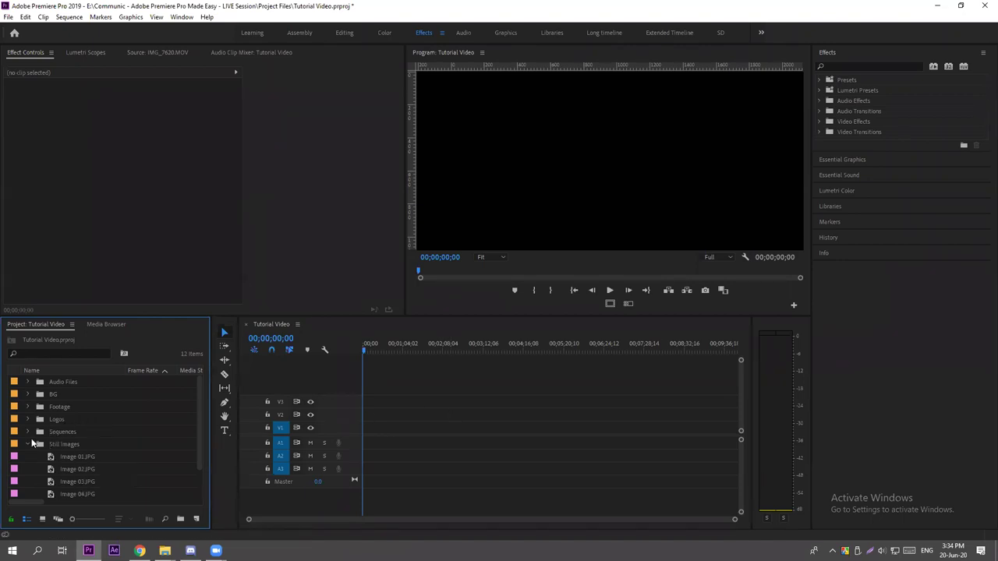
{"action": "left_click", "coordinate": [58, 458]}
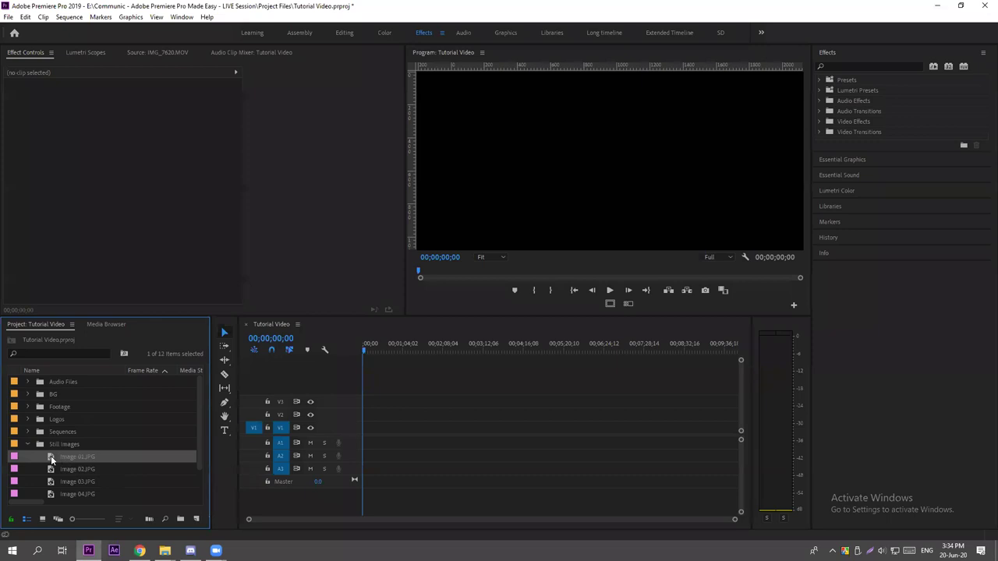
Place Image 01.JPG at the start of V1 with the IMG_3194.MOV boat clip after it.
{"action": "left_click_drag", "start_coordinate": [51, 458], "coordinate": [372, 438]}
{"action": "left_click", "coordinate": [576, 146]}
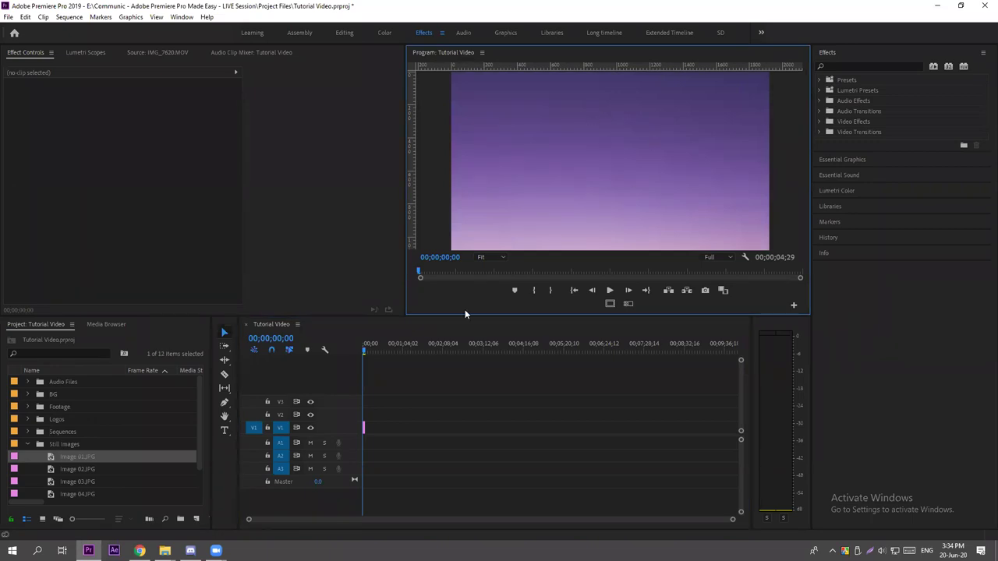
{"action": "left_click", "coordinate": [53, 470]}
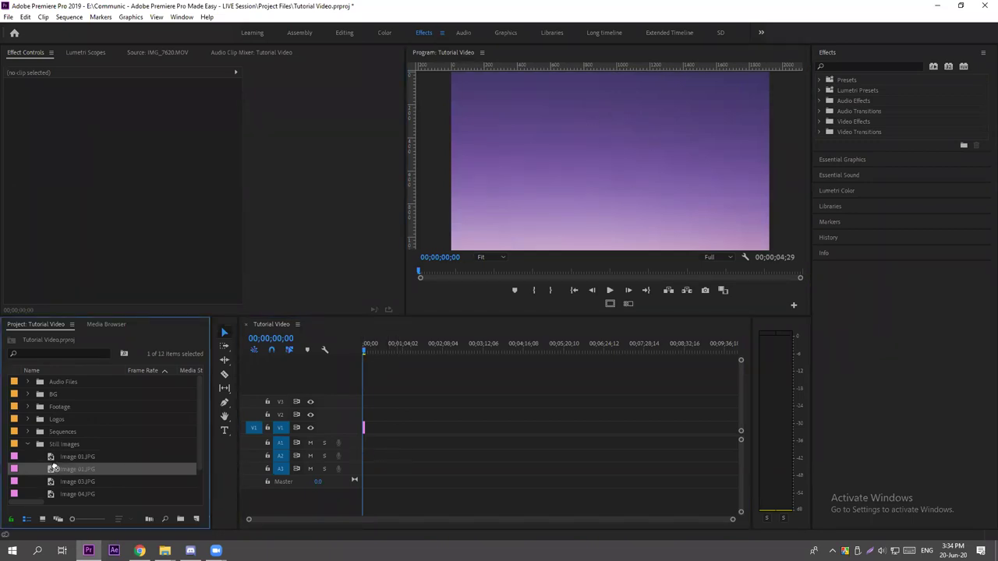
{"action": "left_click", "coordinate": [29, 449]}
{"action": "left_click", "coordinate": [27, 406]}
{"action": "left_click_drag", "start_coordinate": [78, 419], "coordinate": [368, 433]}
Scrub the sequence to preview the boat footage, parking the playhead at 00;00;11;17.
{"action": "left_click_drag", "start_coordinate": [362, 351], "coordinate": [572, 352]}
{"action": "left_click_drag", "start_coordinate": [474, 352], "coordinate": [460, 351]}
{"action": "left_click_drag", "start_coordinate": [572, 351], "coordinate": [577, 352]}
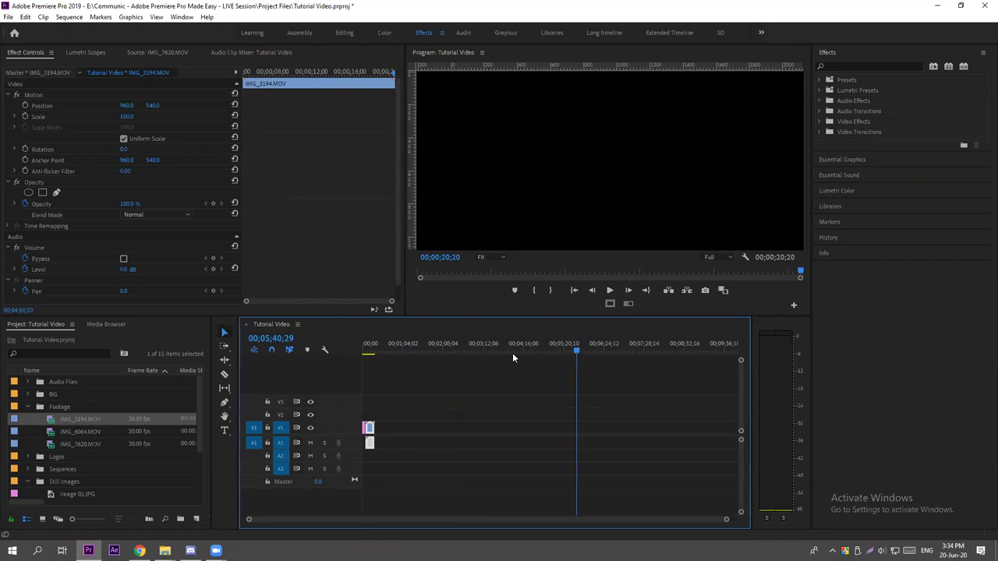
{"action": "left_click", "coordinate": [417, 352]}
{"action": "left_click", "coordinate": [611, 353]}
{"action": "left_click", "coordinate": [397, 352]}
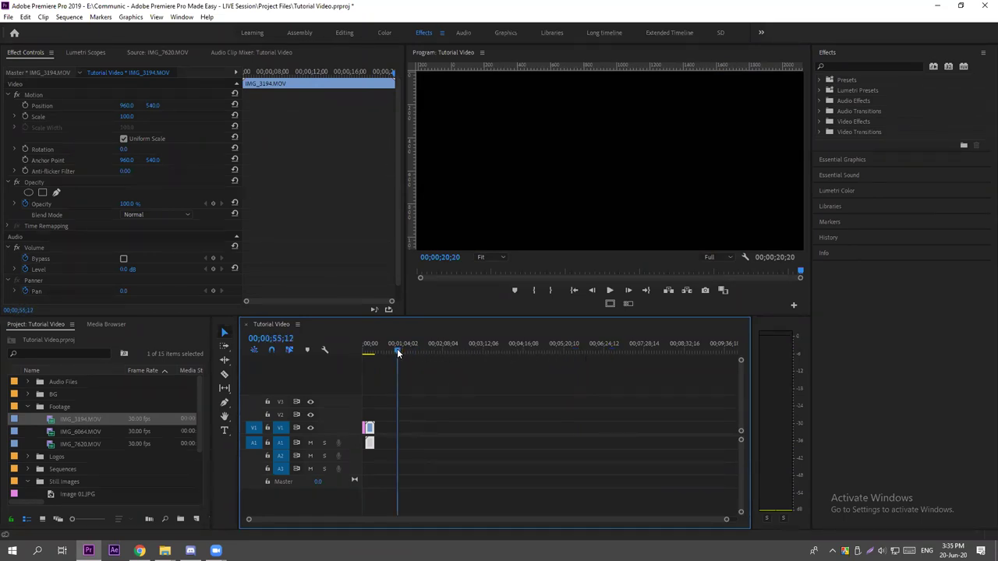
{"action": "left_click", "coordinate": [606, 353]}
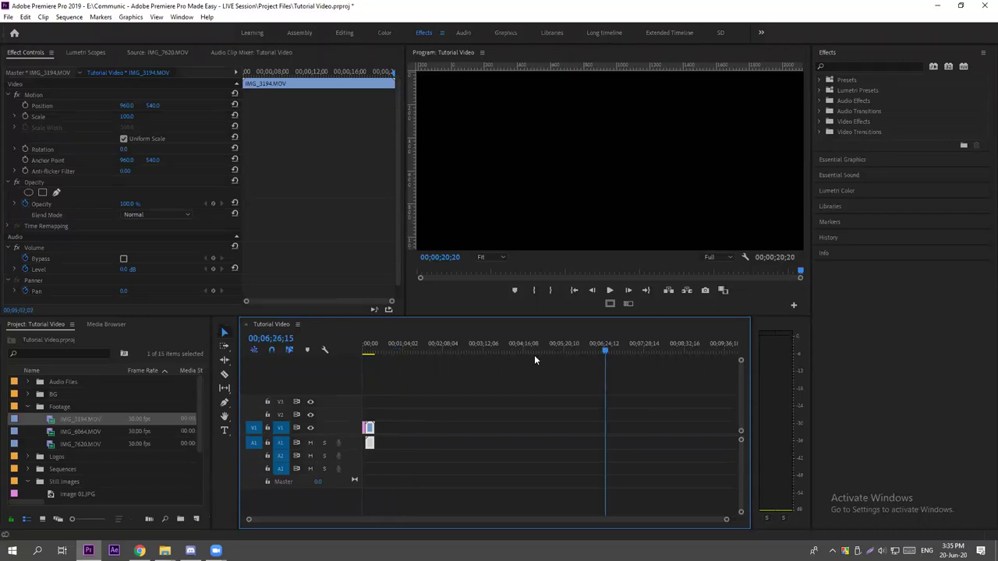
{"action": "left_click_drag", "start_coordinate": [390, 351], "coordinate": [351, 351]}
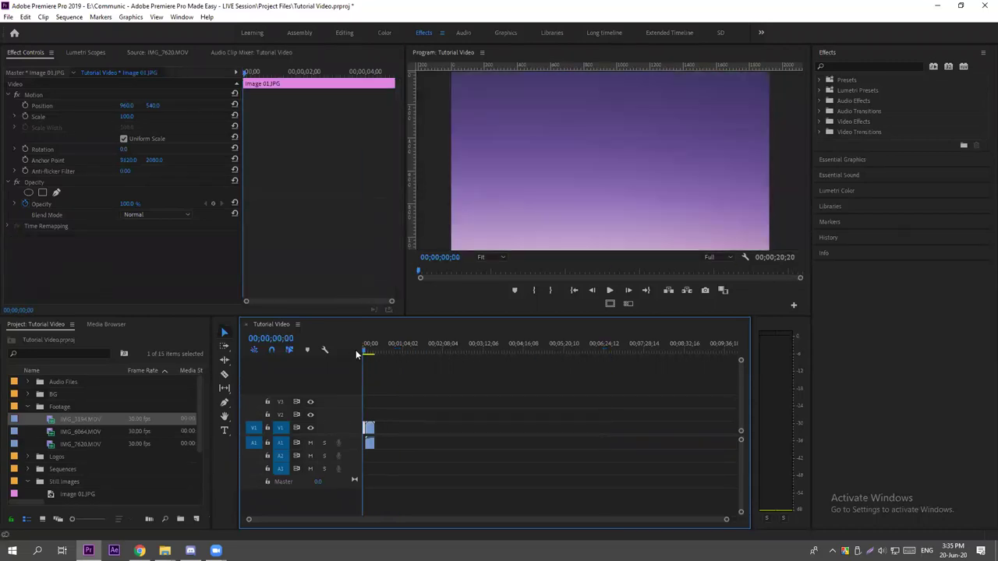
{"action": "left_click", "coordinate": [369, 353]}
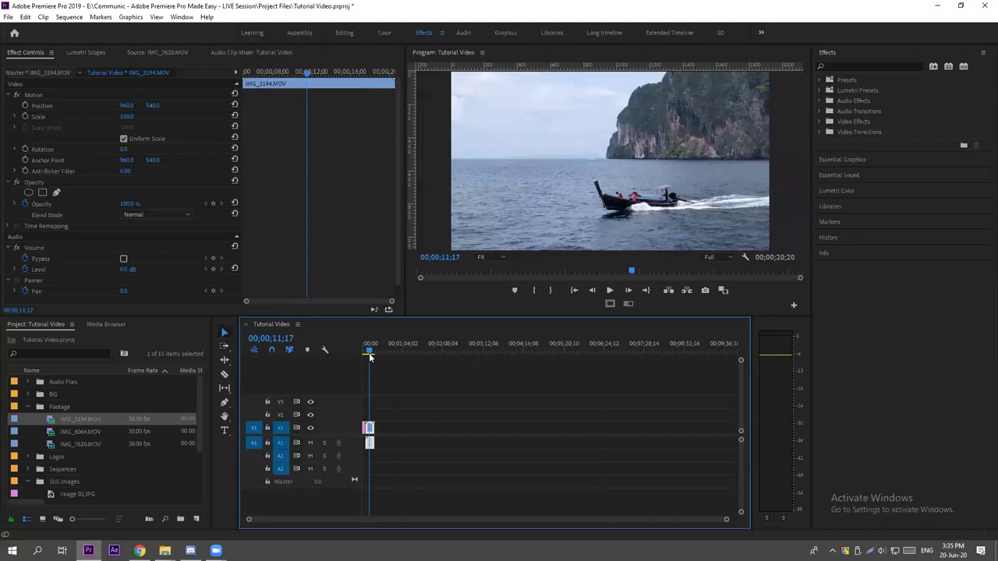
{"action": "left_click_drag", "start_coordinate": [368, 352], "coordinate": [369, 353]}
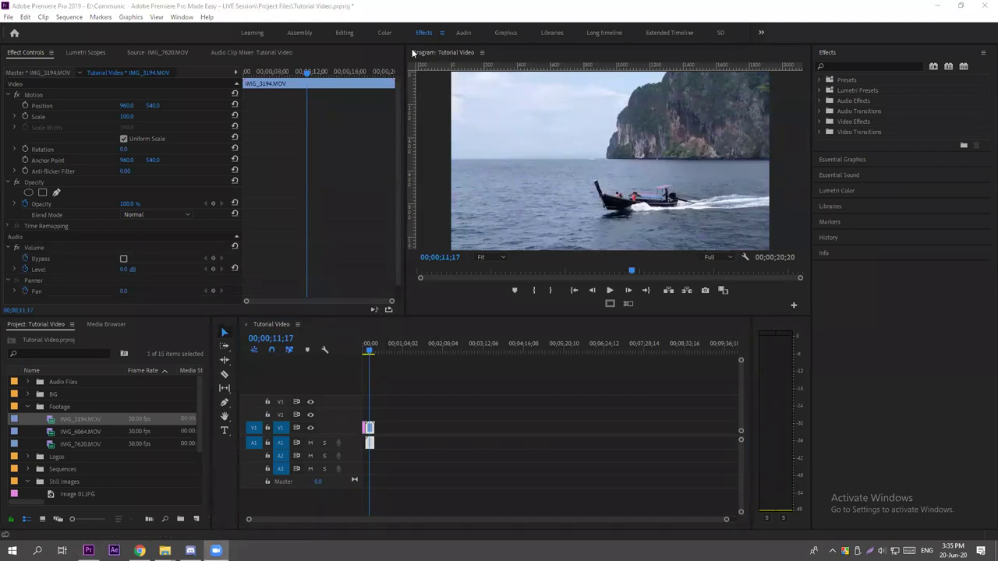
Zoom the timeline and play the sequence from the start, stopping at 00;00;09;01.
{"action": "mouse_move", "coordinate": [304, 316]}
{"action": "left_mouse_down"}
{"action": "mouse_move", "coordinate": [316, 360]}
{"action": "mouse_move", "coordinate": [328, 331]}
{"action": "mouse_move", "coordinate": [306, 314]}
{"action": "left_mouse_up"}
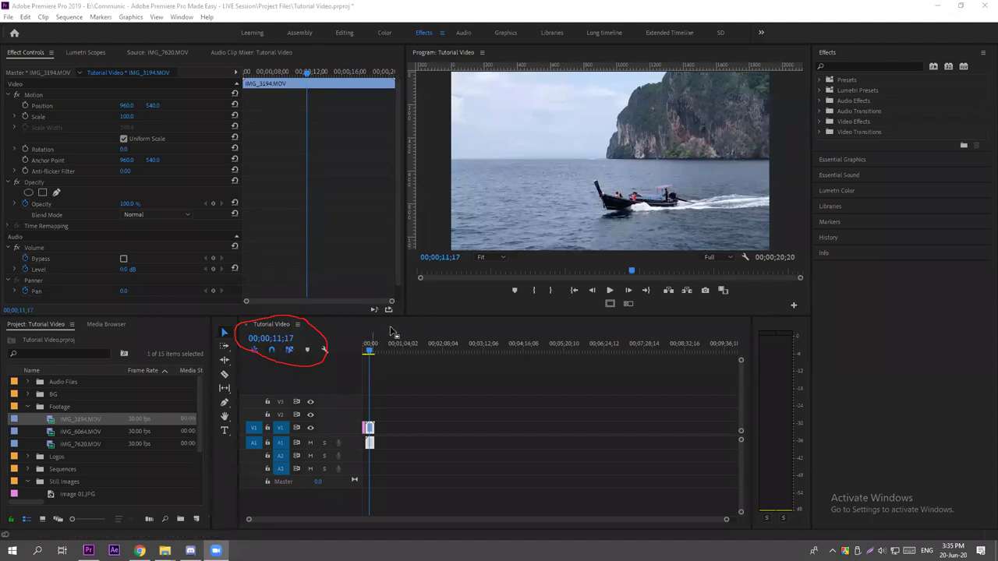
{"action": "left_click_drag", "start_coordinate": [739, 518], "coordinate": [402, 519]}
{"action": "left_click_drag", "start_coordinate": [427, 352], "coordinate": [364, 351]}
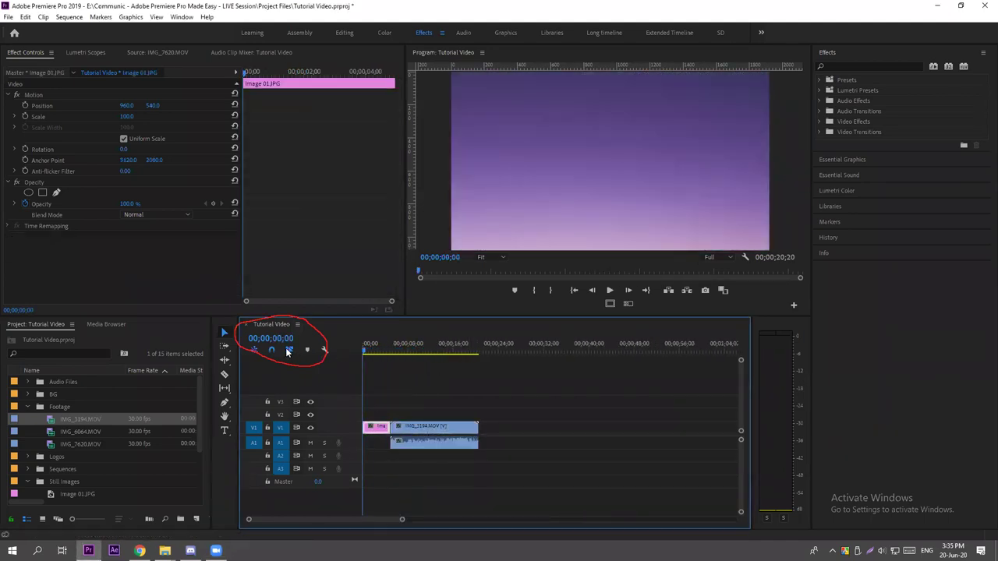
{"action": "mouse_move", "coordinate": [368, 355]}
{"action": "left_mouse_down"}
{"action": "mouse_move", "coordinate": [455, 350]}
{"action": "mouse_move", "coordinate": [360, 362]}
{"action": "left_mouse_up"}
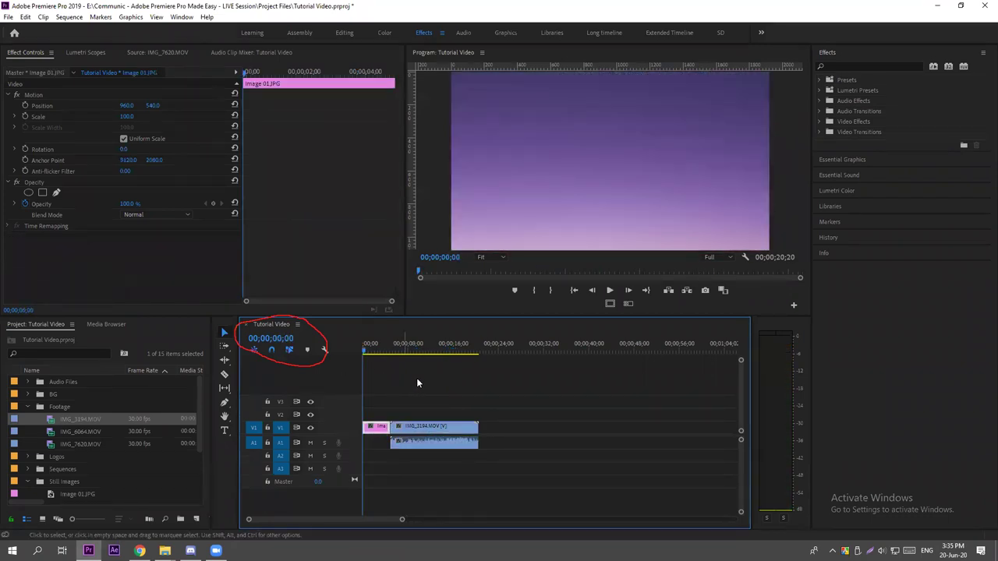
{"action": "left_click", "coordinate": [417, 377]}
{"action": "key", "text": "space"}
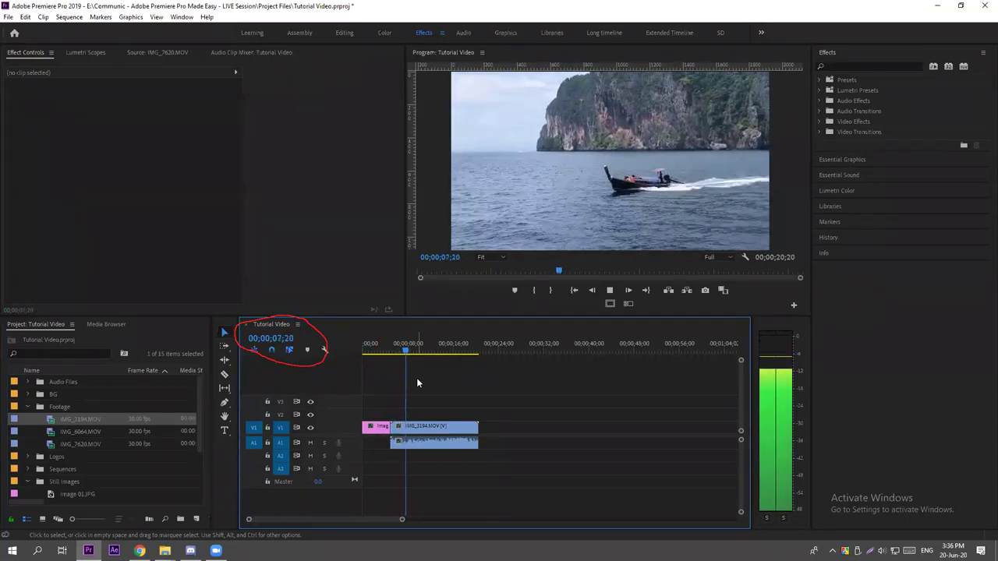
{"action": "key", "text": "space"}
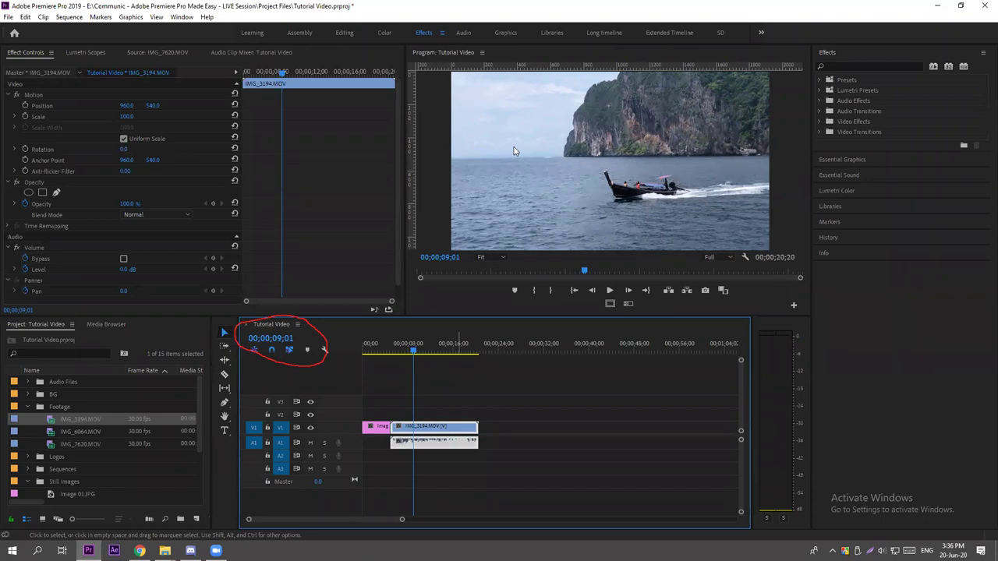
{"action": "key", "text": "Escape"}
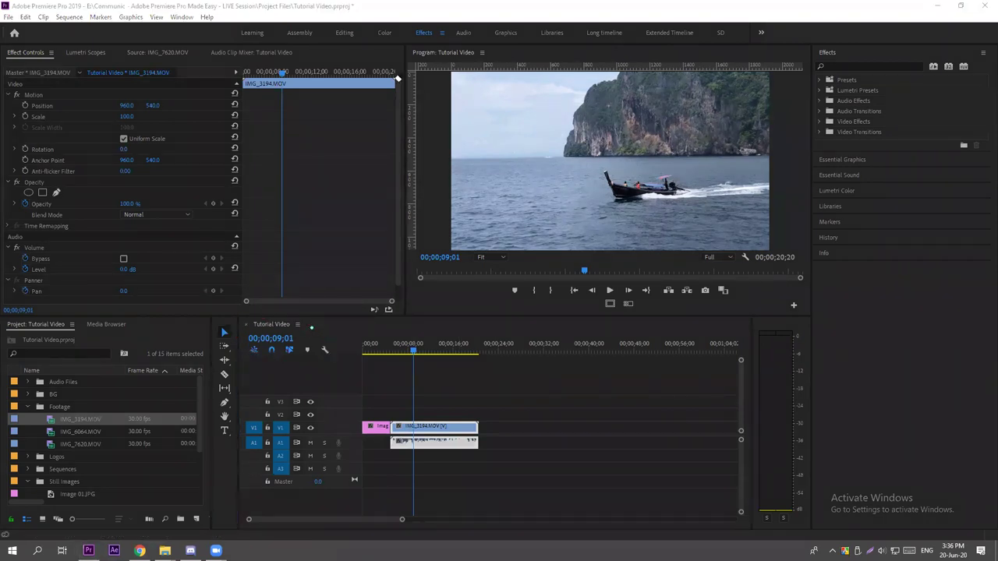
Scrub to 00;00;16;11, then undo to clear the clips from the sequence.
{"action": "left_click", "coordinate": [413, 348]}
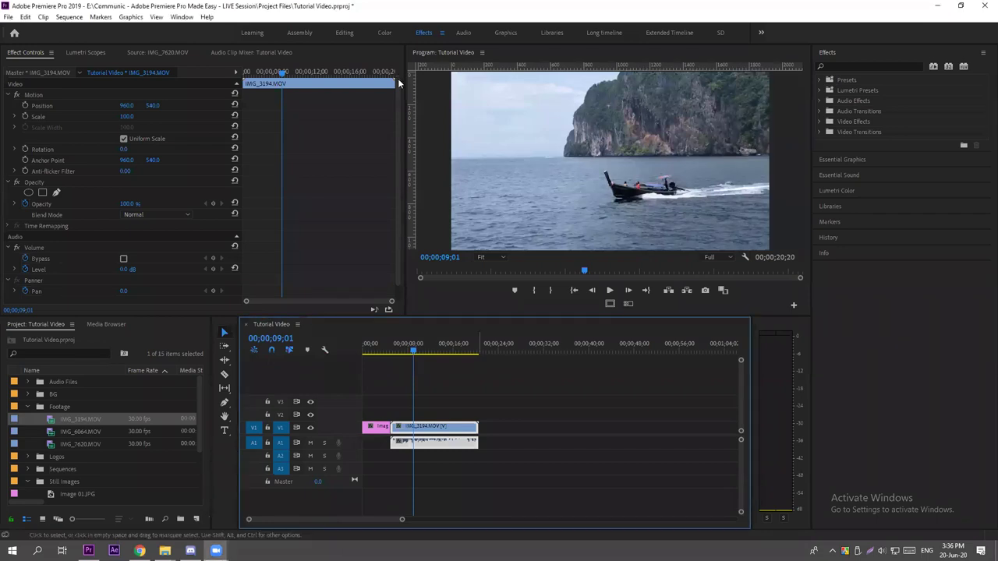
{"action": "left_click_drag", "start_coordinate": [413, 348], "coordinate": [447, 349]}
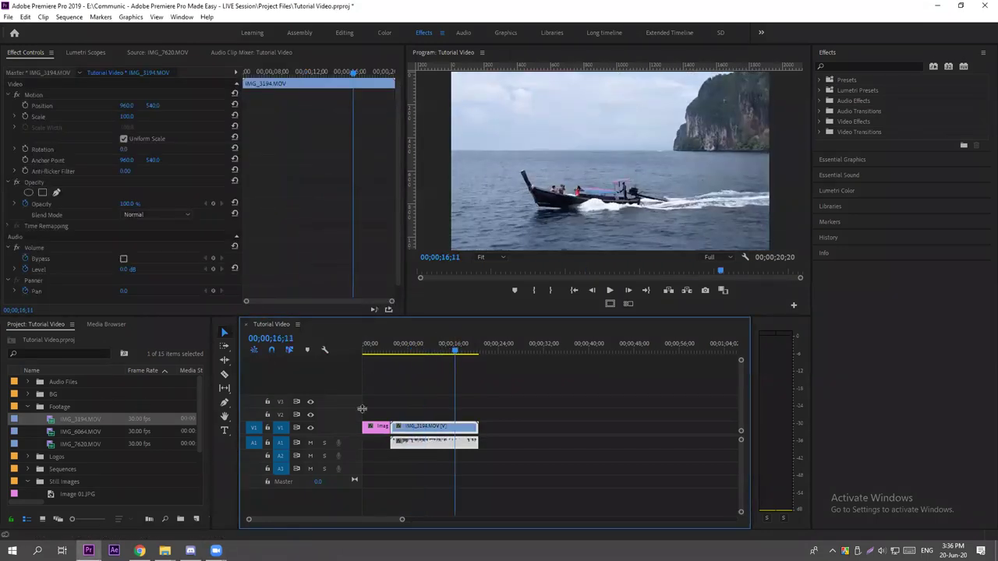
{"action": "left_click", "coordinate": [484, 400]}
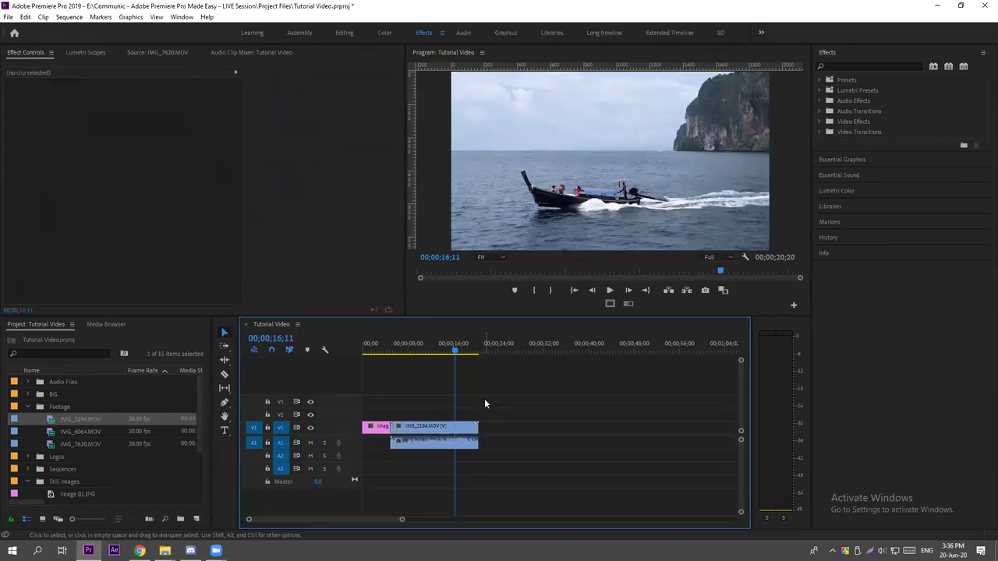
{"action": "key", "text": "ctrl+z"}
{"action": "key", "text": "ctrl+z"}
{"action": "key", "text": "ctrl+z"}
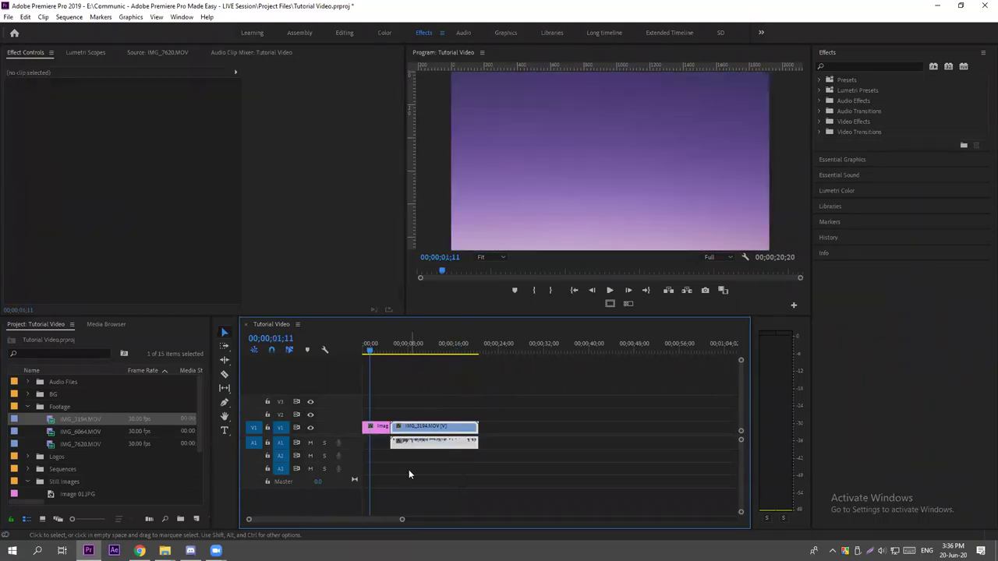
Place Image 01.JPG alone at the start of V1 and return the playhead there.
{"action": "left_click", "coordinate": [42, 429]}
{"action": "left_click", "coordinate": [27, 406]}
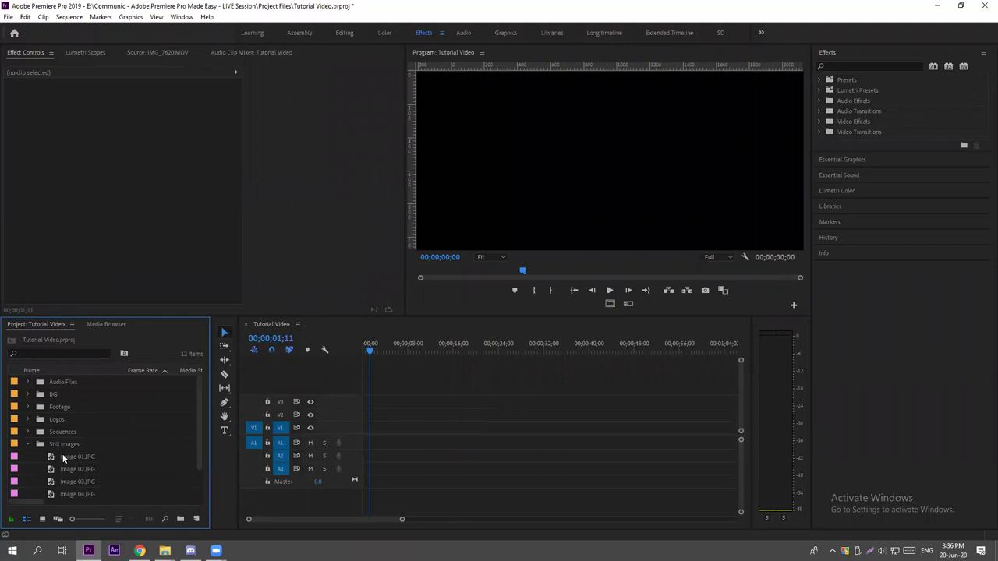
{"action": "left_click_drag", "start_coordinate": [63, 457], "coordinate": [378, 427]}
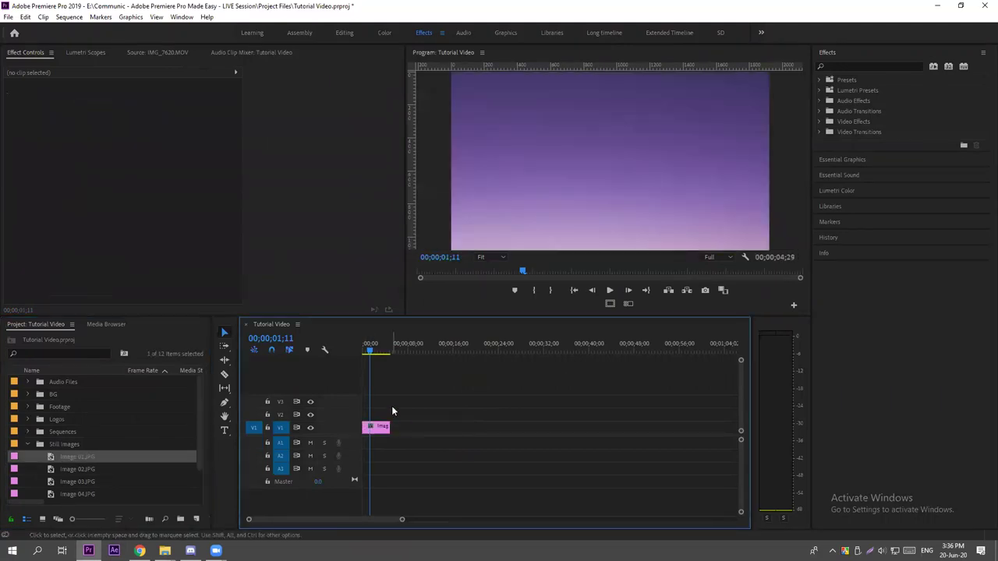
{"action": "left_click_drag", "start_coordinate": [370, 348], "coordinate": [362, 348]}
{"action": "left_click", "coordinate": [396, 403]}
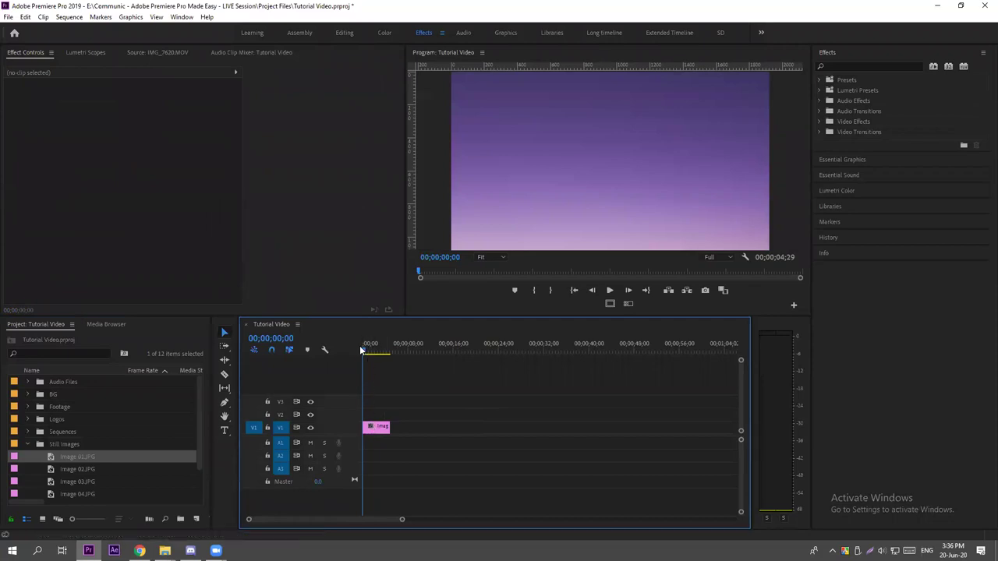
Reposition the Image 01 clip at the start of V1, then collapse the Still Images folder.
{"action": "left_click_drag", "start_coordinate": [363, 351], "coordinate": [377, 351]}
{"action": "left_click", "coordinate": [378, 427]}
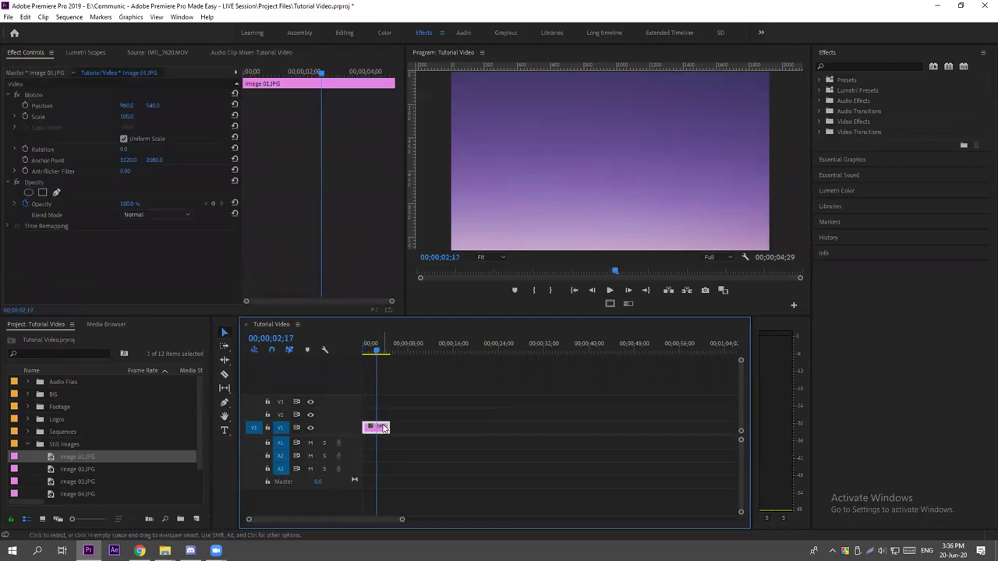
{"action": "left_click_drag", "start_coordinate": [378, 429], "coordinate": [377, 457]}
{"action": "left_click_drag", "start_coordinate": [375, 442], "coordinate": [377, 442]}
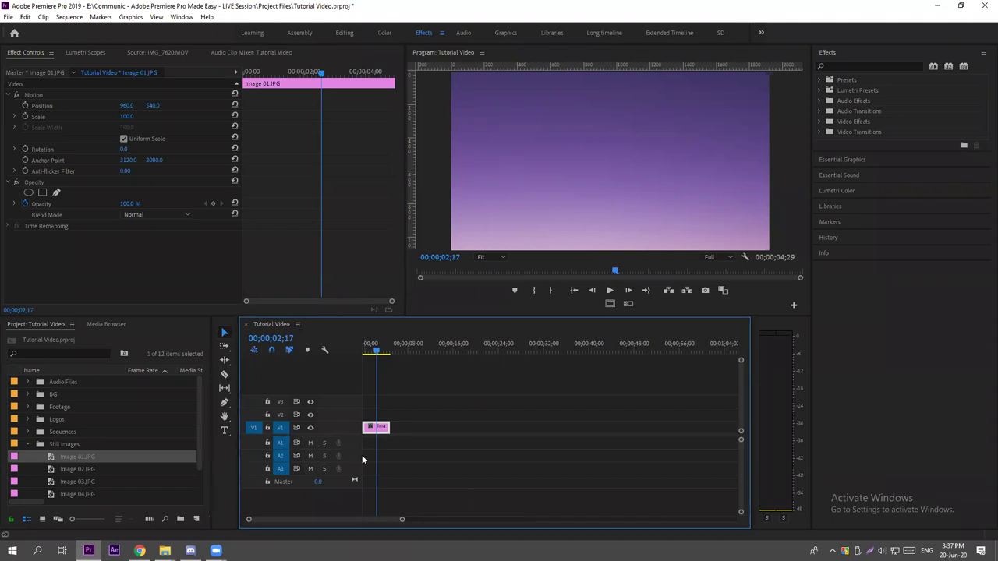
{"action": "left_click", "coordinate": [516, 426]}
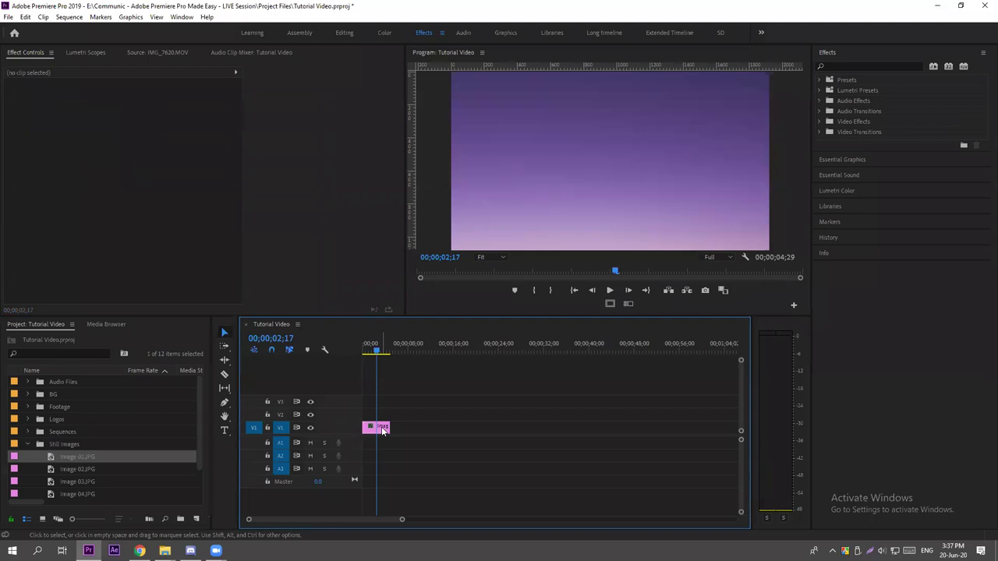
{"action": "left_click_drag", "start_coordinate": [381, 427], "coordinate": [382, 446]}
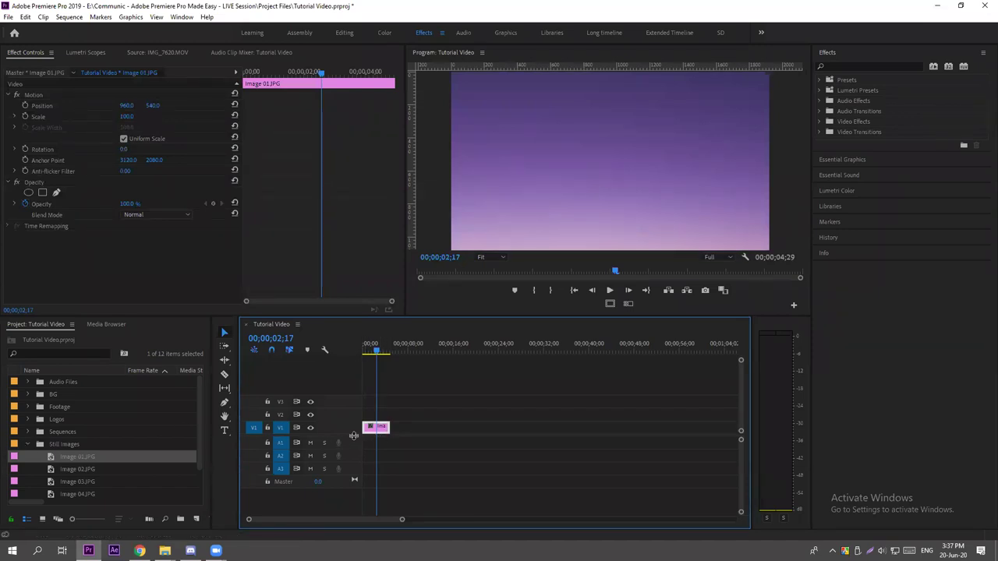
{"action": "left_click_drag", "start_coordinate": [379, 351], "coordinate": [375, 355]}
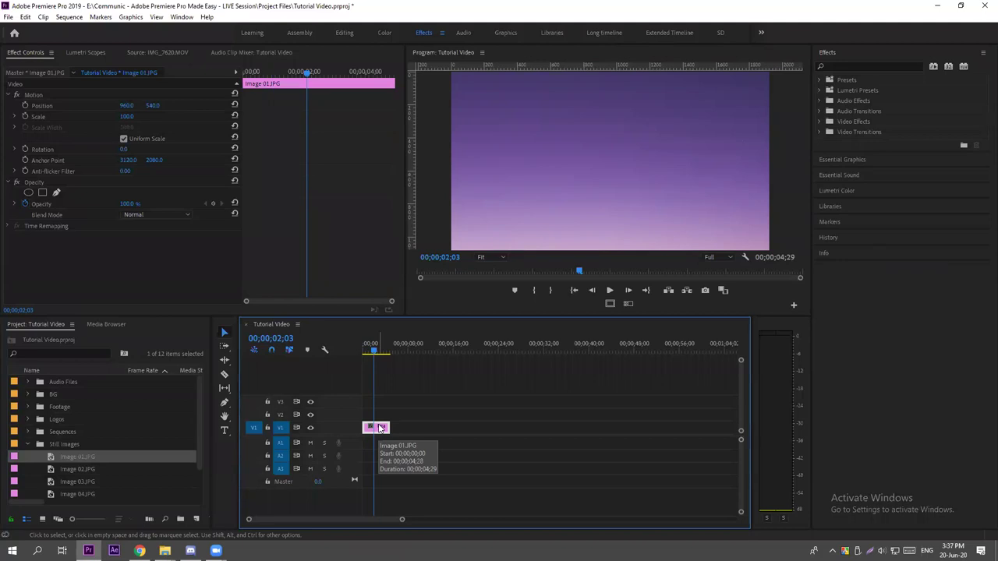
{"action": "left_click", "coordinate": [420, 404]}
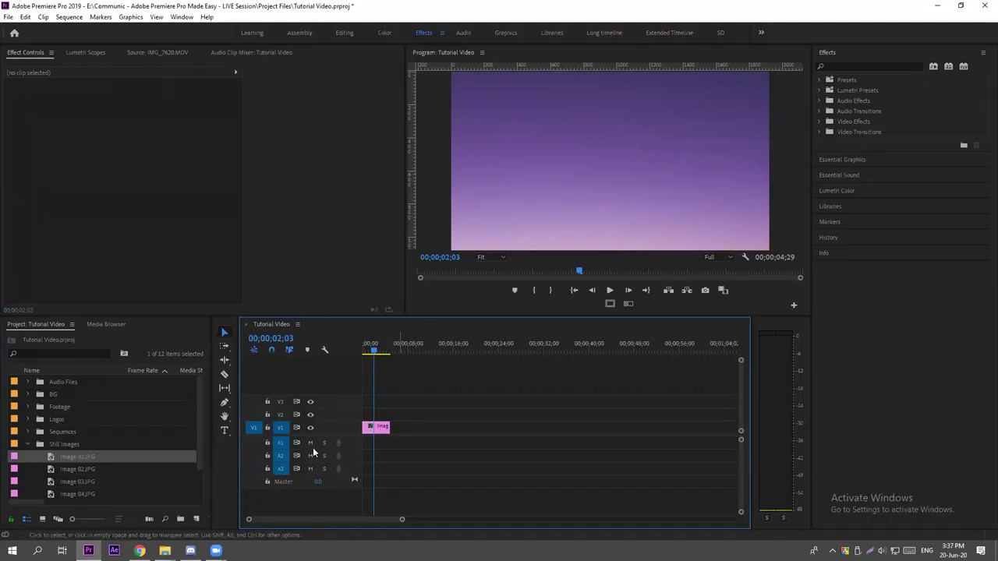
{"action": "left_click", "coordinate": [29, 444]}
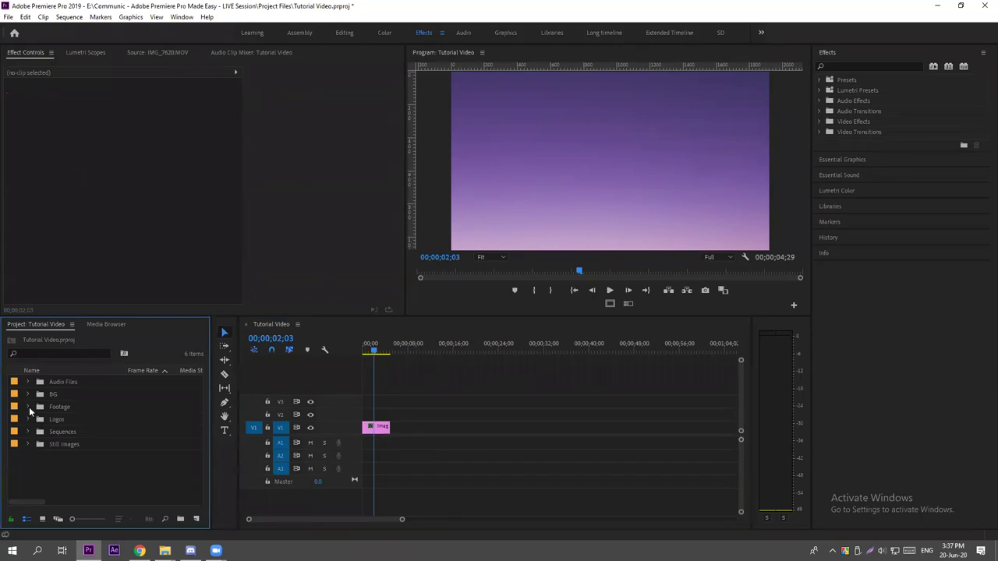
Add IMG_3194.MOV to V1 after Image 01.JPG and scrub to 00;00;13;10.
{"action": "left_click", "coordinate": [28, 407]}
{"action": "left_click_drag", "start_coordinate": [48, 417], "coordinate": [399, 425]}
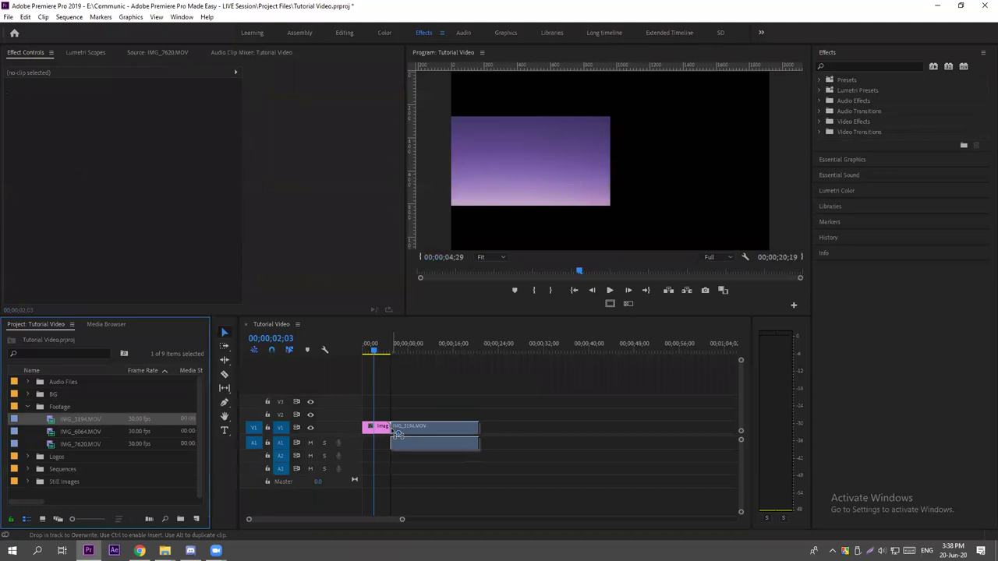
{"action": "left_click_drag", "start_coordinate": [381, 350], "coordinate": [405, 350]}
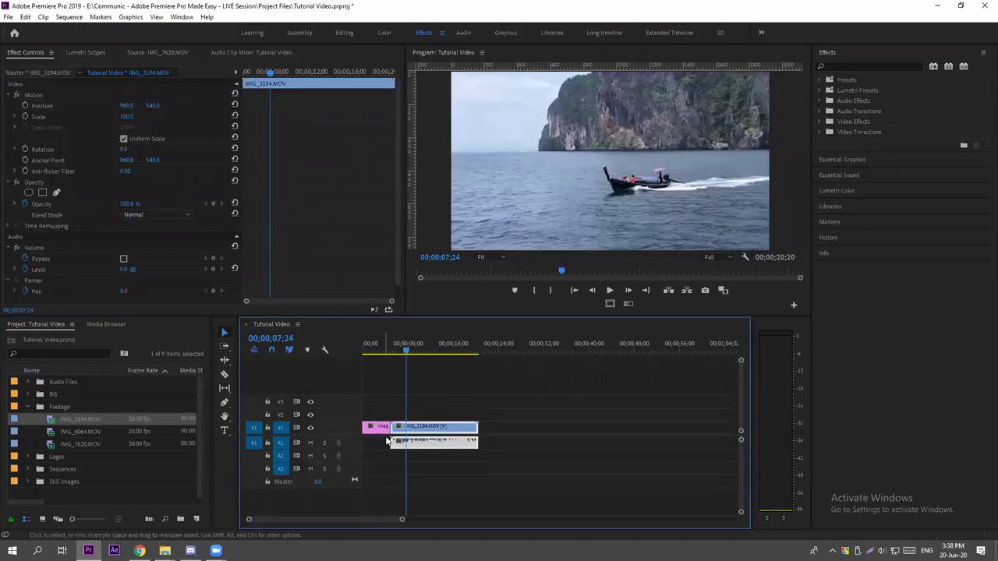
{"action": "left_click", "coordinate": [469, 399]}
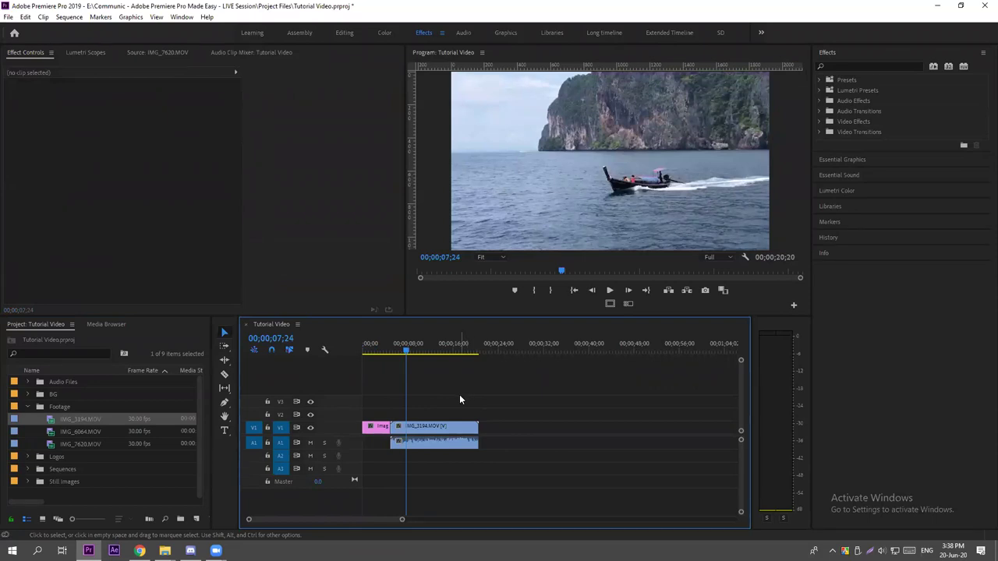
{"action": "left_click", "coordinate": [425, 428]}
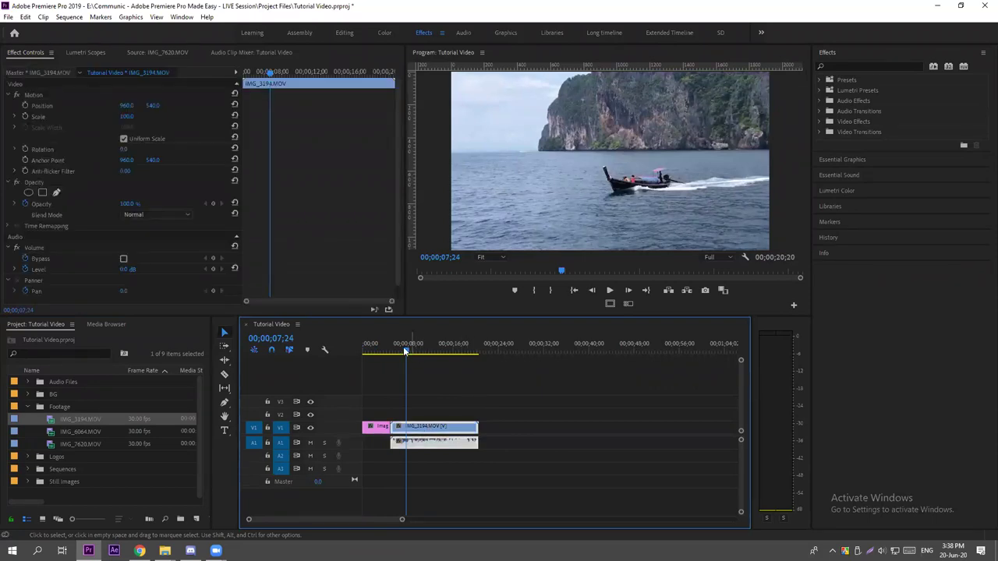
{"action": "left_click_drag", "start_coordinate": [406, 352], "coordinate": [437, 352]}
Zoom the timeline to show the whole boat clip and select it on V1.
{"action": "left_click", "coordinate": [476, 392]}
{"action": "left_click", "coordinate": [449, 448]}
{"action": "left_click", "coordinate": [428, 468]}
{"action": "scroll", "coordinate": [428, 466], "scroll_direction": "up", "scroll_amount": 6}
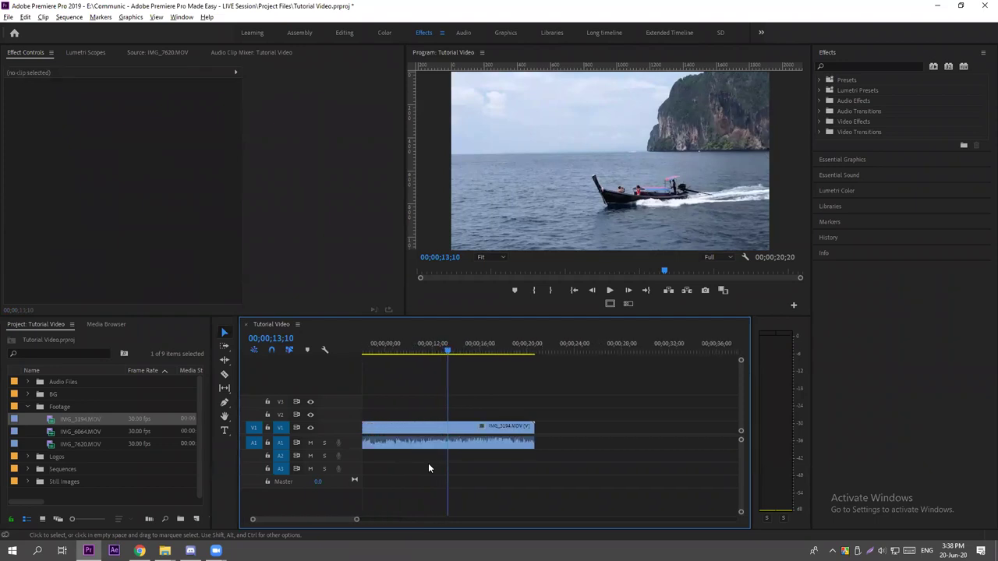
{"action": "mouse_move", "coordinate": [296, 520]}
{"action": "left_mouse_down"}
{"action": "mouse_move", "coordinate": [284, 516]}
{"action": "mouse_move", "coordinate": [304, 518]}
{"action": "left_mouse_up"}
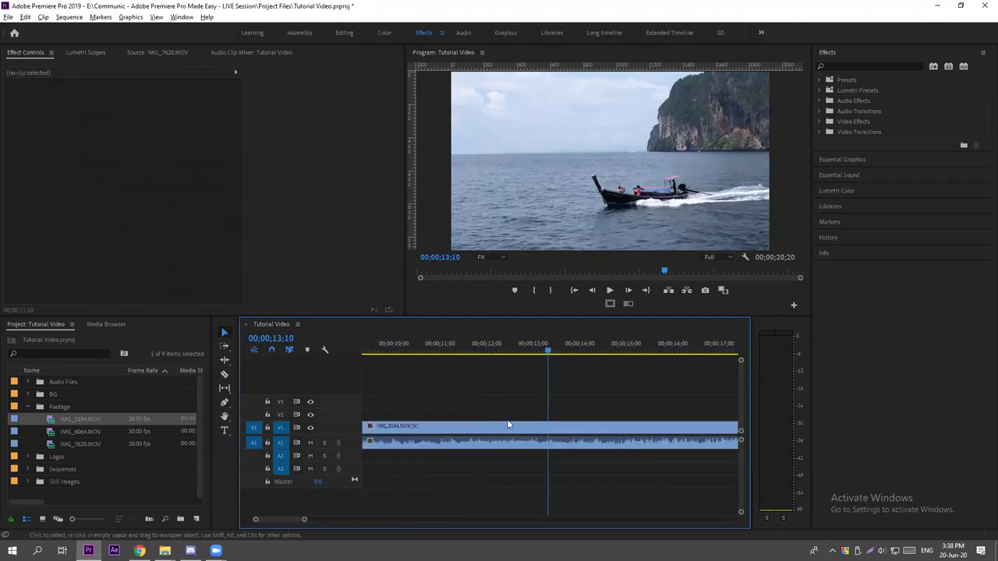
{"action": "left_click_drag", "start_coordinate": [529, 353], "coordinate": [468, 354]}
{"action": "left_click", "coordinate": [490, 397]}
{"action": "left_click", "coordinate": [497, 433]}
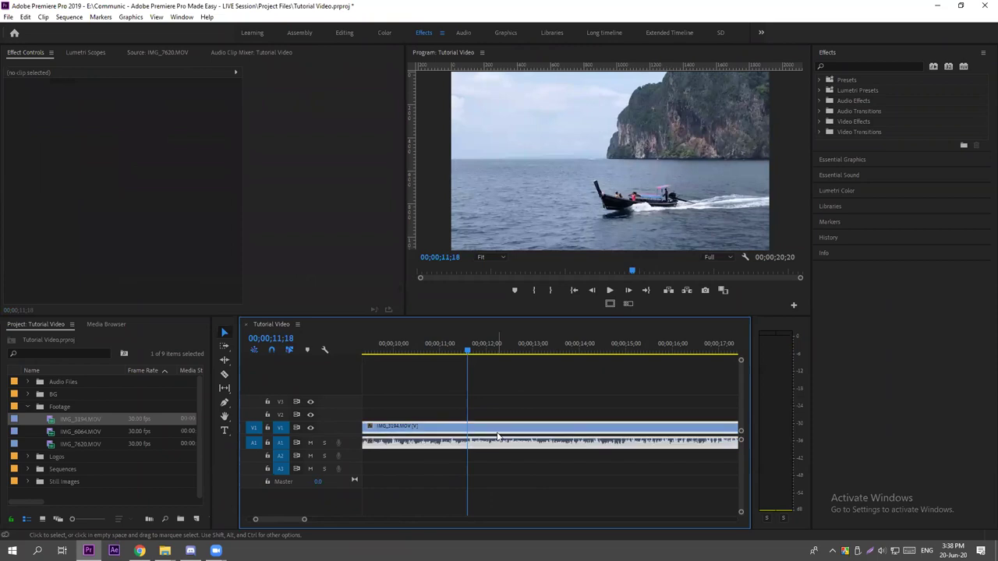
{"action": "left_click", "coordinate": [491, 453]}
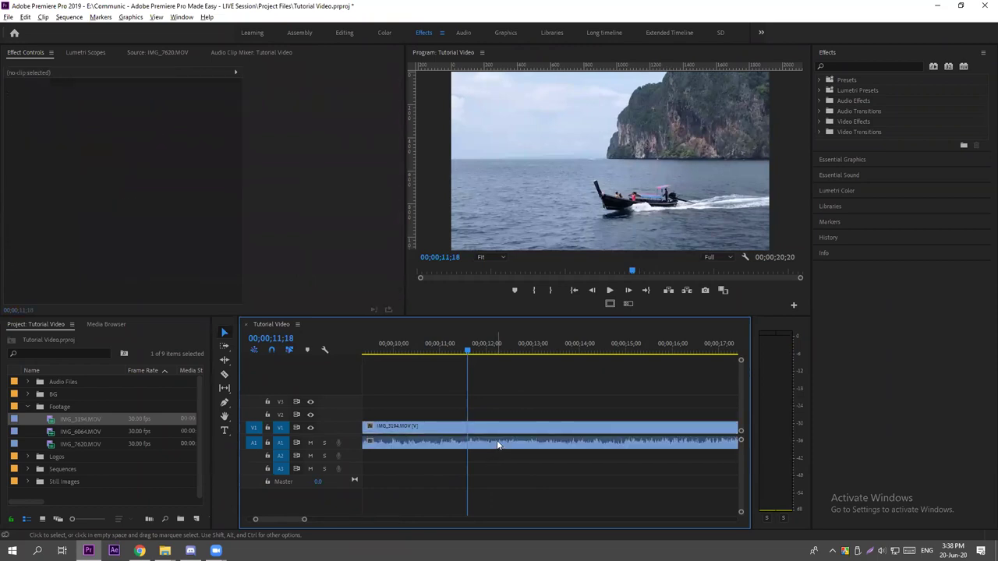
{"action": "scroll", "coordinate": [497, 444], "scroll_direction": "down", "scroll_amount": 5}
{"action": "scroll", "coordinate": [393, 448], "scroll_direction": "down", "scroll_amount": 2}
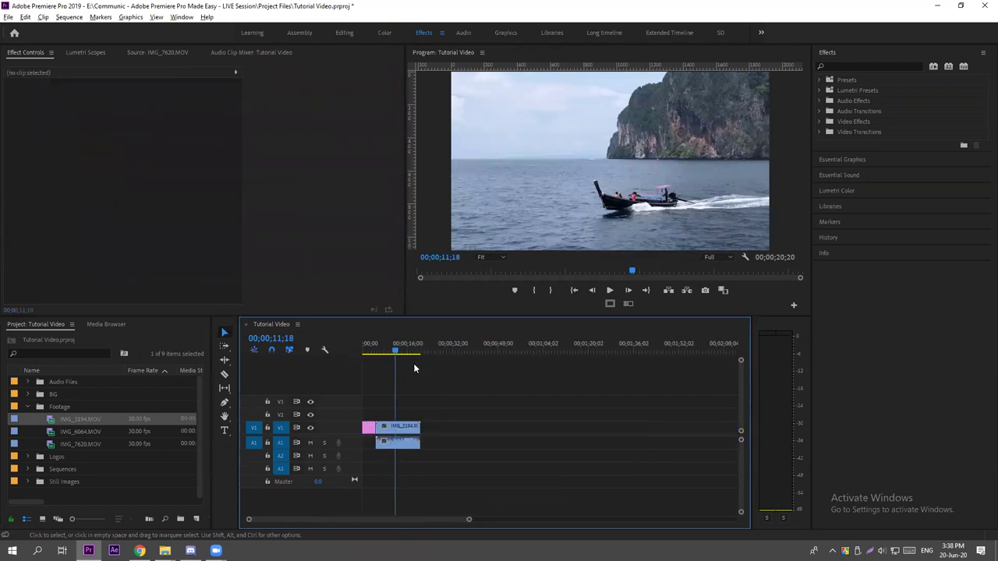
{"action": "left_click", "coordinate": [421, 353]}
Add the first music track from the Audio Files bin to A1 after the boat clip.
{"action": "left_click", "coordinate": [28, 382]}
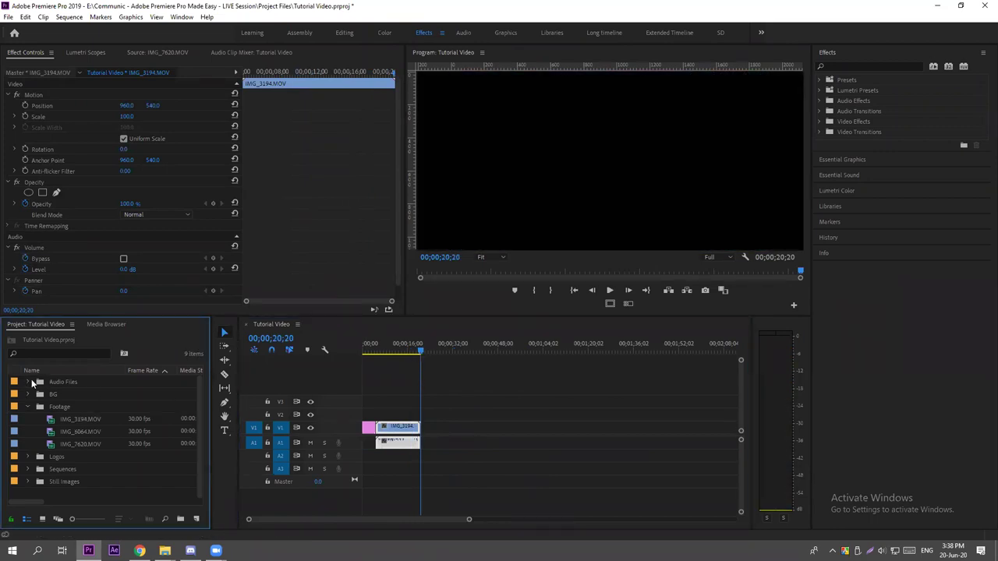
{"action": "left_click", "coordinate": [32, 382]}
{"action": "left_click_drag", "start_coordinate": [156, 394], "coordinate": [430, 443]}
{"action": "mouse_move", "coordinate": [428, 348]}
{"action": "left_mouse_down"}
{"action": "mouse_move", "coordinate": [488, 345]}
{"action": "mouse_move", "coordinate": [408, 347]}
{"action": "left_mouse_up"}
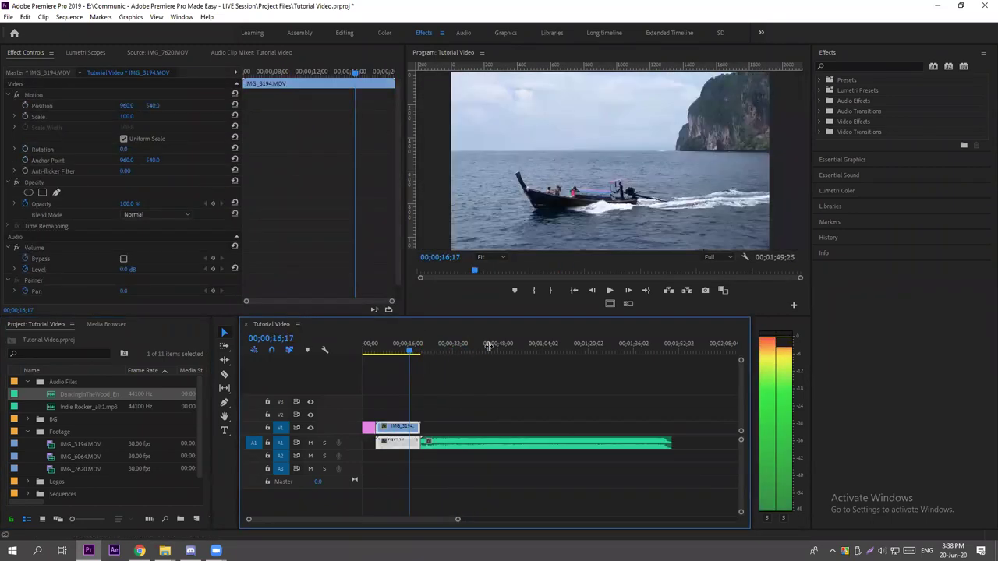
{"action": "left_click", "coordinate": [478, 383]}
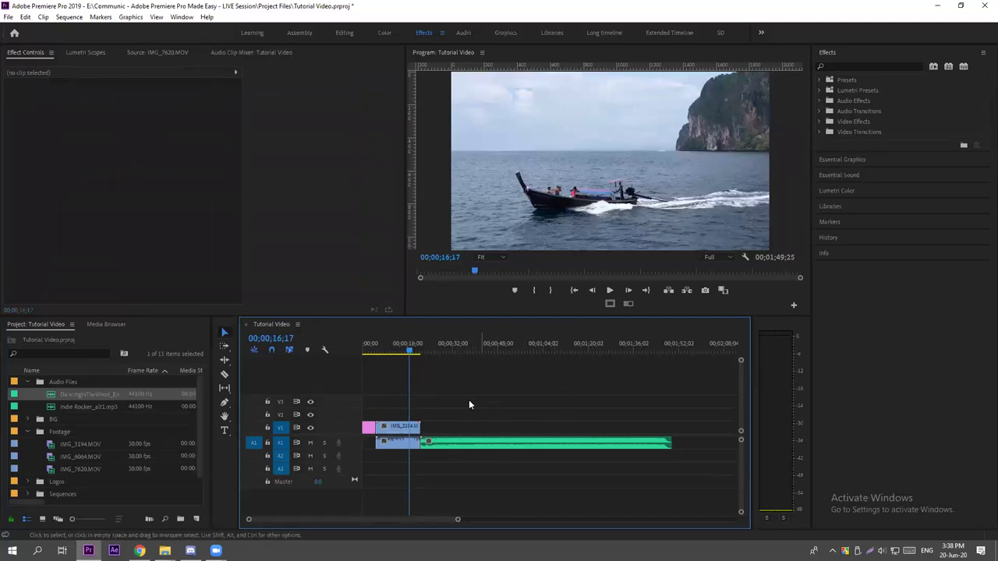
Marquee-select every clip, delete them, and return the playhead to 00;00;00;00.
{"action": "left_click_drag", "start_coordinate": [566, 393], "coordinate": [354, 454]}
{"action": "left_click", "coordinate": [546, 455]}
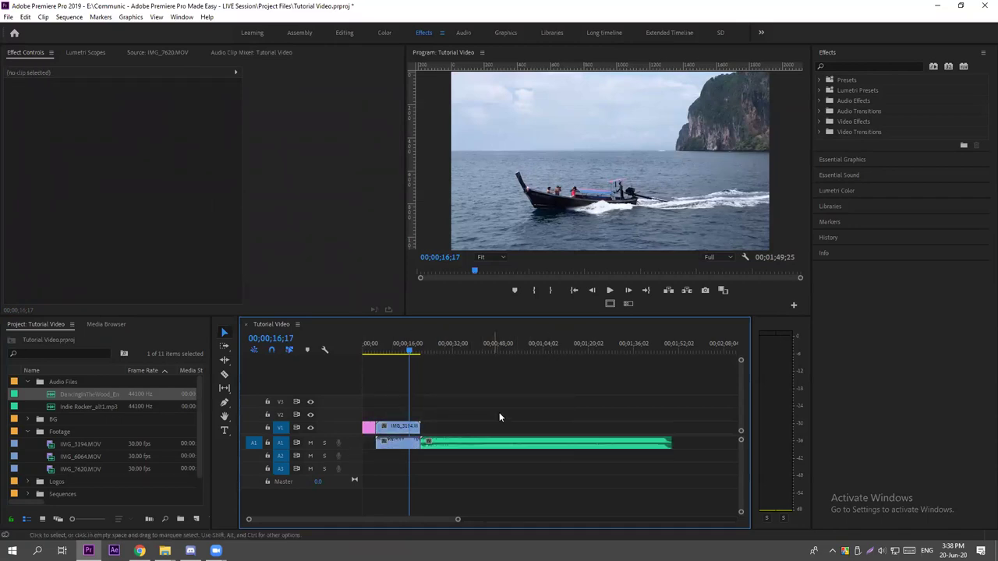
{"action": "left_click", "coordinate": [569, 152]}
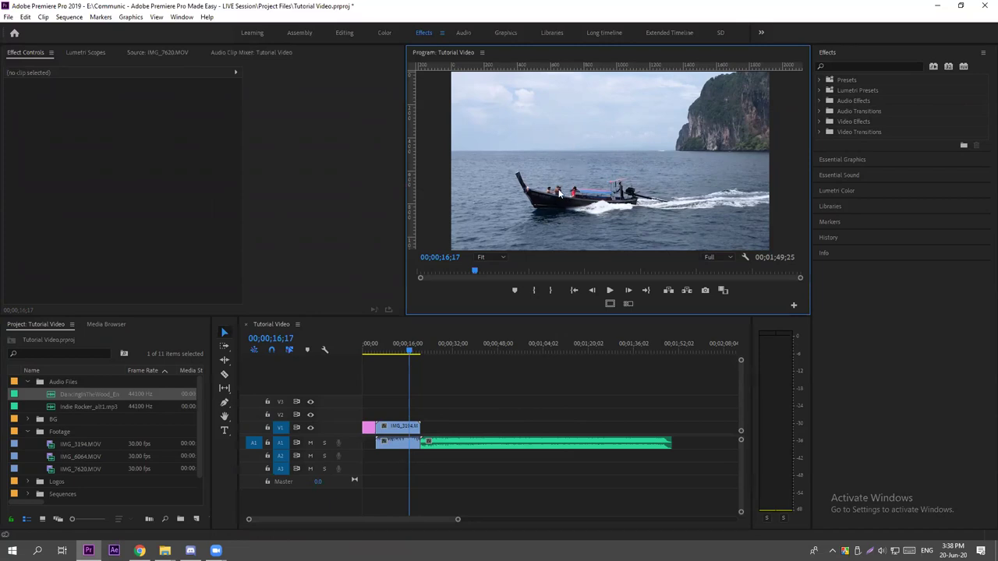
{"action": "left_click", "coordinate": [456, 446]}
{"action": "left_click_drag", "start_coordinate": [554, 388], "coordinate": [346, 503]}
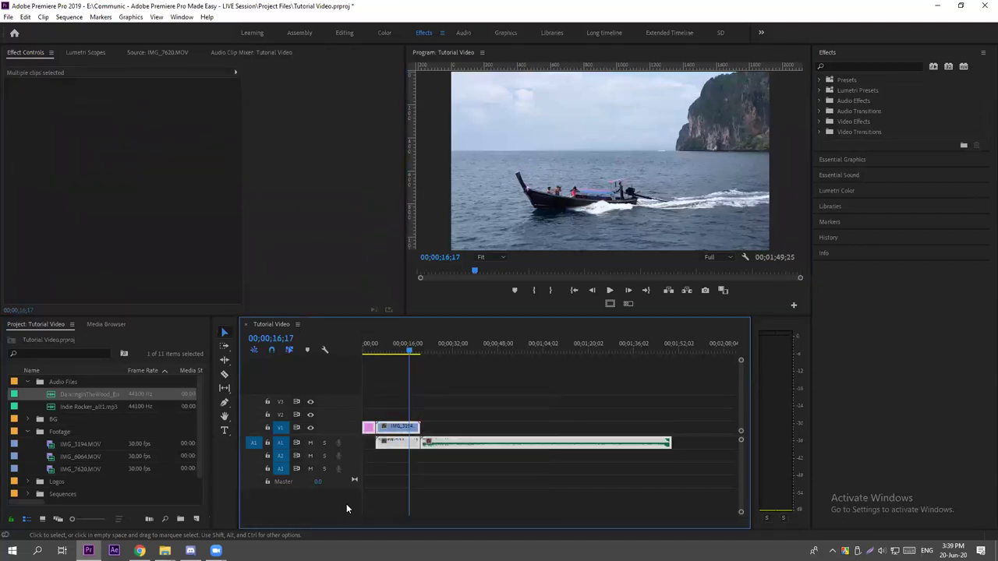
{"action": "key", "text": "Delete"}
{"action": "left_click_drag", "start_coordinate": [407, 351], "coordinate": [348, 372]}
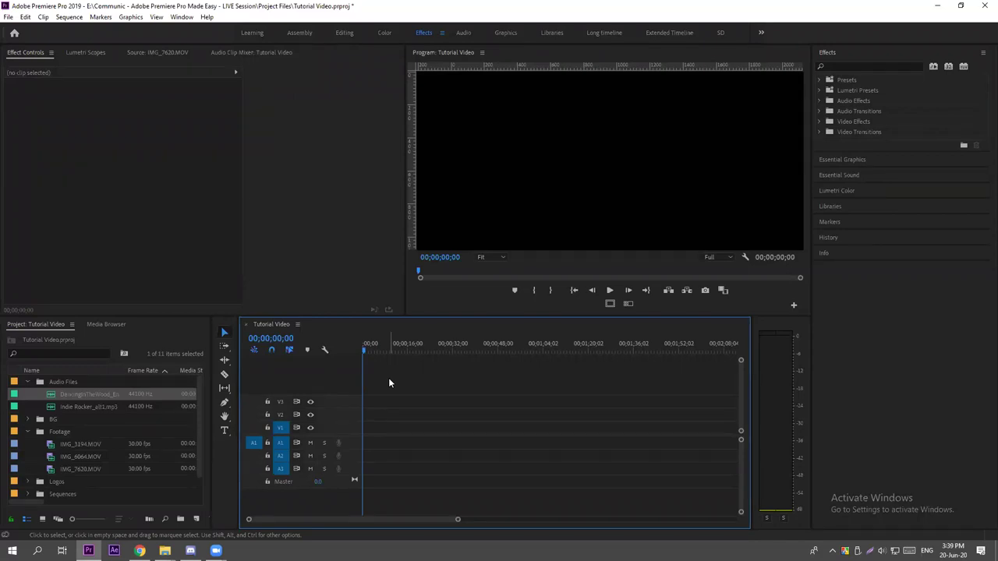
Collapse the Audio Files and Footage bins and start a new sequence with Ctrl+N.
{"action": "left_click", "coordinate": [28, 382]}
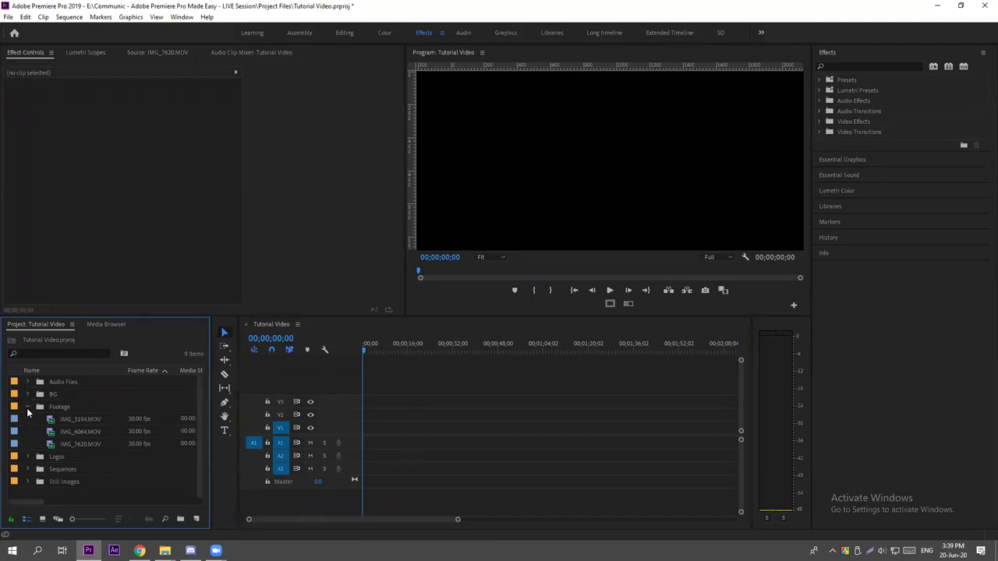
{"action": "left_click", "coordinate": [28, 407]}
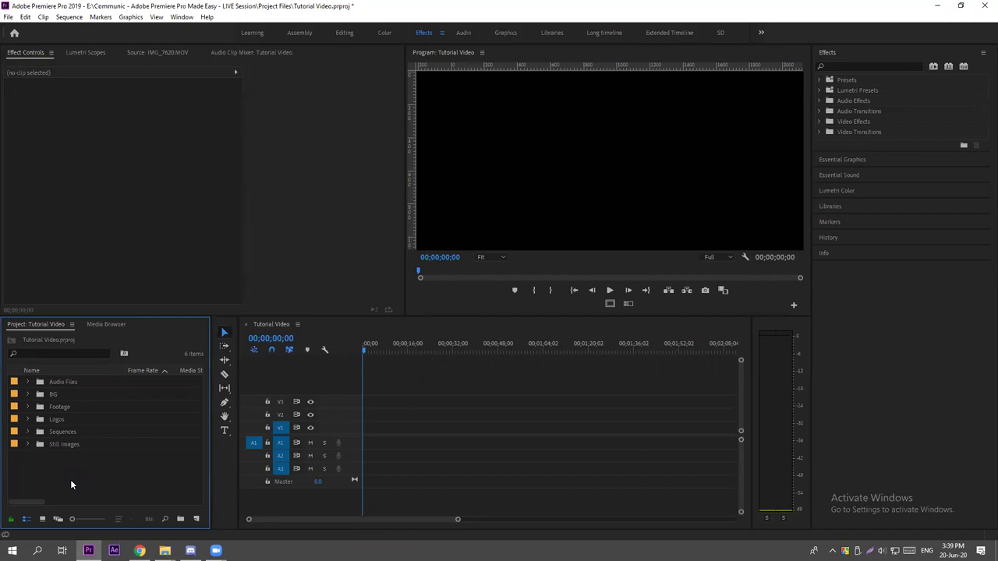
{"action": "right_click", "coordinate": [70, 480]}
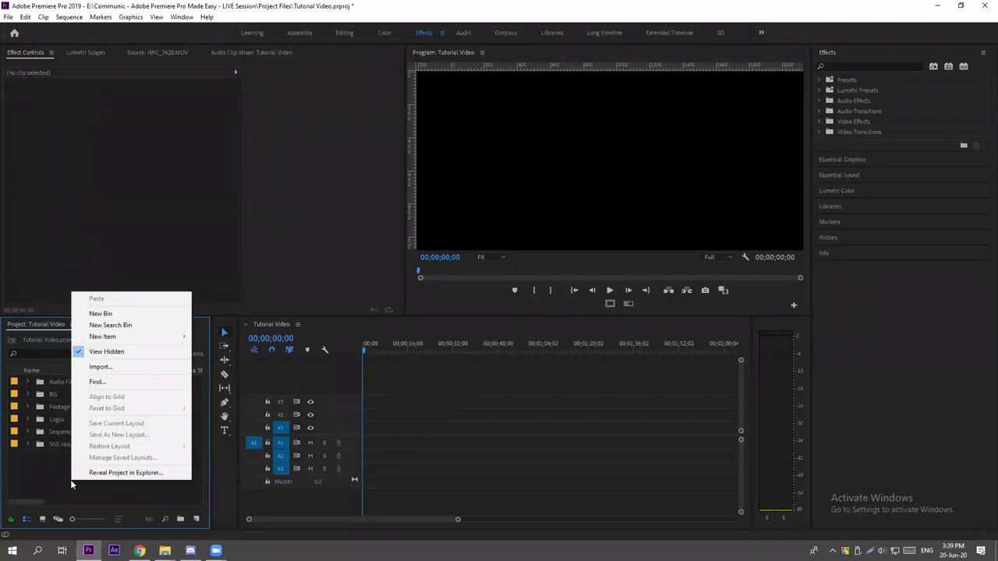
{"action": "mouse_move", "coordinate": [99, 341]}
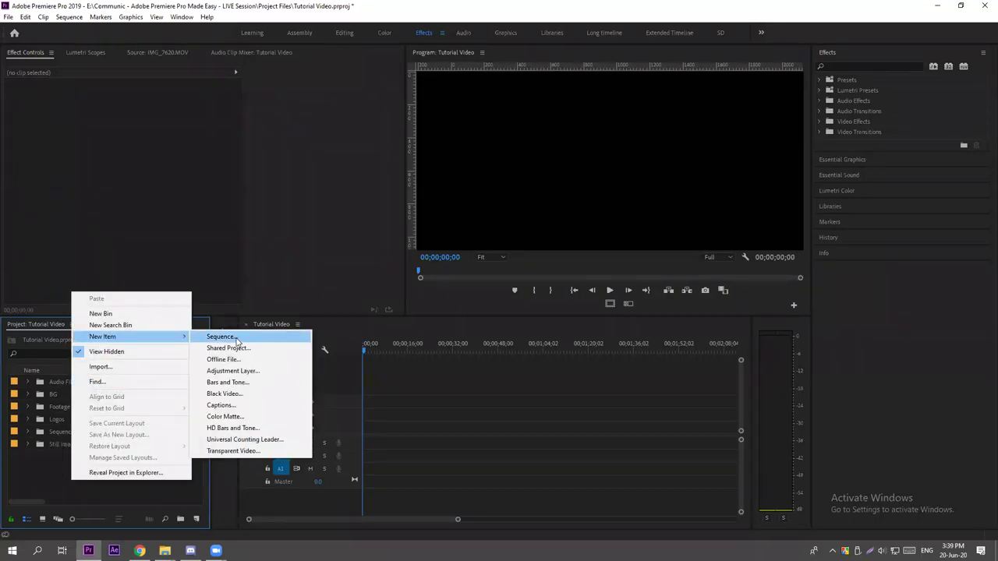
{"action": "left_click", "coordinate": [34, 483]}
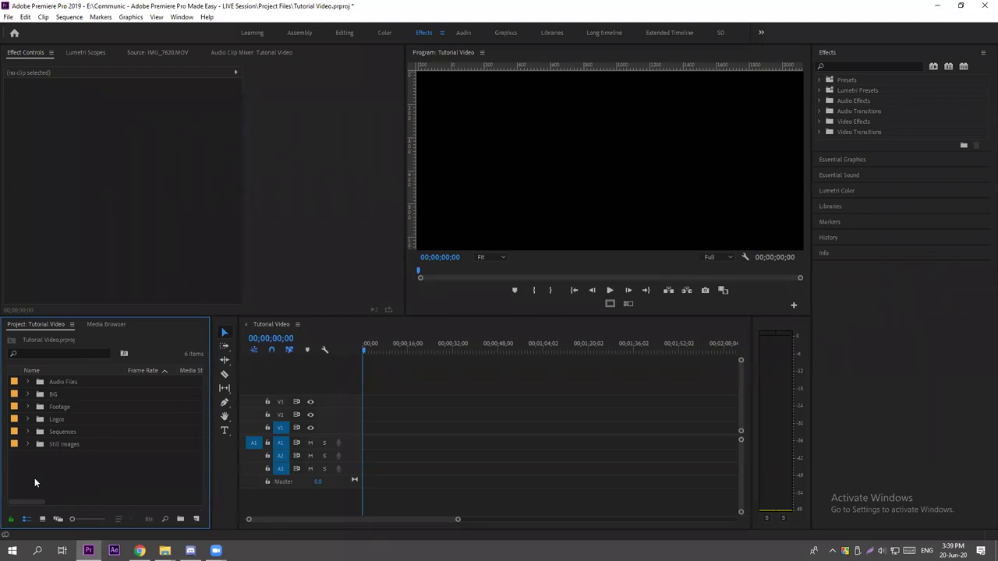
{"action": "key", "text": "ctrl+n"}
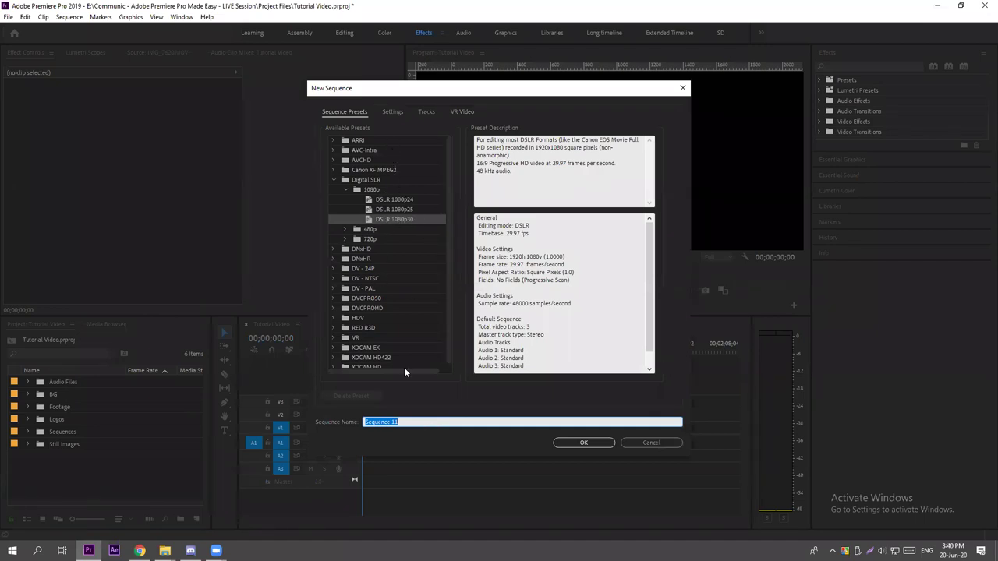
Name the new sequence 'Mobile View'.
{"action": "left_click", "coordinate": [401, 422]}
{"action": "key", "text": "ctrl+a"}
{"action": "key", "text": "BackSpace"}
{"action": "type", "text": "Mobile View"}
Set the sequence frame size to 1080 horizontal by 1920 vertical.
{"action": "left_click", "coordinate": [393, 113]}
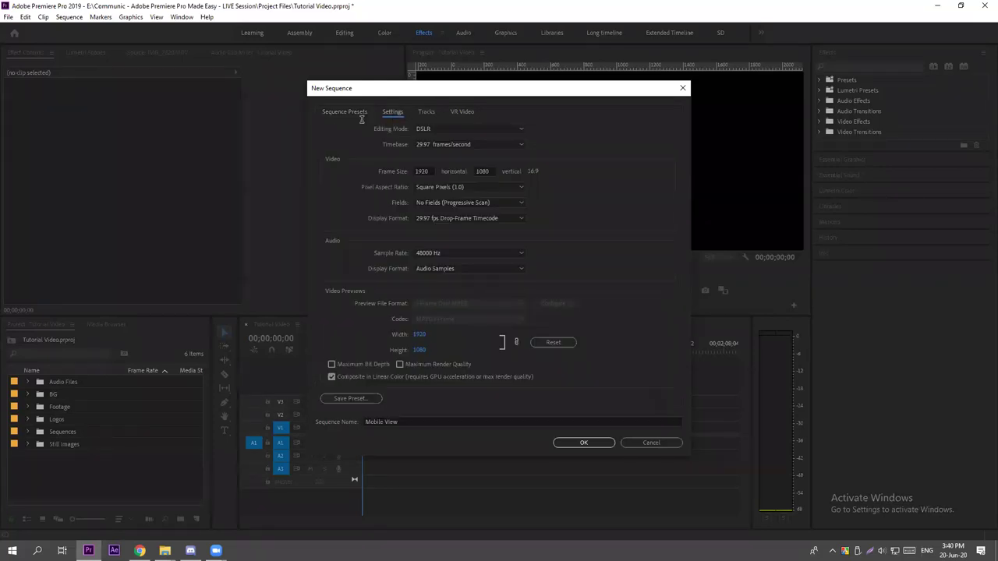
{"action": "left_click", "coordinate": [428, 167]}
{"action": "left_click", "coordinate": [507, 160]}
{"action": "left_click", "coordinate": [422, 172]}
{"action": "type", "text": "1080"}
{"action": "left_click", "coordinate": [484, 172]}
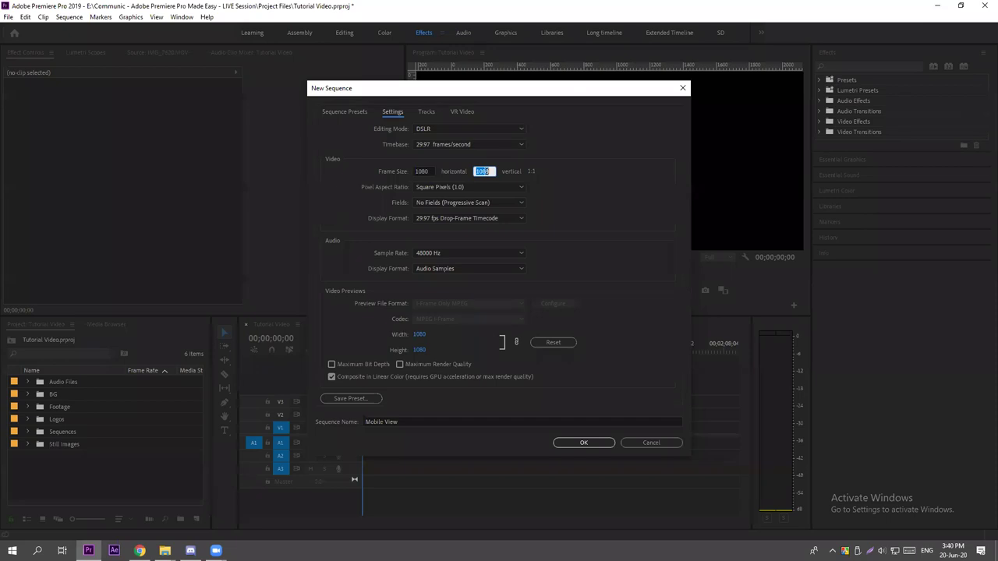
{"action": "type", "text": "1920"}
{"action": "left_click", "coordinate": [578, 166]}
{"action": "left_click", "coordinate": [422, 171]}
{"action": "left_click", "coordinate": [484, 171]}
{"action": "left_click", "coordinate": [509, 171]}
Create the Mobile View sequence and select the Mobile View Sequence still in the Still Images bin.
{"action": "left_click", "coordinate": [584, 443]}
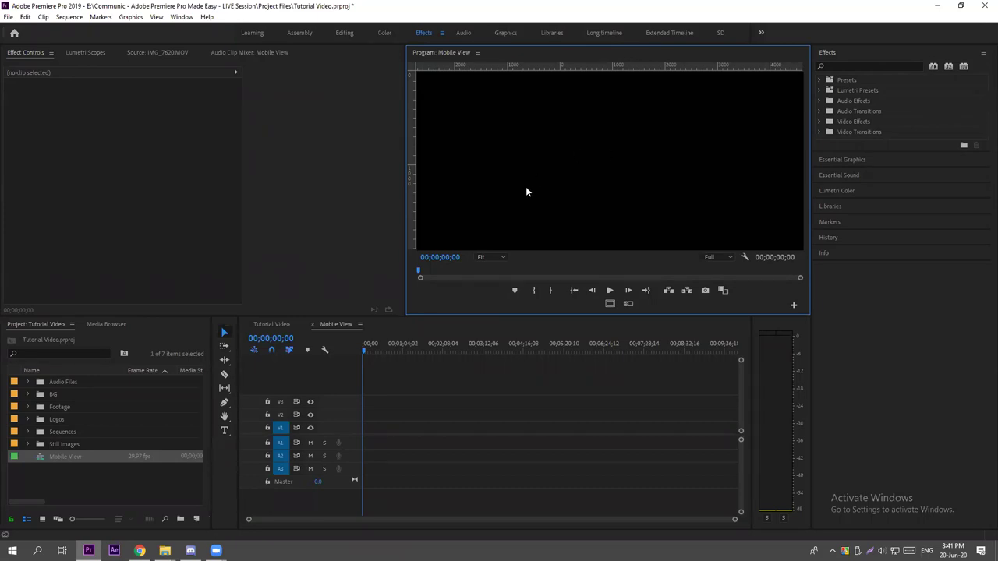
{"action": "left_click", "coordinate": [24, 443]}
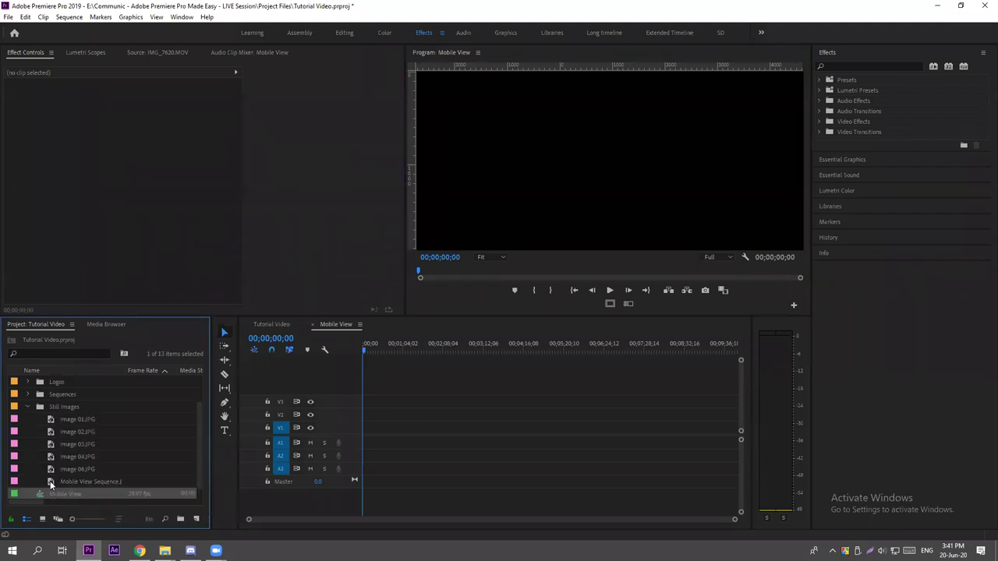
{"action": "left_click", "coordinate": [50, 483]}
Preview Mobile View Sequence.JPG from the Still Images folder in File Explorer, then return to Premiere.
{"action": "mouse_move", "coordinate": [164, 551]}
{"action": "left_click", "coordinate": [94, 510]}
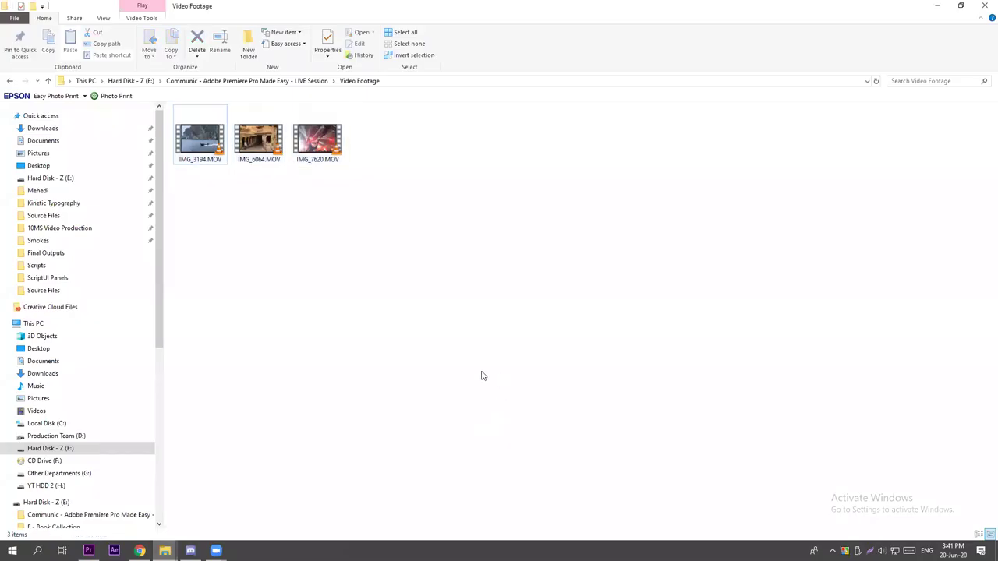
{"action": "key", "text": "BackSpace"}
{"action": "double_click", "coordinate": [224, 154]}
{"action": "double_click", "coordinate": [728, 139]}
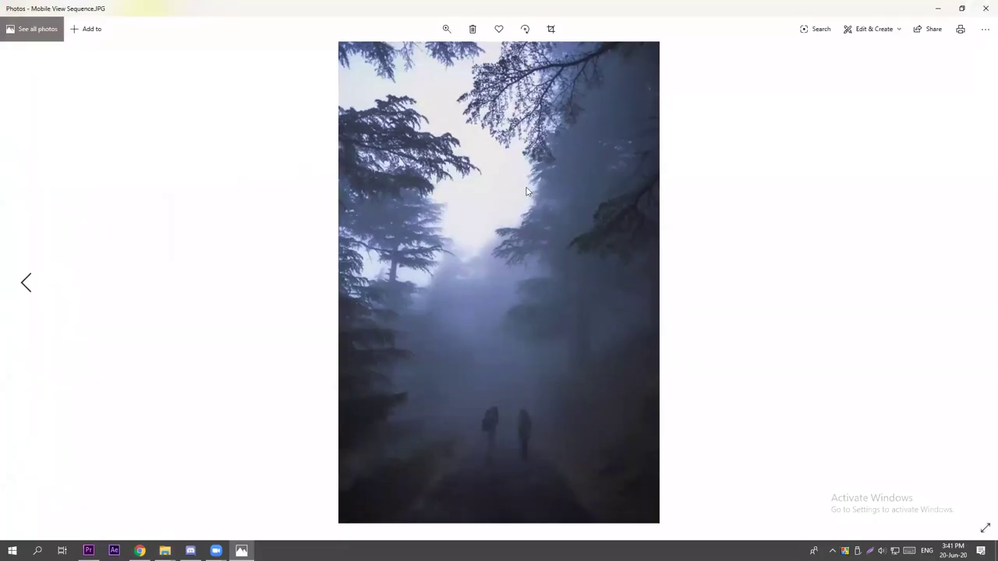
{"action": "left_click", "coordinate": [985, 8]}
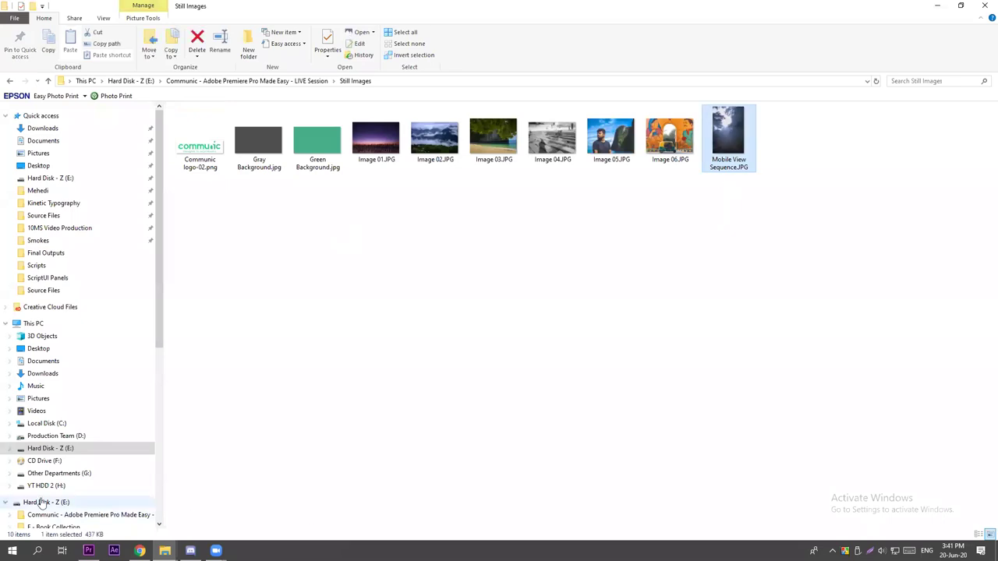
{"action": "left_click", "coordinate": [89, 550]}
Drag Mobile View Sequence.JPG to the start of V1 and preview it full-screen.
{"action": "left_click_drag", "start_coordinate": [73, 482], "coordinate": [367, 431]}
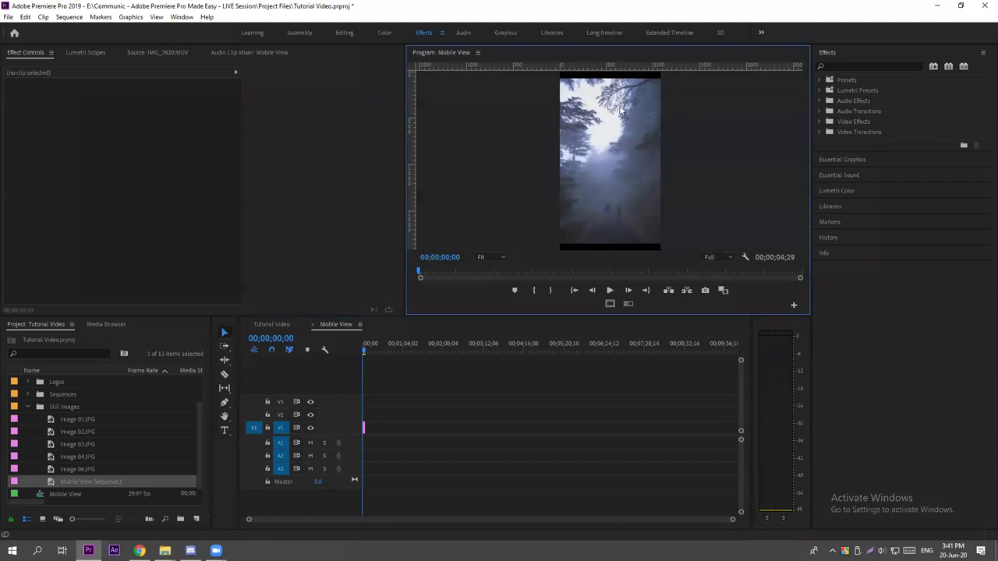
{"action": "key", "text": "grave"}
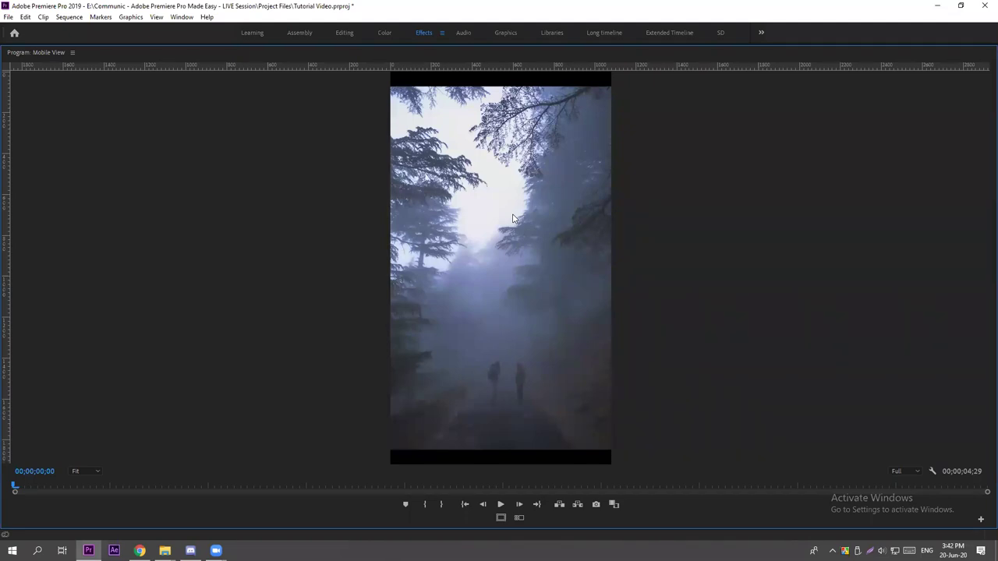
{"action": "key", "text": "grave"}
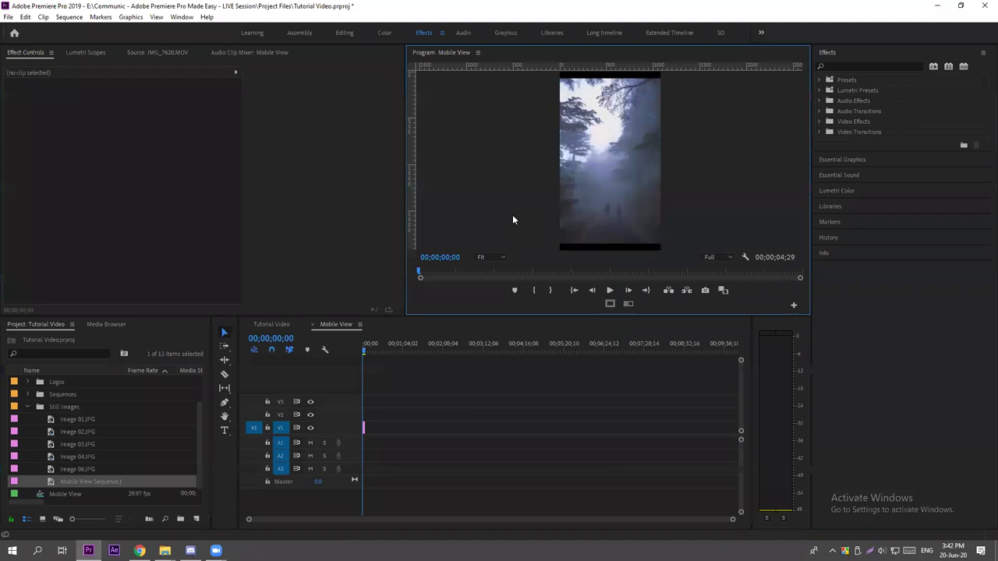
Review the still in the enlarged program monitor, then select the forest clip on V1.
{"action": "left_click", "coordinate": [485, 451]}
{"action": "scroll", "coordinate": [250, 523], "scroll_direction": "up", "scroll_amount": 5}
{"action": "left_click", "coordinate": [588, 195]}
{"action": "key", "text": "grave"}
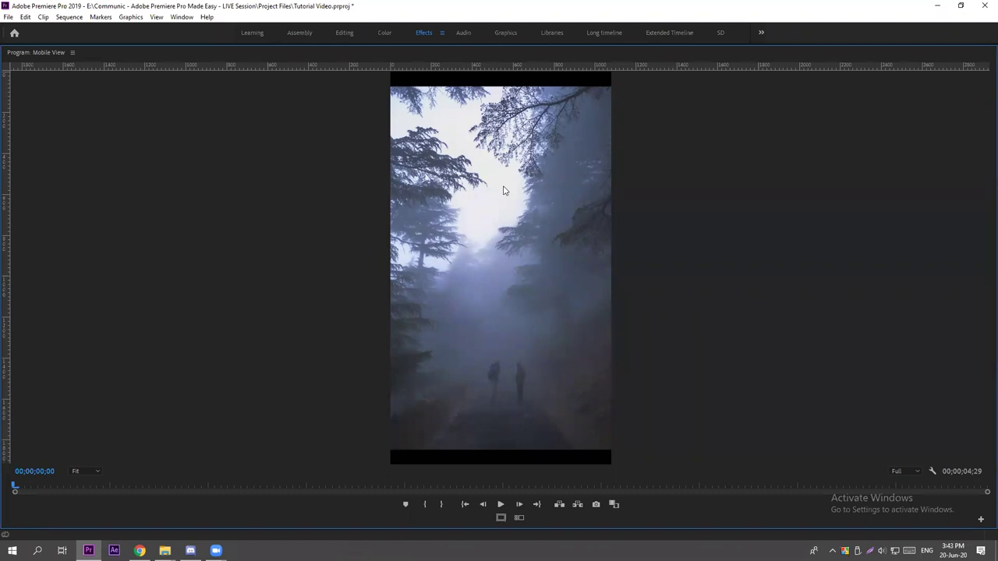
{"action": "key", "text": "grave"}
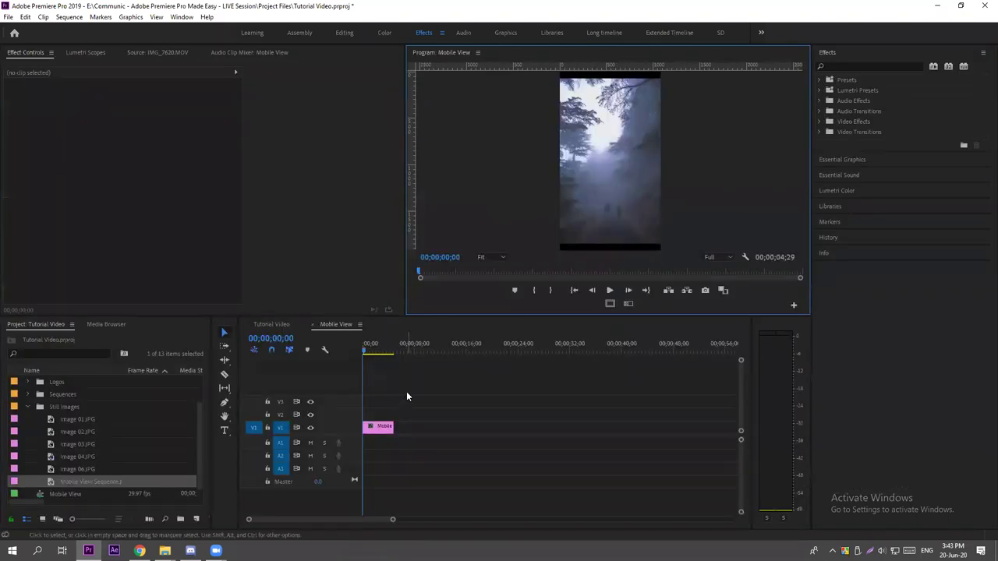
{"action": "left_click", "coordinate": [378, 355]}
{"action": "left_click", "coordinate": [383, 429]}
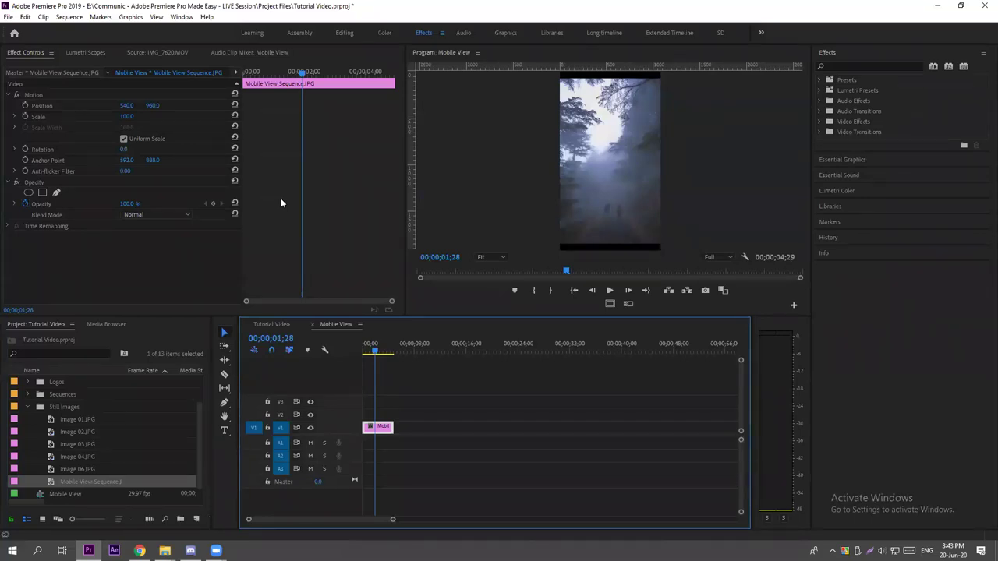
Inspect the still's Motion, Position and Scale properties in an enlarged Effect Controls panel, then restore the workspace.
{"action": "left_click", "coordinate": [43, 107]}
{"action": "left_click", "coordinate": [131, 92]}
{"action": "left_click", "coordinate": [131, 84]}
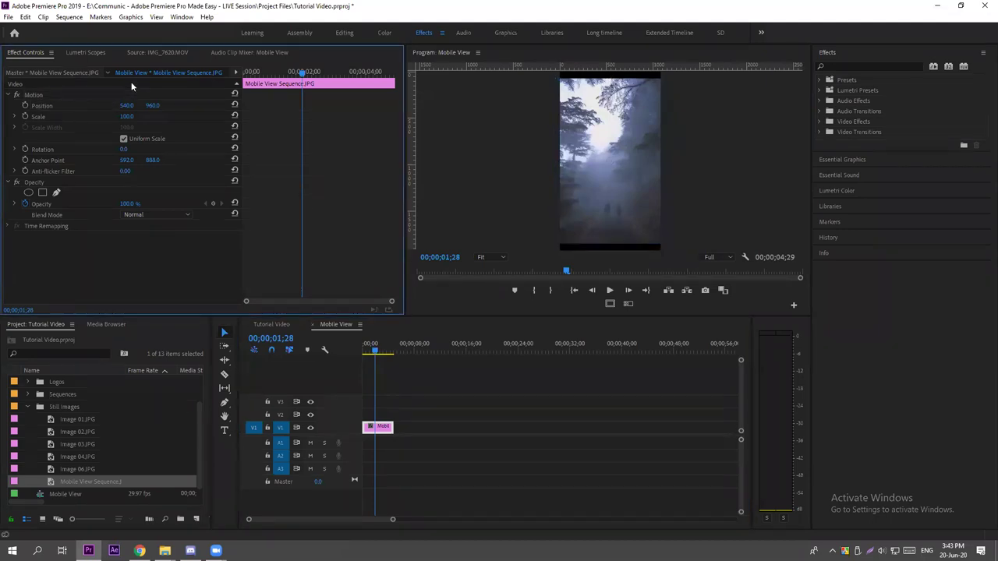
{"action": "key", "text": "grave"}
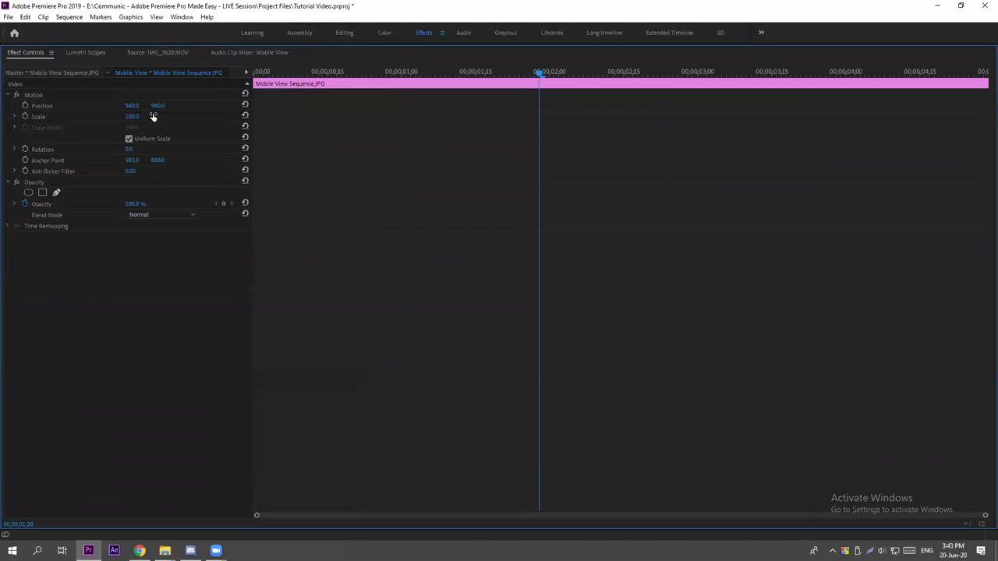
{"action": "left_click_drag", "start_coordinate": [252, 117], "coordinate": [543, 132]}
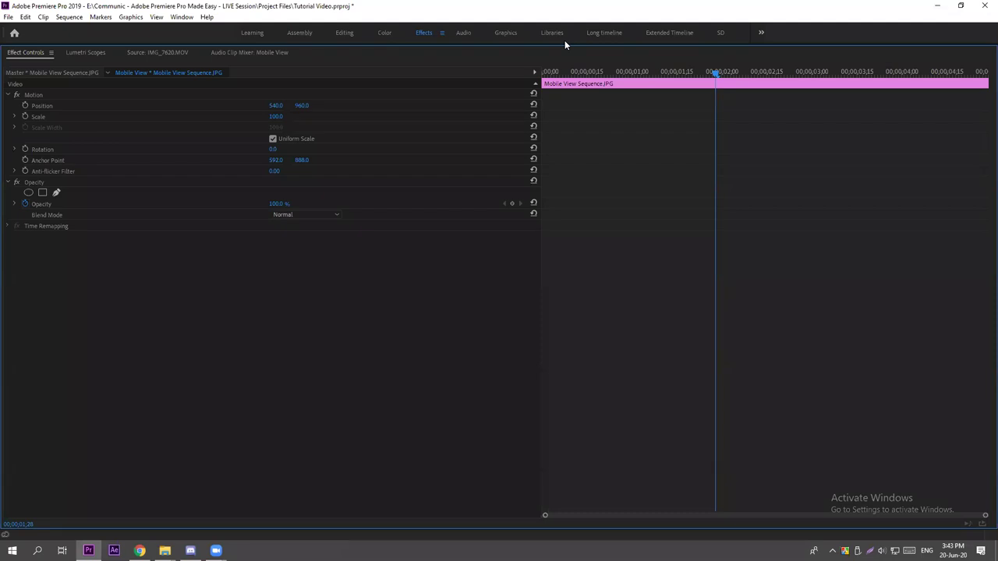
{"action": "mouse_move", "coordinate": [74, 83]}
{"action": "left_mouse_down"}
{"action": "mouse_move", "coordinate": [8, 114]}
{"action": "mouse_move", "coordinate": [53, 137]}
{"action": "mouse_move", "coordinate": [89, 121]}
{"action": "mouse_move", "coordinate": [72, 81]}
{"action": "left_mouse_up"}
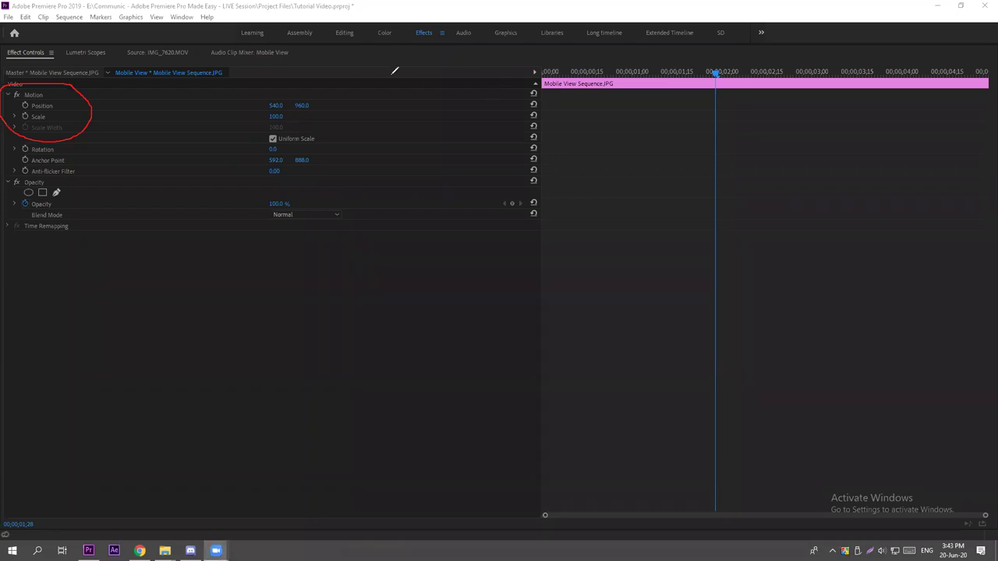
{"action": "key", "text": "grave"}
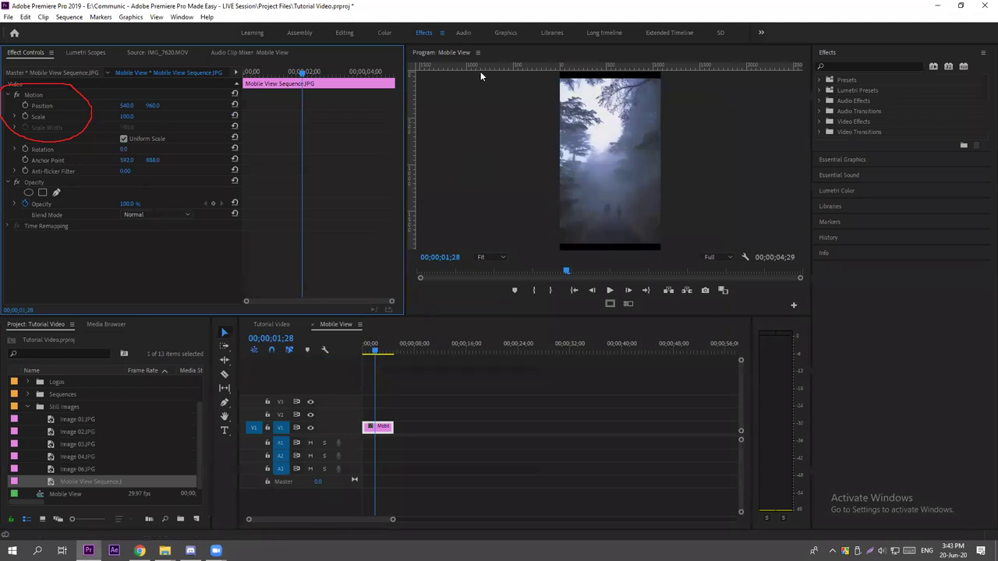
Check the frame full-screen and reselect the Mobile View clip on V1.
{"action": "key", "text": "e"}
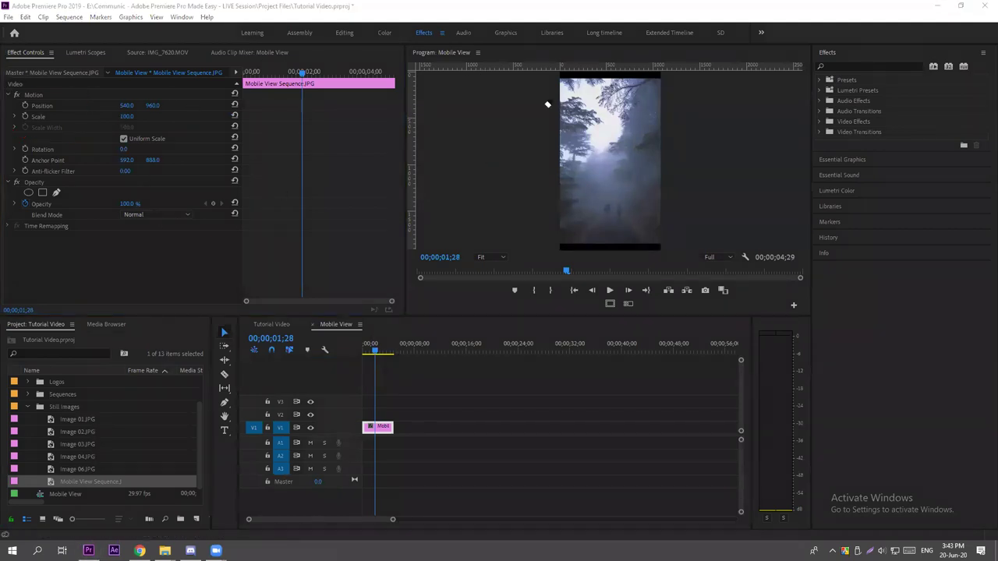
{"action": "key", "text": "grave"}
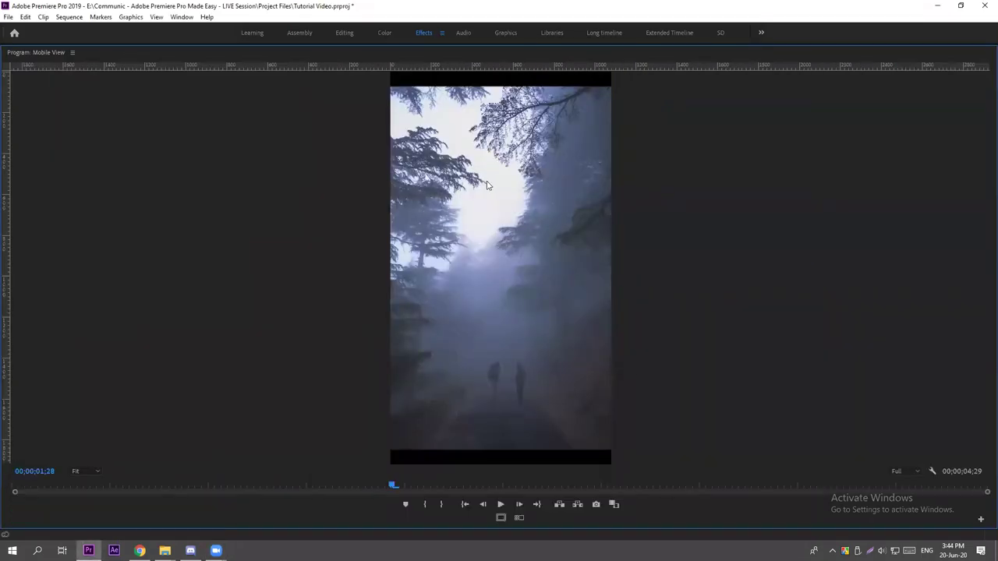
{"action": "key", "text": "grave"}
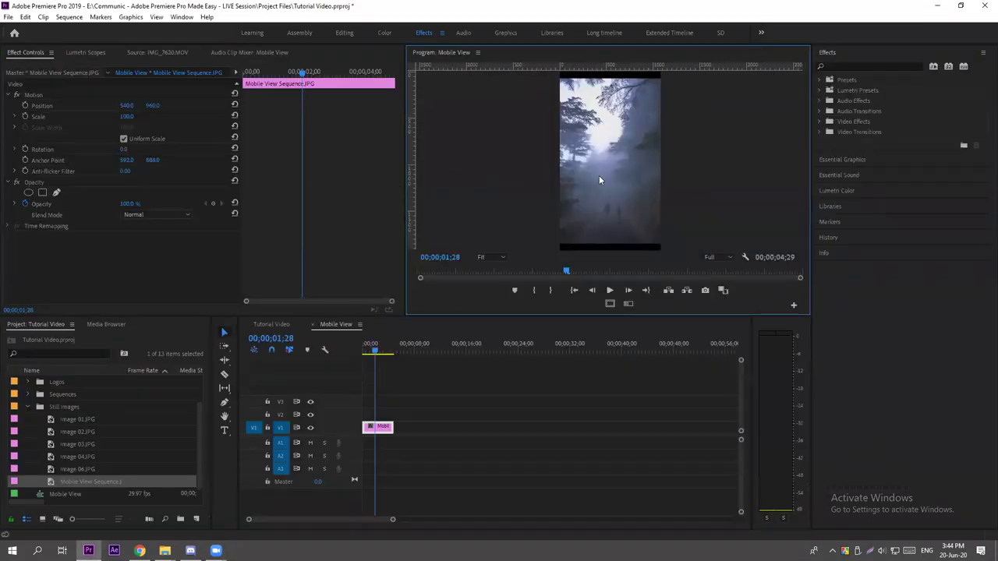
{"action": "left_click", "coordinate": [39, 116]}
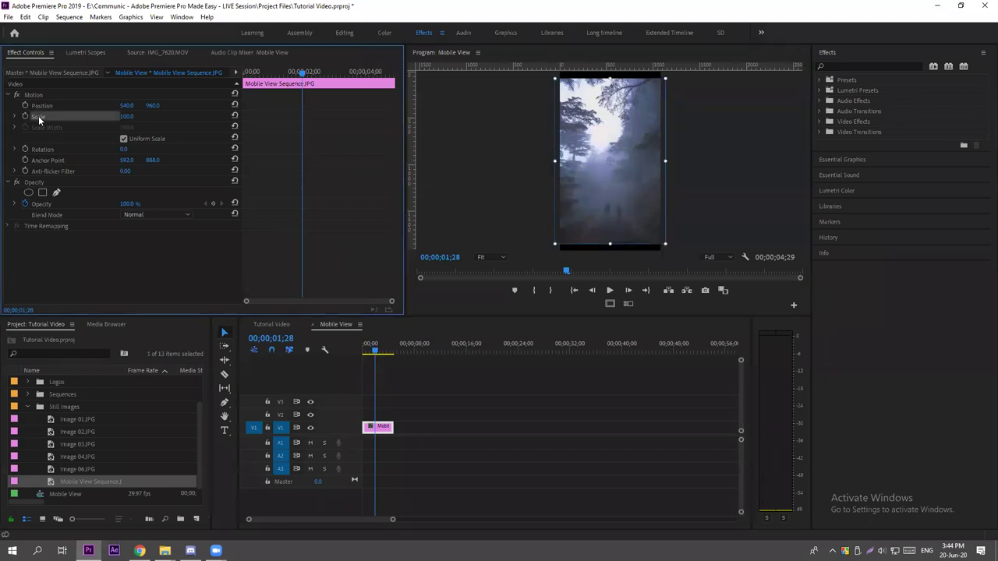
{"action": "left_click", "coordinate": [438, 397]}
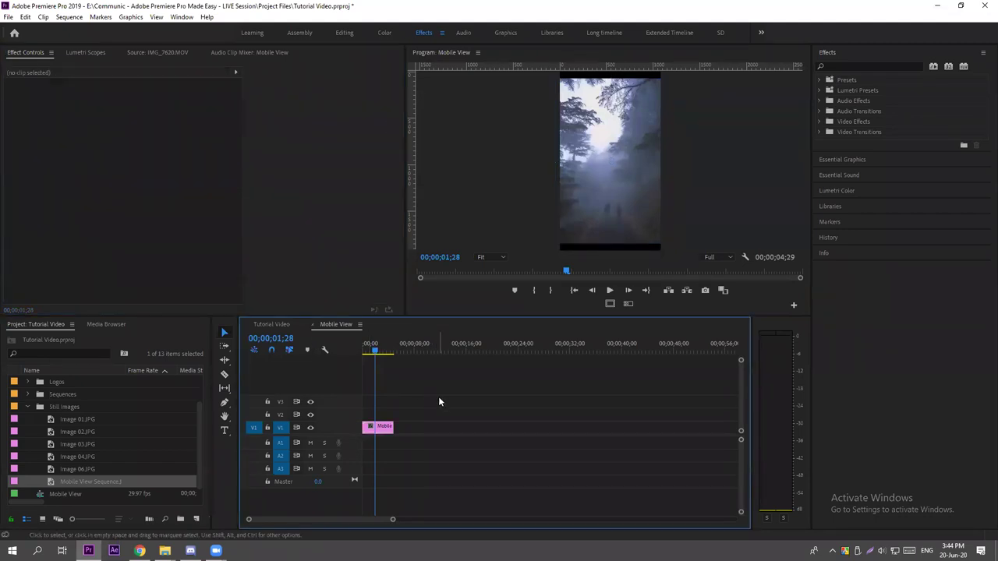
{"action": "left_click", "coordinate": [381, 433]}
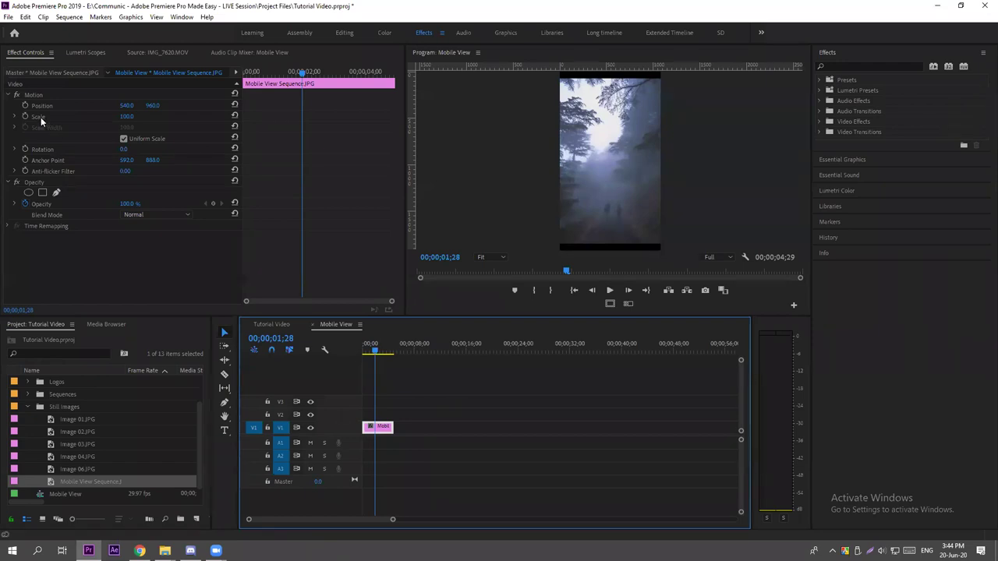
Set the still's Scale to 120 and check it in the enlarged program monitor.
{"action": "left_click", "coordinate": [131, 117]}
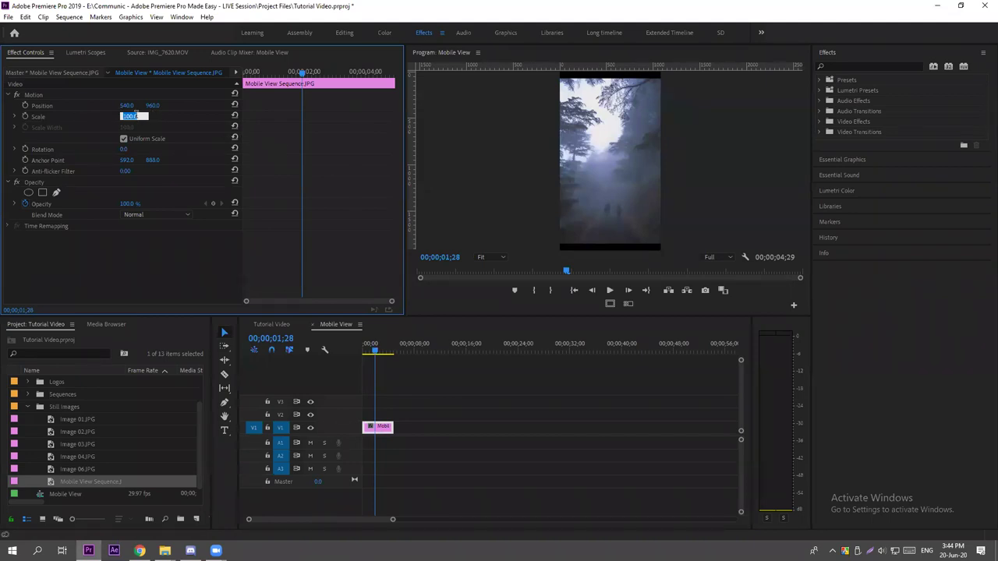
{"action": "type", "text": "120"}
{"action": "key", "text": "Return"}
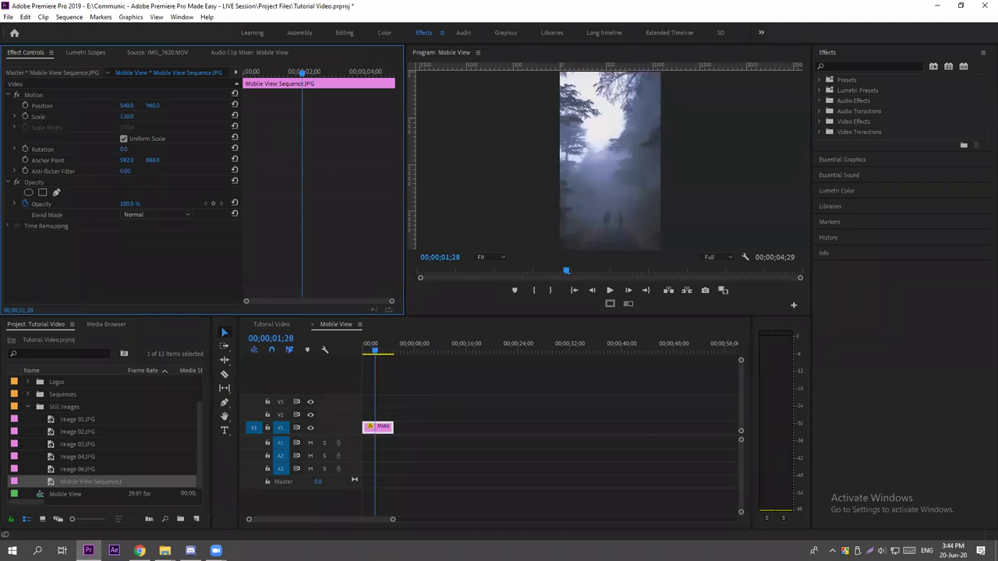
{"action": "left_click", "coordinate": [566, 112]}
{"action": "key", "text": "grave"}
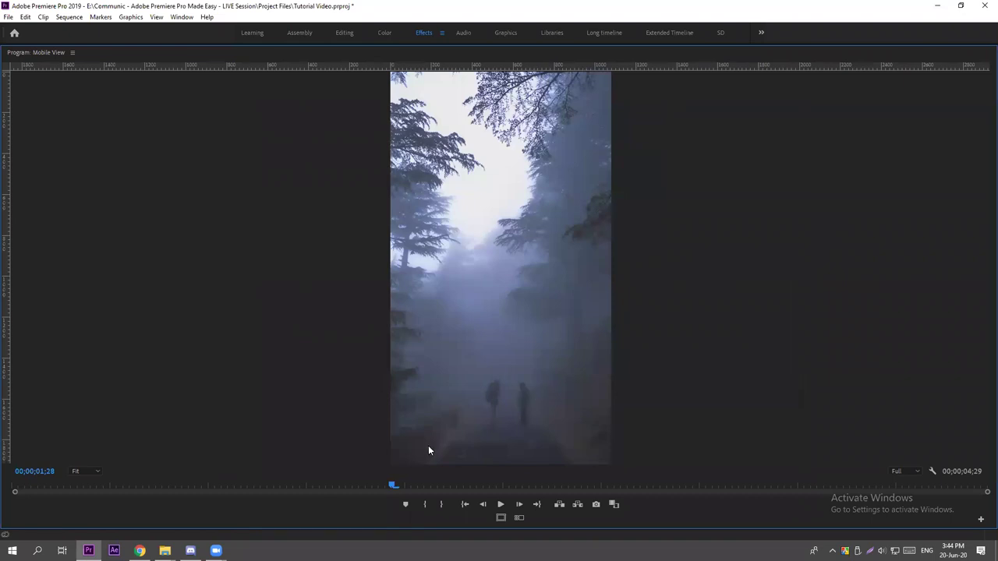
{"action": "key", "text": "grave"}
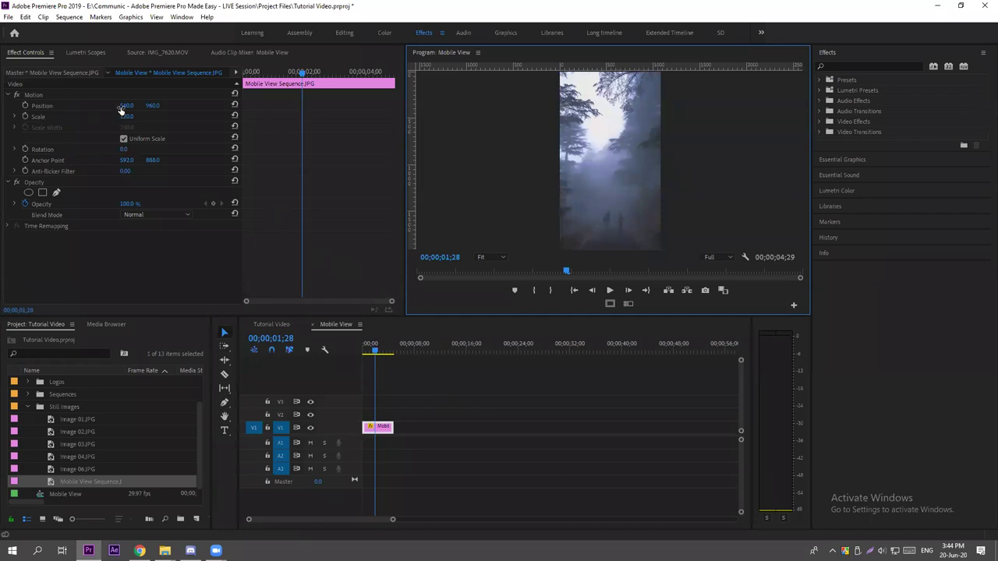
Raise the still's Scale to 136 and check the framing full-screen.
{"action": "left_click_drag", "start_coordinate": [122, 117], "coordinate": [217, 117]}
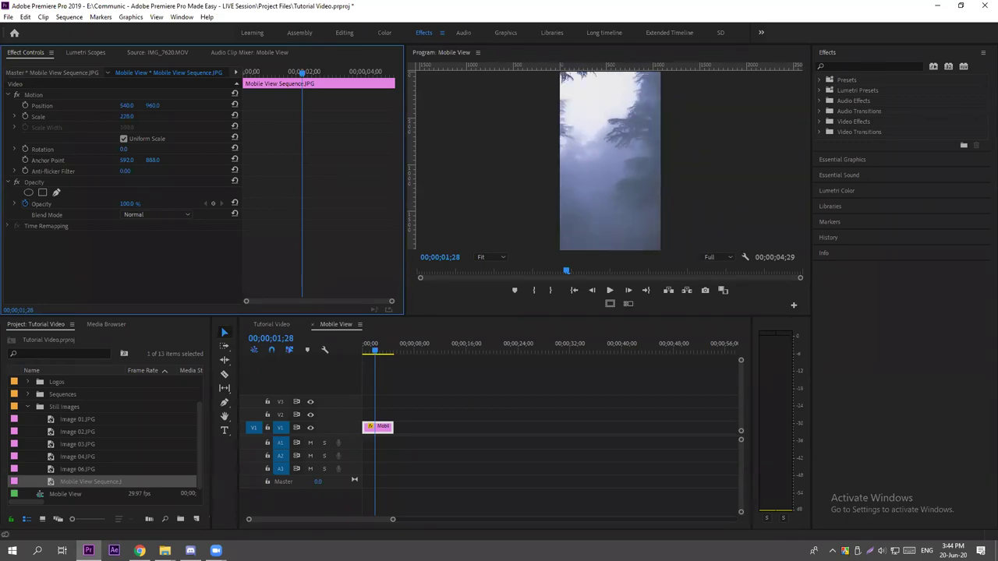
{"action": "left_click", "coordinate": [126, 117]}
{"action": "type", "text": "136"}
{"action": "key", "text": "Return"}
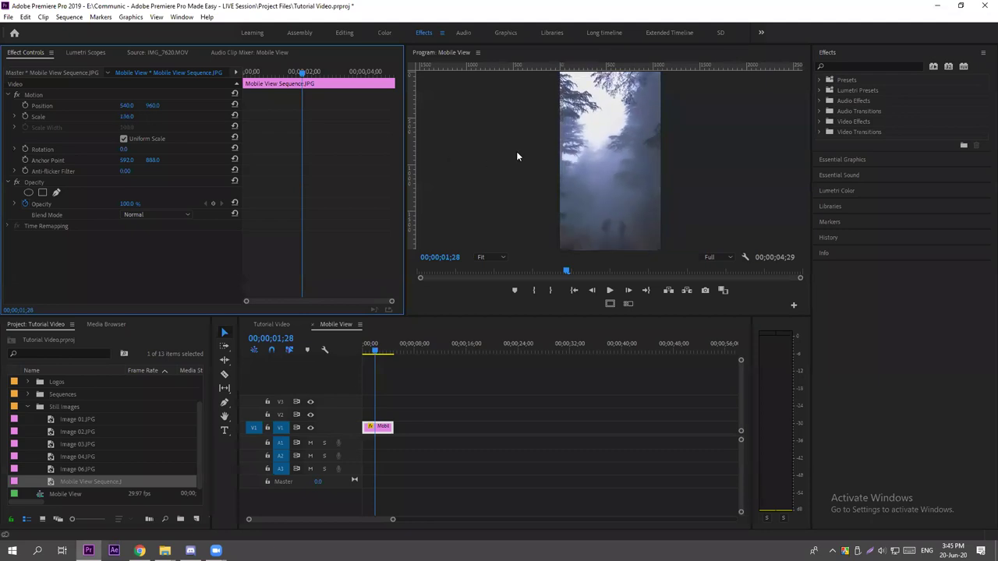
{"action": "key", "text": "grave"}
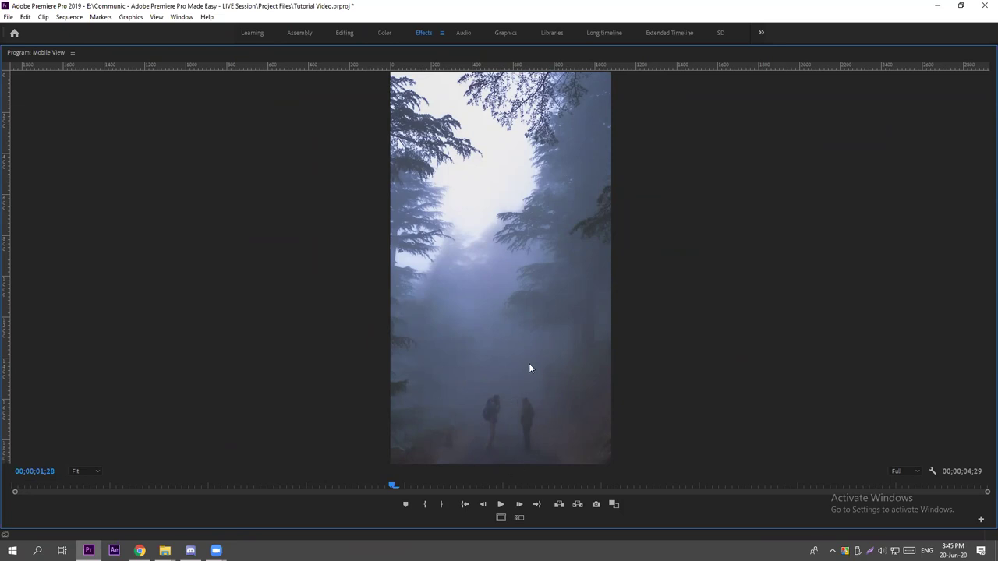
{"action": "key", "text": "grave"}
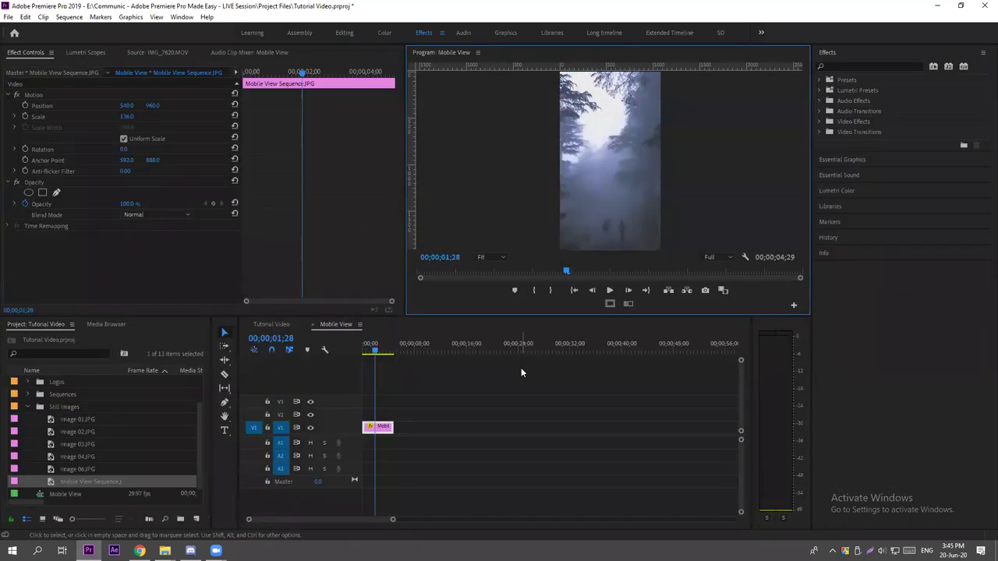
Raise the Scale to 250 and show the image's transform handles.
{"action": "left_click_drag", "start_coordinate": [123, 116], "coordinate": [179, 116]}
{"action": "left_click", "coordinate": [126, 116]}
{"action": "type", "text": "250"}
{"action": "key", "text": "Return"}
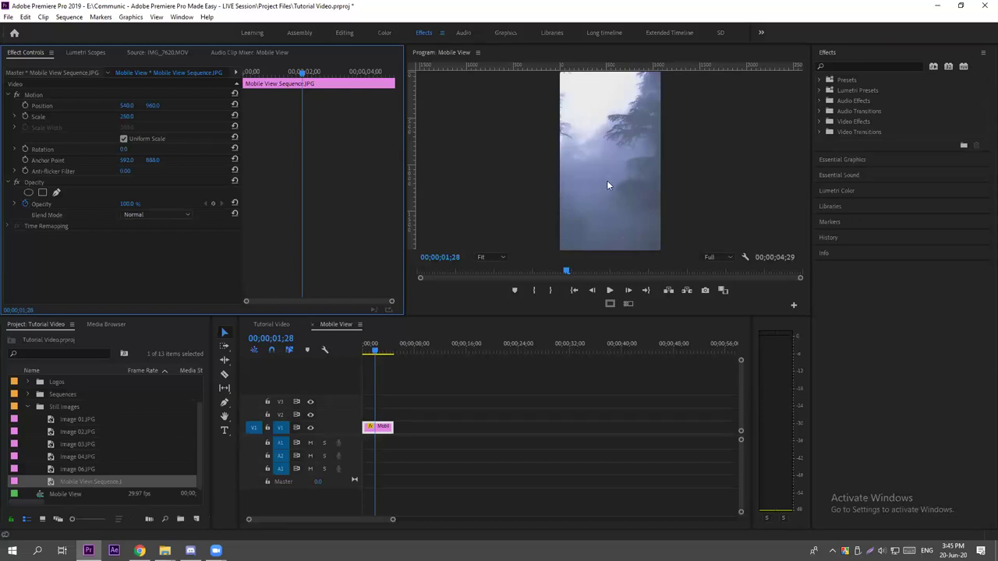
{"action": "left_click", "coordinate": [40, 116]}
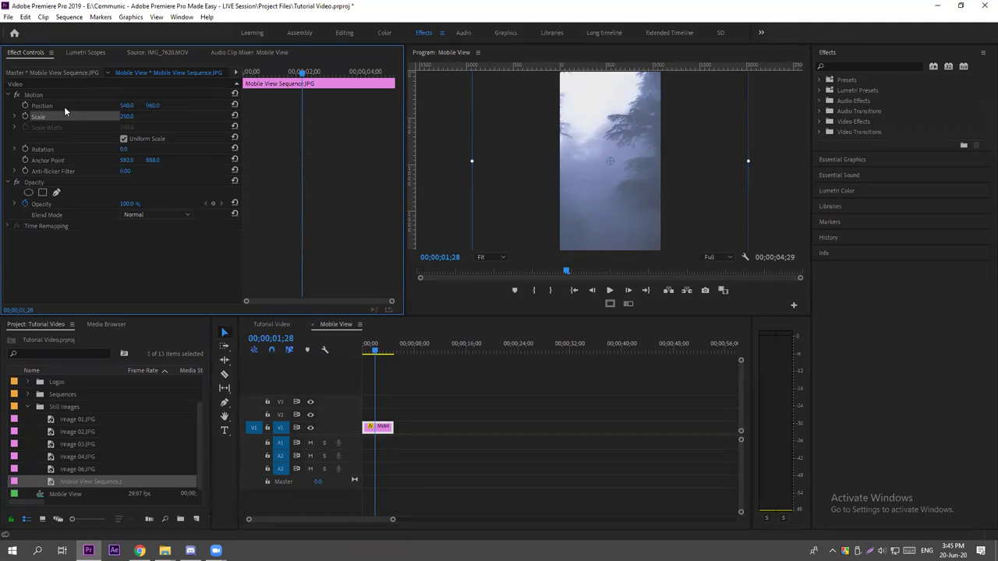
Scrub the Position values to shift the image right, left and up.
{"action": "left_click", "coordinate": [64, 106]}
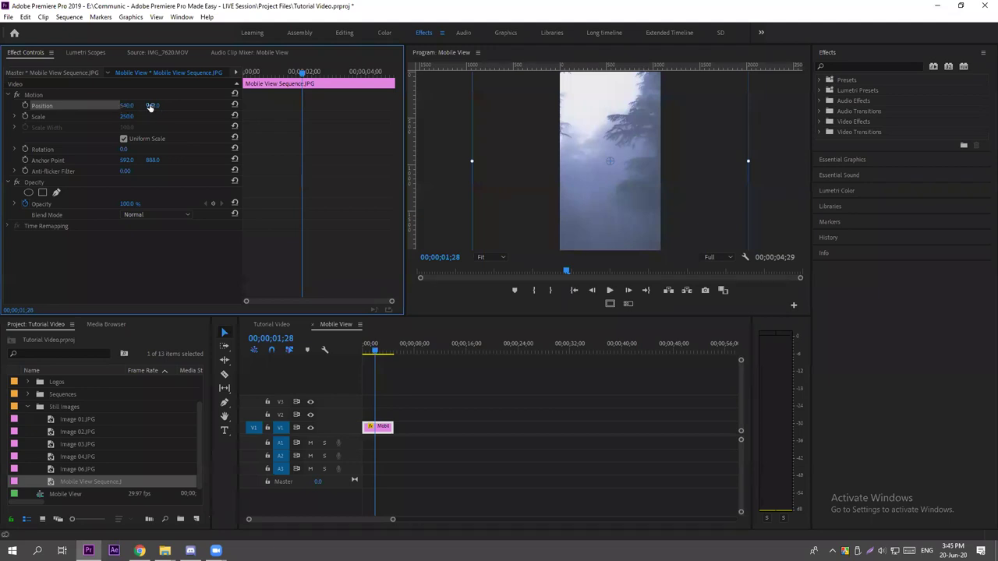
{"action": "left_click_drag", "start_coordinate": [126, 106], "coordinate": [40, 106]}
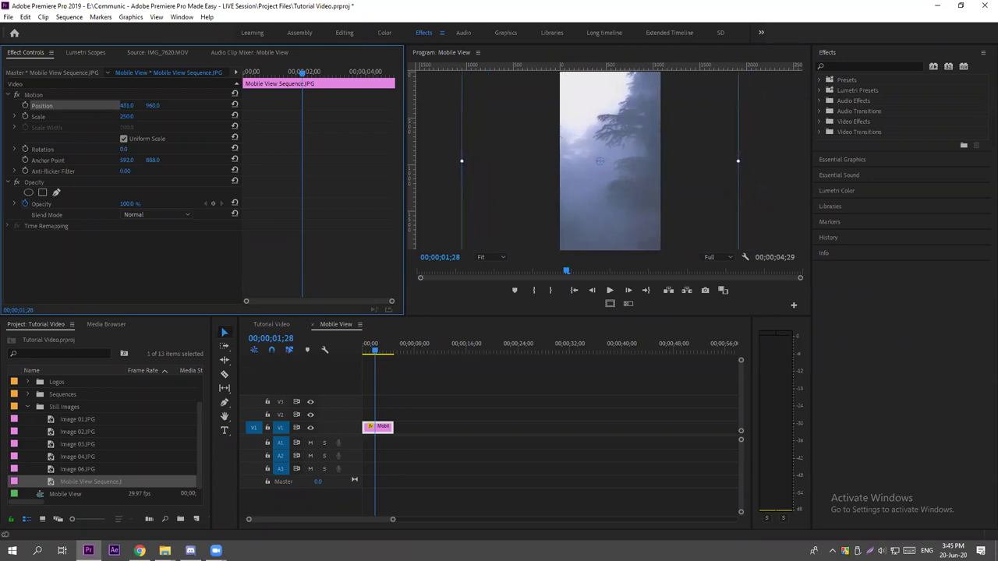
{"action": "left_click_drag", "start_coordinate": [131, 107], "coordinate": [148, 117]}
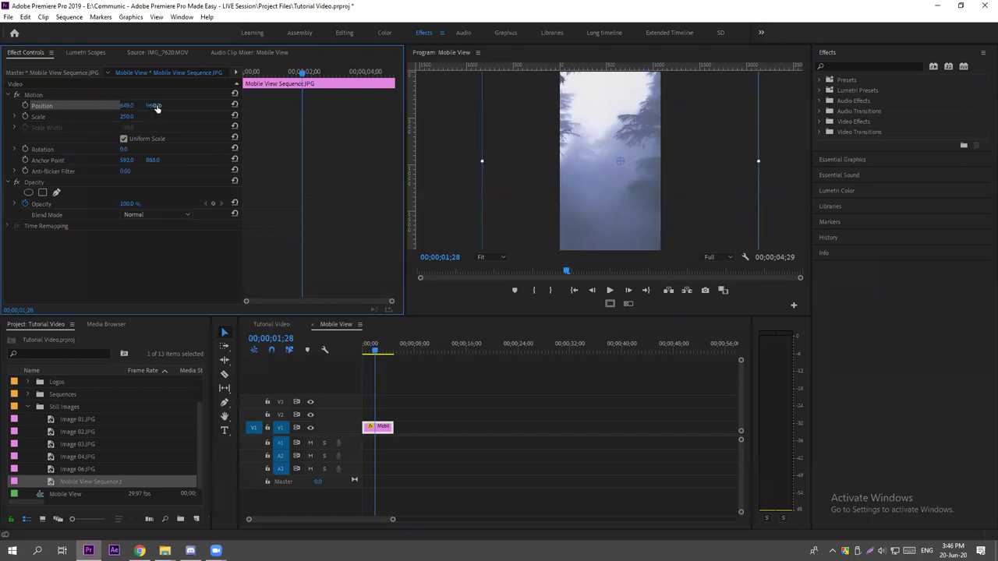
{"action": "left_click_drag", "start_coordinate": [156, 107], "coordinate": [195, 105]}
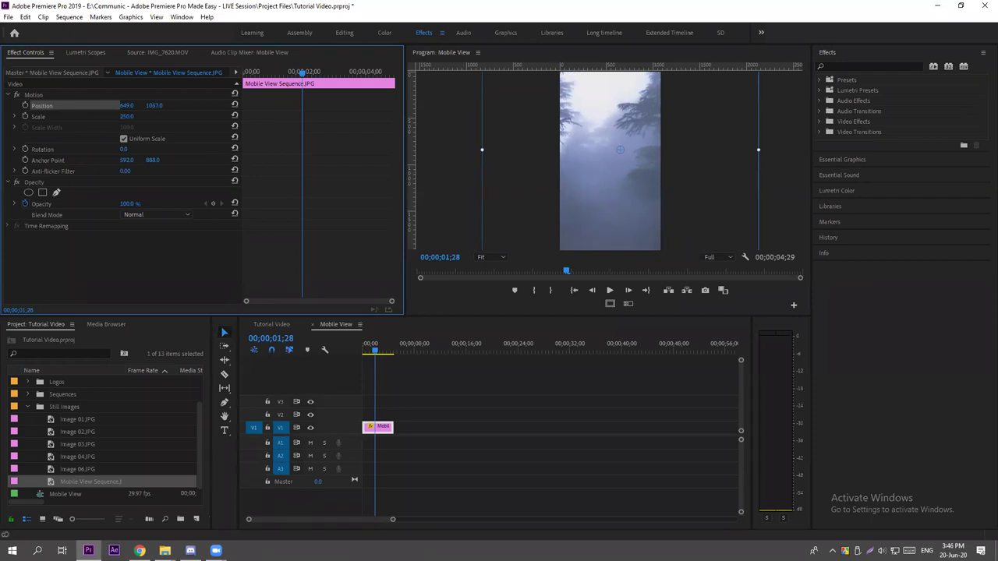
Refine the vertical Position through 710, 572 and 154, then nudge it to 446, 149.
{"action": "left_click", "coordinate": [151, 105]}
{"action": "type", "text": "710"}
{"action": "key", "text": "Return"}
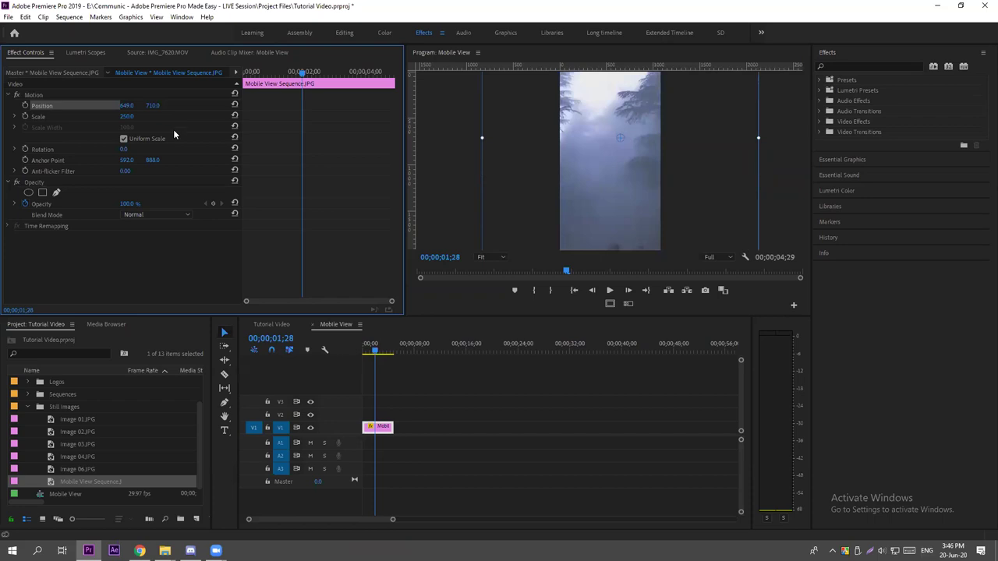
{"action": "left_click", "coordinate": [154, 105]}
{"action": "type", "text": "572"}
{"action": "key", "text": "Return"}
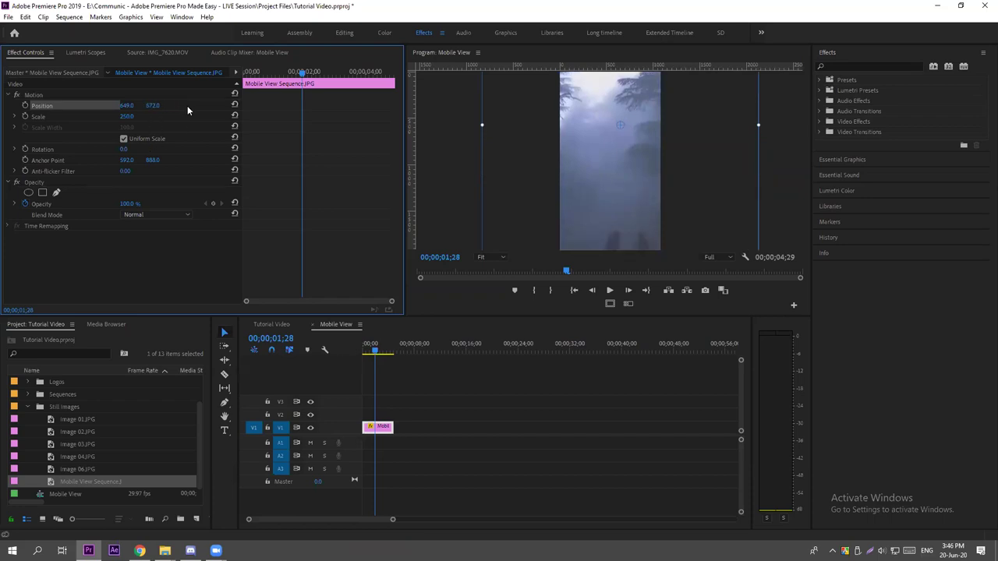
{"action": "left_click", "coordinate": [156, 105]}
{"action": "type", "text": "154"}
{"action": "key", "text": "Return"}
{"action": "mouse_move", "coordinate": [153, 106]}
{"action": "left_mouse_down"}
{"action": "mouse_move", "coordinate": [122, 105]}
{"action": "mouse_move", "coordinate": [172, 105]}
{"action": "left_mouse_up"}
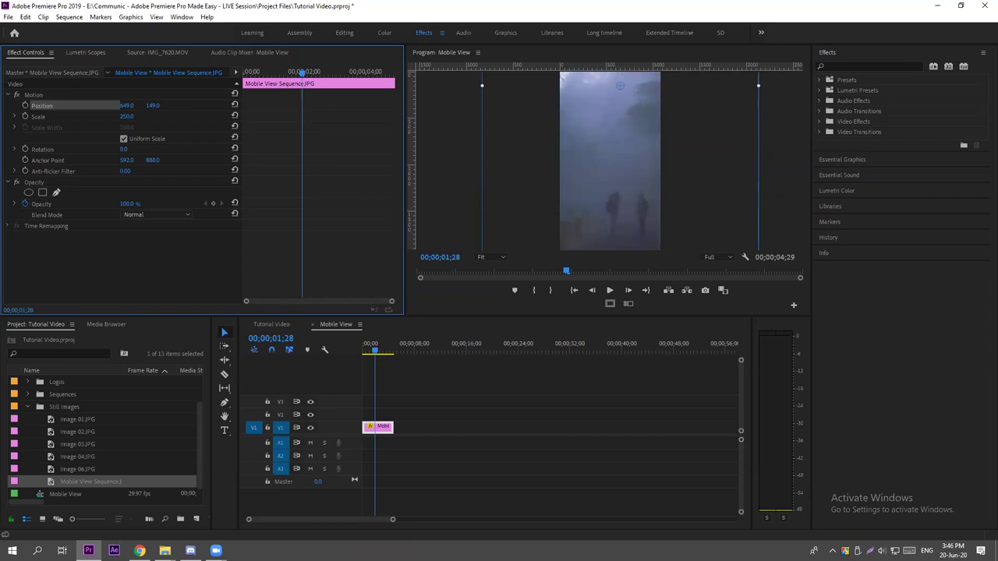
{"action": "left_click_drag", "start_coordinate": [127, 105], "coordinate": [74, 106]}
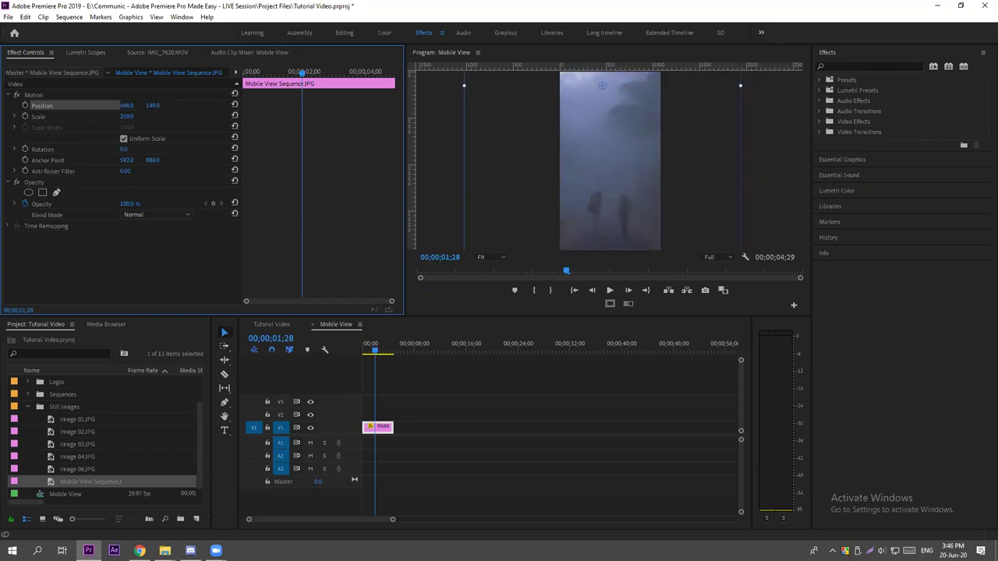
Check the framing full-screen and scrub the playhead to 00;00;02;07.
{"action": "left_click", "coordinate": [624, 106]}
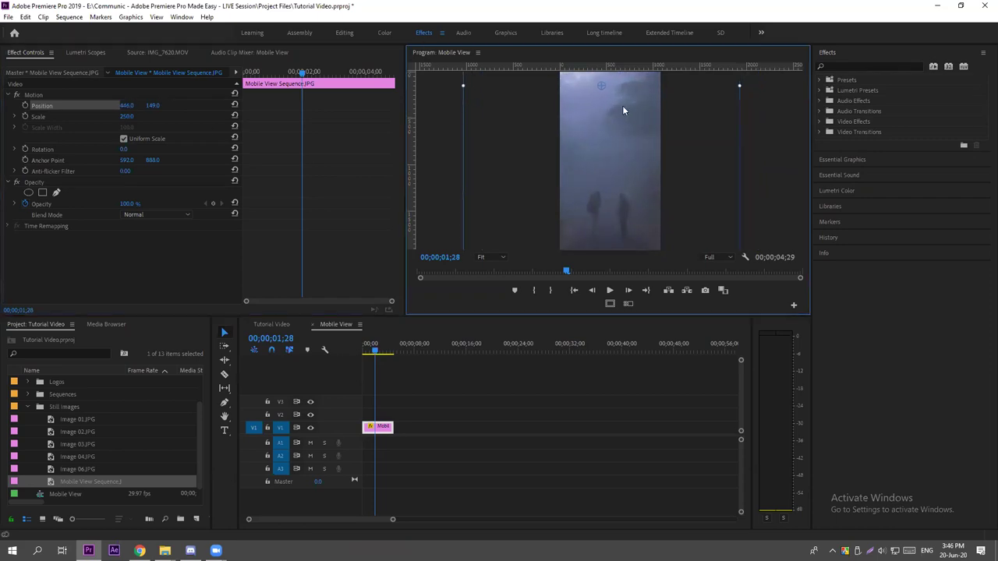
{"action": "key", "text": "grave"}
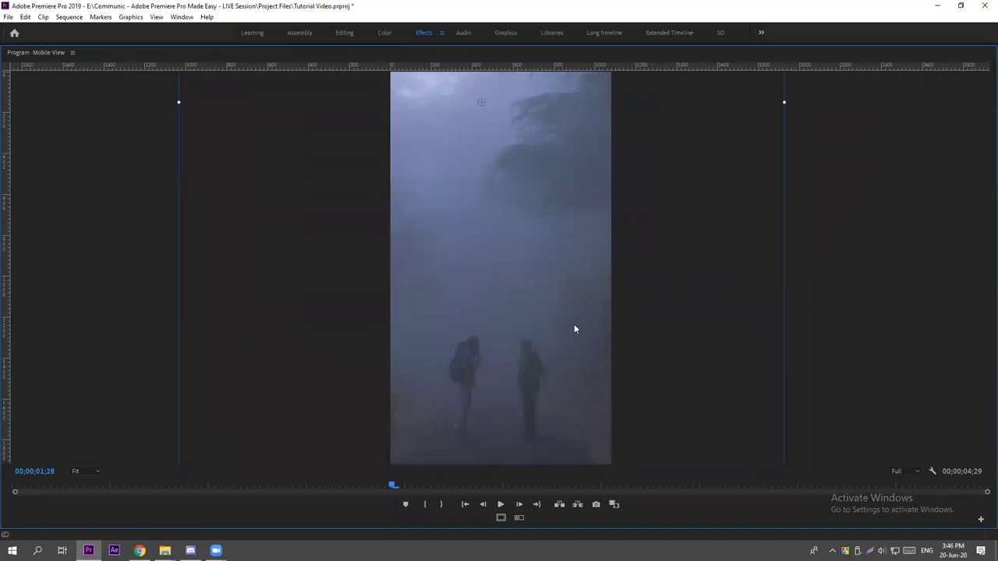
{"action": "key", "text": "grave"}
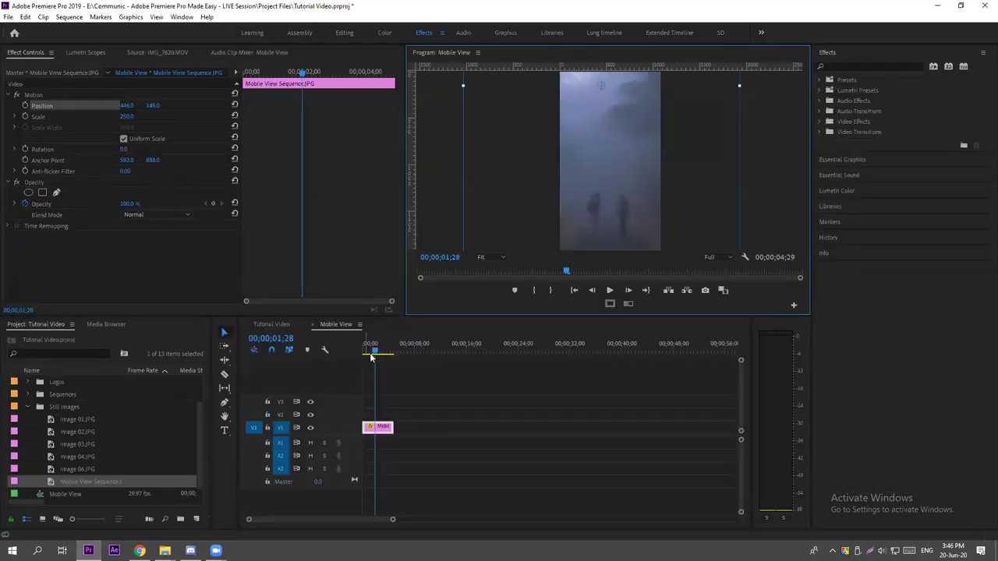
{"action": "mouse_move", "coordinate": [376, 351]}
{"action": "left_mouse_down"}
{"action": "mouse_move", "coordinate": [365, 351]}
{"action": "mouse_move", "coordinate": [381, 351]}
{"action": "left_mouse_up"}
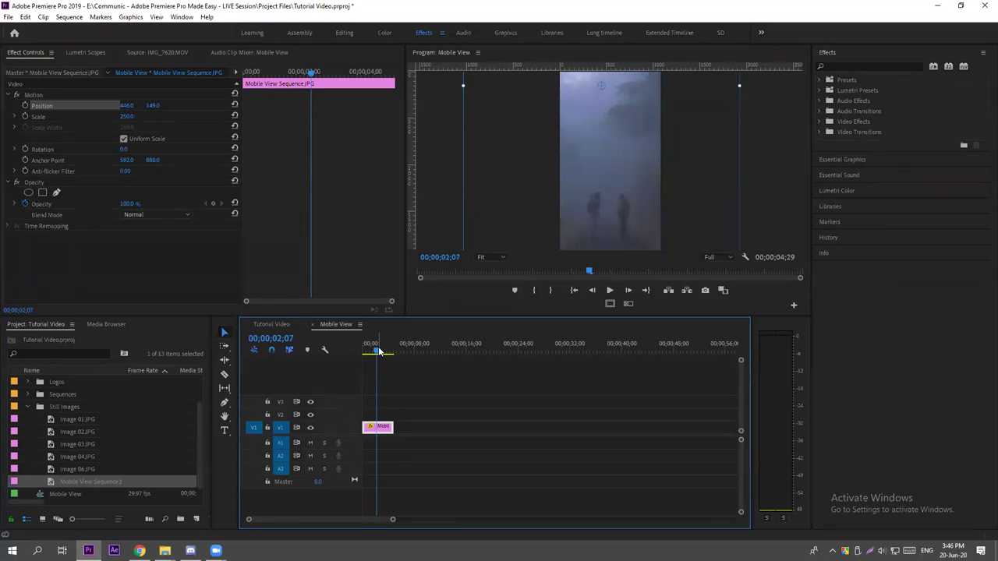
Switch to Tutorial Video, then move the Mobile View sequence into the Sequences folder.
{"action": "left_click", "coordinate": [312, 325]}
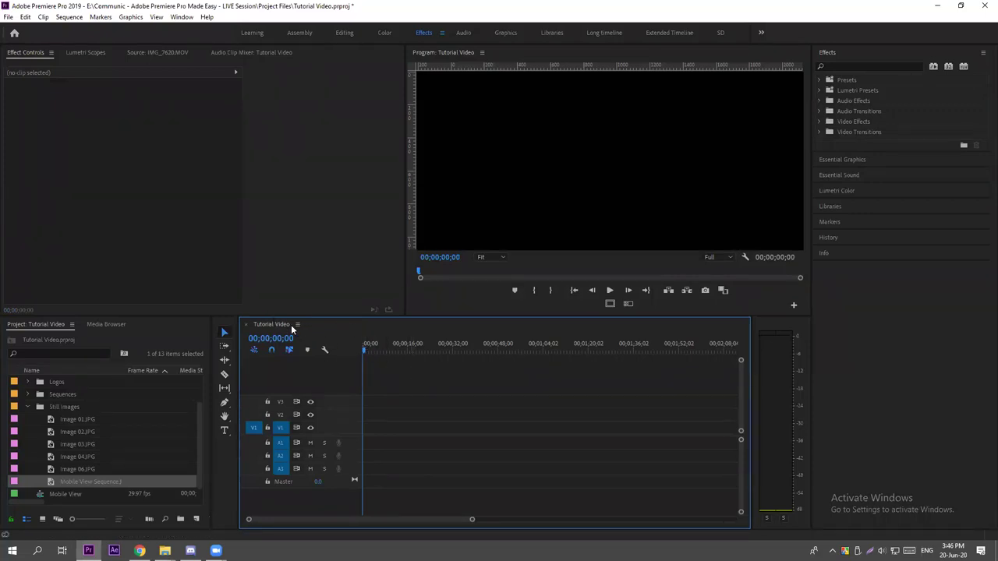
{"action": "left_click_drag", "start_coordinate": [440, 357], "coordinate": [263, 326]}
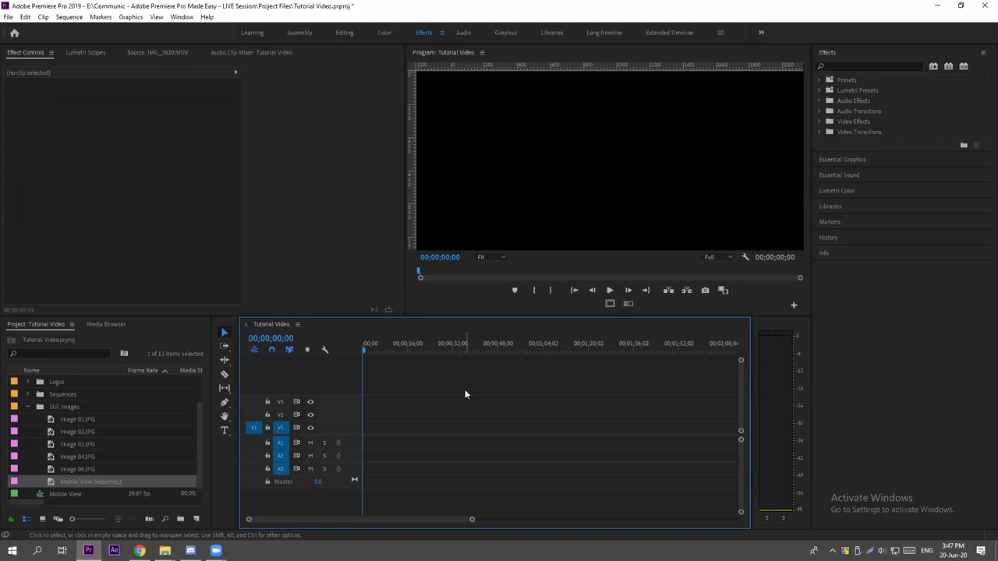
{"action": "left_click", "coordinate": [27, 407]}
{"action": "left_click", "coordinate": [64, 458]}
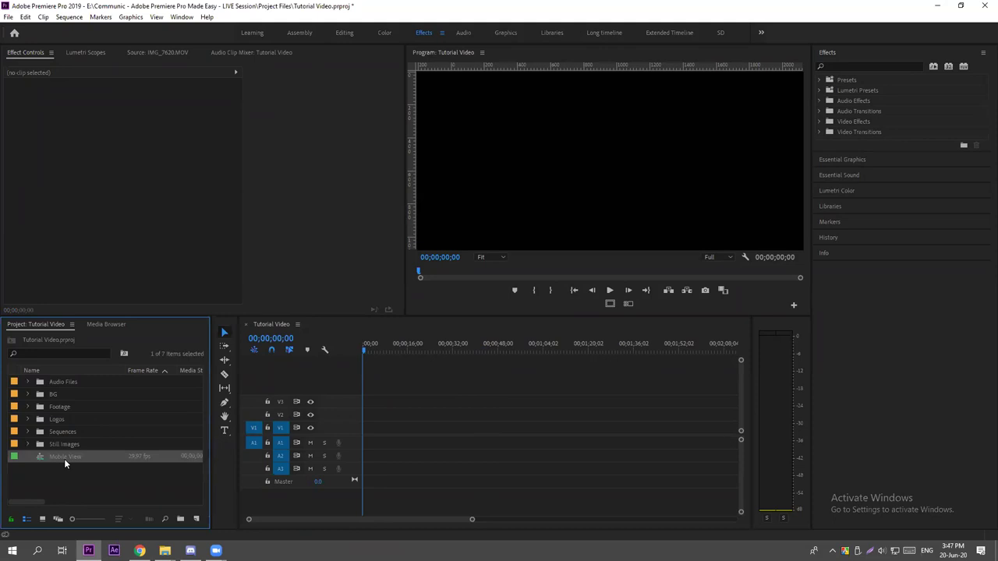
{"action": "left_click", "coordinate": [73, 471]}
{"action": "left_click_drag", "start_coordinate": [66, 458], "coordinate": [65, 438]}
{"action": "left_click_drag", "start_coordinate": [65, 438], "coordinate": [66, 435]}
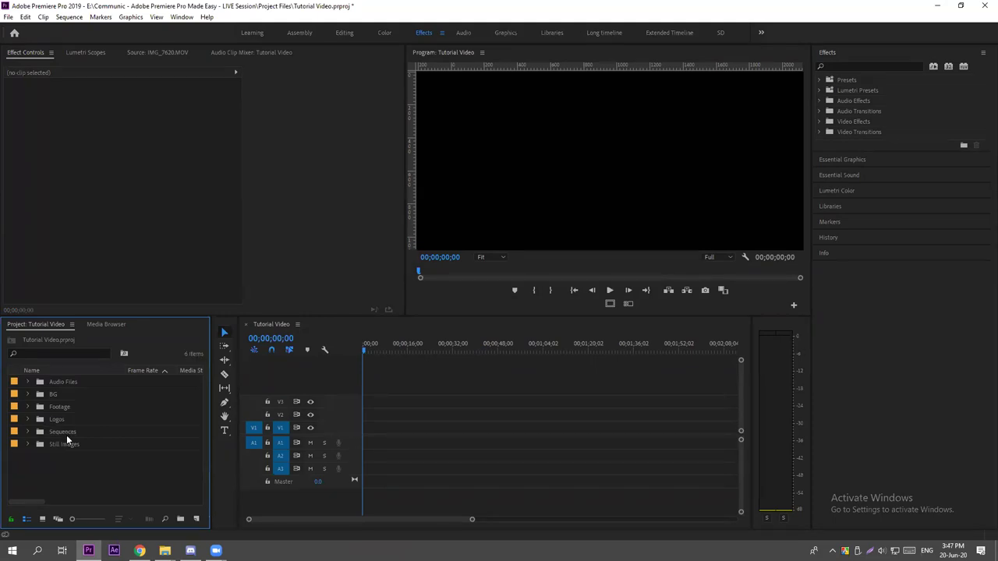
{"action": "left_click", "coordinate": [27, 433]}
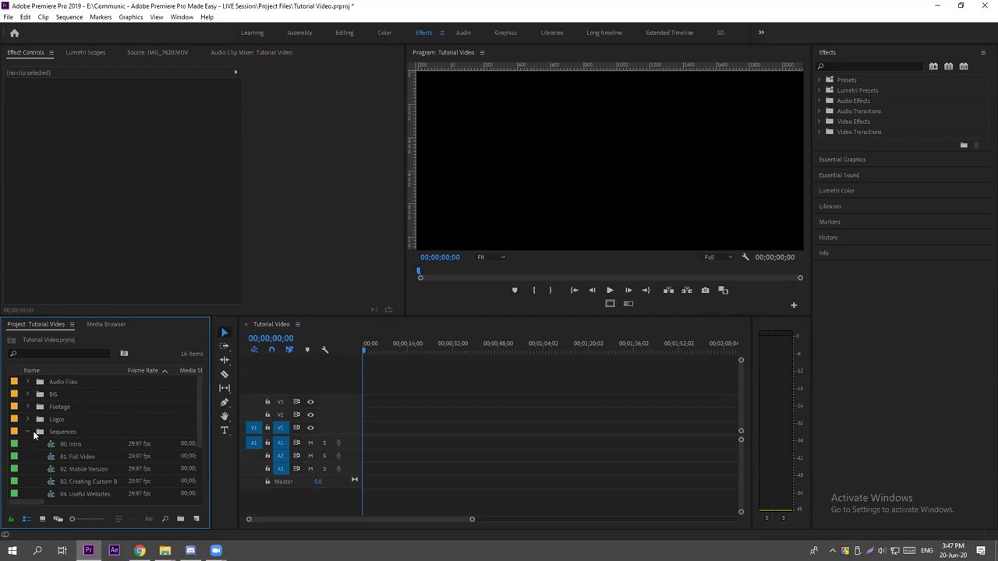
Park the playhead at 00;00;05;05.
{"action": "left_click_drag", "start_coordinate": [365, 348], "coordinate": [409, 352]}
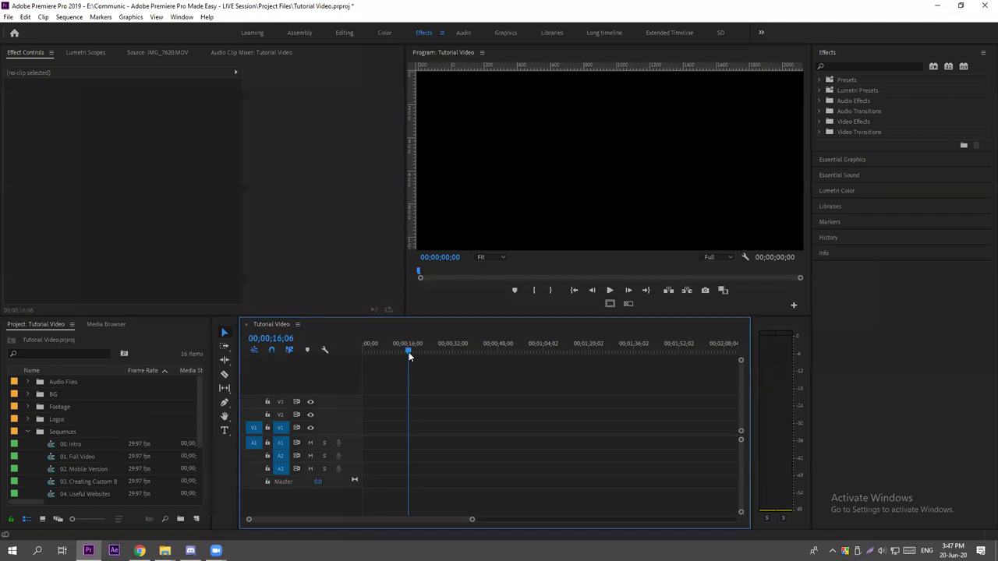
{"action": "left_click_drag", "start_coordinate": [409, 352], "coordinate": [377, 355]}
{"action": "scroll", "coordinate": [98, 448], "scroll_direction": "down", "scroll_amount": 2}
Open the 06. Speed Up and Down sequence, then return to the Tutorial Video timeline.
{"action": "scroll", "coordinate": [95, 443], "scroll_direction": "down", "scroll_amount": 1}
{"action": "double_click", "coordinate": [92, 458]}
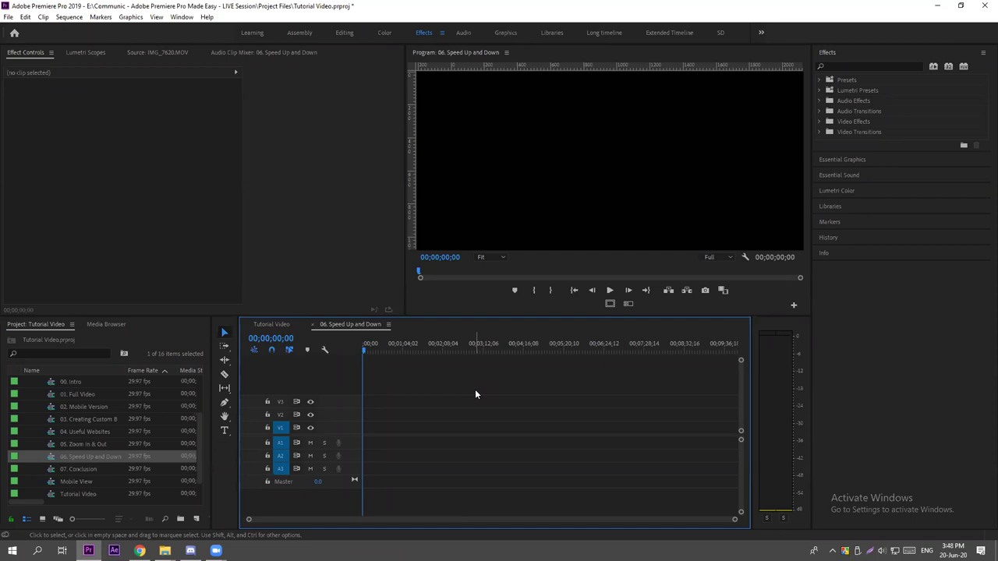
{"action": "left_click", "coordinate": [277, 328]}
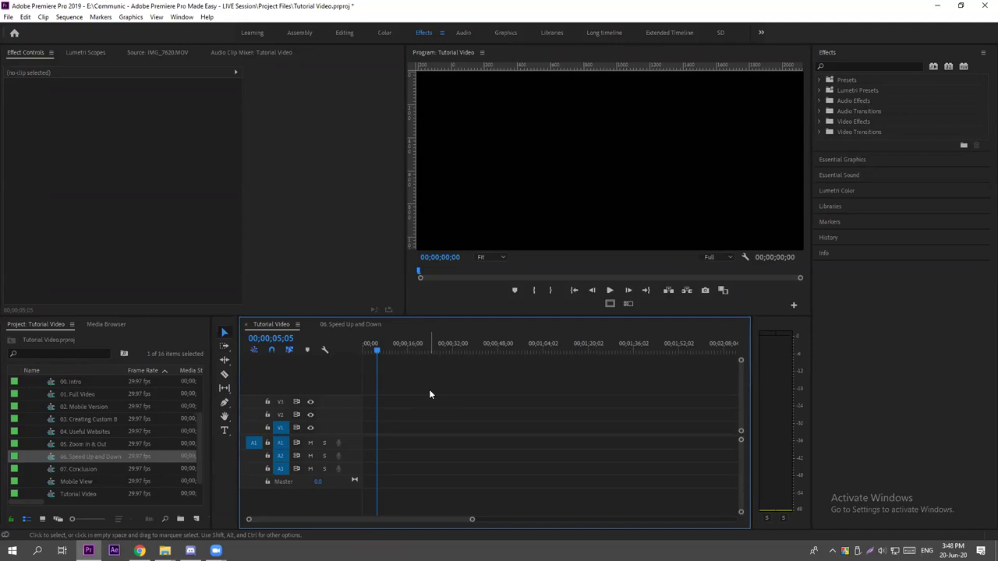
Drag Image 01.JPG from the Still Images bin to the start of V1.
{"action": "left_click", "coordinate": [35, 440]}
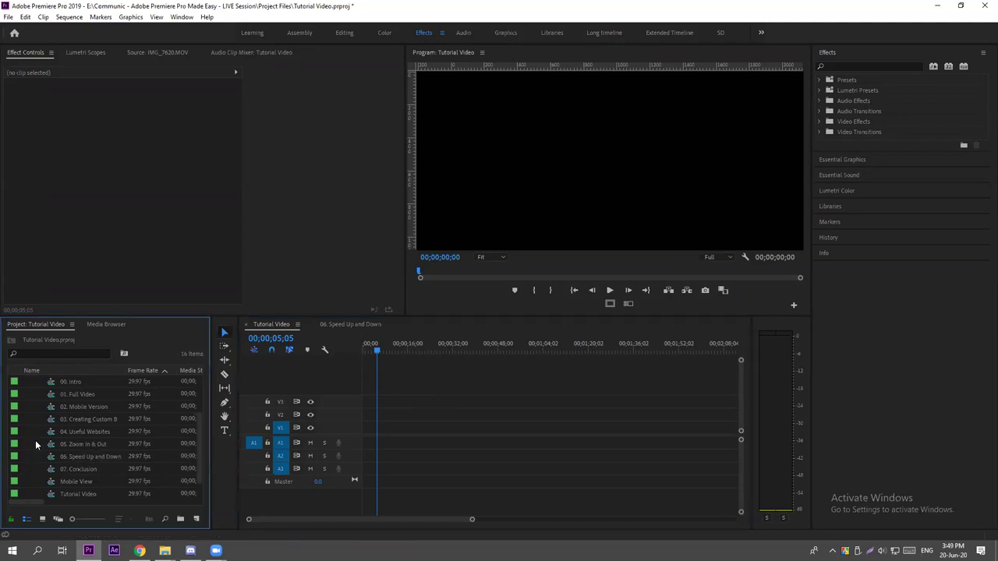
{"action": "scroll", "coordinate": [35, 441], "scroll_direction": "up", "scroll_amount": 3}
{"action": "left_click", "coordinate": [26, 432]}
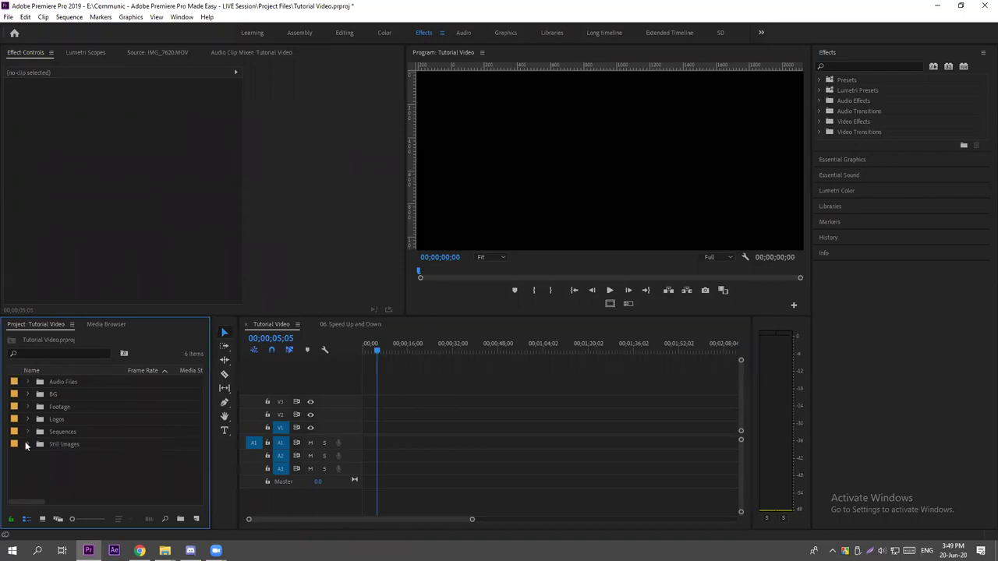
{"action": "left_click", "coordinate": [28, 444]}
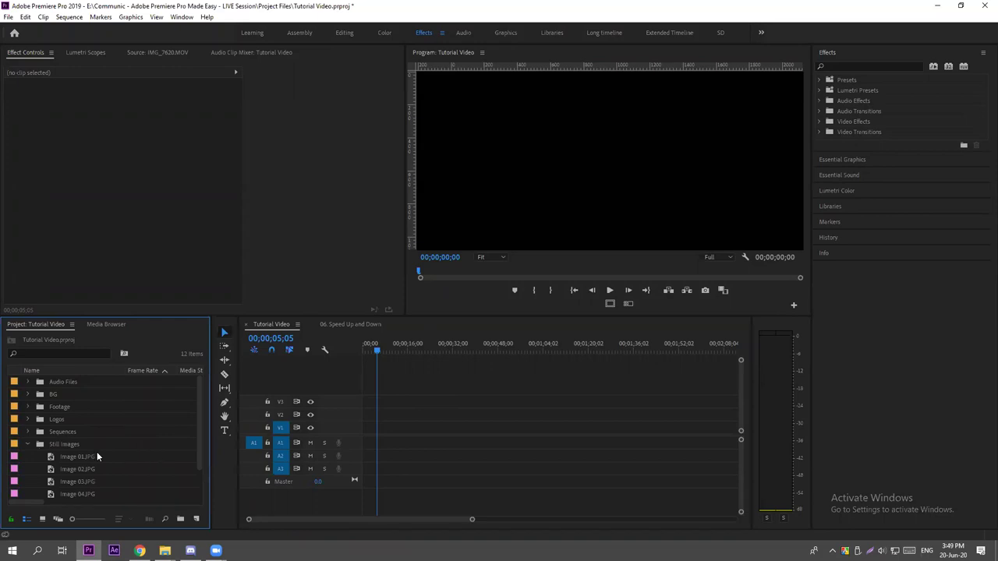
{"action": "left_click_drag", "start_coordinate": [76, 458], "coordinate": [368, 428]}
Zoom in and trim the Image 01.JPG clip to end at 00;00;01;00.
{"action": "left_click", "coordinate": [371, 349]}
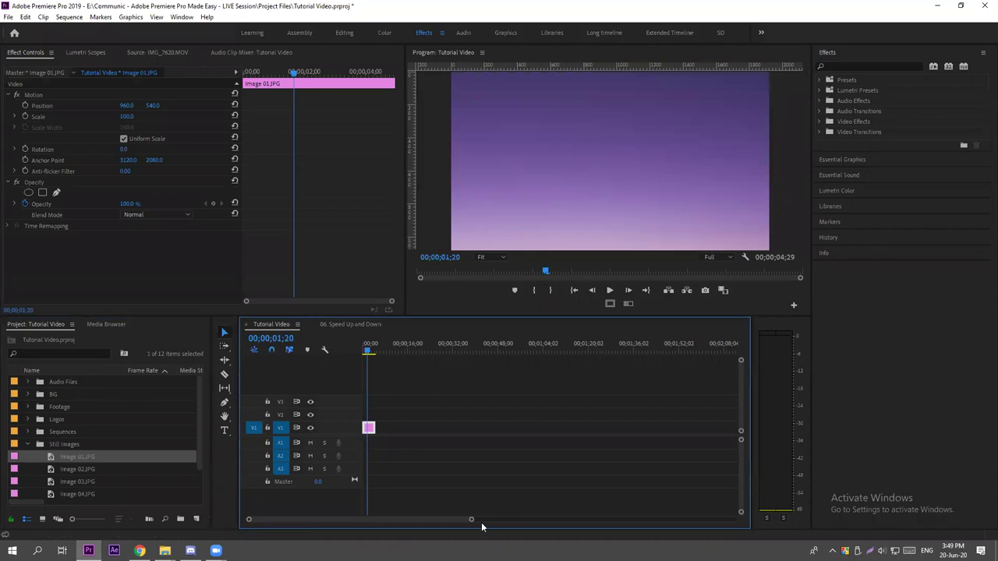
{"action": "left_click_drag", "start_coordinate": [368, 355], "coordinate": [375, 351]}
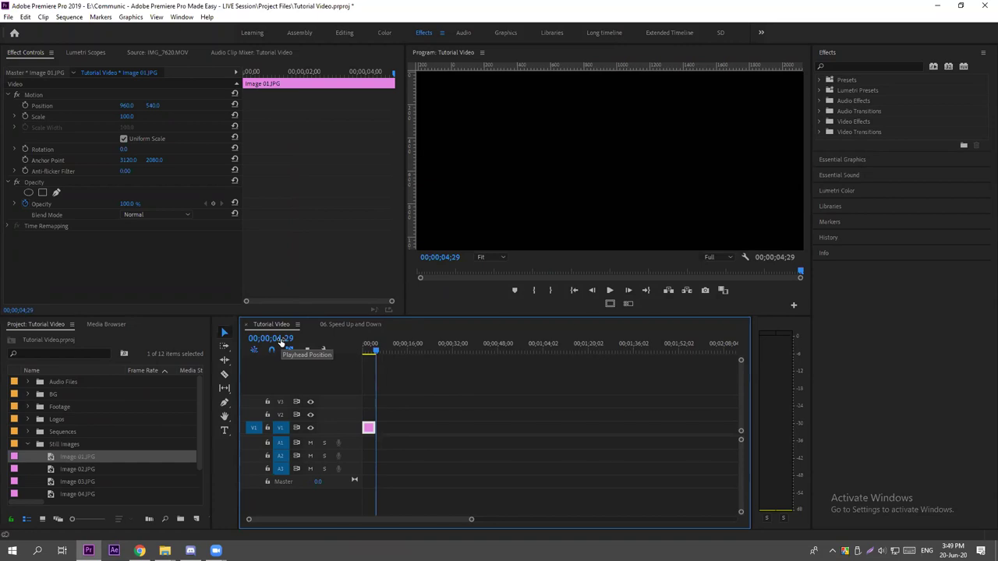
{"action": "key", "text": "equal"}
{"action": "key", "text": "equal"}
{"action": "left_click_drag", "start_coordinate": [331, 520], "coordinate": [273, 521]}
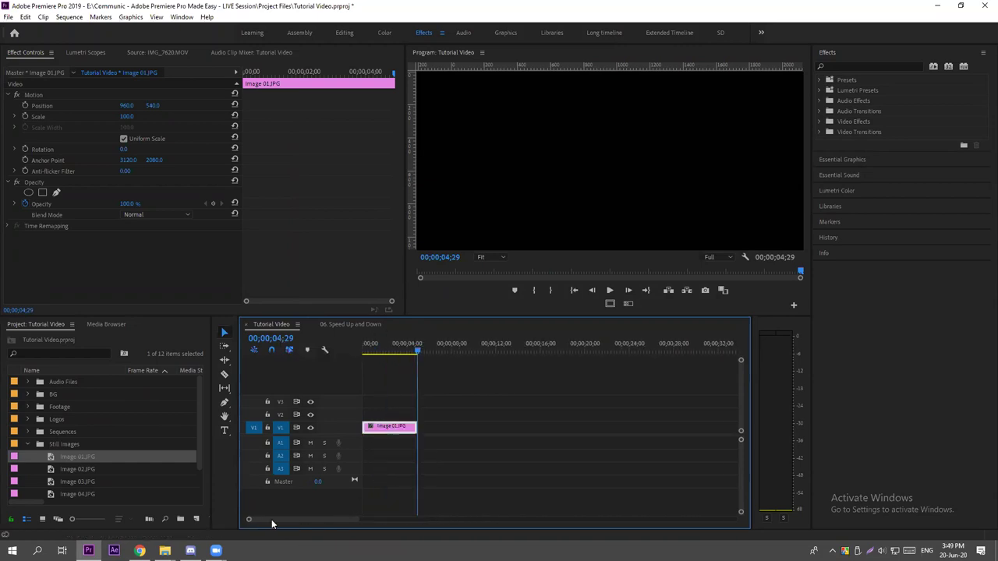
{"action": "left_click", "coordinate": [372, 349]}
{"action": "left_click_drag", "start_coordinate": [372, 349], "coordinate": [375, 350]}
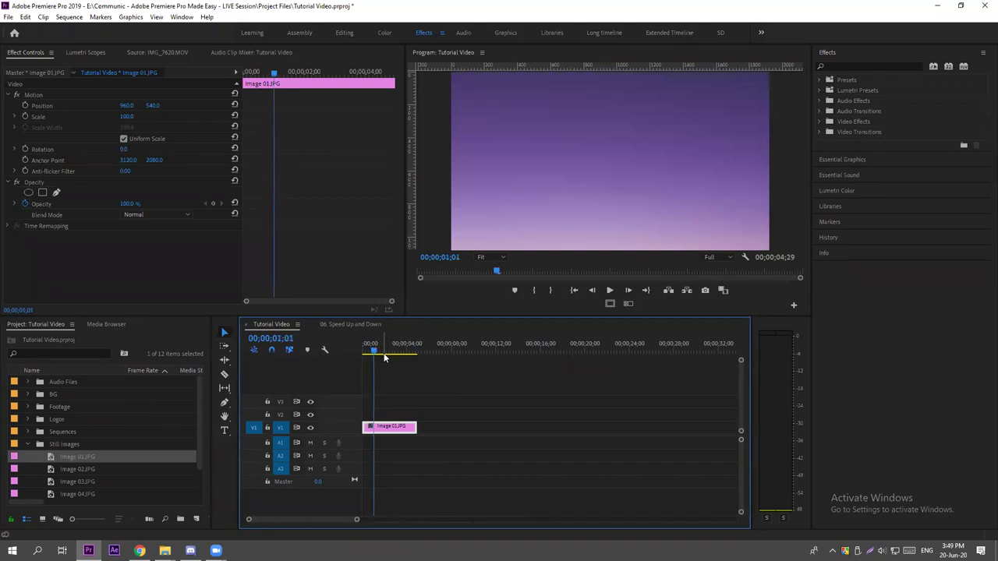
{"action": "key", "text": "Left"}
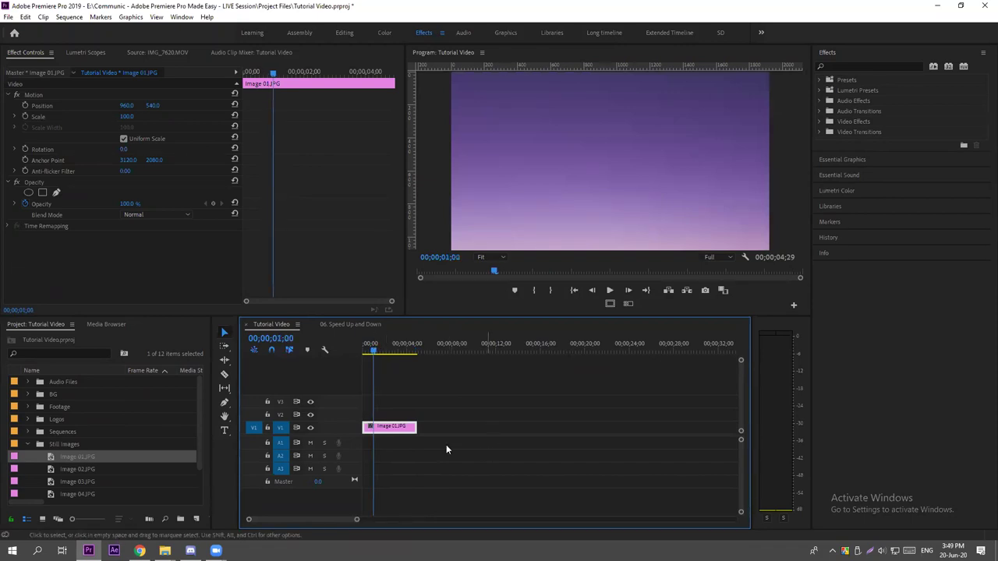
{"action": "left_click_drag", "start_coordinate": [364, 427], "coordinate": [471, 419]}
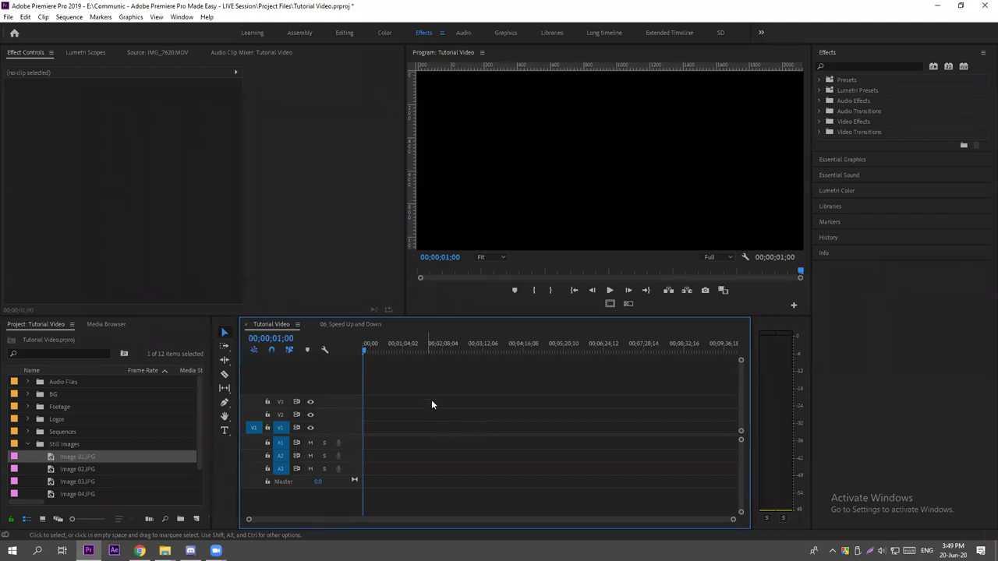
Scrub the playhead and zoom the timeline to look for the Image 01.JPG clip.
{"action": "left_click_drag", "start_coordinate": [365, 351], "coordinate": [407, 353]}
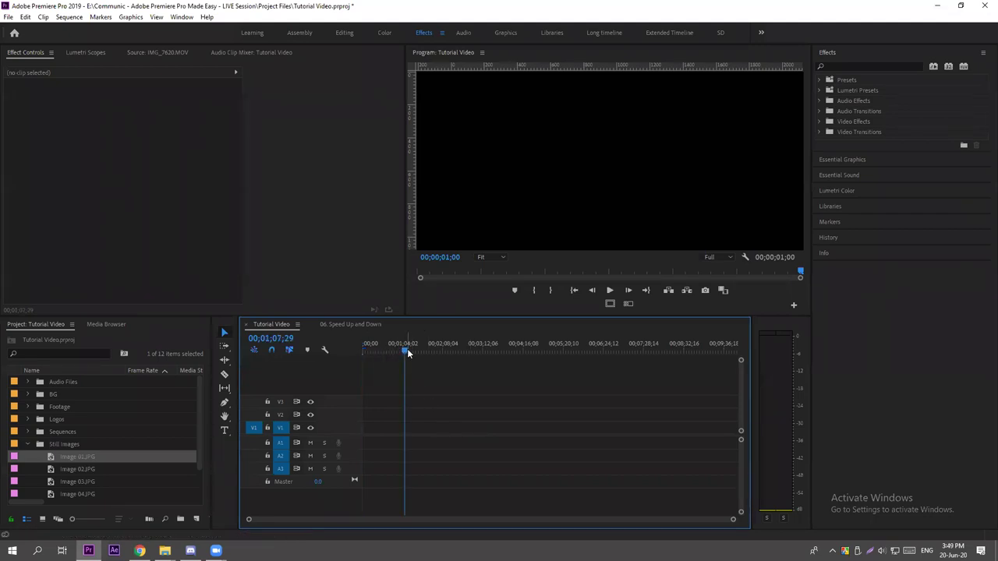
{"action": "left_click", "coordinate": [477, 348]}
{"action": "left_click", "coordinate": [514, 349]}
{"action": "left_click", "coordinate": [542, 349]}
{"action": "left_click", "coordinate": [461, 348]}
{"action": "left_click", "coordinate": [407, 349]}
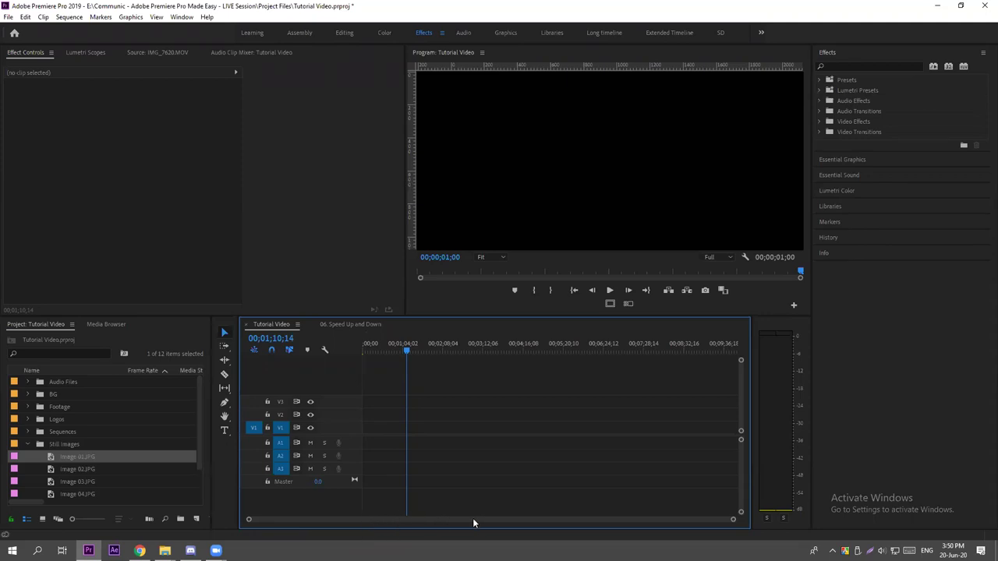
{"action": "left_click_drag", "start_coordinate": [249, 520], "coordinate": [343, 530]}
{"action": "left_click_drag", "start_coordinate": [362, 530], "coordinate": [203, 515]}
Zoom in to reveal Image 01.JPG on V1, select it and delete it.
{"action": "left_click_drag", "start_coordinate": [416, 345], "coordinate": [346, 348]}
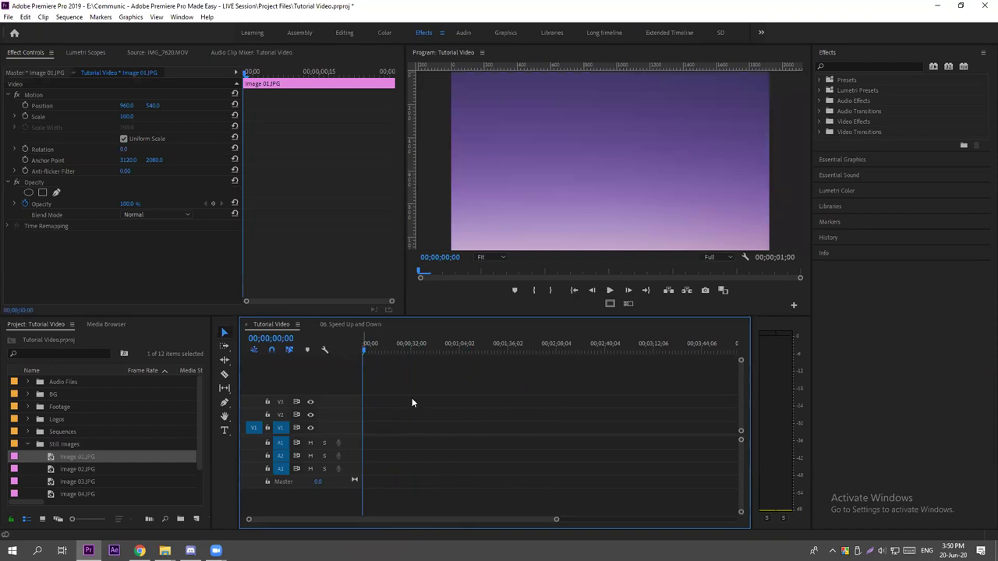
{"action": "left_click", "coordinate": [461, 389]}
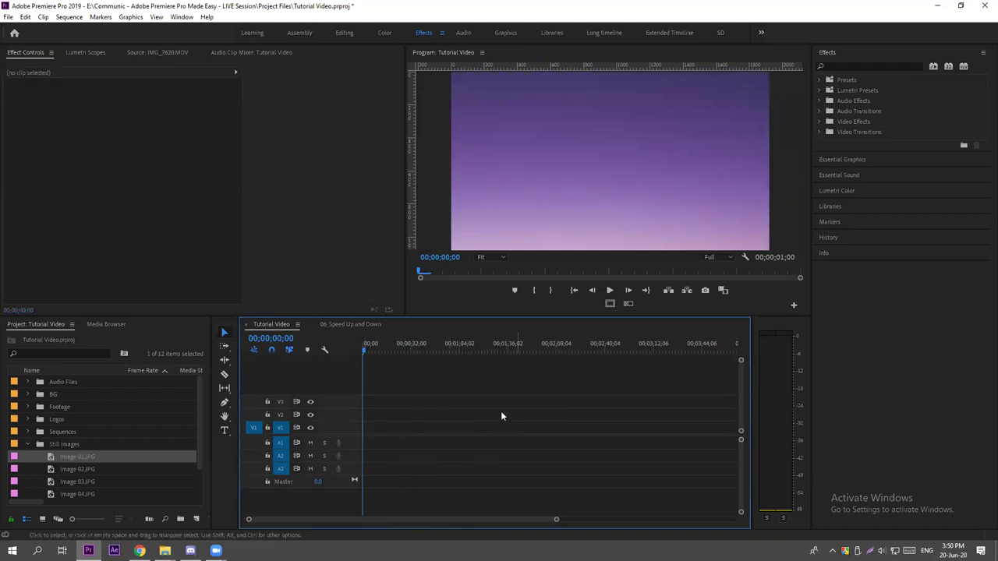
{"action": "left_click_drag", "start_coordinate": [248, 521], "coordinate": [392, 519]}
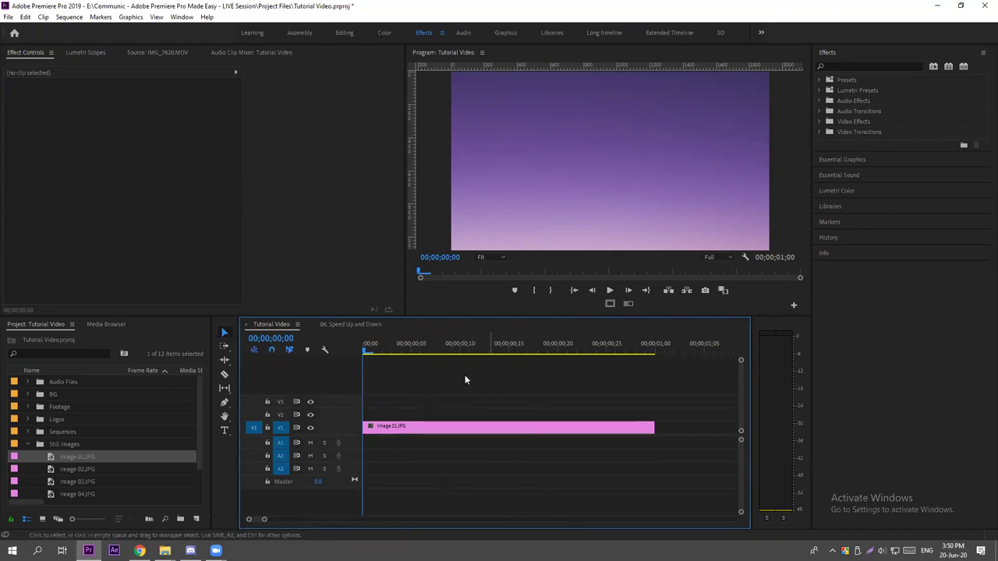
{"action": "left_click_drag", "start_coordinate": [429, 349], "coordinate": [479, 350]}
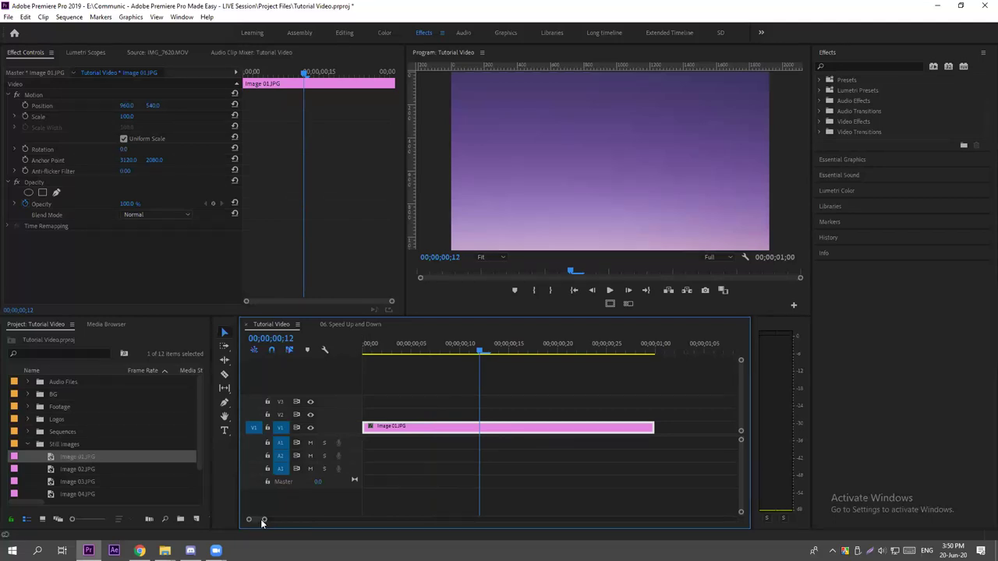
{"action": "left_click_drag", "start_coordinate": [262, 521], "coordinate": [296, 521]}
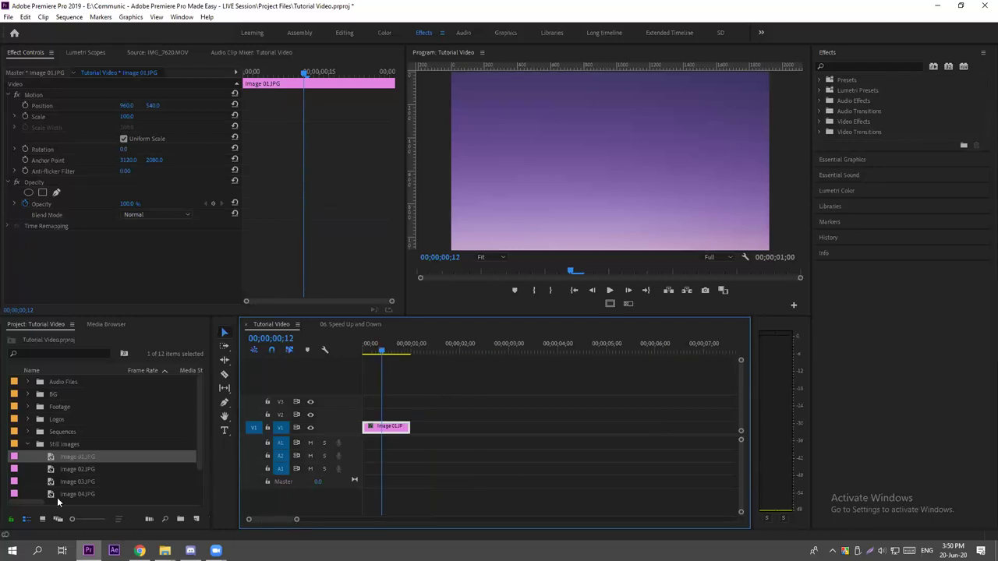
{"action": "left_click", "coordinate": [28, 444]}
{"action": "left_click", "coordinate": [490, 471]}
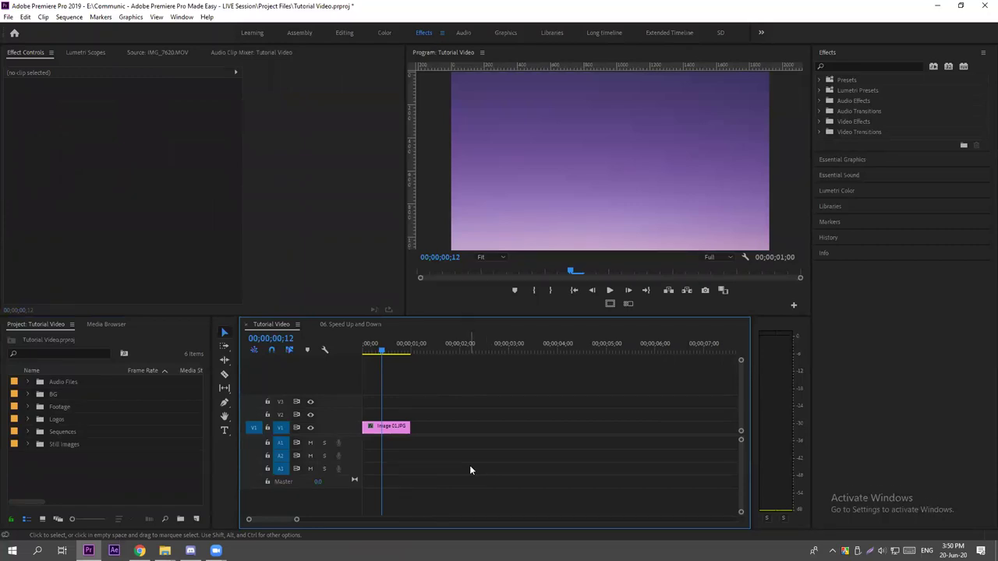
{"action": "left_click", "coordinate": [393, 432]}
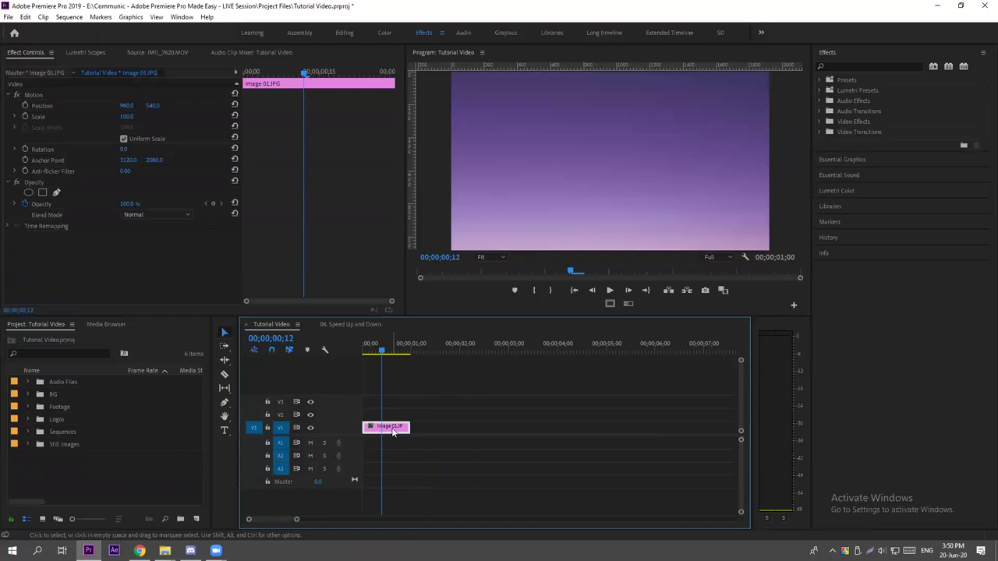
{"action": "key", "text": "Delete"}
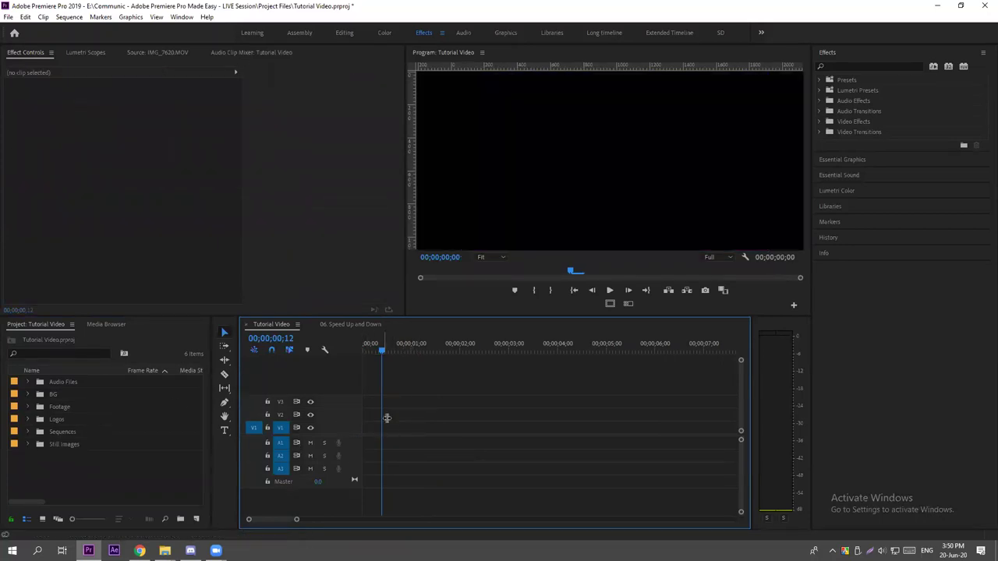
Drag IMG_3194.MOV from the Footage bin to the timeline start, keeping existing sequence settings.
{"action": "left_click", "coordinate": [28, 445]}
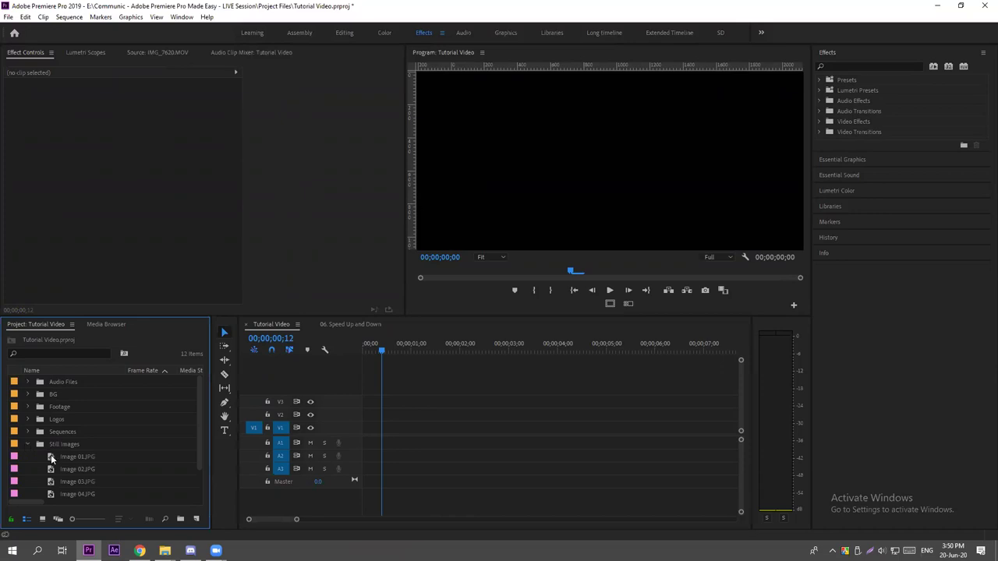
{"action": "left_click", "coordinate": [29, 446]}
{"action": "left_click", "coordinate": [28, 407]}
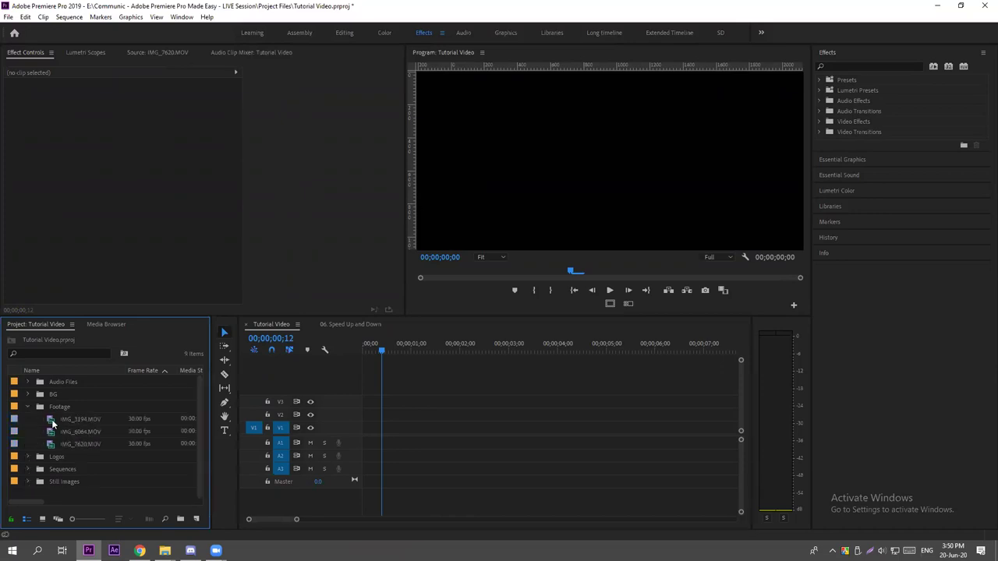
{"action": "left_click", "coordinate": [51, 419]}
{"action": "left_click_drag", "start_coordinate": [51, 419], "coordinate": [365, 431]}
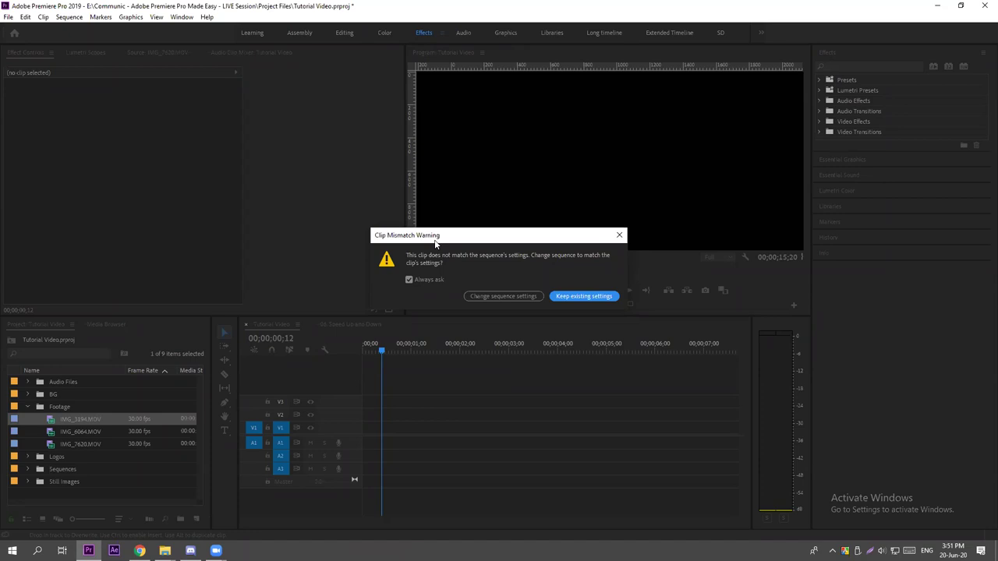
{"action": "left_click", "coordinate": [580, 297]}
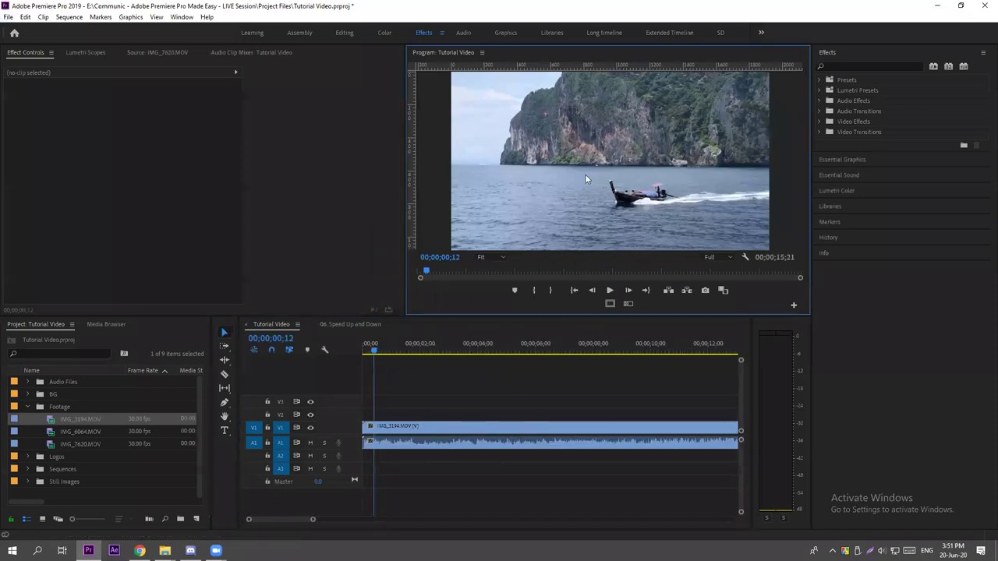
{"action": "key", "text": "grave"}
{"action": "key", "text": "space"}
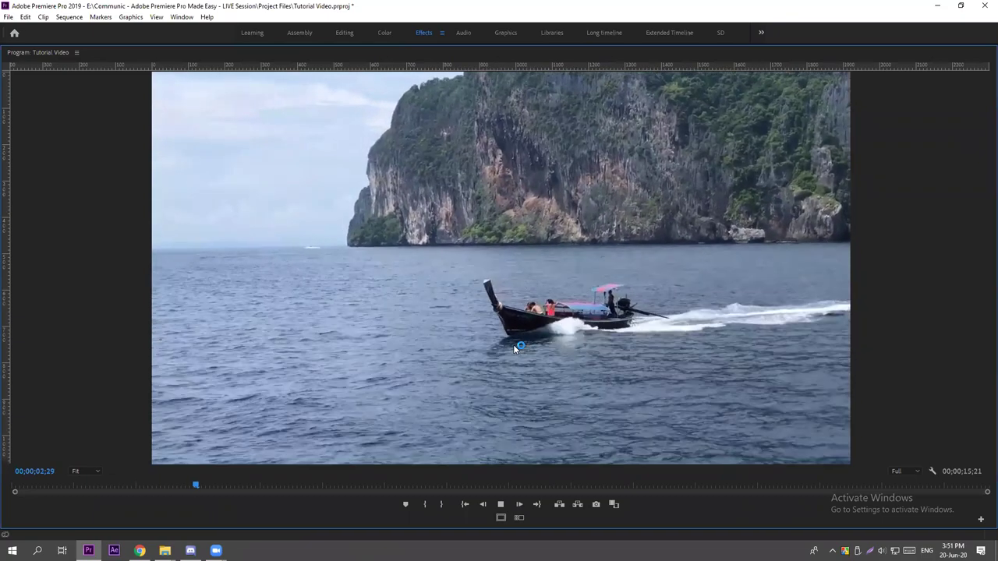
{"action": "key", "text": "space"}
{"action": "key", "text": "space"}
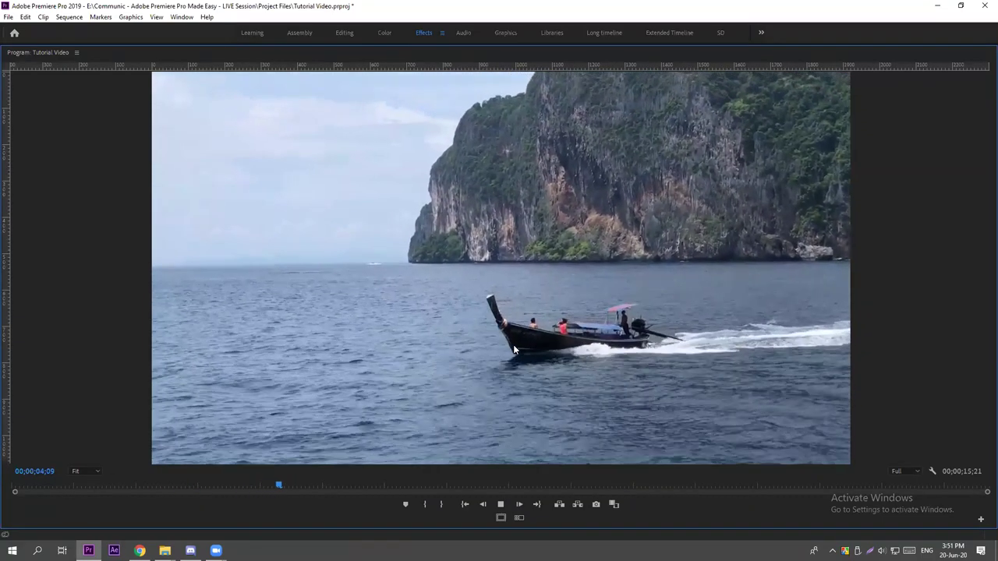
{"action": "key", "text": "space"}
{"action": "key", "text": "grave"}
{"action": "key", "text": "minus"}
{"action": "left_click", "coordinate": [384, 351]}
{"action": "left_click", "coordinate": [406, 362]}
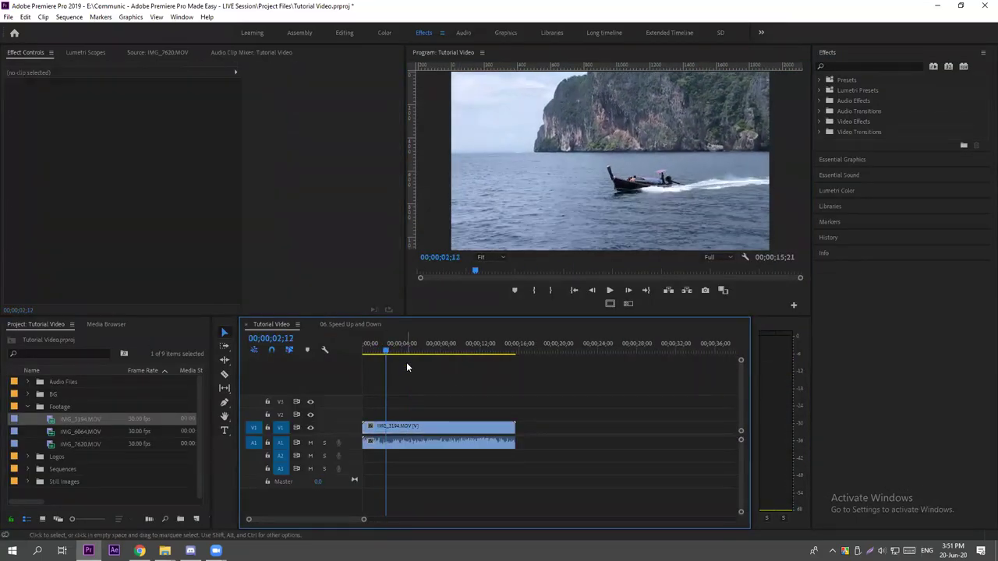
{"action": "mouse_move", "coordinate": [386, 355]}
{"action": "left_mouse_down"}
{"action": "mouse_move", "coordinate": [497, 349]}
{"action": "mouse_move", "coordinate": [364, 352]}
{"action": "mouse_move", "coordinate": [378, 351]}
{"action": "left_mouse_up"}
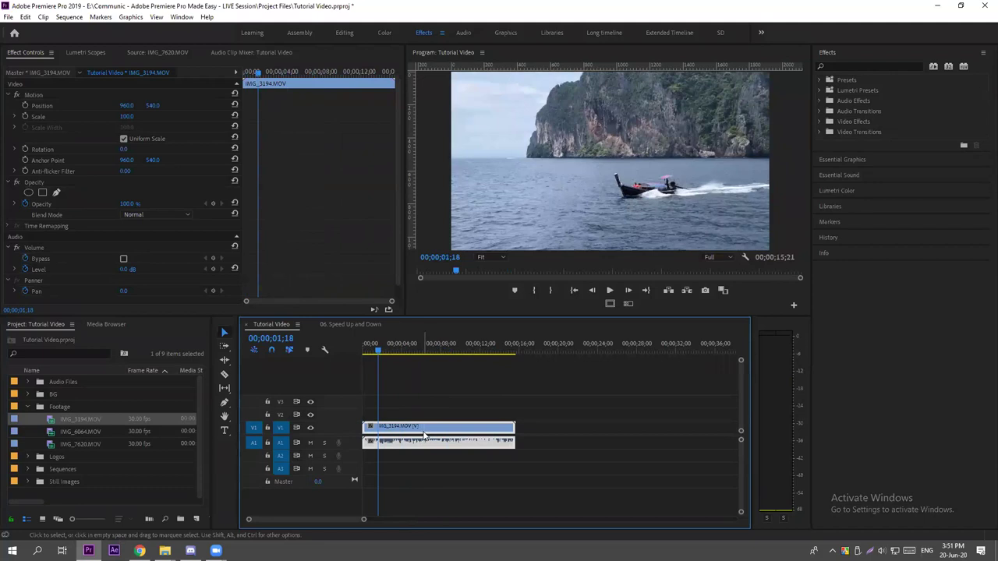
Set the boat clip's Scale to 150 and Position to 960, 421 in Effect Controls.
{"action": "left_click_drag", "start_coordinate": [126, 106], "coordinate": [178, 116]}
{"action": "left_click", "coordinate": [134, 117]}
{"action": "type", "text": "150"}
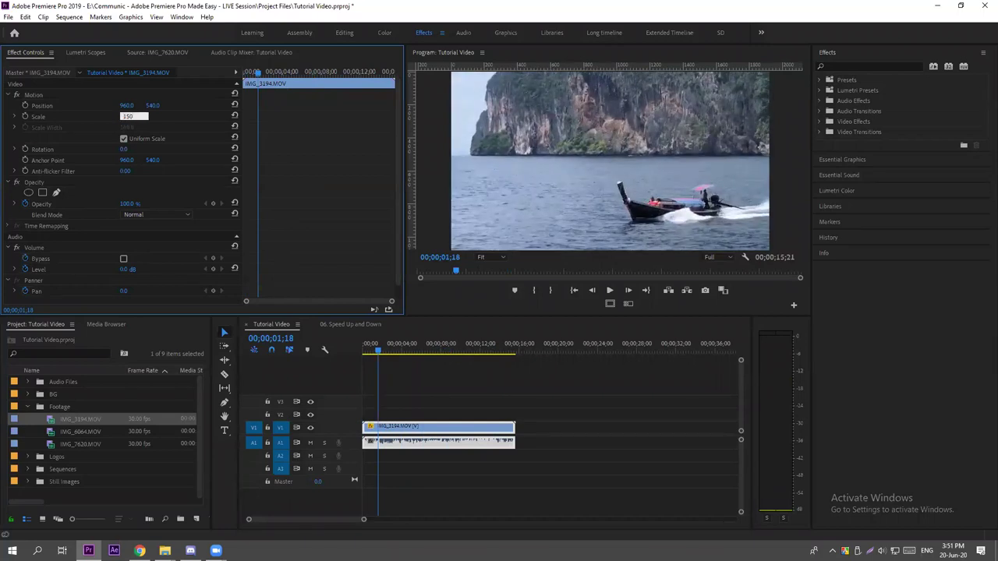
{"action": "key", "text": "Return"}
{"action": "left_click_drag", "start_coordinate": [152, 105], "coordinate": [60, 105]}
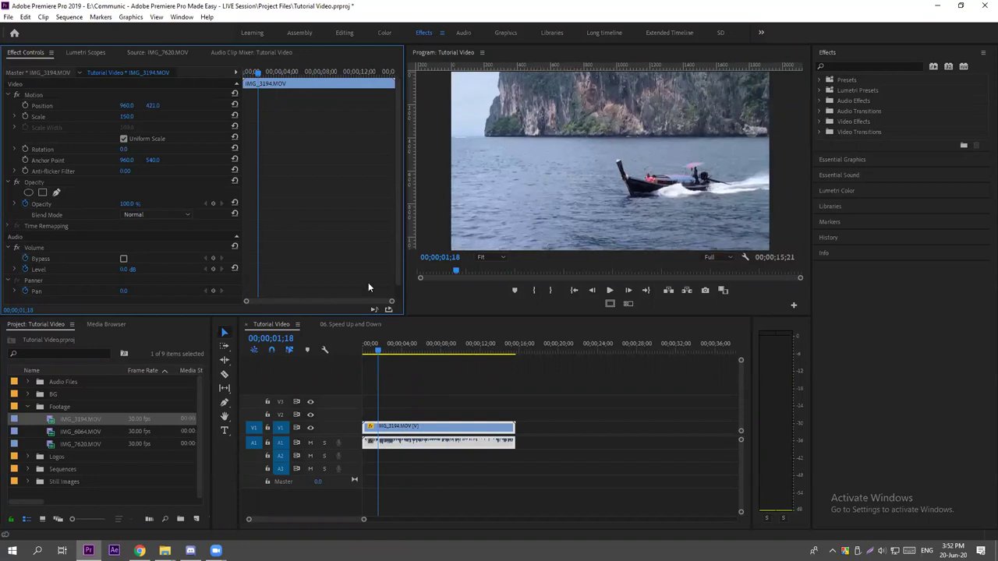
{"action": "left_click", "coordinate": [426, 383]}
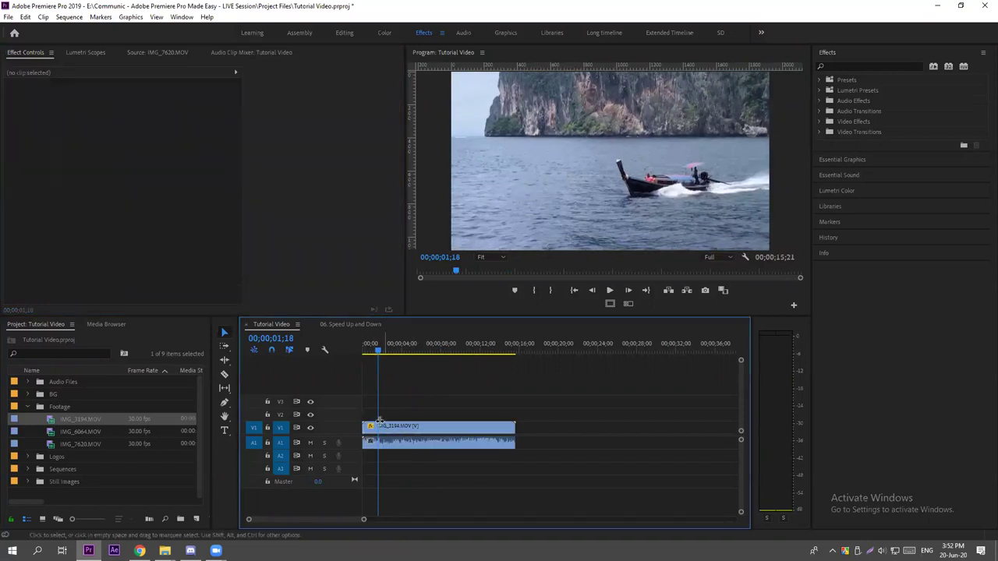
{"action": "left_click", "coordinate": [405, 428]}
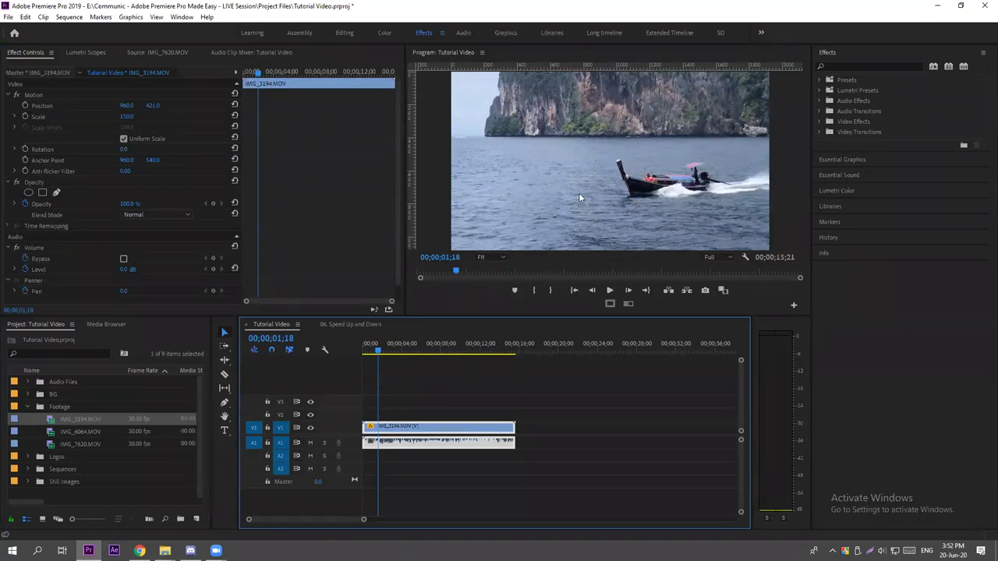
{"action": "key", "text": "Home"}
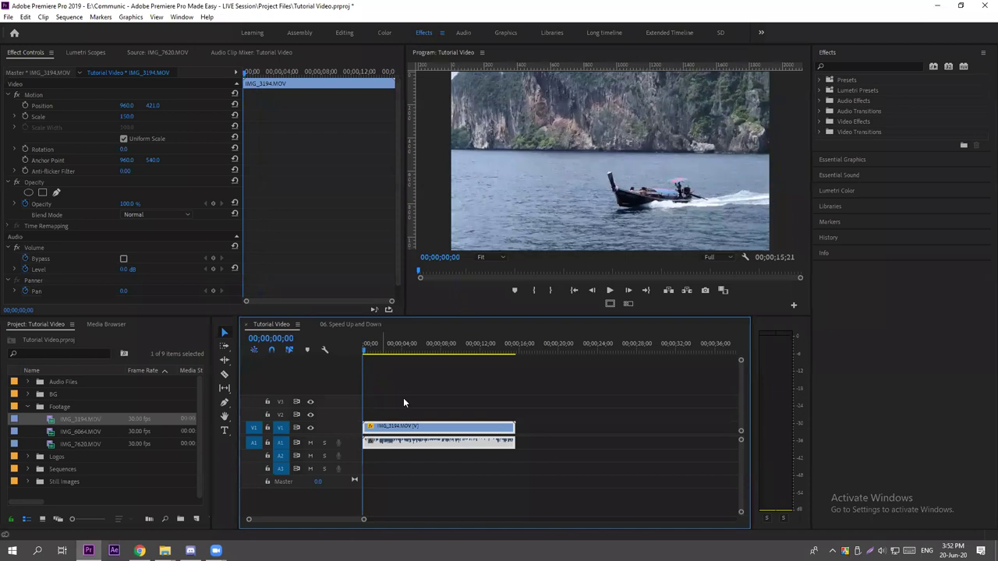
{"action": "left_click", "coordinate": [406, 400]}
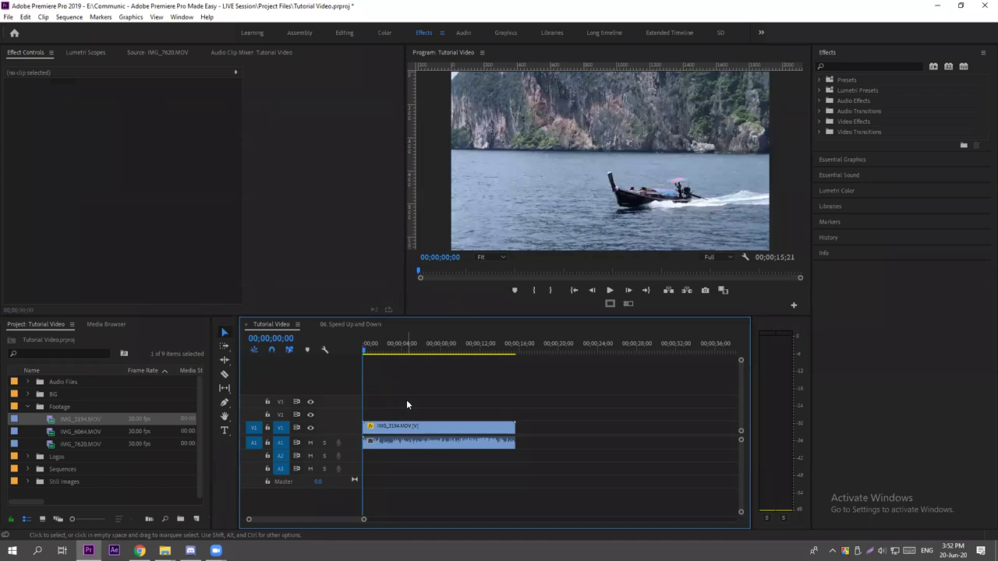
{"action": "left_click", "coordinate": [411, 351]}
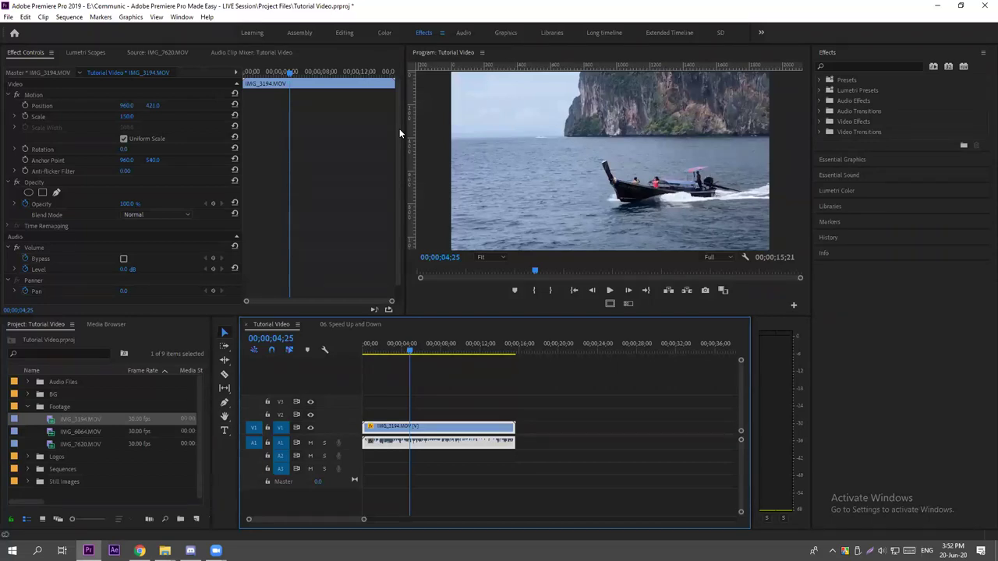
{"action": "mouse_move", "coordinate": [236, 312]}
{"action": "left_mouse_down"}
{"action": "mouse_move", "coordinate": [203, 359]}
{"action": "mouse_move", "coordinate": [226, 448]}
{"action": "mouse_move", "coordinate": [248, 328]}
{"action": "left_mouse_up"}
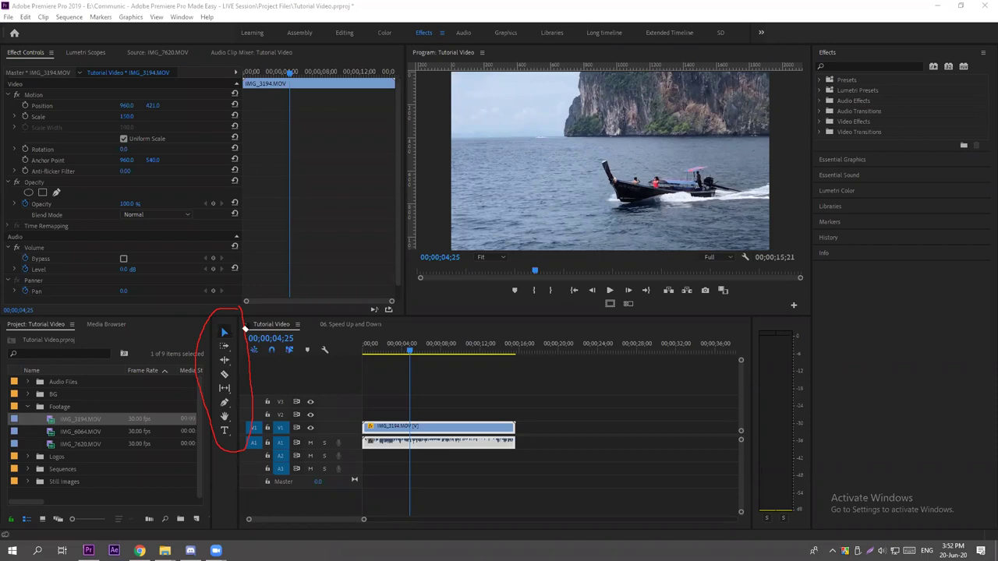
{"action": "key", "text": "Escape"}
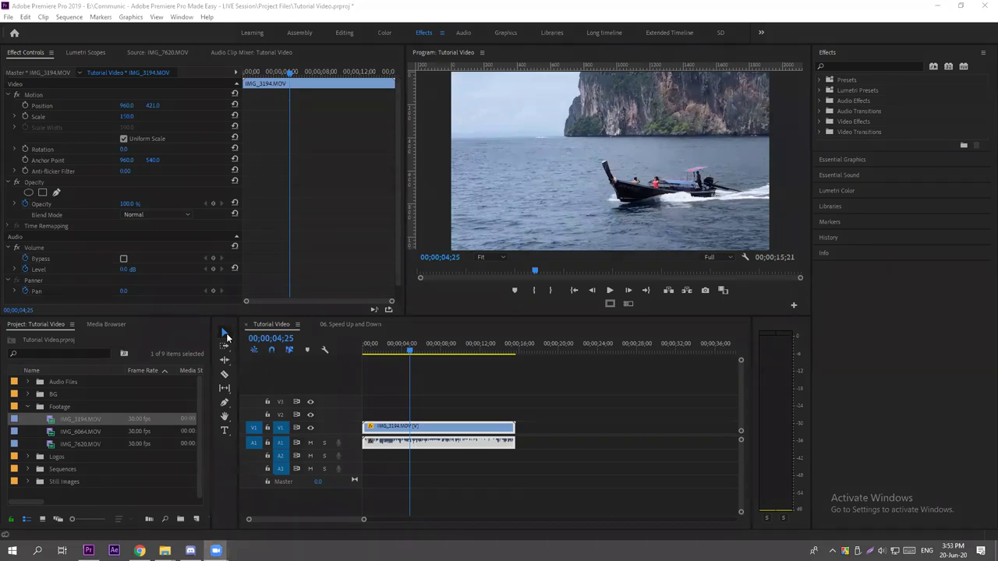
{"action": "left_click", "coordinate": [425, 393]}
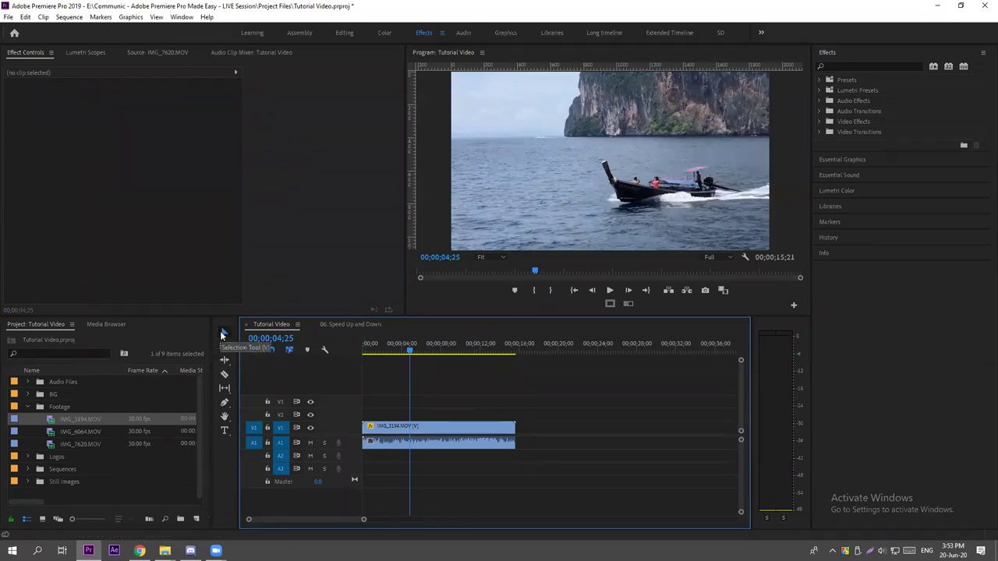
{"action": "left_click", "coordinate": [450, 347]}
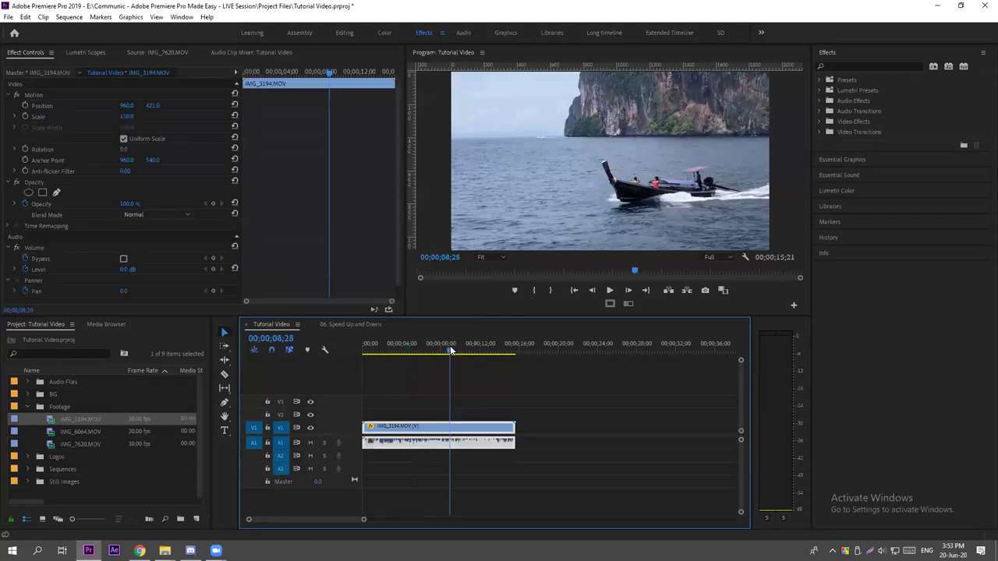
{"action": "left_click", "coordinate": [456, 426]}
{"action": "left_click", "coordinate": [452, 428]}
Place IMG_6064.MOV on V1 and A1 right after the boat clip.
{"action": "left_click", "coordinate": [547, 406]}
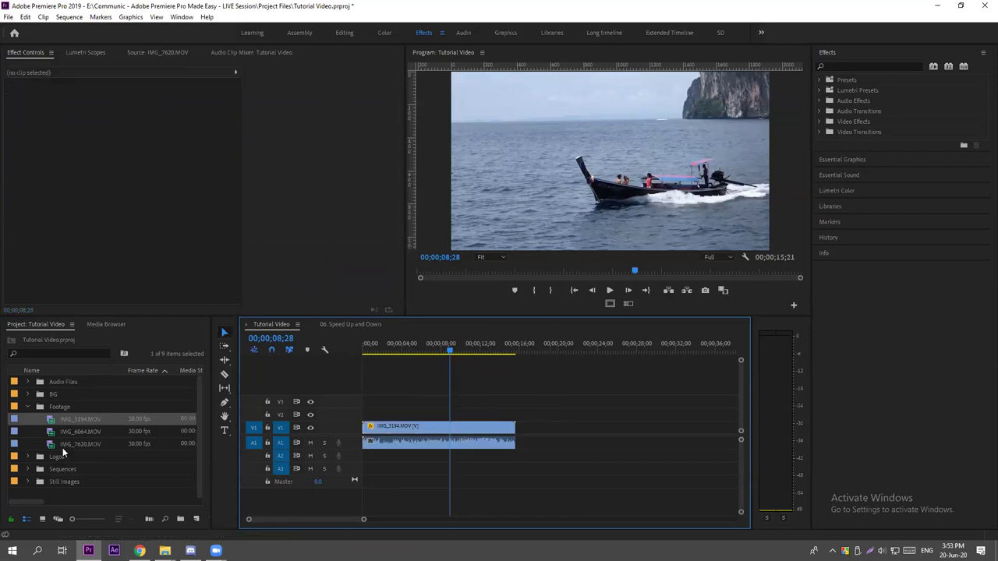
{"action": "left_click", "coordinate": [71, 434]}
{"action": "left_click_drag", "start_coordinate": [70, 434], "coordinate": [552, 402]}
{"action": "left_click", "coordinate": [521, 351]}
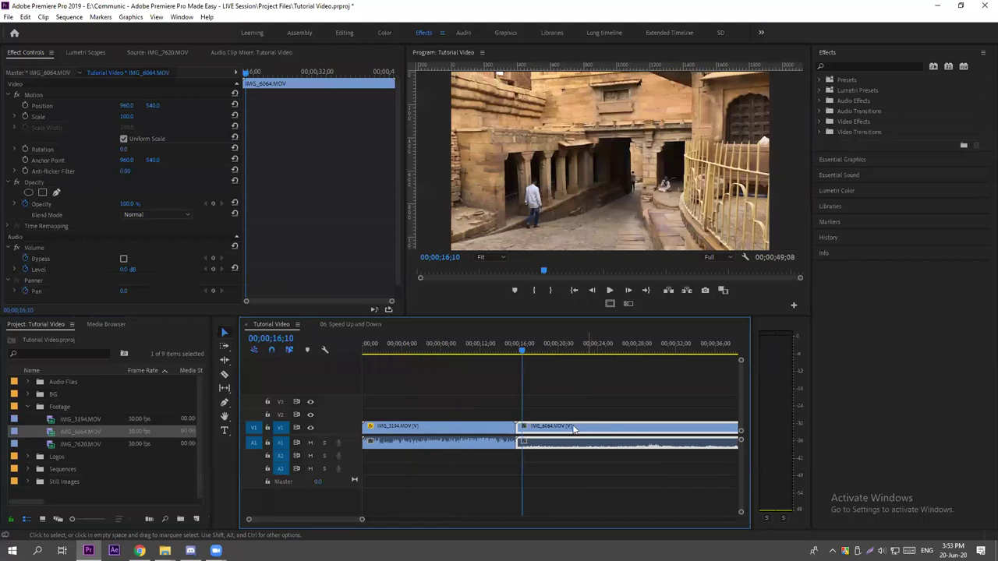
Compare the boat and IMG_6064 clips by selecting each in turn.
{"action": "left_click", "coordinate": [457, 428]}
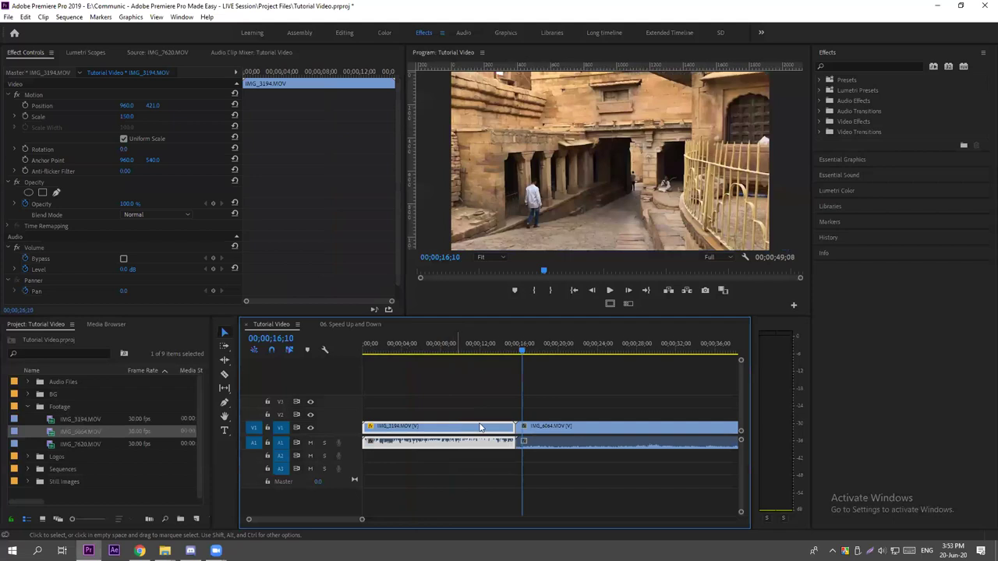
{"action": "left_click", "coordinate": [584, 429]}
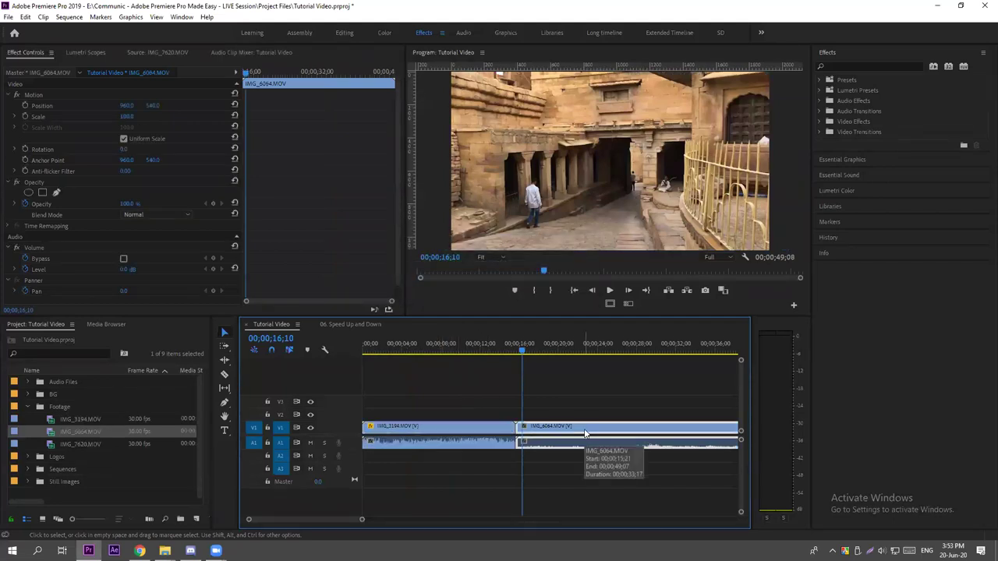
{"action": "left_click", "coordinate": [483, 422]}
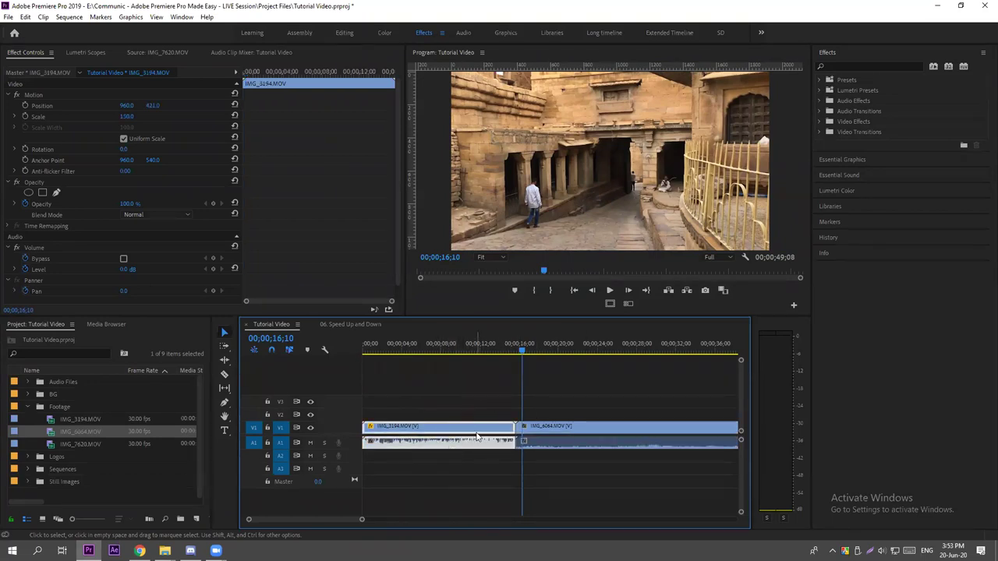
{"action": "left_click", "coordinate": [603, 150]}
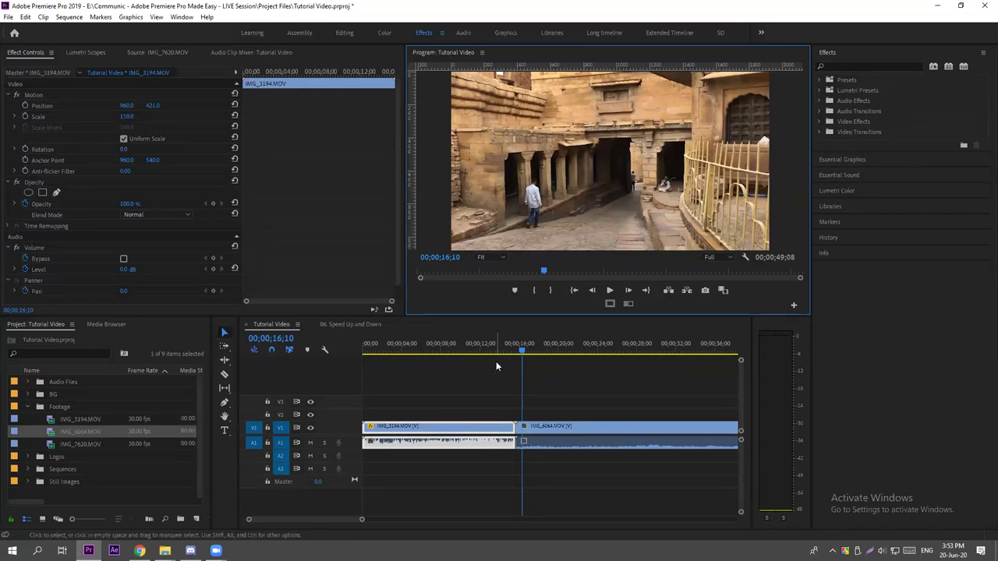
{"action": "left_click", "coordinate": [608, 427]}
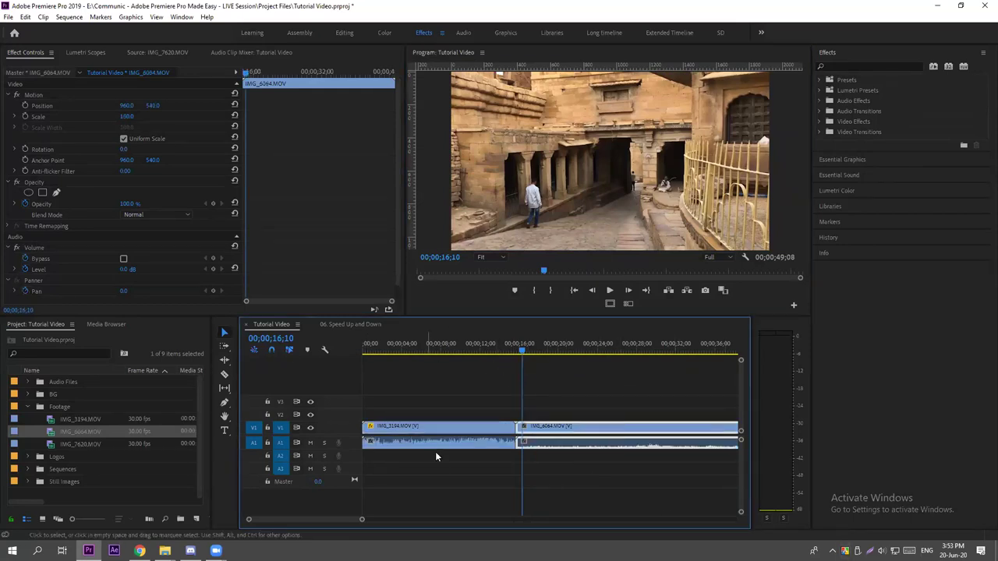
Delete IMG_6064 and scrub through the boat clip, leaving the playhead at 00;00;07;16.
{"action": "key", "text": "Delete"}
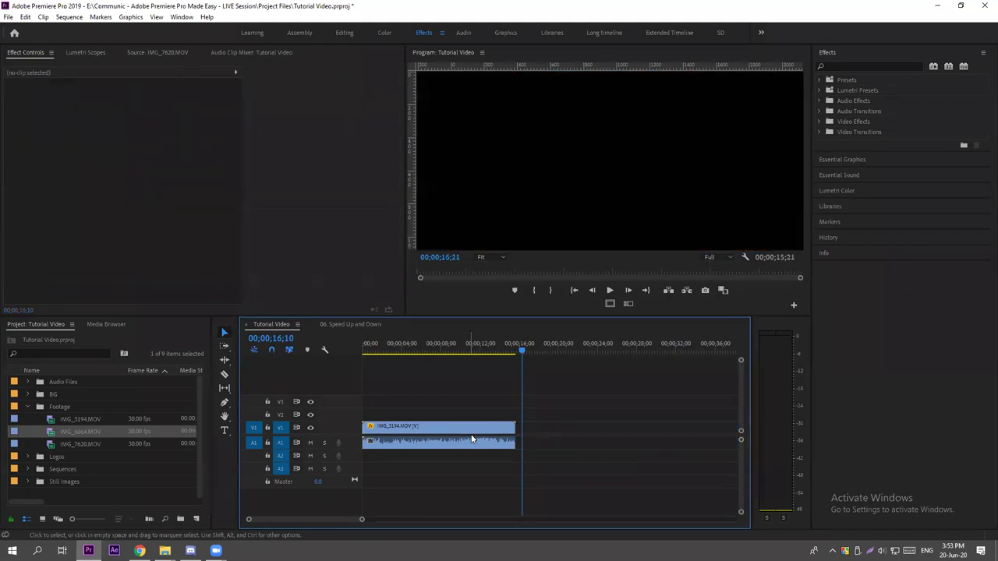
{"action": "left_click", "coordinate": [428, 341]}
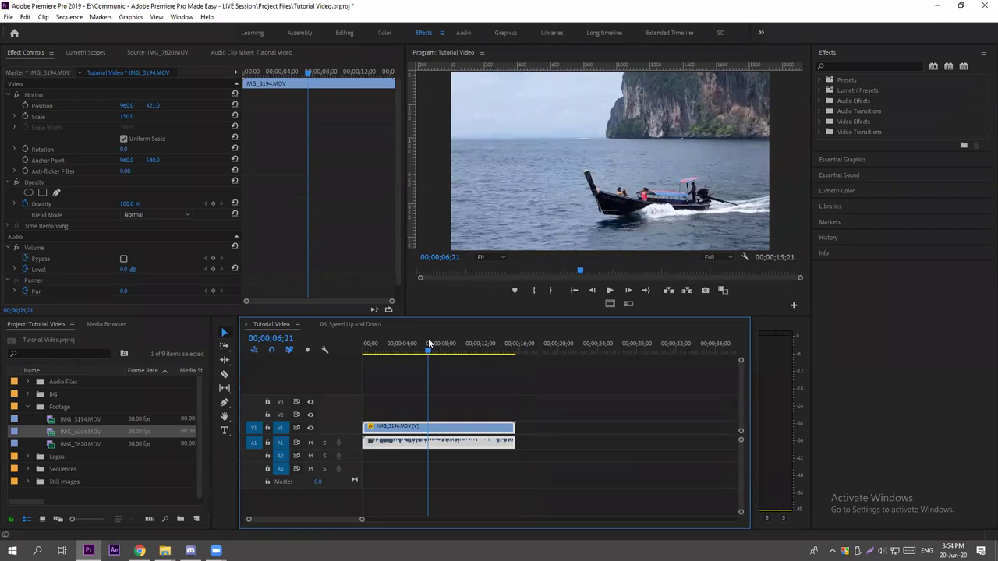
{"action": "left_click_drag", "start_coordinate": [400, 349], "coordinate": [516, 355]}
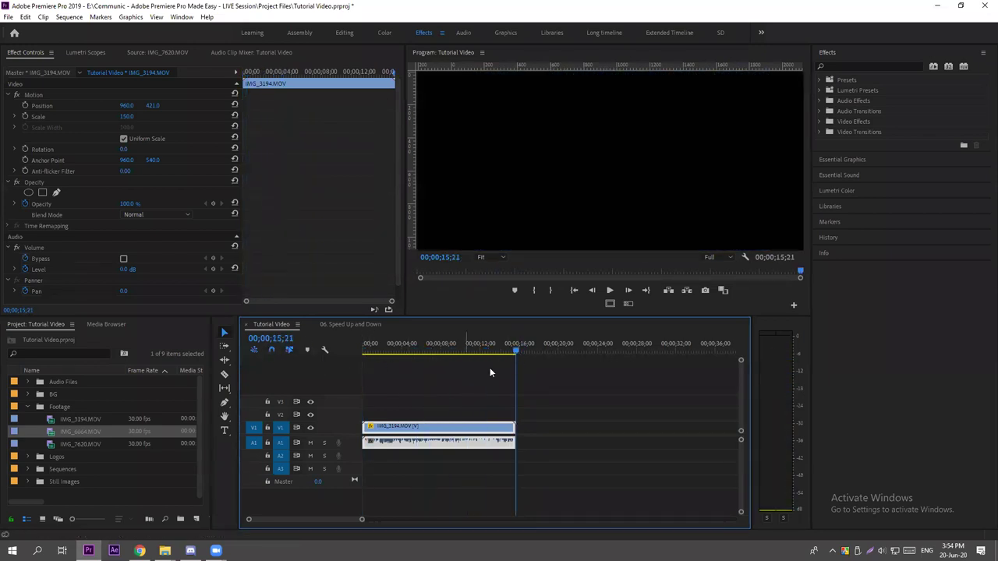
{"action": "left_click", "coordinate": [514, 350]}
{"action": "left_click_drag", "start_coordinate": [514, 350], "coordinate": [516, 353]}
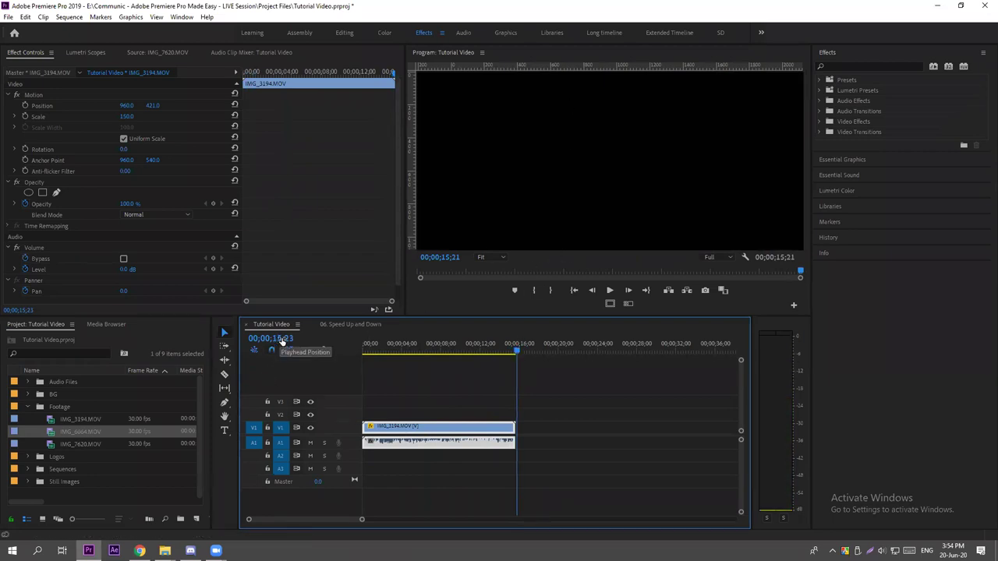
{"action": "left_click_drag", "start_coordinate": [516, 352], "coordinate": [435, 350]}
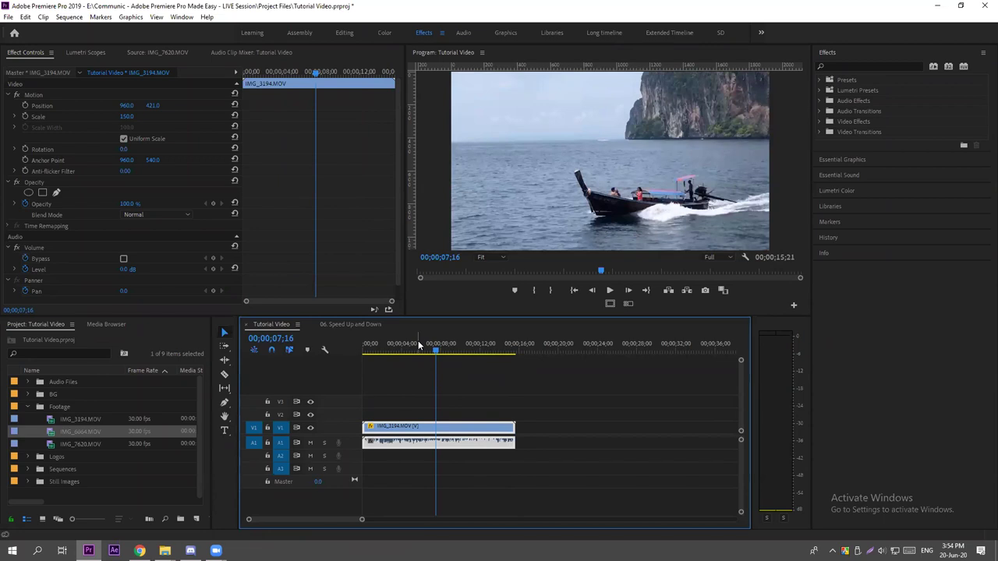
{"action": "left_click", "coordinate": [463, 371]}
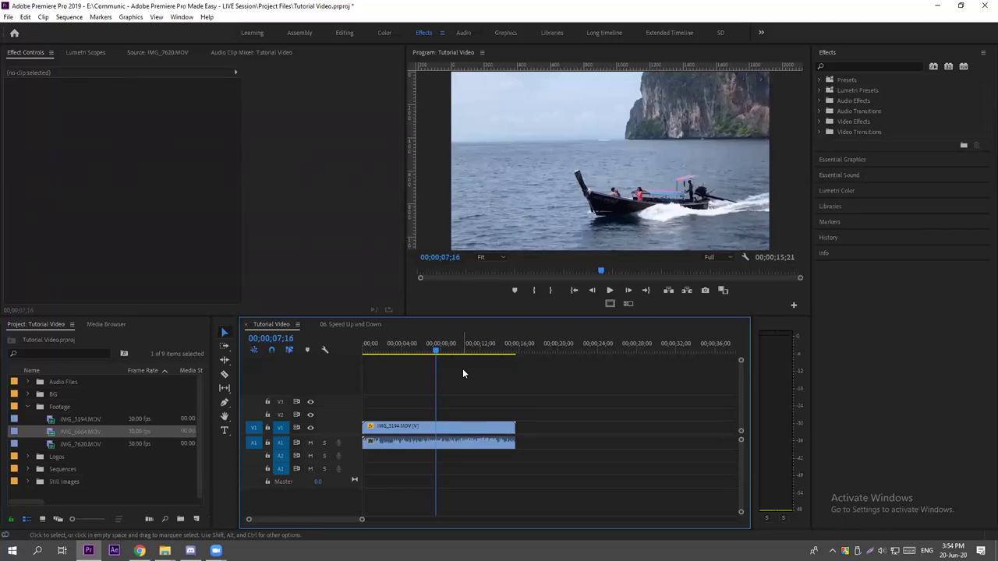
Choose the Razor tool in the Tools panel.
{"action": "left_click", "coordinate": [224, 375]}
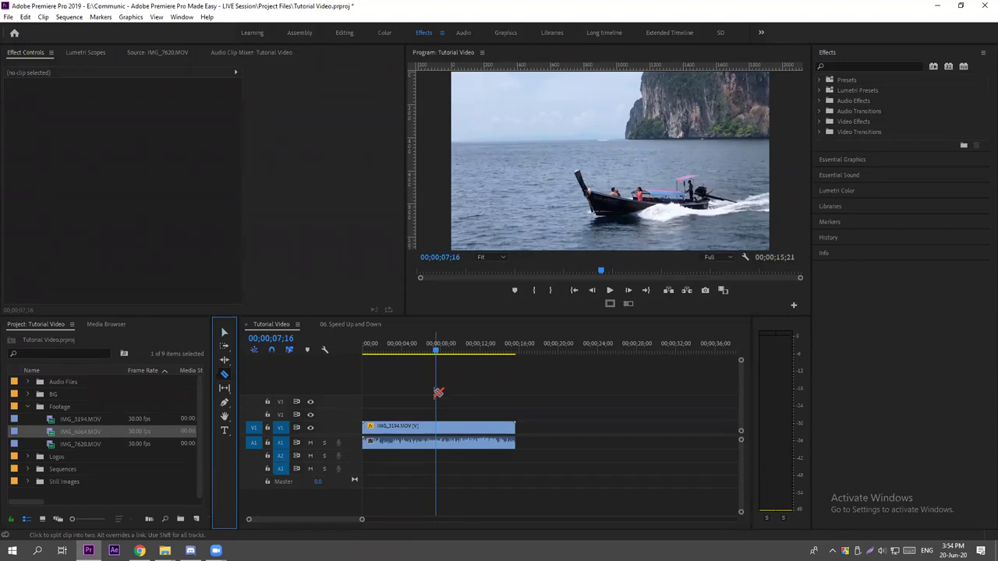
{"action": "left_click", "coordinate": [224, 333]}
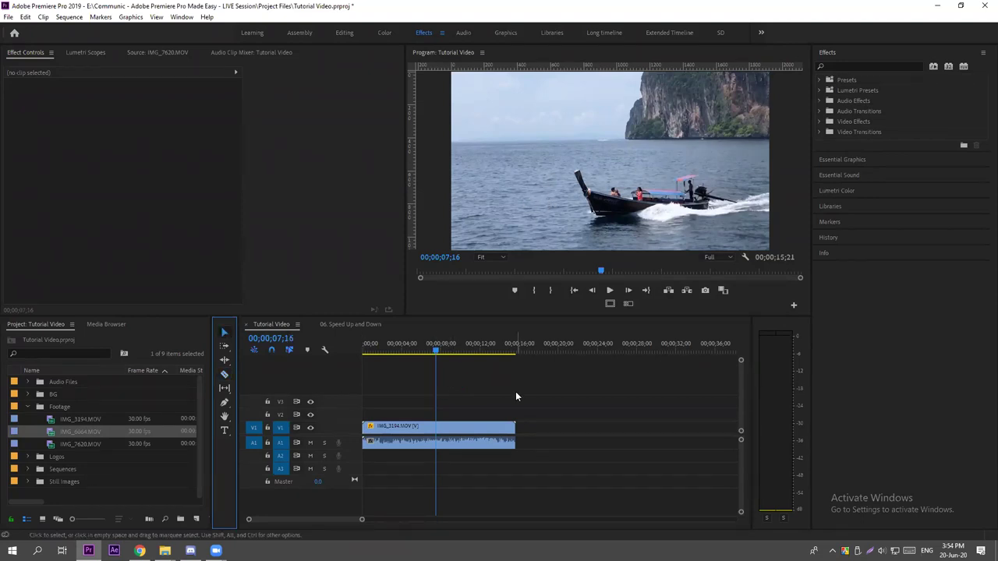
{"action": "left_click", "coordinate": [223, 371]}
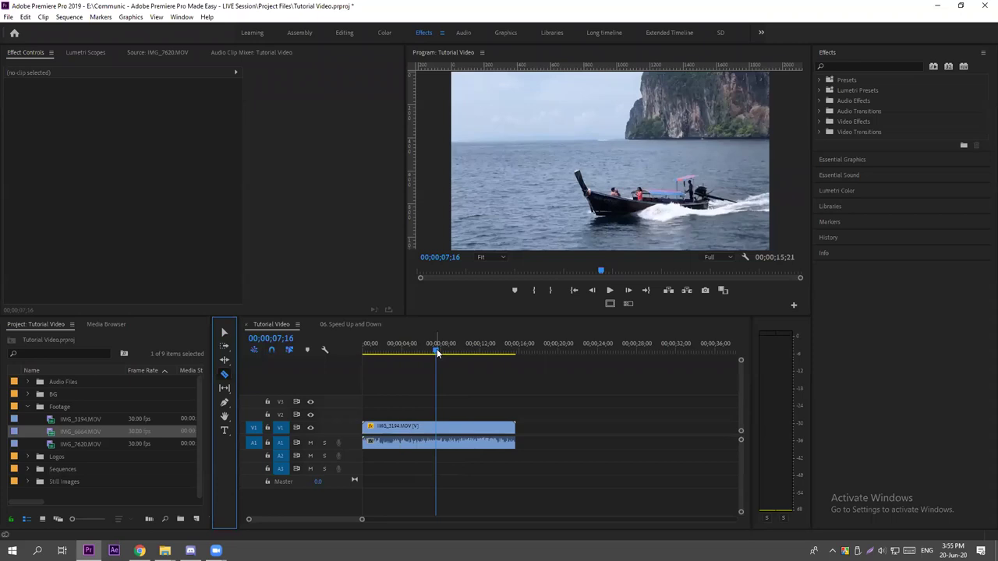
Enter 00;00;05;00 as the playhead timecode.
{"action": "left_click", "coordinate": [278, 340]}
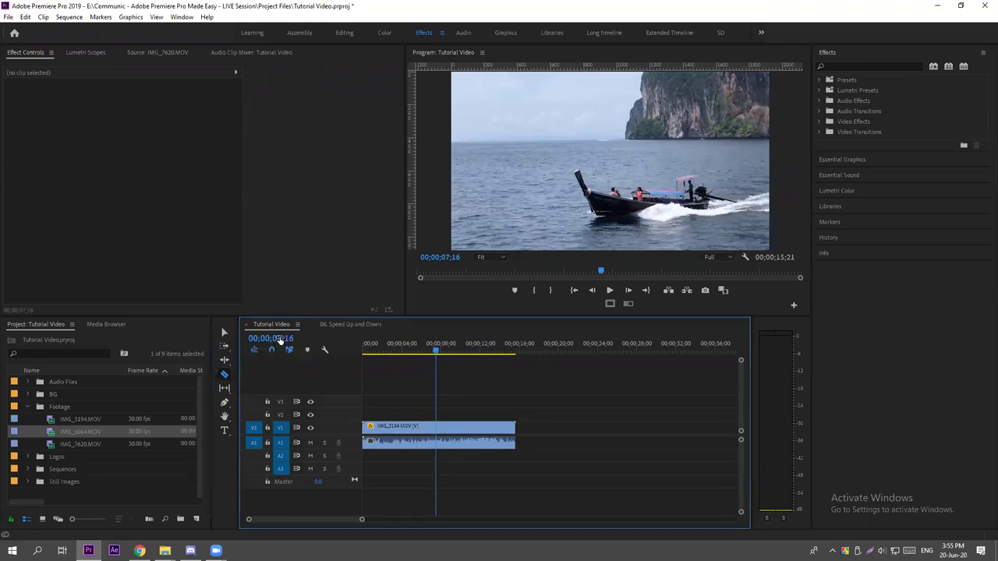
{"action": "left_click", "coordinate": [284, 338]}
{"action": "key", "text": "BackSpace"}
{"action": "type", "text": "5"}
{"action": "key", "text": "BackSpace"}
{"action": "key", "text": "BackSpace"}
{"action": "type", "text": "00"}
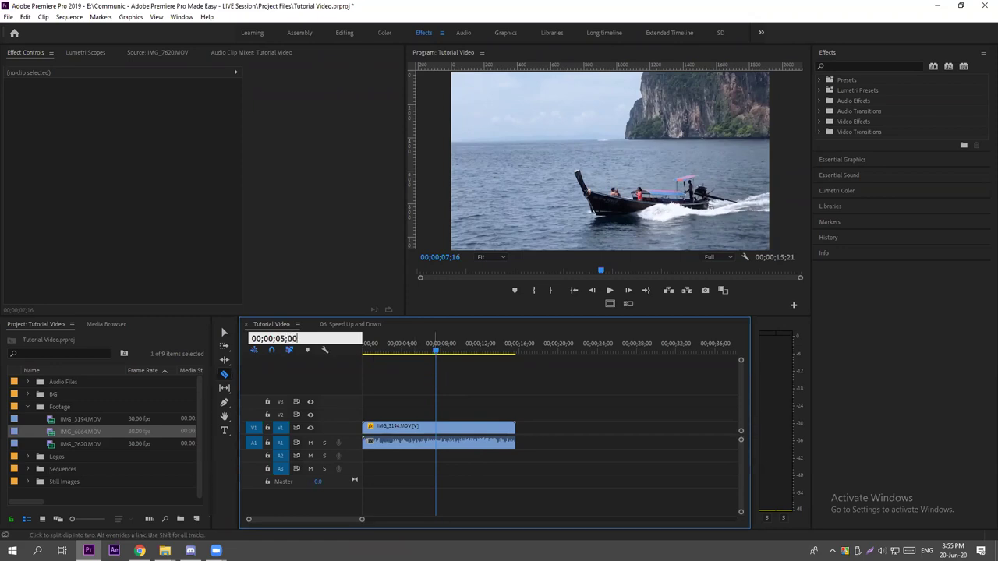
{"action": "key", "text": "Return"}
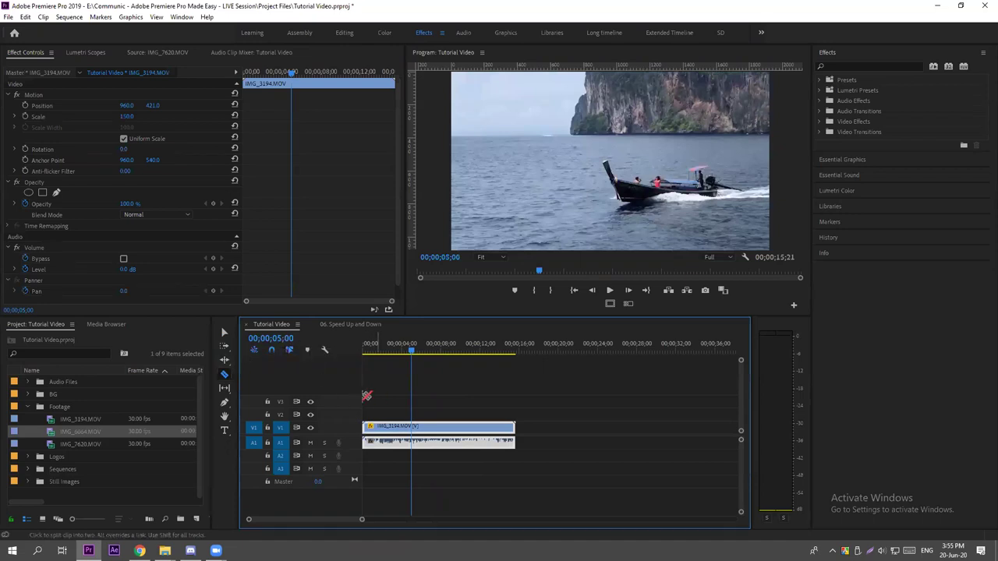
Razor-cut the boat clip at 00;00;05;00, then return to the Selection tool.
{"action": "left_click", "coordinate": [226, 375]}
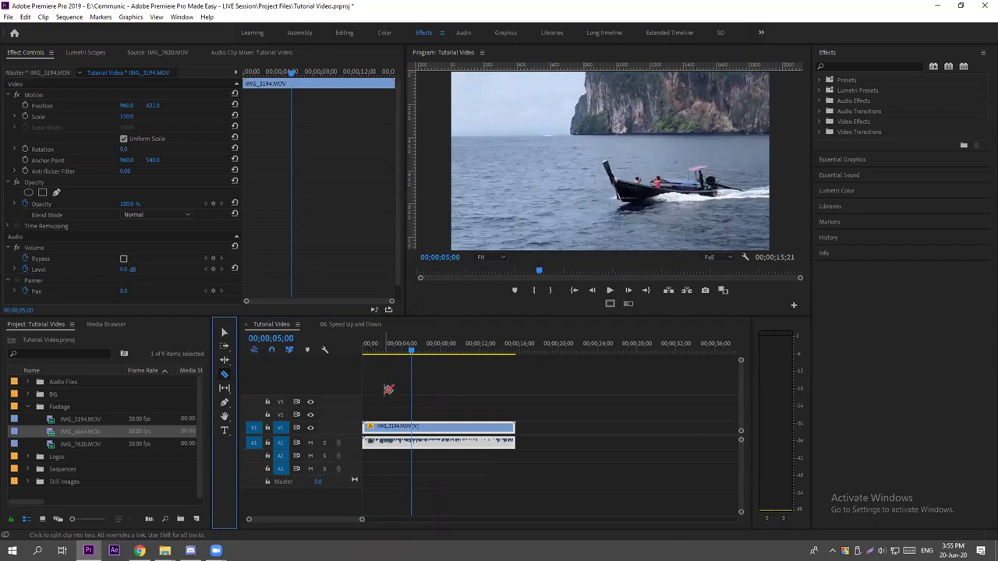
{"action": "left_click", "coordinate": [414, 427]}
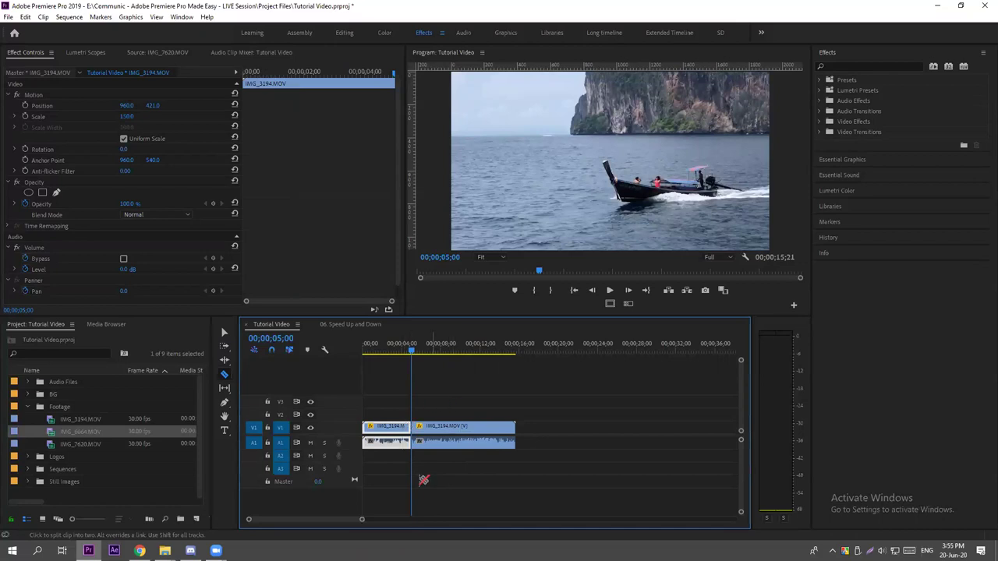
{"action": "key", "text": "v"}
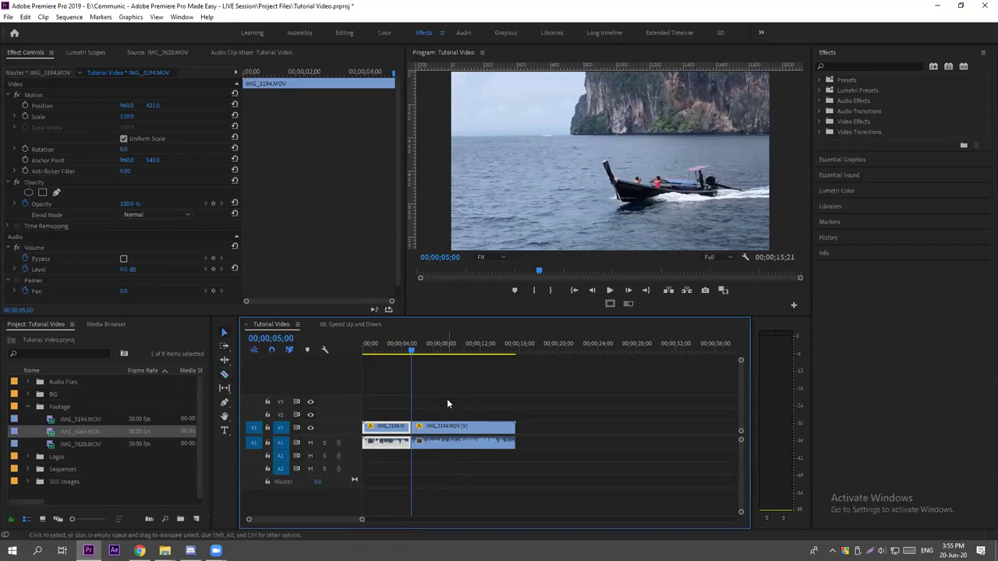
{"action": "left_click", "coordinate": [465, 405]}
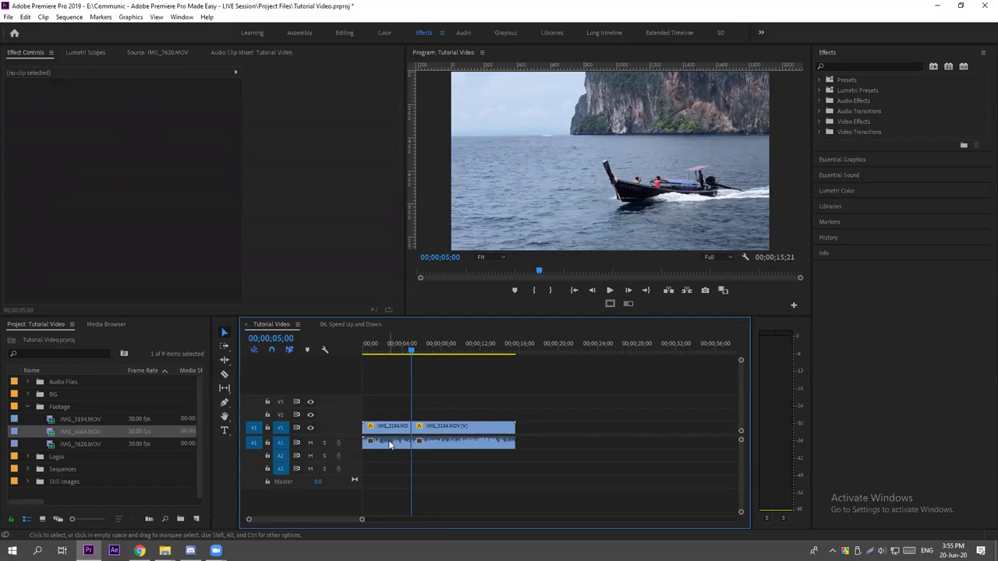
Move the second boat piece right to leave a gap, undoing a stray move of the first.
{"action": "left_click", "coordinate": [441, 429]}
{"action": "left_click_drag", "start_coordinate": [459, 431], "coordinate": [521, 430]}
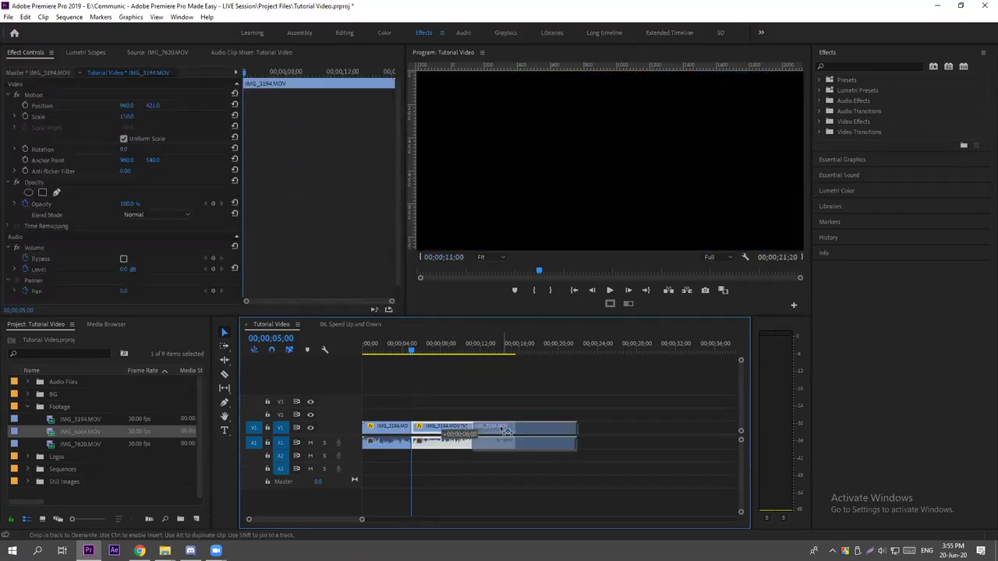
{"action": "left_click", "coordinate": [535, 405]}
{"action": "left_click_drag", "start_coordinate": [384, 448], "coordinate": [422, 448]}
{"action": "left_click", "coordinate": [443, 401]}
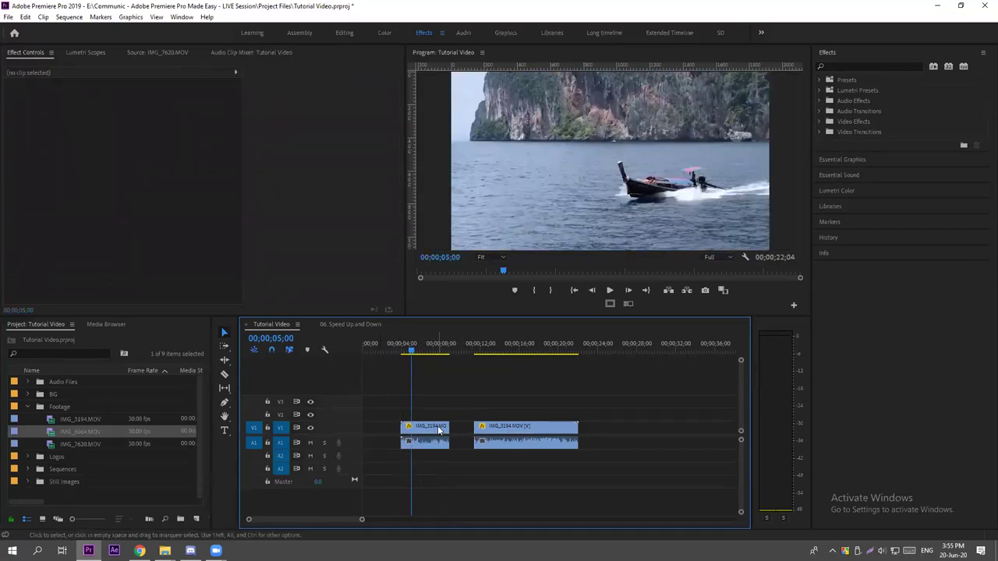
{"action": "left_click", "coordinate": [442, 431]}
{"action": "key", "text": "ctrl+z"}
{"action": "left_click", "coordinate": [510, 426]}
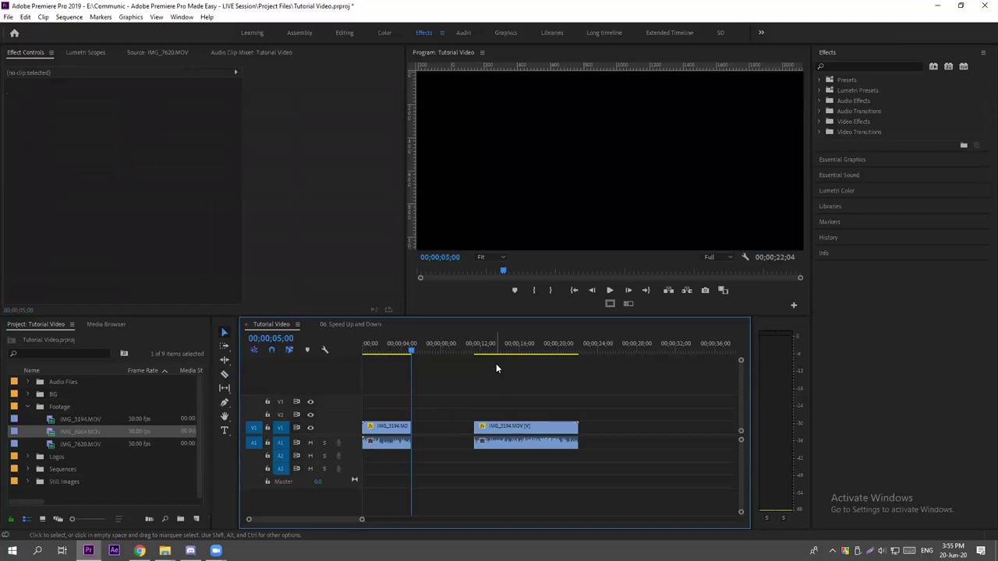
Razor-cut the later boat piece at 00;00;15;25.
{"action": "left_click", "coordinate": [513, 351]}
{"action": "mouse_move", "coordinate": [513, 351]}
{"action": "left_mouse_down"}
{"action": "mouse_move", "coordinate": [533, 351]}
{"action": "mouse_move", "coordinate": [517, 351]}
{"action": "left_mouse_up"}
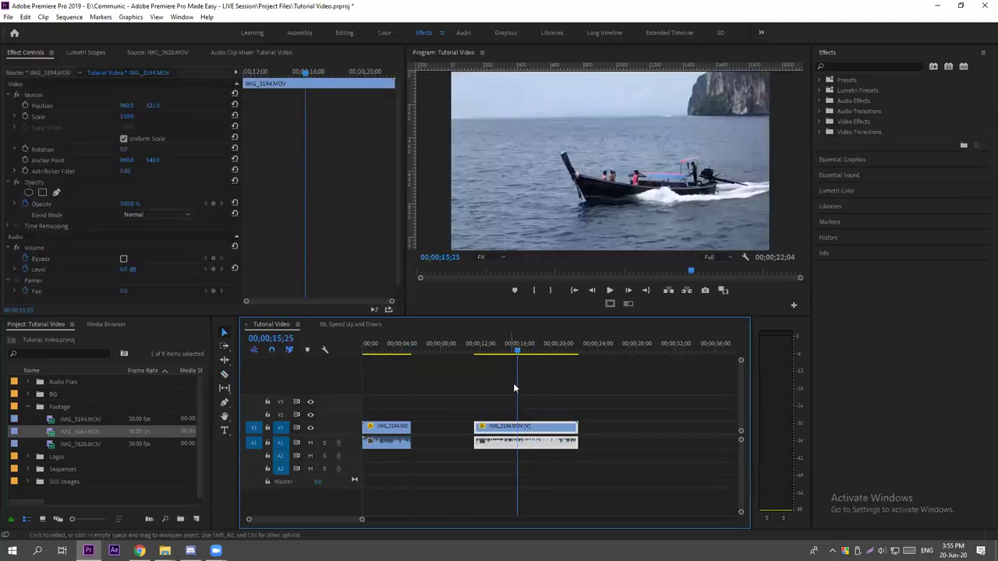
{"action": "left_click", "coordinate": [224, 375]}
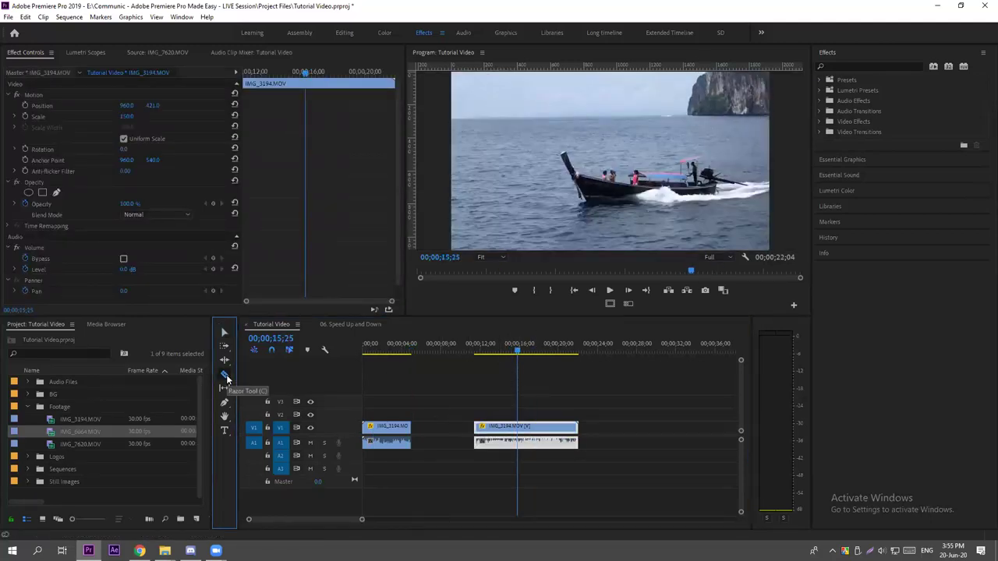
{"action": "left_click", "coordinate": [518, 426]}
{"action": "key", "text": "v"}
Shift the last piece right to leave a gap, then marquee-select the two later pieces.
{"action": "left_click", "coordinate": [485, 395]}
{"action": "left_click_drag", "start_coordinate": [546, 426], "coordinate": [588, 426]}
{"action": "left_click", "coordinate": [488, 406]}
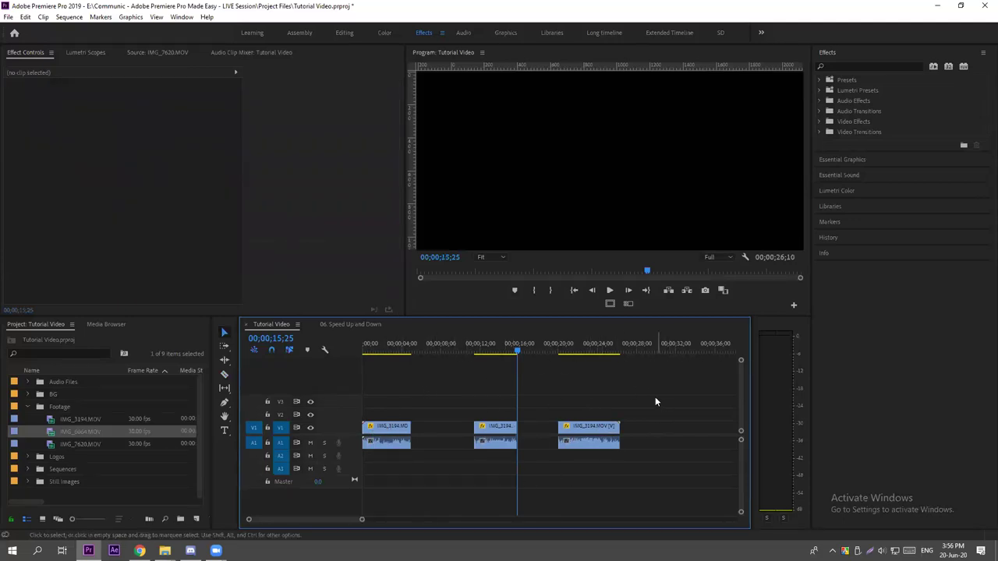
{"action": "left_click_drag", "start_coordinate": [612, 390], "coordinate": [462, 464]}
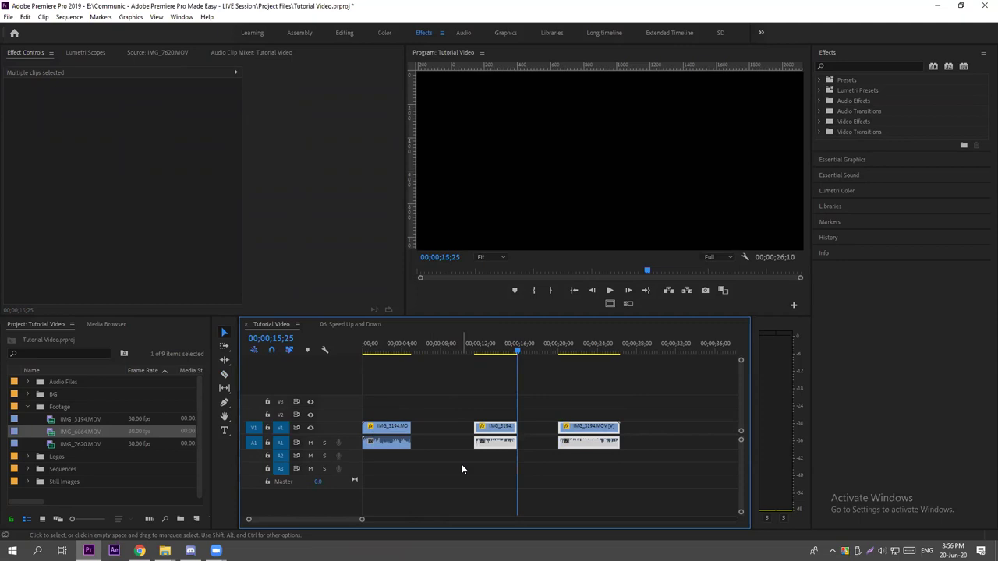
Delete the two later boat pieces, leaving the 5-second IMG_3194.MOV clip, and park the playhead at 00;00;01;10.
{"action": "key", "text": "Delete"}
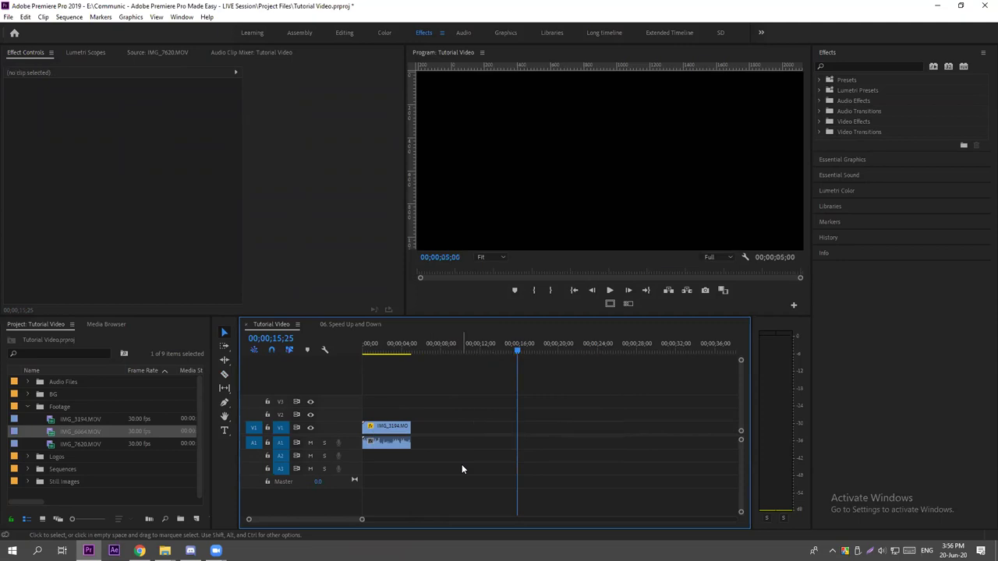
{"action": "left_click", "coordinate": [376, 349]}
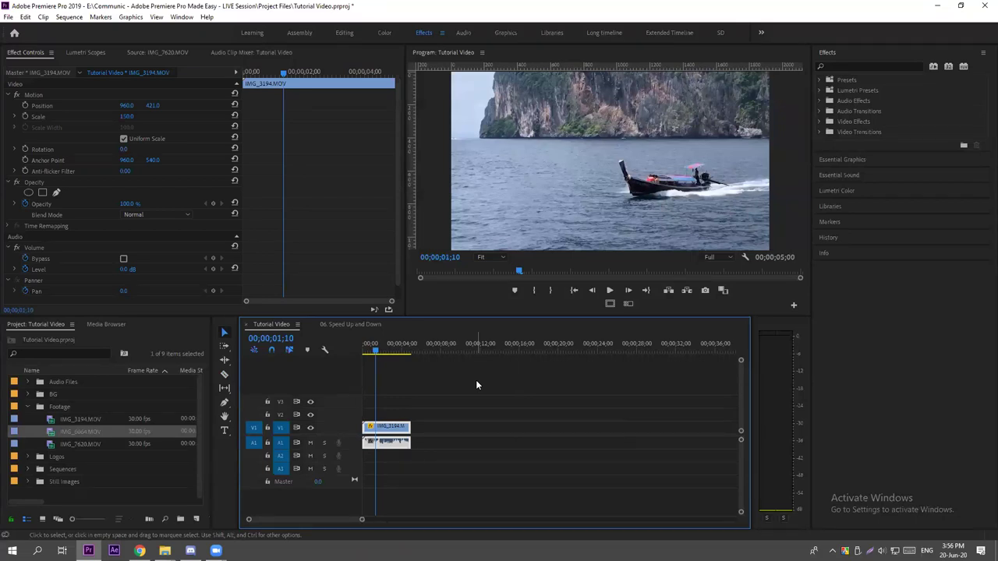
{"action": "key", "text": "c"}
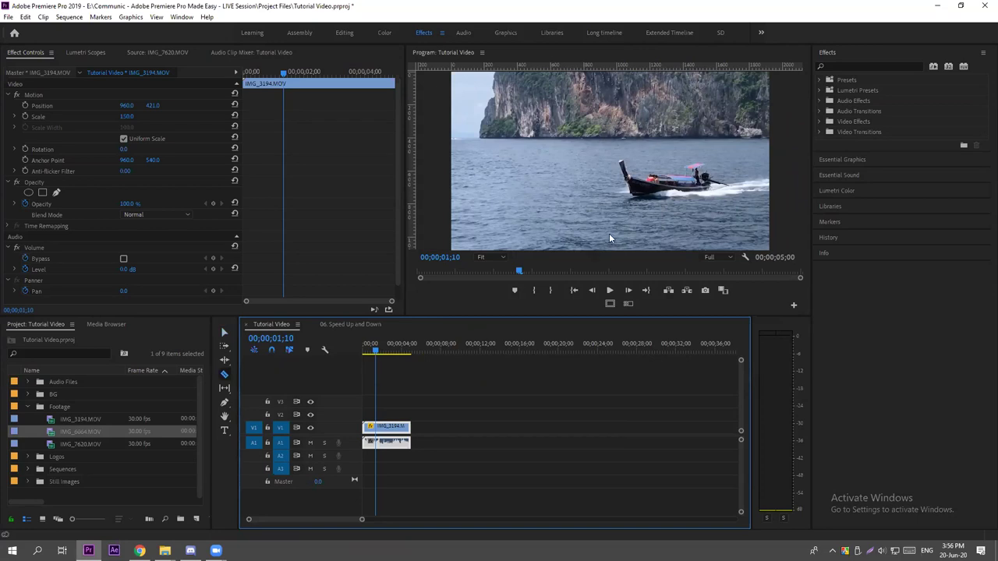
{"action": "left_click", "coordinate": [223, 336]}
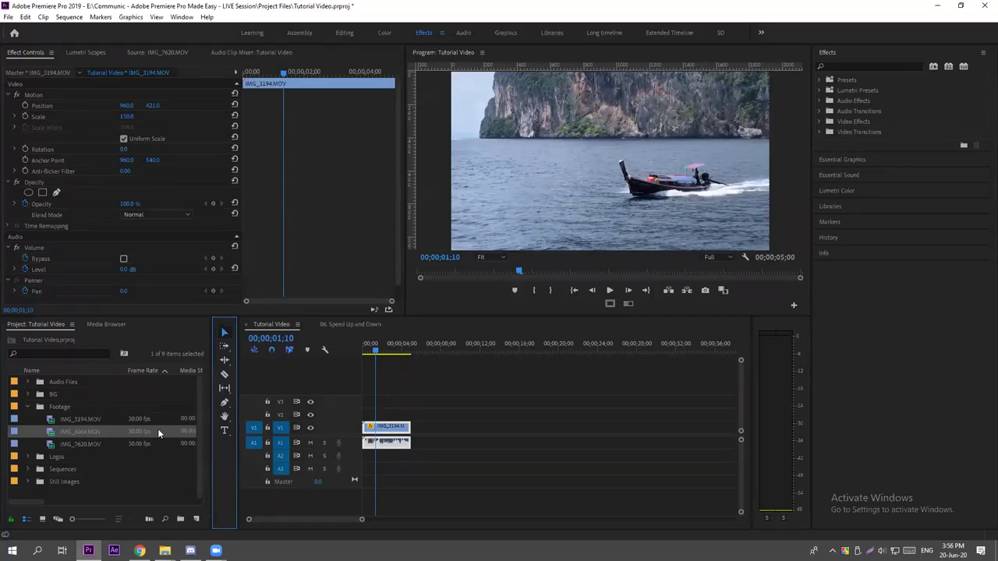
{"action": "left_click", "coordinate": [431, 376]}
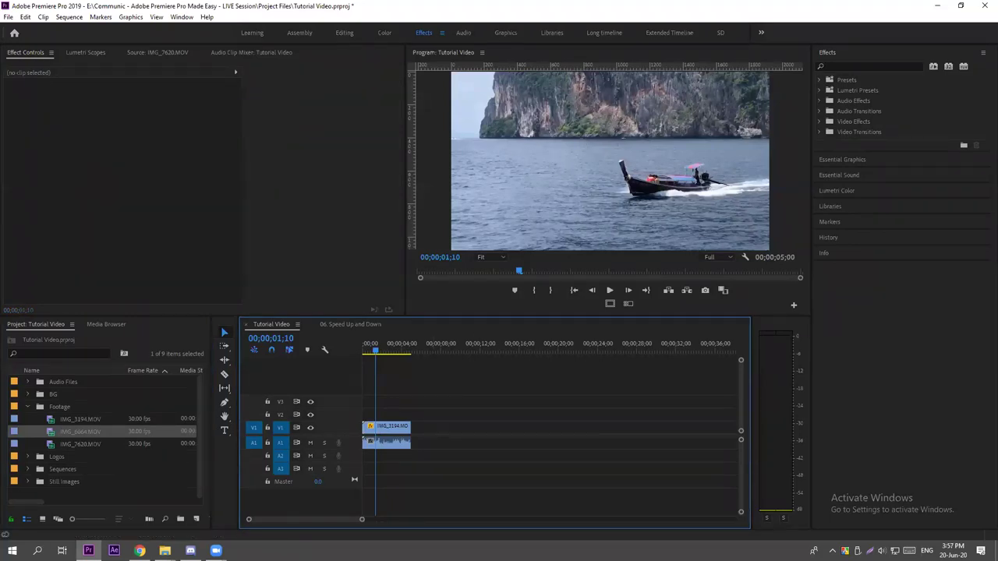
{"action": "left_click", "coordinate": [388, 427]}
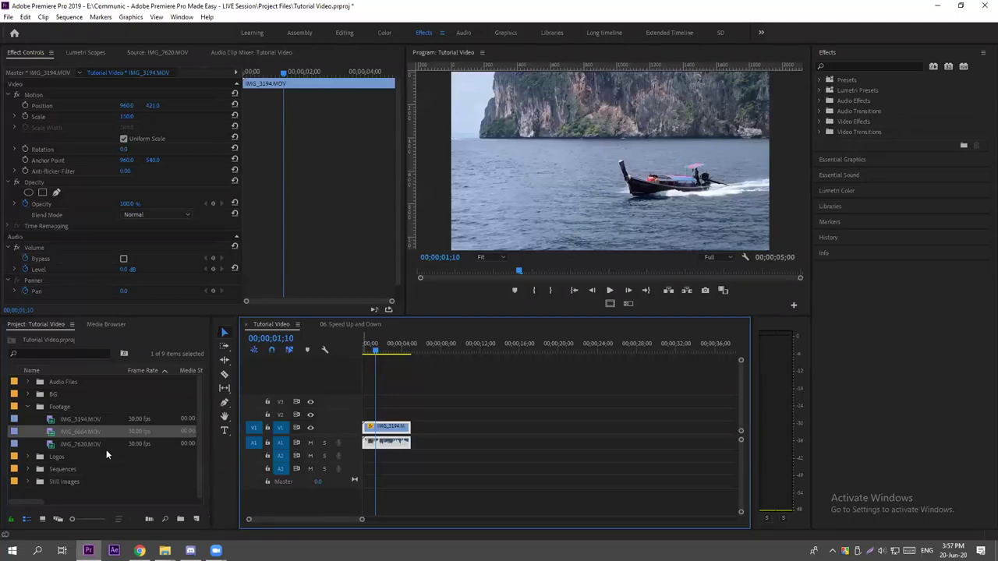
{"action": "left_click", "coordinate": [225, 419]}
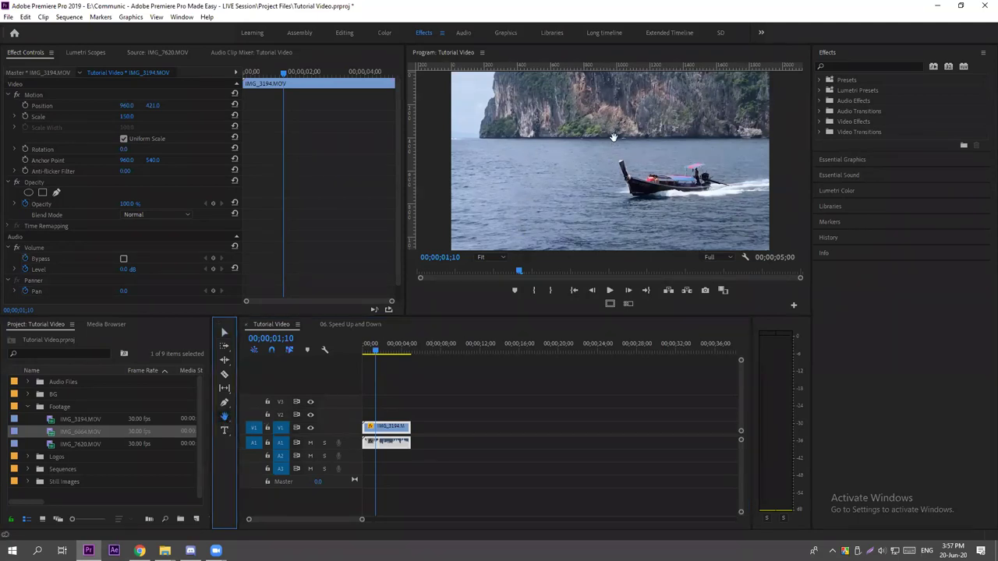
{"action": "left_click", "coordinate": [557, 165]}
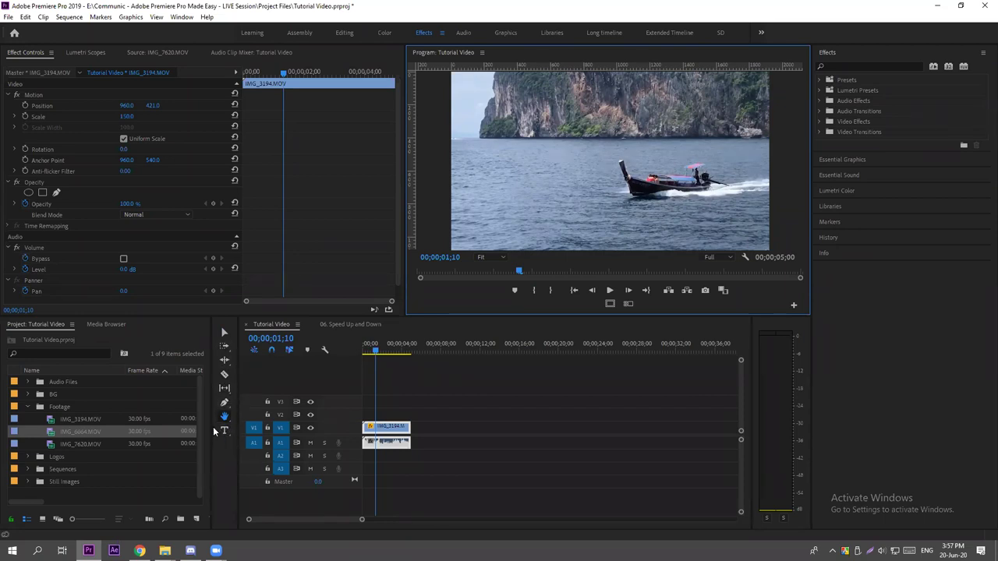
{"action": "left_click", "coordinate": [228, 327]}
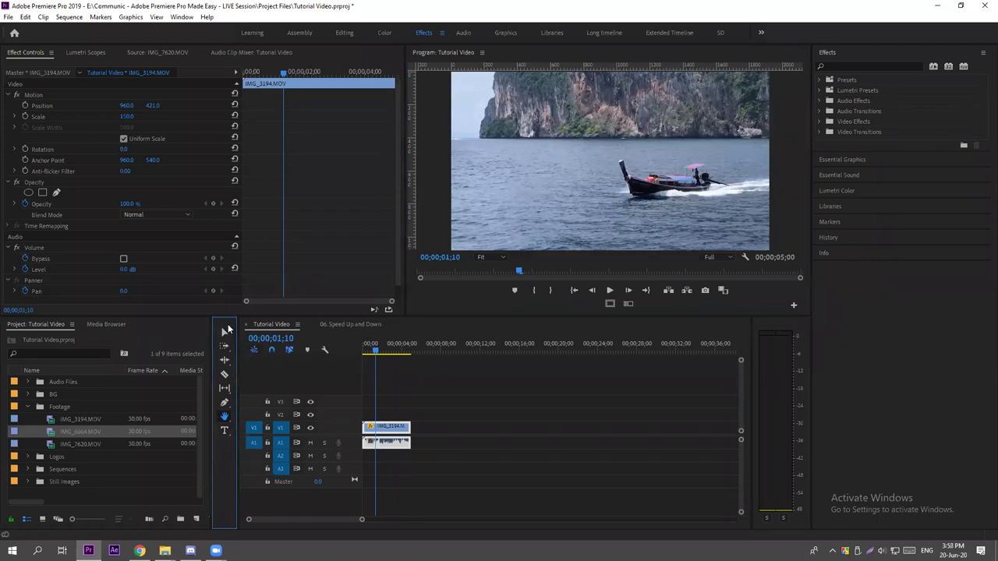
{"action": "left_click", "coordinate": [224, 330]}
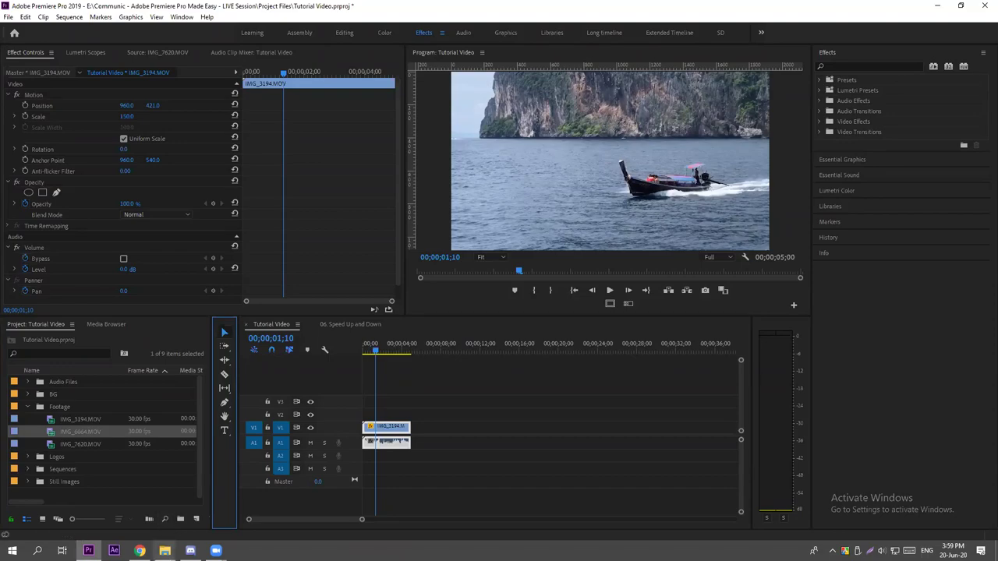
Look through the Project Files and auto-save backups folders, then return to Premiere.
{"action": "mouse_move", "coordinate": [164, 550]}
{"action": "left_click", "coordinate": [196, 506]}
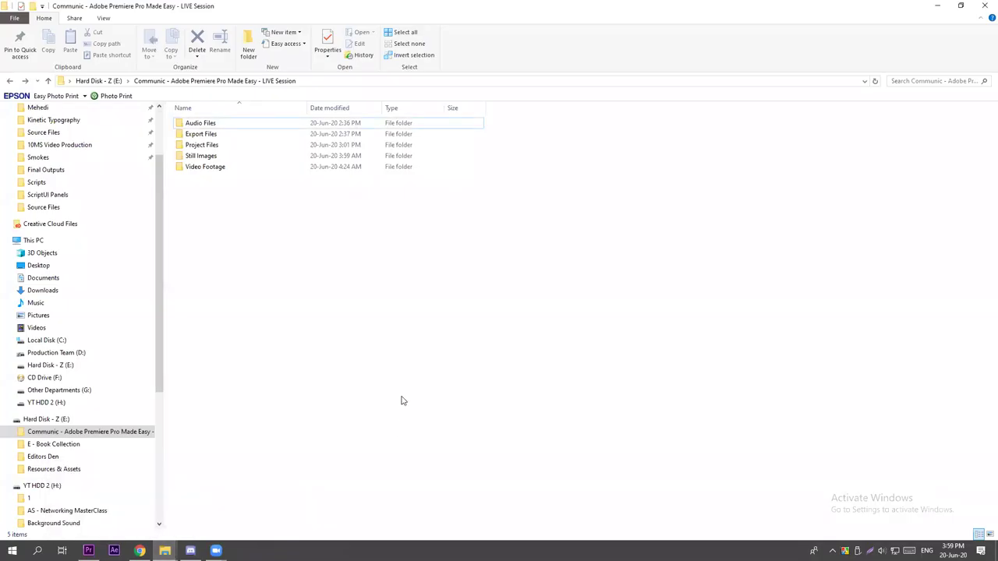
{"action": "double_click", "coordinate": [245, 145]}
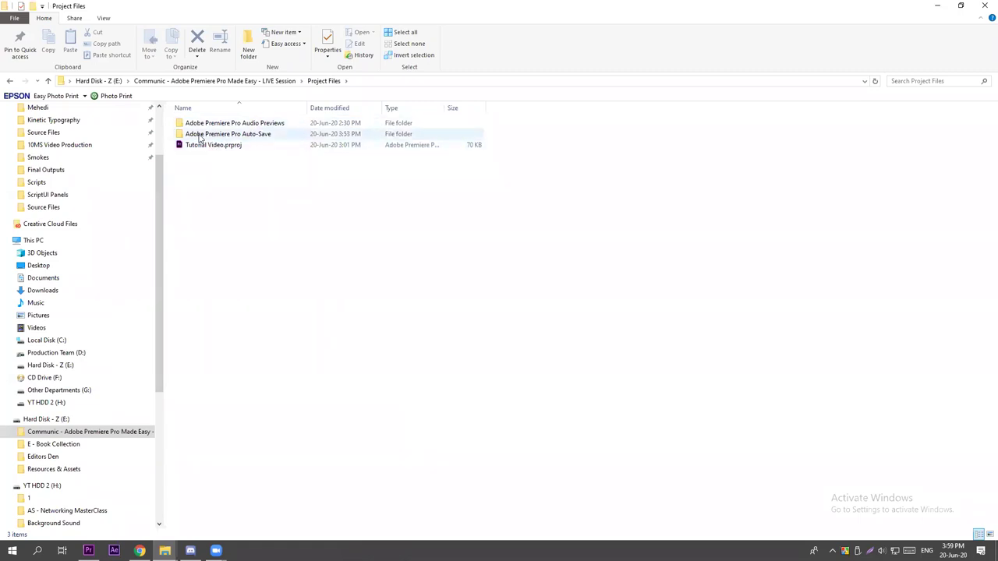
{"action": "double_click", "coordinate": [246, 136]}
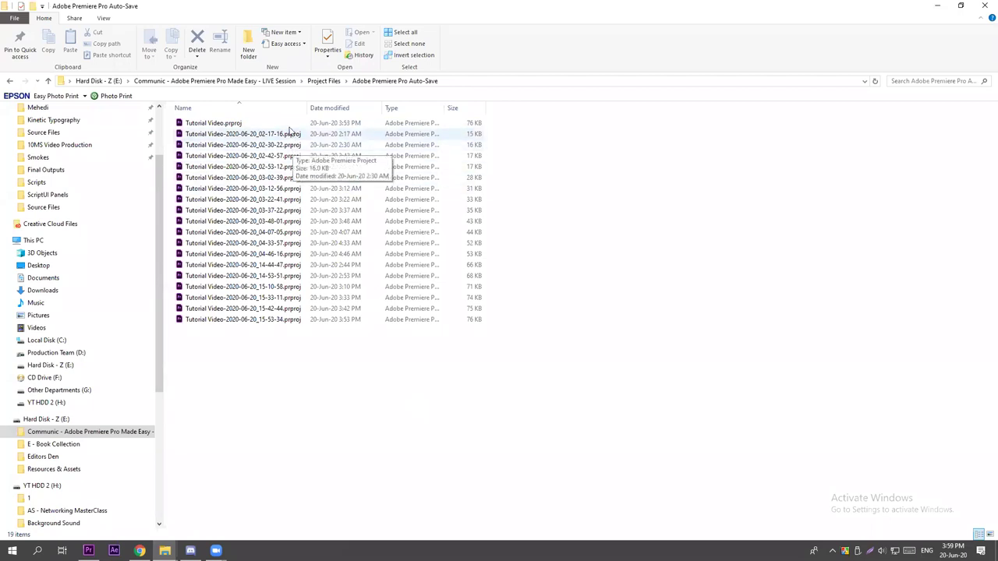
{"action": "left_click", "coordinate": [9, 81]}
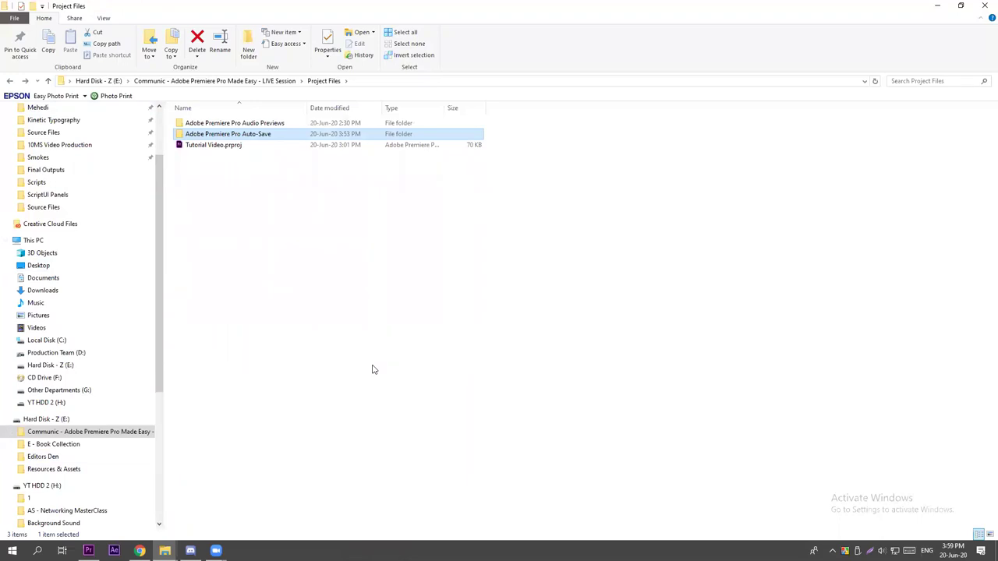
{"action": "left_click", "coordinate": [88, 550]}
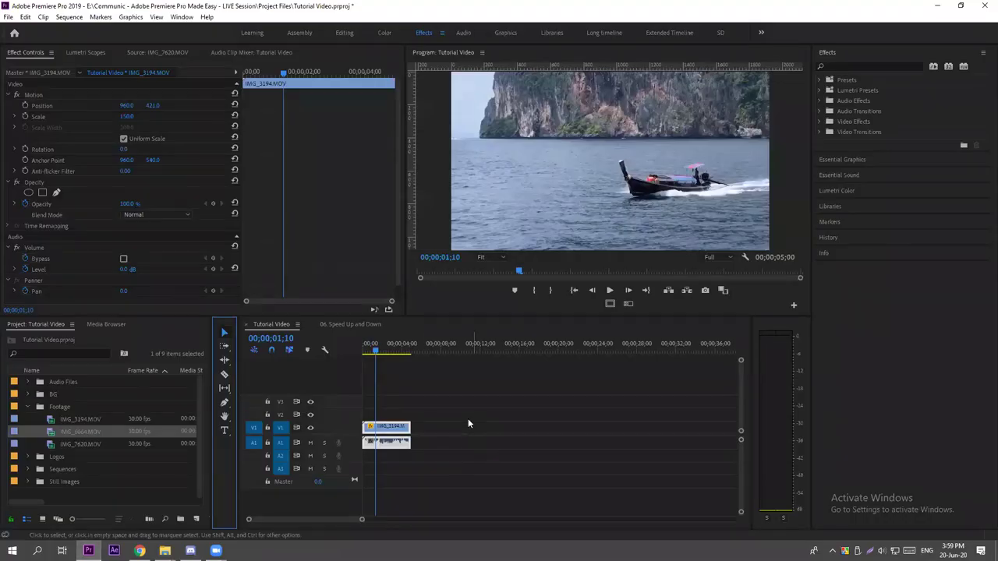
Deselect the timeline clip and save the Tutorial Video project with Ctrl+S.
{"action": "left_click", "coordinate": [472, 398]}
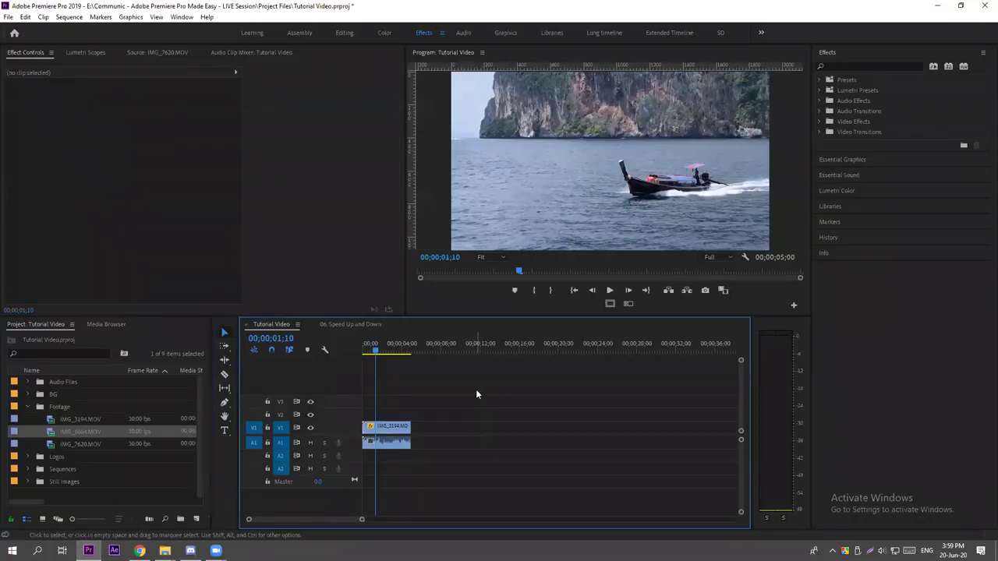
{"action": "left_click", "coordinate": [8, 17]}
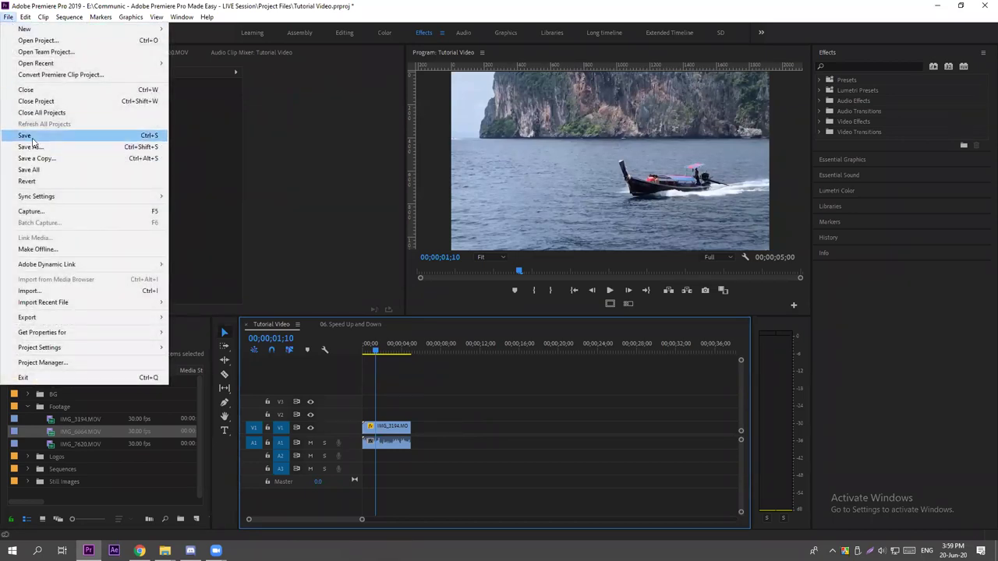
{"action": "left_click", "coordinate": [550, 387]}
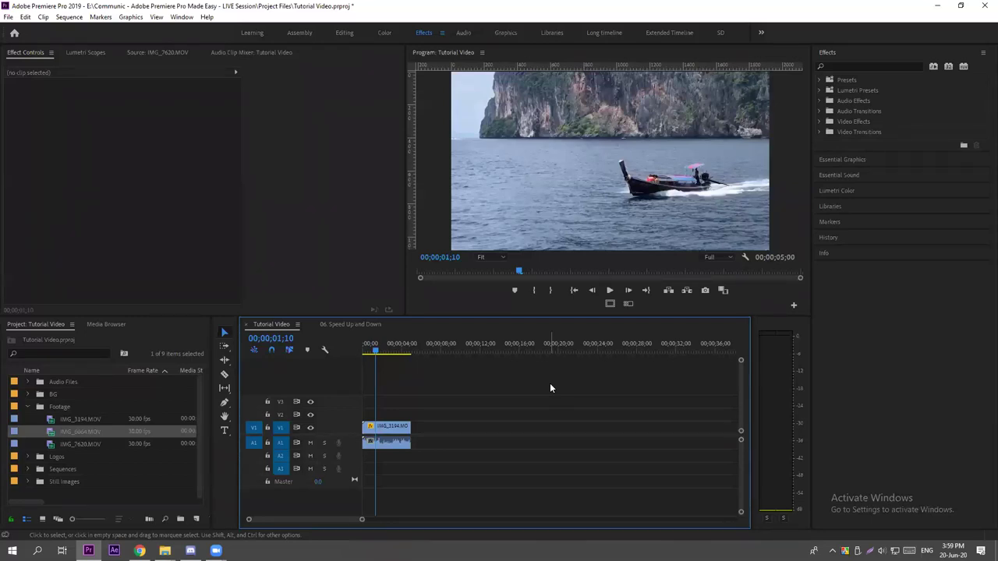
{"action": "key", "text": "ctrl+s"}
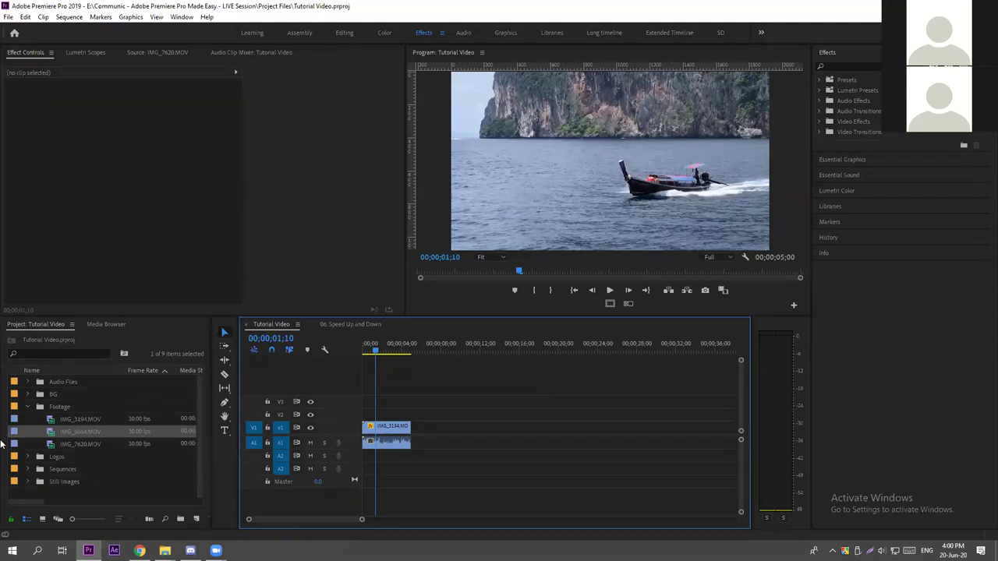
Create new sequences named Video 01 and Video 02.
{"action": "left_click", "coordinate": [27, 407]}
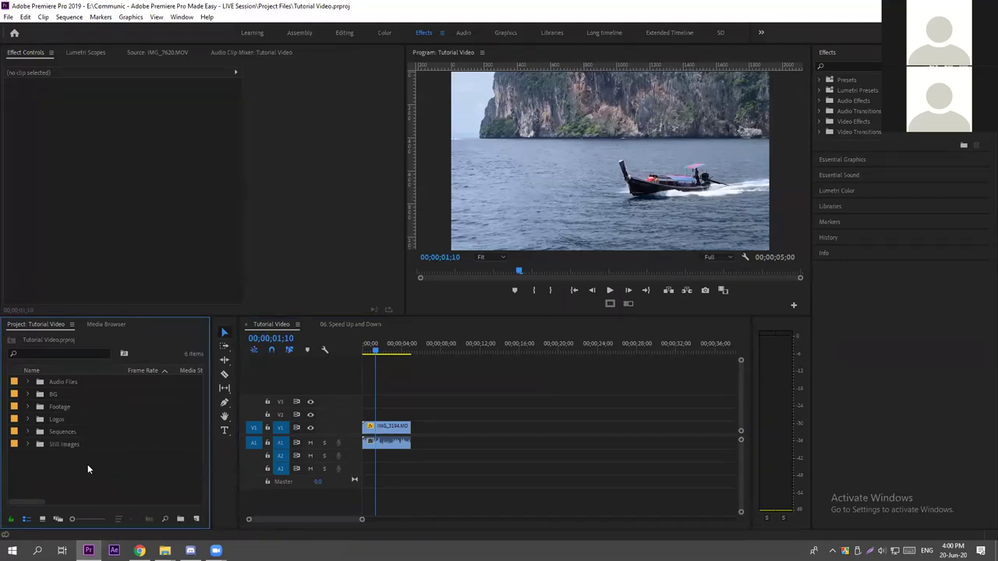
{"action": "key", "text": "ctrl+n"}
{"action": "type", "text": "Video 01"}
{"action": "key", "text": "Return"}
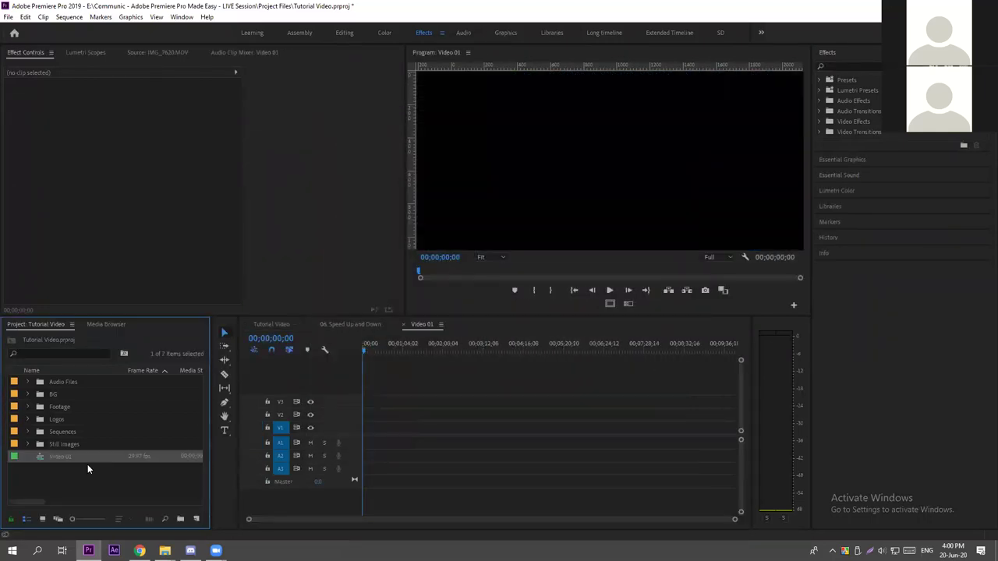
{"action": "key", "text": "ctrl+n"}
{"action": "type", "text": "Video 02"}
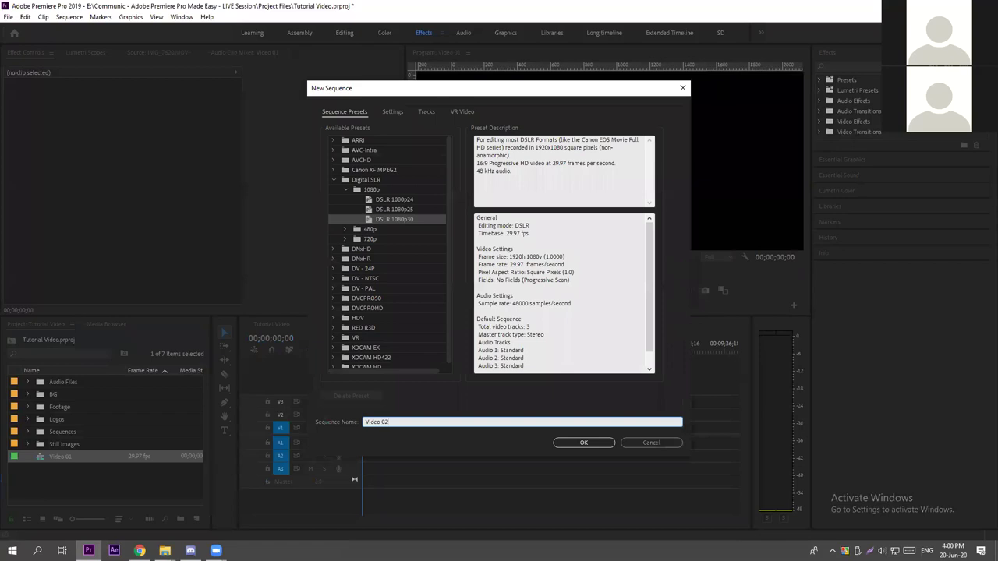
{"action": "key", "text": "Return"}
Create a third sequence named Video 03 and open Video 01 in the timeline.
{"action": "key", "text": "ctrl+n"}
{"action": "type", "text": "Video 03"}
{"action": "key", "text": "Return"}
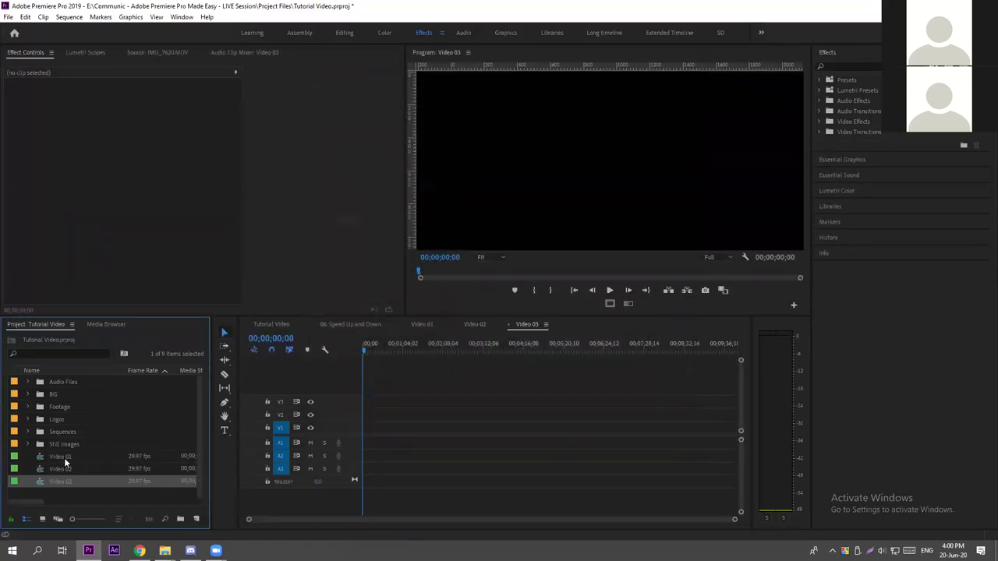
{"action": "double_click", "coordinate": [54, 455]}
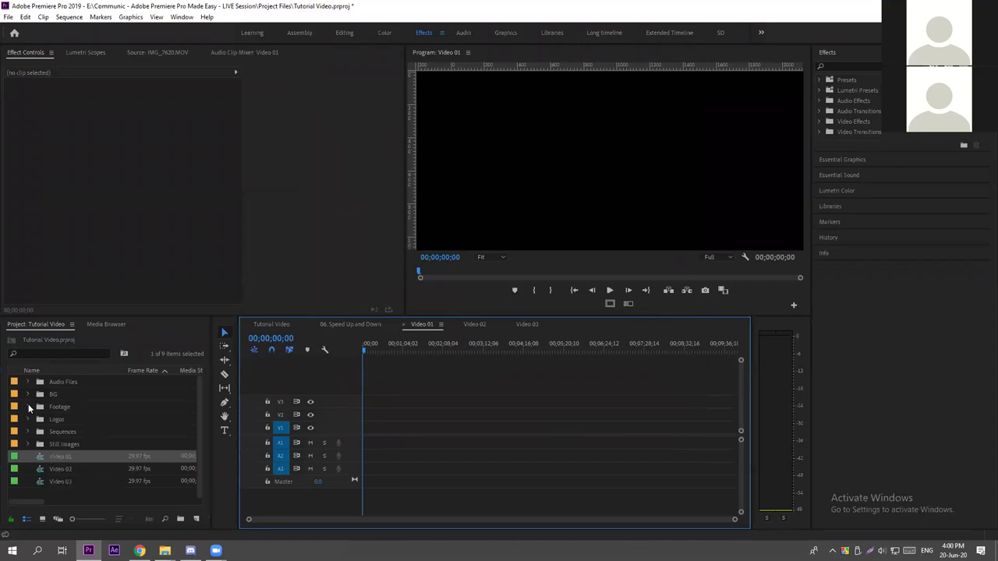
{"action": "left_click", "coordinate": [28, 406]}
Place IMG_7620.MOV at the start of Video 01, keeping the sequence's existing settings.
{"action": "double_click", "coordinate": [50, 434]}
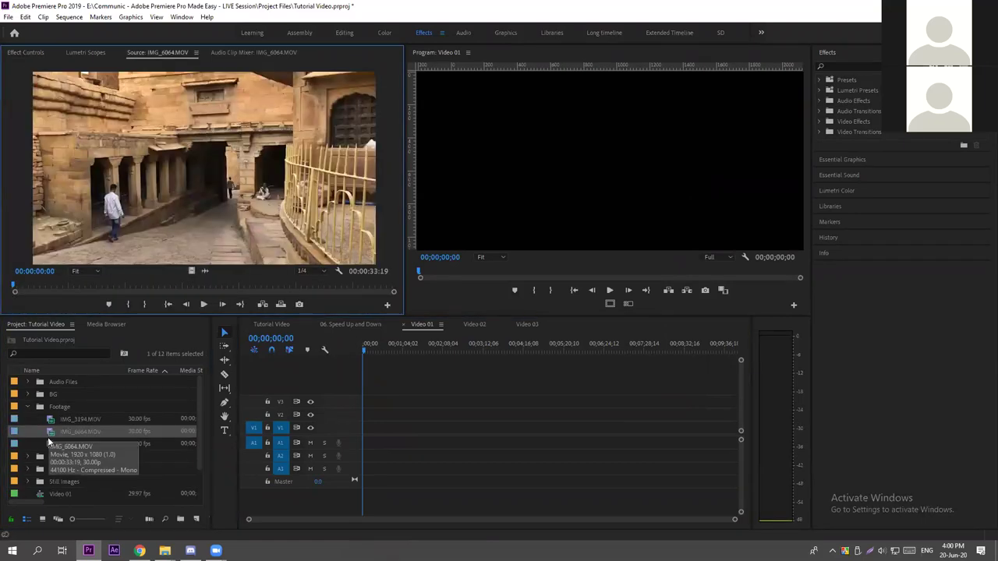
{"action": "double_click", "coordinate": [51, 445]}
{"action": "left_click_drag", "start_coordinate": [52, 443], "coordinate": [368, 434]}
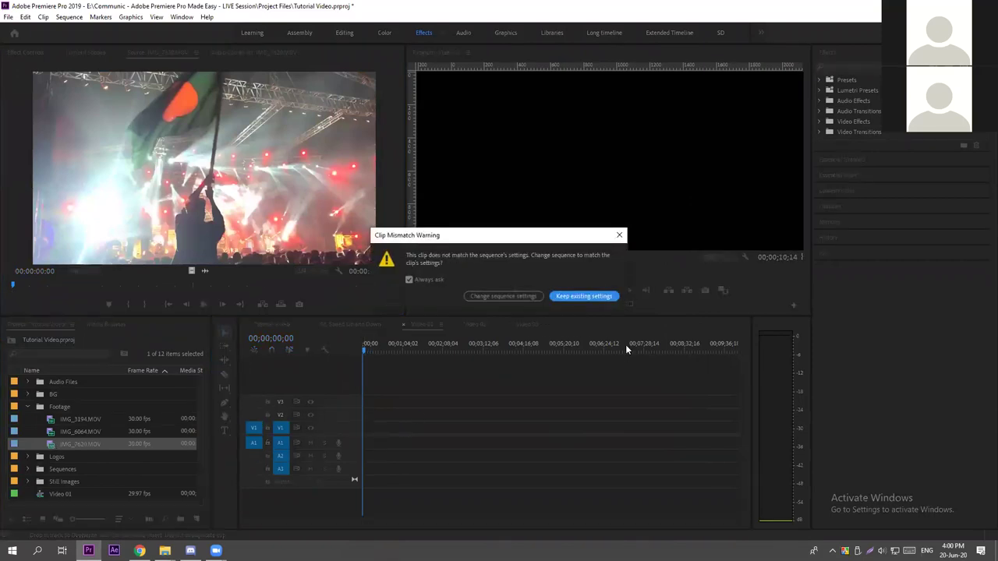
{"action": "left_click", "coordinate": [600, 297]}
{"action": "key", "text": "space"}
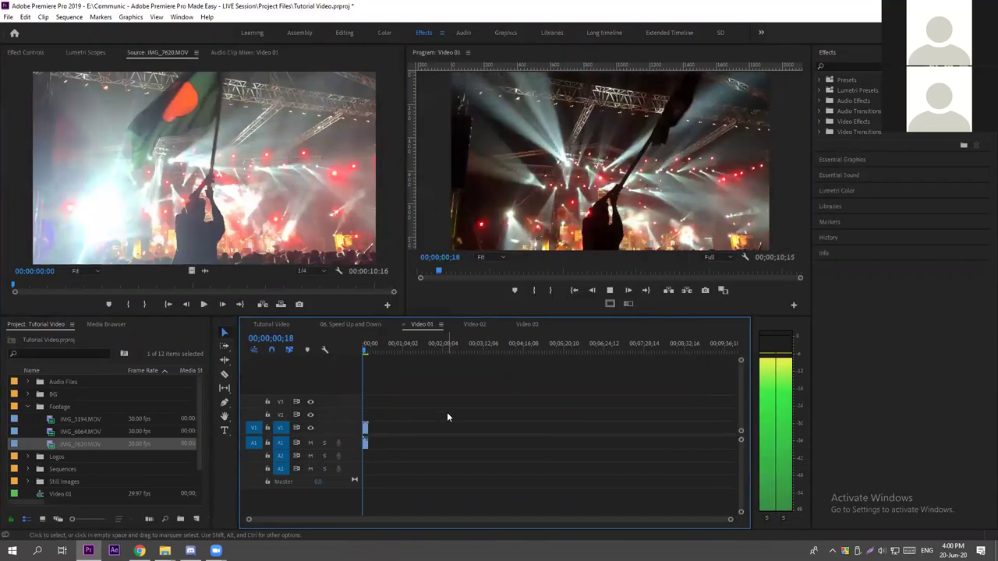
{"action": "key", "text": "space"}
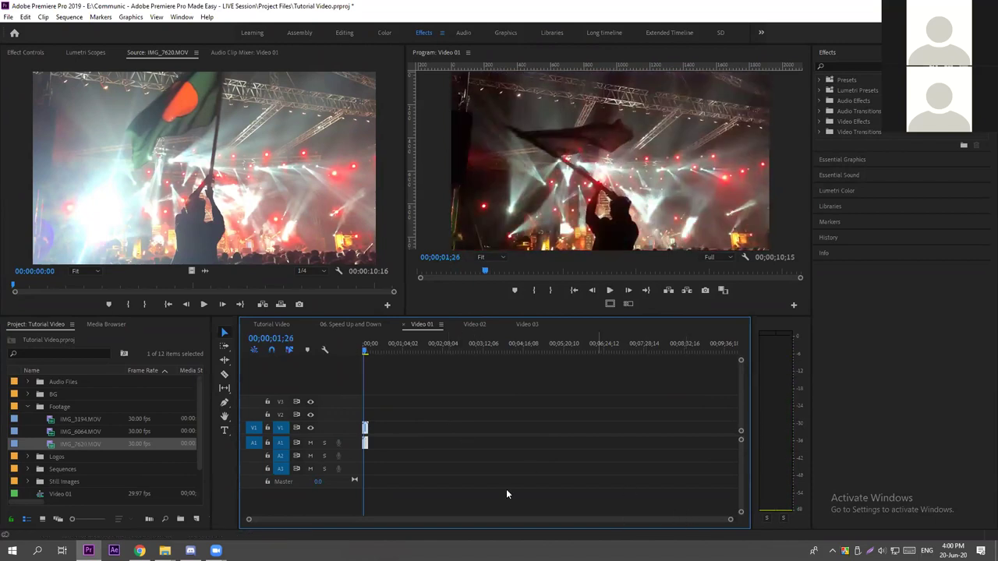
{"action": "left_click_drag", "start_coordinate": [250, 522], "coordinate": [439, 522]}
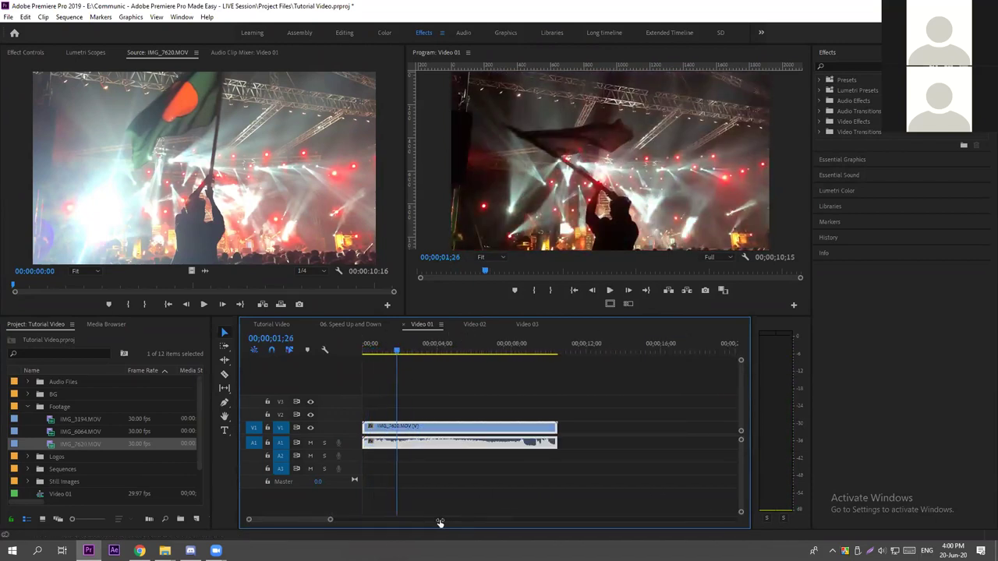
{"action": "mouse_move", "coordinate": [399, 351]}
{"action": "left_mouse_down"}
{"action": "mouse_move", "coordinate": [461, 361]}
{"action": "mouse_move", "coordinate": [344, 344]}
{"action": "mouse_move", "coordinate": [403, 352]}
{"action": "left_mouse_up"}
Cut the clip at about 00;00;02;03 and move the second piece later, leaving a gap.
{"action": "key", "text": "c"}
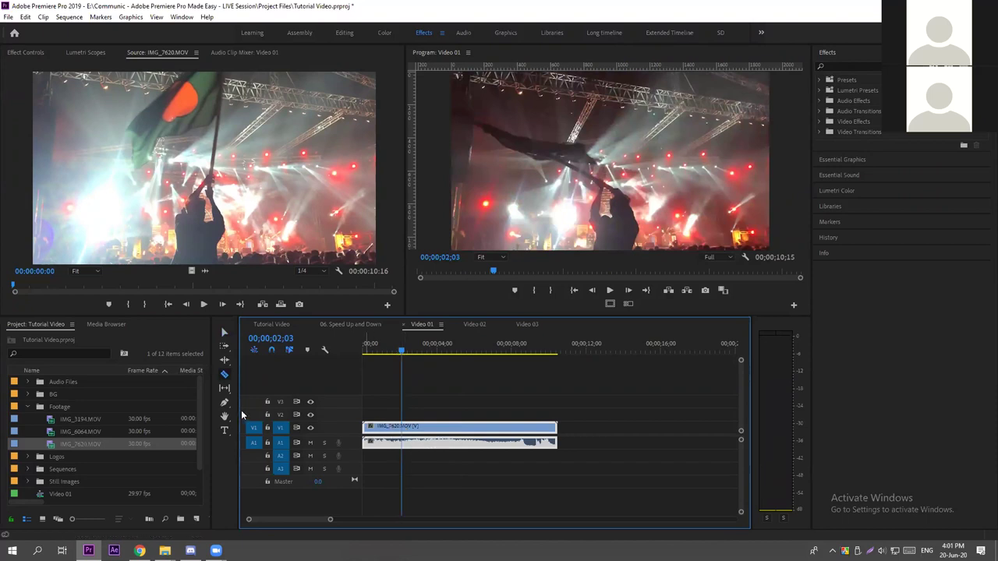
{"action": "left_click", "coordinate": [225, 377]}
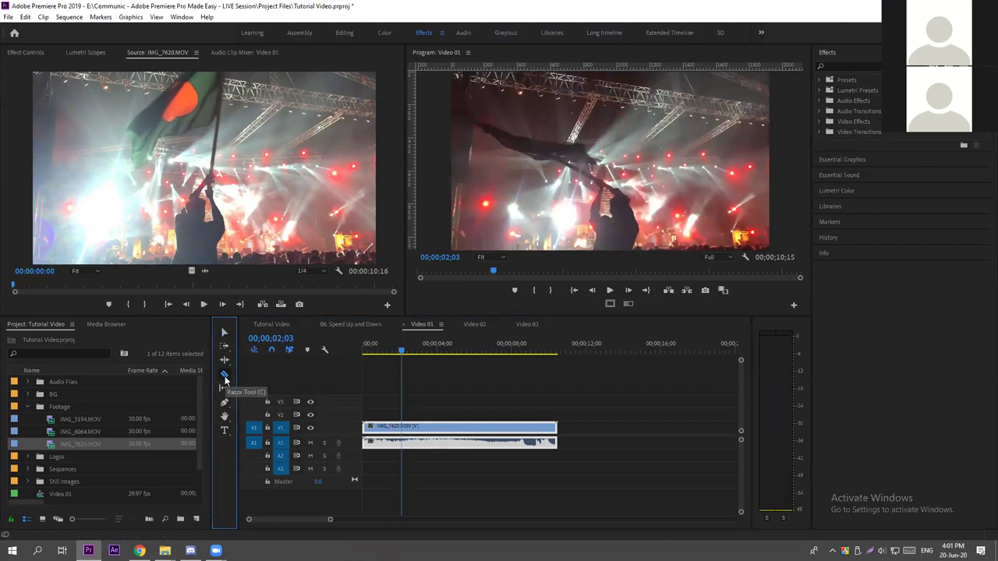
{"action": "left_click", "coordinate": [403, 427]}
{"action": "key", "text": "v"}
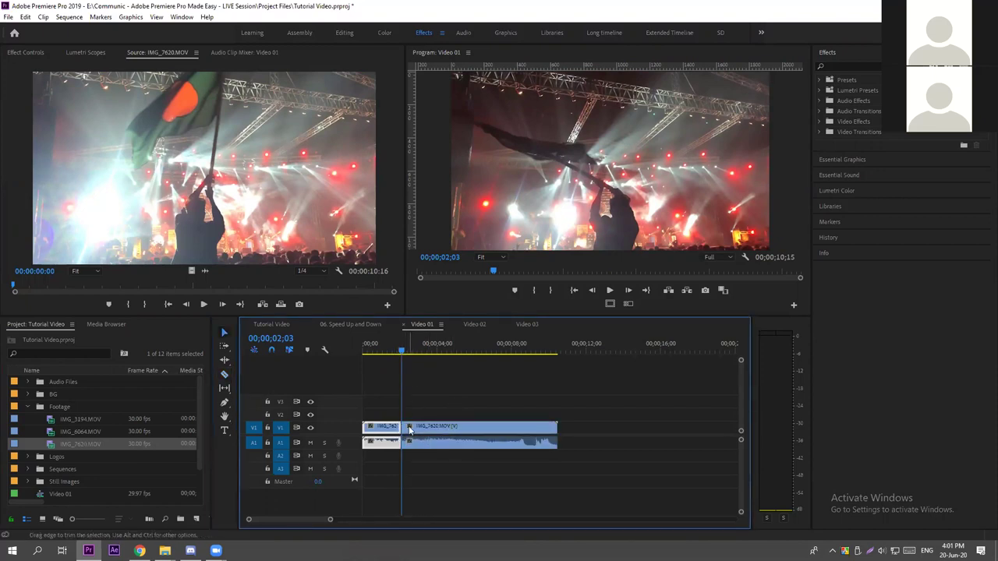
{"action": "left_click_drag", "start_coordinate": [428, 443], "coordinate": [495, 438]}
{"action": "left_click", "coordinate": [486, 400]}
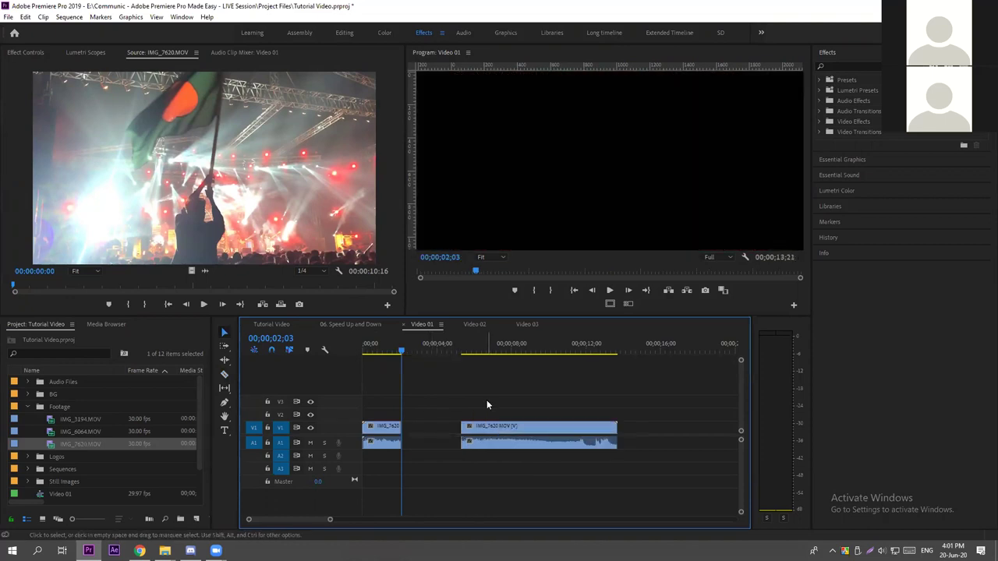
{"action": "left_click_drag", "start_coordinate": [556, 389], "coordinate": [496, 463]}
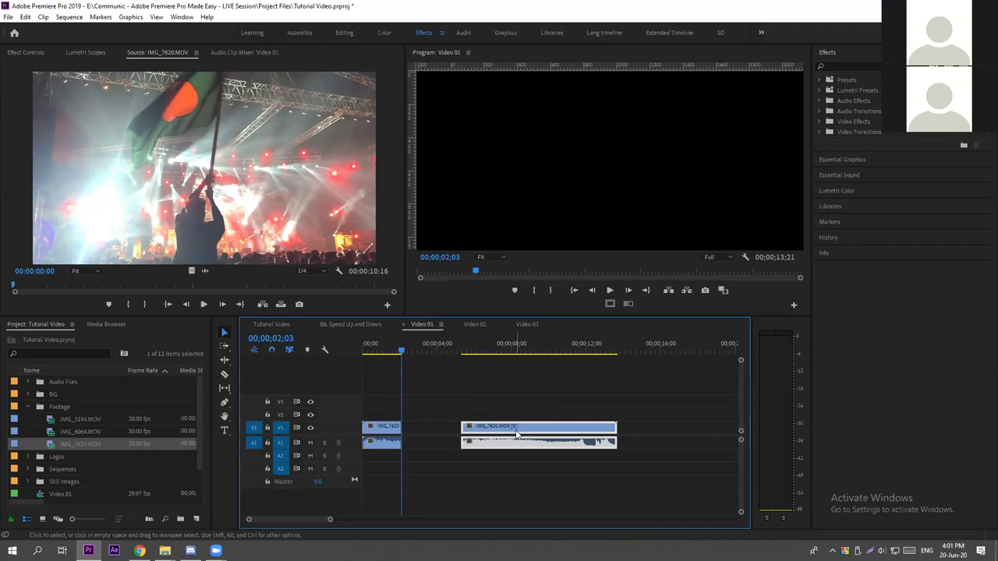
{"action": "left_click_drag", "start_coordinate": [517, 432], "coordinate": [515, 435]}
Insert a short clip at the start of Video 02 and zoom in on it.
{"action": "left_click", "coordinate": [472, 324]}
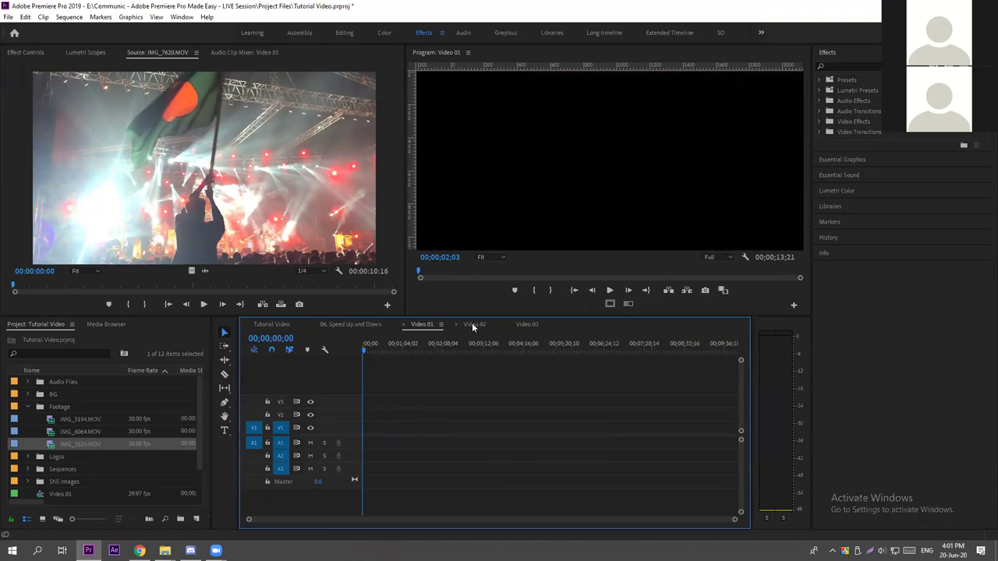
{"action": "key", "text": "comma"}
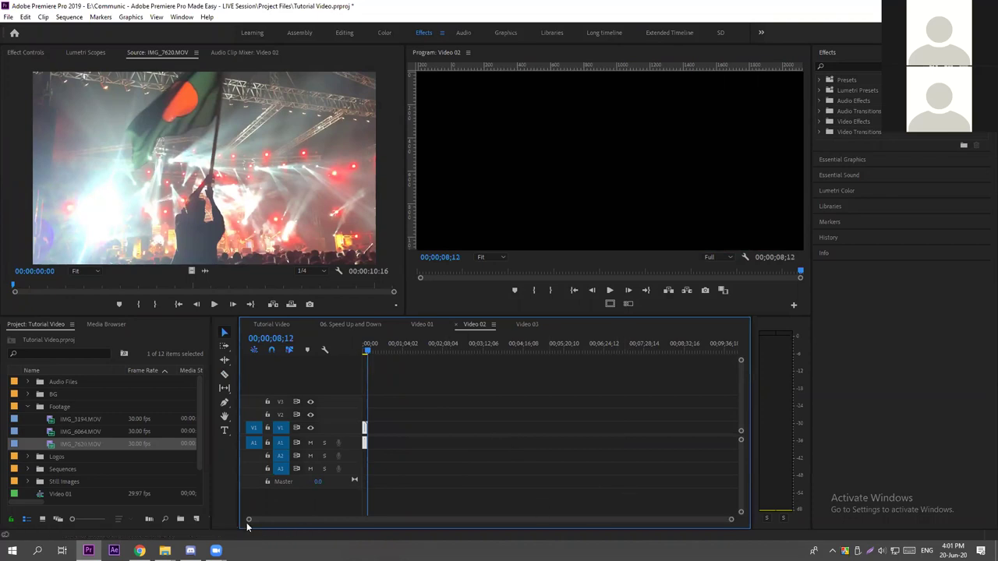
{"action": "left_click_drag", "start_coordinate": [248, 520], "coordinate": [381, 520]}
{"action": "left_click_drag", "start_coordinate": [379, 349], "coordinate": [402, 353]}
In Video 01, park the playhead at 00;00;07;07 and reselect the second clip piece.
{"action": "left_click", "coordinate": [422, 324]}
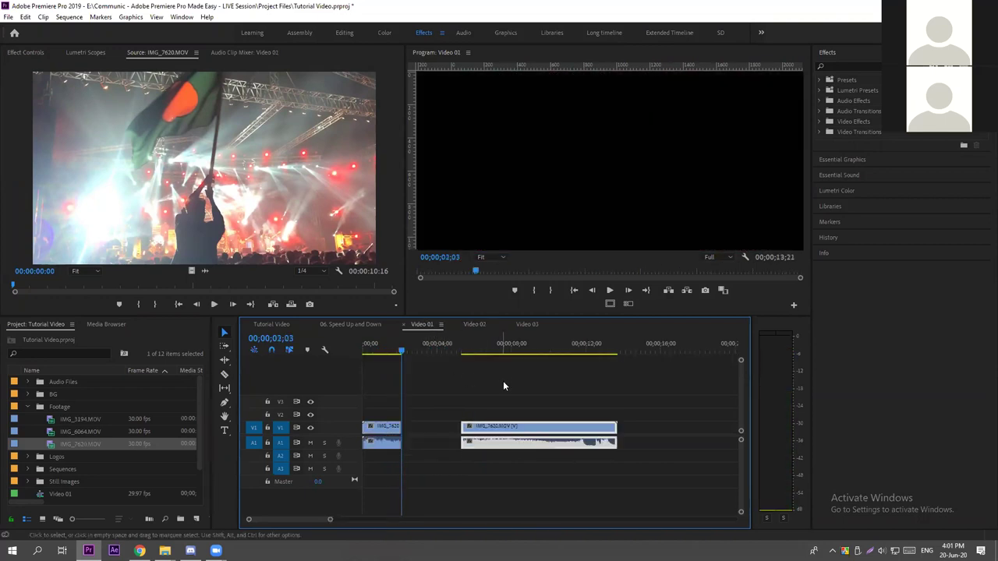
{"action": "left_click", "coordinate": [496, 352]}
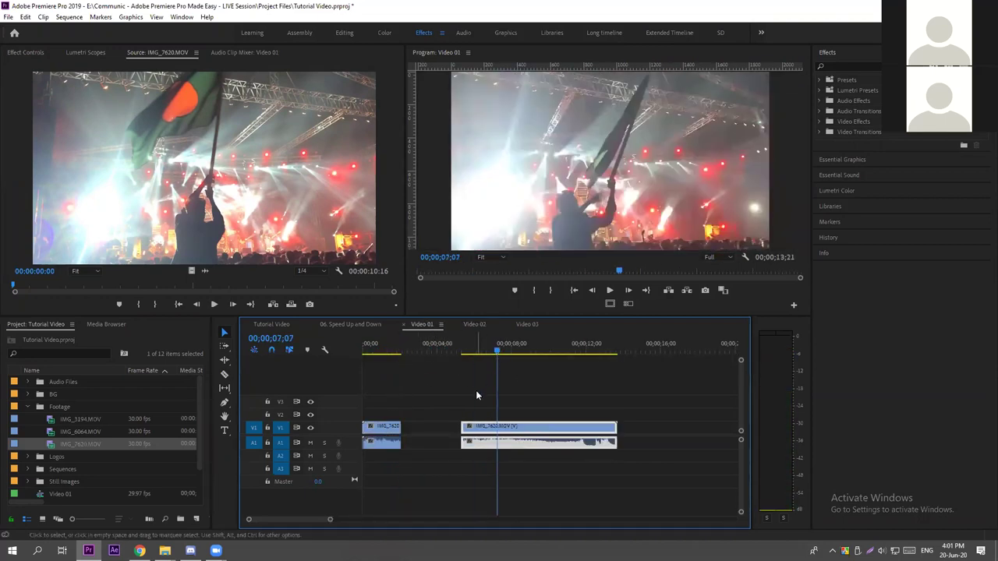
{"action": "left_click", "coordinate": [530, 399]}
{"action": "left_click", "coordinate": [536, 441]}
Cut the Video 02 clip at 00;00;04;16 and delete the part after the cut.
{"action": "left_click", "coordinate": [468, 320]}
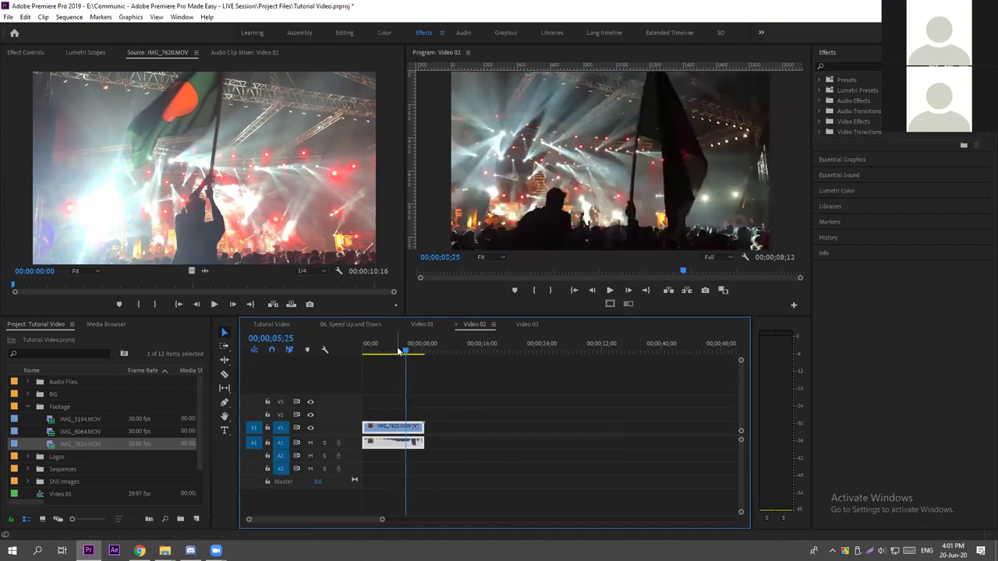
{"action": "left_click_drag", "start_coordinate": [399, 351], "coordinate": [396, 351]}
{"action": "key", "text": "ctrl+k"}
{"action": "left_click_drag", "start_coordinate": [476, 408], "coordinate": [414, 466]}
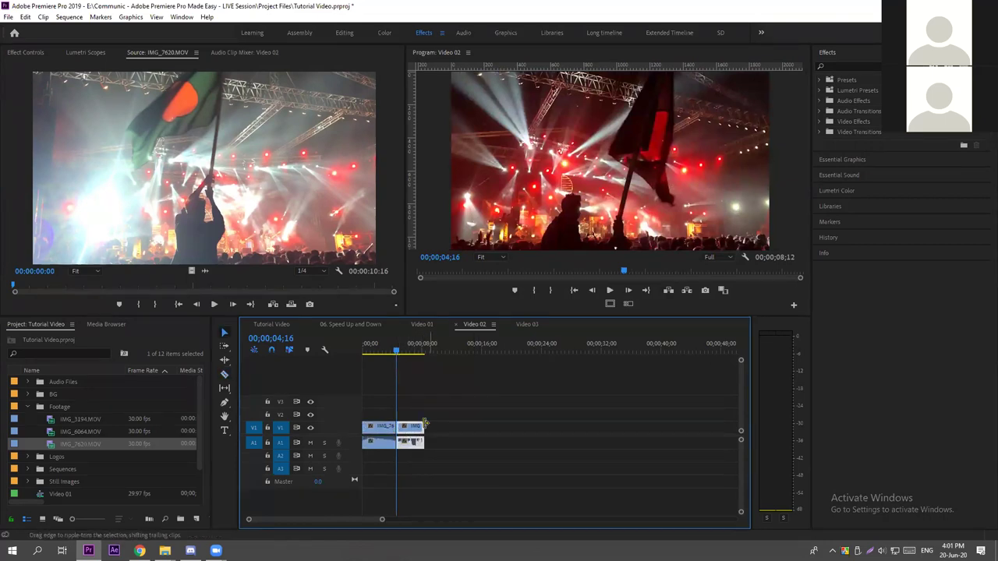
{"action": "key", "text": "Delete"}
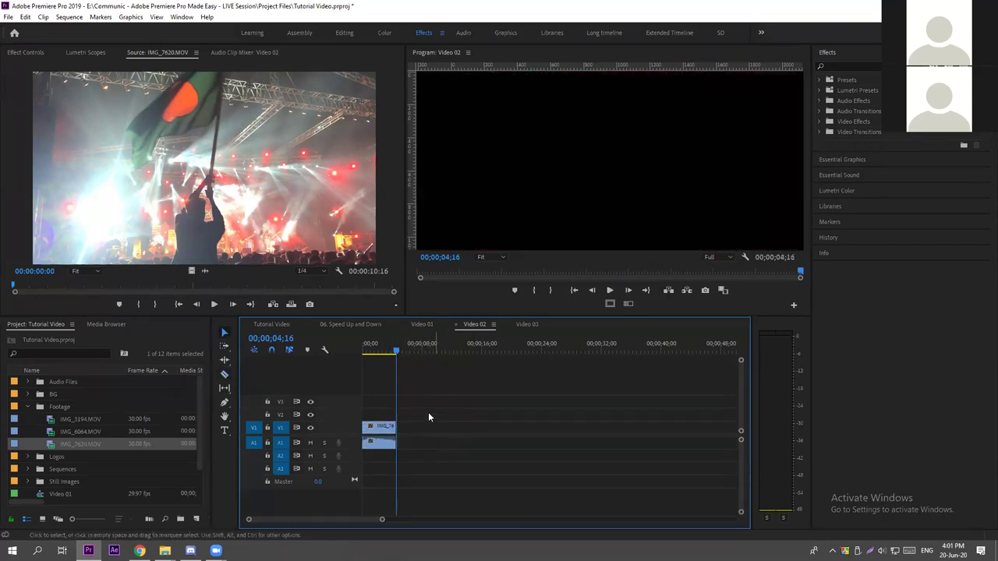
{"action": "left_click_drag", "start_coordinate": [396, 350], "coordinate": [415, 351]}
Check Video 03 and Video 01, then switch to Tutorial Video and select the IMG_3194 clip.
{"action": "left_click", "coordinate": [525, 324]}
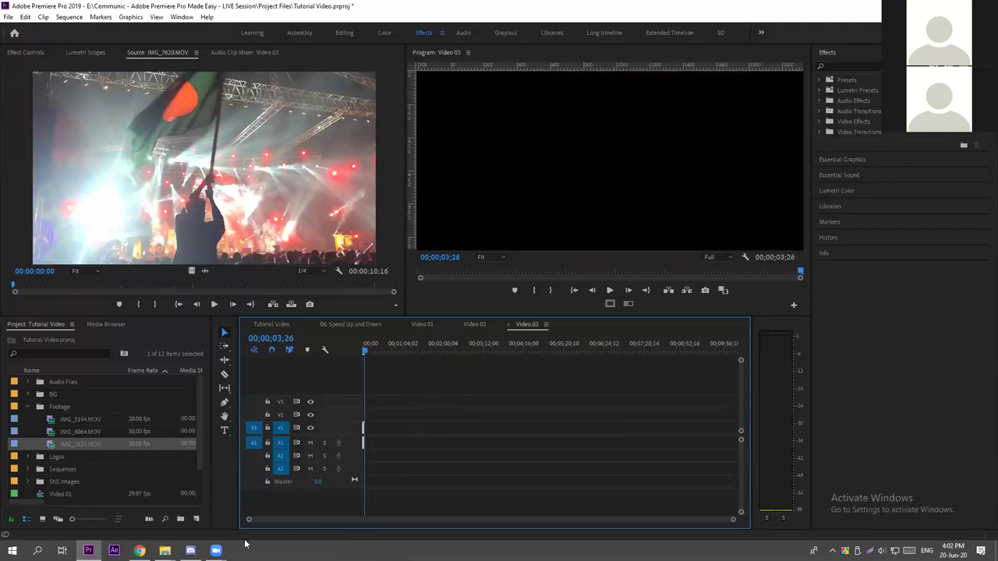
{"action": "key", "text": "="}
{"action": "key", "text": "="}
{"action": "key", "text": "="}
{"action": "key", "text": "="}
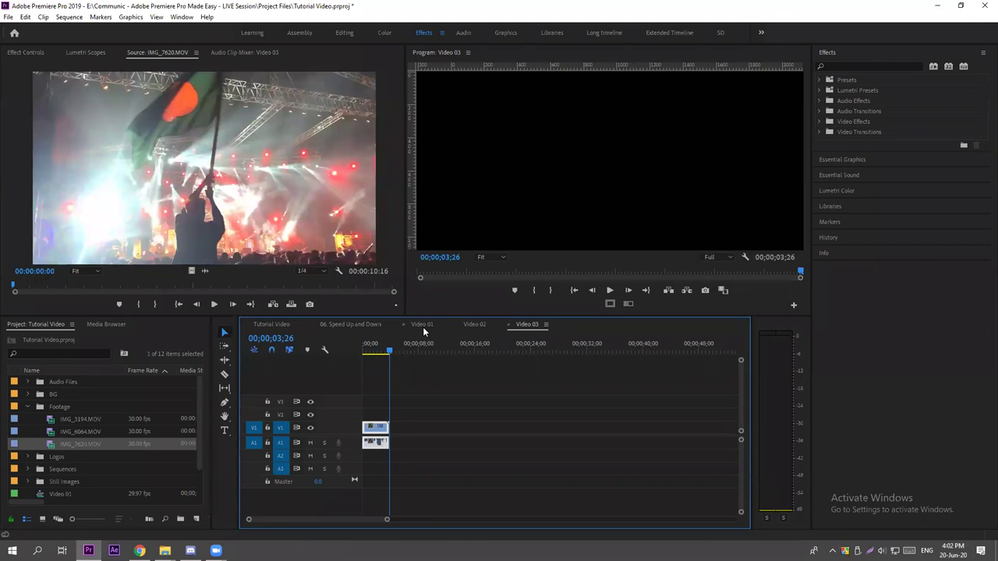
{"action": "left_click", "coordinate": [422, 326]}
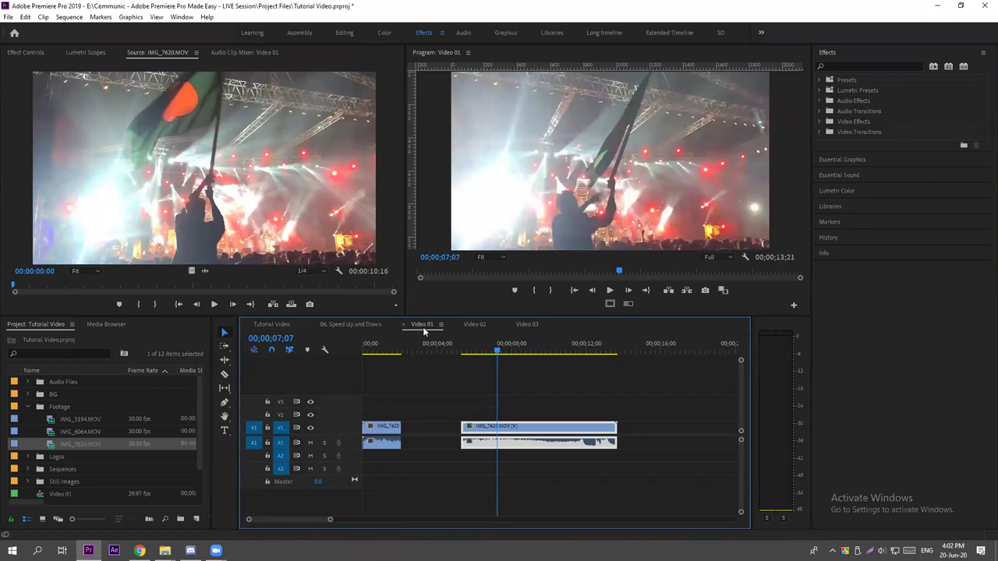
{"action": "key", "text": "minus"}
{"action": "key", "text": "minus"}
{"action": "key", "text": "minus"}
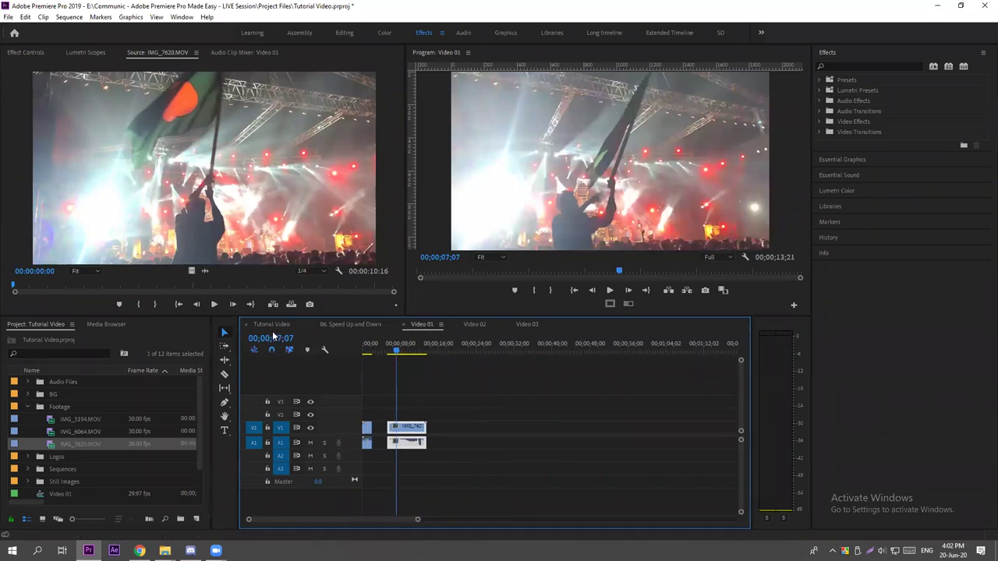
{"action": "left_click", "coordinate": [272, 330]}
{"action": "left_click", "coordinate": [407, 439]}
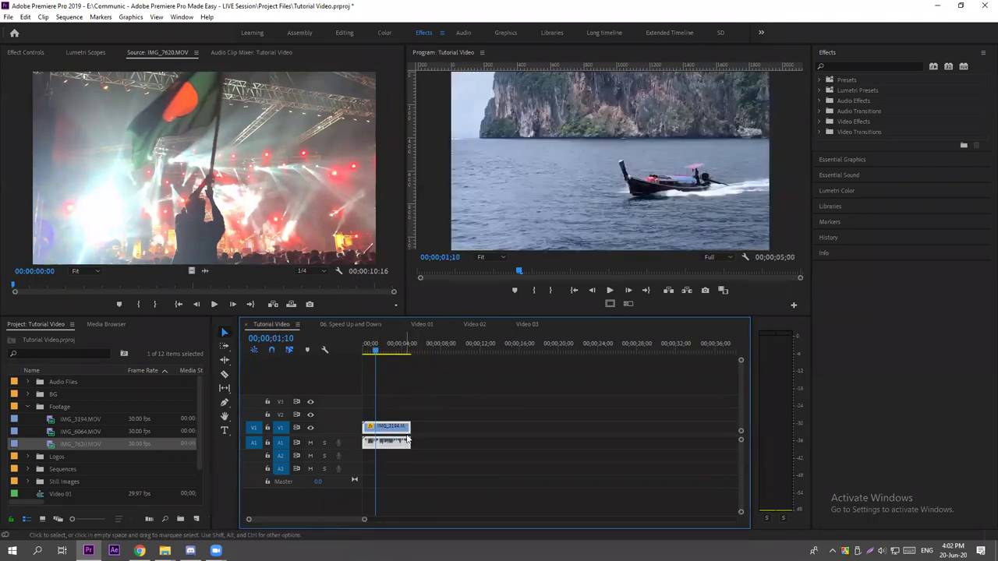
Delete the IMG_3194 clip and the Video 01, Video 02 and Video 03 sequences, then return to the sequence start.
{"action": "key", "text": "Delete"}
{"action": "left_click", "coordinate": [28, 407]}
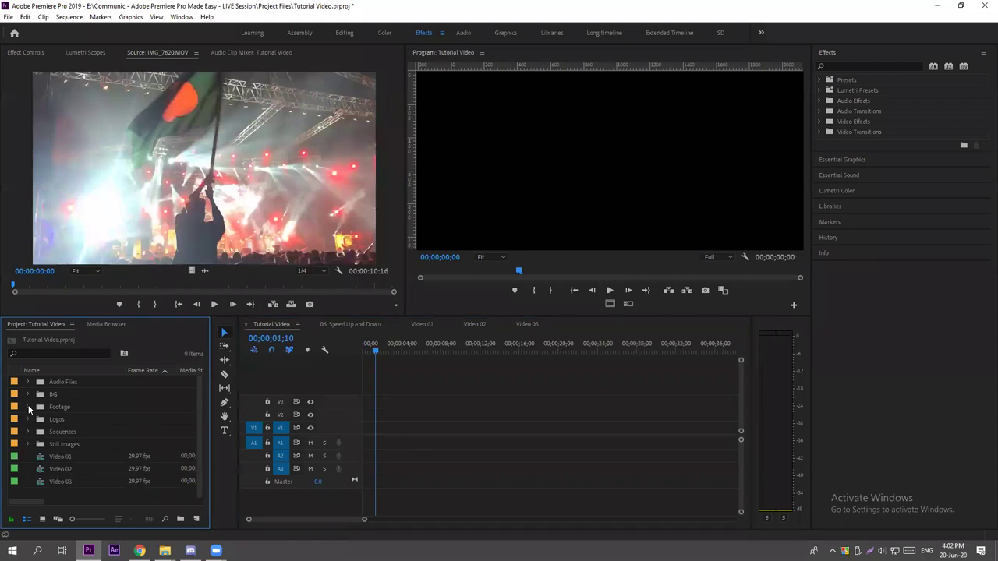
{"action": "left_click", "coordinate": [70, 458]}
{"action": "left_click", "coordinate": [61, 479], "text": "shift"}
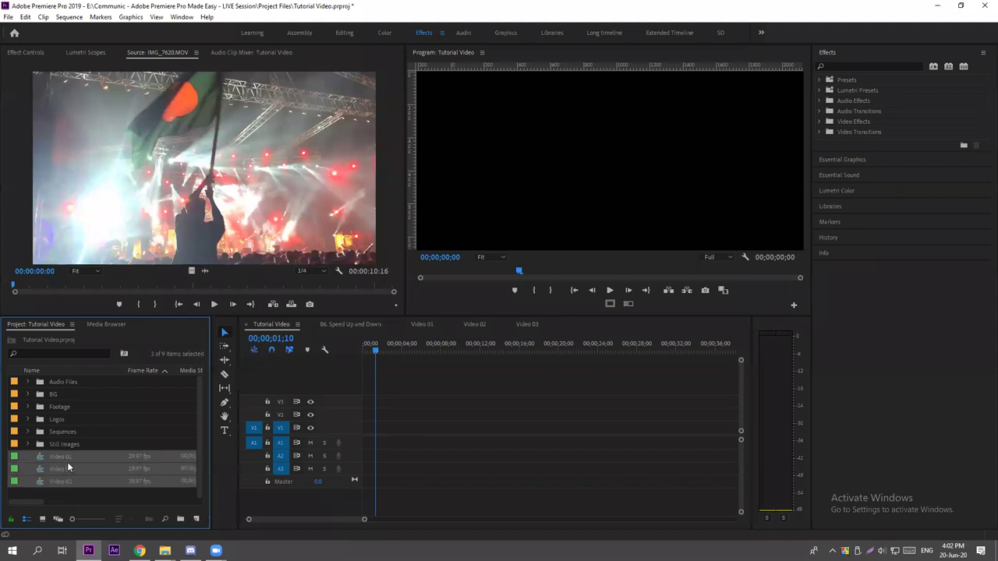
{"action": "key", "text": "Delete"}
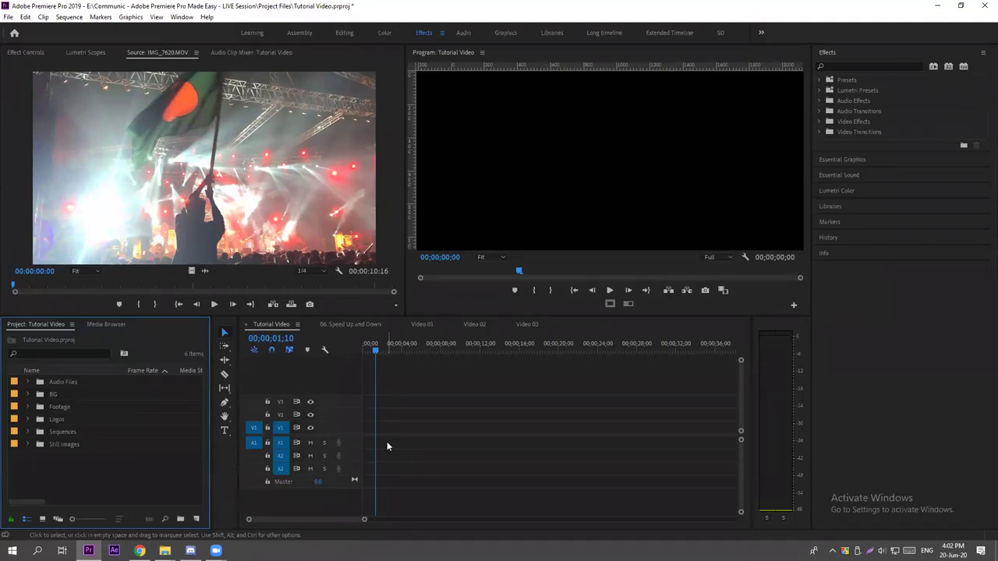
{"action": "left_click", "coordinate": [365, 344]}
{"action": "left_click_drag", "start_coordinate": [364, 519], "coordinate": [337, 521]}
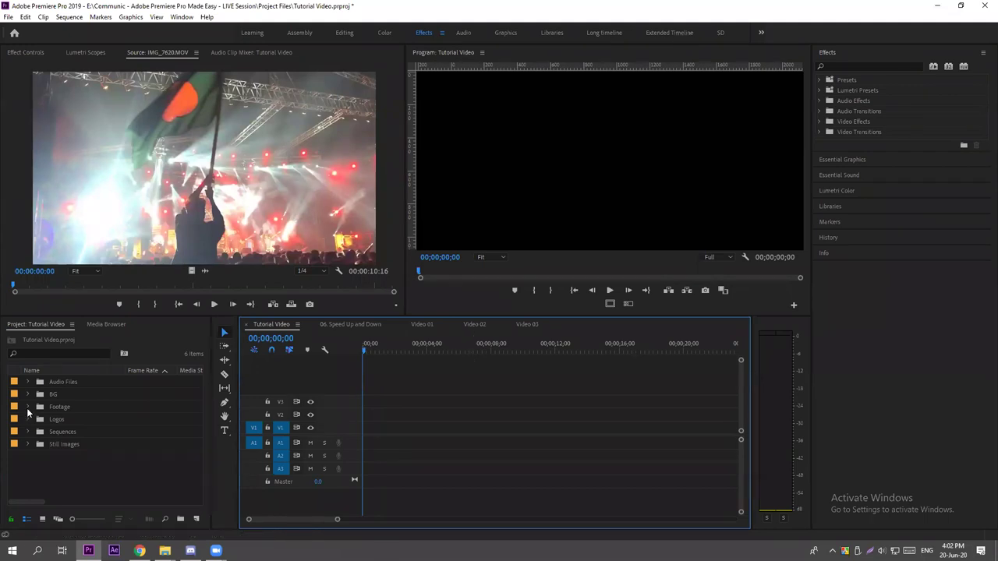
Place Image 01.JPG from Still Images on V1 at the start of the Tutorial Video sequence.
{"action": "left_click", "coordinate": [27, 444]}
{"action": "left_click_drag", "start_coordinate": [48, 456], "coordinate": [370, 427]}
{"action": "left_click_drag", "start_coordinate": [366, 352], "coordinate": [392, 351]}
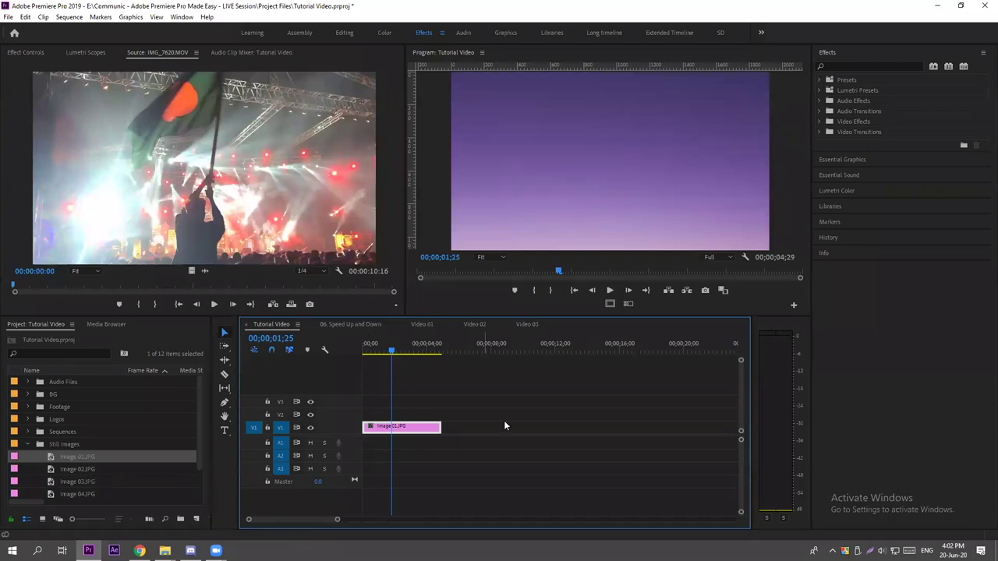
{"action": "left_click", "coordinate": [601, 160]}
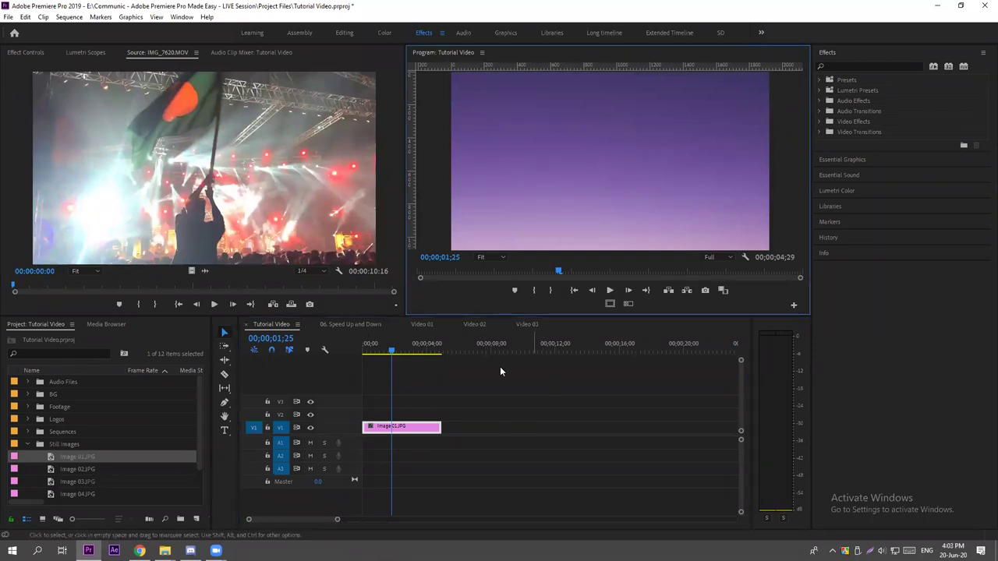
{"action": "left_click", "coordinate": [422, 436]}
Set the image's Motion Scale to 35 and check the whole photo in an enlarged preview.
{"action": "left_click", "coordinate": [28, 52]}
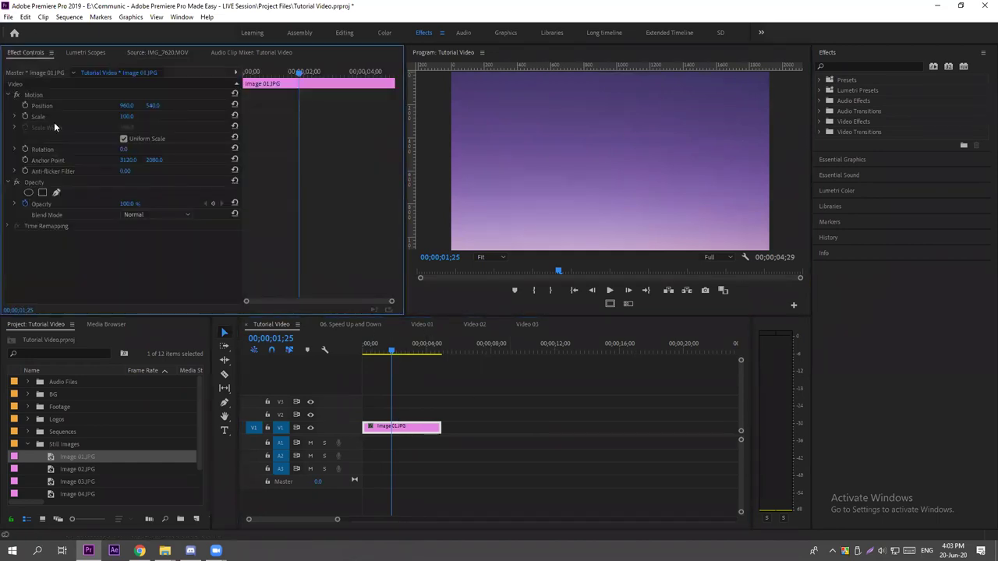
{"action": "left_click_drag", "start_coordinate": [127, 116], "coordinate": [78, 117]}
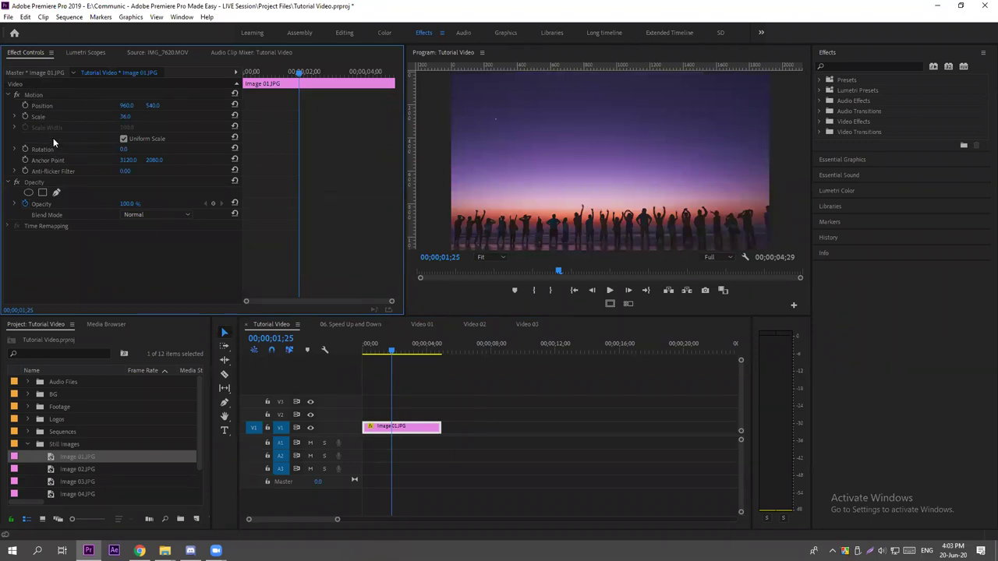
{"action": "left_click", "coordinate": [128, 116]}
{"action": "type", "text": "35"}
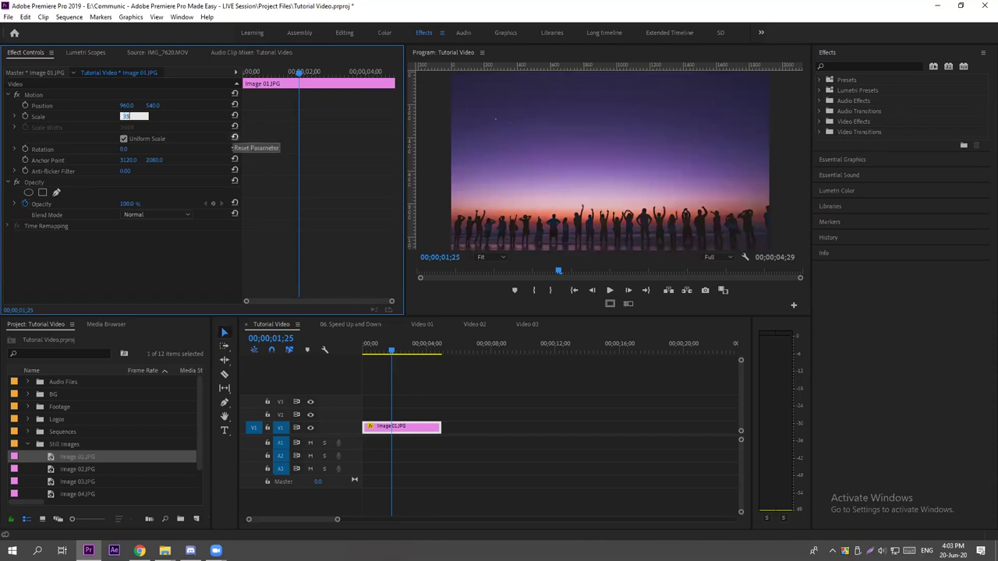
{"action": "key", "text": "Return"}
{"action": "left_click", "coordinate": [613, 136]}
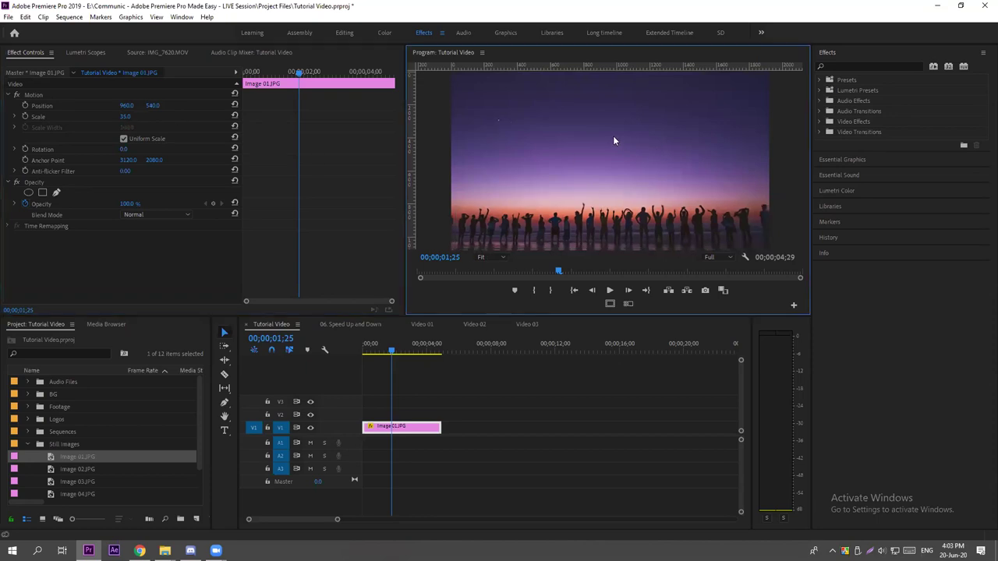
{"action": "key", "text": "grave"}
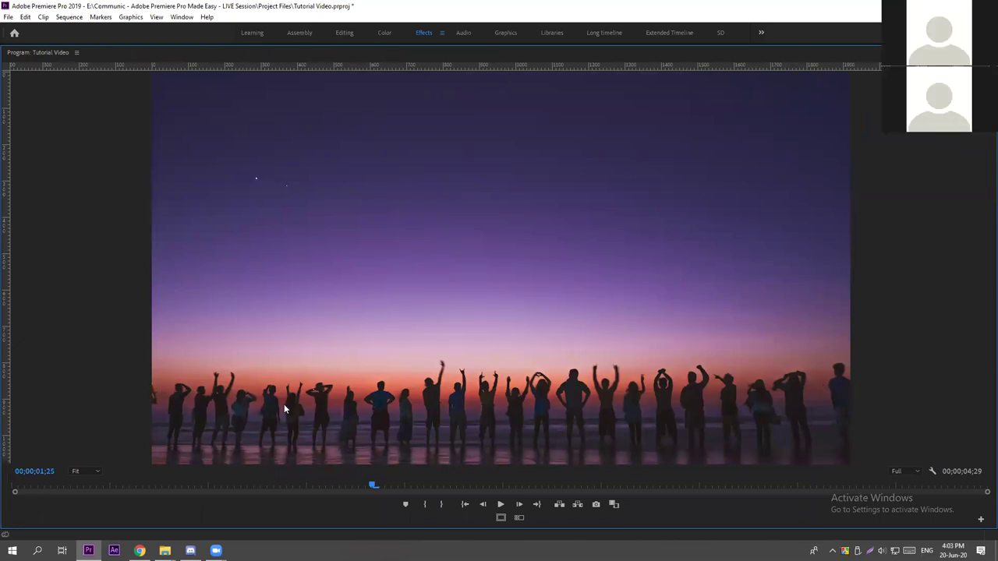
{"action": "key", "text": "grave"}
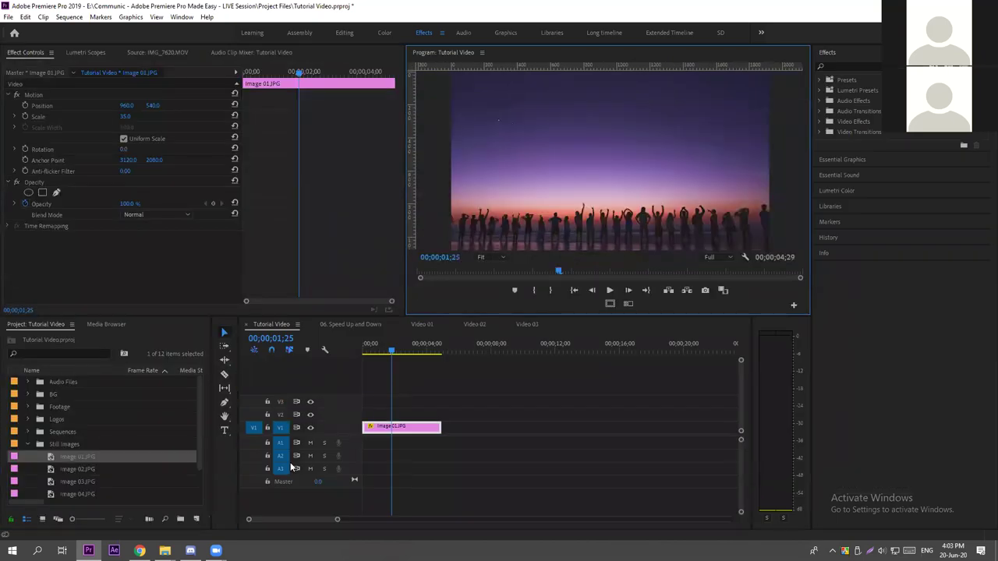
{"action": "left_click", "coordinate": [432, 418]}
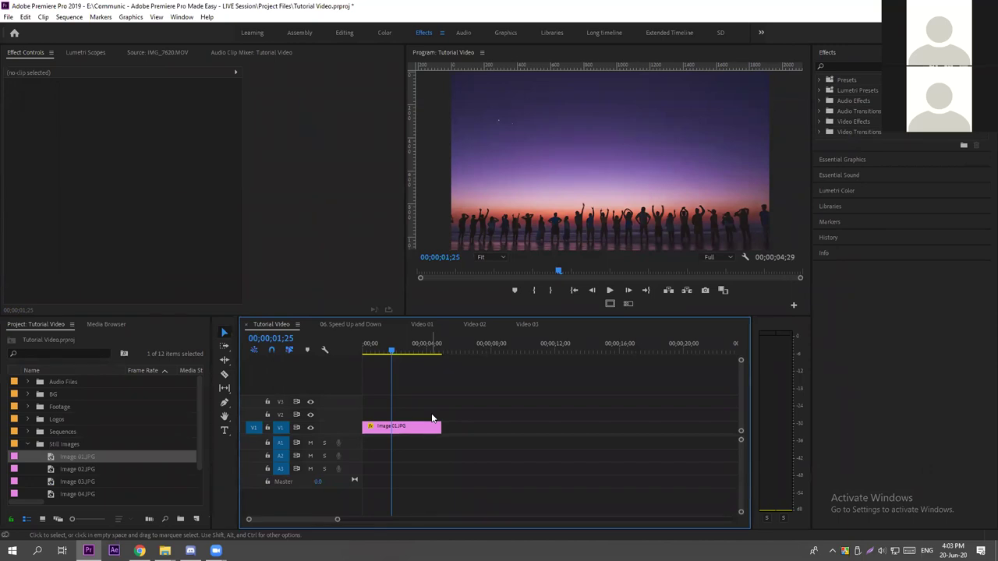
{"action": "left_click", "coordinate": [27, 444]}
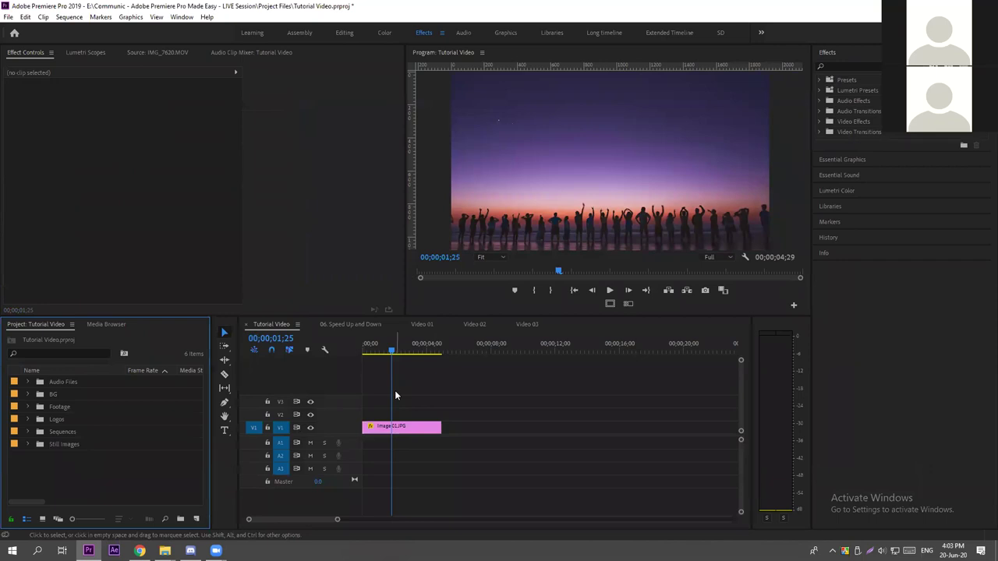
Add a VIOLET SKY text title in the Program monitor.
{"action": "left_click", "coordinate": [223, 431]}
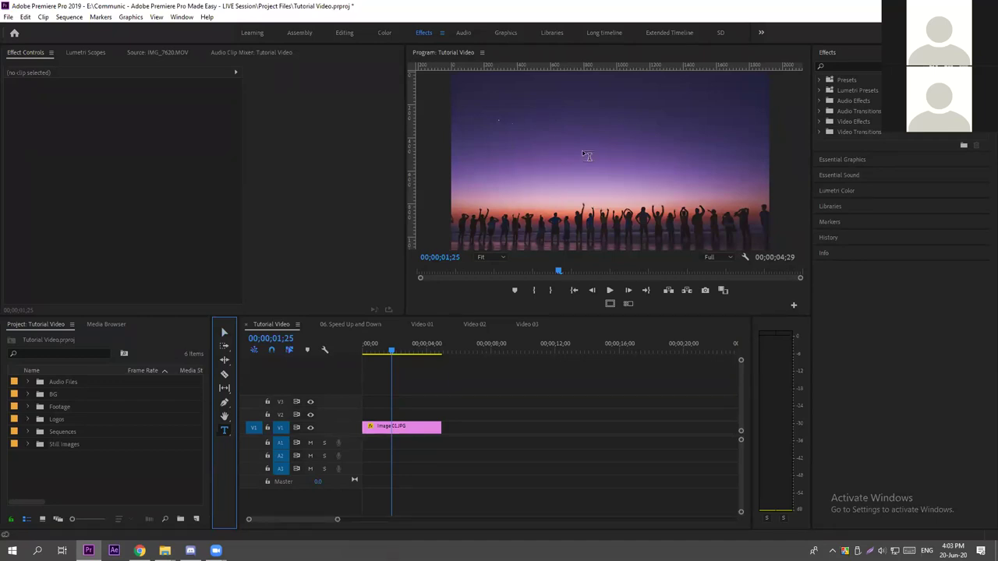
{"action": "left_click", "coordinate": [550, 126]}
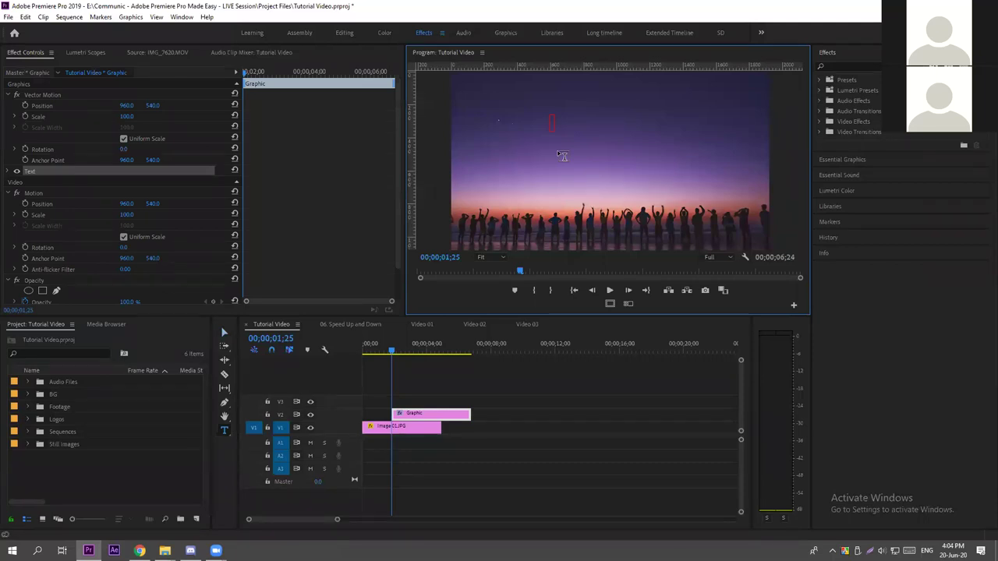
{"action": "type", "text": "VIOLET SKY"}
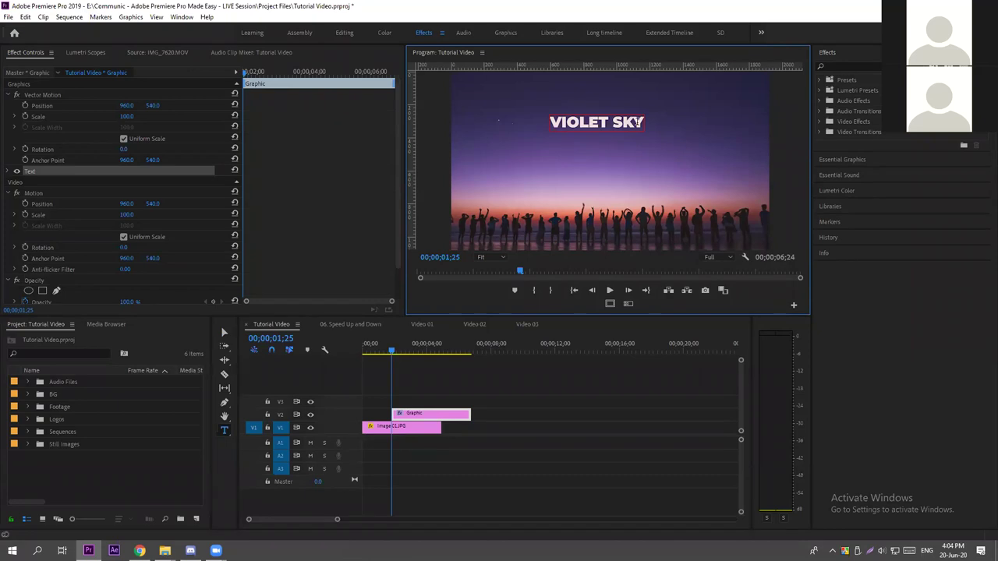
{"action": "left_click", "coordinate": [223, 334]}
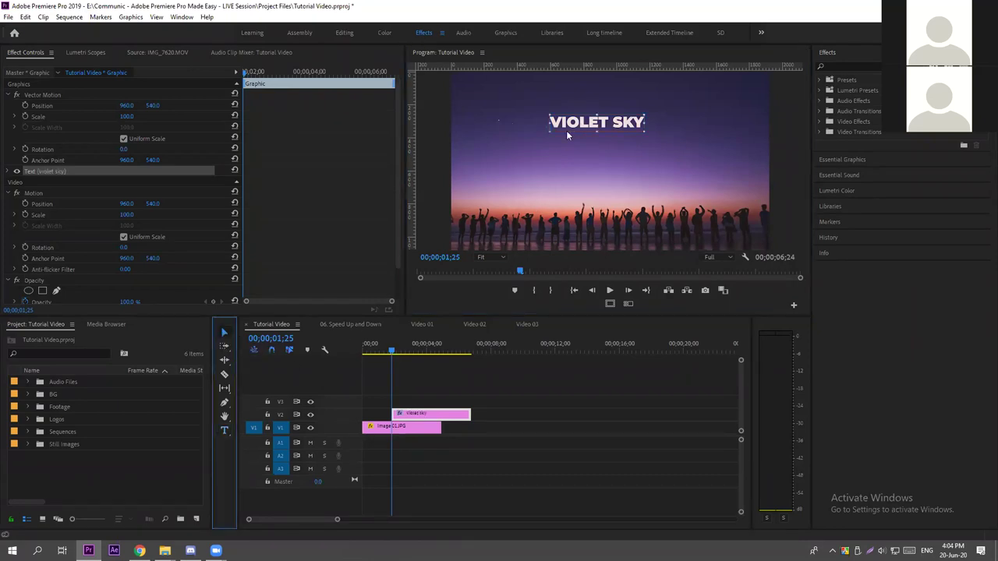
Move the title to the top centre of the frame and retype it as INDIGO SKY.
{"action": "left_click_drag", "start_coordinate": [594, 130], "coordinate": [641, 144]}
{"action": "left_click_drag", "start_coordinate": [542, 161], "coordinate": [611, 135]}
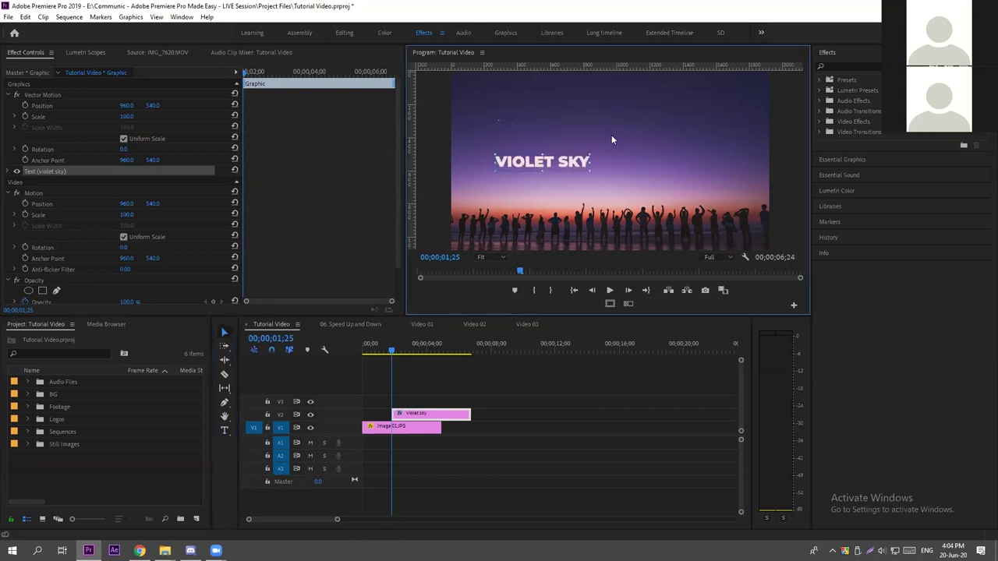
{"action": "double_click", "coordinate": [587, 122]}
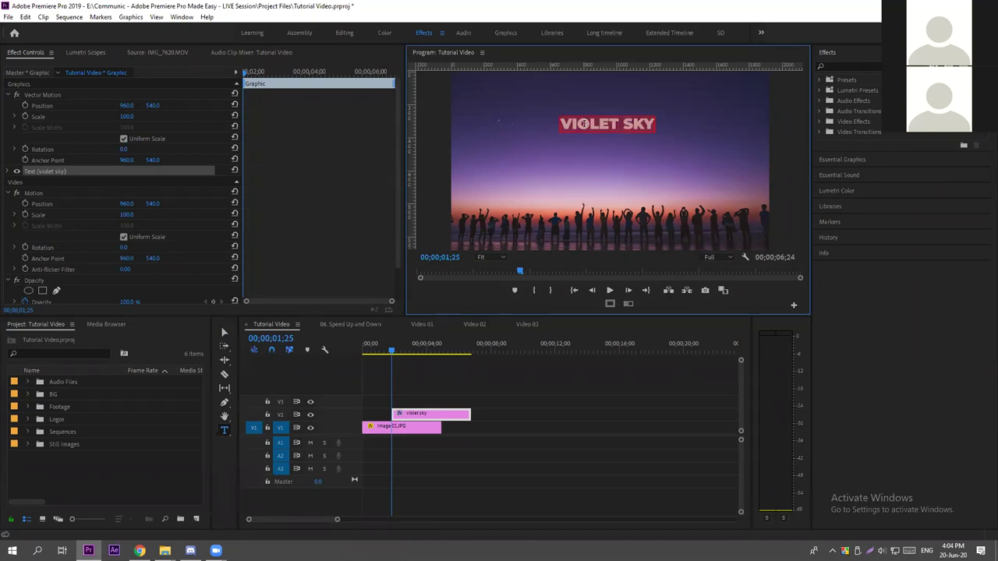
{"action": "type", "text": "INDIGO"}
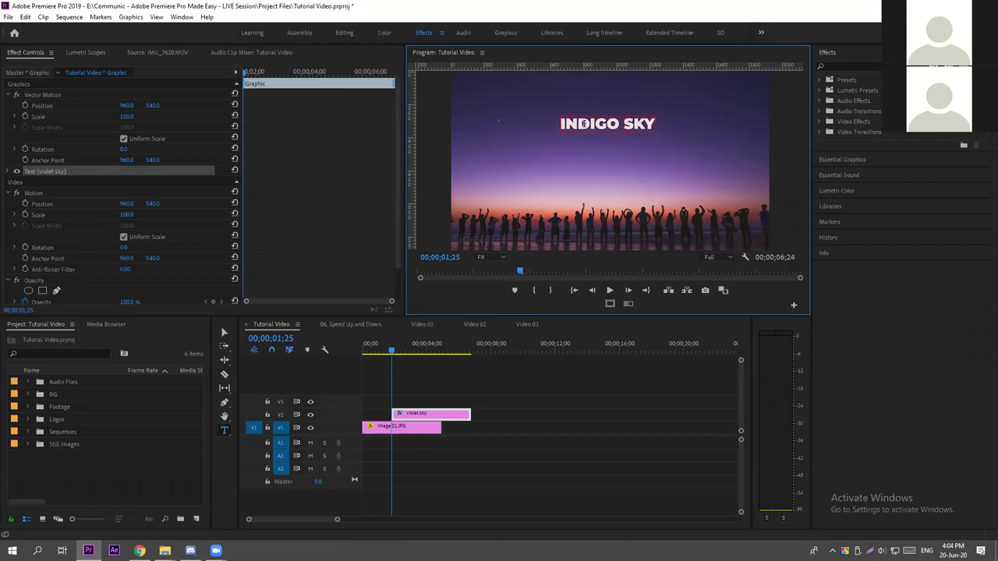
{"action": "left_click", "coordinate": [468, 380]}
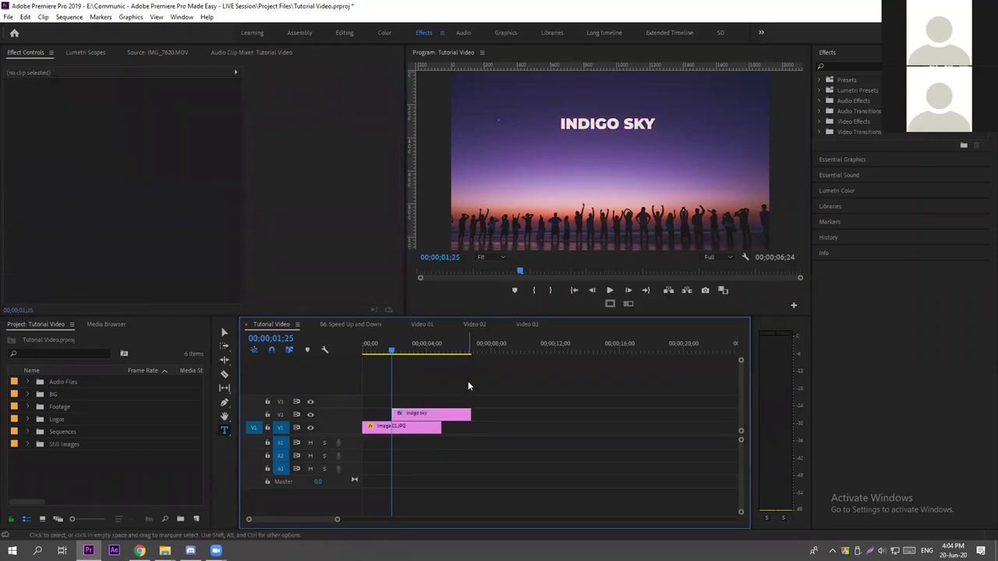
Slide the indigo sky clip on V2 to the sequence start and trim its end to Image 01.JPG's end.
{"action": "left_click", "coordinate": [401, 428]}
{"action": "left_click_drag", "start_coordinate": [417, 355], "coordinate": [442, 352]}
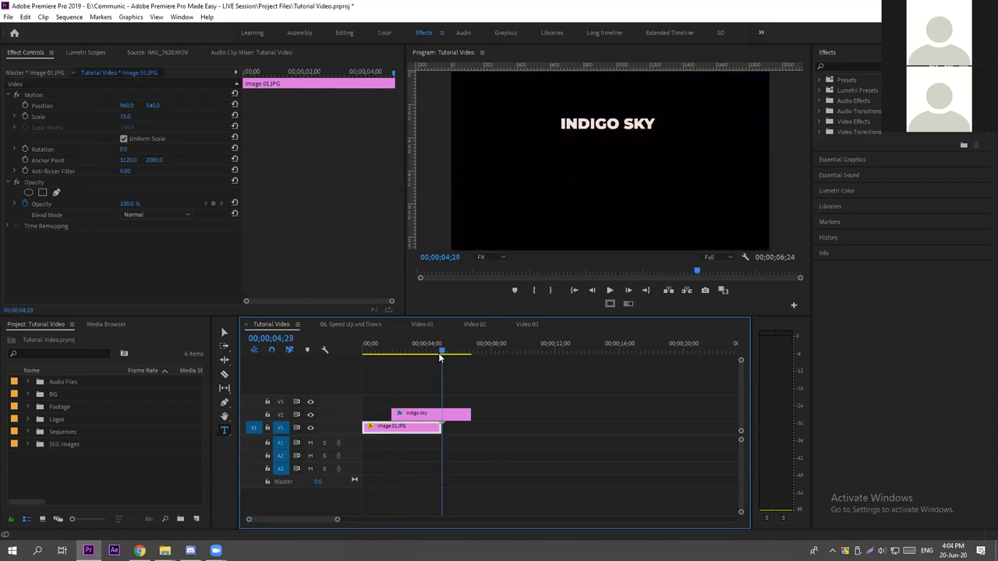
{"action": "left_click_drag", "start_coordinate": [421, 414], "coordinate": [393, 414]}
{"action": "left_click_drag", "start_coordinate": [425, 354], "coordinate": [392, 355]}
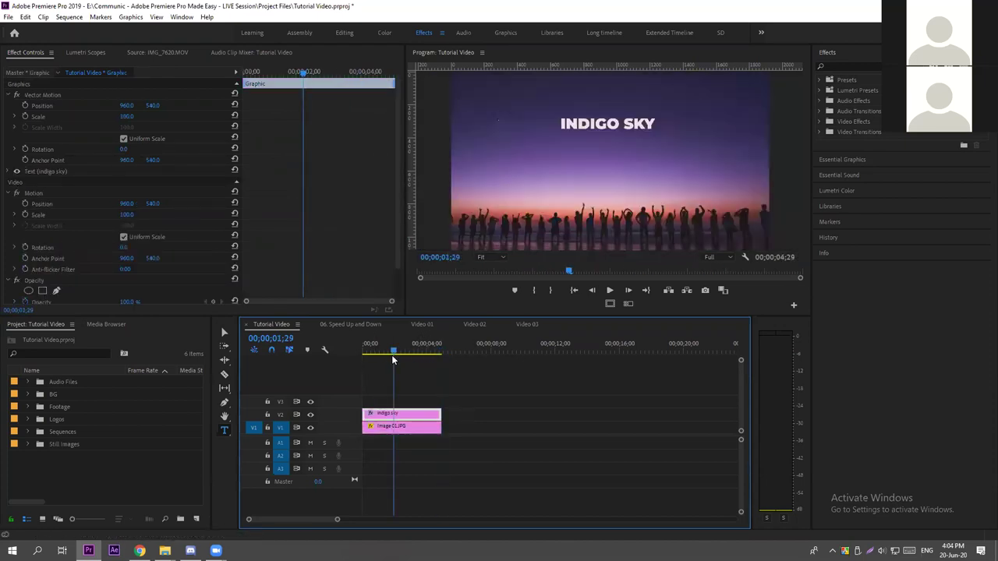
{"action": "left_click", "coordinate": [445, 389]}
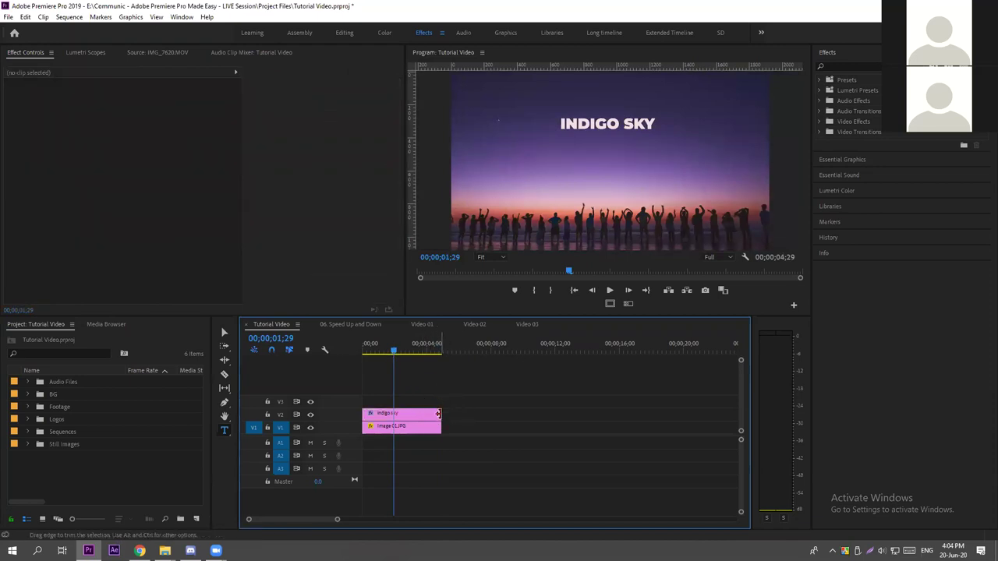
{"action": "left_click_drag", "start_coordinate": [437, 414], "coordinate": [605, 404]}
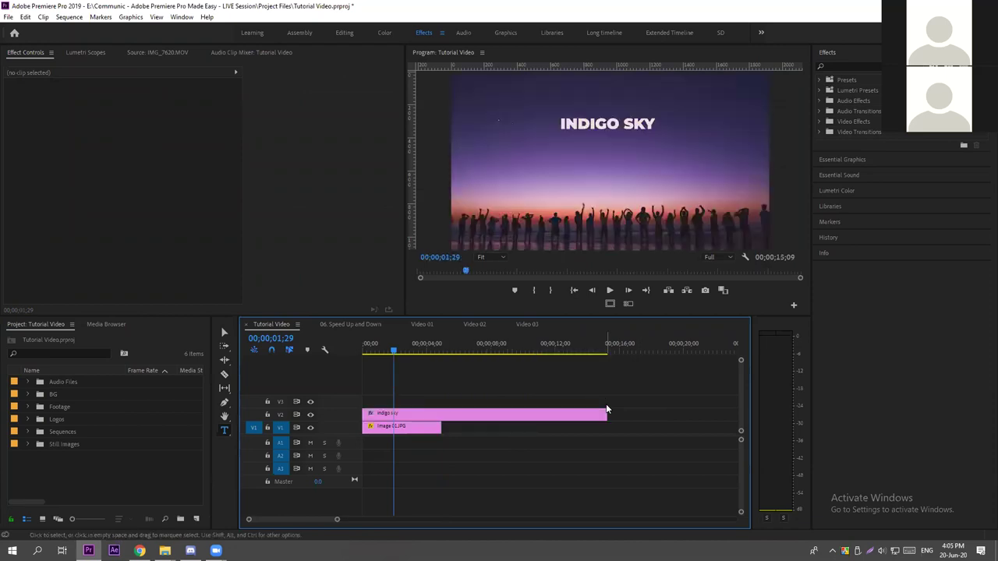
{"action": "left_click_drag", "start_coordinate": [604, 416], "coordinate": [414, 419]}
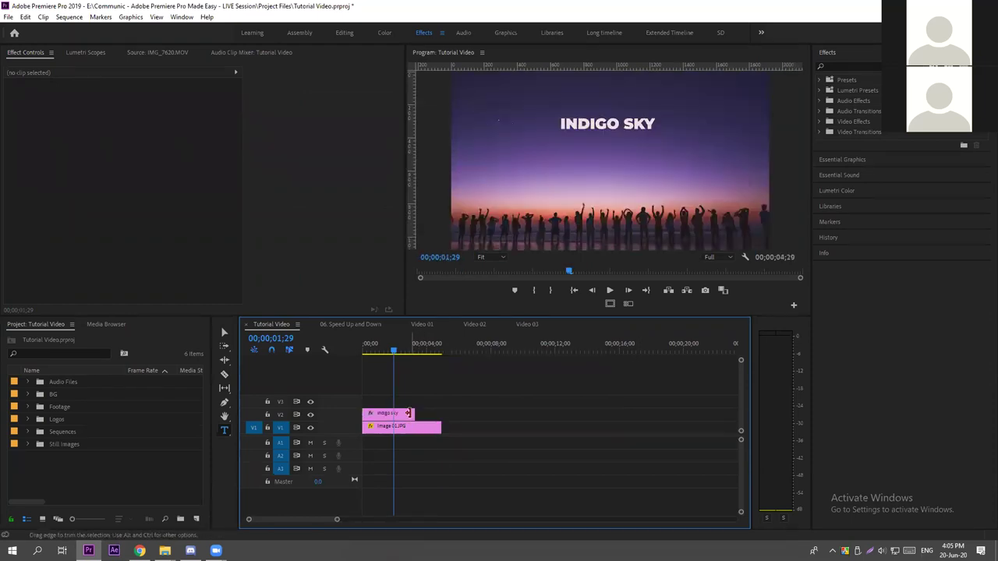
{"action": "left_click_drag", "start_coordinate": [414, 414], "coordinate": [441, 414]}
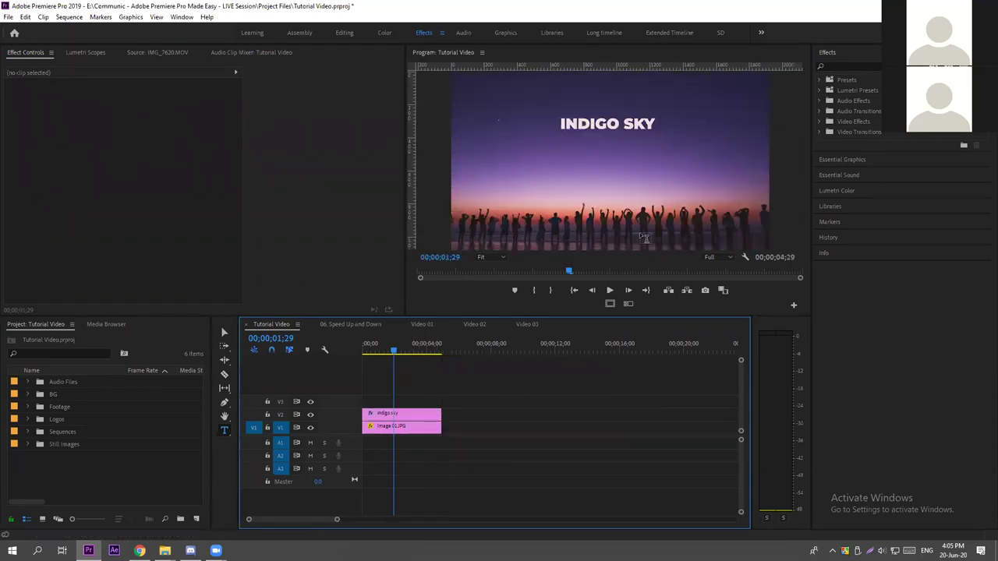
Select the indigo sky title clip and try out its Position and Scale values in Effect Controls.
{"action": "left_click", "coordinate": [400, 417]}
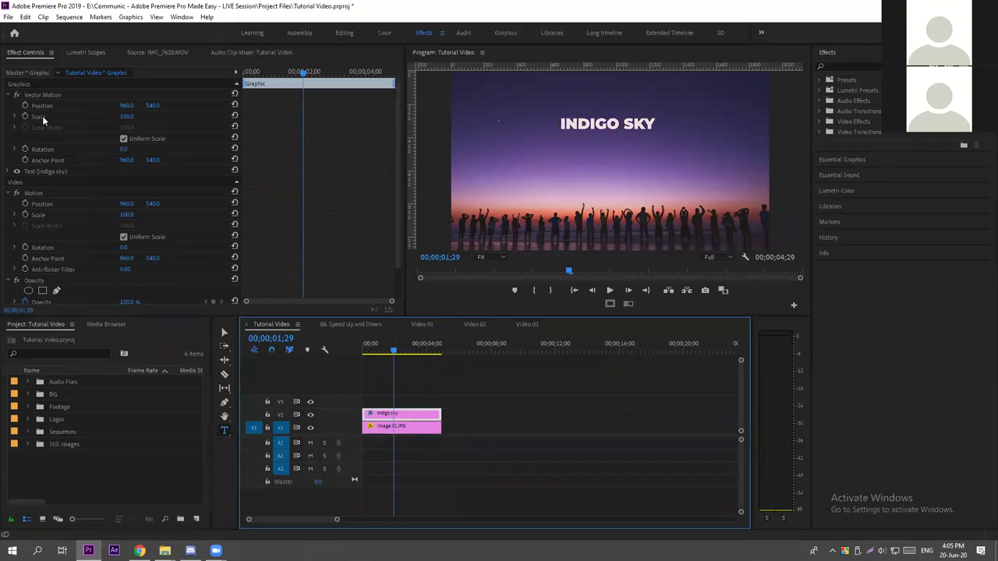
{"action": "left_click_drag", "start_coordinate": [154, 105], "coordinate": [184, 110]}
{"action": "left_click_drag", "start_coordinate": [125, 117], "coordinate": [166, 125]}
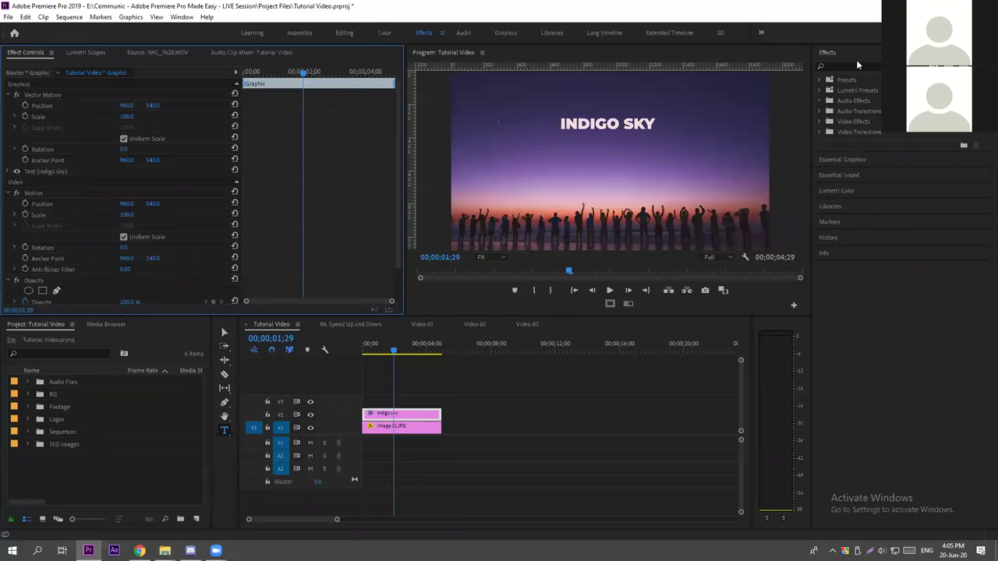
Show the indigo sky text layer's Montserrat Black, size 90, pink-fill settings in Essential Graphics.
{"action": "left_click", "coordinate": [846, 159]}
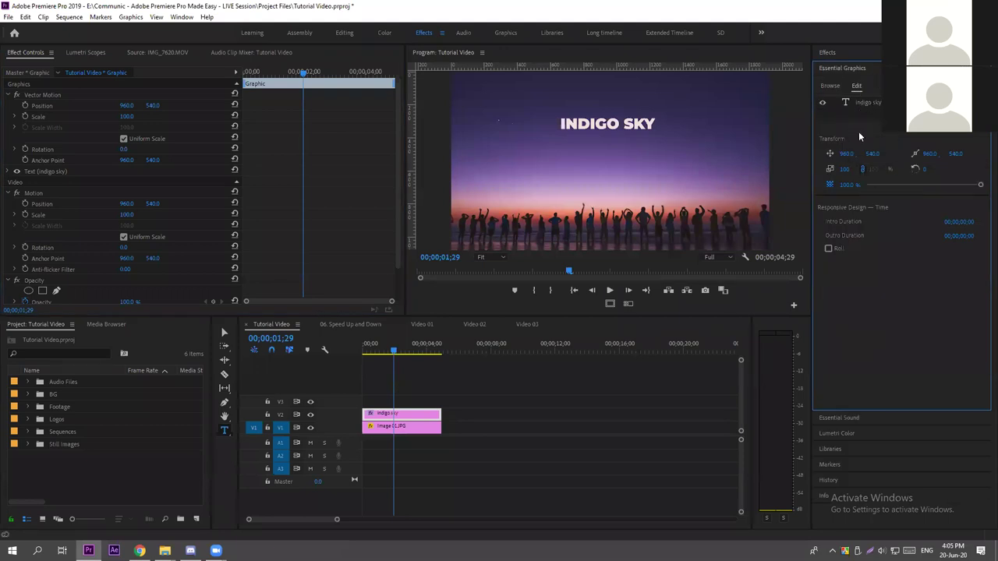
{"action": "left_click", "coordinate": [187, 17]}
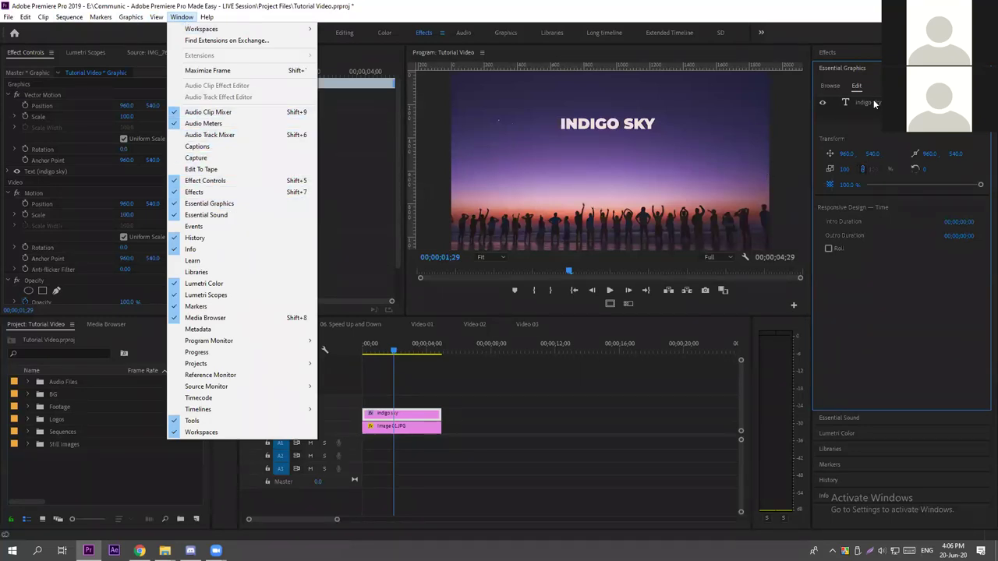
{"action": "left_click", "coordinate": [582, 423]}
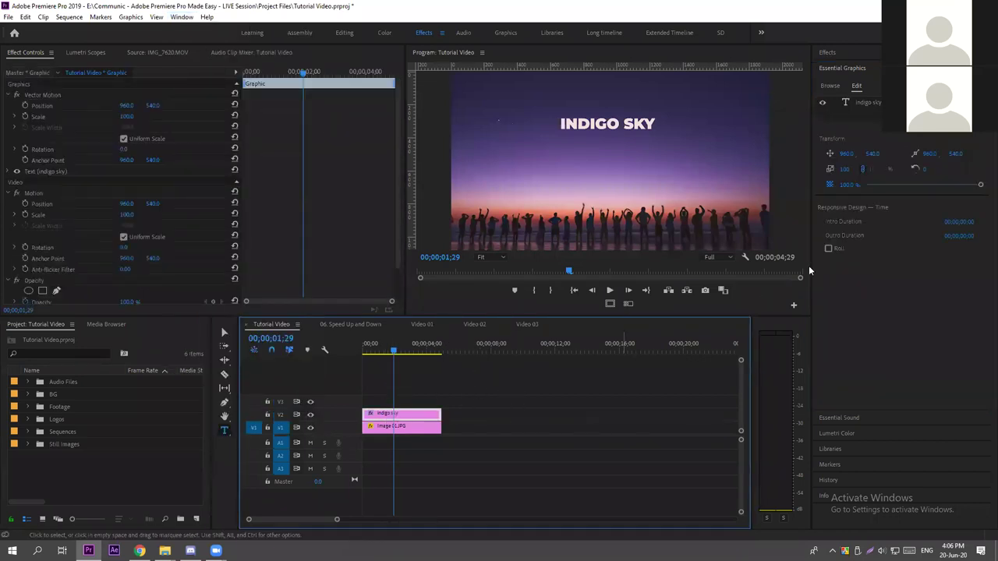
{"action": "left_click", "coordinate": [872, 103]}
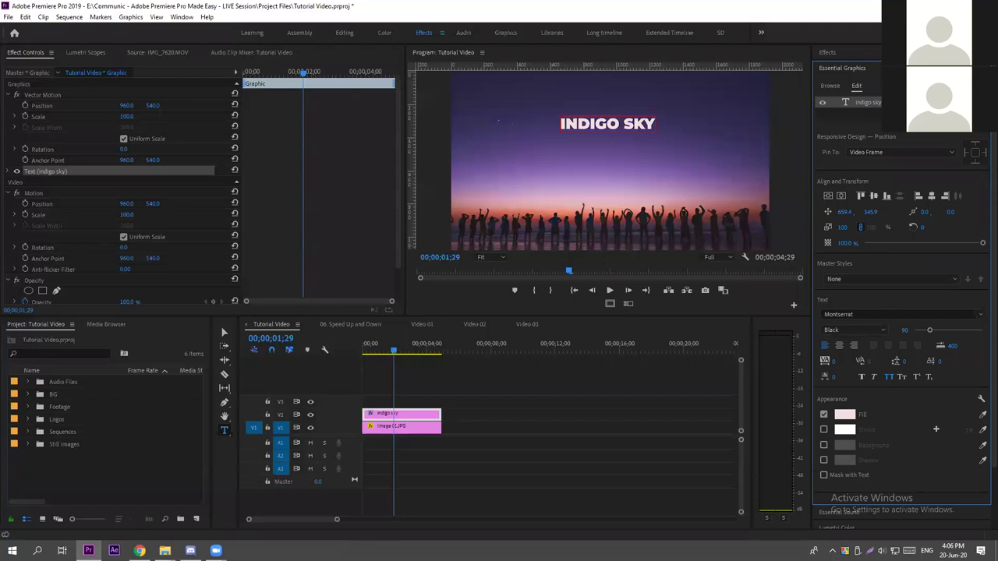
{"action": "left_click_drag", "start_coordinate": [871, 71], "coordinate": [63, 71]}
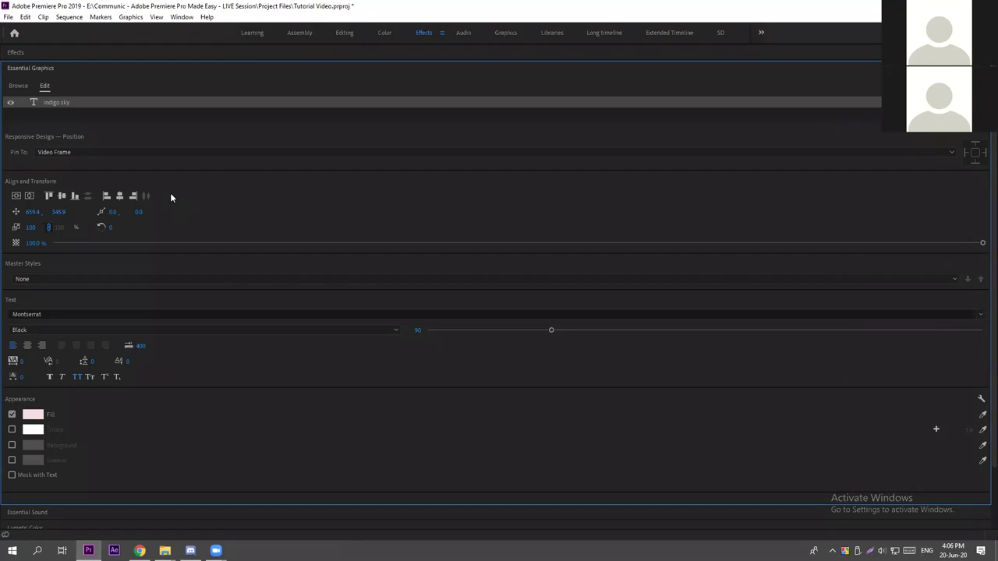
{"action": "key", "text": "grave"}
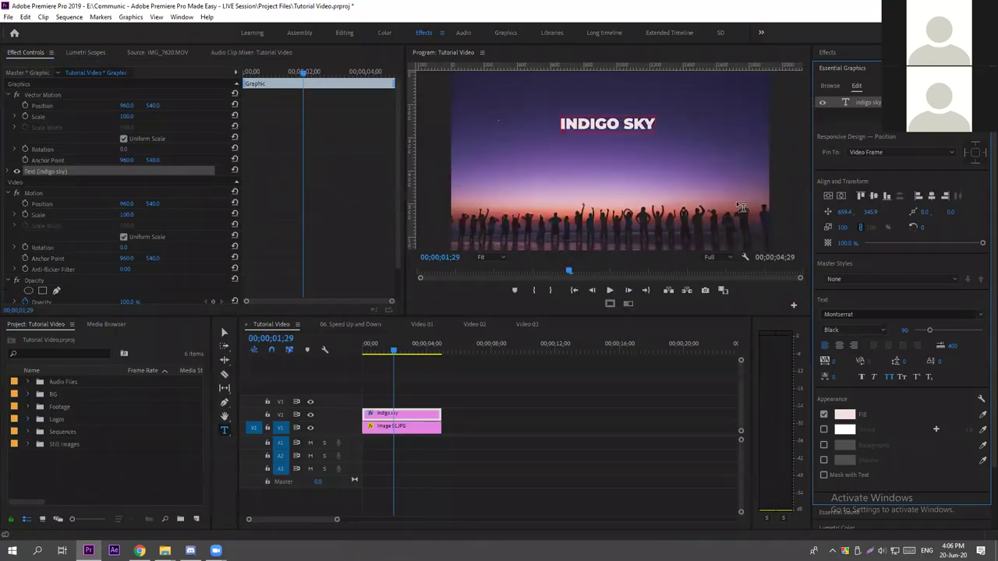
{"action": "left_click", "coordinate": [847, 316]}
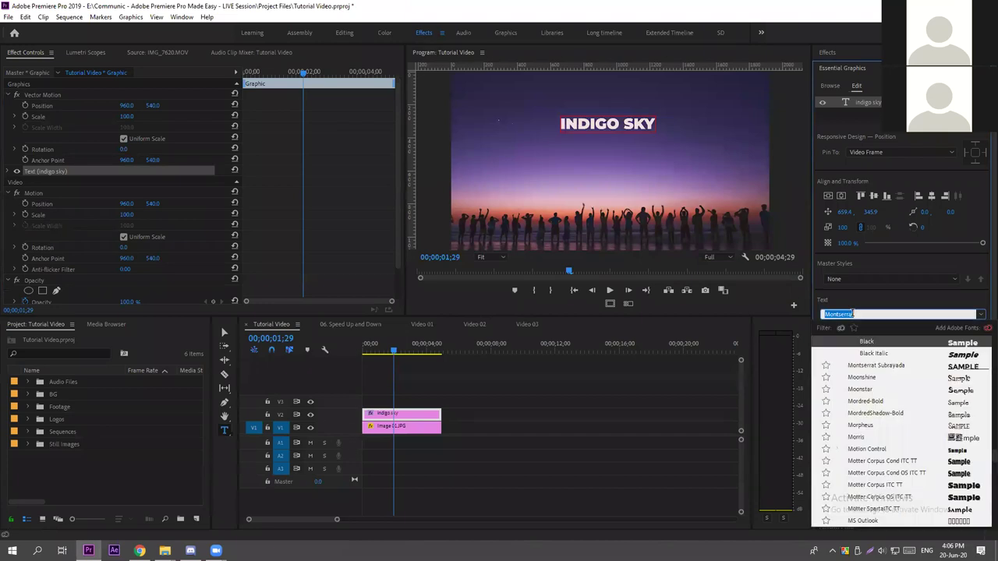
{"action": "type", "text": "times"}
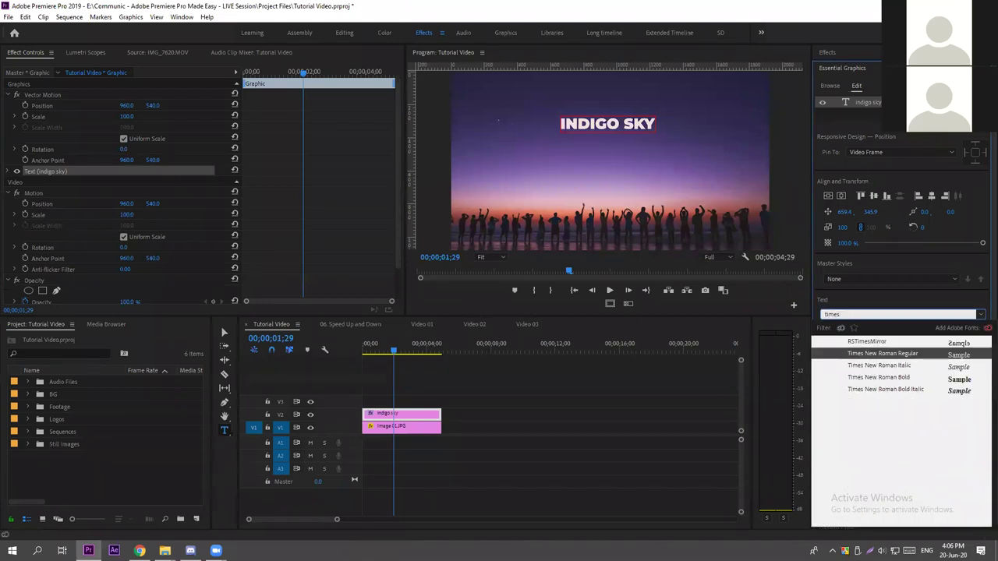
{"action": "key", "text": "Down"}
{"action": "key", "text": "Down"}
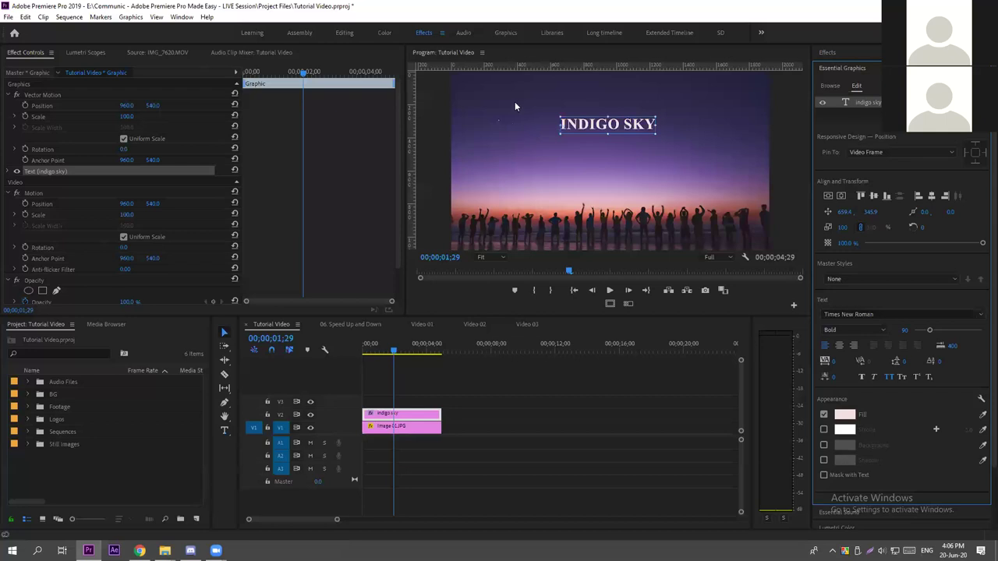
{"action": "key", "text": "grave"}
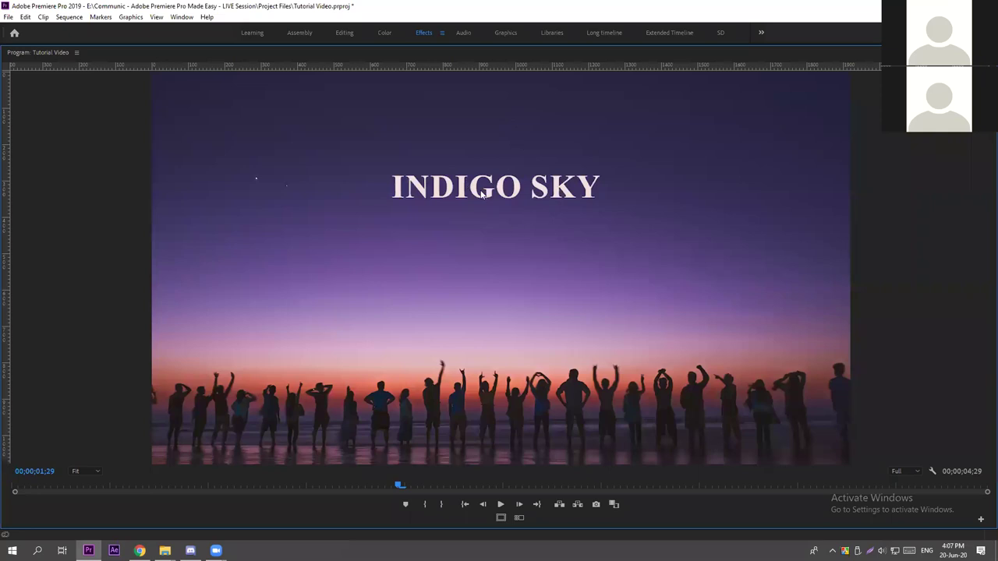
{"action": "key", "text": "grave"}
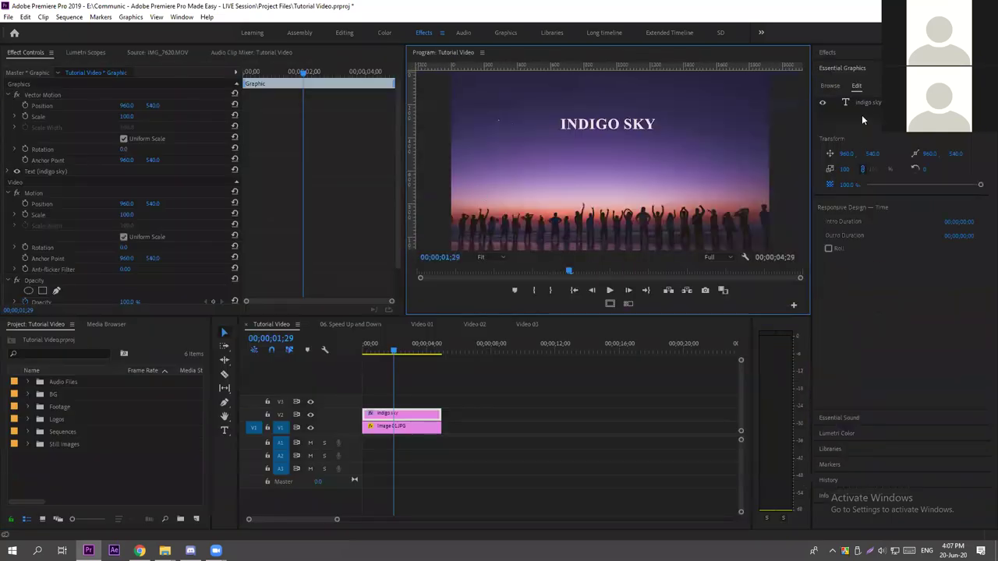
{"action": "left_click", "coordinate": [867, 104]}
{"action": "left_click", "coordinate": [856, 314]}
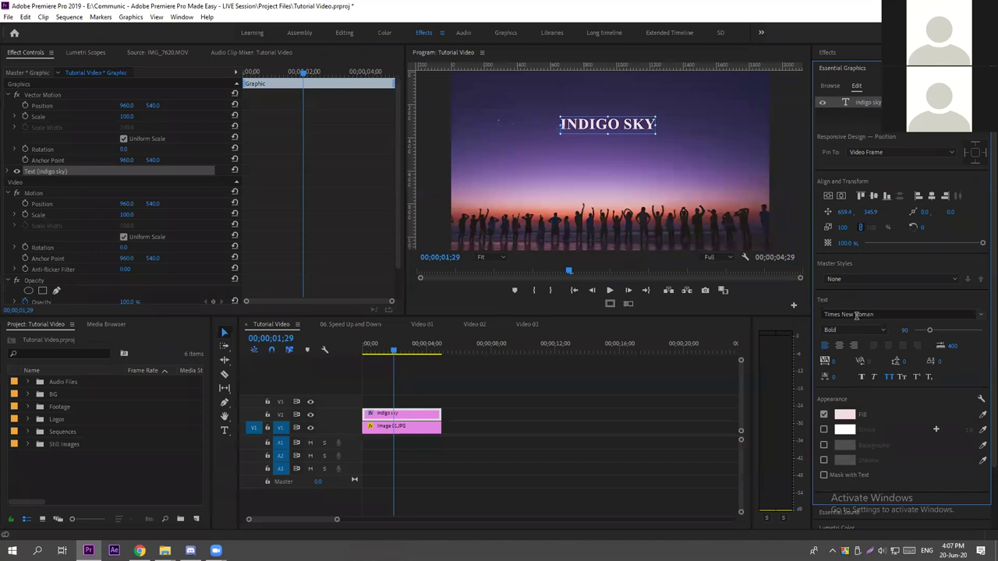
{"action": "type", "text": "mont"}
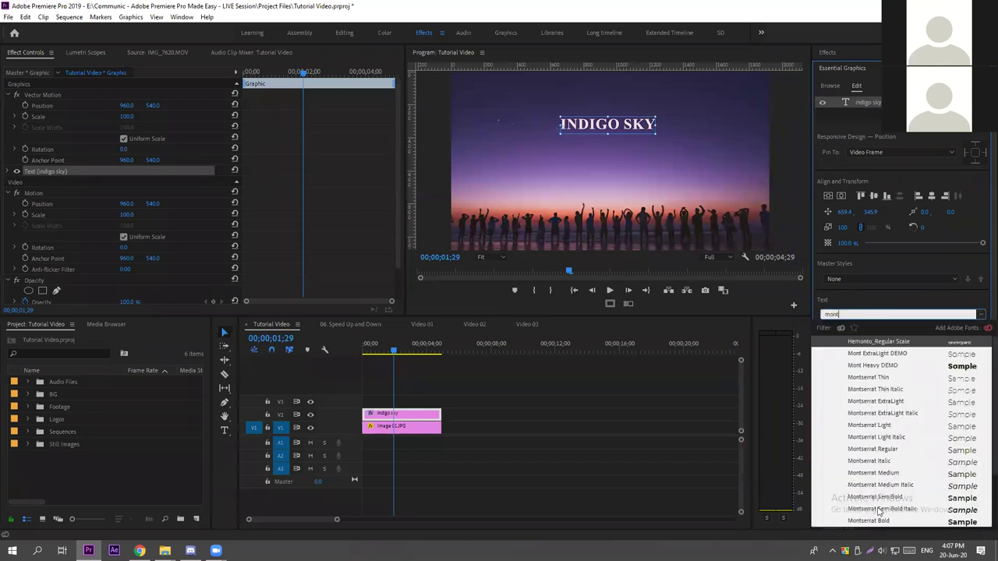
{"action": "scroll", "coordinate": [890, 484], "scroll_direction": "down", "scroll_amount": 2}
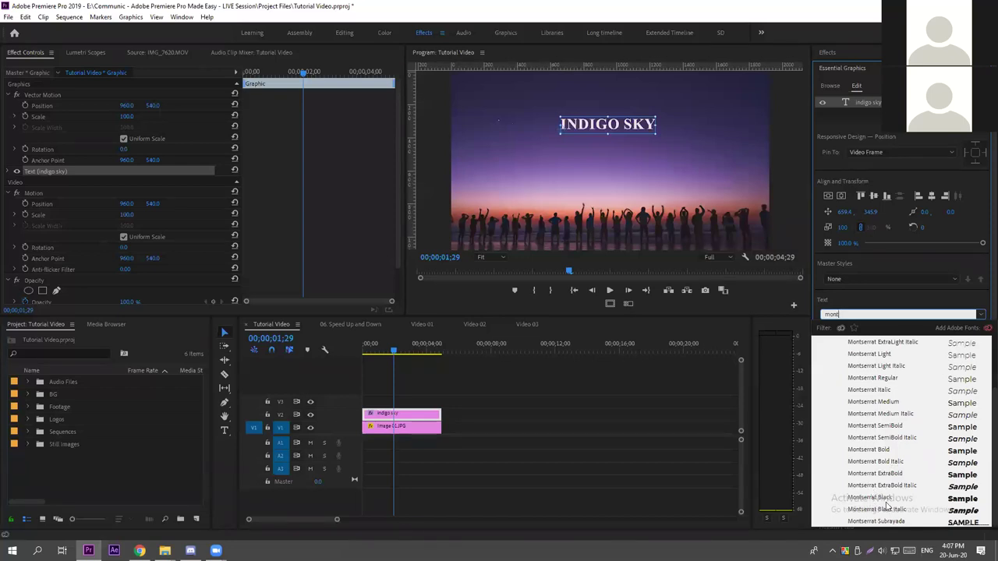
{"action": "left_click", "coordinate": [877, 498]}
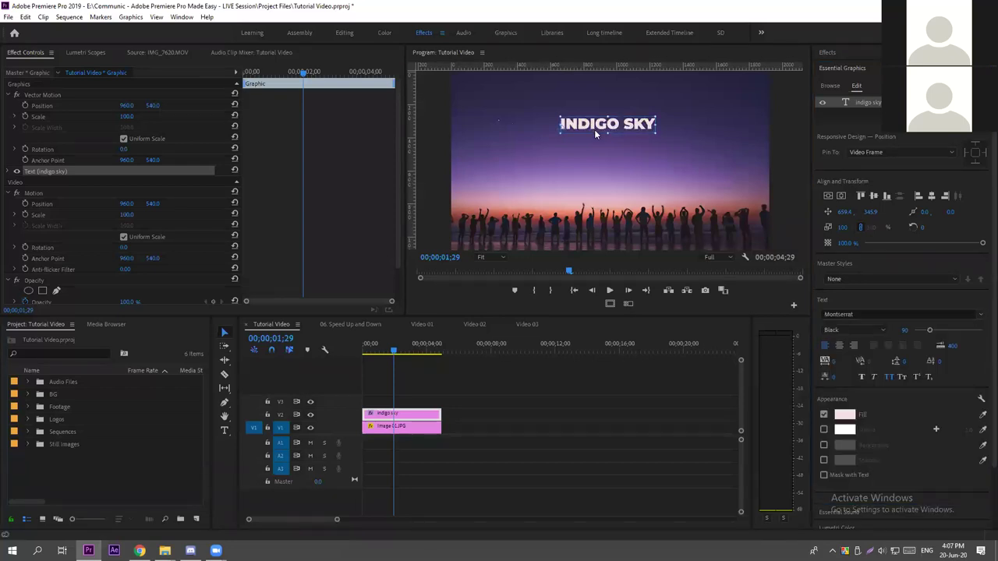
{"action": "left_click", "coordinate": [652, 158]}
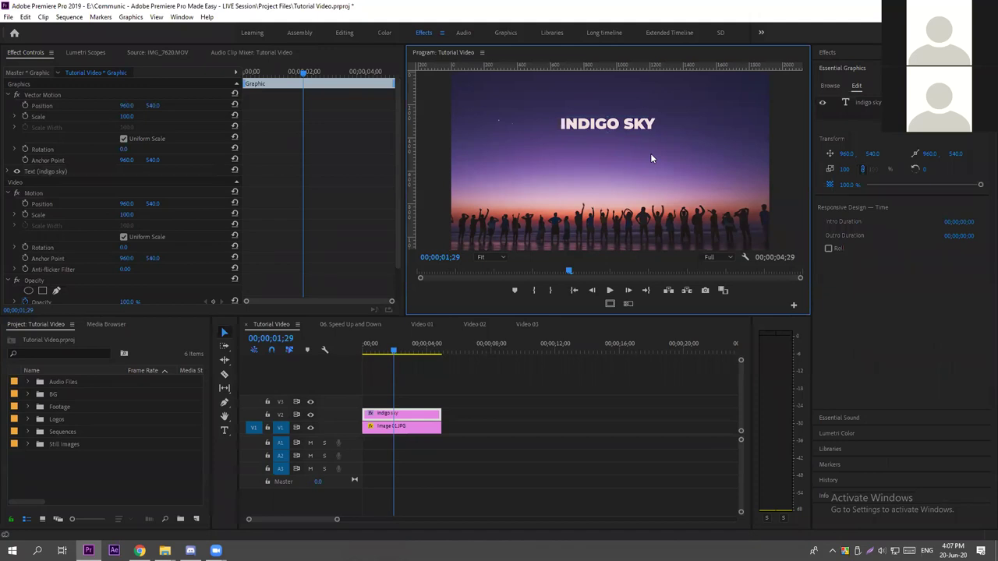
{"action": "key", "text": "grave"}
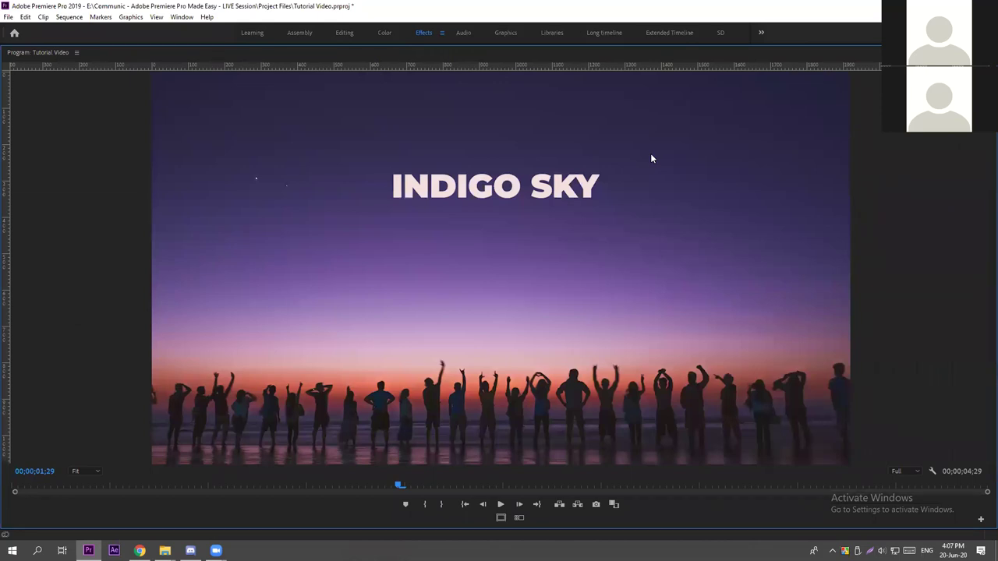
{"action": "key", "text": "grave"}
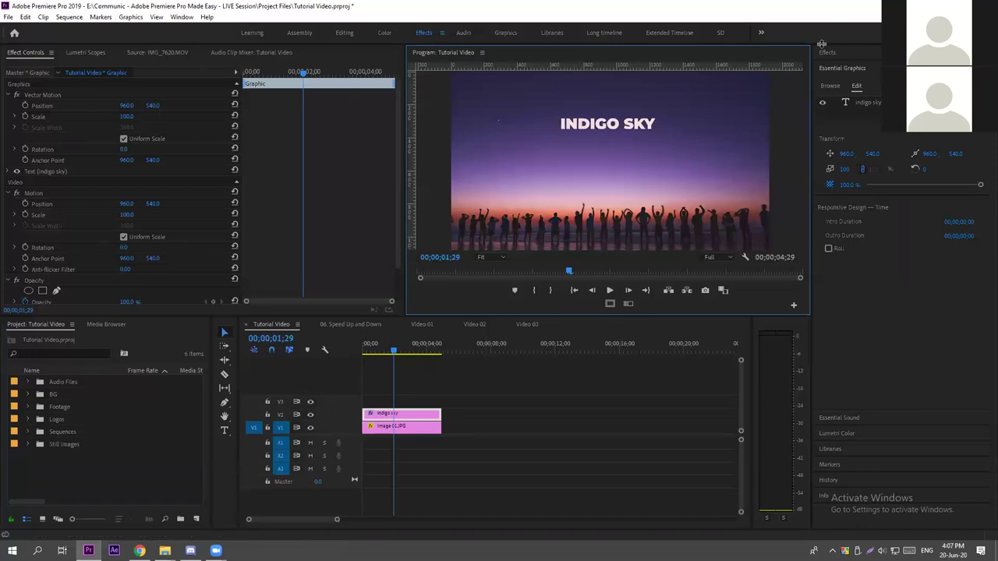
Centre the INDIGO SKY text layer vertically and horizontally in the frame.
{"action": "left_click", "coordinate": [869, 103]}
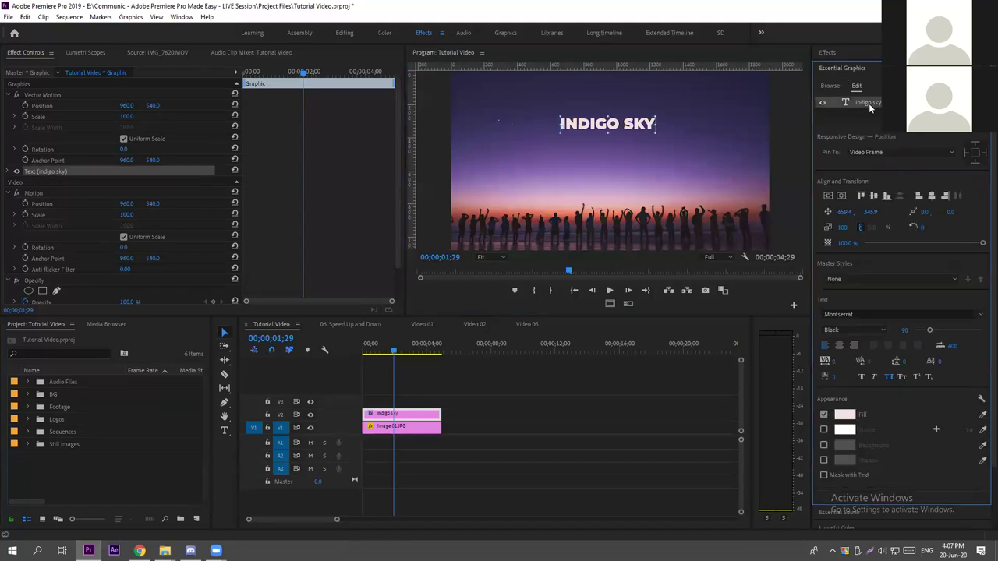
{"action": "left_click", "coordinate": [828, 196]}
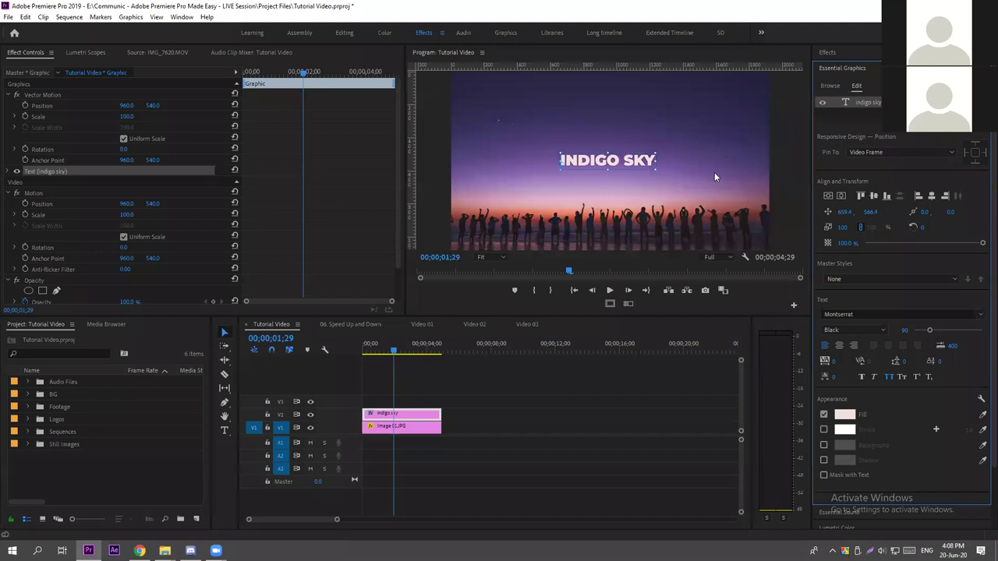
{"action": "left_click", "coordinate": [841, 197]}
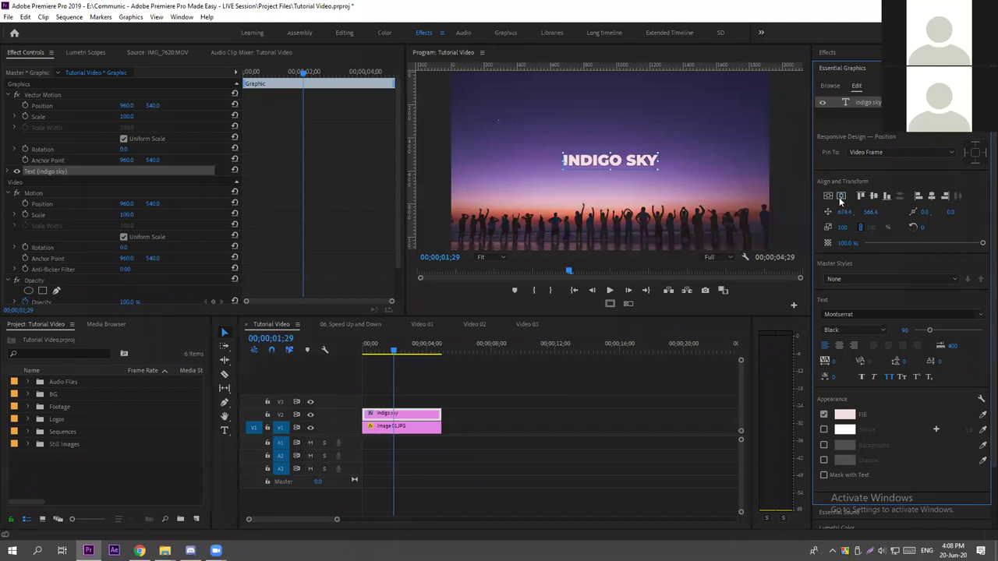
{"action": "left_click", "coordinate": [629, 115]}
Check the centred title in the maximized Program Monitor, then restore the layout and reselect the layer.
{"action": "key", "text": "grave"}
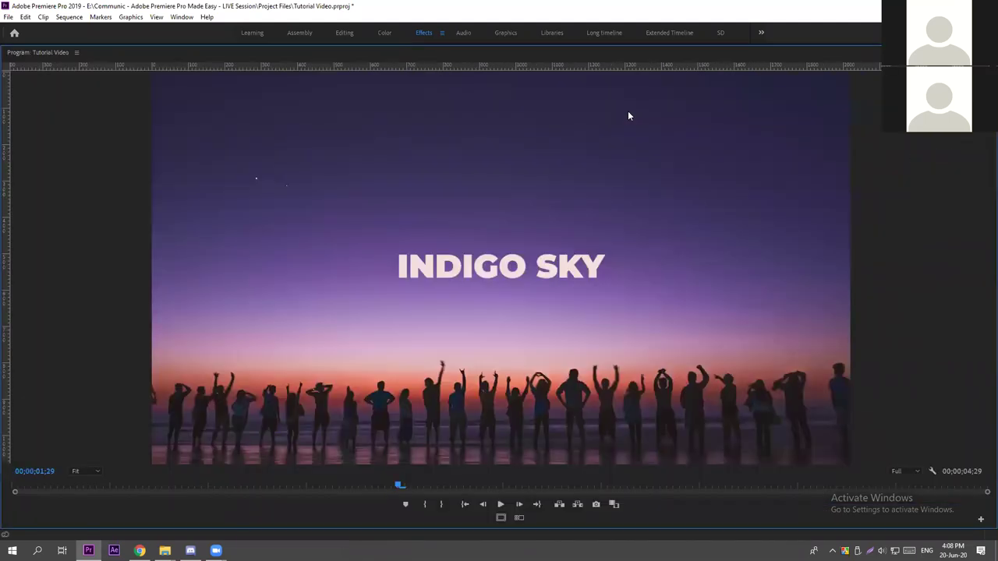
{"action": "key", "text": "ctrl+z"}
{"action": "key", "text": "ctrl+z"}
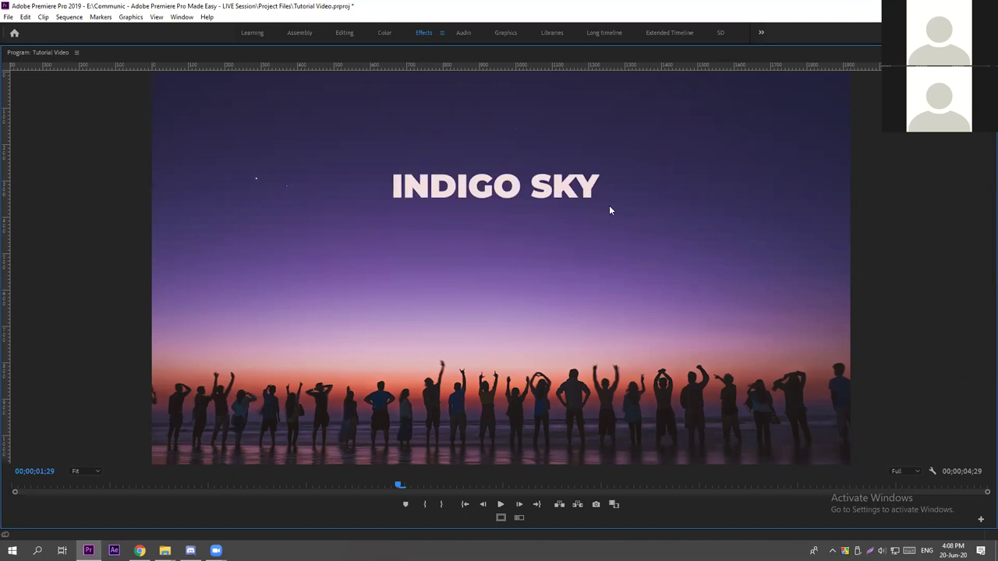
{"action": "key", "text": "ctrl+shift+z"}
{"action": "key", "text": "ctrl+shift+z"}
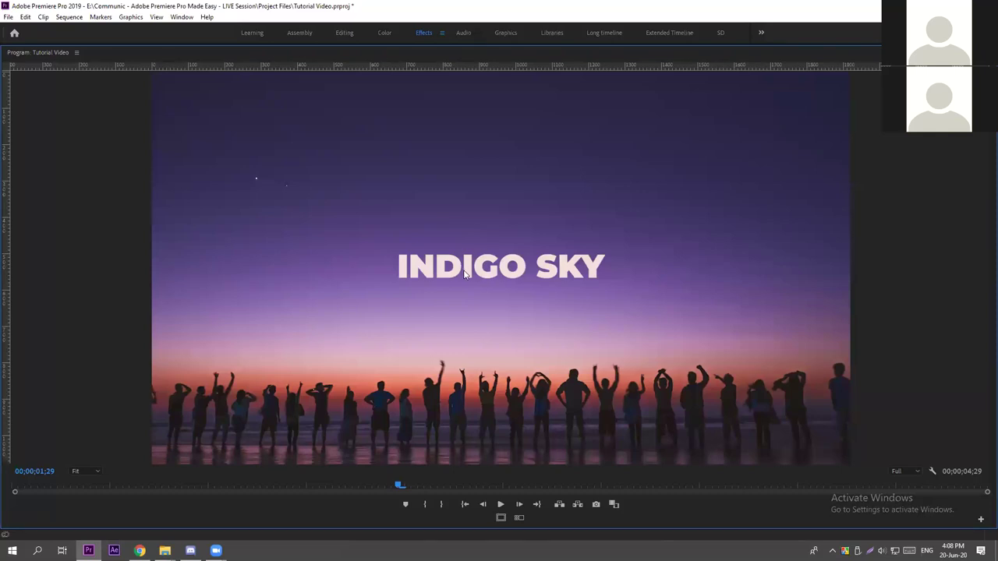
{"action": "key", "text": "grave"}
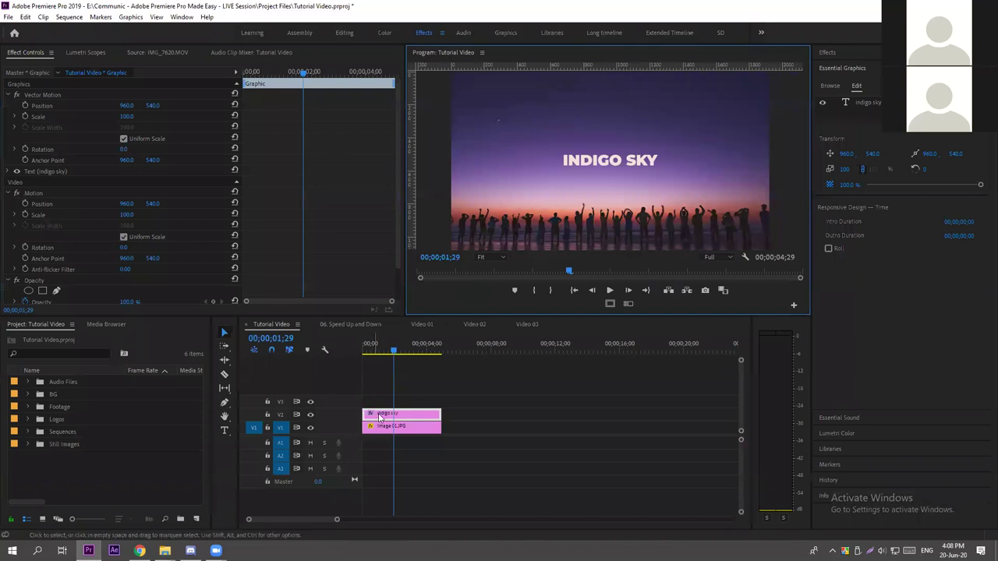
{"action": "left_click", "coordinate": [870, 104]}
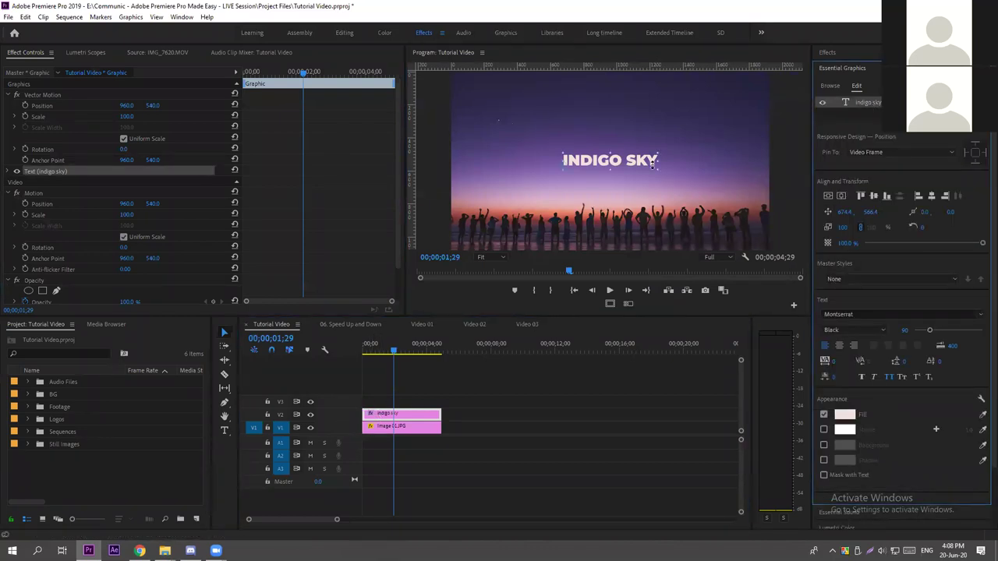
Turn off All Caps and retype the title text as 'inDiGO skY'.
{"action": "double_click", "coordinate": [593, 159]}
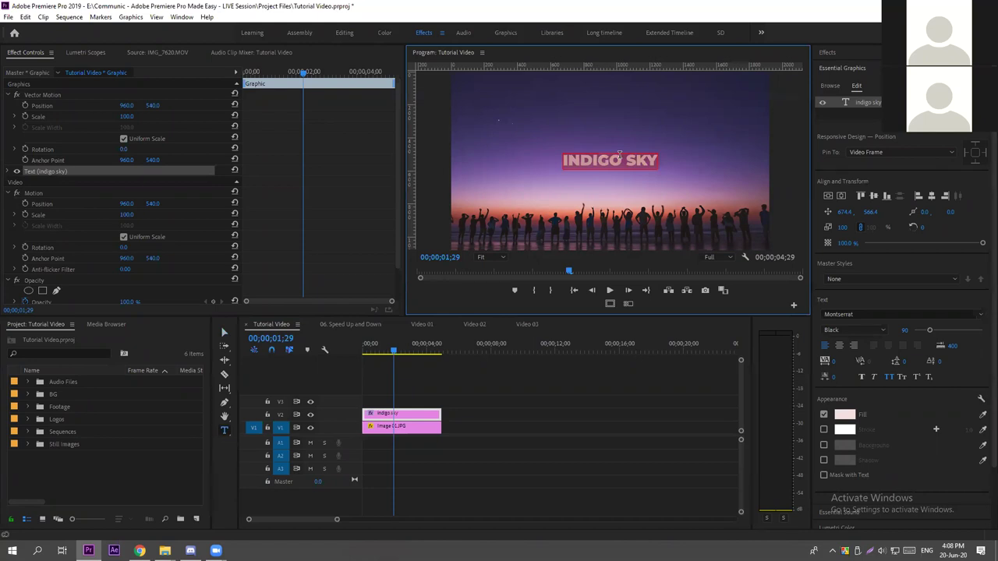
{"action": "left_click", "coordinate": [889, 377]}
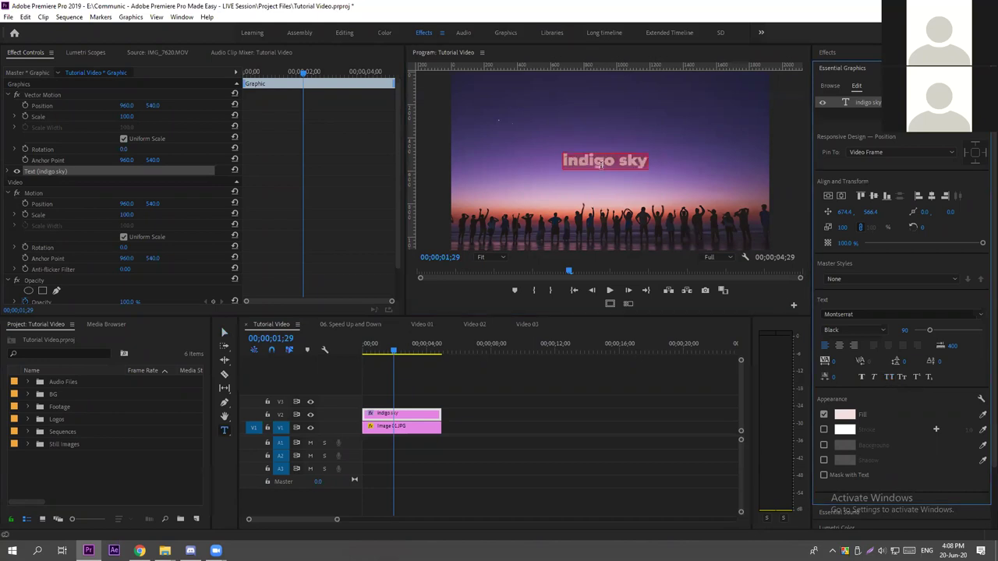
{"action": "key", "text": "BackSpace"}
{"action": "type", "text": "indigo sky"}
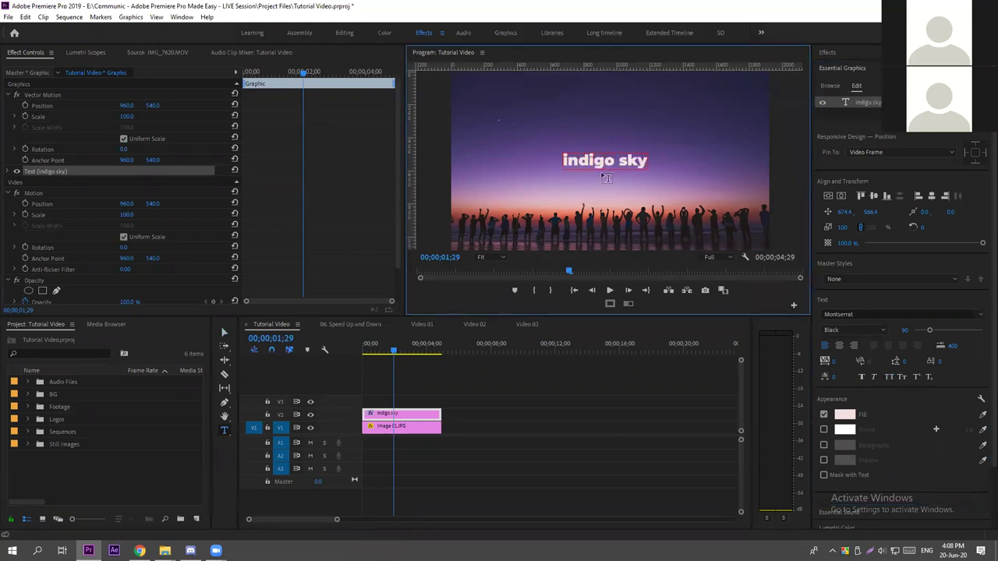
{"action": "key", "text": "ctrl+a"}
{"action": "key", "text": "BackSpace"}
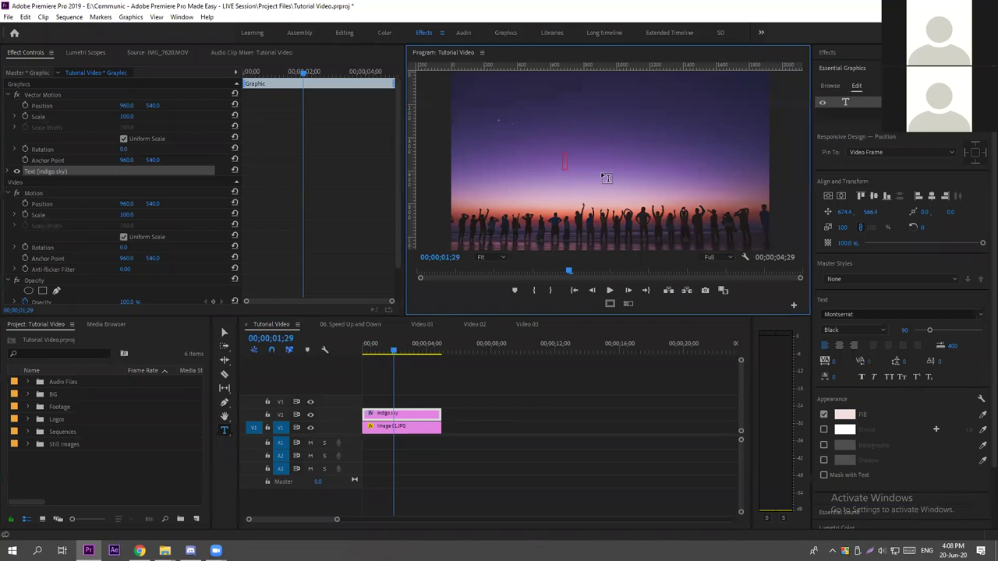
{"action": "type", "text": "INDIGO SKY"}
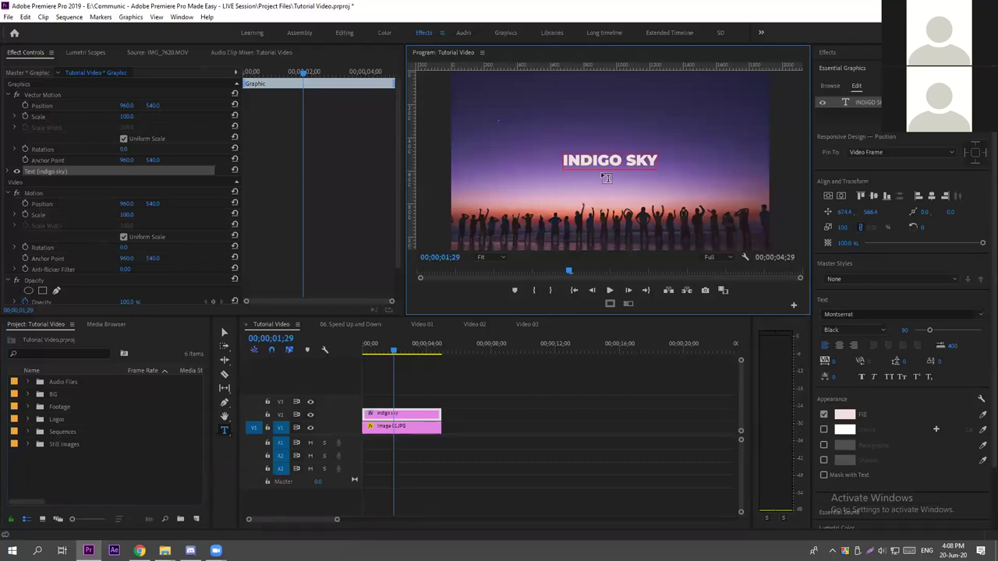
{"action": "key", "text": "ctrl+a"}
{"action": "key", "text": "BackSpace"}
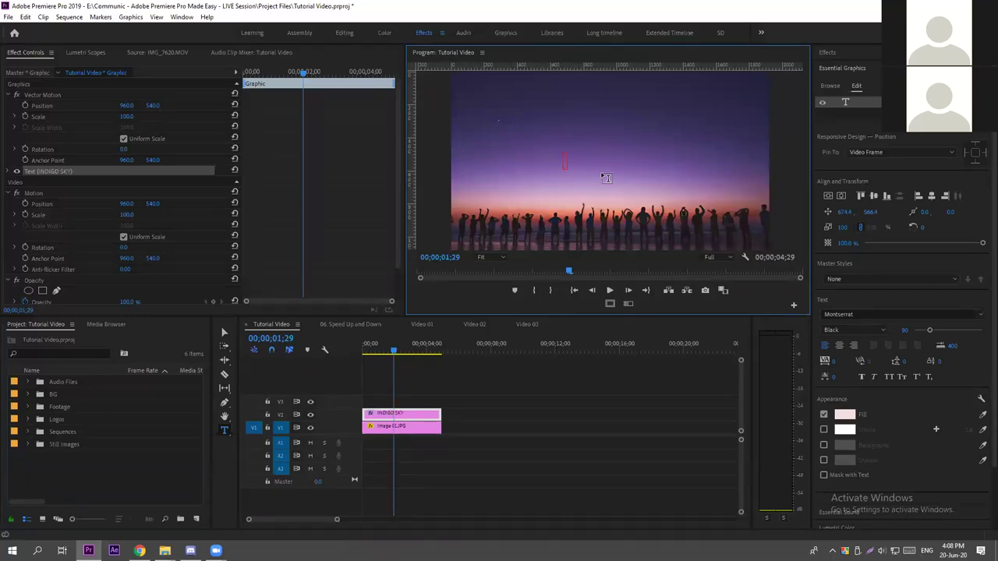
{"action": "type", "text": "inDiGO skY"}
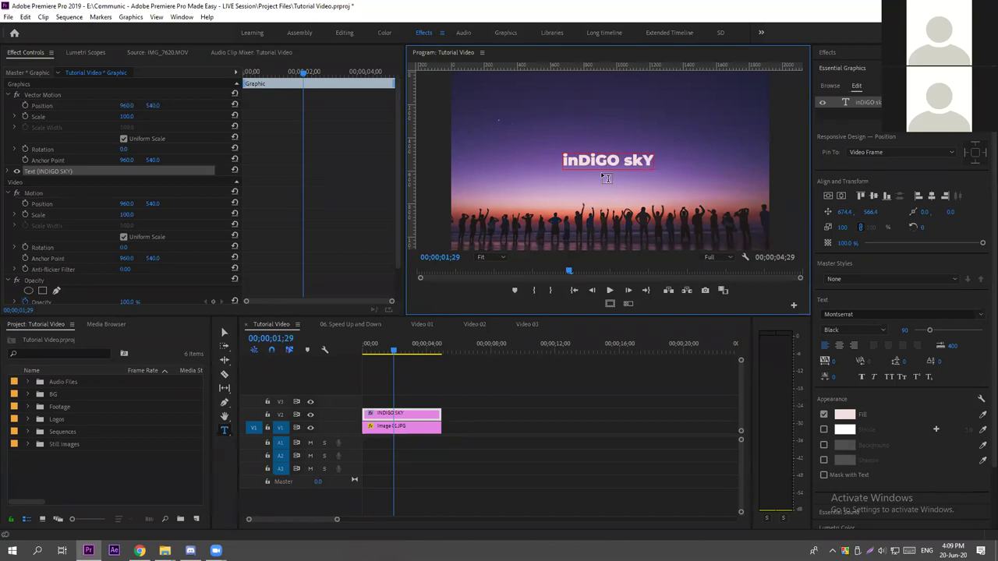
Save the project with Ctrl+S, then reselect and deselect the inDiGO skY title text.
{"action": "key", "text": "ctrl+s"}
{"action": "triple_click", "coordinate": [603, 163]}
{"action": "triple_click", "coordinate": [603, 163]}
{"action": "left_click", "coordinate": [642, 165]}
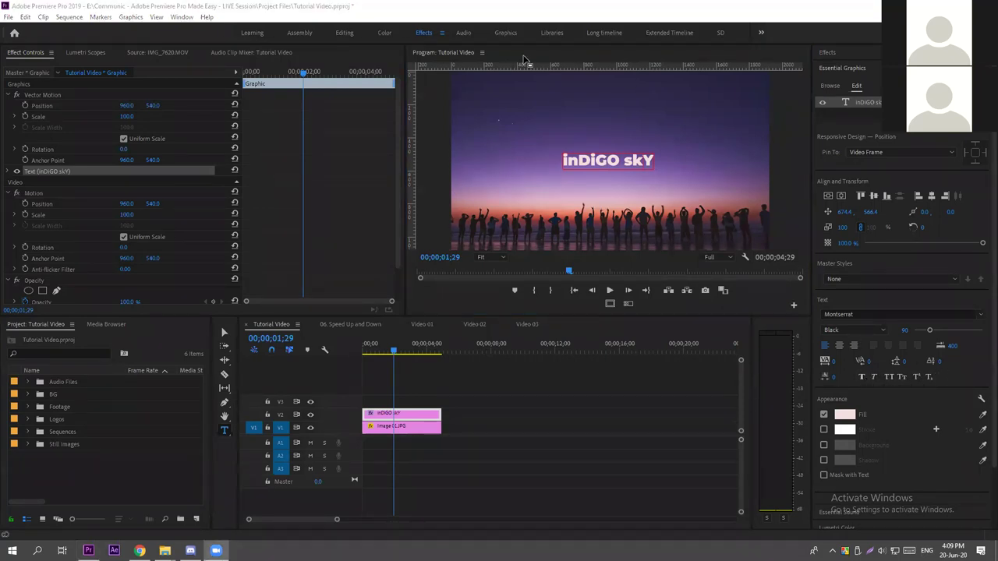
{"action": "mouse_move", "coordinate": [962, 364]}
{"action": "left_mouse_down"}
{"action": "mouse_move", "coordinate": [927, 356]}
{"action": "mouse_move", "coordinate": [850, 383]}
{"action": "mouse_move", "coordinate": [963, 372]}
{"action": "left_mouse_up"}
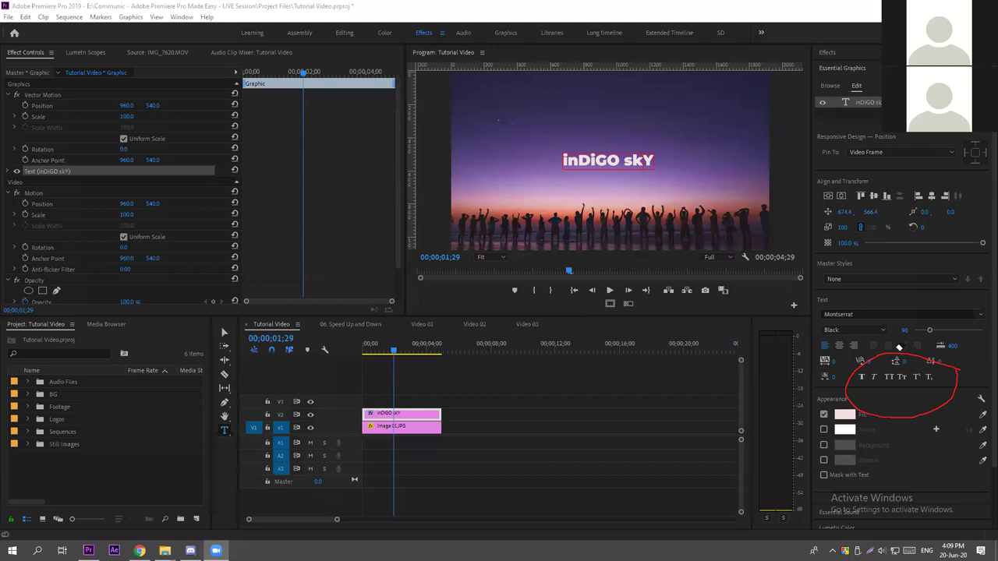
Apply All Caps so the title shows INDIGO SKY, briefly trying Small Caps.
{"action": "left_click", "coordinate": [908, 357]}
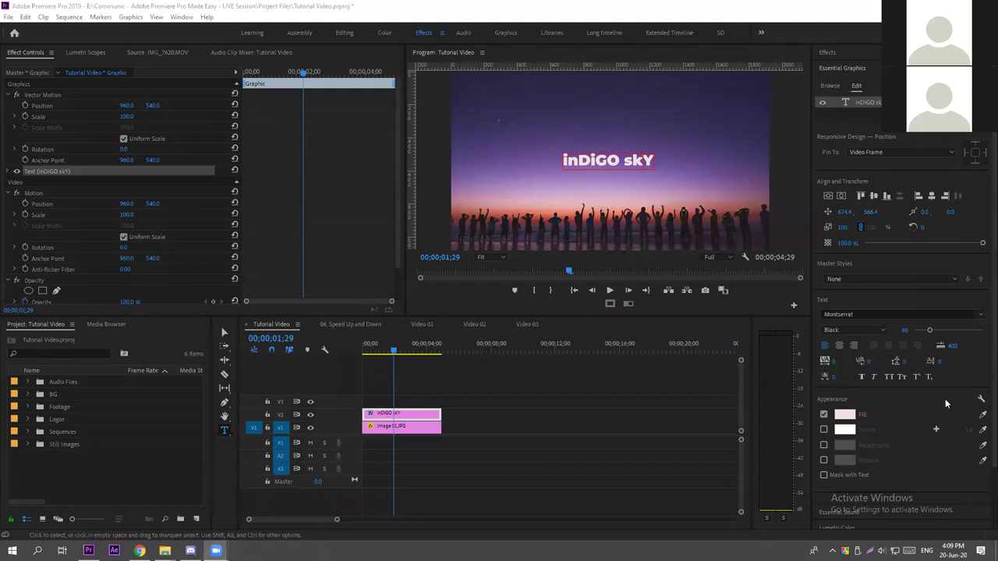
{"action": "left_click", "coordinate": [618, 163]}
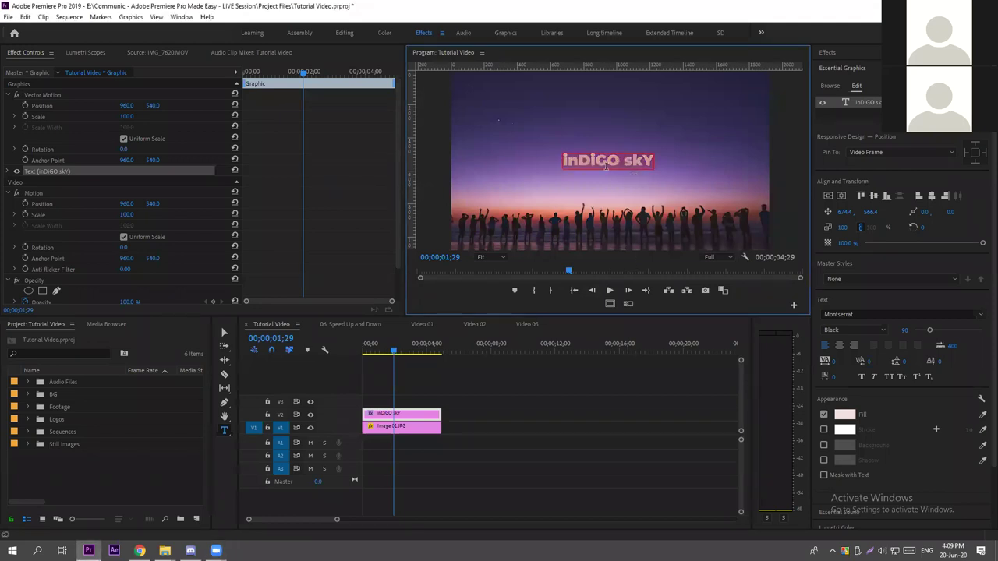
{"action": "left_click", "coordinate": [889, 377]}
{"action": "left_click", "coordinate": [889, 377]}
{"action": "left_click", "coordinate": [615, 361]}
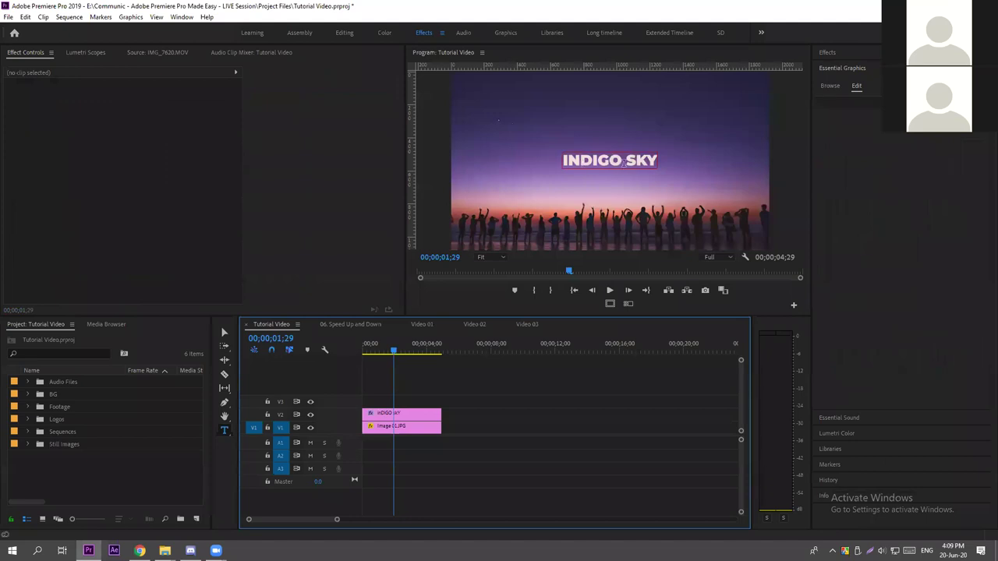
{"action": "left_click", "coordinate": [610, 161]}
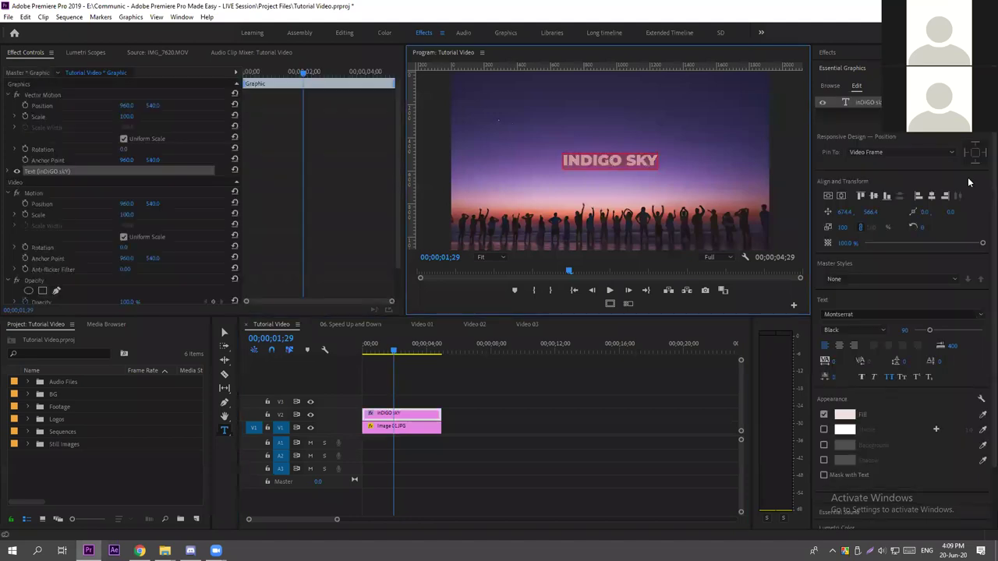
{"action": "left_click", "coordinate": [901, 377]}
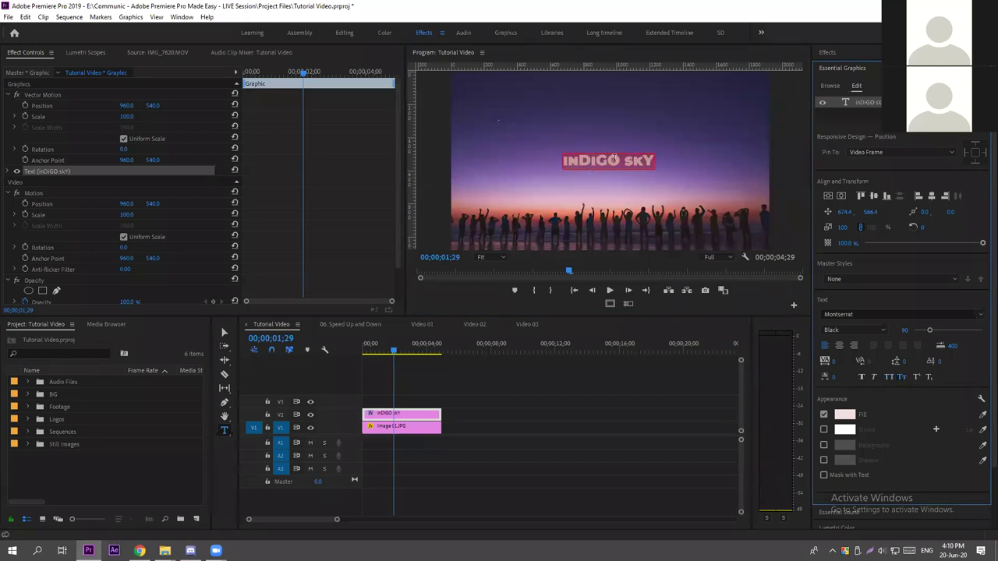
{"action": "left_click", "coordinate": [888, 377]}
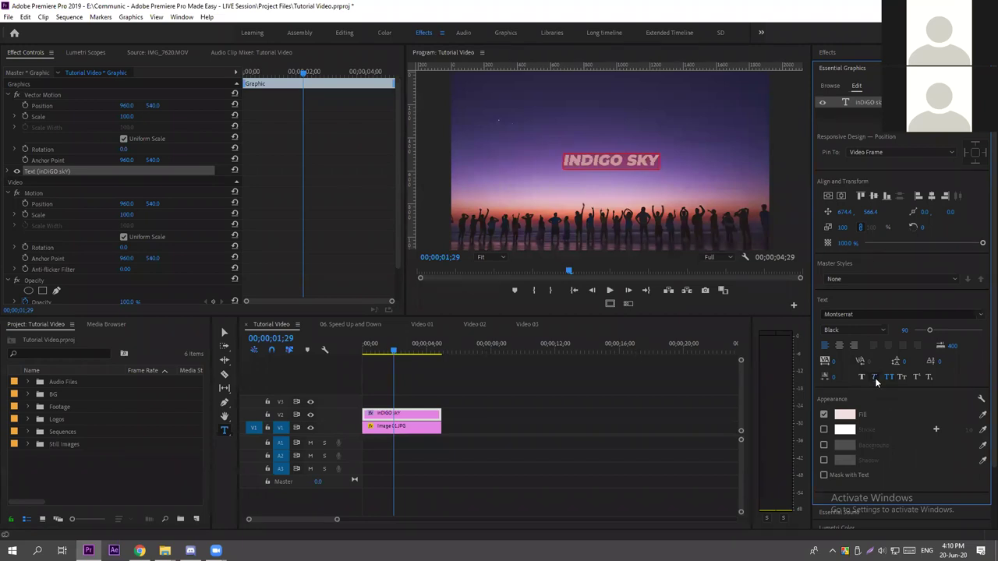
{"action": "left_click", "coordinate": [640, 380]}
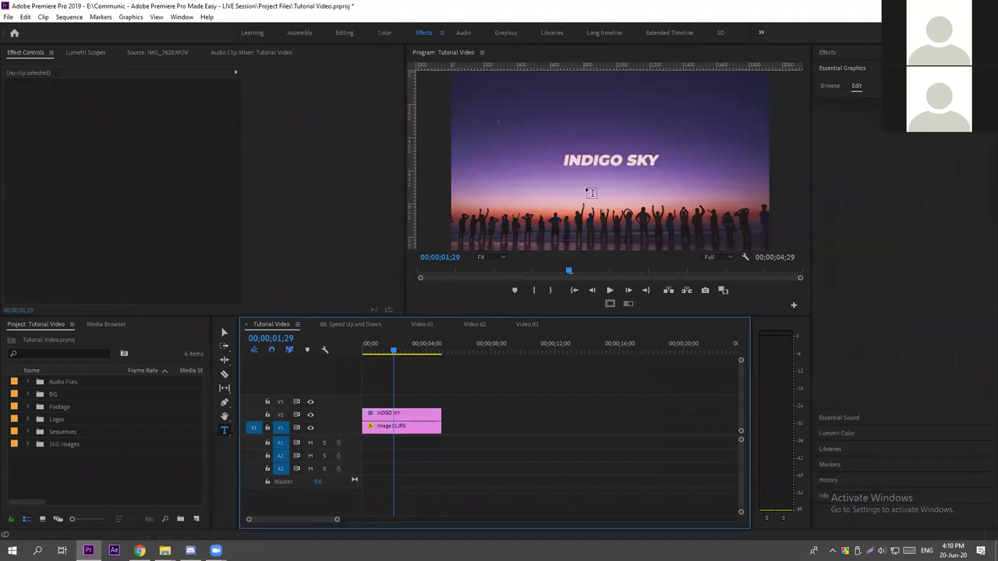
Select all the title text, turn off italic and apply faux bold.
{"action": "double_click", "coordinate": [614, 159]}
{"action": "key", "text": "ctrl+a"}
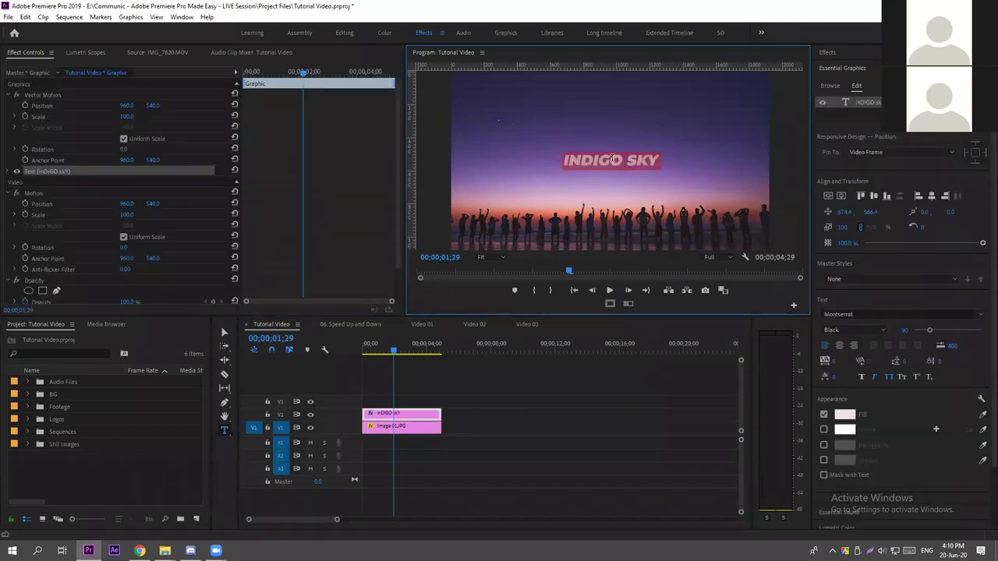
{"action": "left_click", "coordinate": [876, 378]}
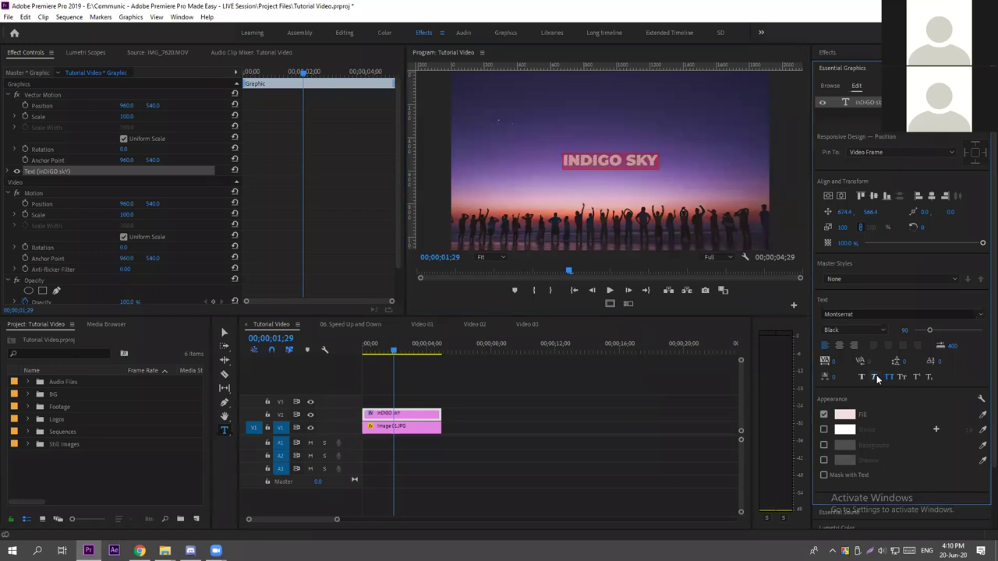
{"action": "left_click", "coordinate": [864, 377]}
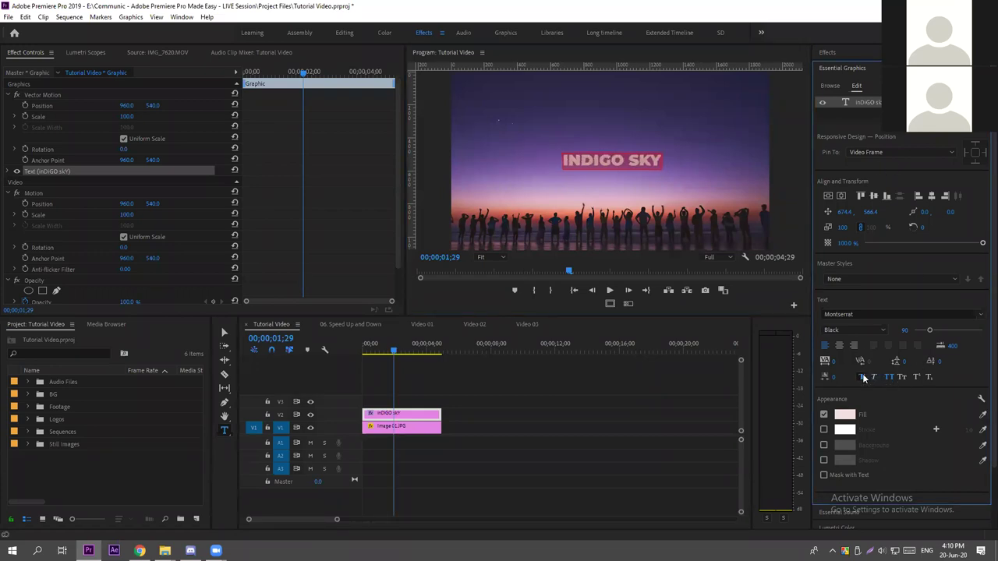
{"action": "left_click", "coordinate": [607, 372]}
Preview the capitalised title in the enlarged Program Monitor, then reselect its text layer.
{"action": "key", "text": "v"}
{"action": "left_click", "coordinate": [596, 98]}
{"action": "key", "text": "grave"}
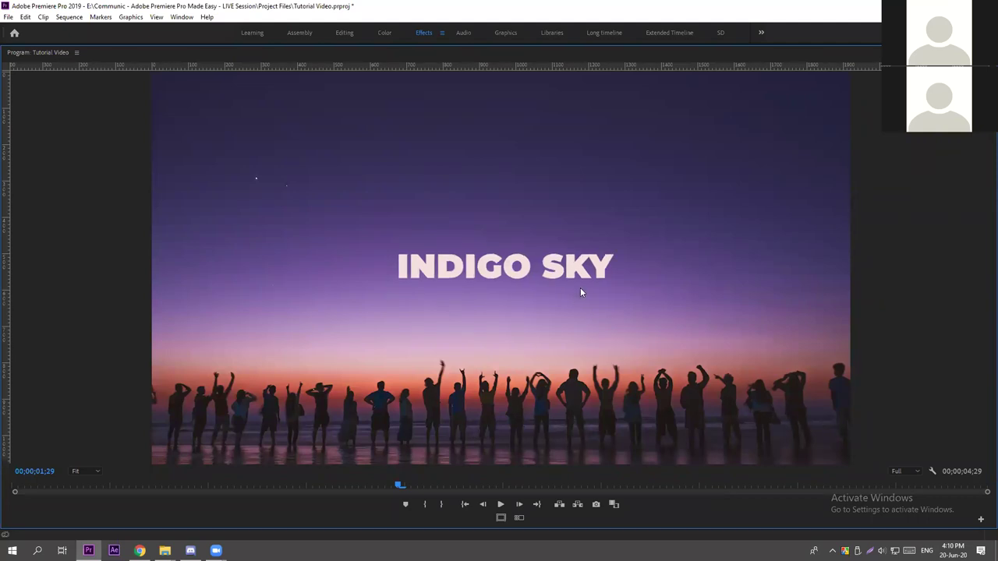
{"action": "key", "text": "grave"}
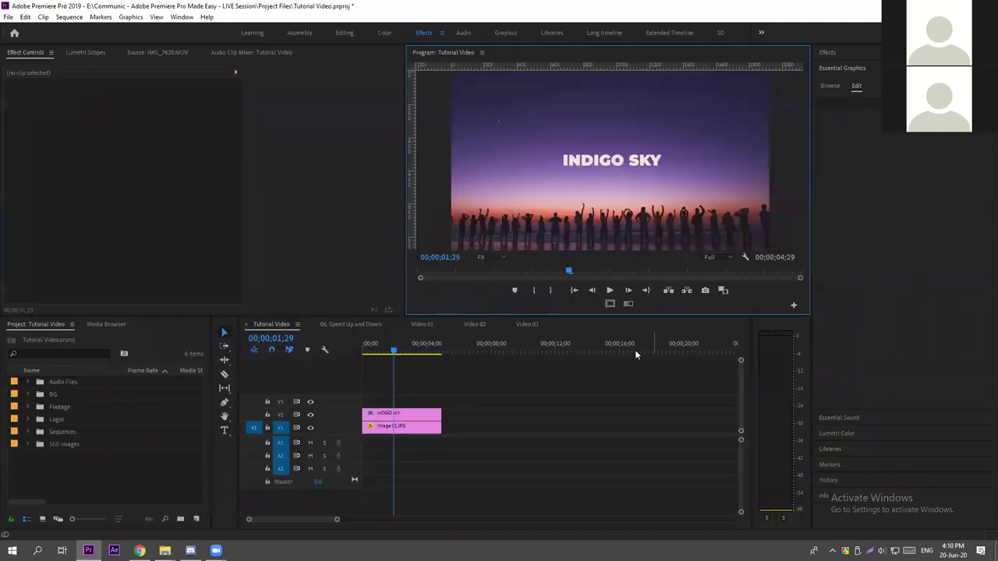
{"action": "left_click", "coordinate": [431, 413]}
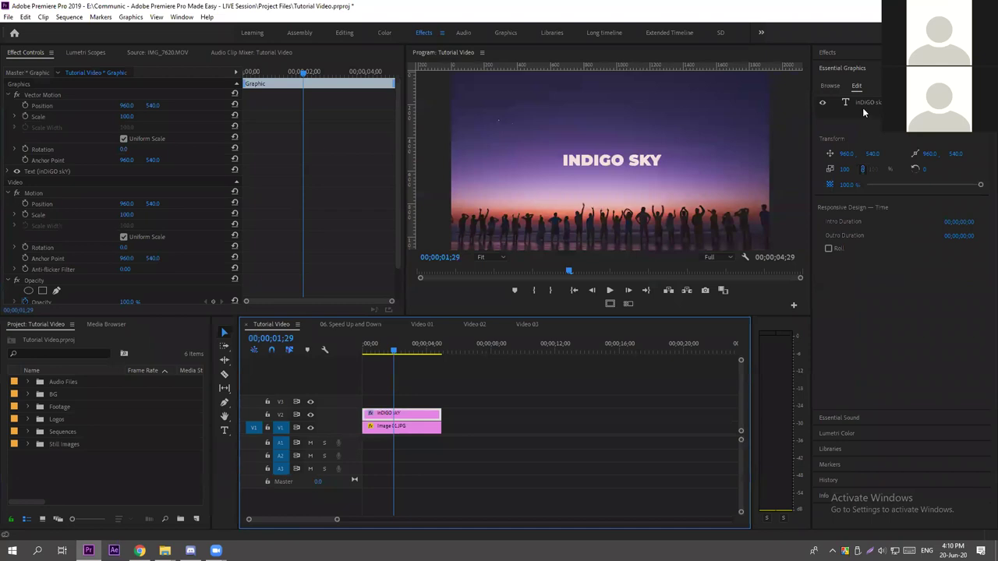
{"action": "left_click", "coordinate": [870, 104]}
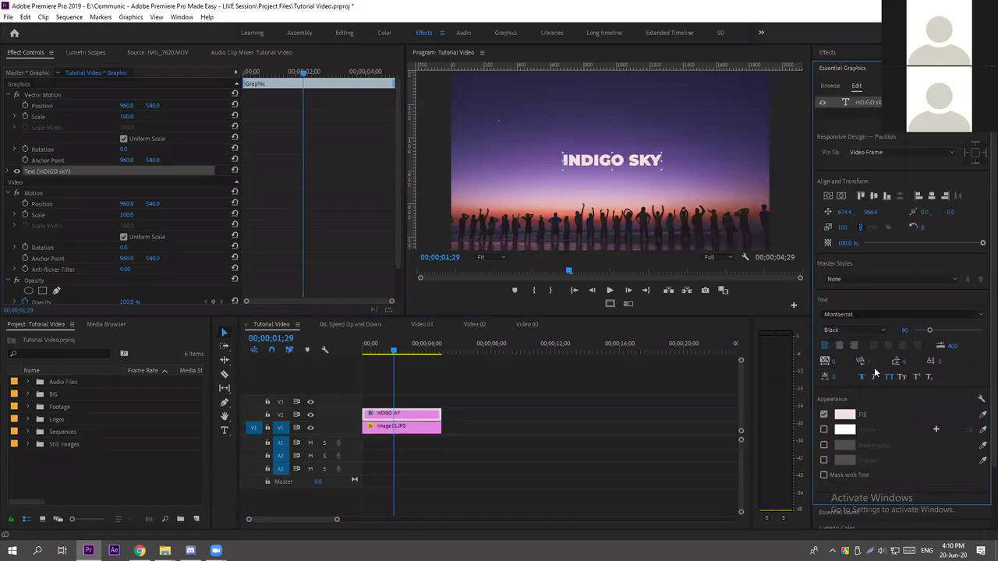
Turn off Faux Bold on the INDIGO SKY text layer.
{"action": "left_click", "coordinate": [860, 377]}
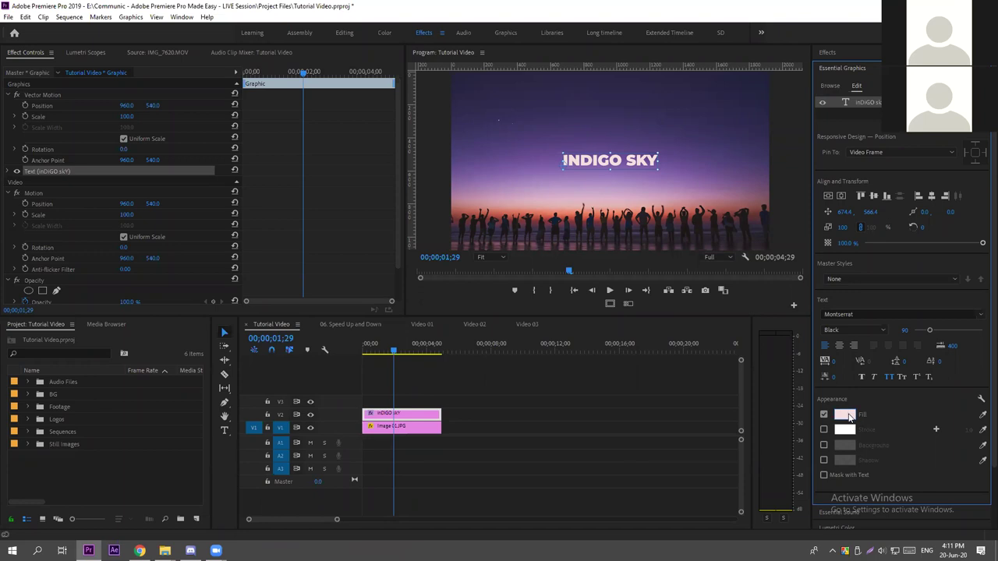
Set the title's fill to a light violet shade in the Color Picker.
{"action": "left_click", "coordinate": [847, 420]}
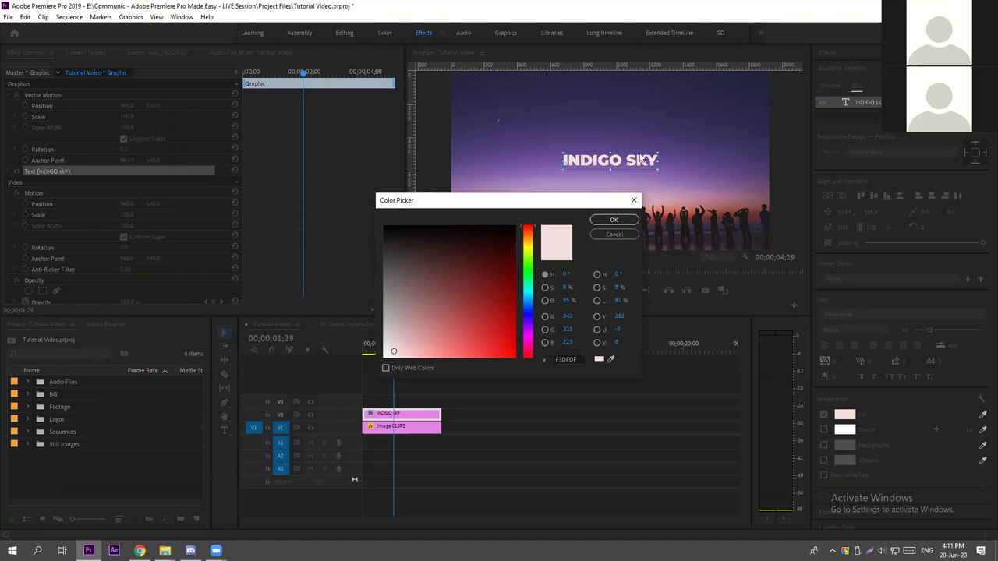
{"action": "left_click_drag", "start_coordinate": [533, 229], "coordinate": [541, 334]}
{"action": "left_click", "coordinate": [443, 351]}
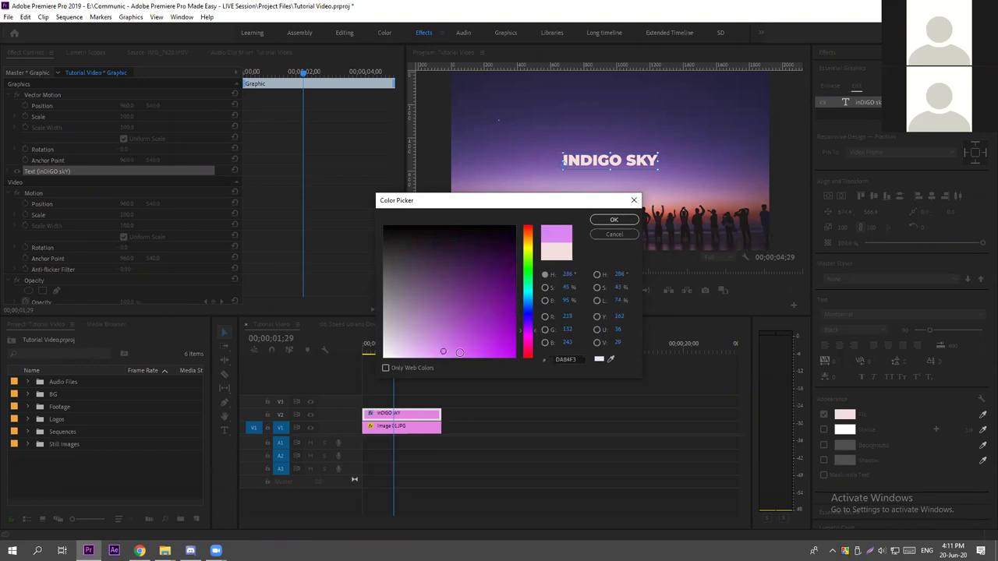
{"action": "left_click", "coordinate": [614, 219]}
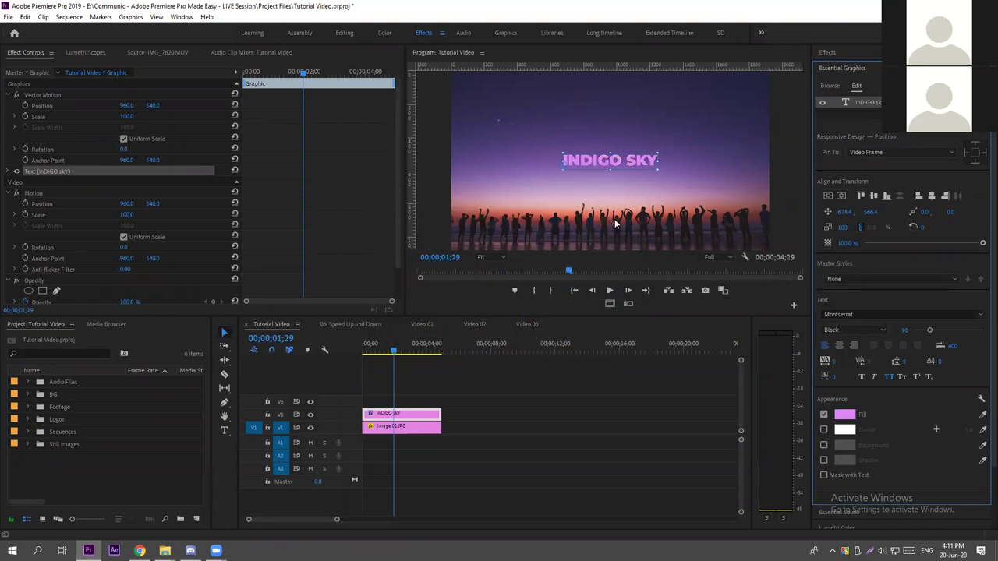
{"action": "left_click", "coordinate": [534, 371]}
Check the violet title in the enlarged preview, then reselect its clip and text layer.
{"action": "key", "text": "grave"}
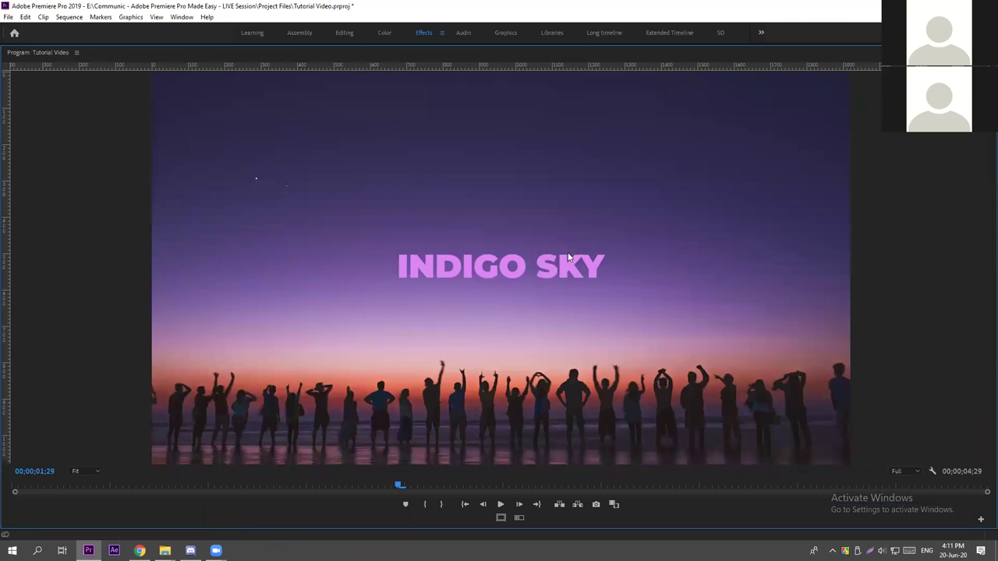
{"action": "key", "text": "grave"}
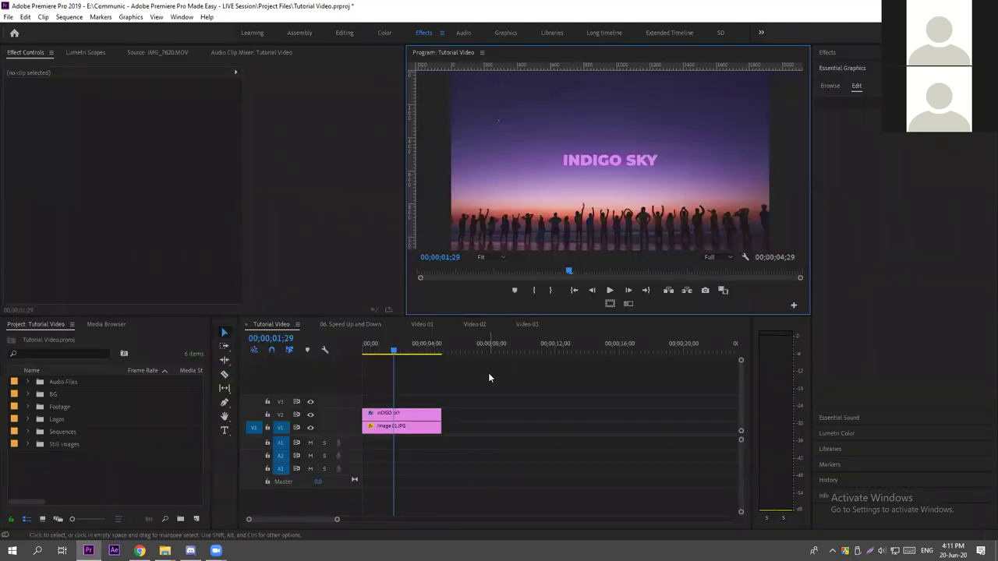
{"action": "left_click", "coordinate": [857, 87]}
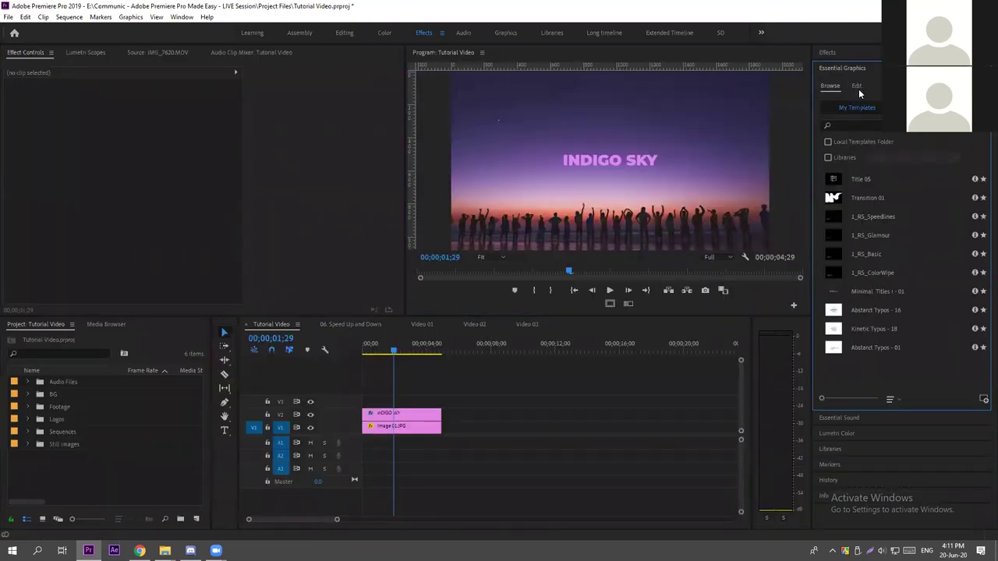
{"action": "left_click", "coordinate": [403, 412]}
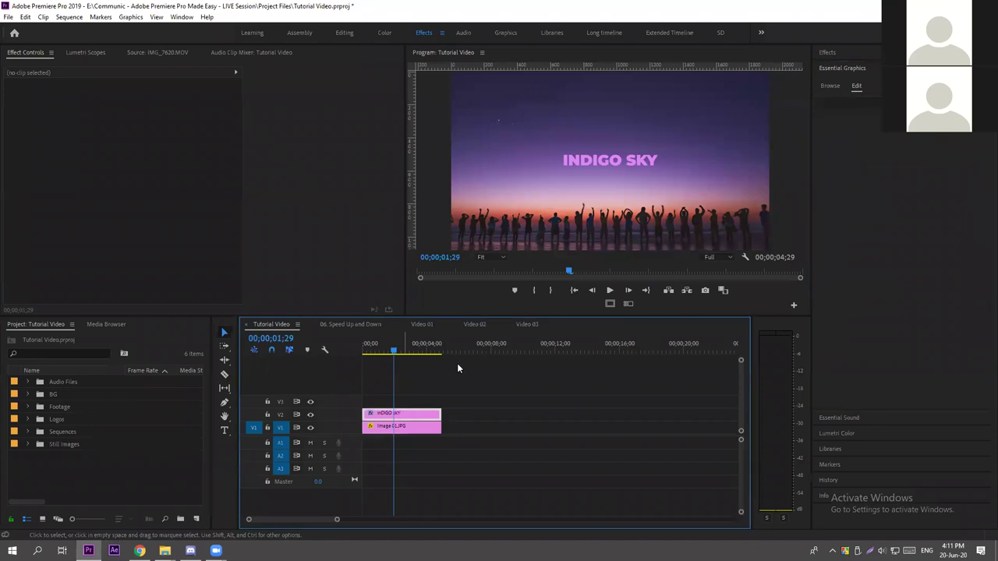
{"action": "left_click", "coordinate": [641, 160]}
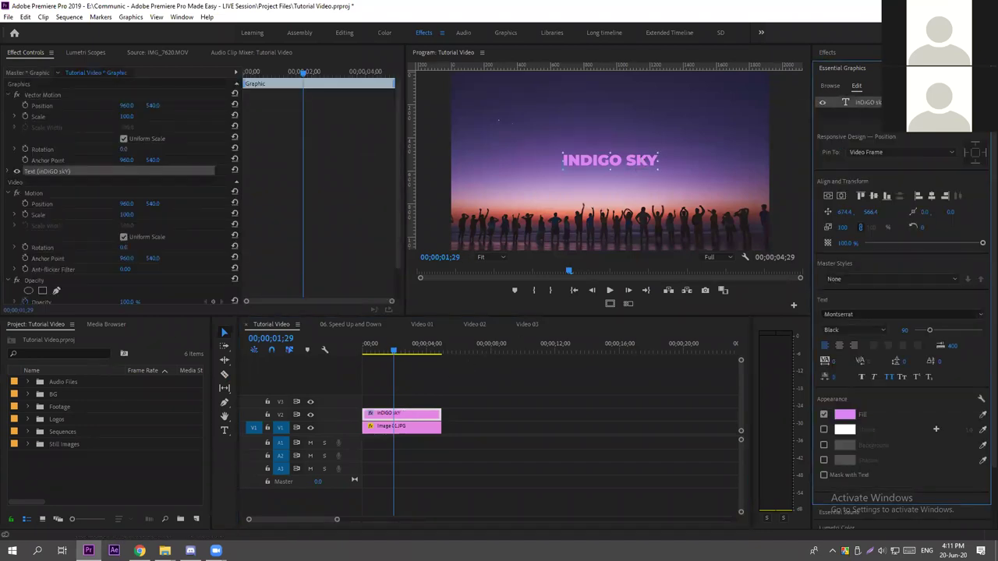
Select only the word SKY and change its fill to white.
{"action": "double_click", "coordinate": [639, 160]}
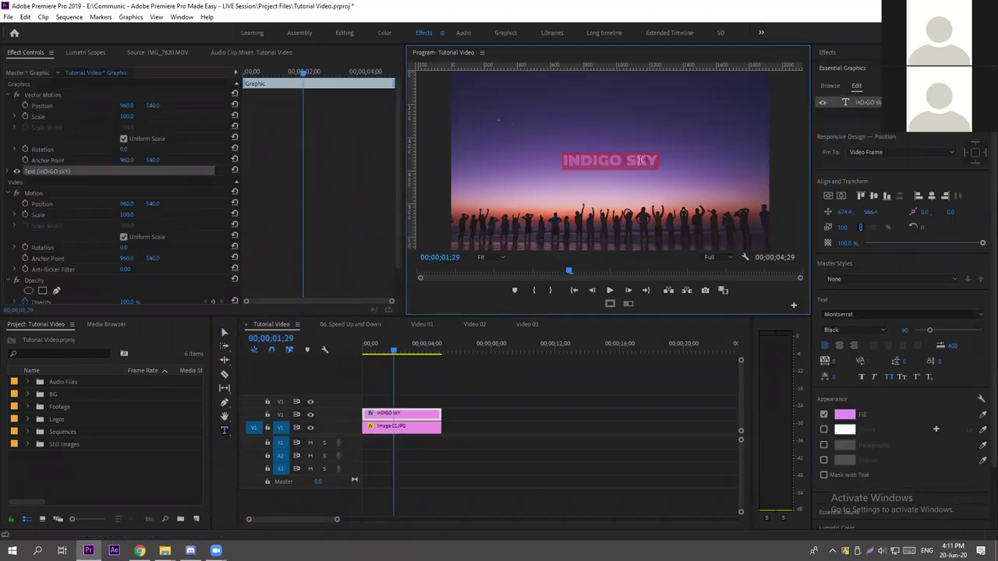
{"action": "double_click", "coordinate": [647, 160]}
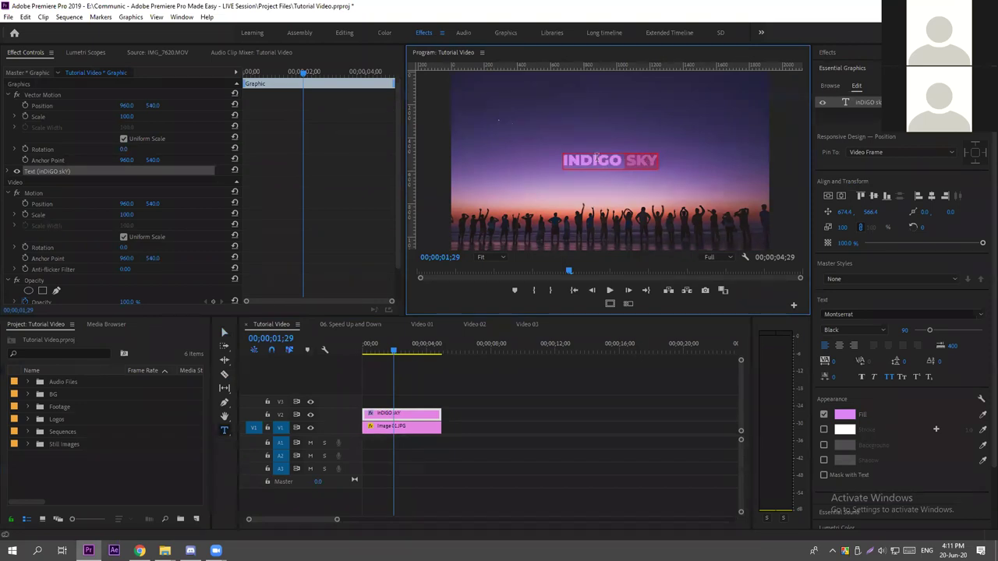
{"action": "double_click", "coordinate": [642, 160]}
{"action": "double_click", "coordinate": [579, 161]}
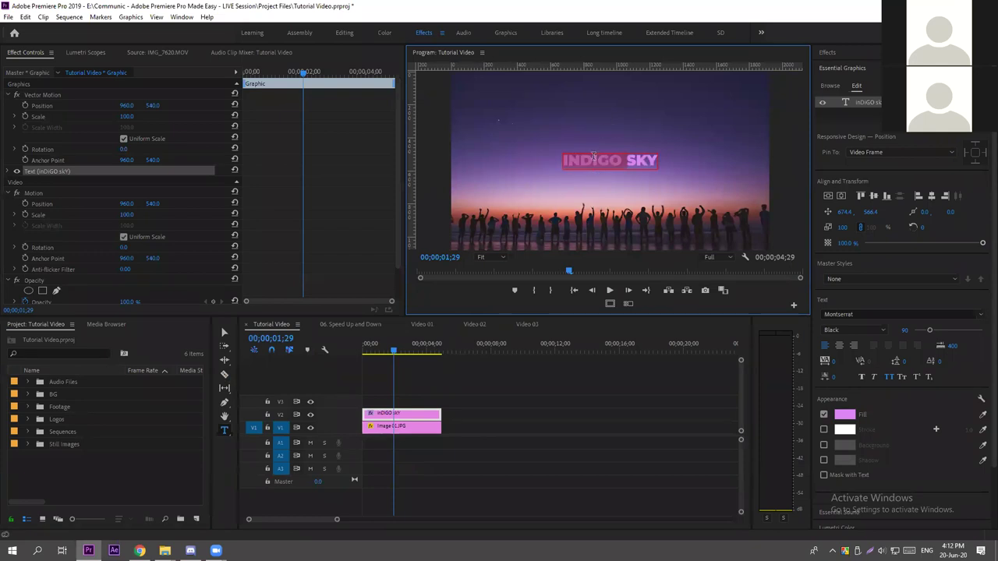
{"action": "left_click", "coordinate": [593, 162]}
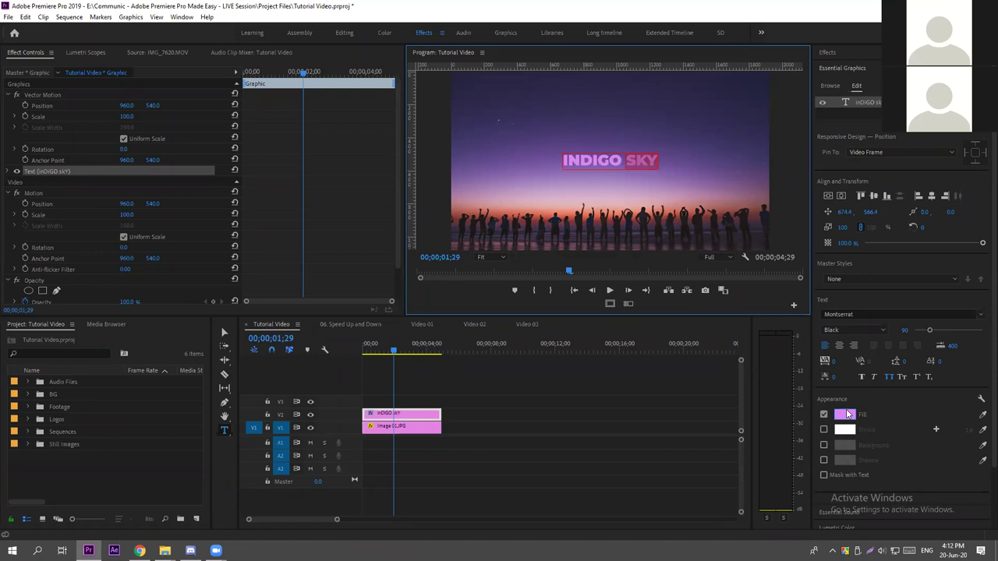
{"action": "left_click", "coordinate": [845, 414]}
{"action": "left_click_drag", "start_coordinate": [426, 334], "coordinate": [353, 373]}
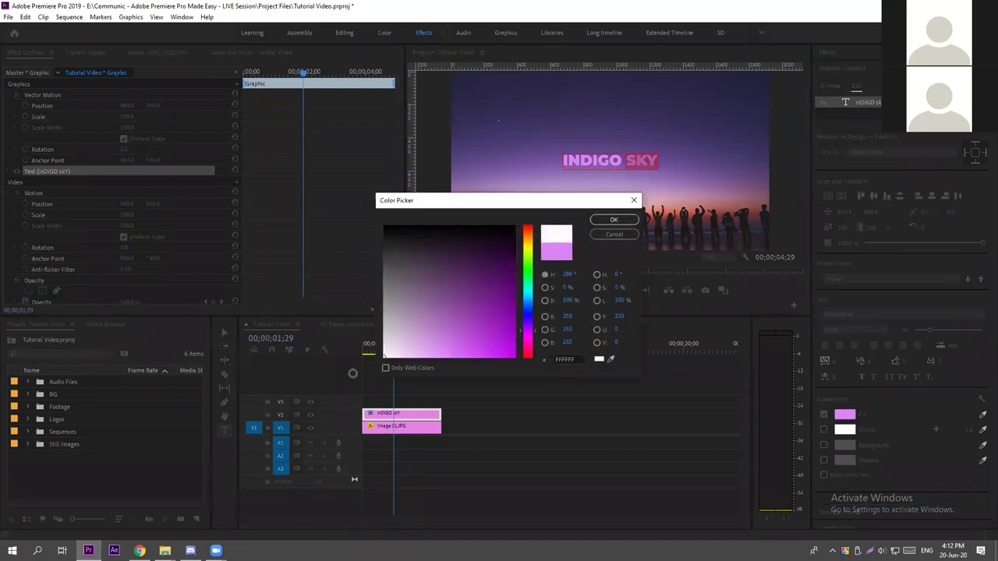
{"action": "left_click", "coordinate": [601, 222]}
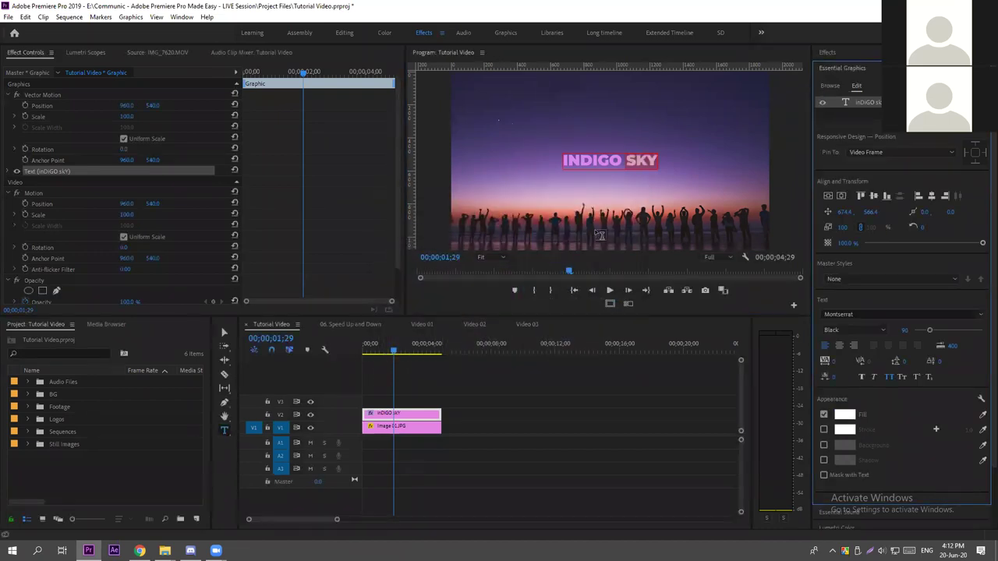
{"action": "left_click", "coordinate": [499, 372]}
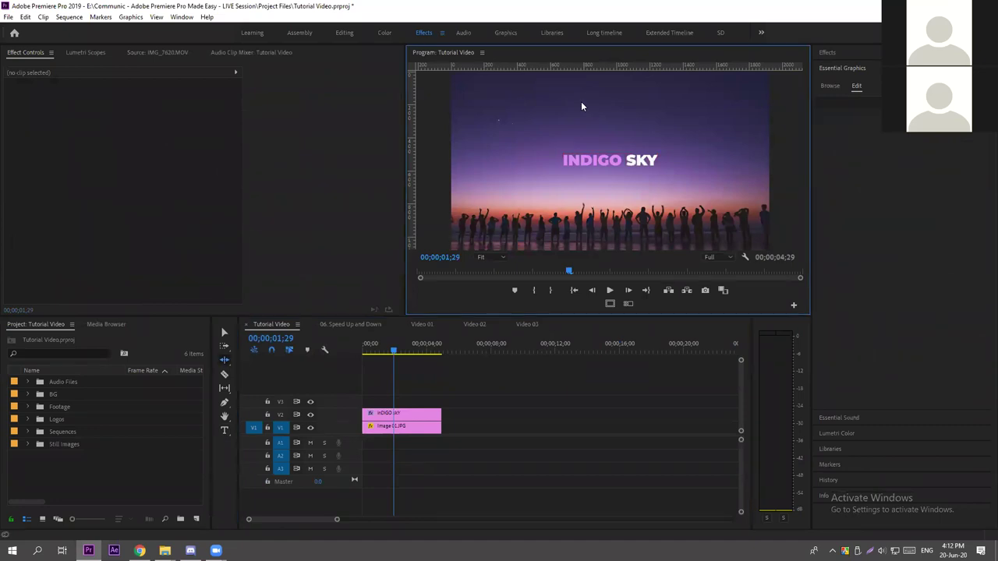
Inspect the two-tone INDIGO SKY title in the enlarged Program Monitor.
{"action": "key", "text": "grave"}
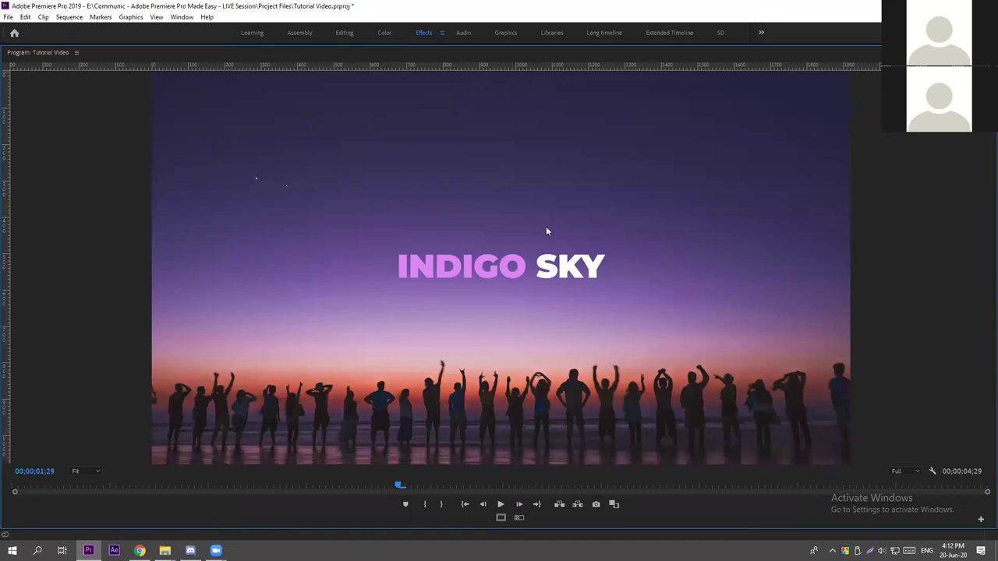
{"action": "key", "text": "grave"}
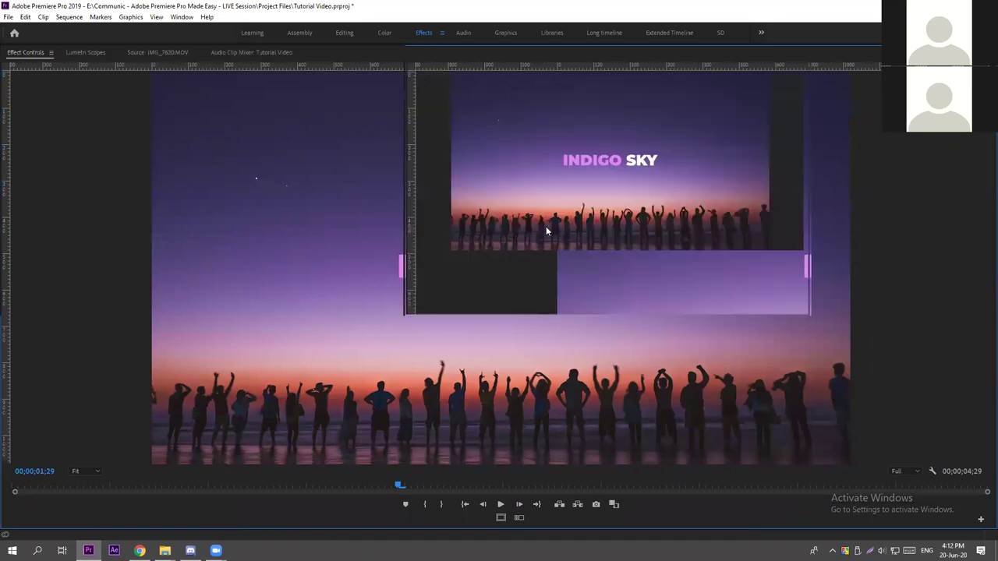
{"action": "left_click", "coordinate": [417, 384]}
Try a Stroke and a Background on the title text, then switch both off.
{"action": "key", "text": "v"}
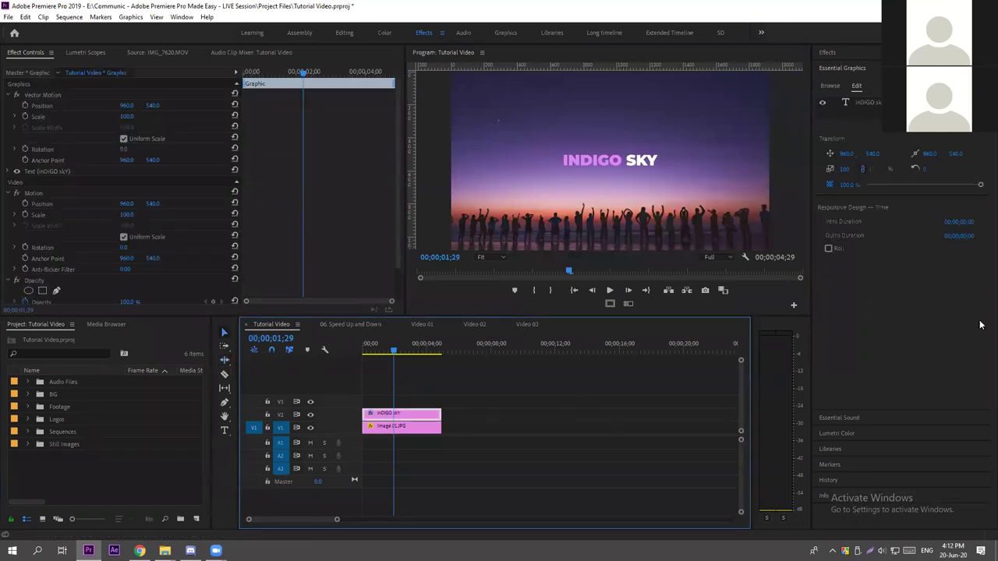
{"action": "left_click", "coordinate": [869, 104]}
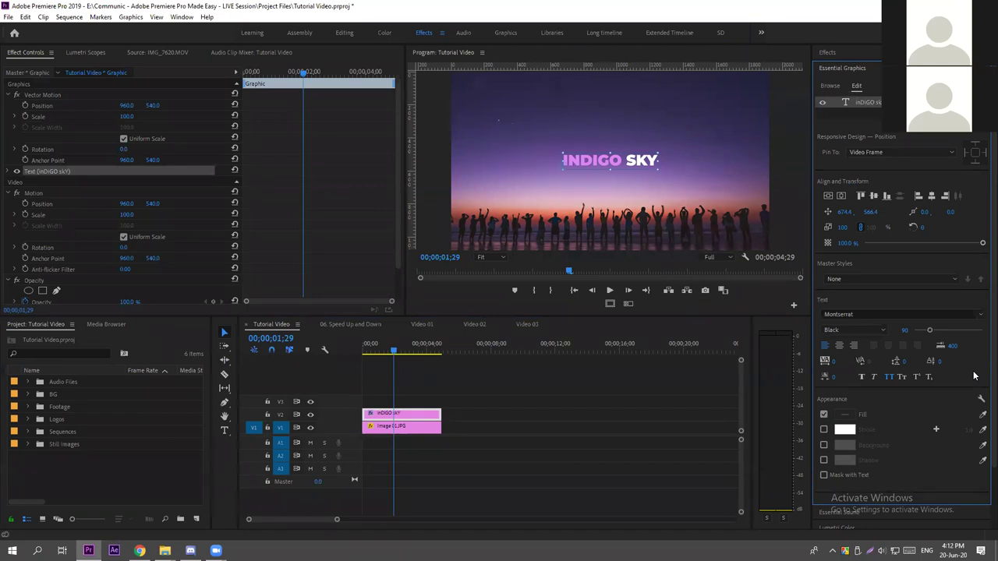
{"action": "left_click", "coordinate": [825, 430]}
{"action": "left_click", "coordinate": [824, 430]}
{"action": "left_click", "coordinate": [824, 445]}
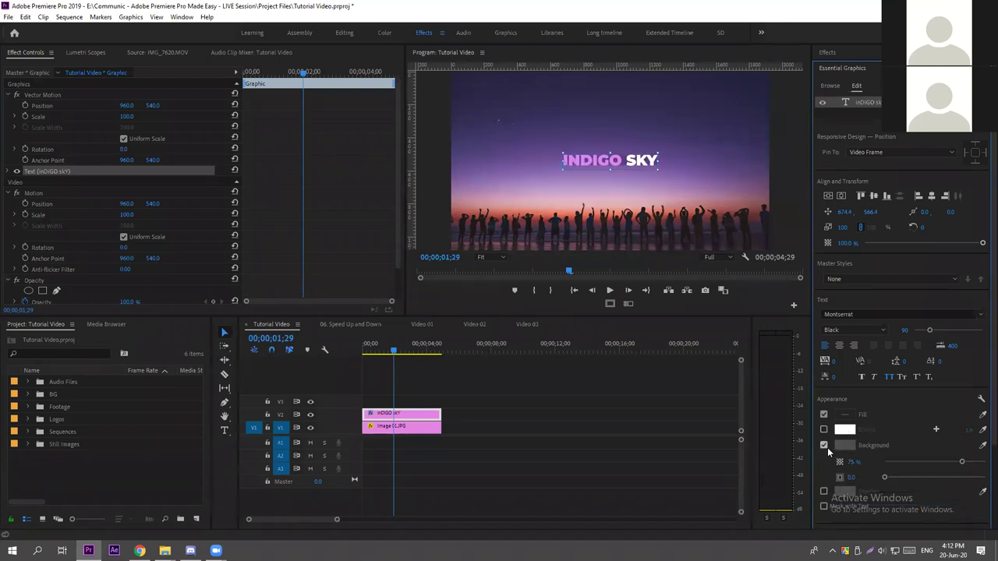
{"action": "left_click", "coordinate": [824, 445]}
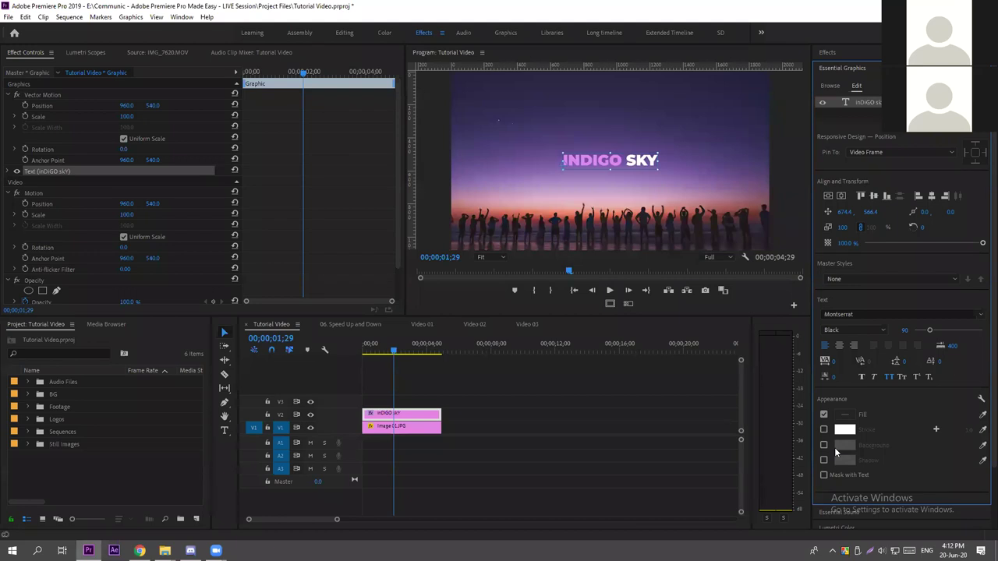
Delete the INDIGO SKY title clip from V2.
{"action": "left_click", "coordinate": [499, 396]}
{"action": "left_click", "coordinate": [414, 416]}
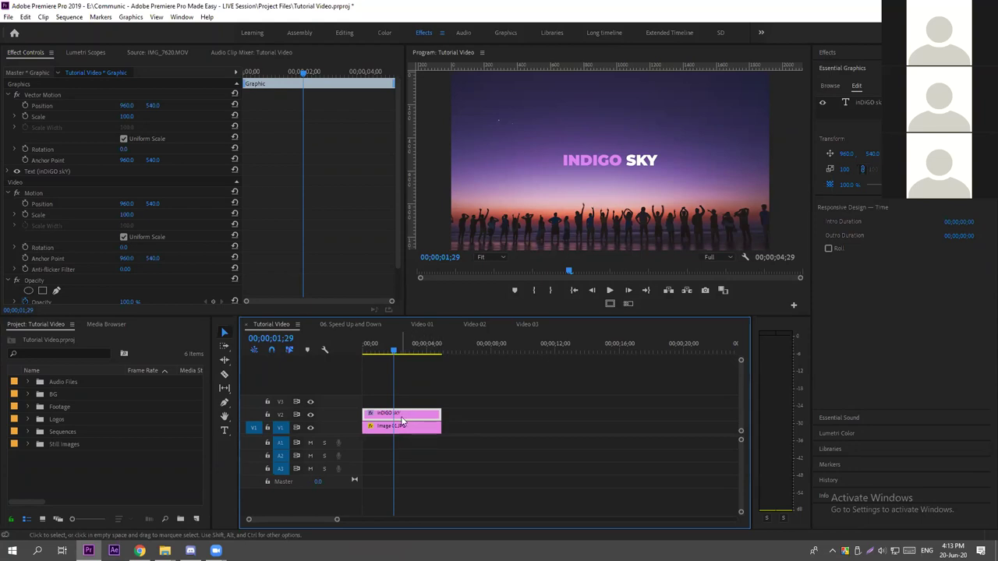
{"action": "key", "text": "Delete"}
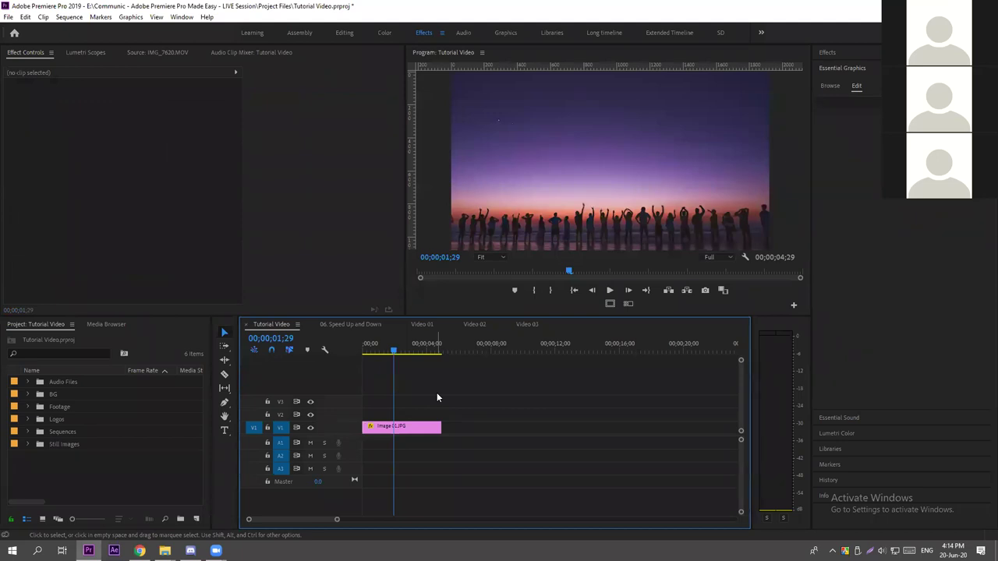
Drop Image 02.JPG from Still Images onto V1 after Image 01 and scale it to 132.
{"action": "left_click", "coordinate": [27, 445]}
{"action": "scroll", "coordinate": [26, 446], "scroll_direction": "down", "scroll_amount": 2}
{"action": "left_click_drag", "start_coordinate": [52, 442], "coordinate": [454, 431]}
{"action": "left_click", "coordinate": [463, 352]}
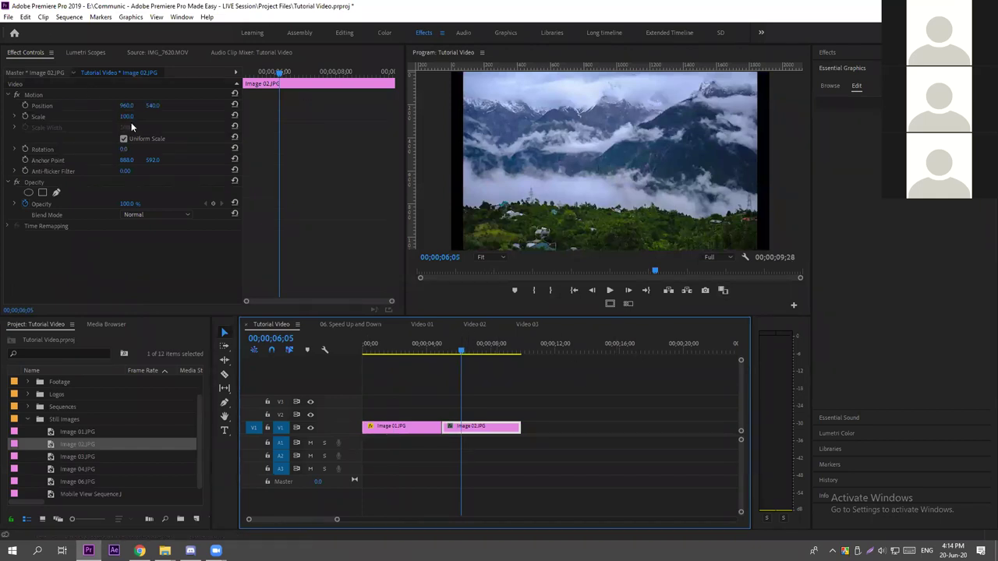
{"action": "left_click_drag", "start_coordinate": [127, 118], "coordinate": [137, 119]}
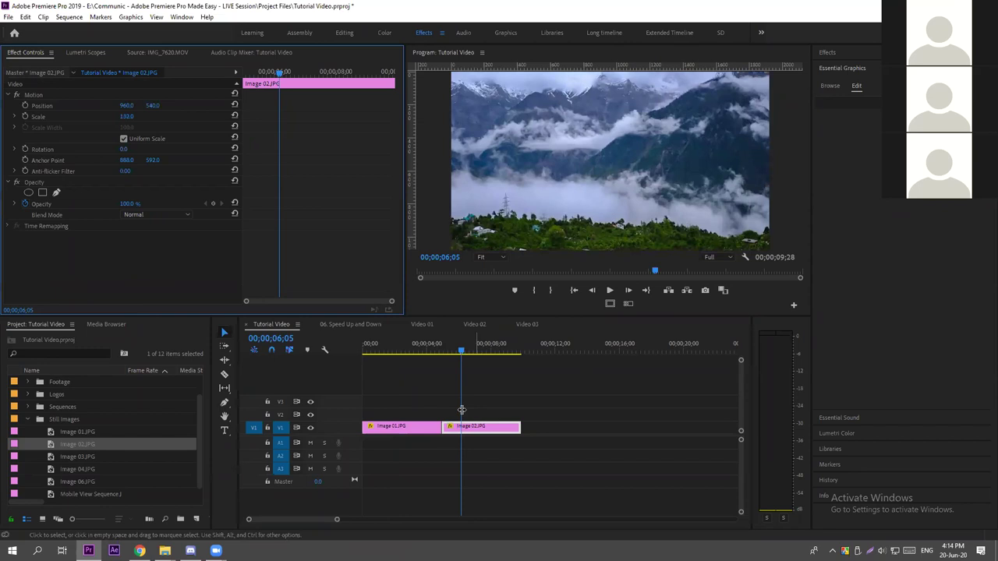
{"action": "left_click", "coordinate": [423, 347]}
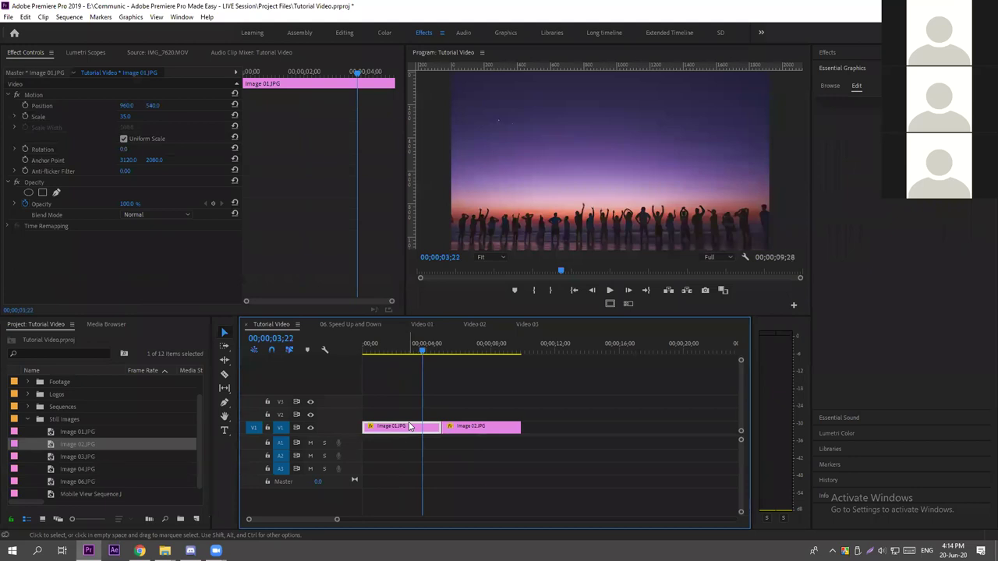
{"action": "left_click", "coordinate": [829, 68]}
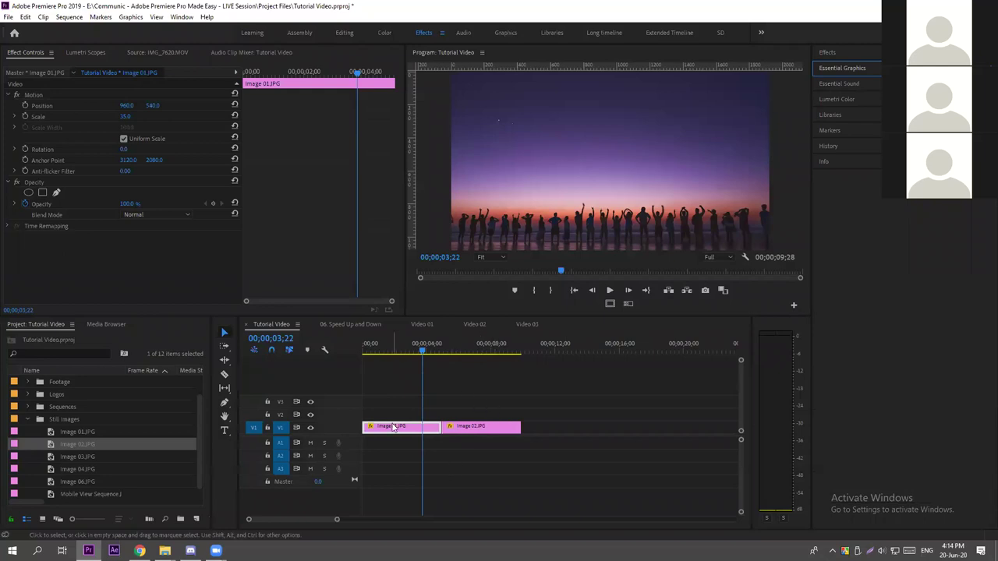
Select Image 01.JPG and show its Lumetri Color Basic Correction controls.
{"action": "left_click", "coordinate": [399, 366]}
{"action": "left_click", "coordinate": [392, 427]}
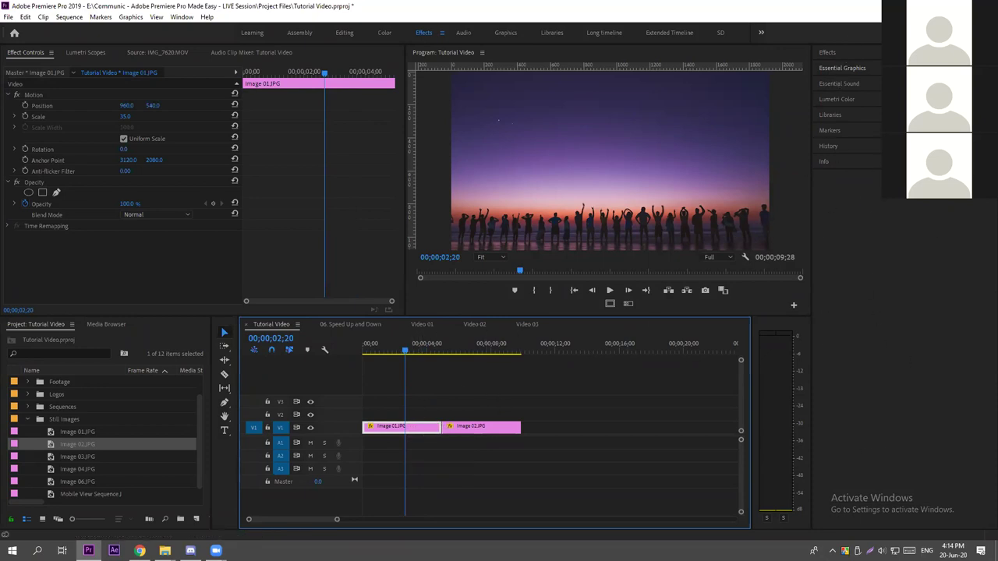
{"action": "left_click", "coordinate": [824, 99]}
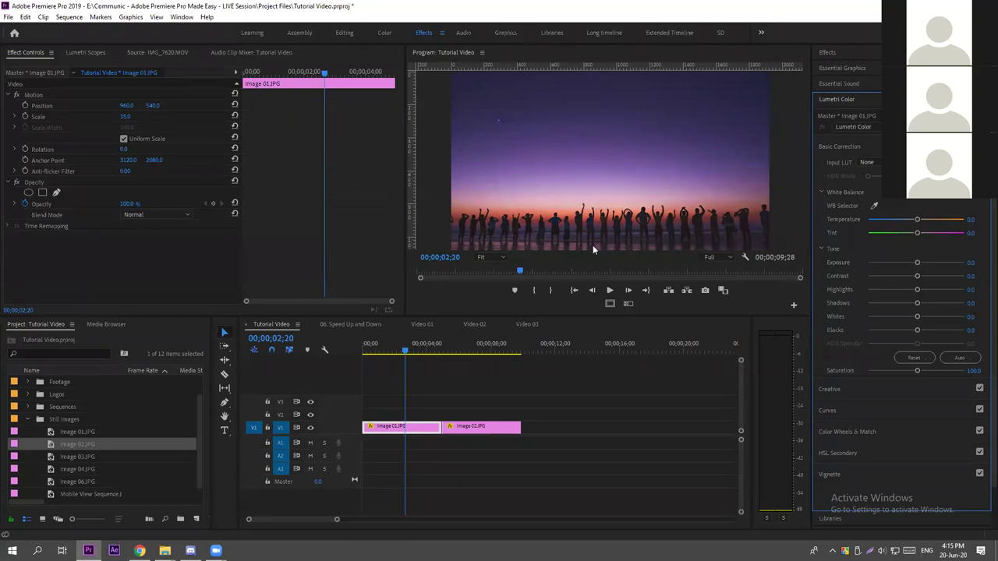
{"action": "left_click", "coordinate": [414, 431]}
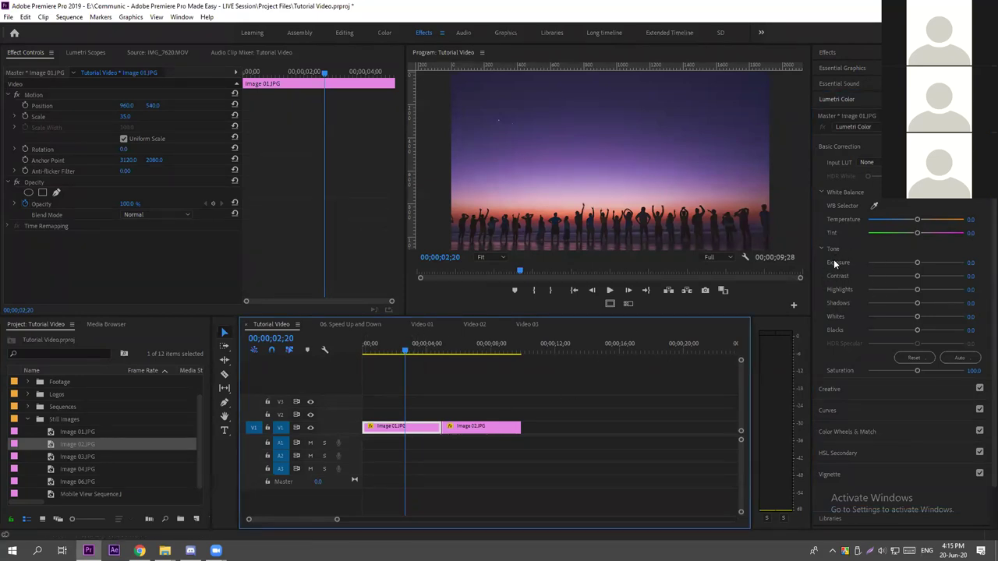
Experiment with Image 01's Exposure and Saturation, resetting them to 0.0 and 100.
{"action": "mouse_move", "coordinate": [917, 263]}
{"action": "left_mouse_down"}
{"action": "mouse_move", "coordinate": [950, 268]}
{"action": "mouse_move", "coordinate": [897, 263]}
{"action": "left_mouse_up"}
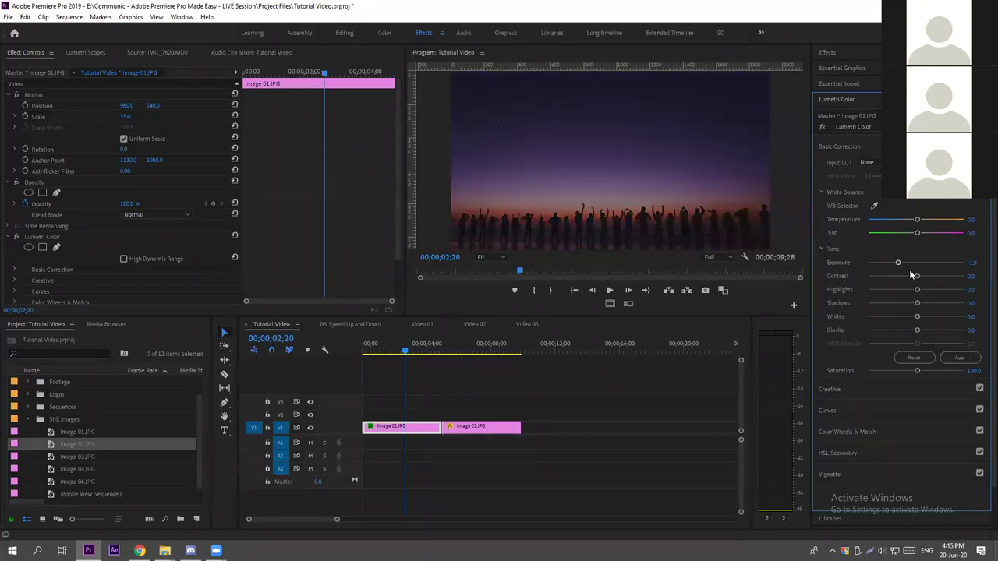
{"action": "double_click", "coordinate": [917, 262]}
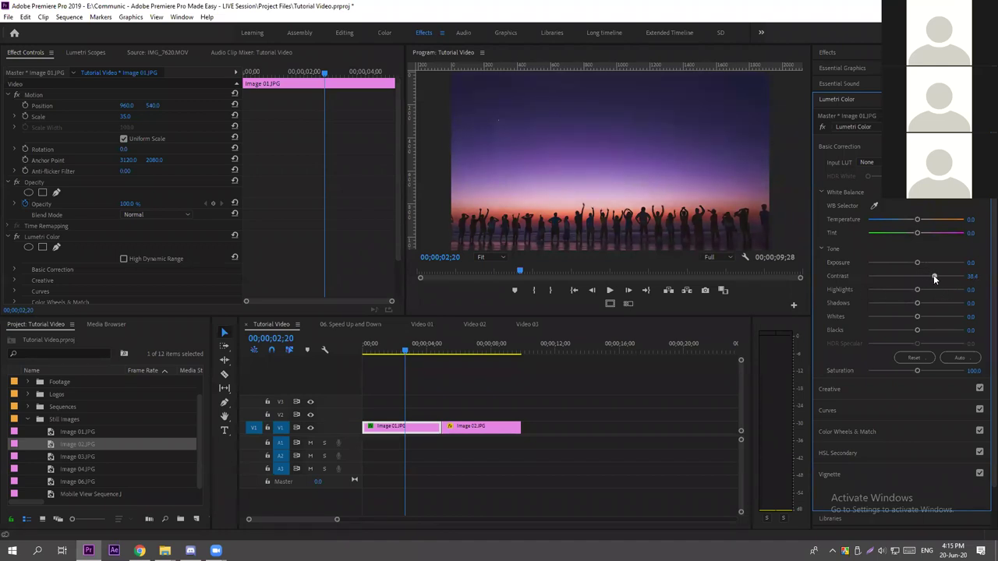
{"action": "key", "text": "ctrl+z"}
{"action": "left_click_drag", "start_coordinate": [946, 371], "coordinate": [886, 374]}
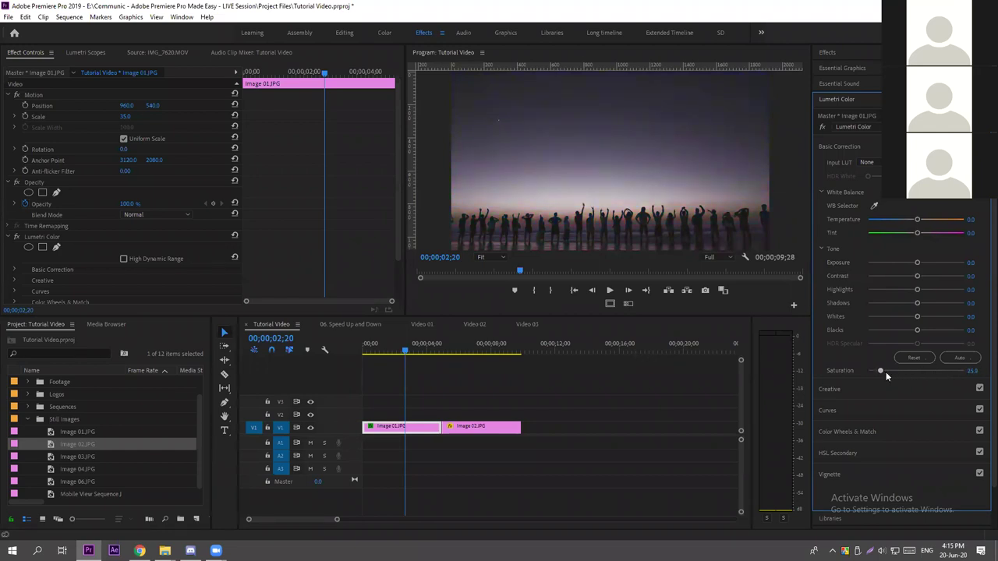
{"action": "left_click", "coordinate": [972, 372]}
{"action": "type", "text": "100"}
{"action": "key", "text": "Return"}
Set Exposure to about -1.3 on Image 01 and -1.4 on Image 02.
{"action": "left_click_drag", "start_coordinate": [917, 264], "coordinate": [903, 264]}
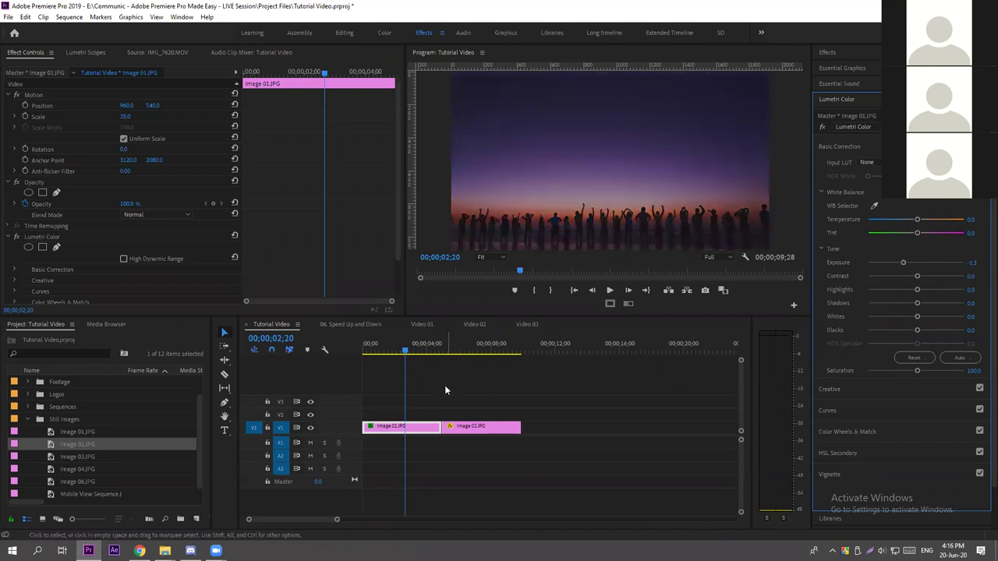
{"action": "left_click", "coordinate": [456, 349]}
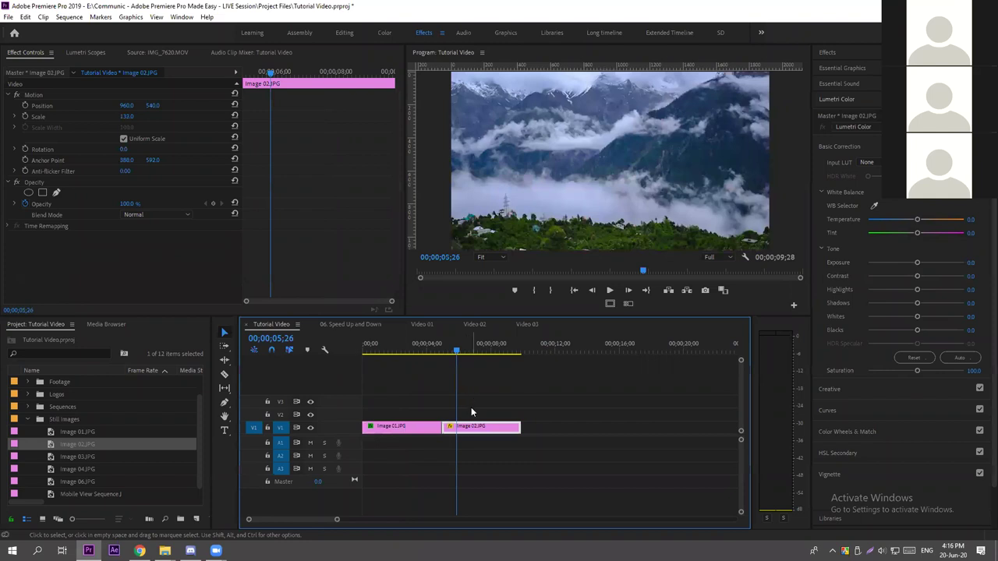
{"action": "left_click_drag", "start_coordinate": [916, 265], "coordinate": [901, 264]}
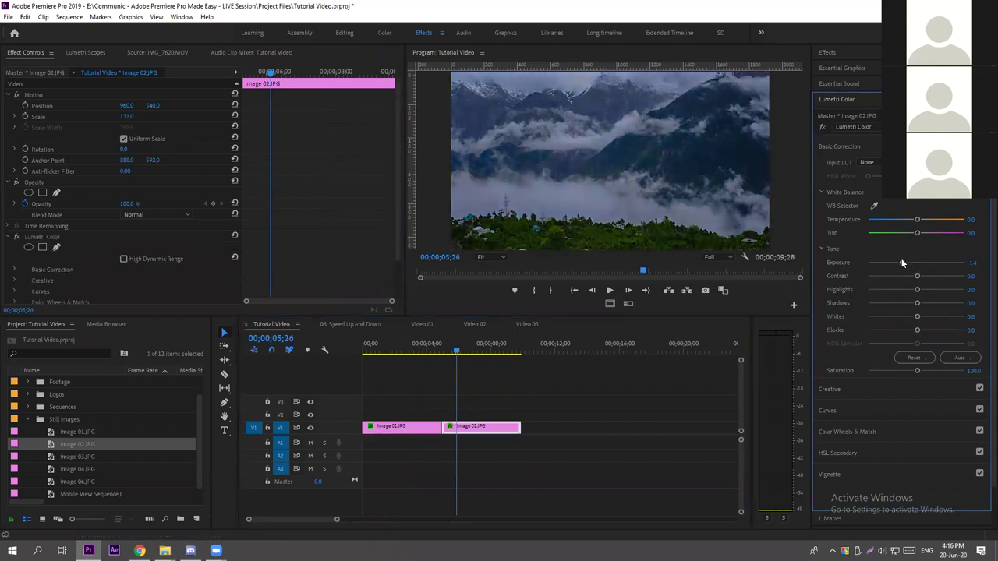
Type a MOUNTAIN title across the upper middle of the mountain still.
{"action": "left_click", "coordinate": [535, 390]}
{"action": "left_click", "coordinate": [227, 431]}
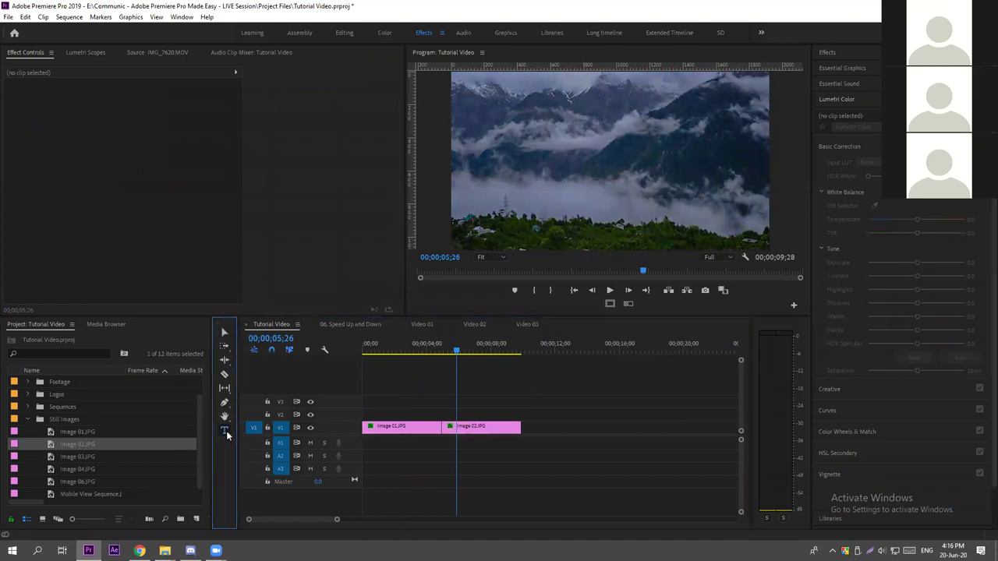
{"action": "left_click_drag", "start_coordinate": [542, 132], "coordinate": [643, 173]}
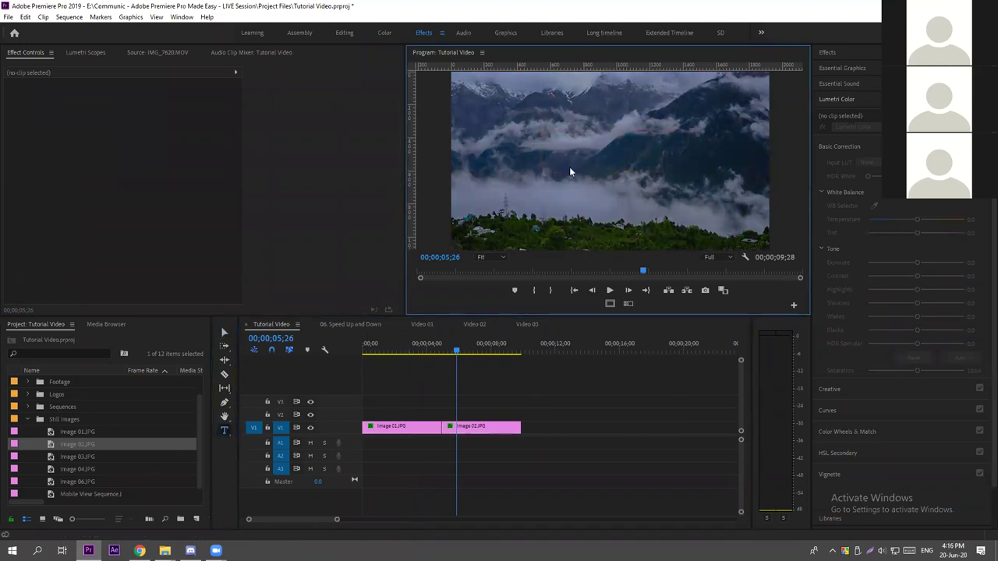
{"action": "type", "text": "A"}
{"action": "key", "text": "BackSpace"}
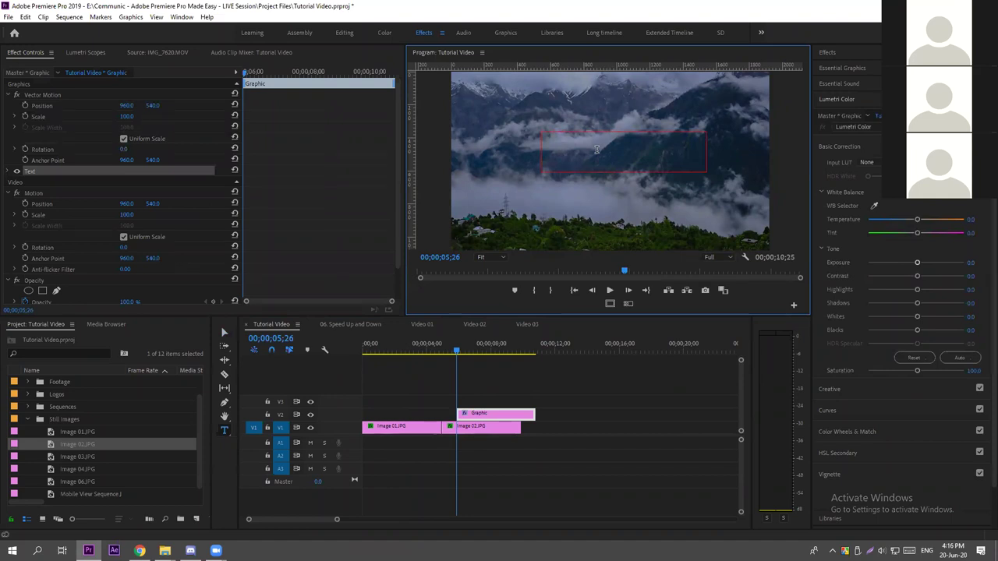
{"action": "type", "text": "MOUNTAIN"}
In Essential Graphics, make the MOUNTAIN text white and centre it vertically and horizontally.
{"action": "key", "text": "ctrl+a"}
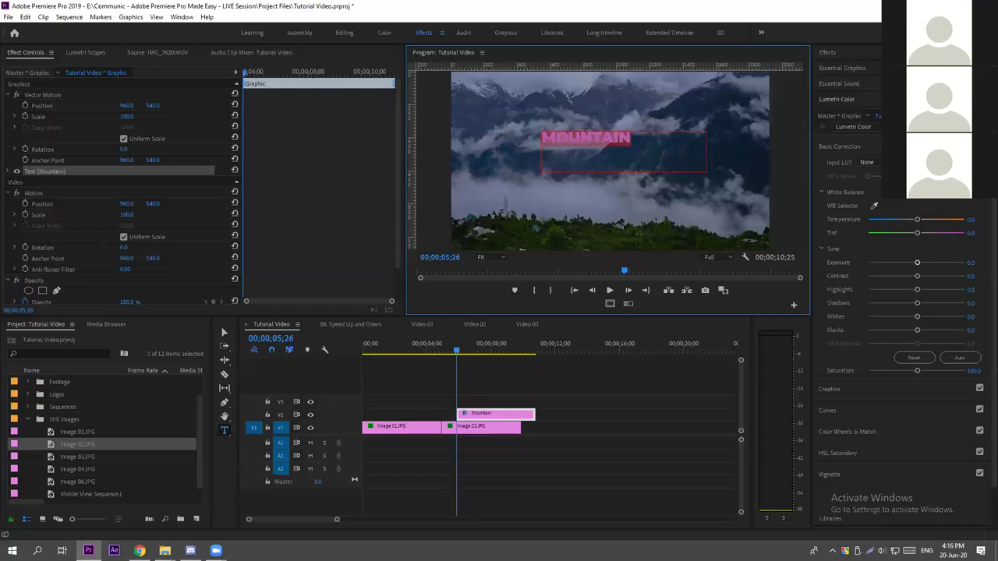
{"action": "left_click", "coordinate": [833, 55]}
{"action": "left_click", "coordinate": [839, 159]}
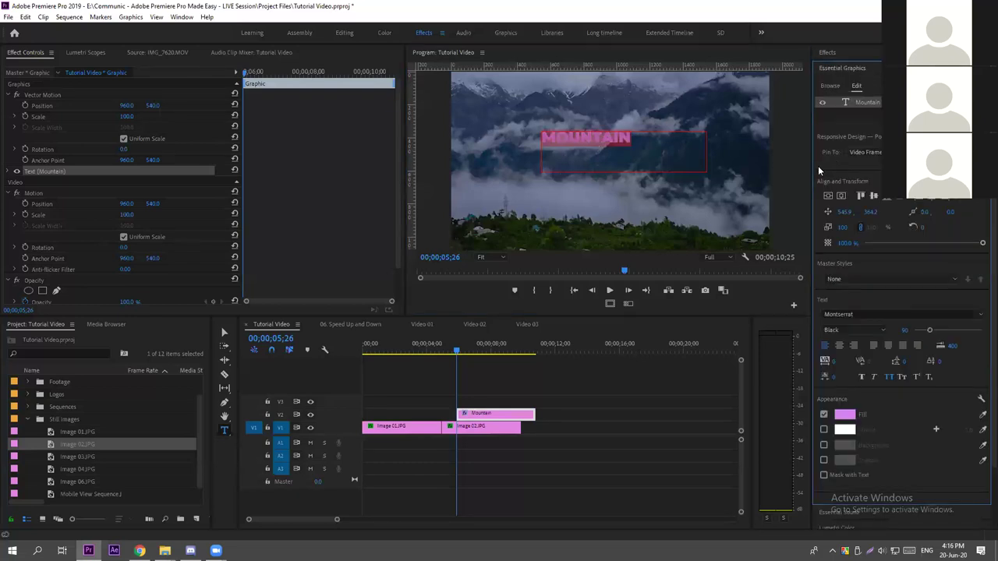
{"action": "left_click", "coordinate": [848, 414]}
{"action": "left_click_drag", "start_coordinate": [511, 316], "coordinate": [342, 376]}
{"action": "left_click", "coordinate": [613, 221]}
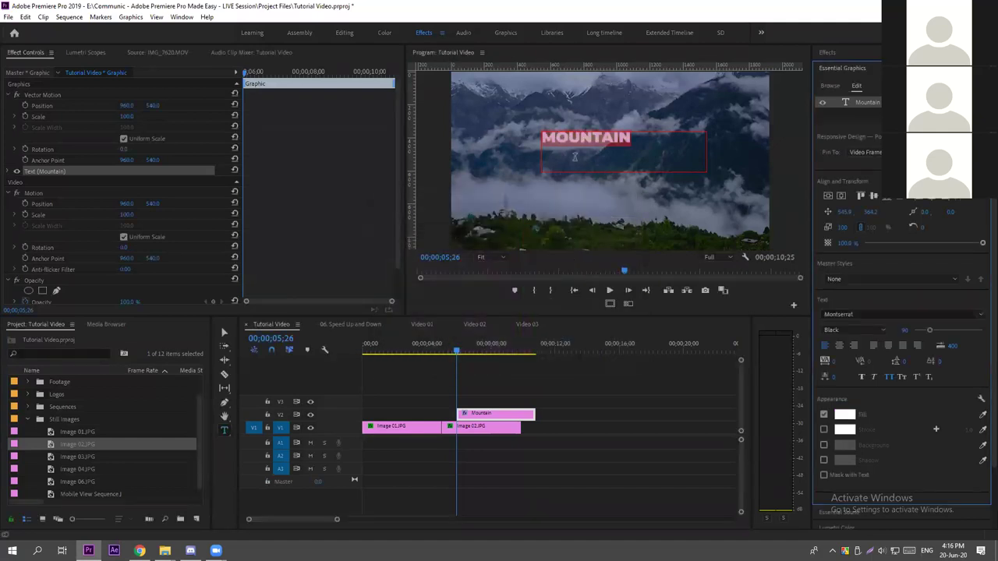
{"action": "left_click", "coordinate": [828, 196]}
{"action": "left_click", "coordinate": [840, 196]}
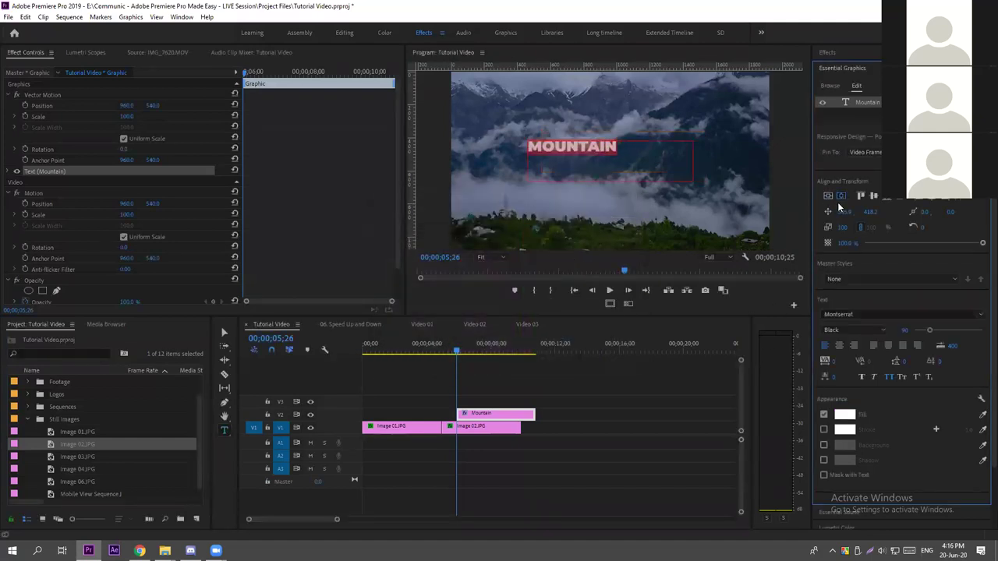
Nudge the MOUNTAIN title lower near the frame centre and preview it maximized.
{"action": "left_click", "coordinate": [552, 372]}
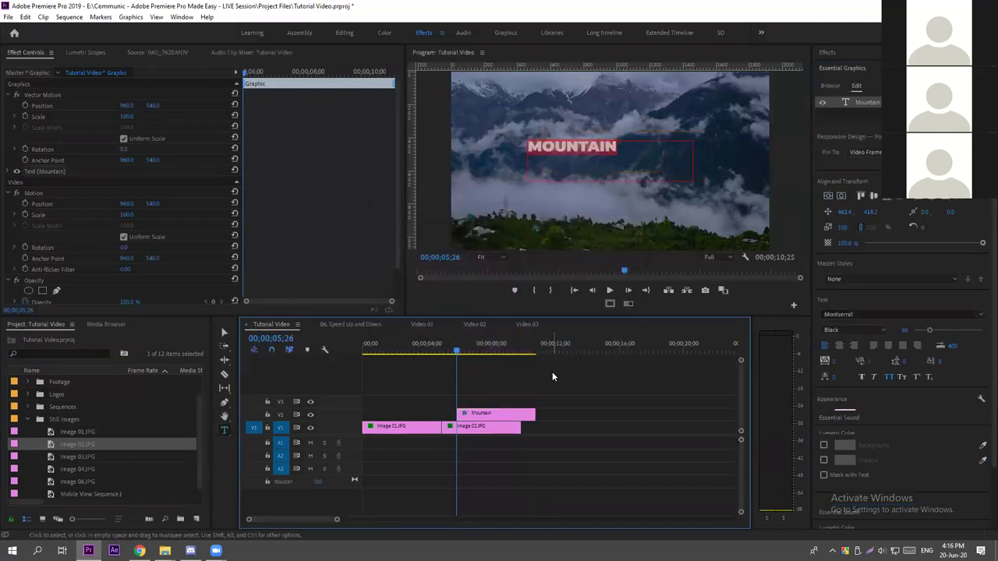
{"action": "left_click", "coordinate": [580, 152]}
{"action": "left_click_drag", "start_coordinate": [580, 152], "coordinate": [617, 176]}
{"action": "left_click", "coordinate": [608, 111]}
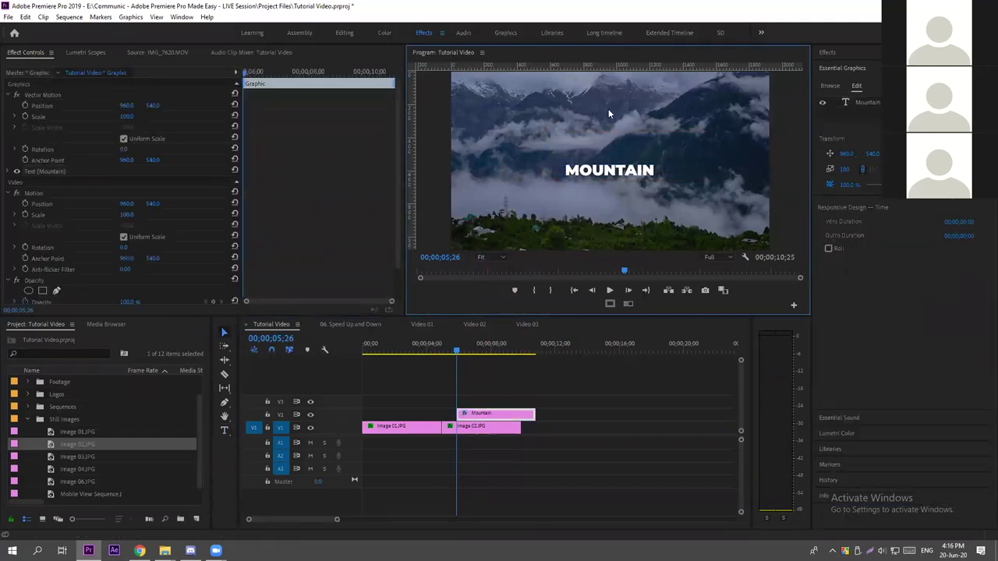
{"action": "key", "text": "grave"}
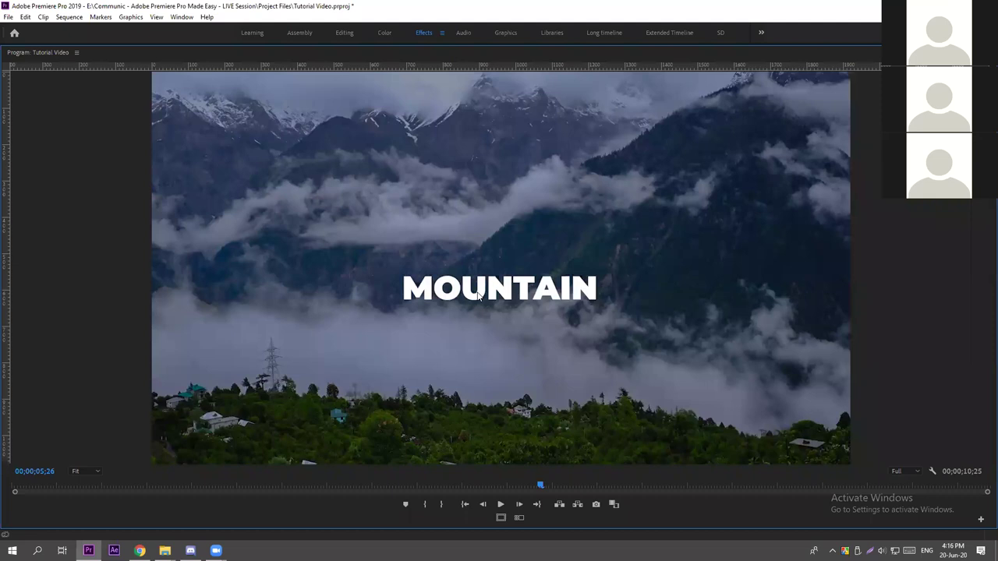
{"action": "key", "text": "grave"}
Delete the MOUNTAIN title clip from V2 and return the playhead to Image 01.
{"action": "left_click", "coordinate": [481, 412]}
{"action": "key", "text": "Delete"}
{"action": "left_click", "coordinate": [435, 351]}
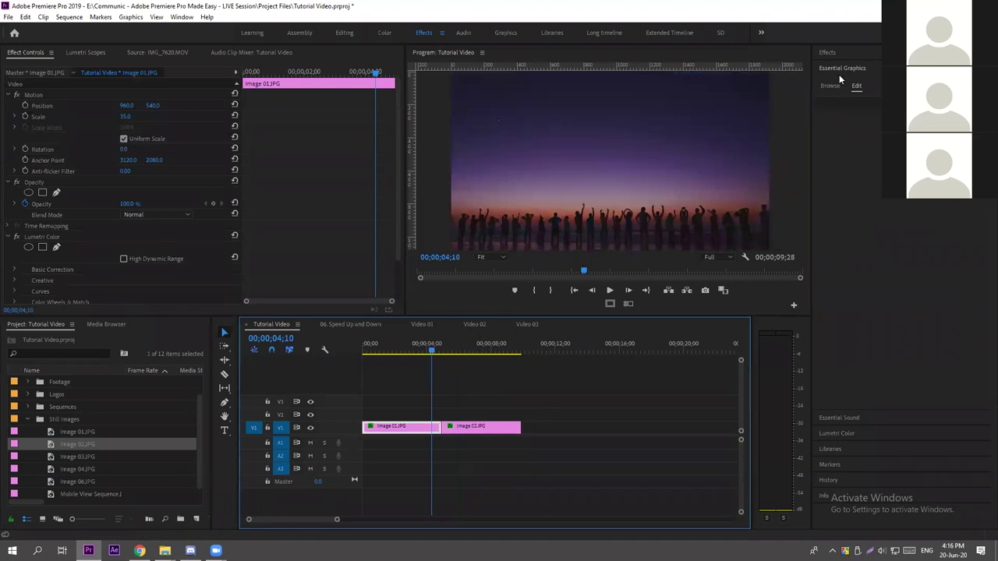
Restore the Lumetri Color panel and park the playhead on the sunset still Image 01.
{"action": "left_click", "coordinate": [838, 431]}
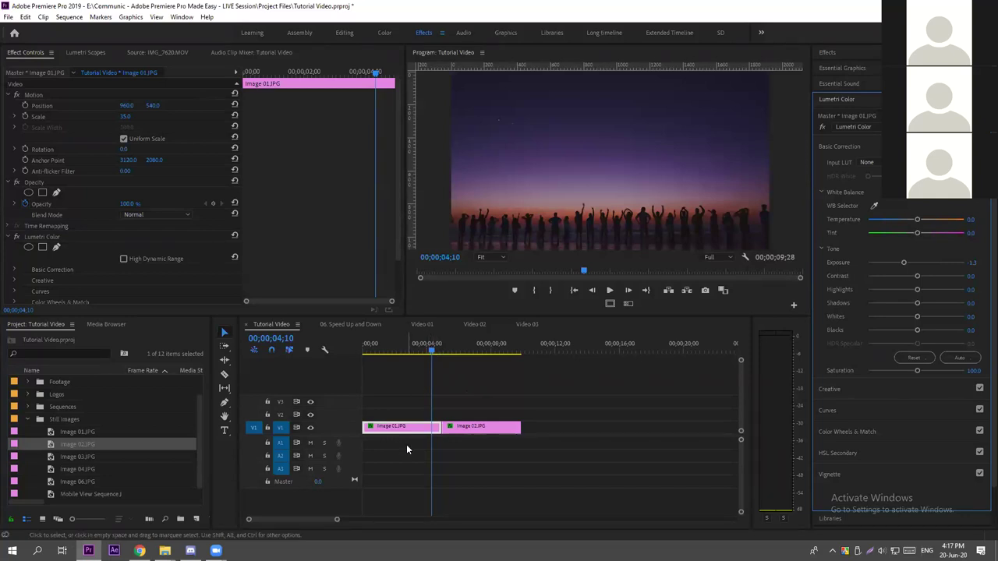
{"action": "left_click", "coordinate": [472, 346]}
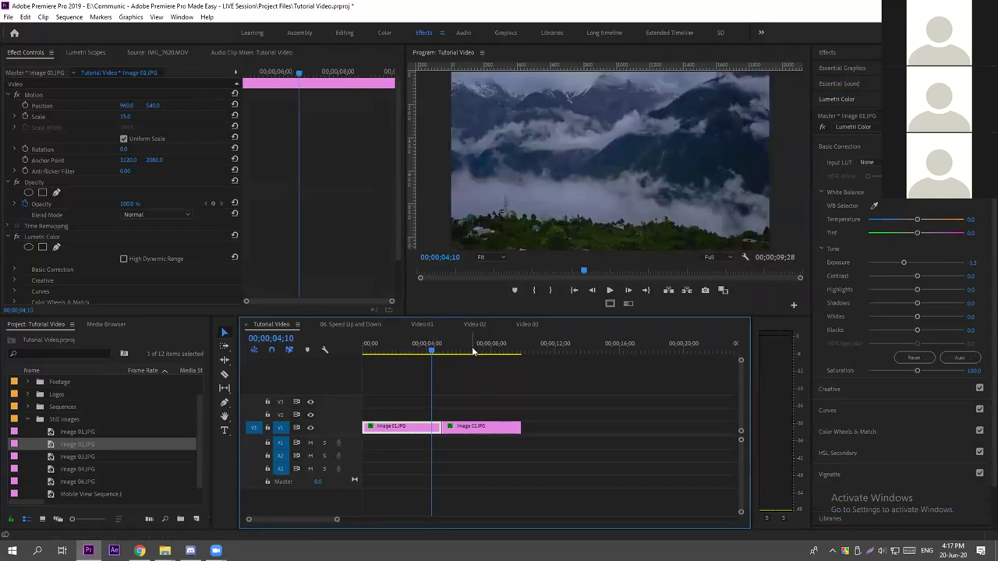
{"action": "left_click", "coordinate": [425, 347]}
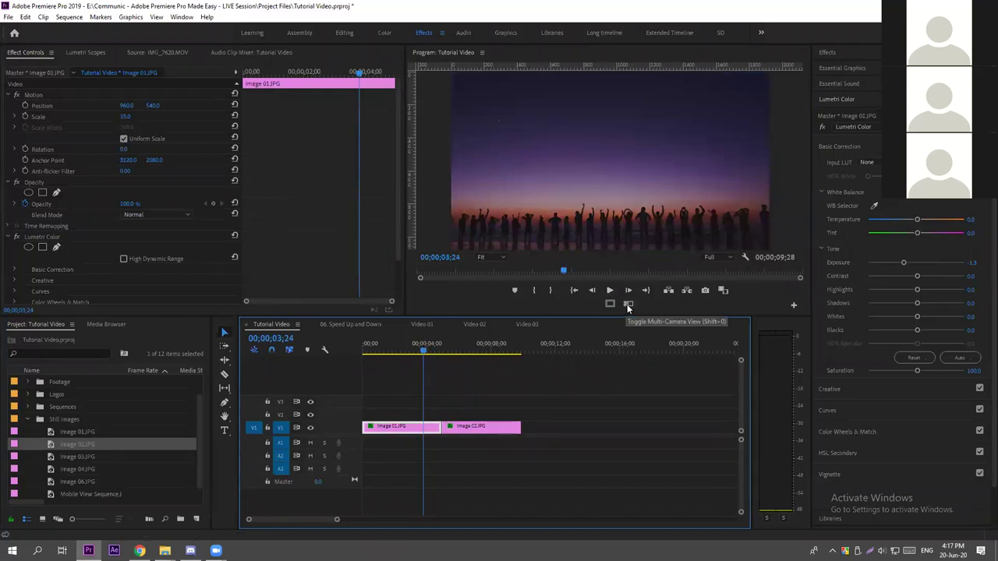
{"action": "left_click", "coordinate": [663, 167]}
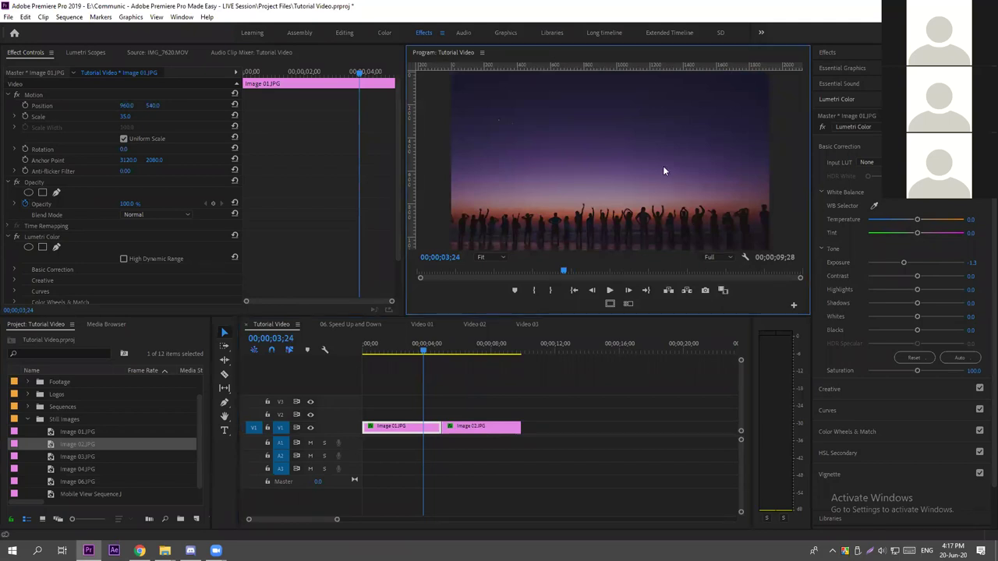
In Comparison View, set the sunset still as reference against Image 02 at 00;00;07;07.
{"action": "left_click", "coordinate": [722, 291]}
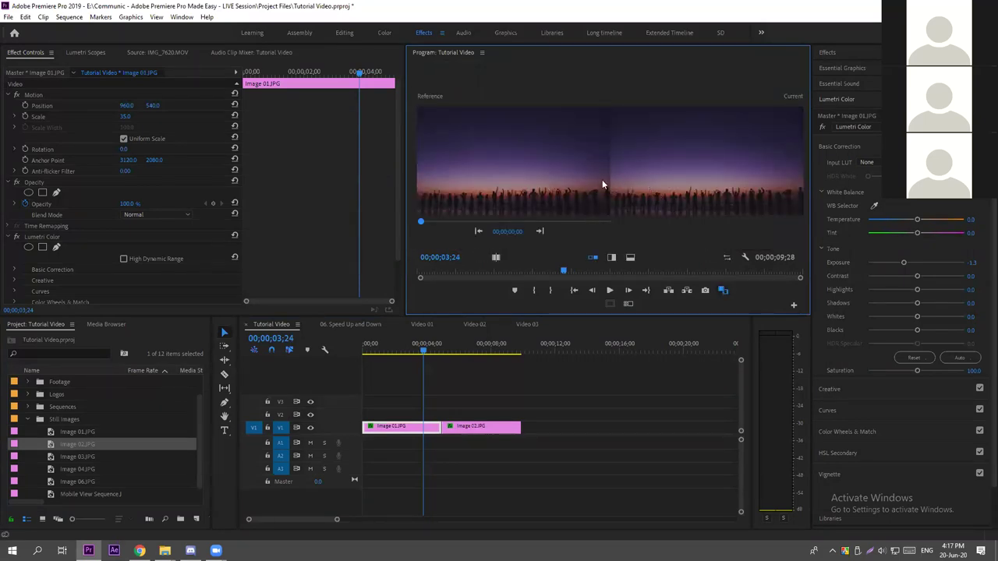
{"action": "left_click", "coordinate": [445, 346]}
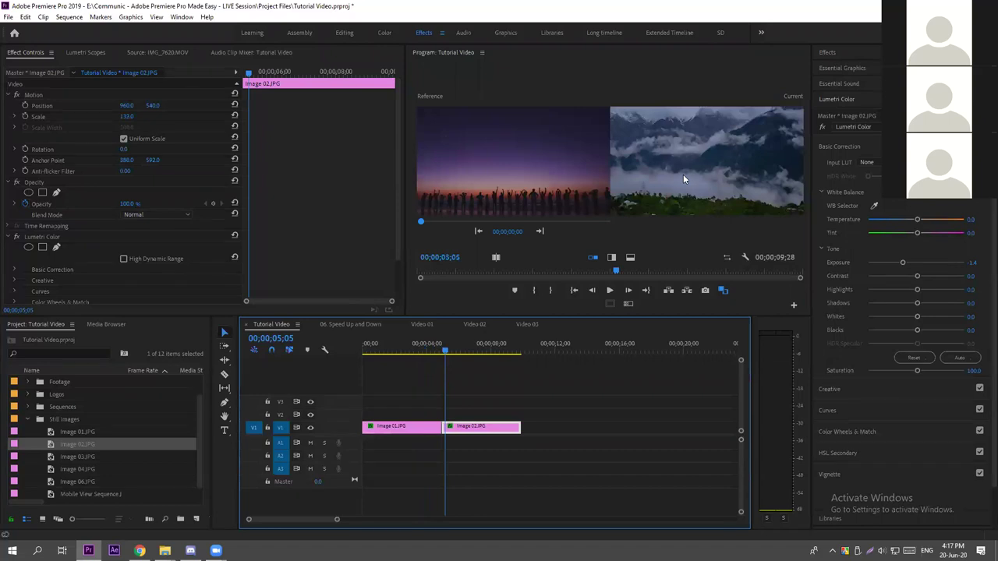
{"action": "left_click", "coordinate": [489, 349]}
{"action": "left_click_drag", "start_coordinate": [462, 354], "coordinate": [478, 351]}
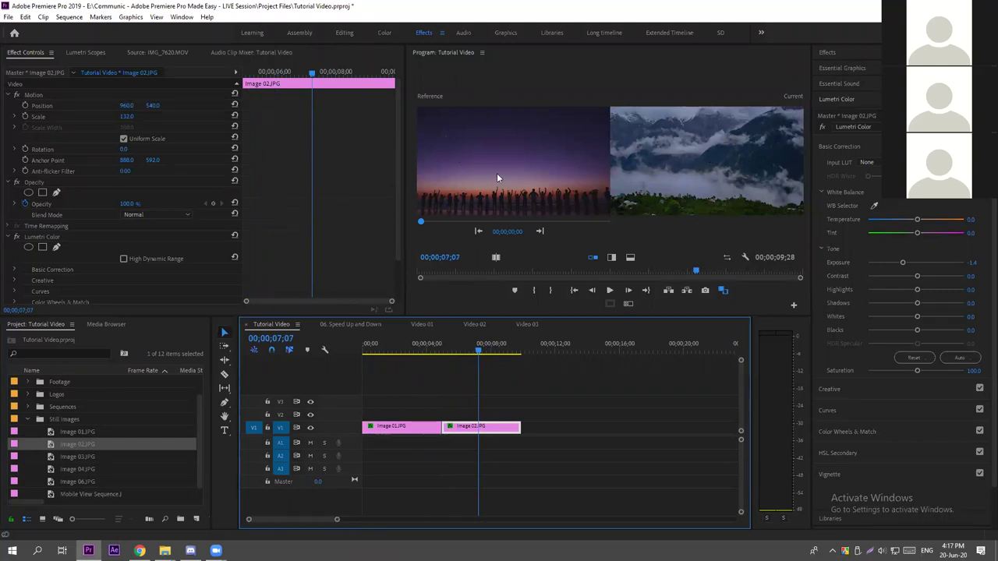
{"action": "left_click_drag", "start_coordinate": [420, 224], "coordinate": [520, 223]}
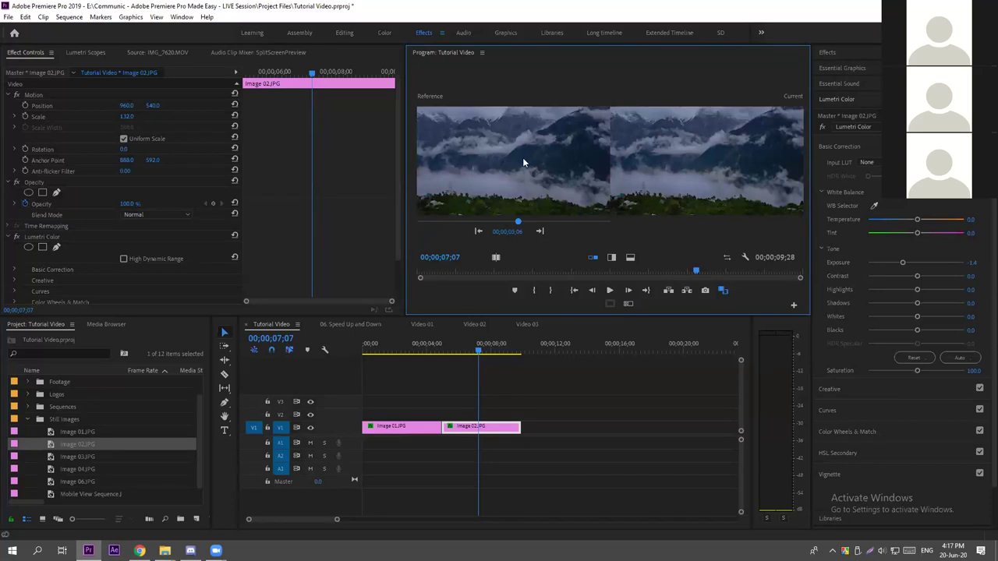
{"action": "left_click", "coordinate": [434, 222]}
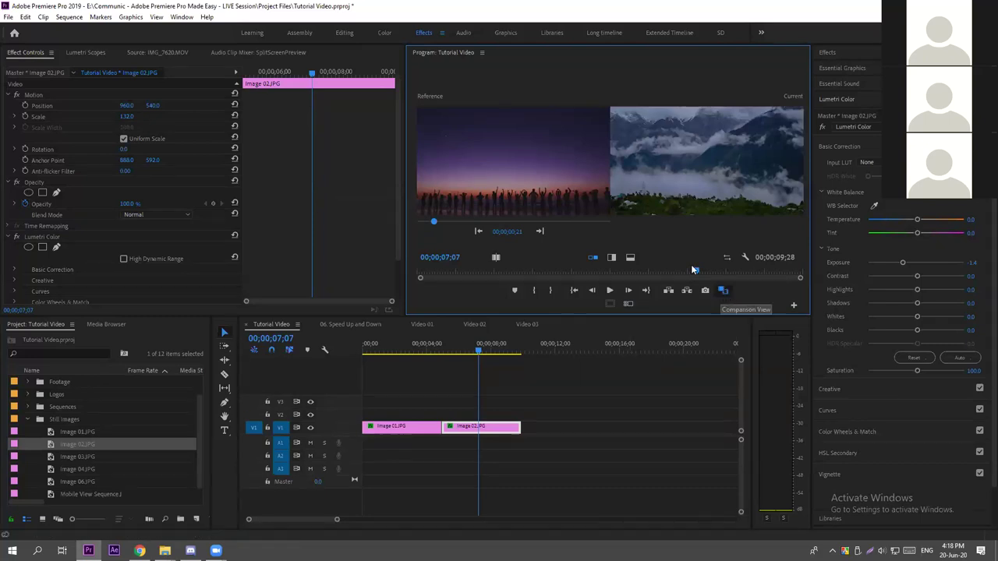
Turn off Comparison View, collapse the Still Images folder and deselect the timeline clips.
{"action": "left_click", "coordinate": [723, 291]}
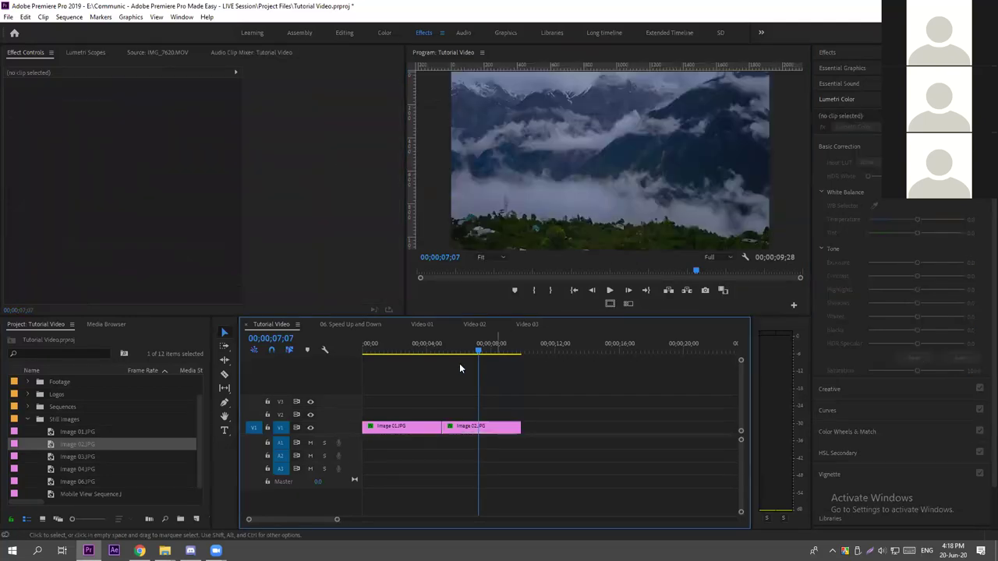
{"action": "left_click", "coordinate": [426, 349]}
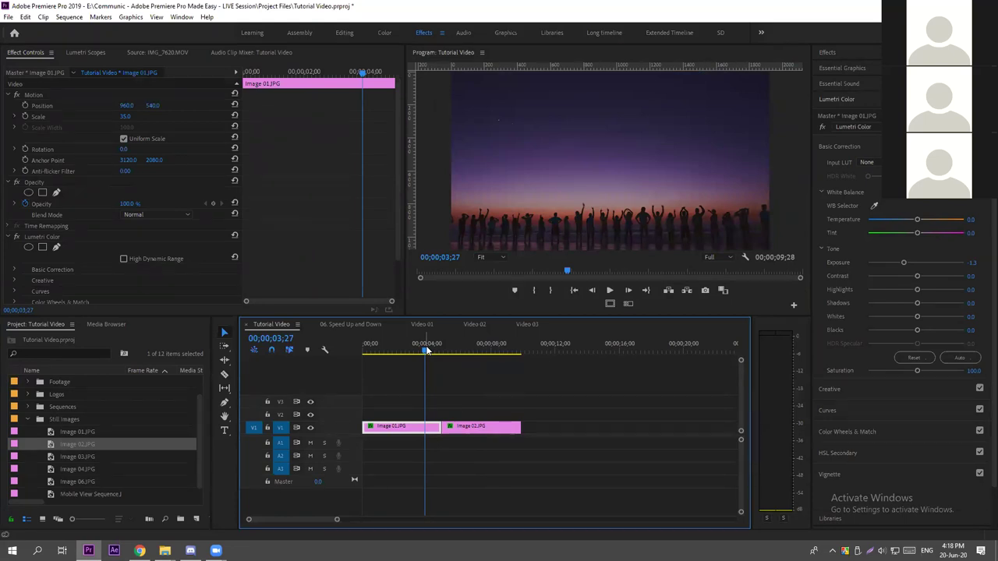
{"action": "left_click", "coordinate": [24, 425]}
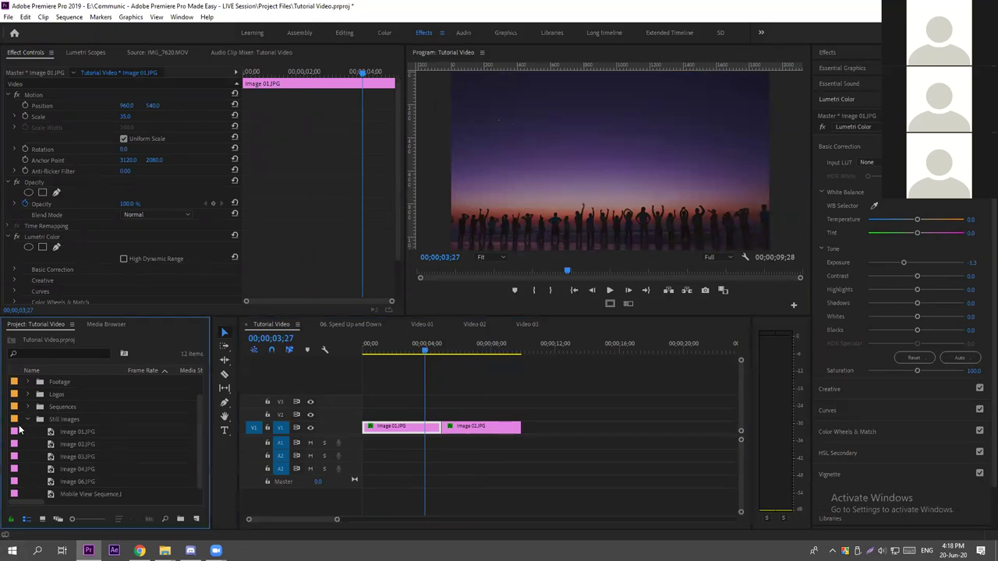
{"action": "left_click", "coordinate": [28, 419]}
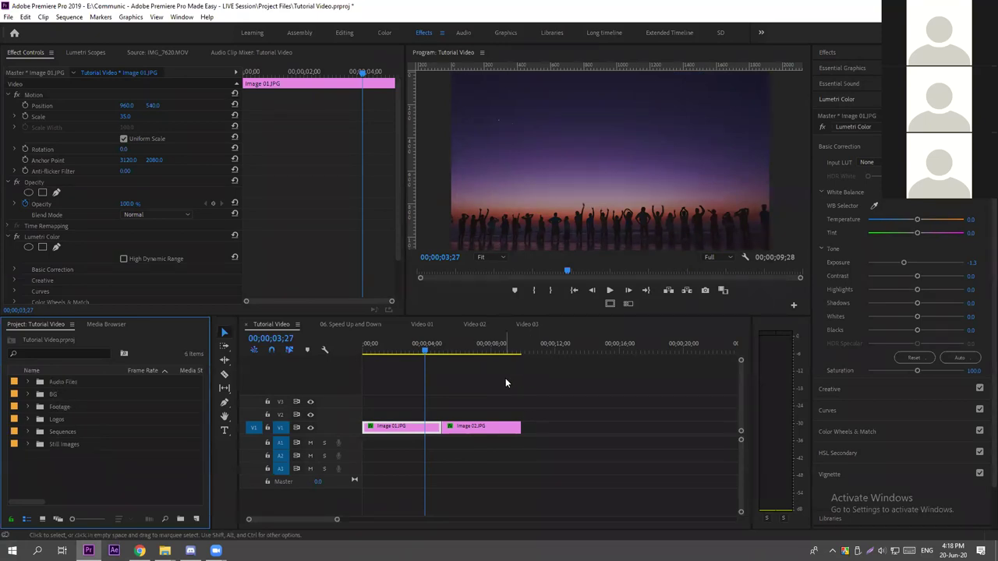
{"action": "key", "text": "t"}
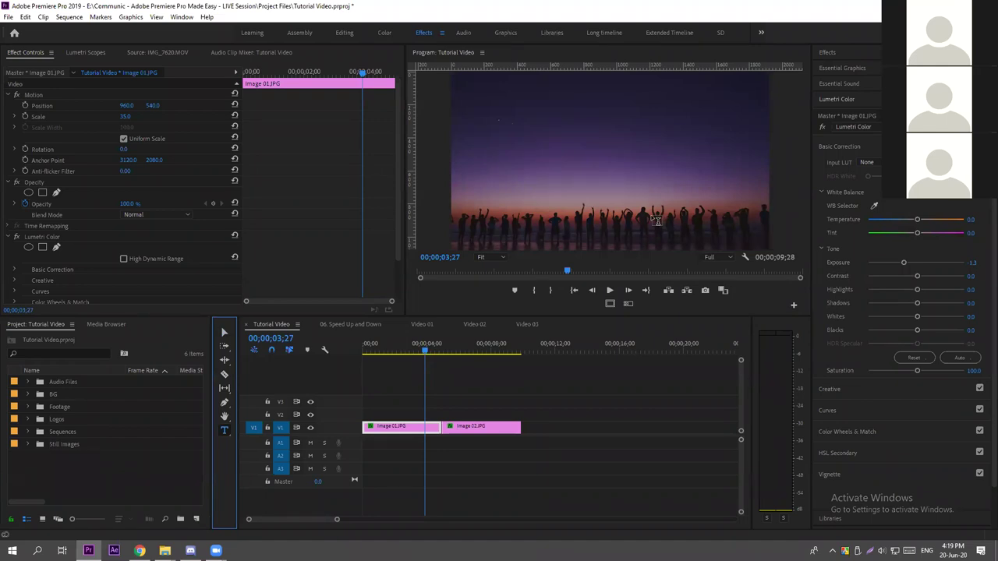
{"action": "key", "text": "v"}
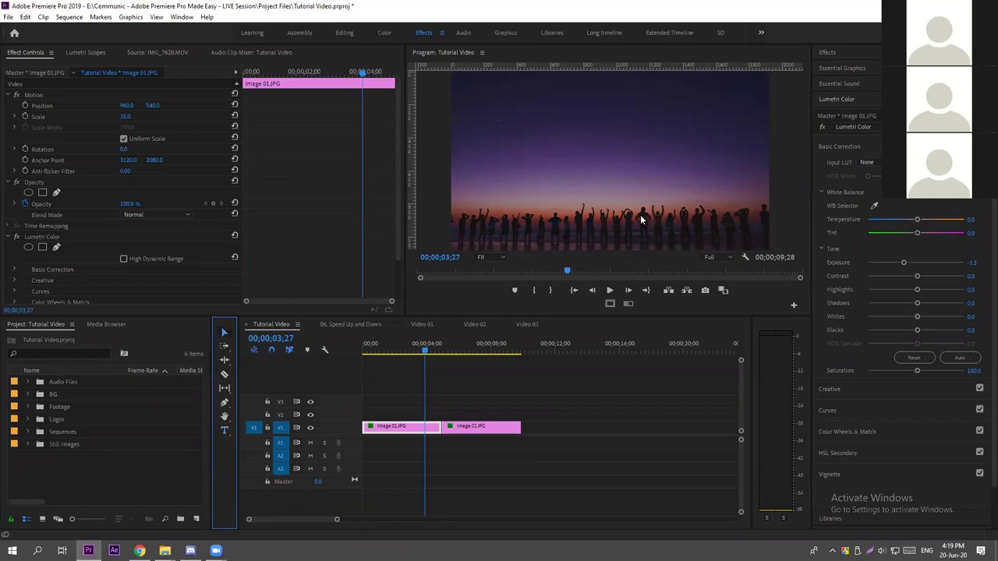
{"action": "left_click", "coordinate": [454, 366]}
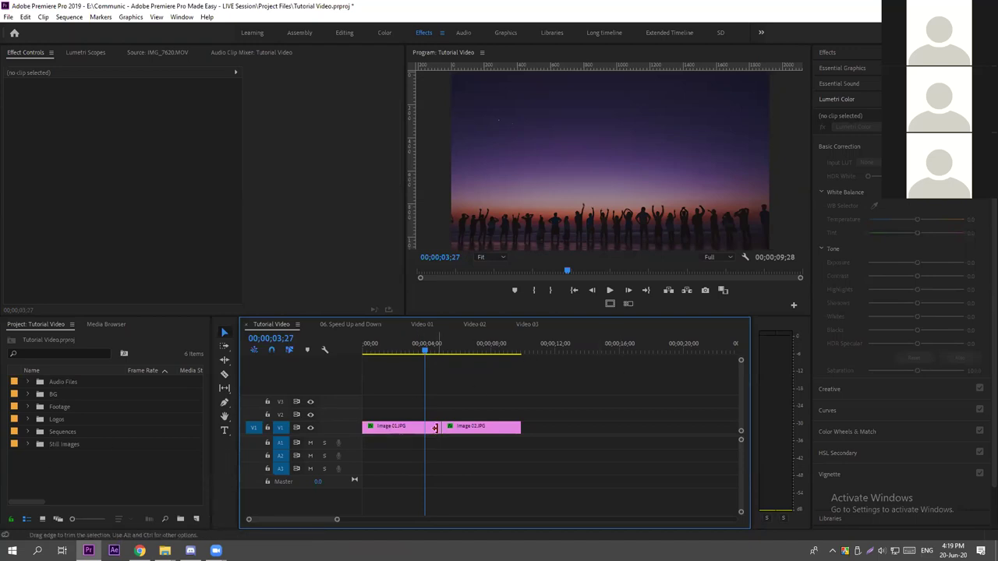
Create a New Item > Captions project item using the Open Captions standard.
{"action": "right_click", "coordinate": [48, 468]}
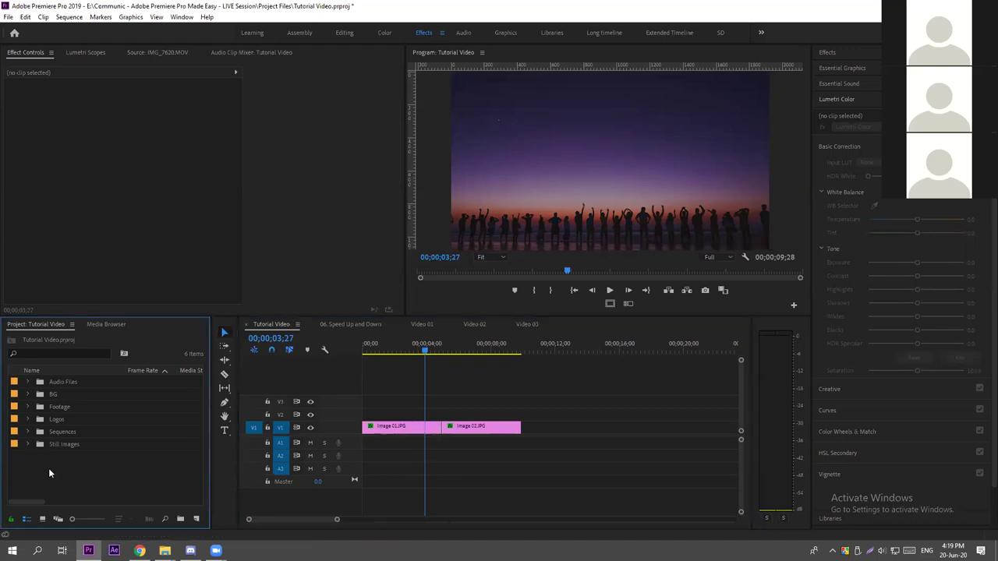
{"action": "mouse_move", "coordinate": [91, 332]}
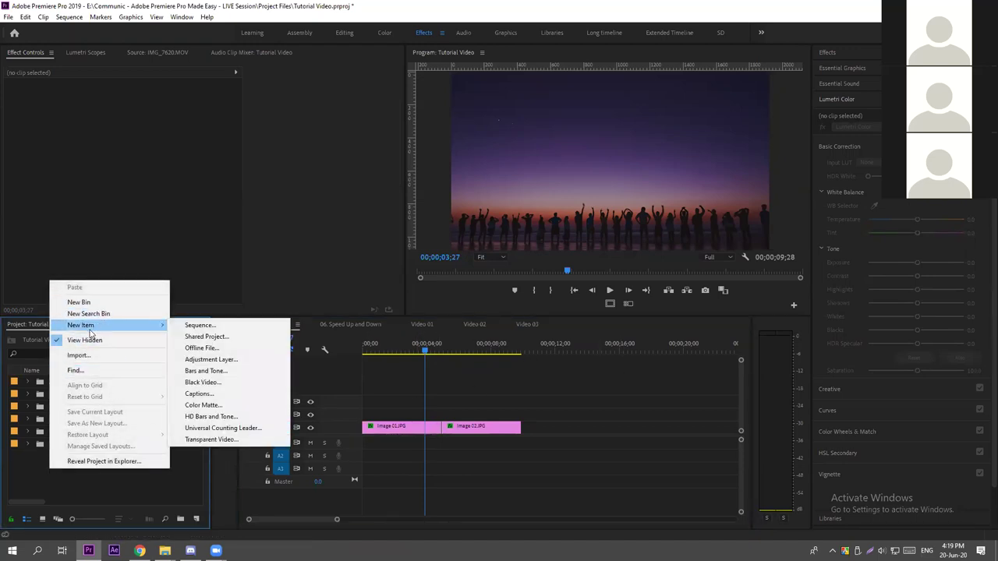
{"action": "left_click", "coordinate": [217, 397]}
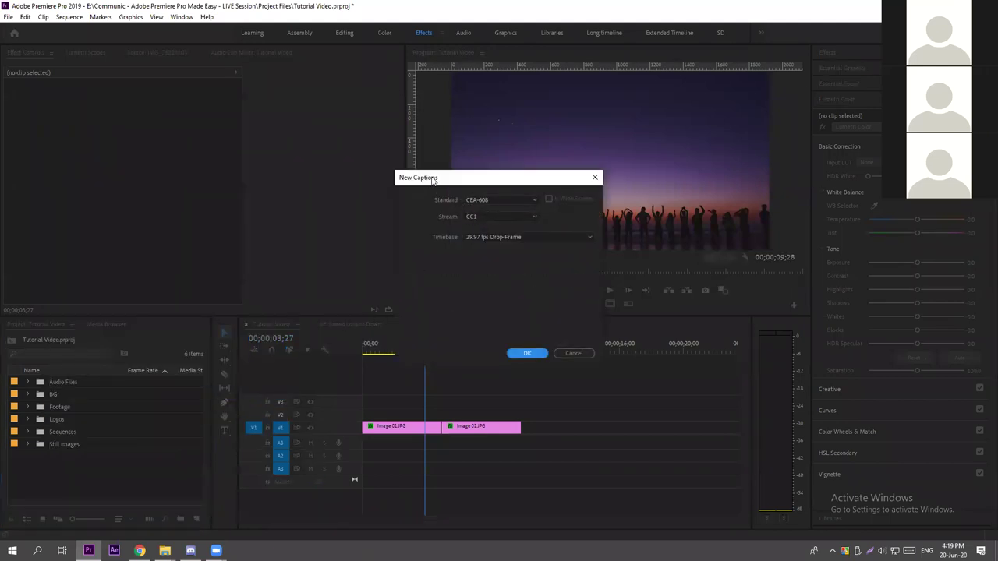
{"action": "left_click_drag", "start_coordinate": [433, 180], "coordinate": [419, 186]}
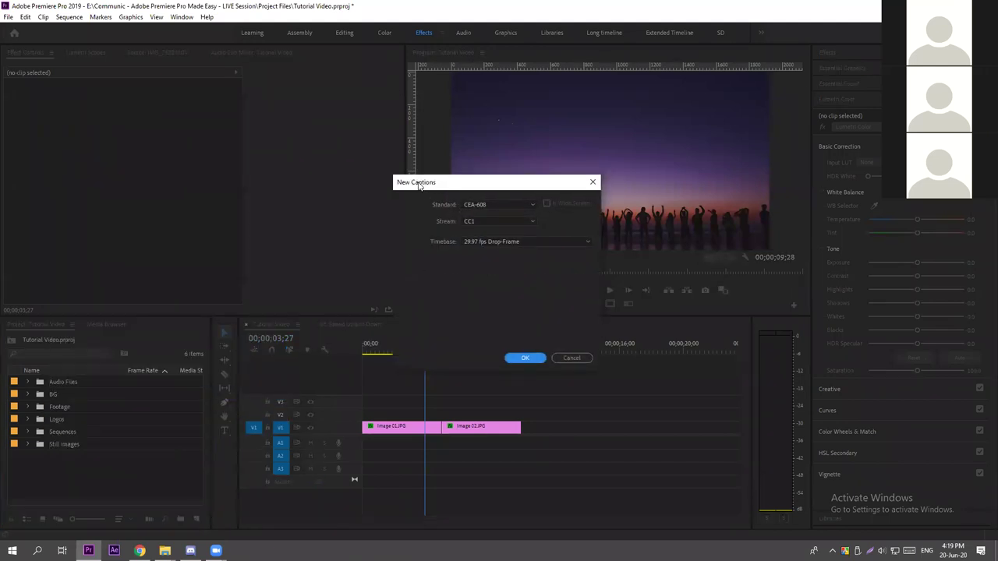
{"action": "left_click", "coordinate": [473, 206]}
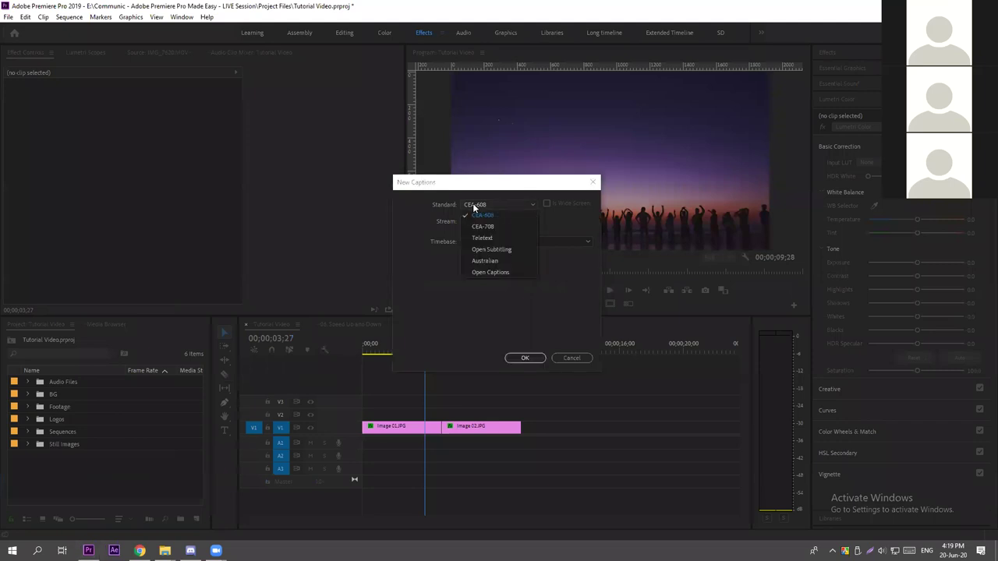
{"action": "left_click", "coordinate": [487, 271]}
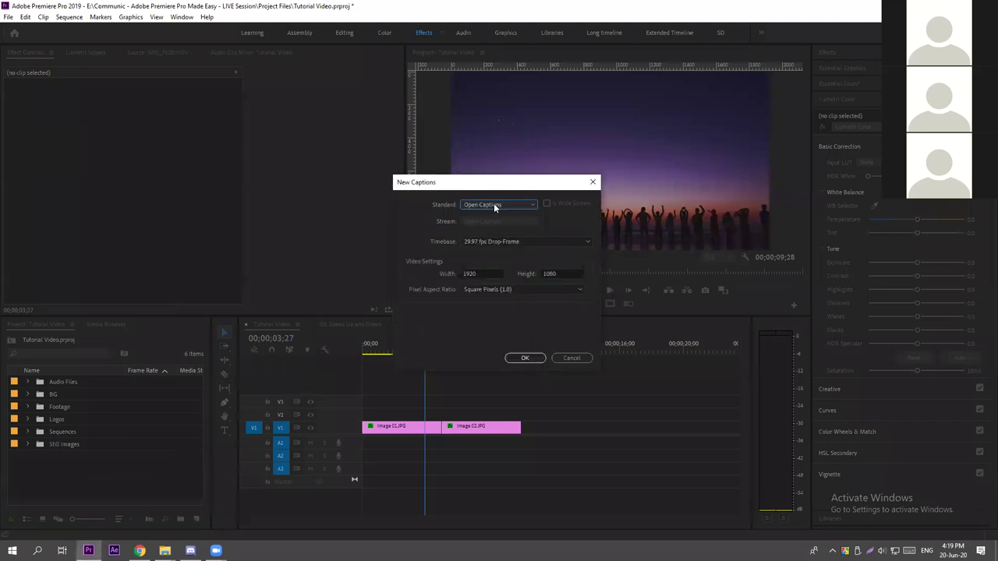
{"action": "left_click", "coordinate": [523, 358]}
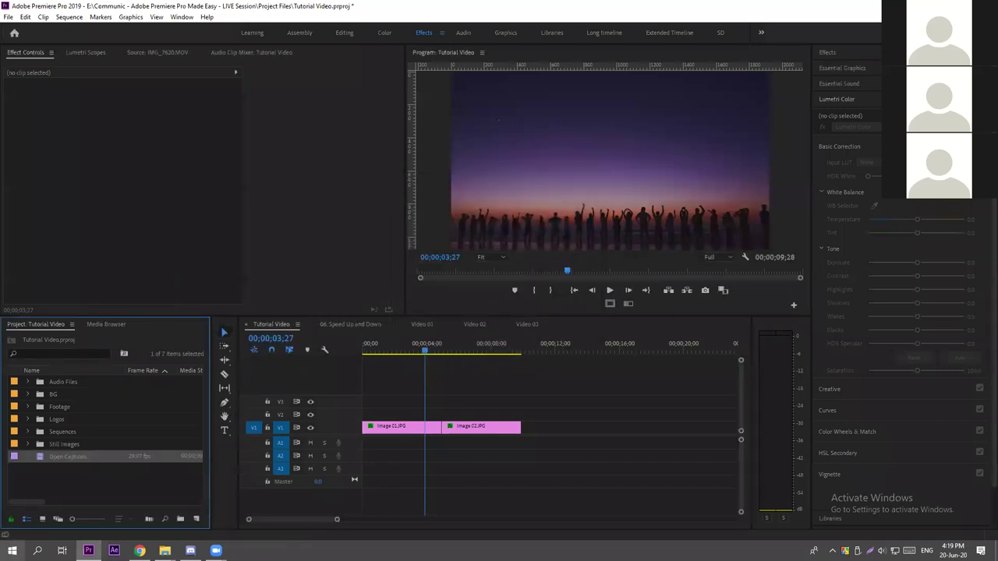
Place Open Captions on V2 at the sequence start and preview the placeholder caption maximized.
{"action": "double_click", "coordinate": [39, 456]}
{"action": "left_click_drag", "start_coordinate": [39, 457], "coordinate": [518, 417]}
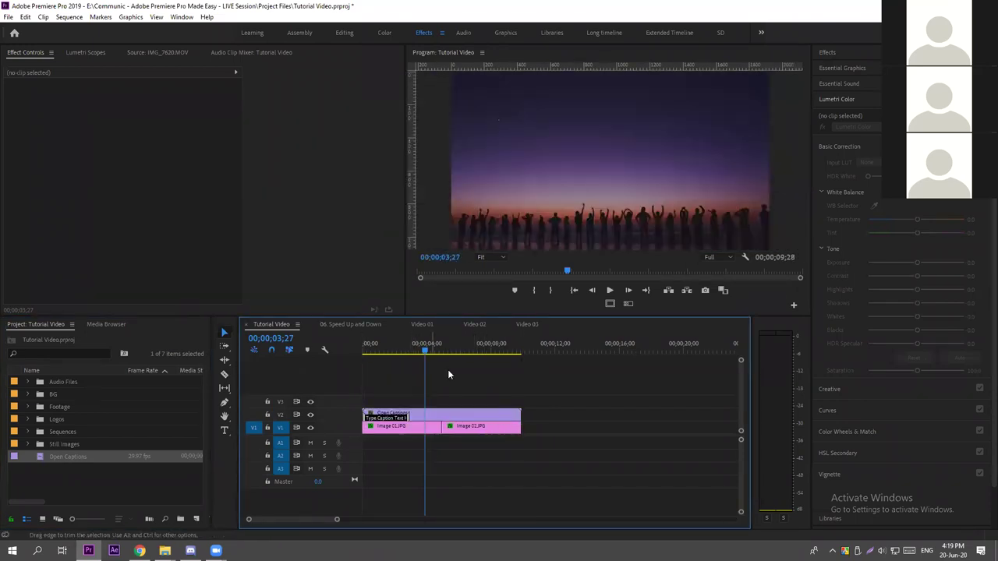
{"action": "left_click_drag", "start_coordinate": [413, 349], "coordinate": [382, 349]}
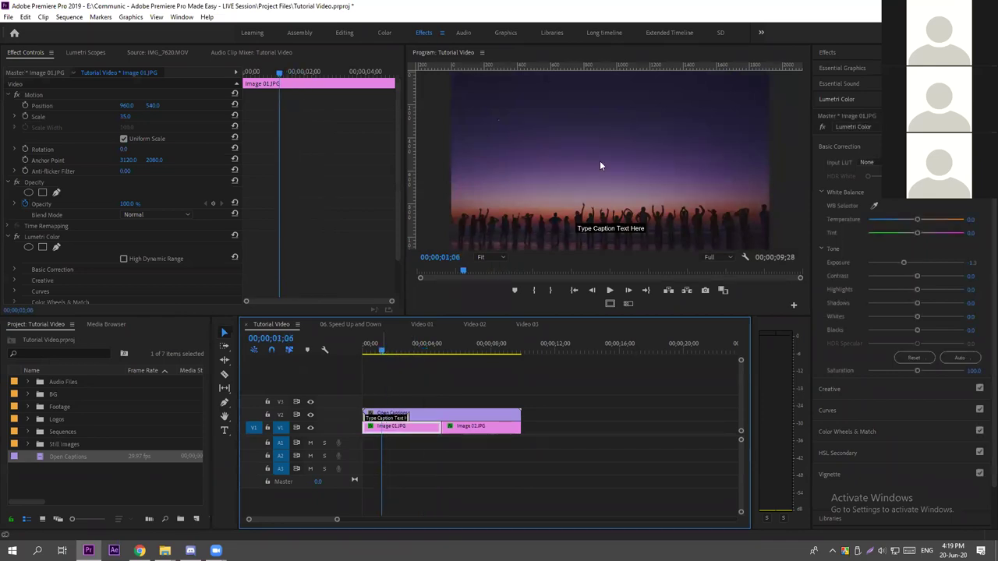
{"action": "key", "text": "grave"}
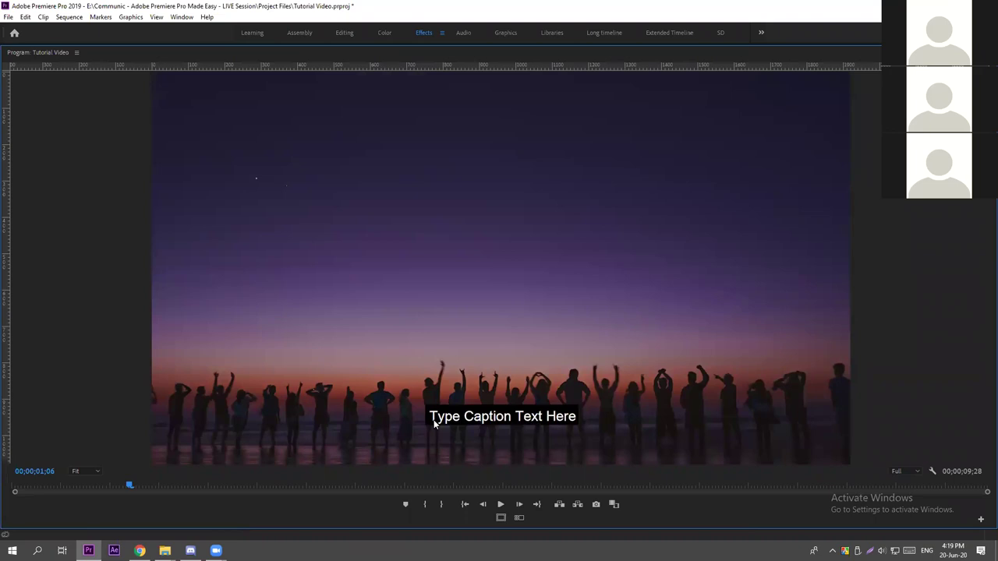
{"action": "key", "text": "grave"}
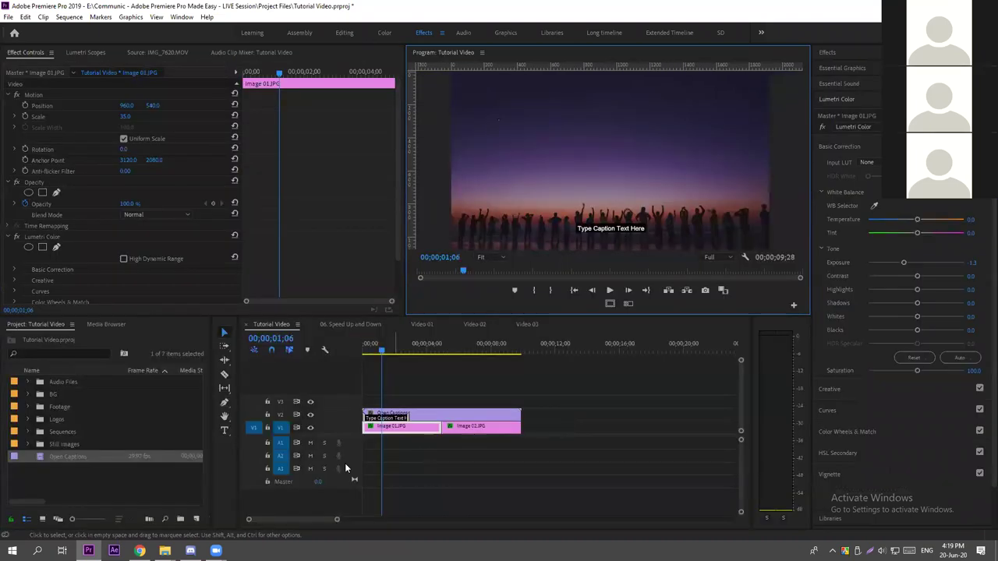
{"action": "left_click", "coordinate": [450, 414]}
Replace the placeholder caption text with 'This is the subtitle of the video'.
{"action": "double_click", "coordinate": [451, 414]}
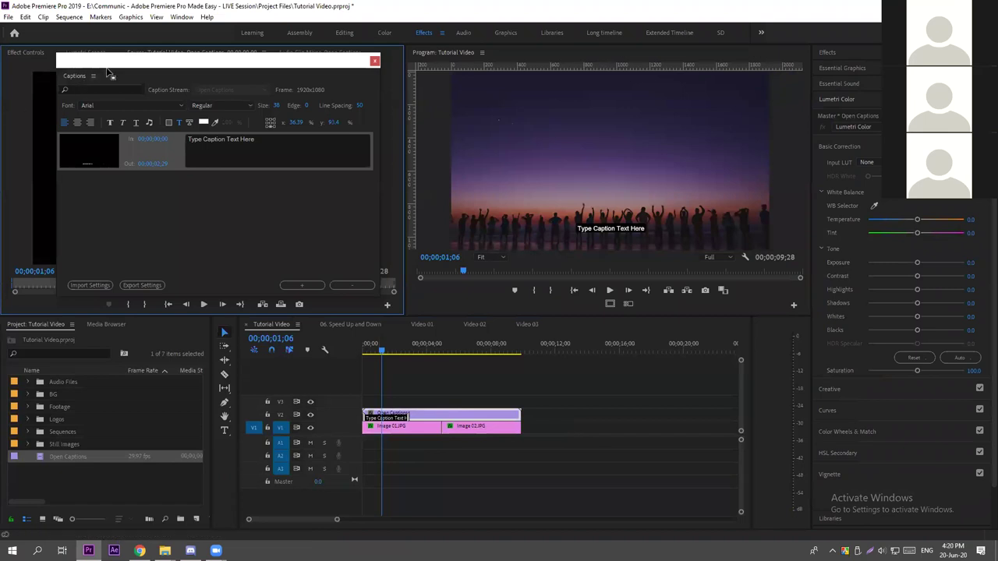
{"action": "left_click_drag", "start_coordinate": [139, 62], "coordinate": [121, 55]}
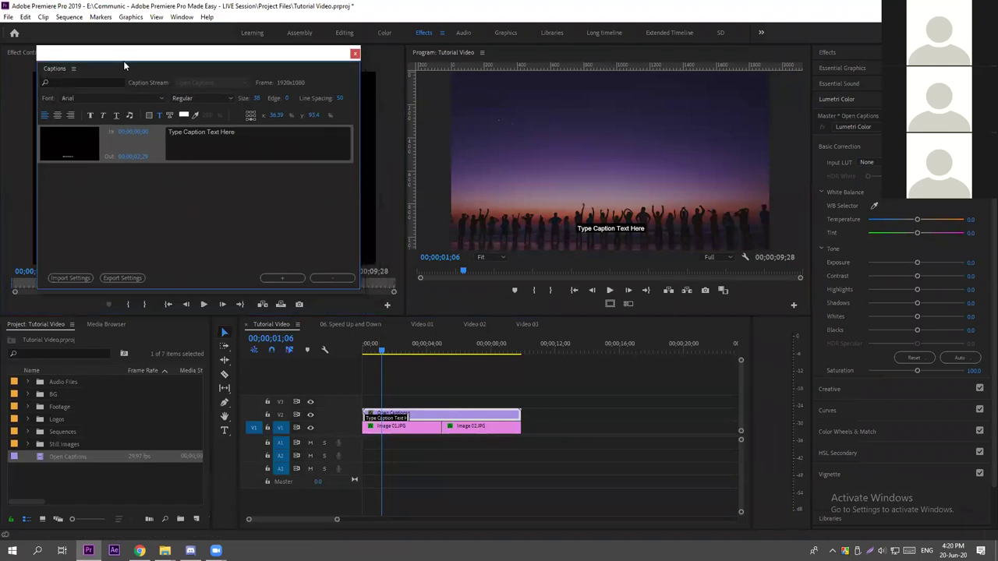
{"action": "left_click", "coordinate": [147, 136]}
{"action": "type", "text": "This i"}
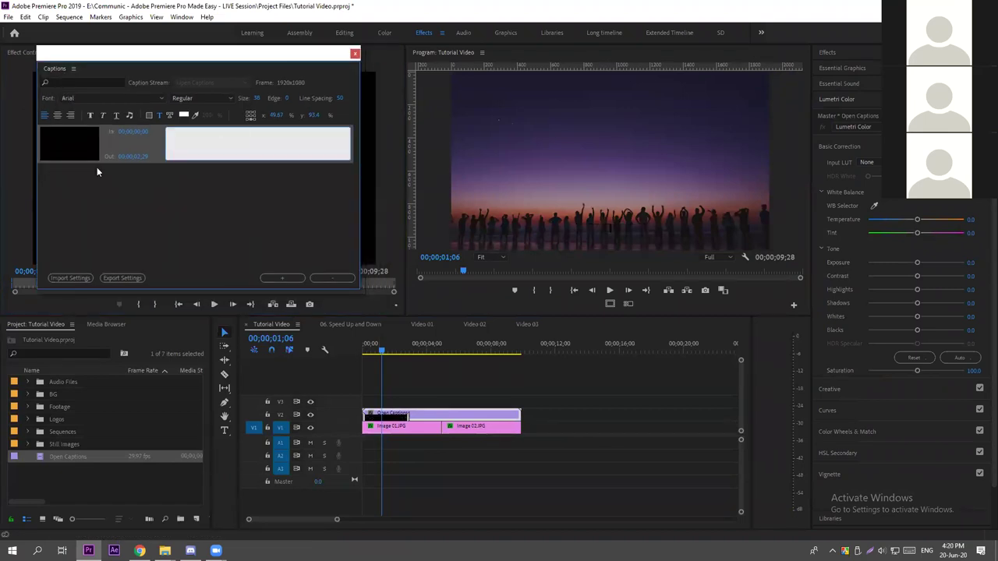
{"action": "type", "text": "s the subti"}
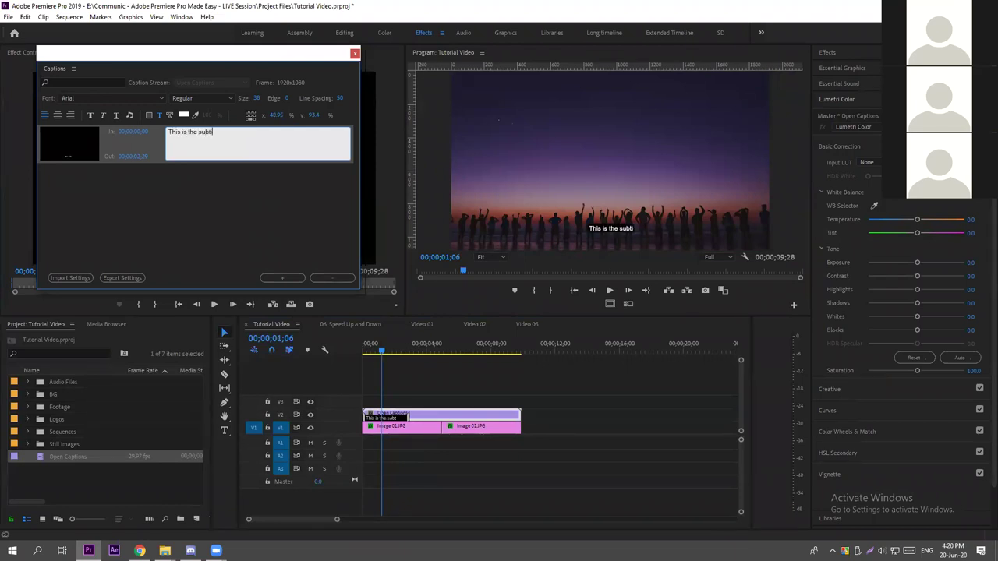
{"action": "type", "text": "tle of the video"}
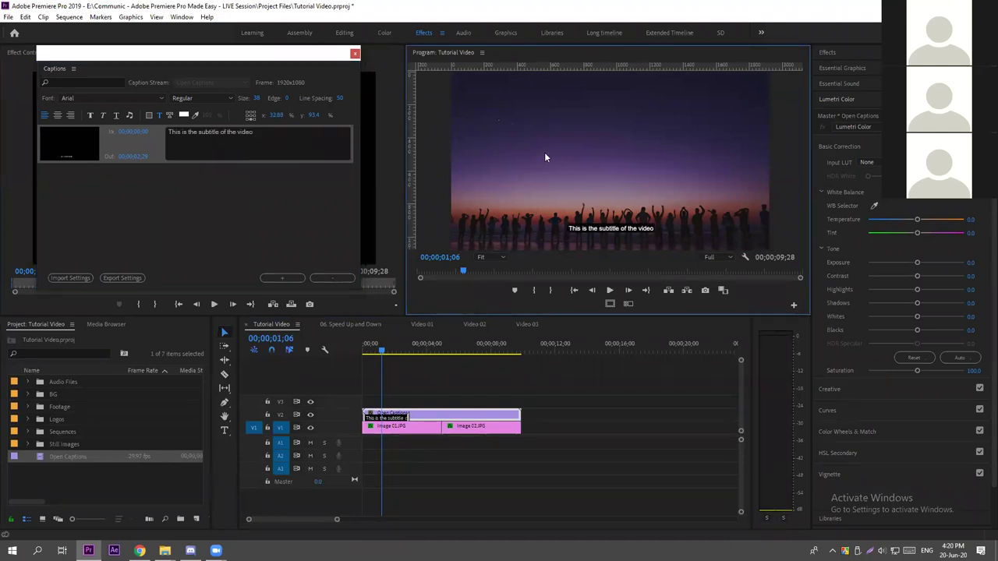
{"action": "key", "text": "grave"}
{"action": "key", "text": "grave"}
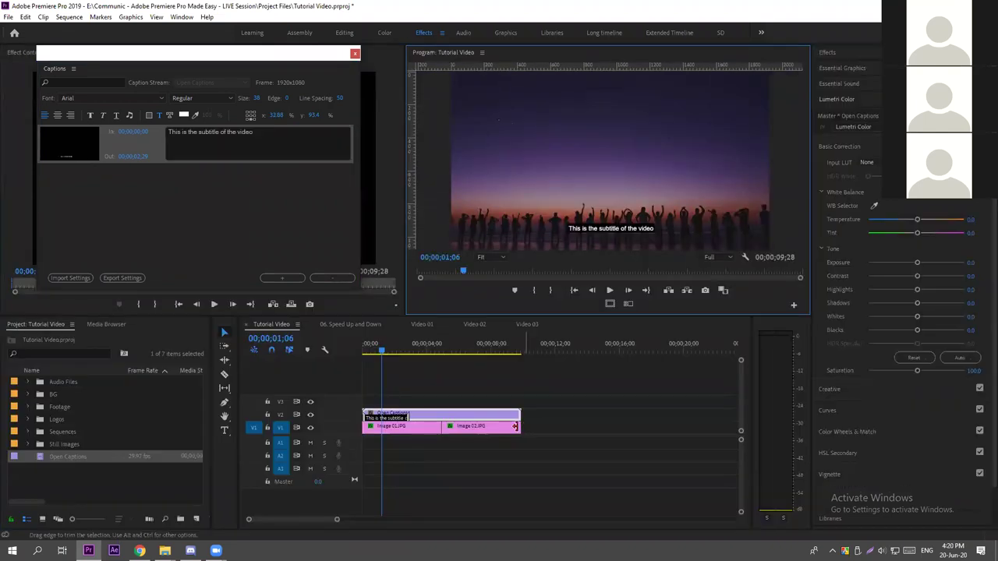
{"action": "left_click_drag", "start_coordinate": [382, 350], "coordinate": [409, 348]}
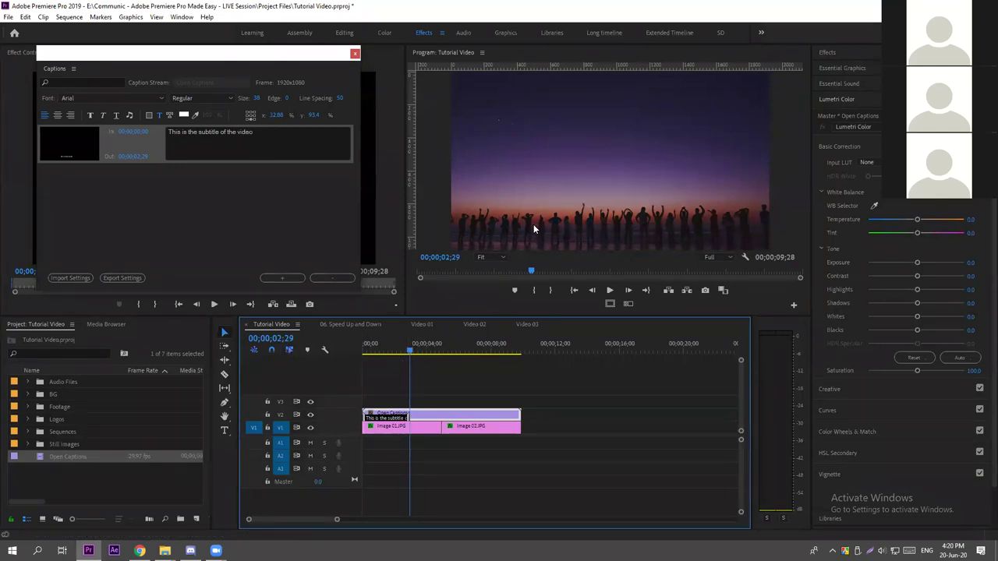
Add a second caption reading 'Next line' after the first caption.
{"action": "left_click", "coordinate": [209, 184]}
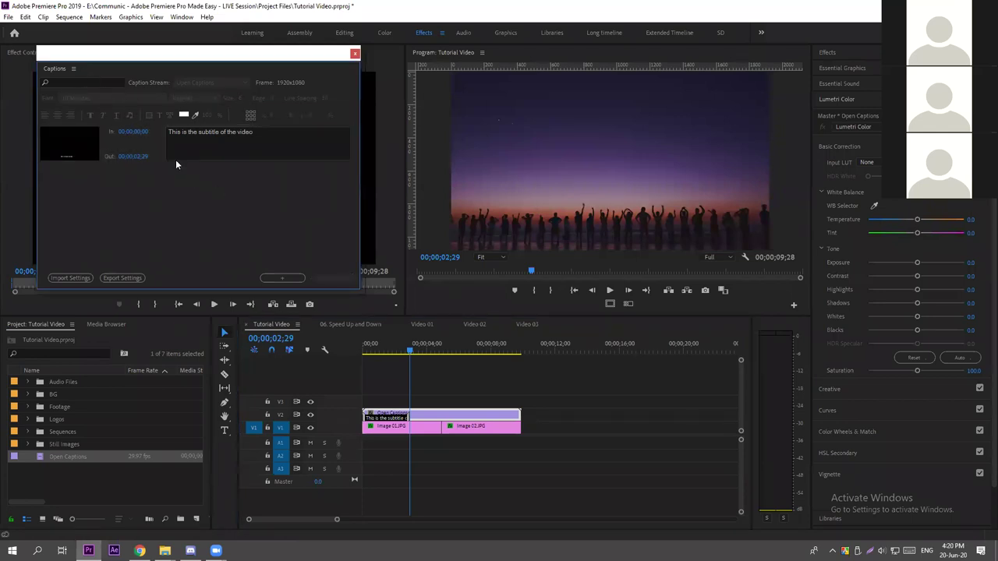
{"action": "left_click", "coordinate": [208, 143]}
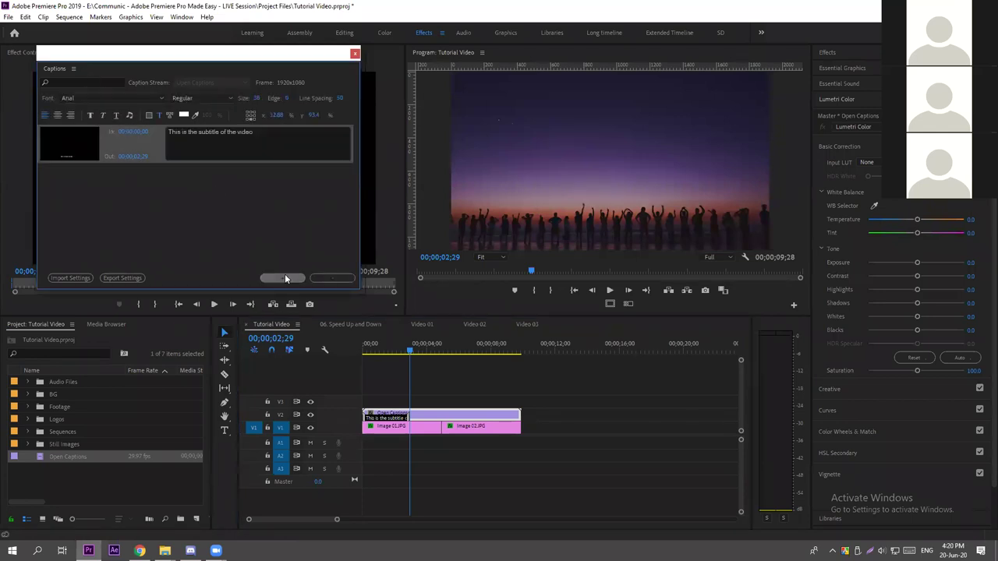
{"action": "left_click", "coordinate": [283, 278]}
{"action": "left_click", "coordinate": [229, 197]}
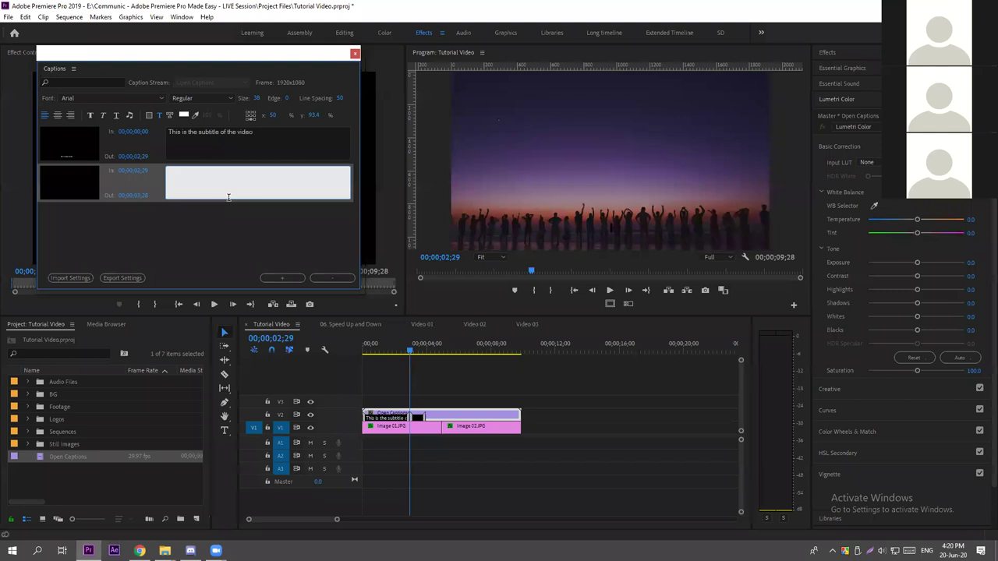
{"action": "type", "text": "Next line"}
Play both caption lines from the start in the maximized monitor, then restore the workspace.
{"action": "left_click", "coordinate": [405, 351]}
{"action": "key", "text": "space"}
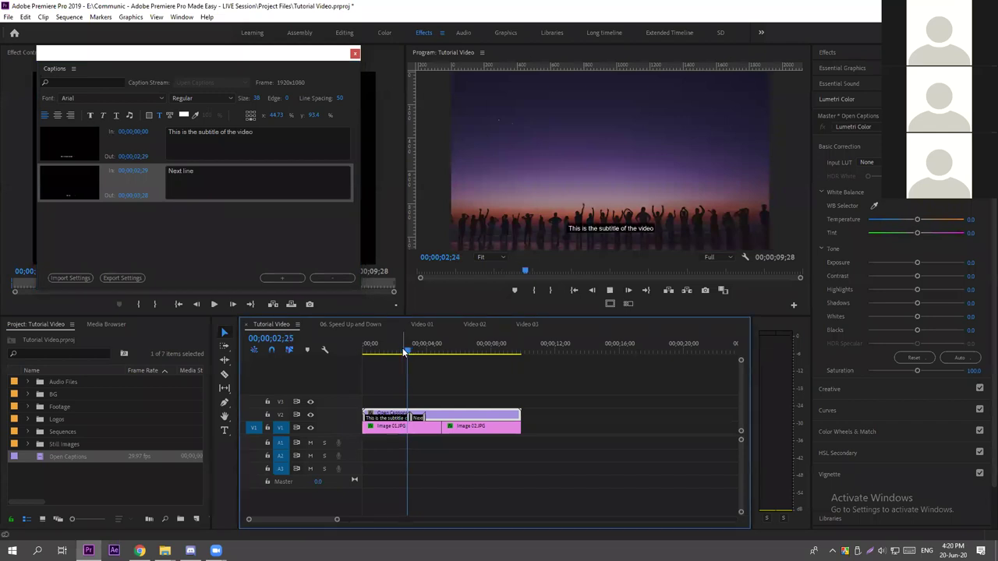
{"action": "key", "text": "space"}
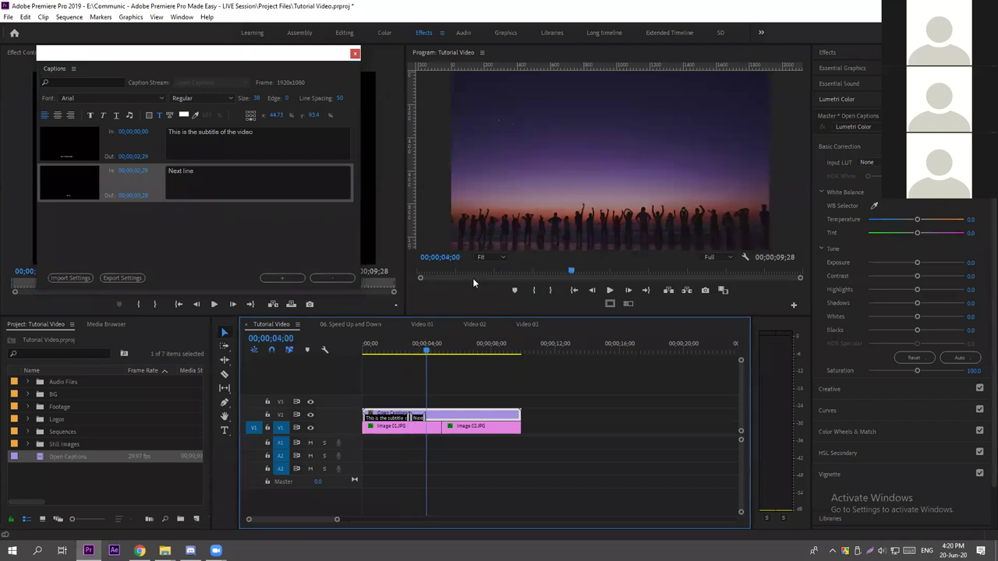
{"action": "key", "text": "Home"}
{"action": "key", "text": "space"}
{"action": "key", "text": "grave"}
{"action": "key", "text": "space"}
{"action": "key", "text": "space"}
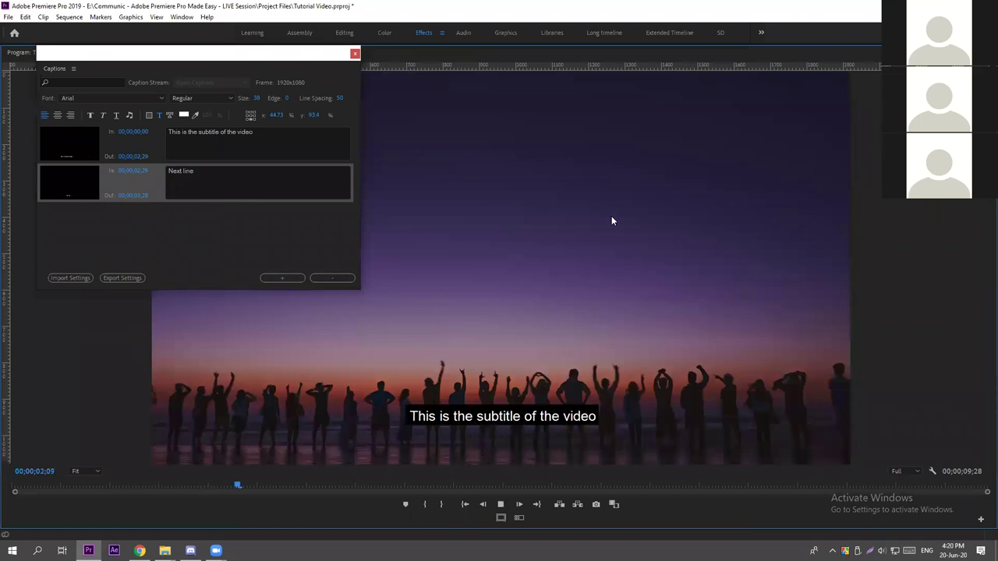
{"action": "key", "text": "space"}
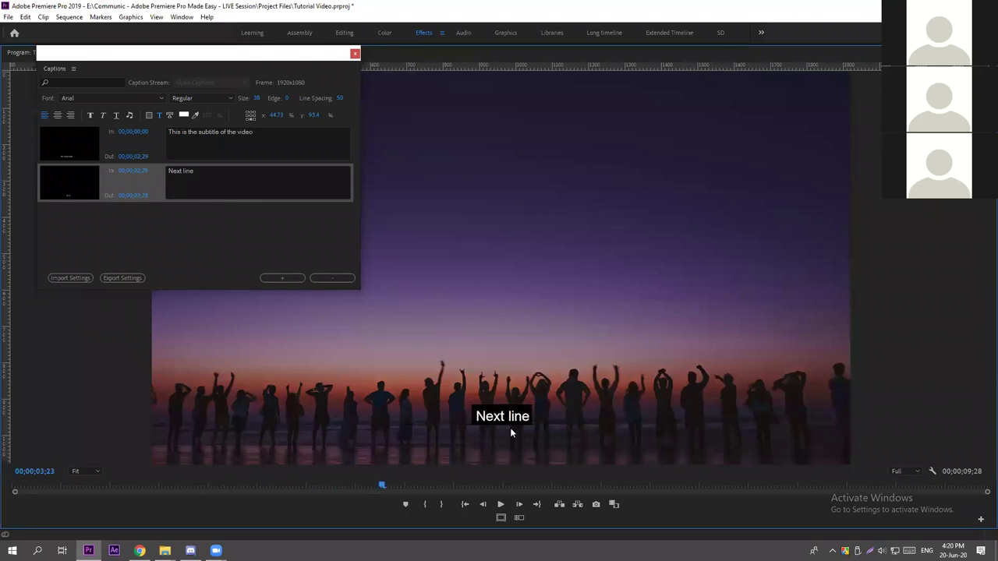
{"action": "key", "text": "grave"}
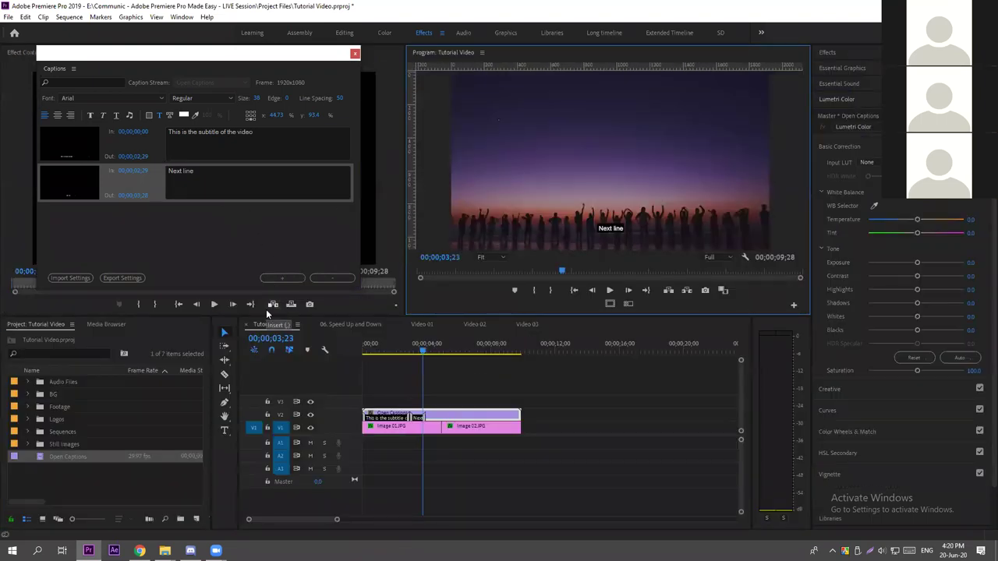
Move the playhead to 00;00;02;00 by editing the timecode.
{"action": "left_click_drag", "start_coordinate": [337, 520], "coordinate": [274, 515]}
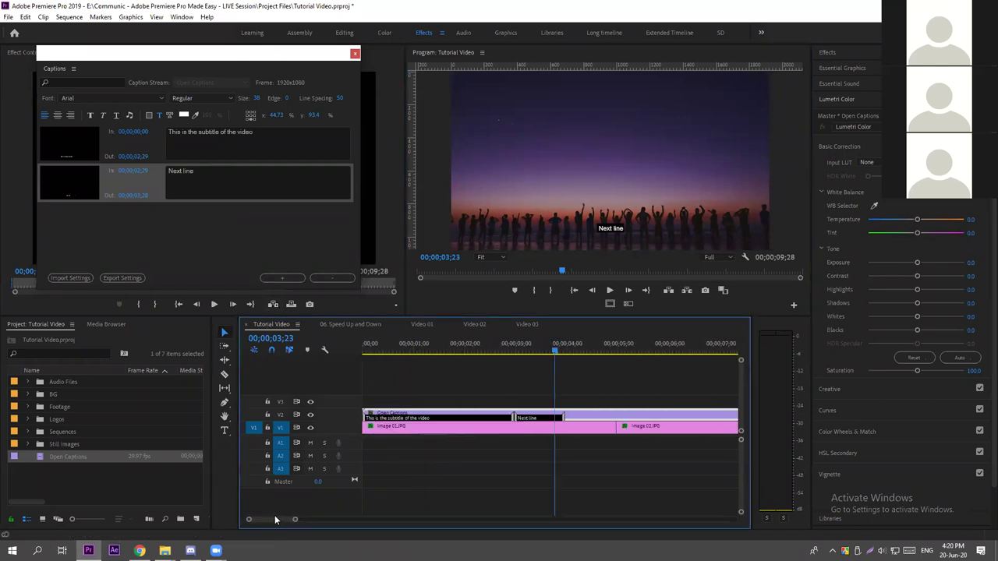
{"action": "left_click_drag", "start_coordinate": [555, 353], "coordinate": [415, 352]}
{"action": "key", "text": "minus"}
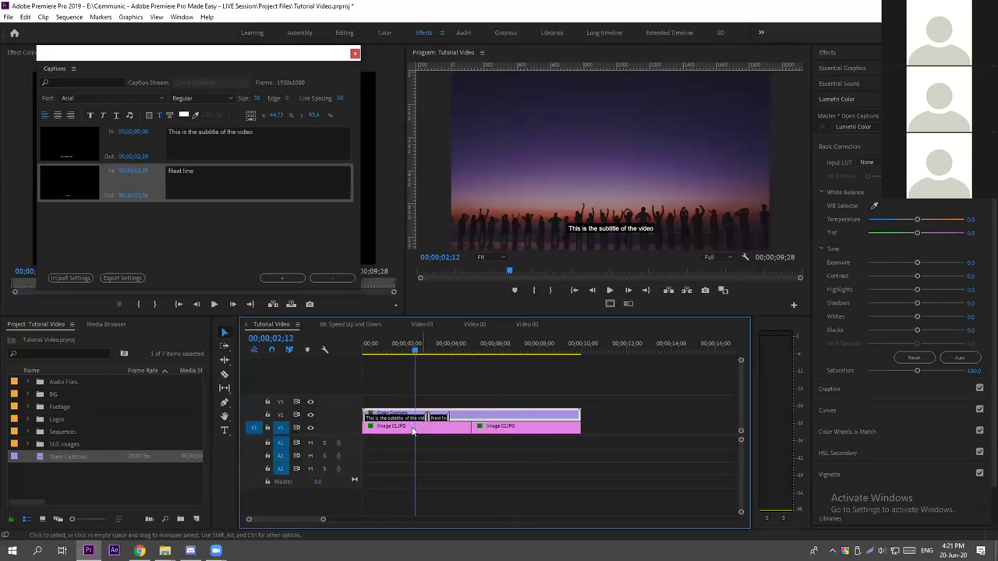
{"action": "key", "text": "equal"}
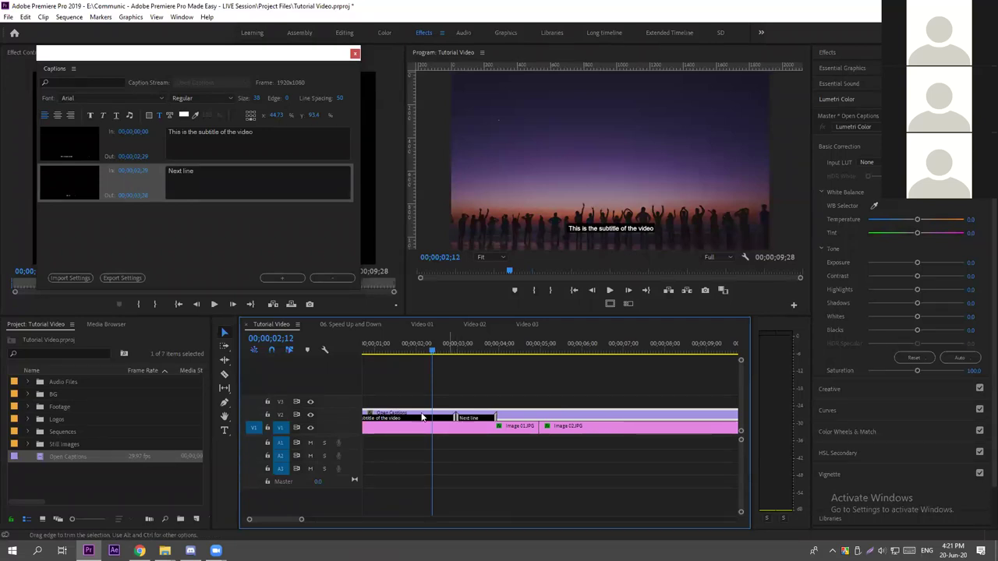
{"action": "left_click", "coordinate": [303, 339]}
{"action": "key", "text": "BackSpace"}
{"action": "key", "text": "BackSpace"}
{"action": "type", "text": "00"}
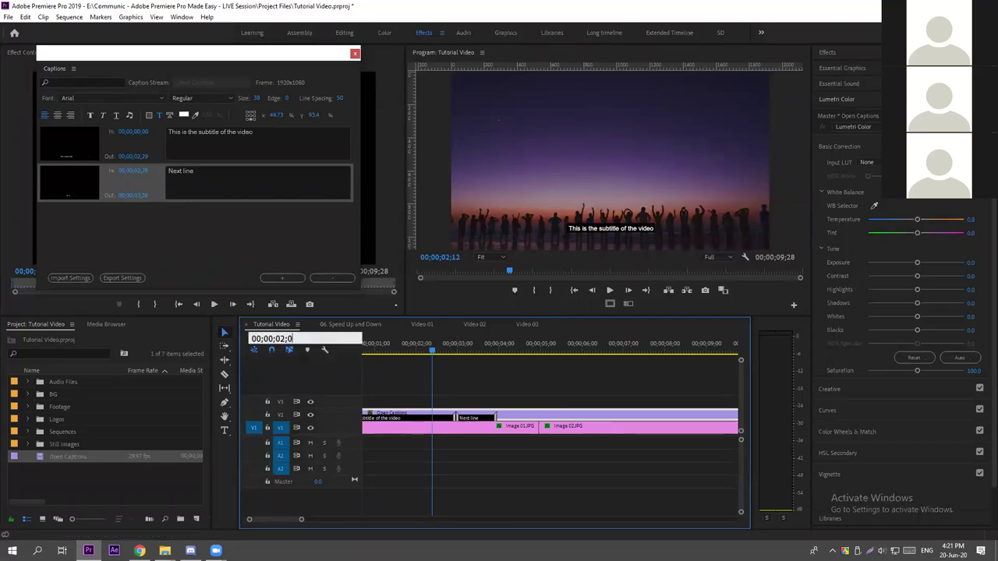
{"action": "key", "text": "Return"}
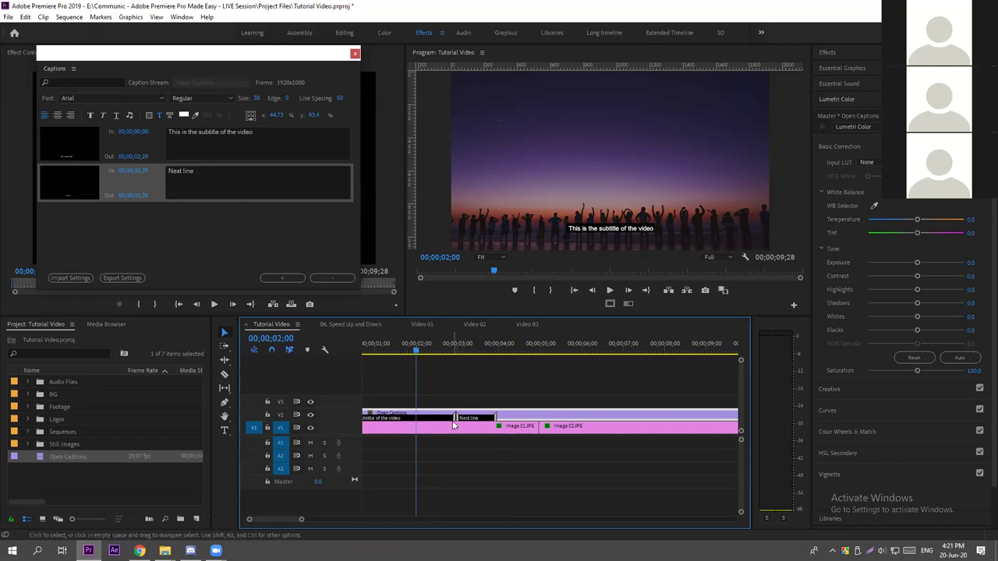
Trim the first caption to end at 00;00;02;00 and play it back.
{"action": "left_click_drag", "start_coordinate": [453, 415], "coordinate": [413, 413]}
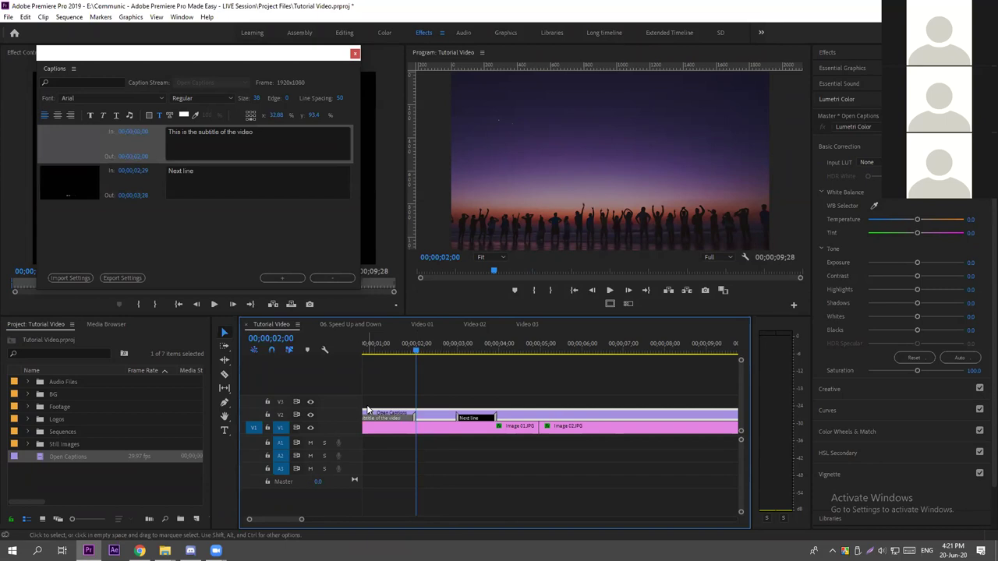
{"action": "left_click", "coordinate": [426, 359]}
{"action": "key", "text": "Left"}
{"action": "key", "text": "Left"}
{"action": "key", "text": "Left"}
{"action": "key", "text": "Left"}
{"action": "key", "text": "Left"}
{"action": "key", "text": "Left"}
{"action": "key", "text": "Left"}
{"action": "key", "text": "Left"}
{"action": "key", "text": "Left"}
{"action": "key", "text": "Left"}
{"action": "key", "text": "Left"}
{"action": "key", "text": "Left"}
{"action": "key", "text": "Left"}
{"action": "key", "text": "Left"}
{"action": "key", "text": "Left"}
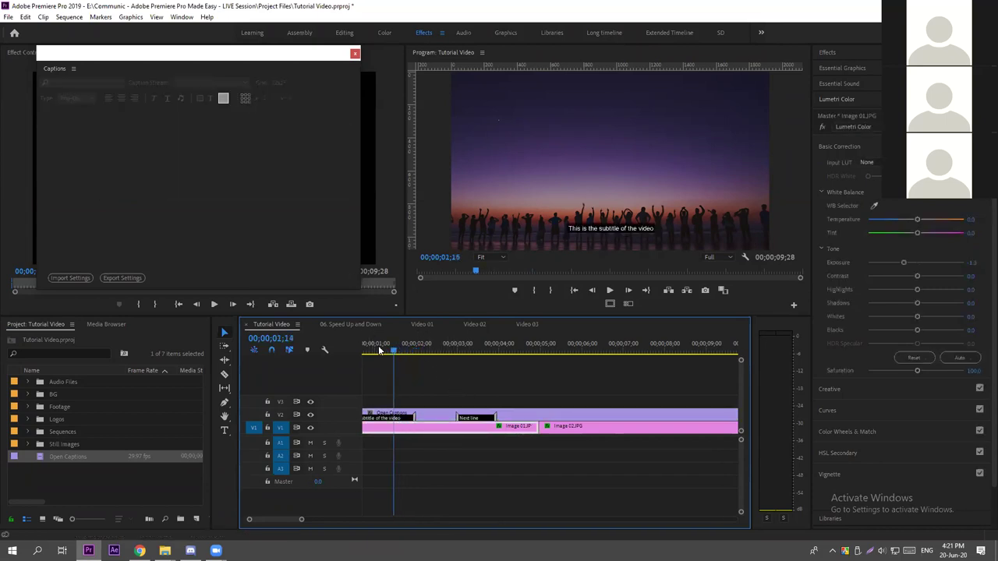
{"action": "key", "text": "Home"}
{"action": "key", "text": "space"}
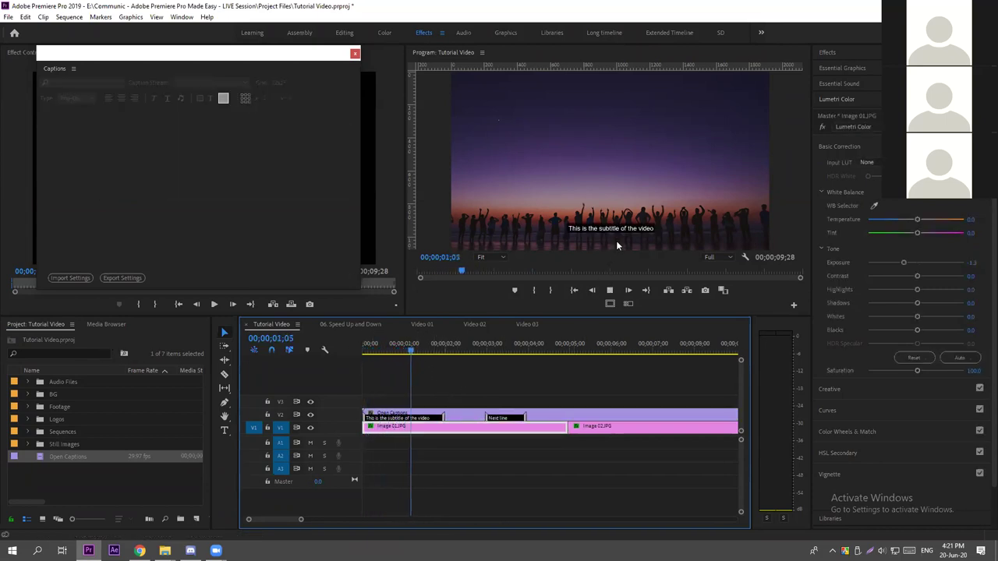
{"action": "key", "text": "space"}
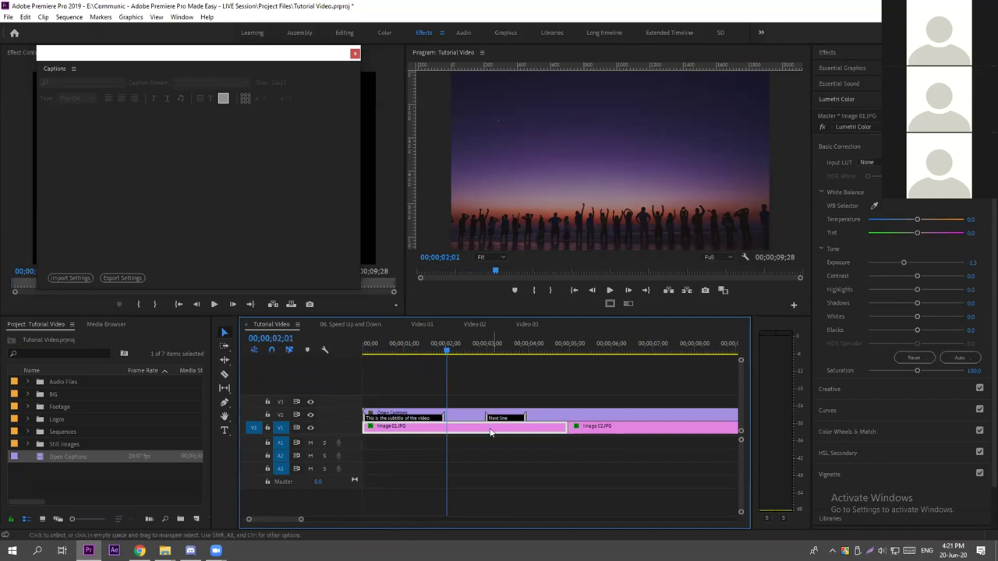
Extend 'Next line' to start at 00;00;02;00, check playback, and move the Captions window aside.
{"action": "left_click_drag", "start_coordinate": [485, 415], "coordinate": [445, 416]}
{"action": "key", "text": "space"}
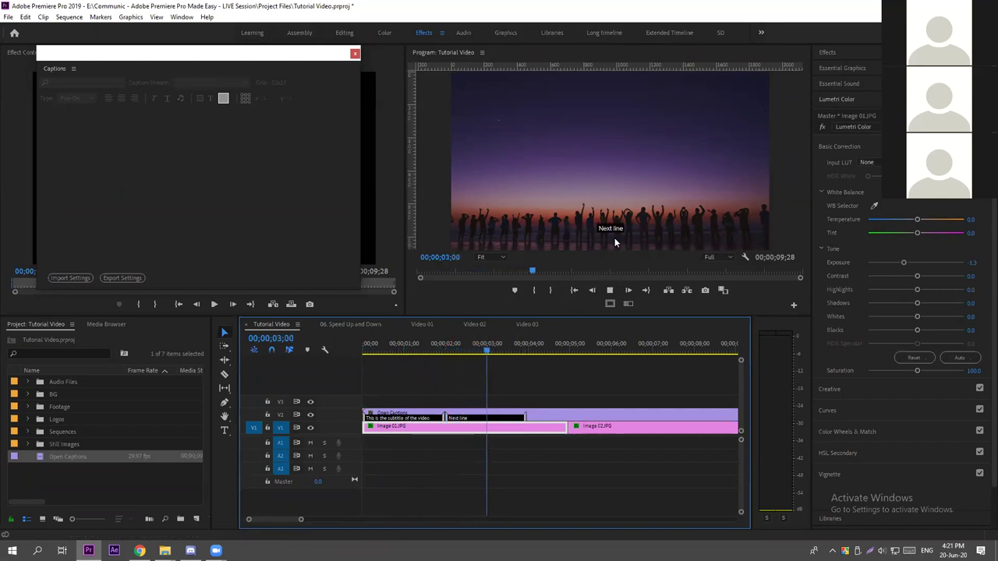
{"action": "key", "text": "space"}
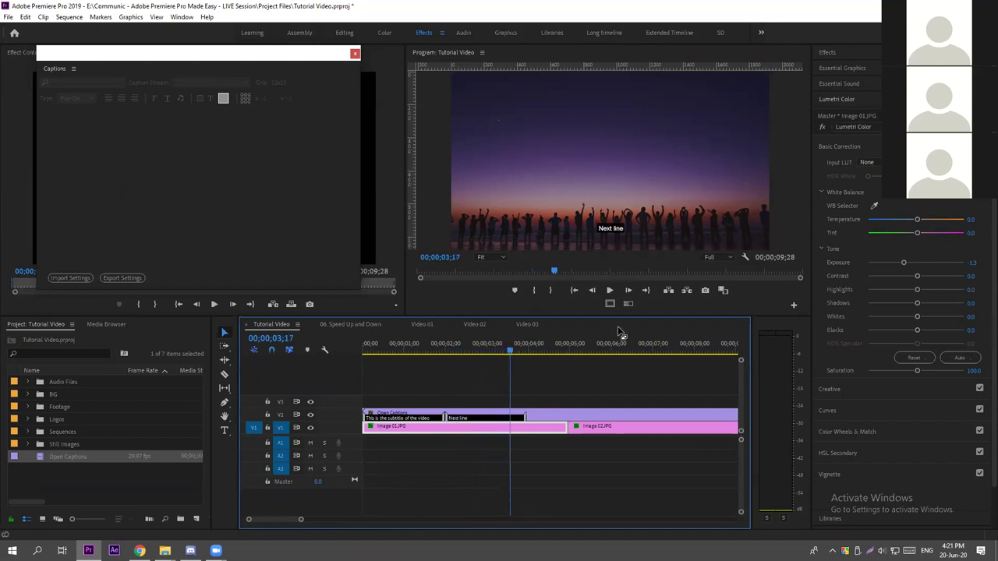
{"action": "scroll", "coordinate": [577, 385], "scroll_direction": "down", "scroll_amount": 5}
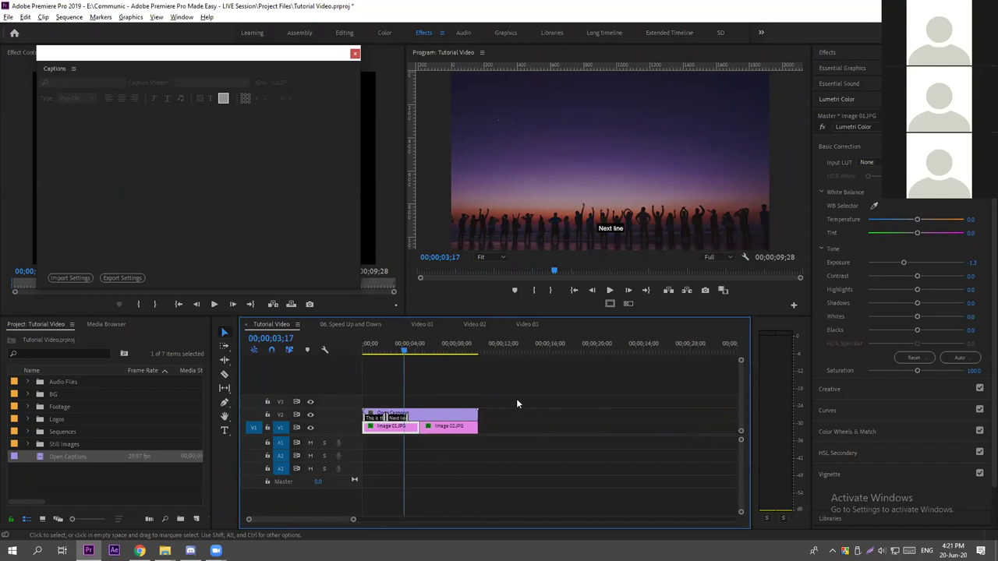
{"action": "left_click", "coordinate": [438, 417]}
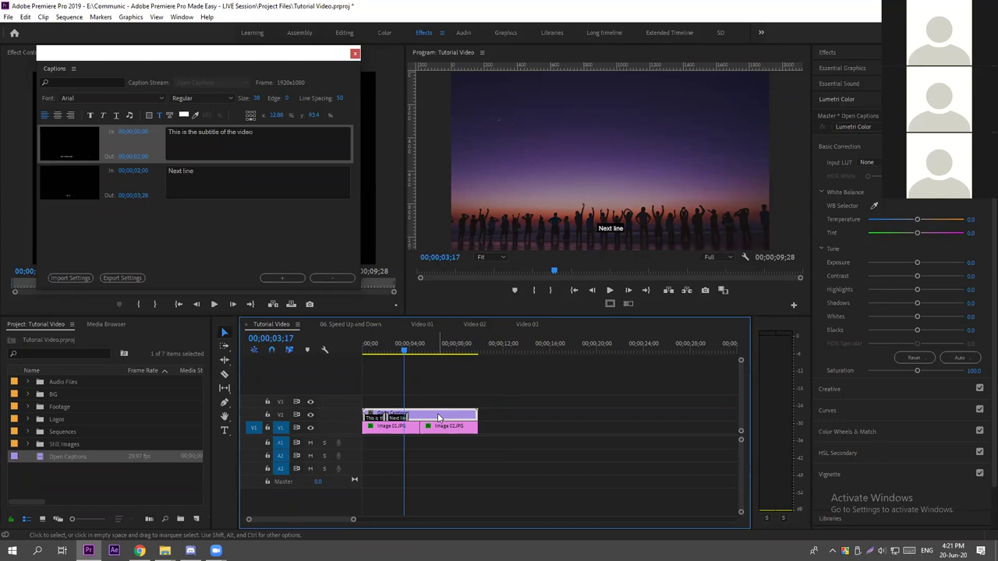
{"action": "left_click", "coordinate": [158, 63]}
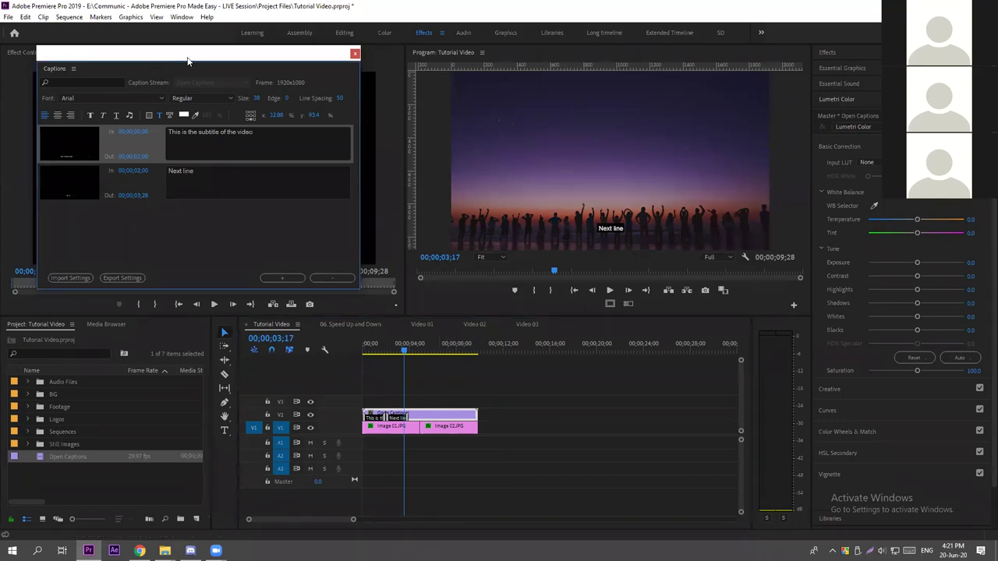
{"action": "left_click_drag", "start_coordinate": [188, 60], "coordinate": [177, 218]}
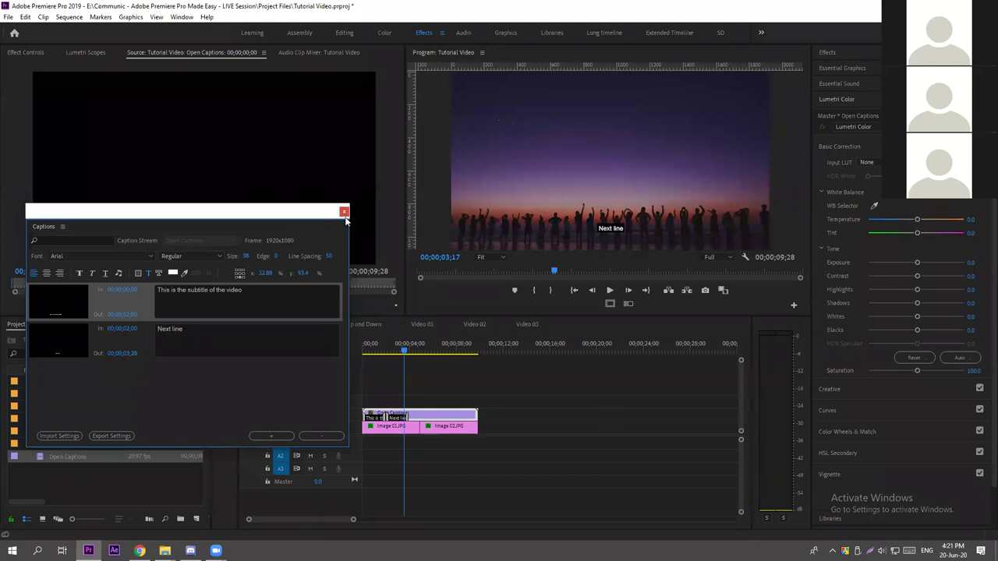
Close the Captions window and delete the Open Captions clip from V2.
{"action": "left_click", "coordinate": [344, 211]}
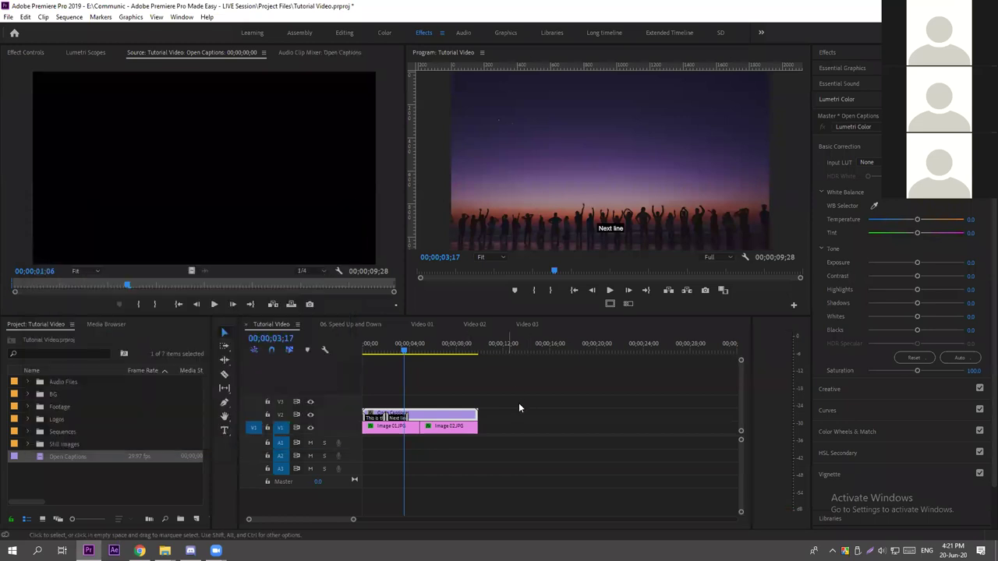
{"action": "left_click_drag", "start_coordinate": [535, 394], "coordinate": [386, 421]}
{"action": "left_click_drag", "start_coordinate": [441, 392], "coordinate": [410, 412]}
{"action": "key", "text": "Delete"}
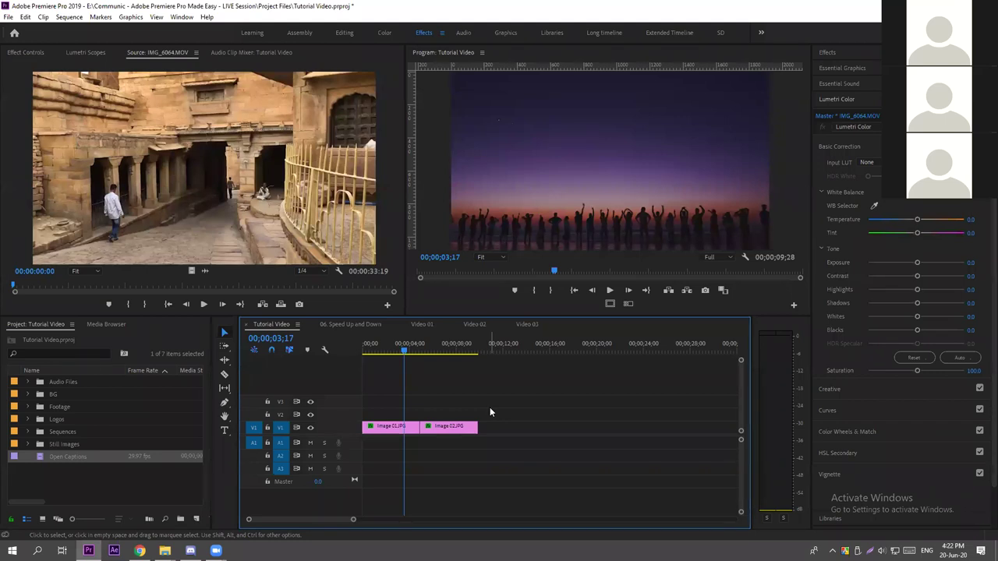
Review the caption-free sunset still in the maximized Program monitor, then restore the layout.
{"action": "left_click", "coordinate": [586, 168]}
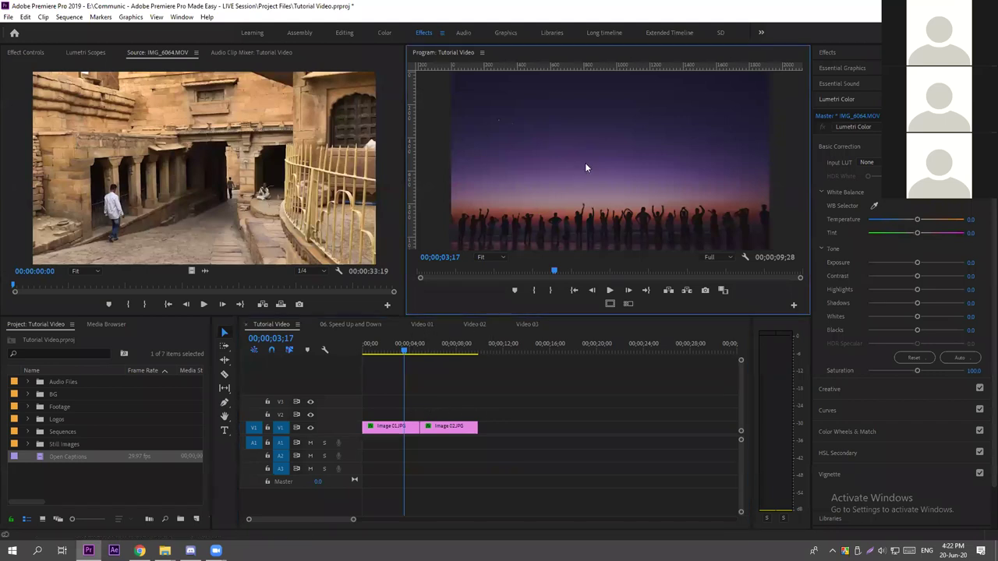
{"action": "key", "text": "grave"}
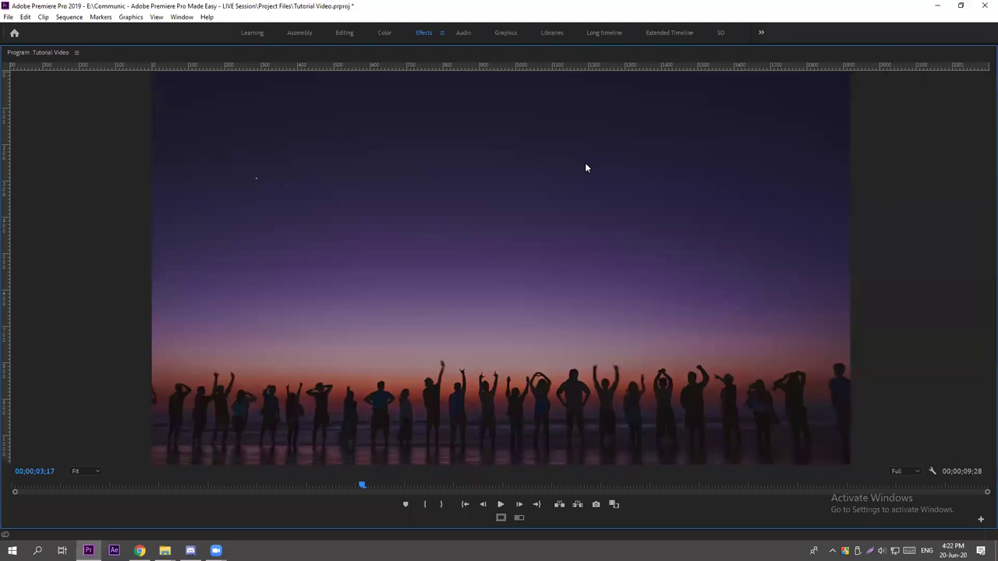
{"action": "key", "text": "grave"}
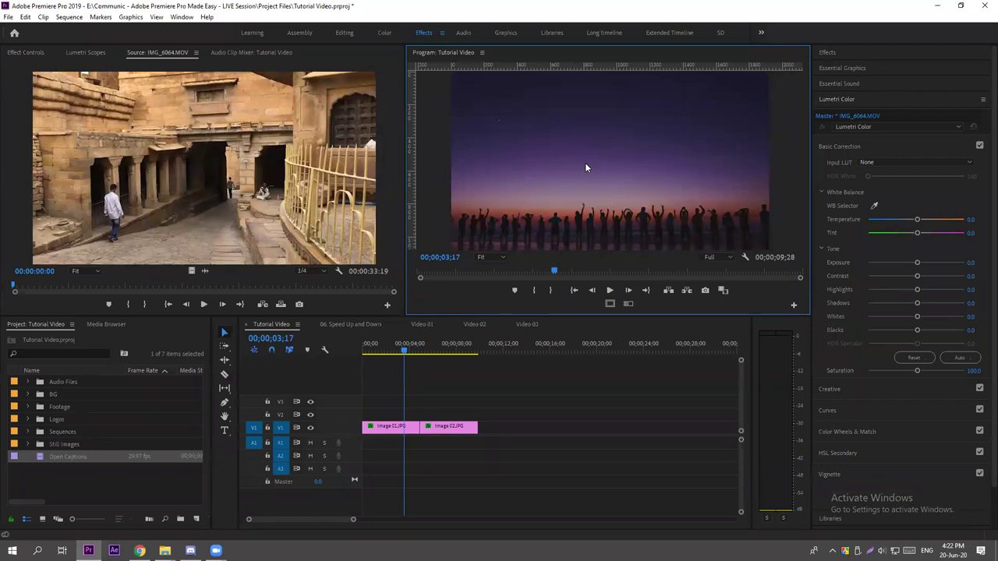
{"action": "key", "text": "grave"}
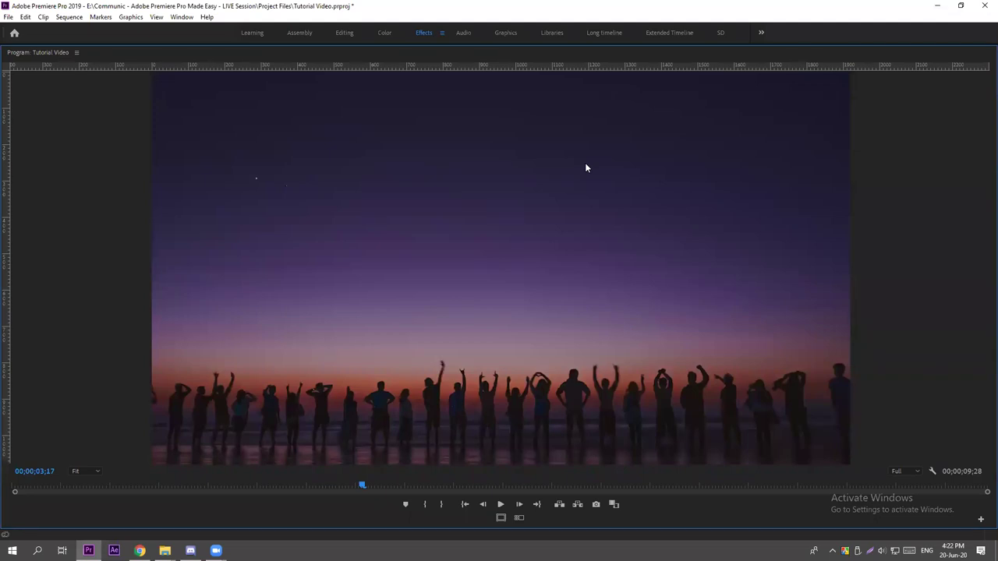
{"action": "key", "text": "grave"}
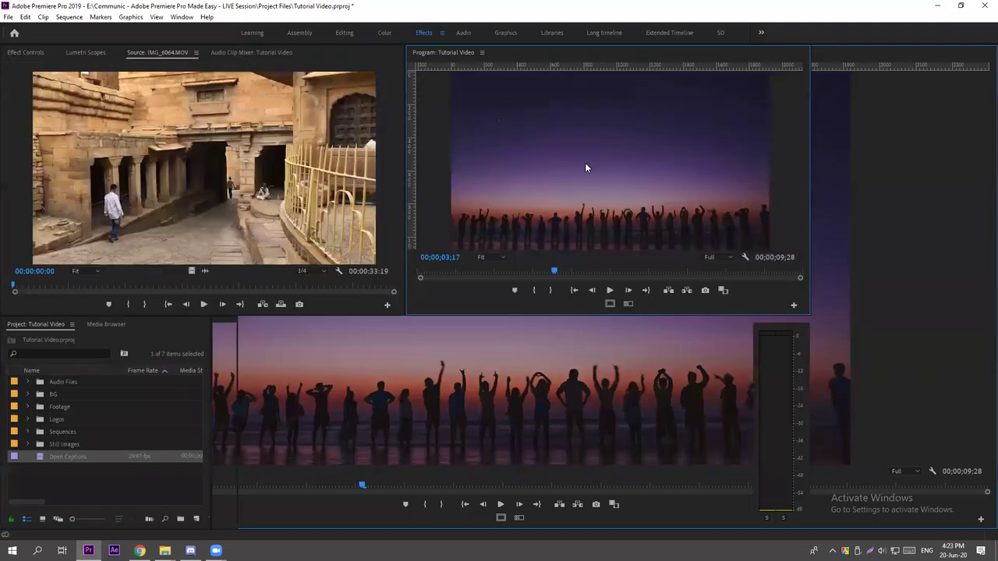
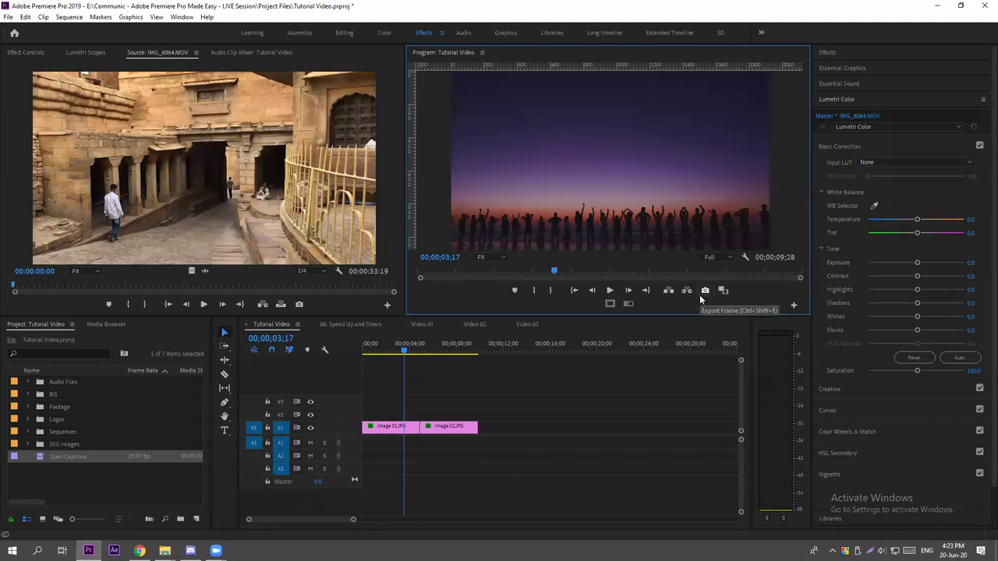
Begin exporting the current program frame as a JPEG still and browse for a destination folder.
{"action": "left_click", "coordinate": [793, 306]}
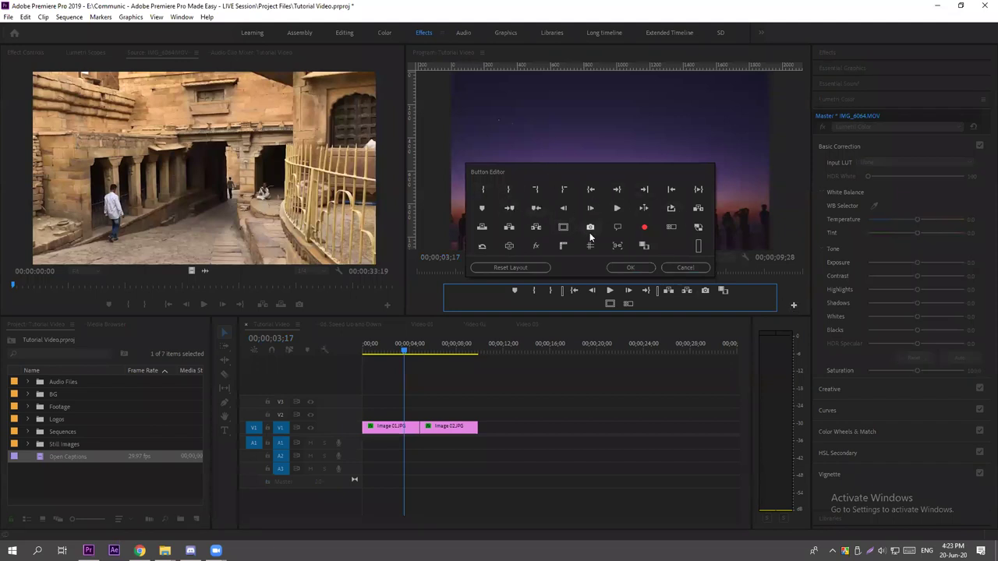
{"action": "left_click", "coordinate": [688, 268]}
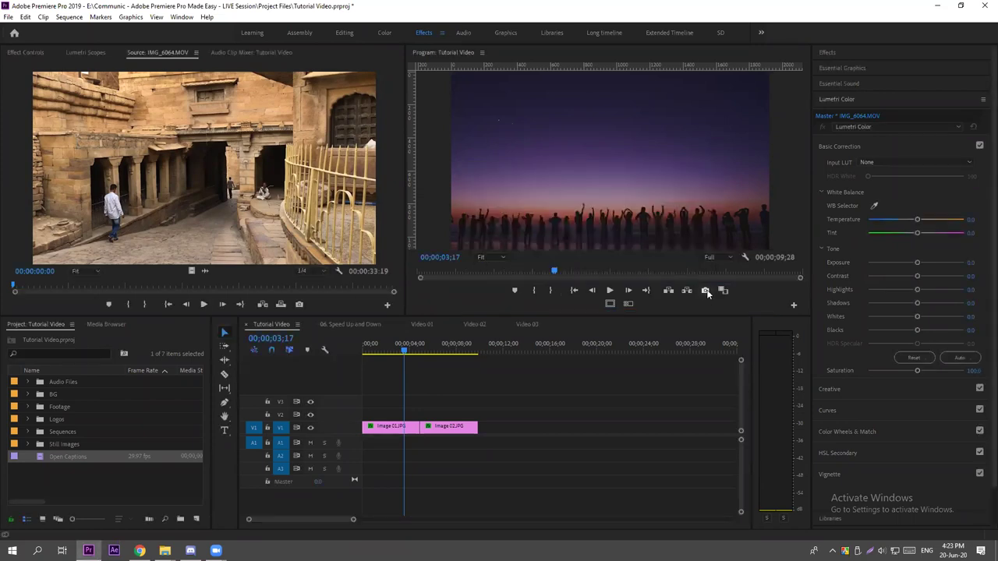
{"action": "left_click", "coordinate": [706, 290]}
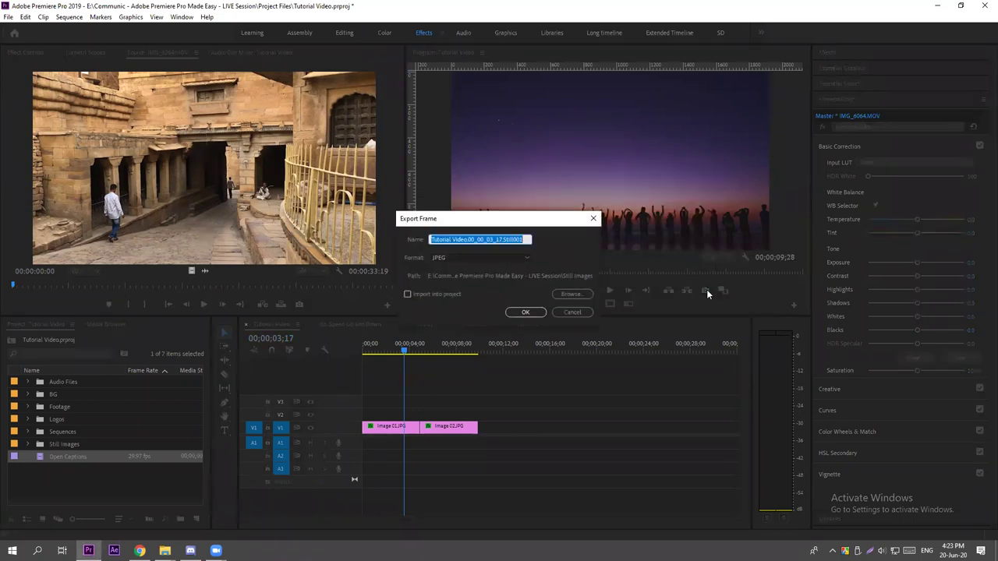
{"action": "left_click_drag", "start_coordinate": [522, 227], "coordinate": [609, 293]}
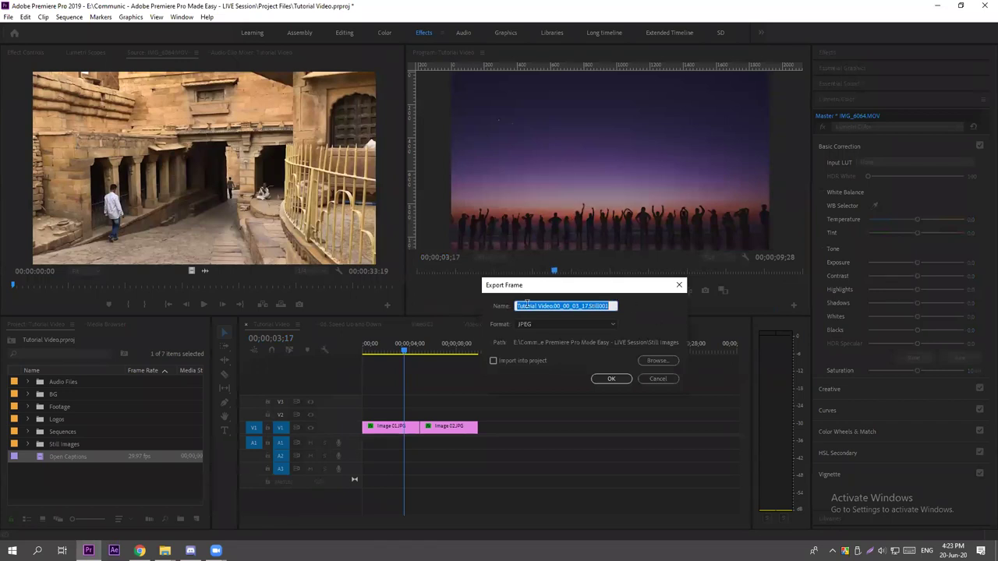
{"action": "left_click", "coordinate": [554, 306]}
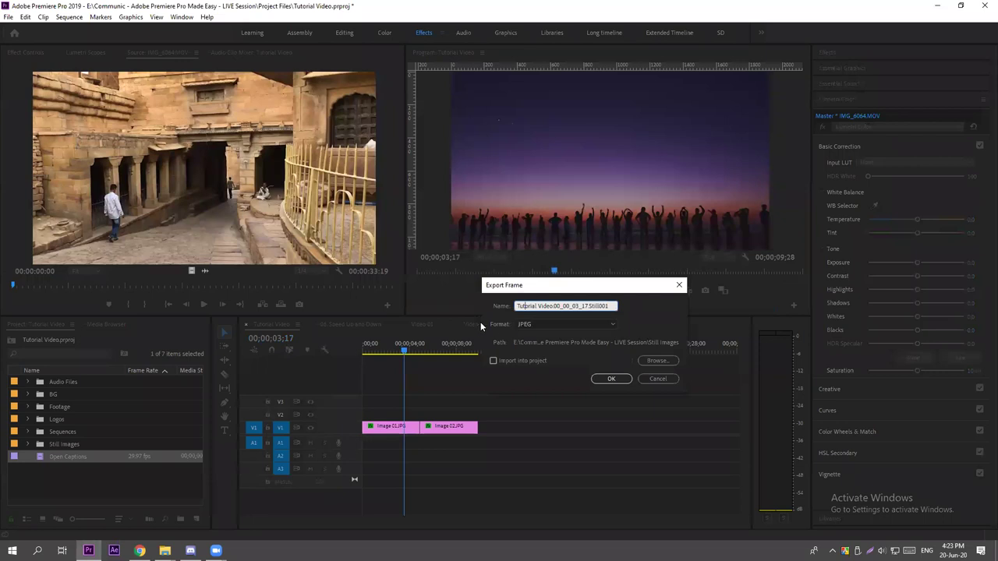
{"action": "left_click", "coordinate": [541, 322]}
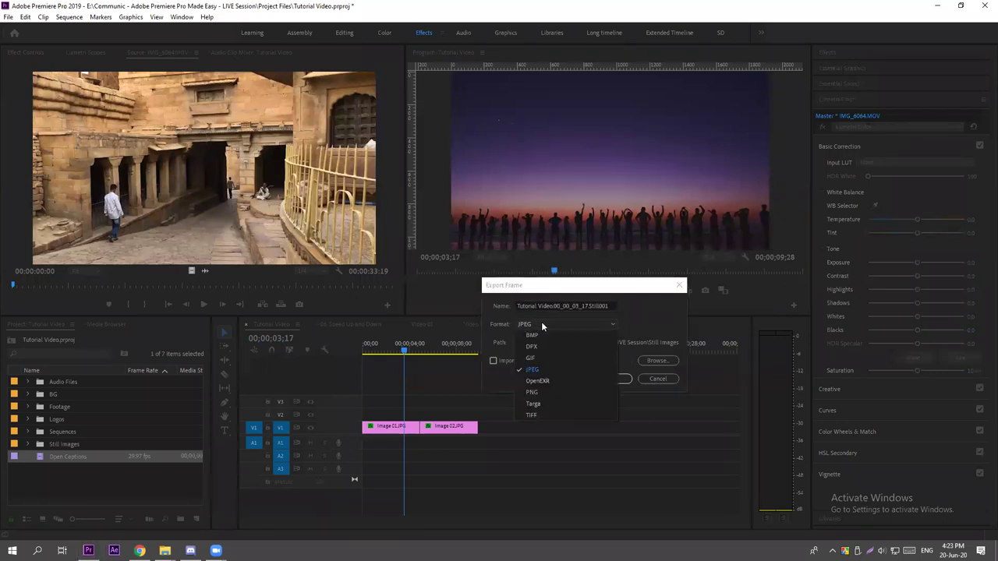
{"action": "left_click", "coordinate": [538, 369]}
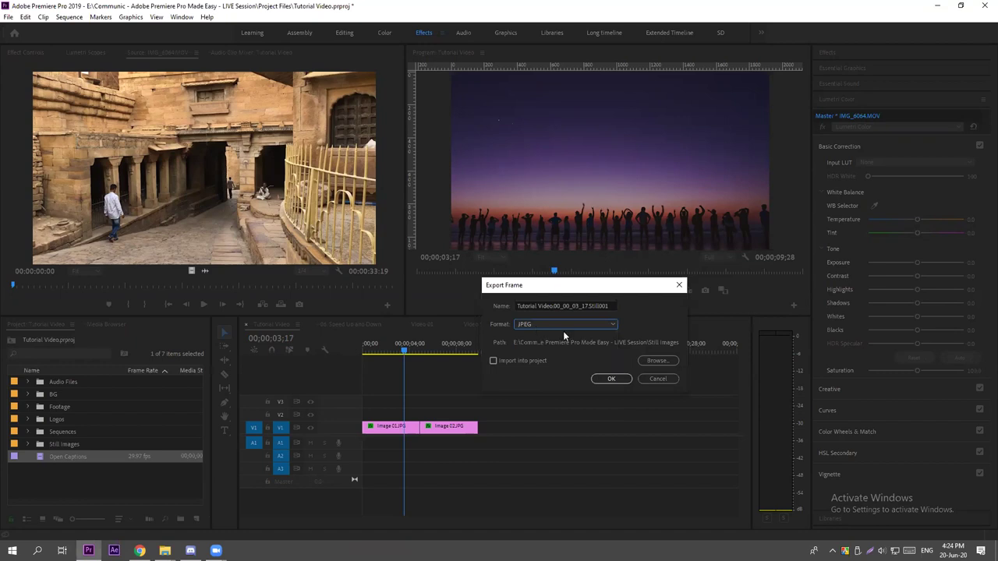
{"action": "left_click", "coordinate": [659, 360]}
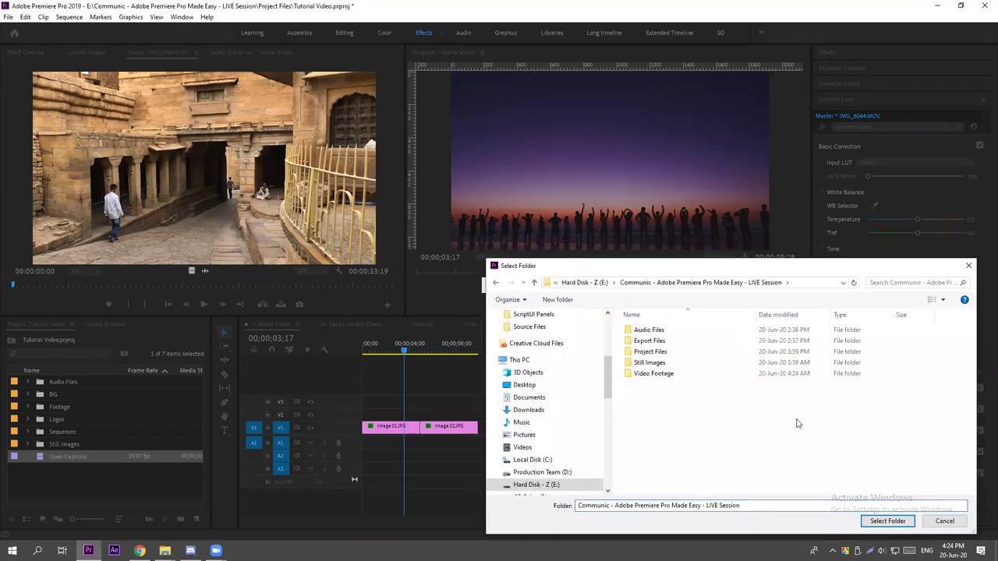
Create a Screenshots folder, make it the destination, and export the JPEG still there.
{"action": "key", "text": "ctrl+shift+n"}
{"action": "type", "text": "Scre"}
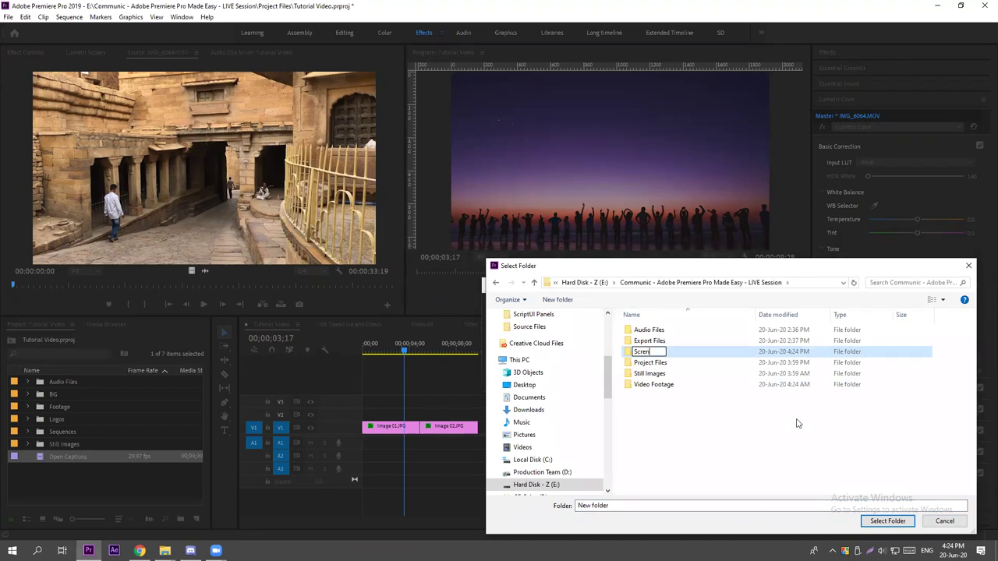
{"action": "type", "text": "enshots"}
{"action": "key", "text": "Return"}
{"action": "double_click", "coordinate": [669, 367]}
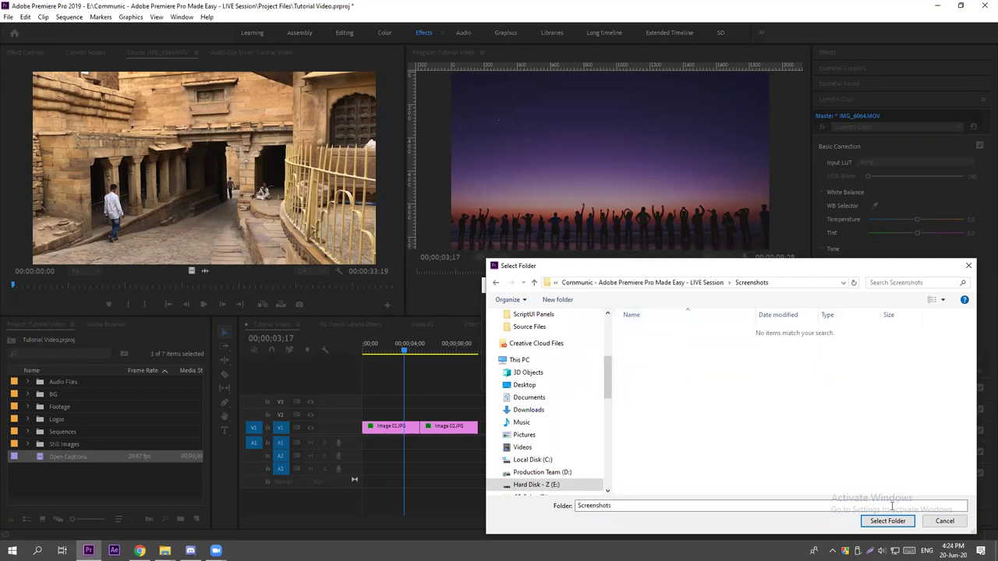
{"action": "left_click", "coordinate": [887, 521]}
{"action": "left_click", "coordinate": [612, 379]}
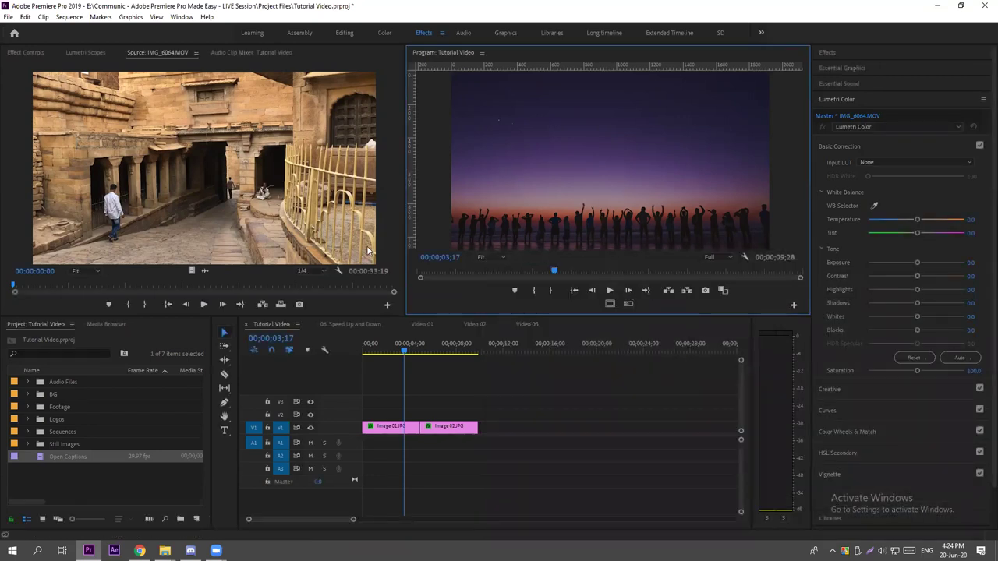
{"action": "mouse_move", "coordinate": [165, 551]}
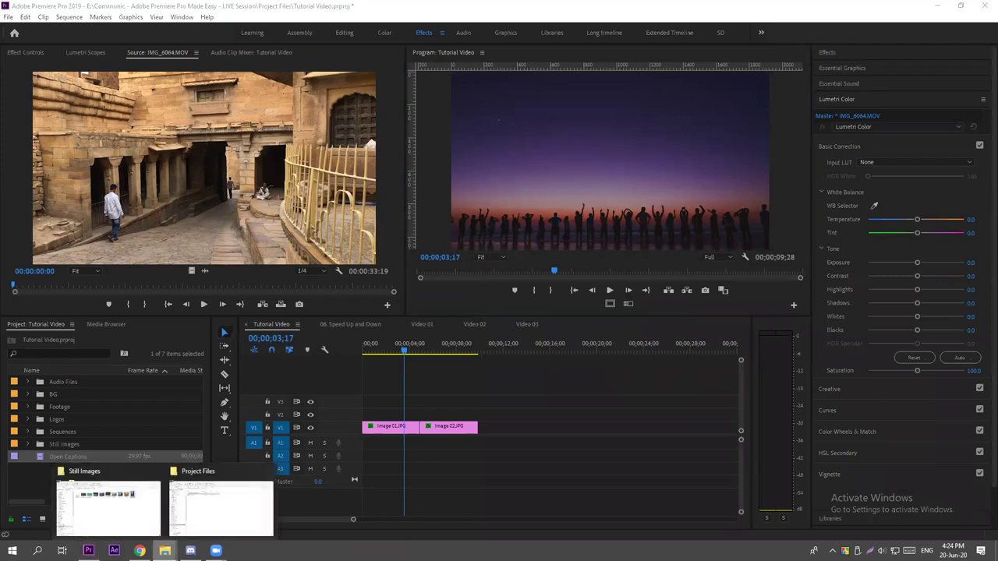
{"action": "left_click", "coordinate": [222, 499]}
{"action": "left_click", "coordinate": [245, 83]}
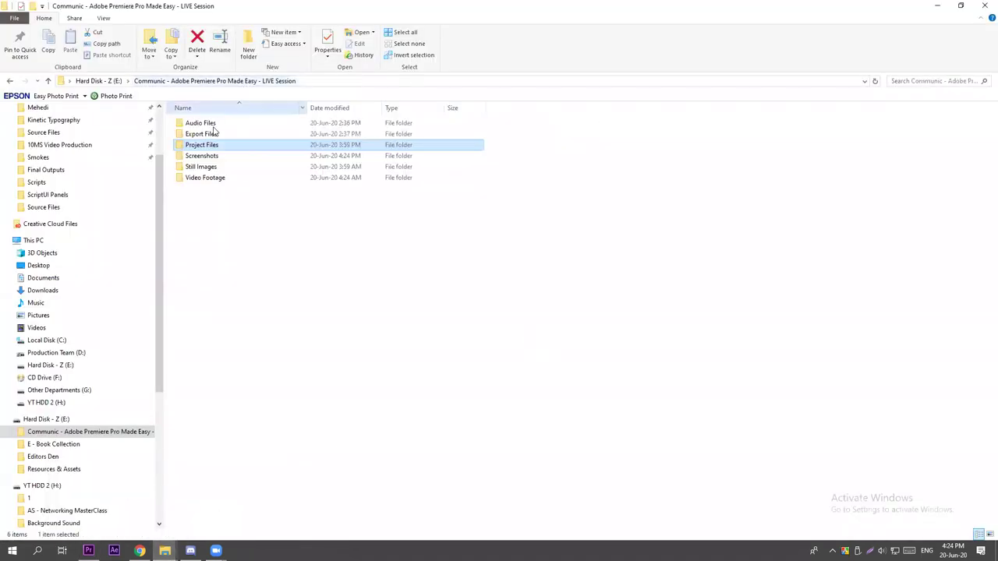
{"action": "left_click", "coordinate": [209, 157]}
{"action": "double_click", "coordinate": [209, 158]}
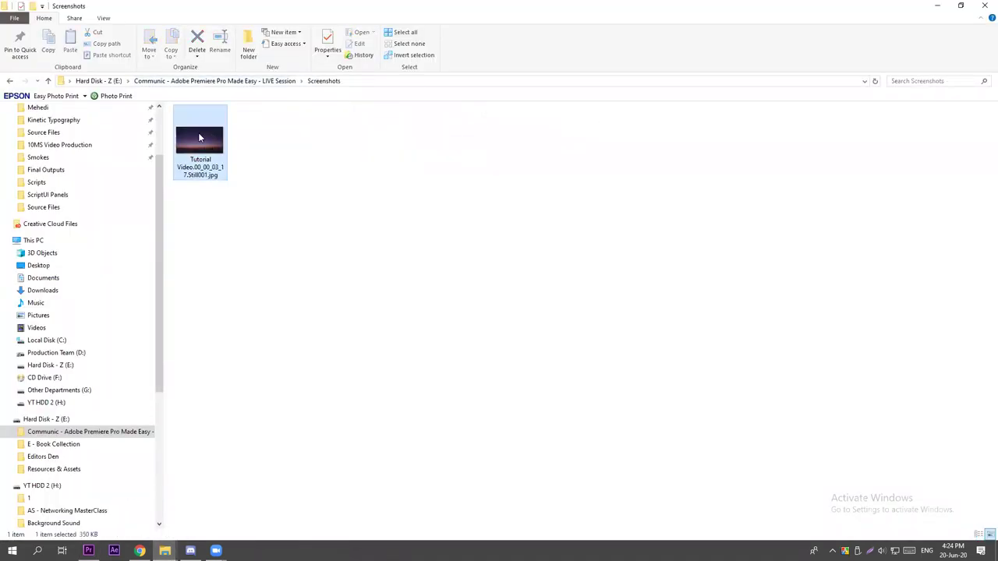
{"action": "left_click", "coordinate": [198, 132]}
{"action": "double_click", "coordinate": [224, 142]}
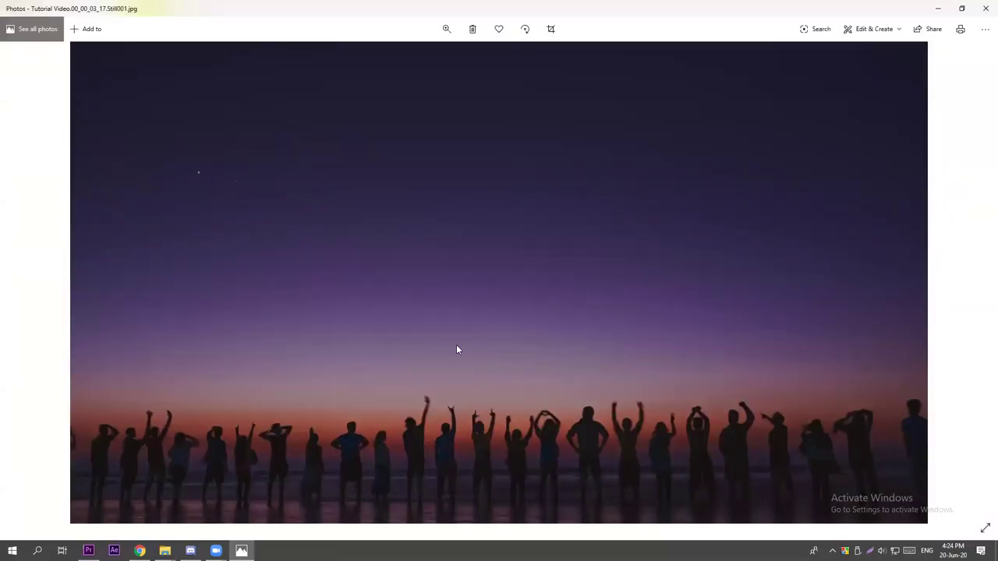
{"action": "left_click", "coordinate": [984, 8]}
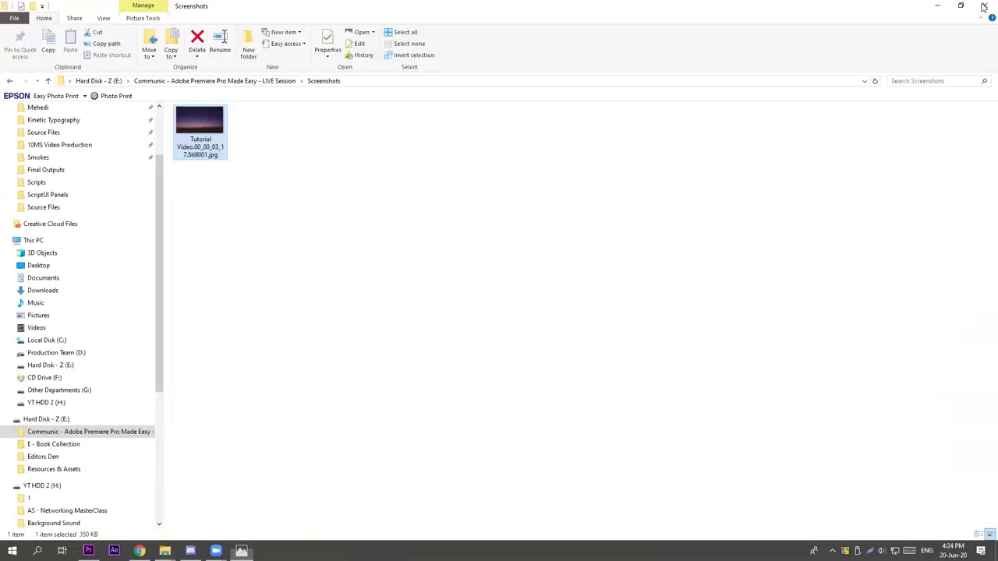
{"action": "left_click", "coordinate": [9, 82]}
{"action": "left_click", "coordinate": [88, 551]}
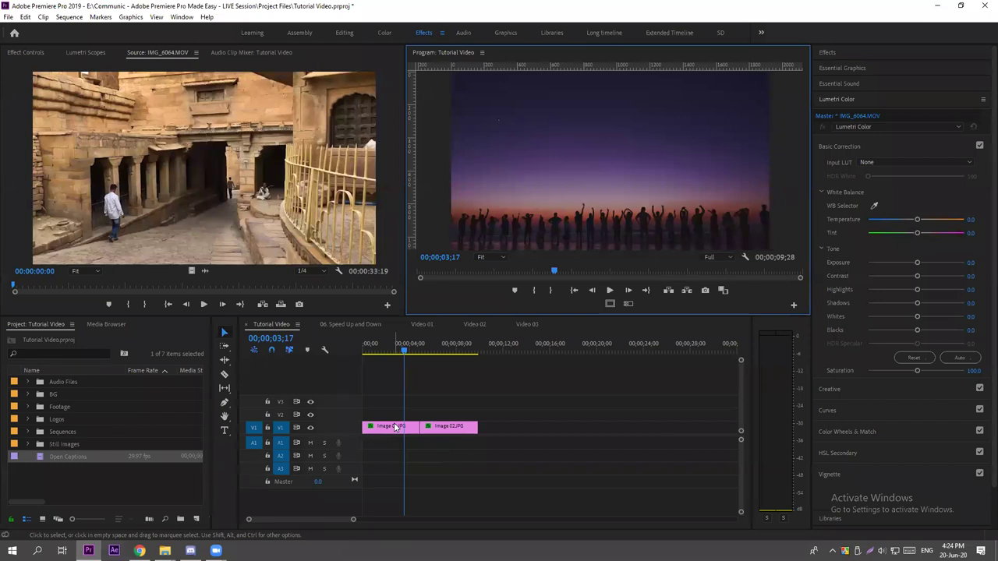
Delete both image clips from the Tutorial Video timeline and remove the Open Captions project item.
{"action": "left_click_drag", "start_coordinate": [482, 396], "coordinate": [394, 456]}
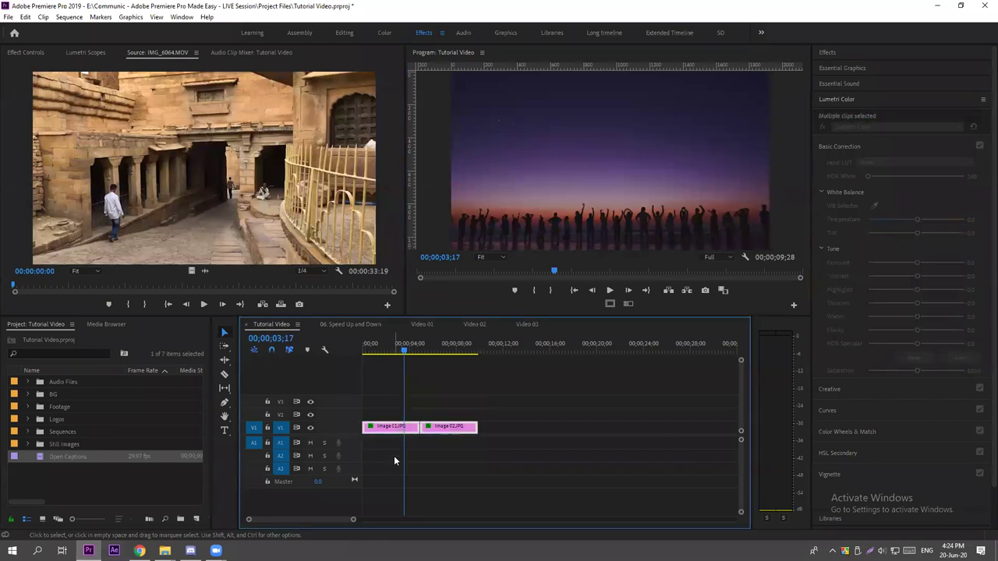
{"action": "key", "text": "Delete"}
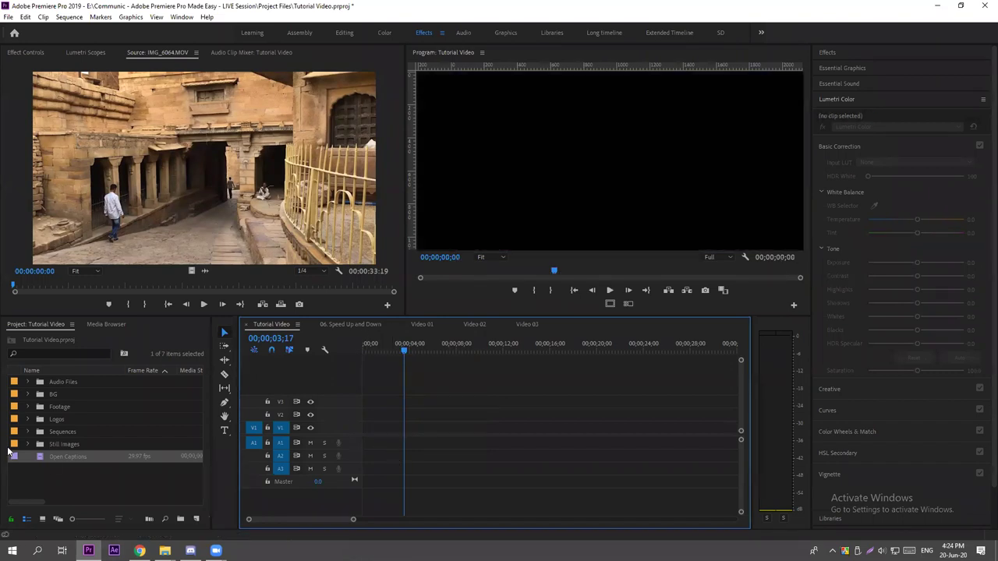
{"action": "left_click", "coordinate": [64, 457]}
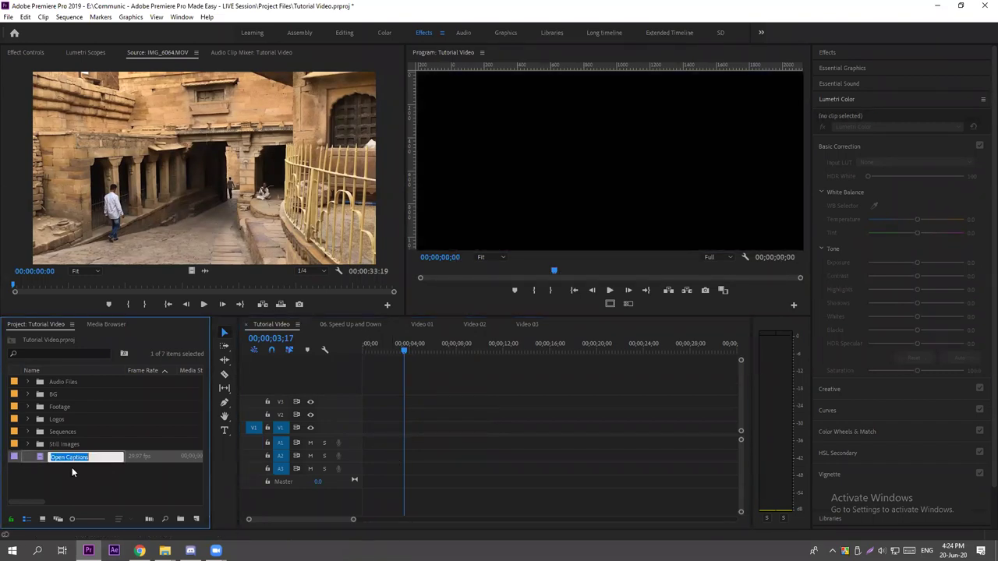
{"action": "key", "text": "Escape"}
{"action": "key", "text": "Delete"}
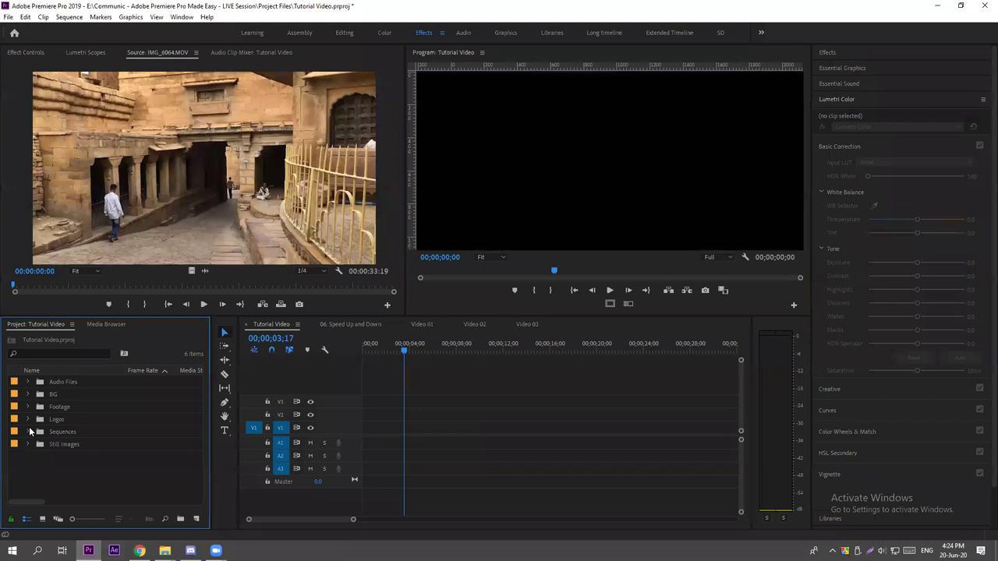
Open the 03. Creating Custom BGs sequence from the Sequences folder.
{"action": "left_click", "coordinate": [28, 432]}
{"action": "scroll", "coordinate": [68, 470], "scroll_direction": "down", "scroll_amount": 1}
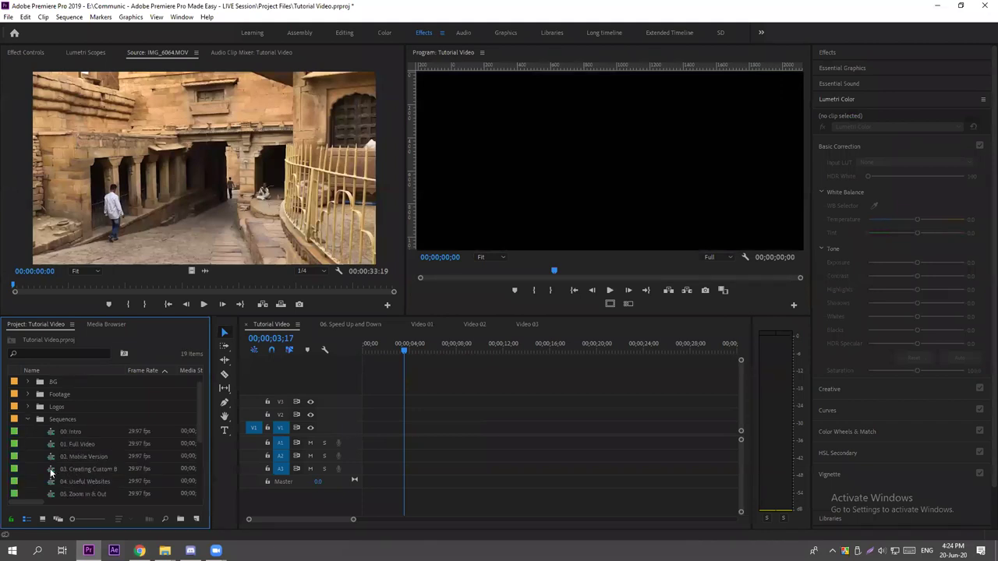
{"action": "double_click", "coordinate": [51, 471]}
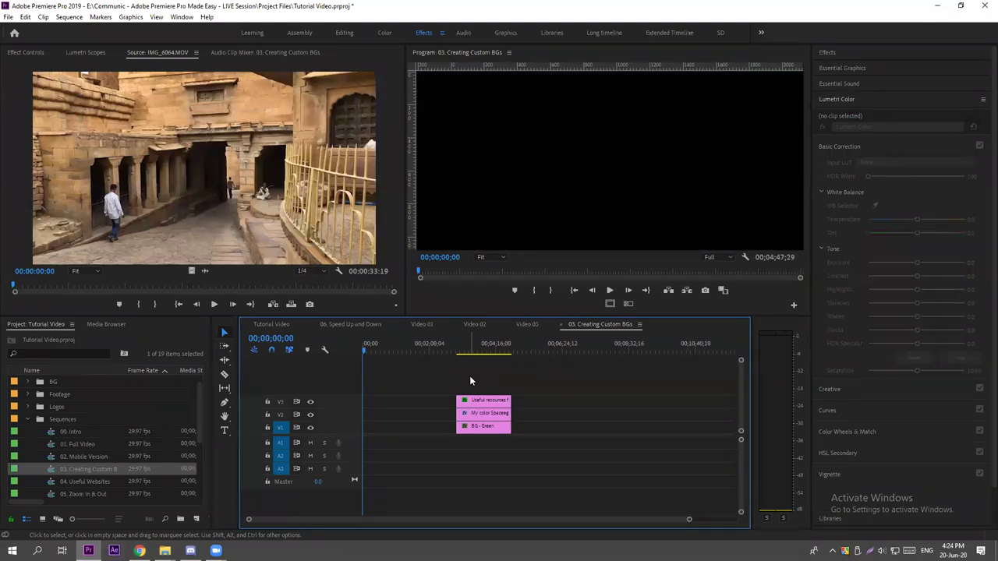
{"action": "left_click", "coordinate": [28, 419]}
{"action": "mouse_move", "coordinate": [165, 551]}
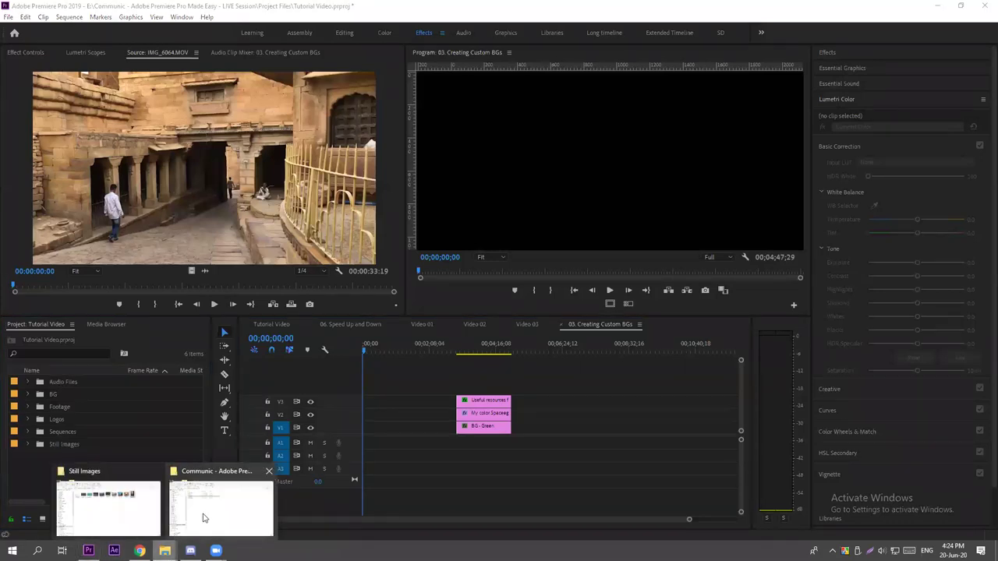
{"action": "left_click", "coordinate": [112, 501]}
{"action": "left_click", "coordinate": [320, 152]}
{"action": "double_click", "coordinate": [273, 150]}
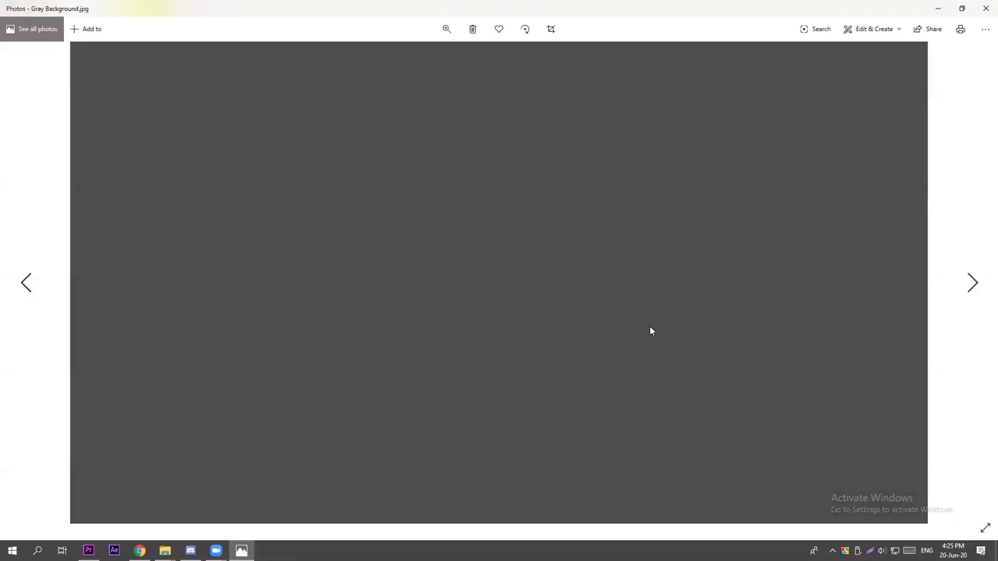
{"action": "key", "text": "Right"}
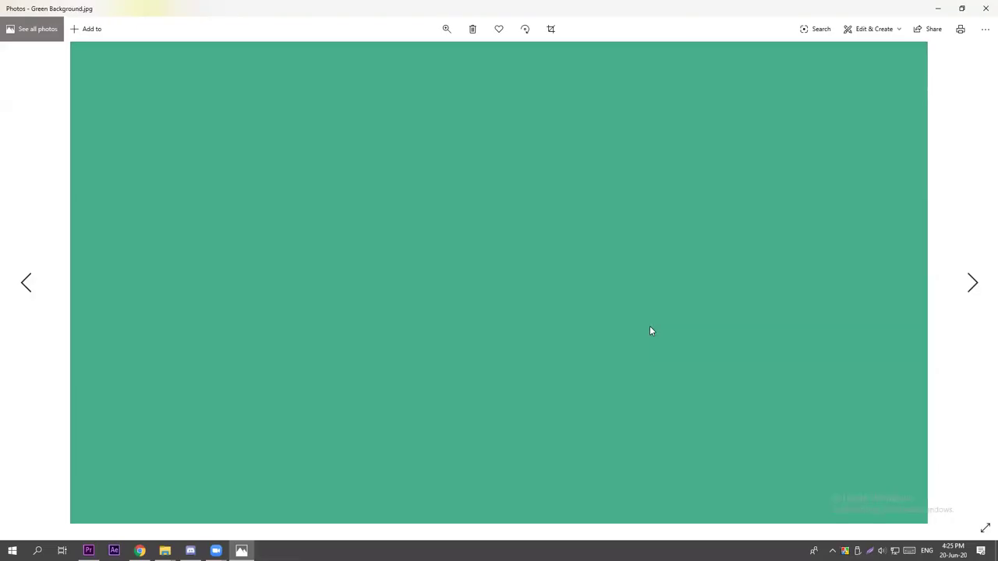
{"action": "key", "text": "Left"}
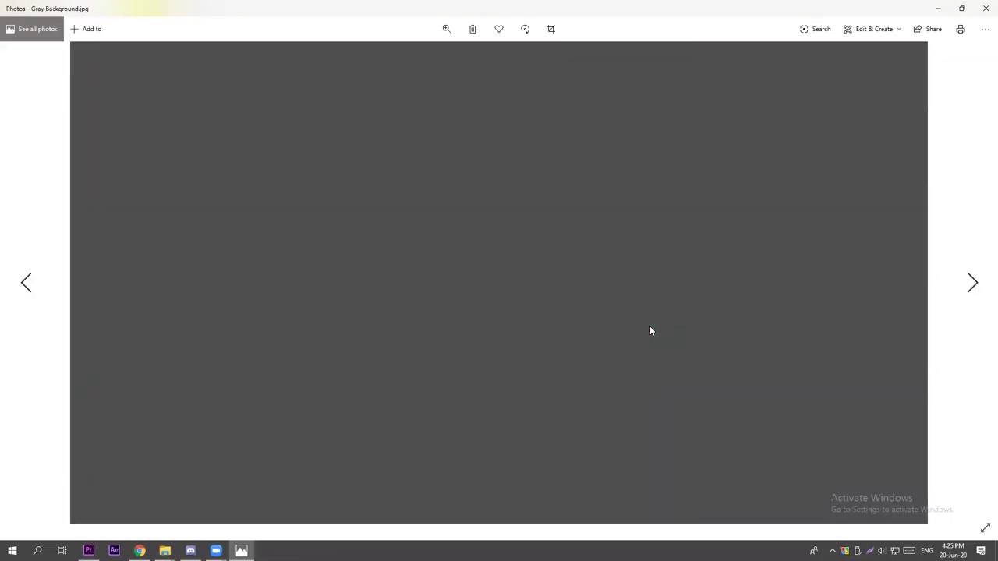
{"action": "key", "text": "Right"}
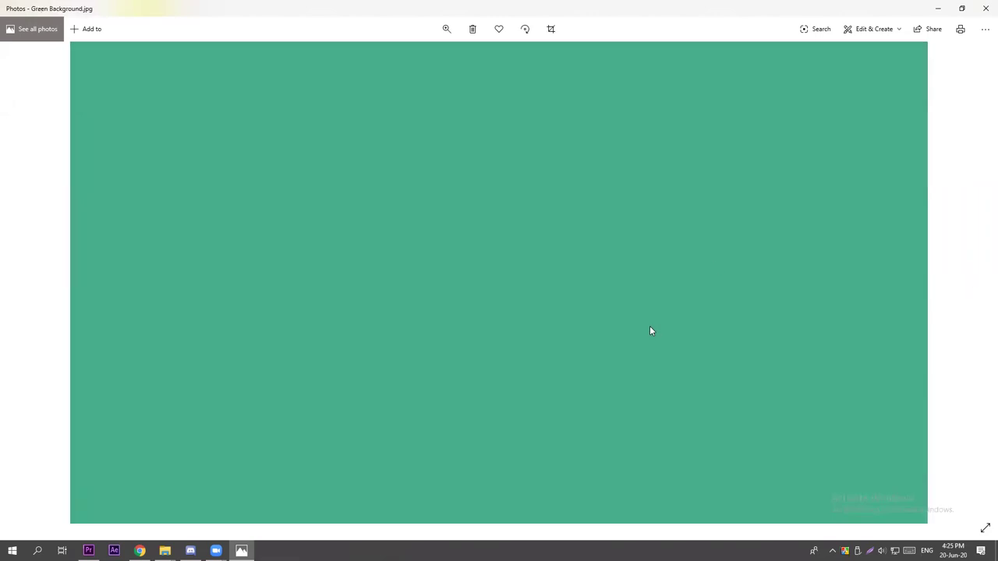
{"action": "left_click", "coordinate": [985, 8]}
{"action": "key", "text": "alt+Tab"}
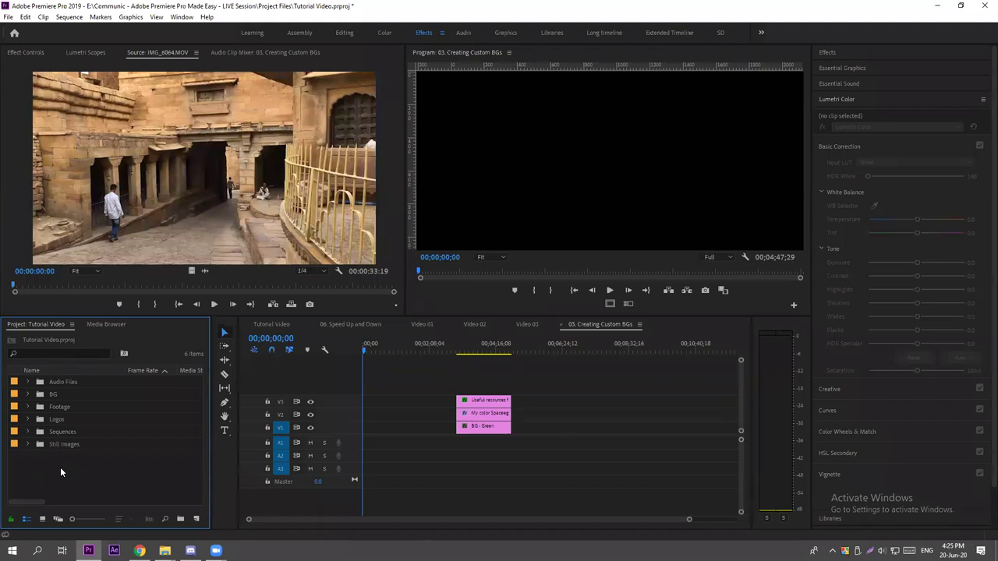
Create a new 1920x1080 color matte with the blue colour 205CC0.
{"action": "right_click", "coordinate": [85, 467]}
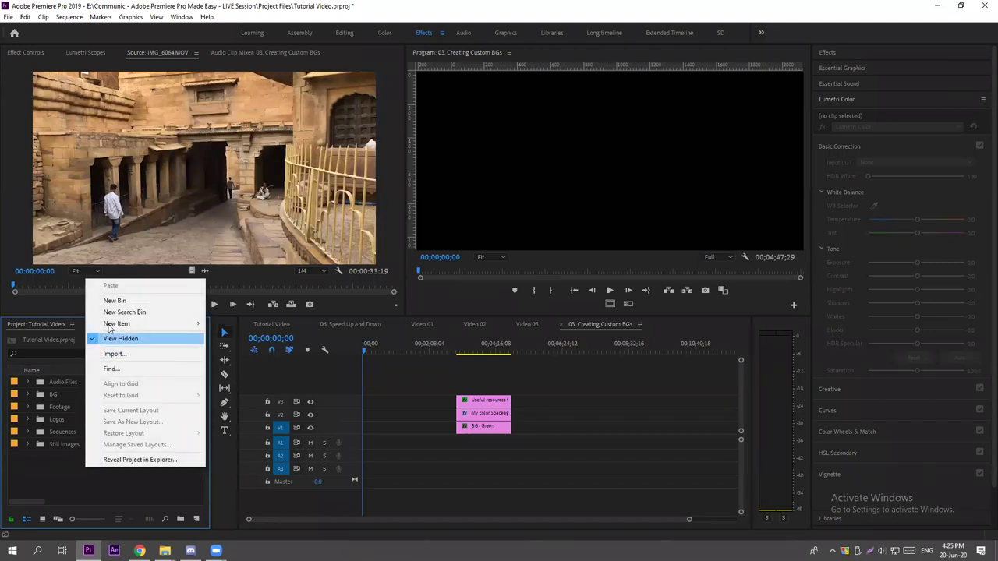
{"action": "mouse_move", "coordinate": [151, 326]}
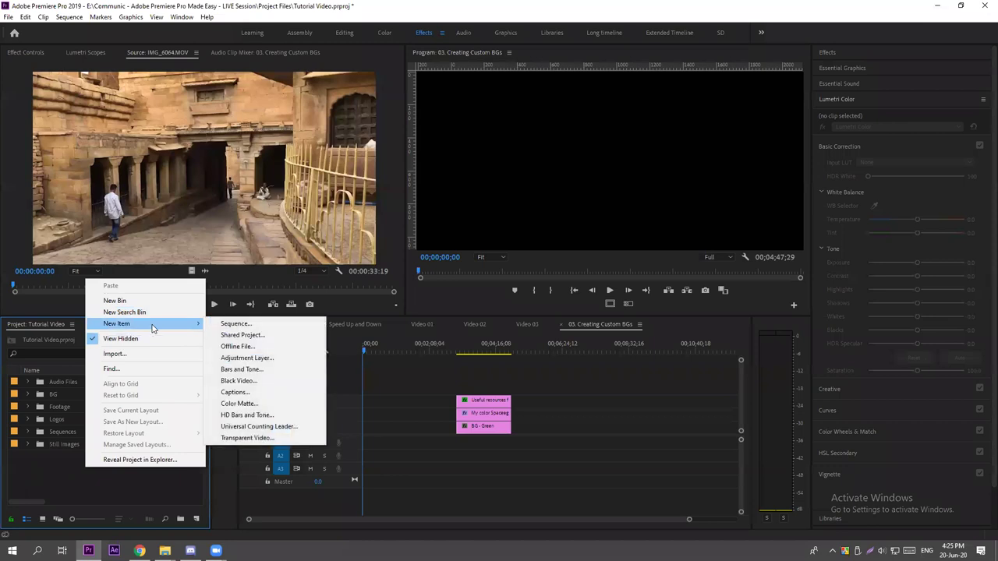
{"action": "left_click", "coordinate": [253, 408]}
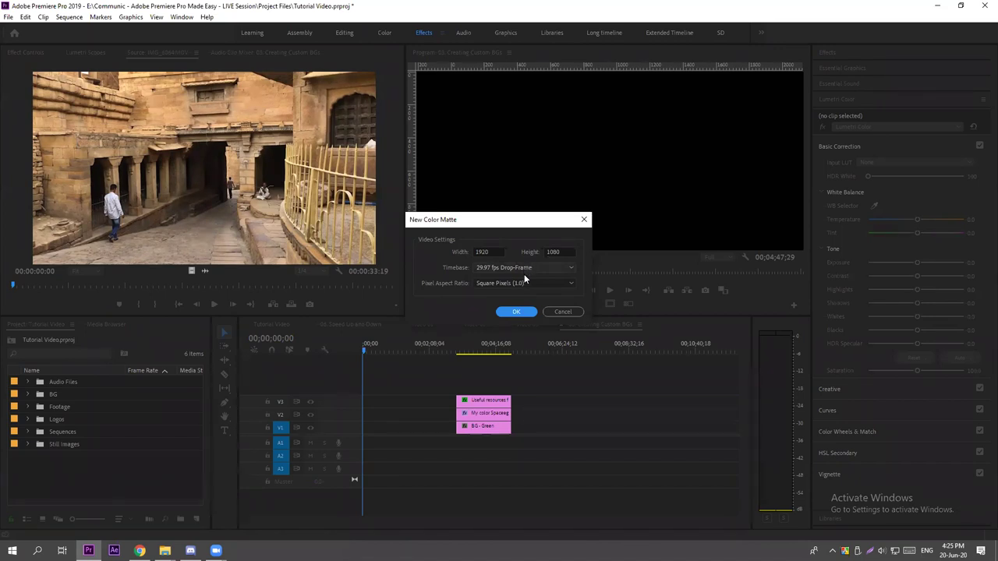
{"action": "left_click", "coordinate": [518, 311]}
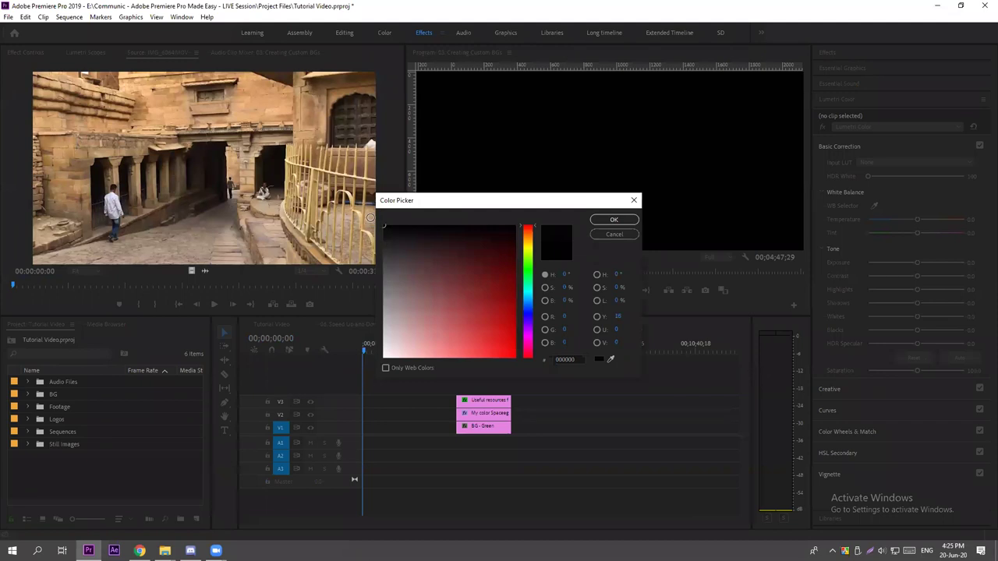
{"action": "left_click", "coordinate": [534, 306]}
{"action": "left_click", "coordinate": [457, 353]}
{"action": "left_click_drag", "start_coordinate": [457, 353], "coordinate": [494, 325]}
{"action": "left_click", "coordinate": [605, 222]}
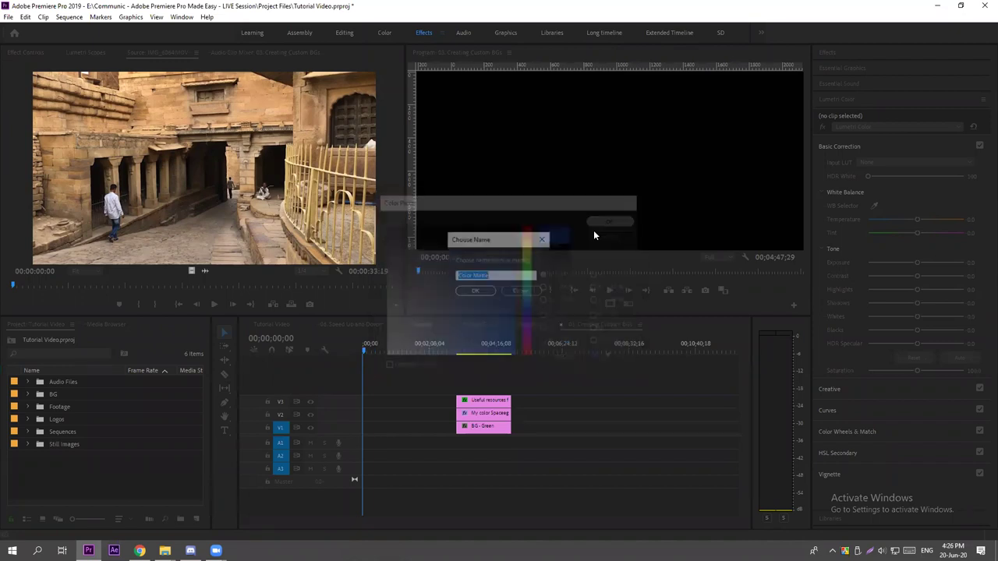
Name the new color matte 'Blue Background'.
{"action": "double_click", "coordinate": [494, 272]}
{"action": "key", "text": "ctrl+a"}
{"action": "key", "text": "BackSpace"}
{"action": "type", "text": "Blue Backg"}
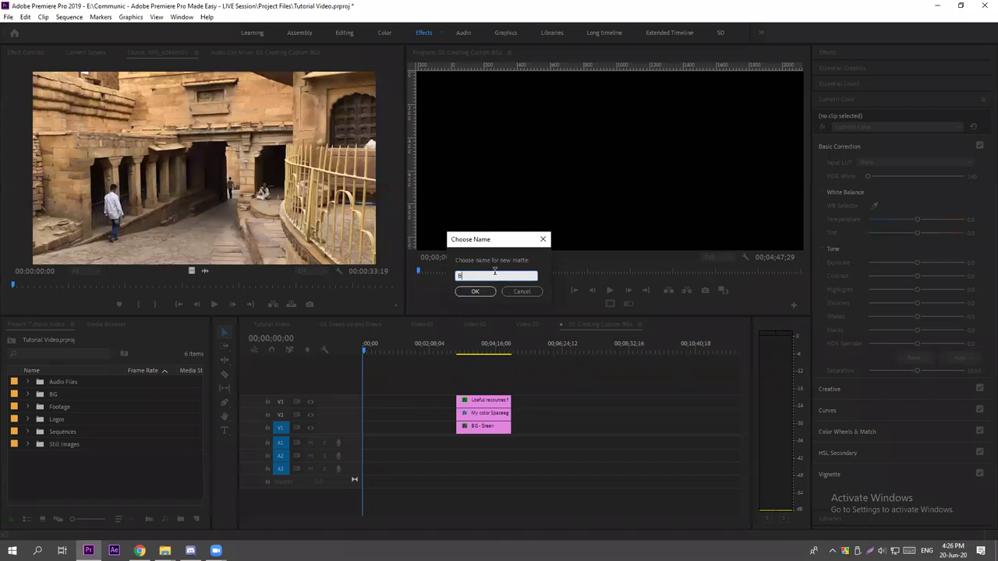
{"action": "type", "text": "round"}
{"action": "key", "text": "Return"}
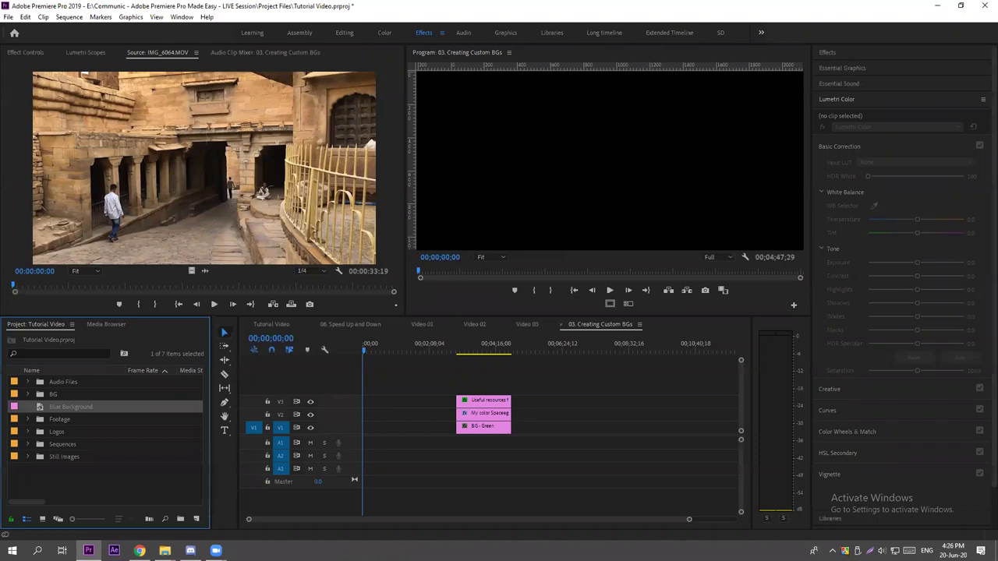
Place the Blue Background matte at the start of V1 and preview it maximized.
{"action": "left_click", "coordinate": [37, 407], "text": "ctrl"}
{"action": "left_click_drag", "start_coordinate": [38, 406], "coordinate": [367, 427]}
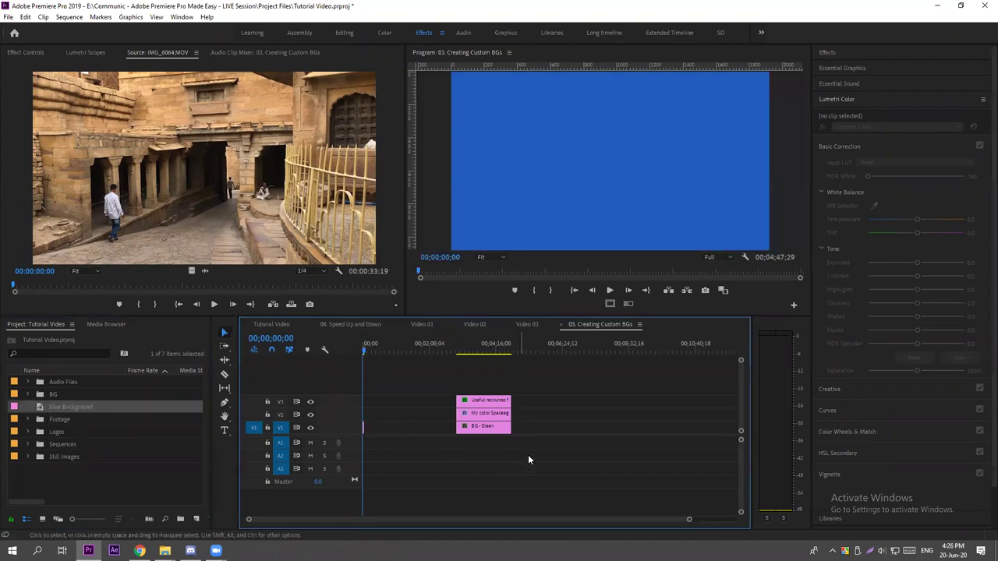
{"action": "key", "text": "grave"}
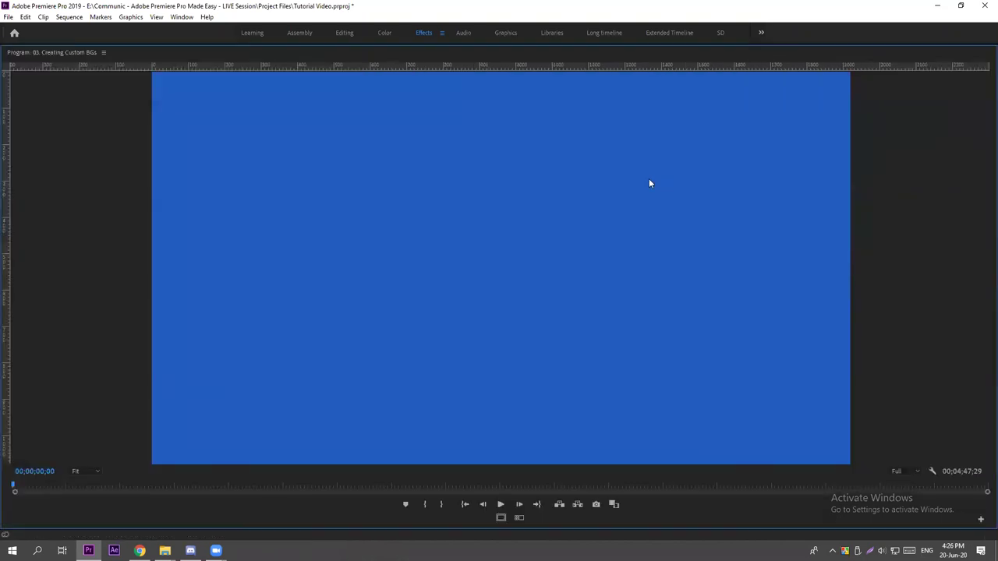
{"action": "key", "text": "grave"}
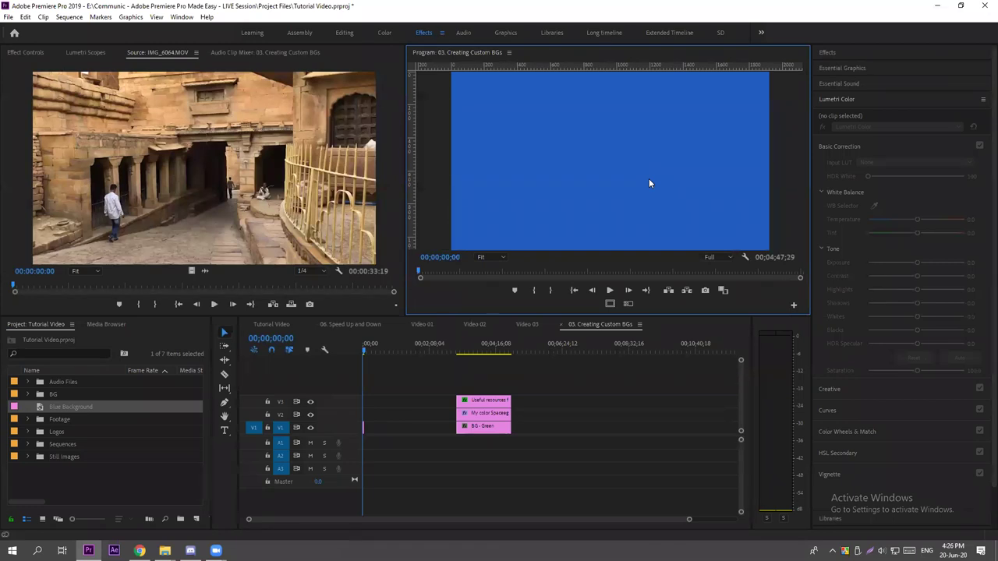
{"action": "key", "text": "grave"}
{"action": "left_click", "coordinate": [648, 179]}
{"action": "key", "text": "grave"}
{"action": "key", "text": "grave"}
{"action": "key", "text": "grave"}
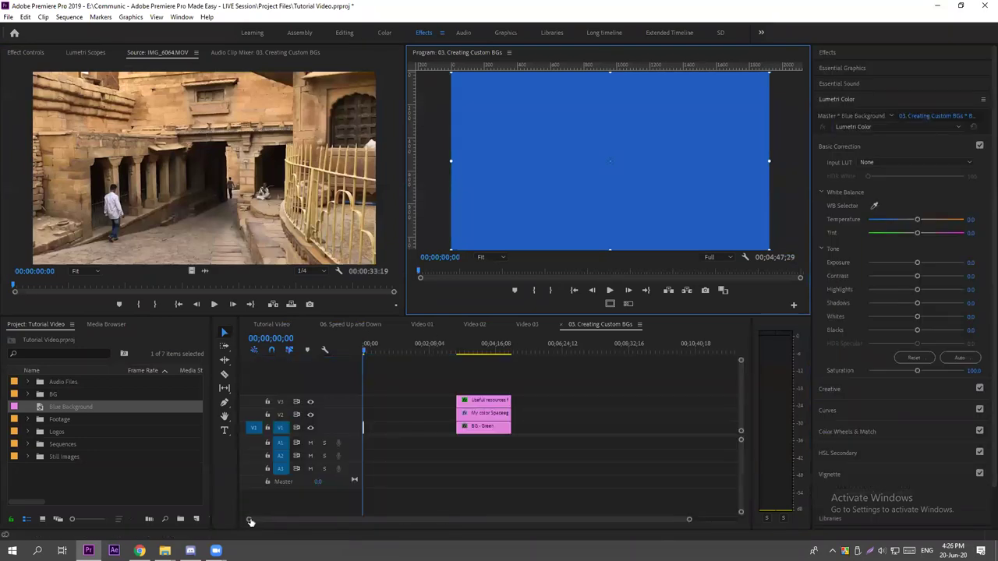
Toggle the Program and Project panels maximized to check the blue frame and project columns.
{"action": "scroll", "coordinate": [358, 518], "scroll_direction": "down", "scroll_amount": 3}
{"action": "left_click", "coordinate": [527, 178]}
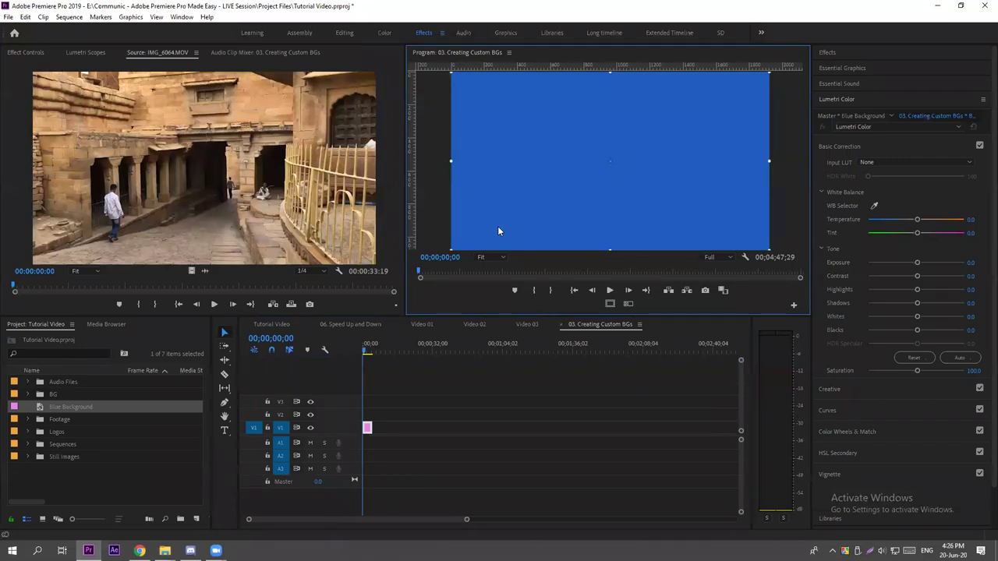
{"action": "key", "text": "grave"}
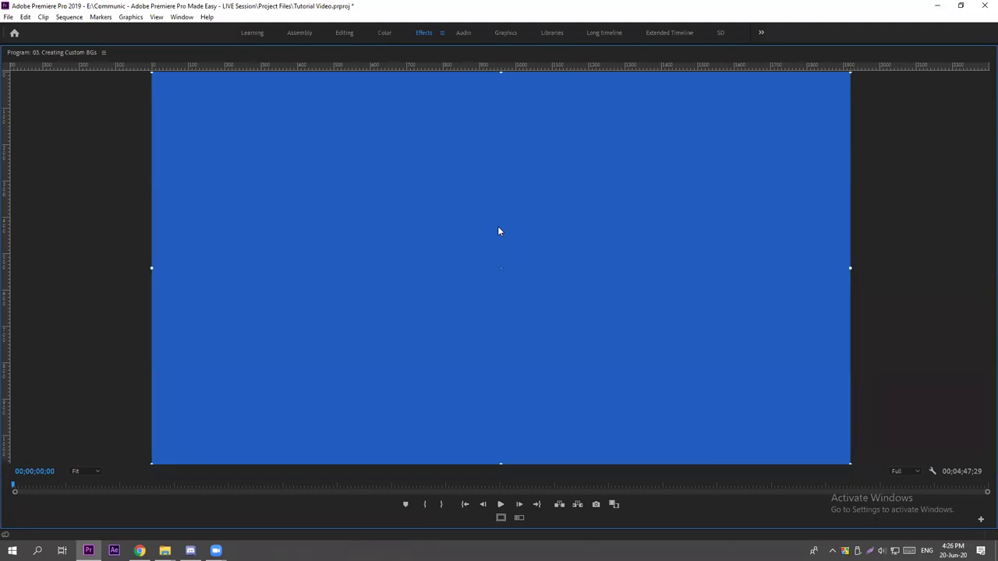
{"action": "key", "text": "grave"}
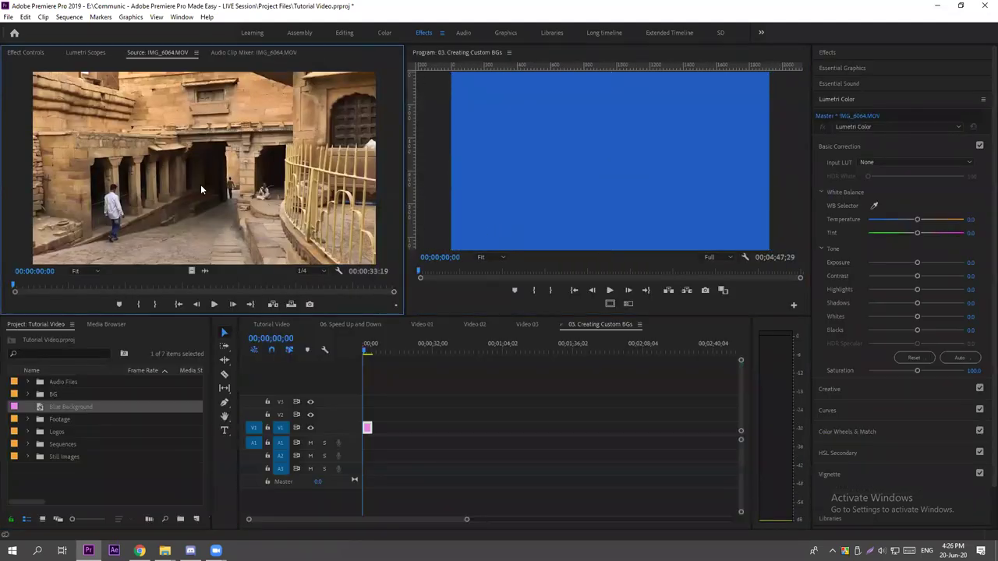
{"action": "left_click", "coordinate": [752, 213]}
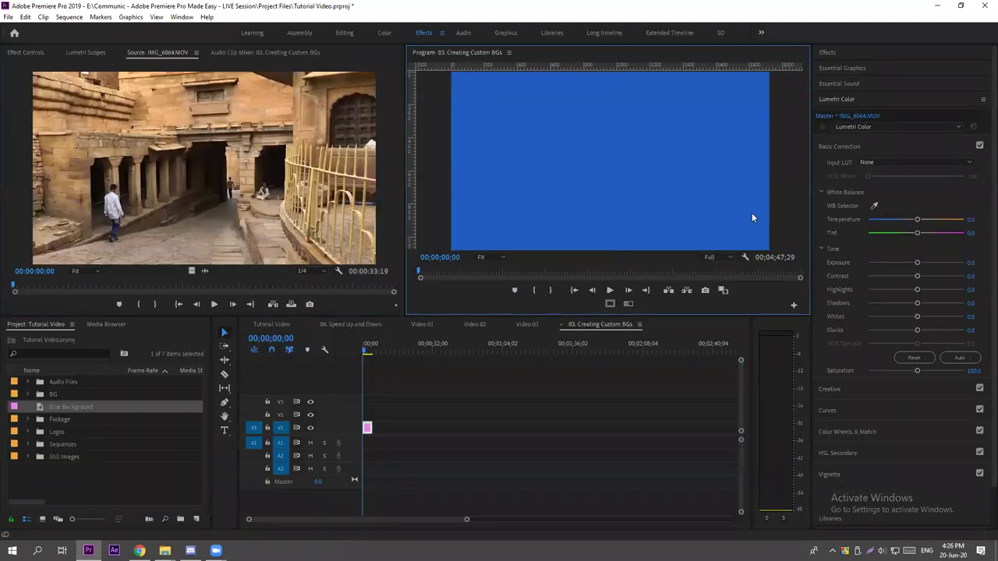
{"action": "left_click", "coordinate": [103, 484]}
{"action": "key", "text": "grave"}
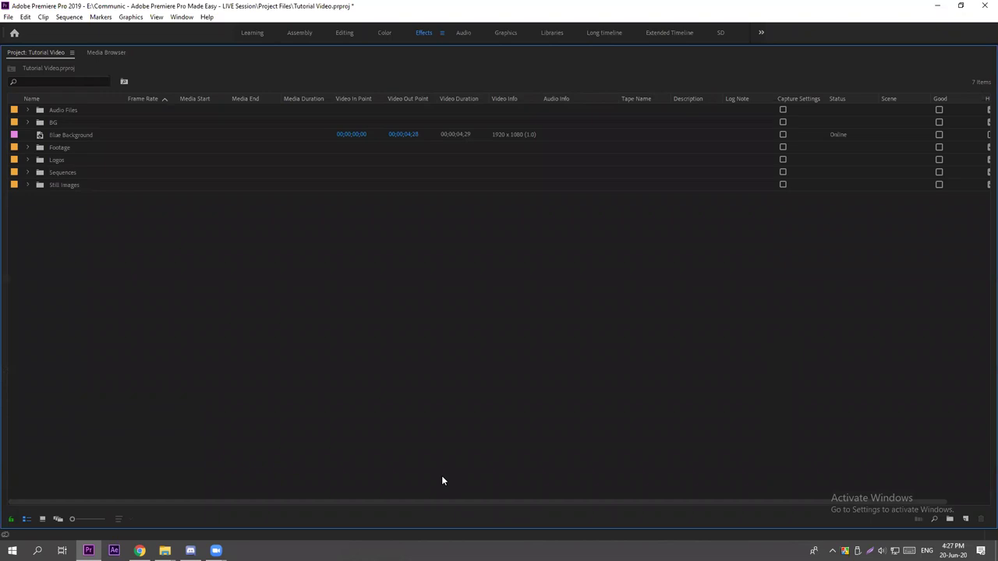
{"action": "key", "text": "grave"}
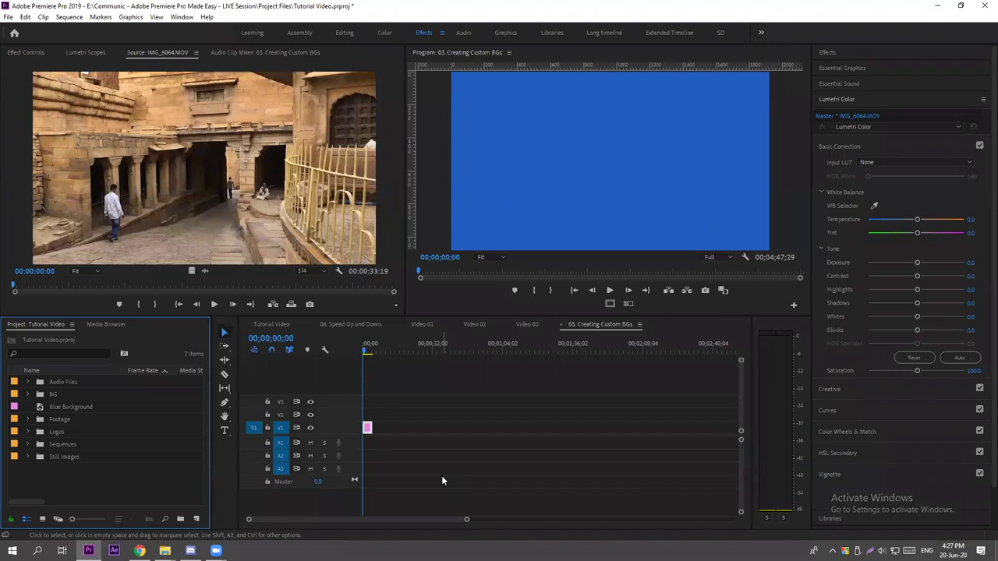
{"action": "left_click", "coordinate": [571, 144]}
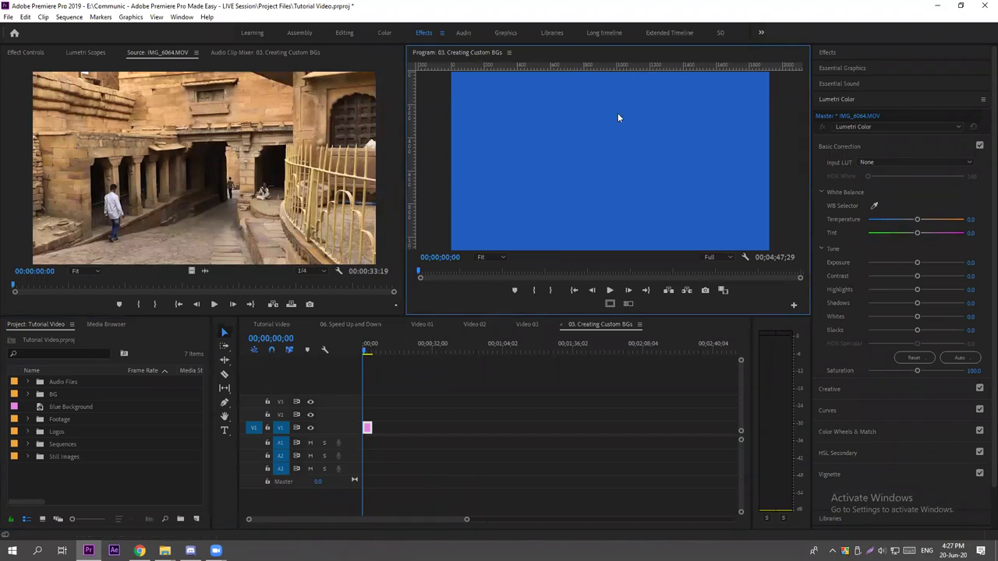
Zoom the timeline out and view the BG - Green title at 00;03;34;11 maximized.
{"action": "left_click_drag", "start_coordinate": [466, 519], "coordinate": [590, 519]}
{"action": "left_click", "coordinate": [549, 348]}
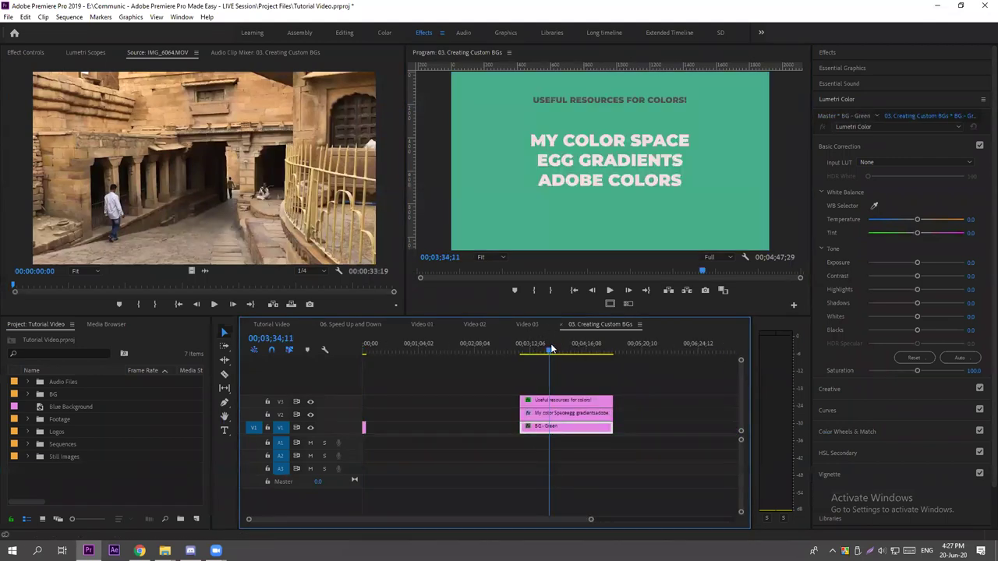
{"action": "key", "text": "grave"}
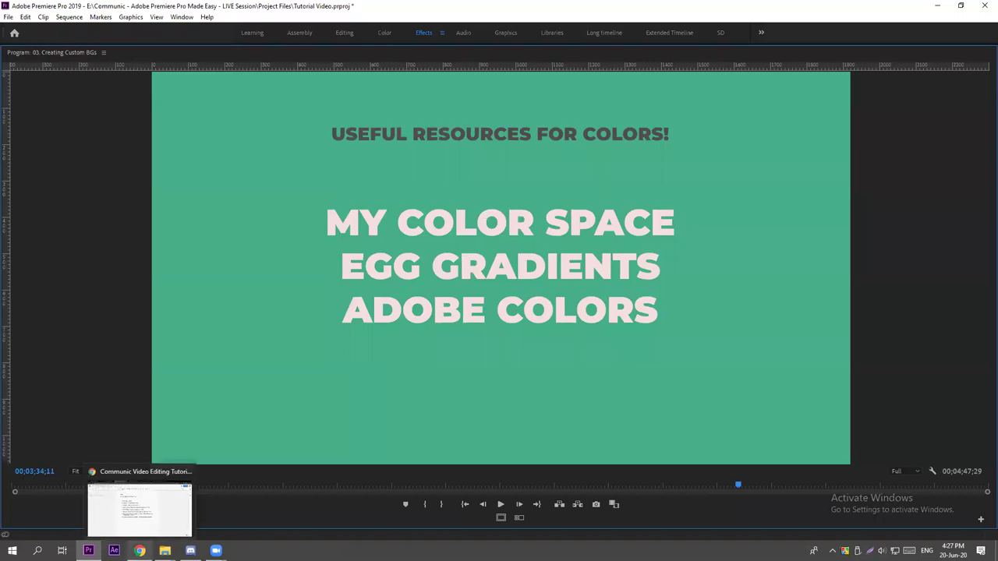
Switch to ColorSpace in Chrome and set the starting colour to #1D4060.
{"action": "left_click", "coordinate": [139, 551]}
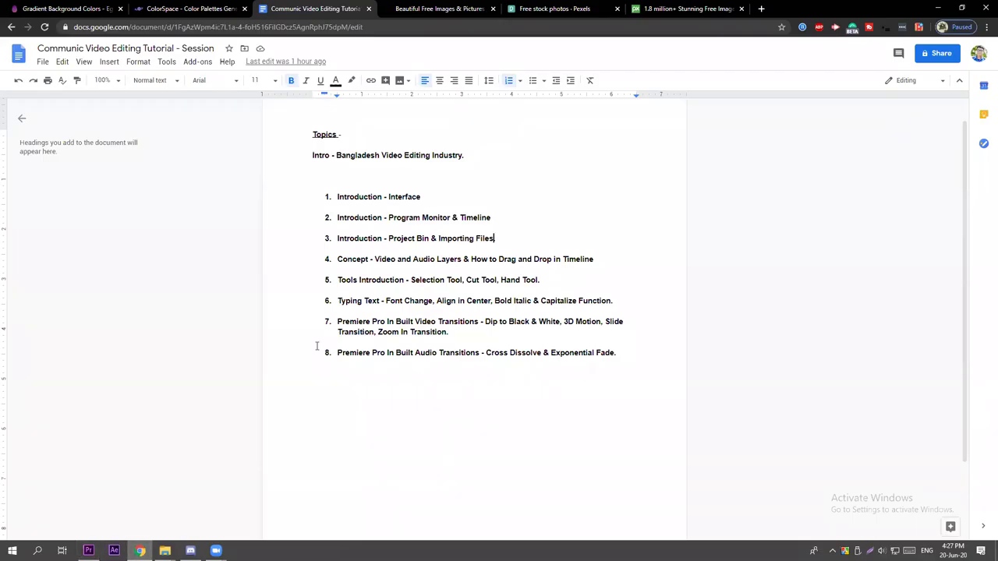
{"action": "key", "text": "ctrl+shift+Tab"}
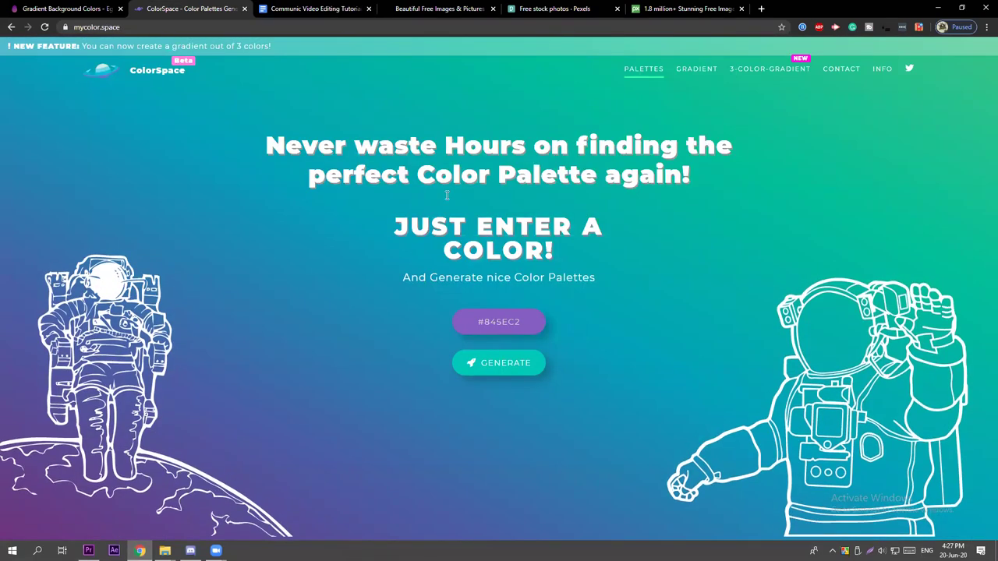
{"action": "left_click", "coordinate": [502, 319]}
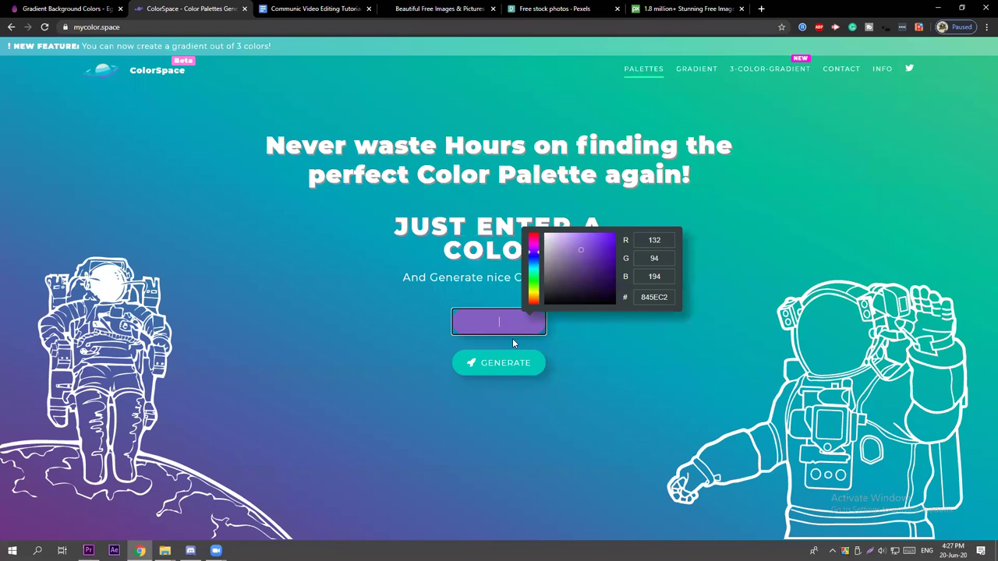
{"action": "left_click", "coordinate": [541, 255]}
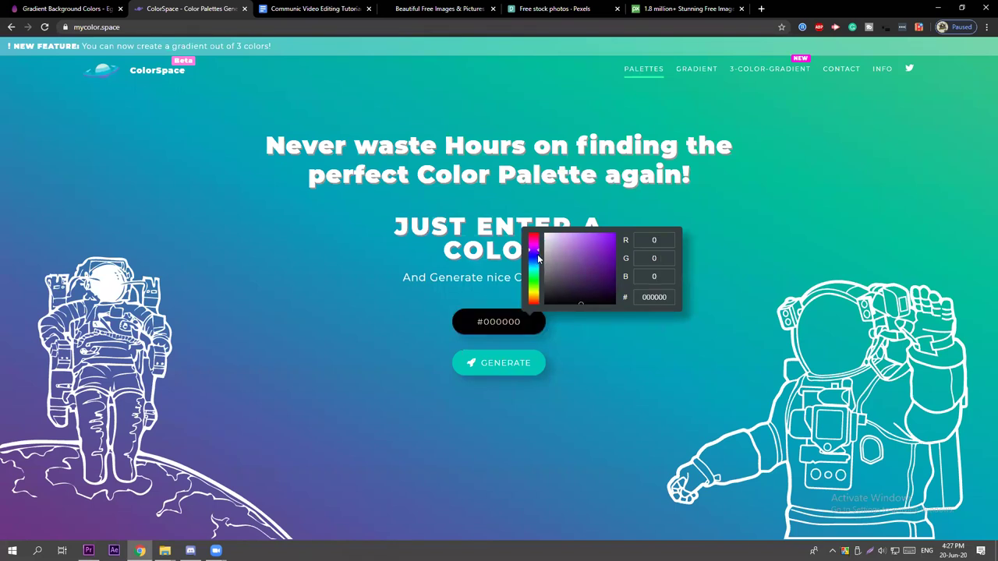
{"action": "left_click", "coordinate": [538, 268]}
{"action": "left_click", "coordinate": [589, 278]}
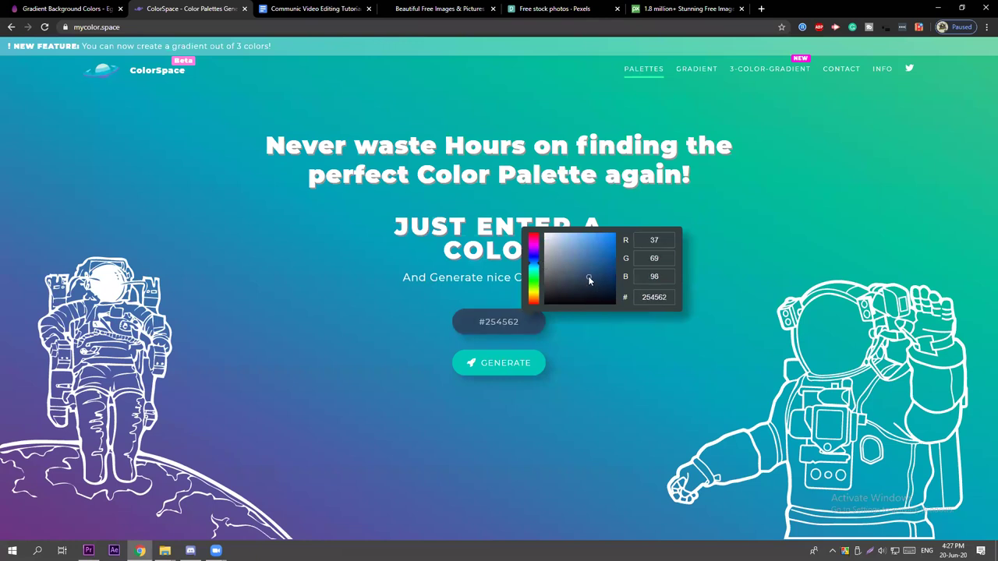
{"action": "left_click", "coordinate": [594, 278]}
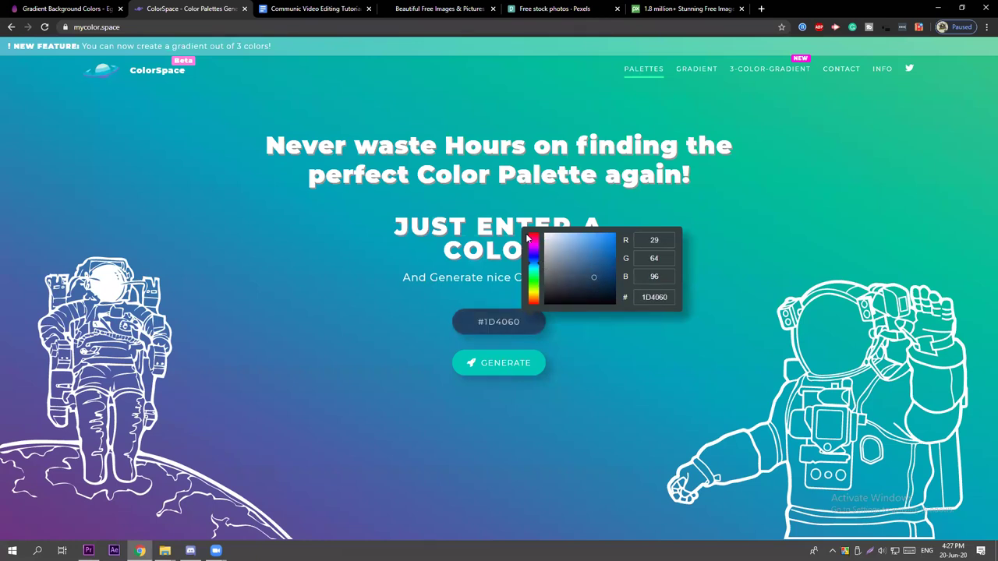
Generate palettes from #1D4060 and return to Premiere Pro.
{"action": "left_click", "coordinate": [514, 367]}
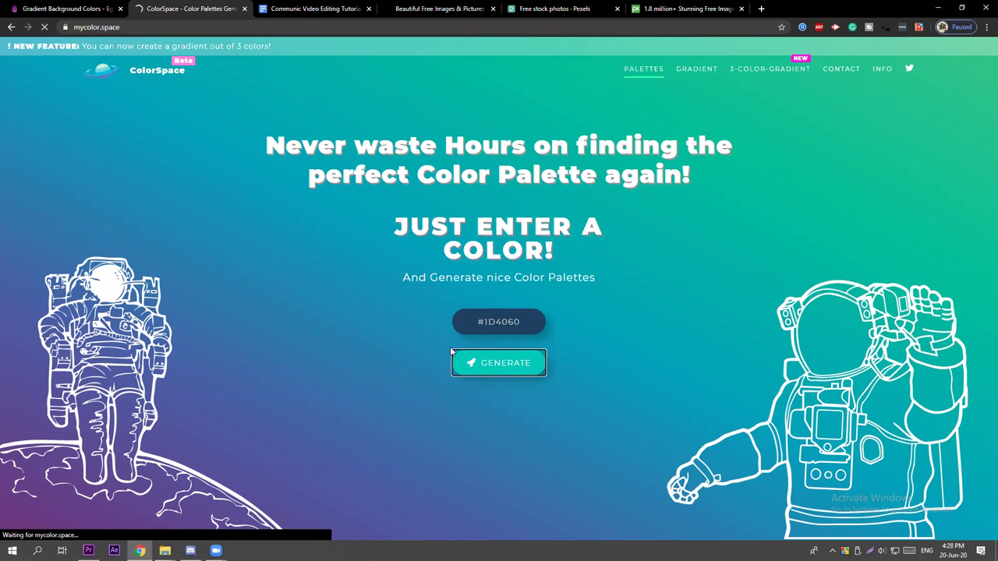
{"action": "left_click", "coordinate": [89, 550]}
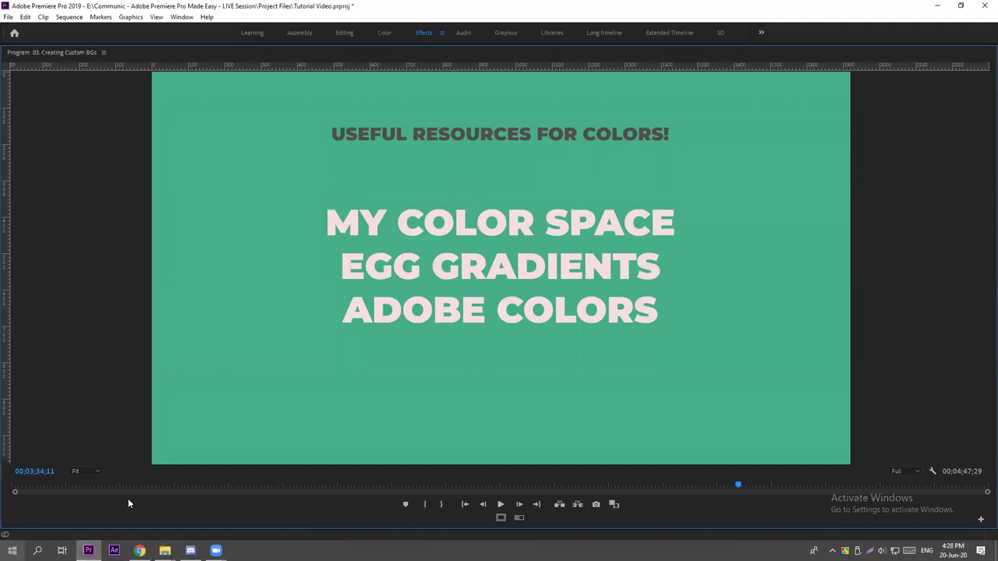
{"action": "mouse_move", "coordinate": [88, 550]}
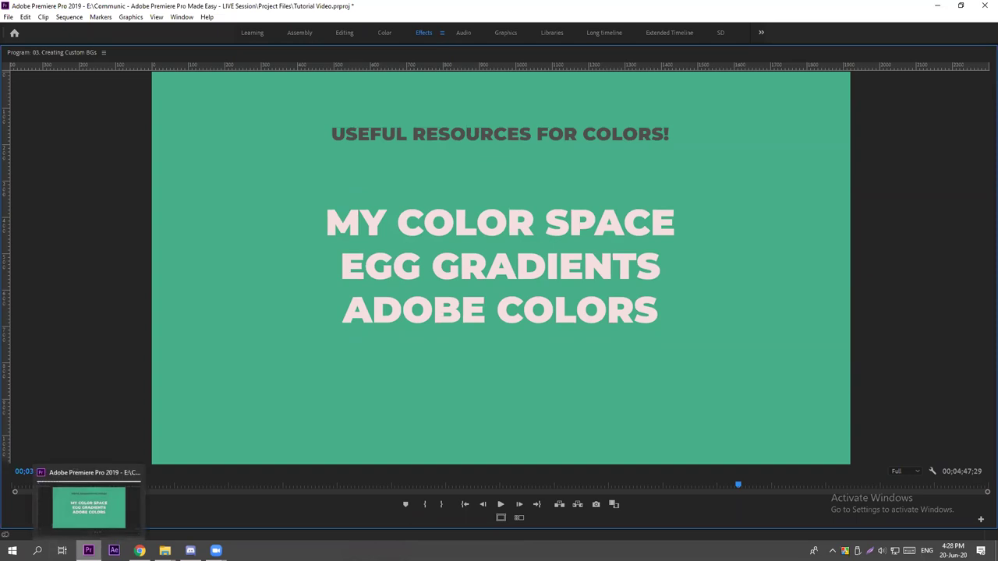
Return to ColorSpace and scroll through the generated colour palettes.
{"action": "left_click", "coordinate": [88, 550]}
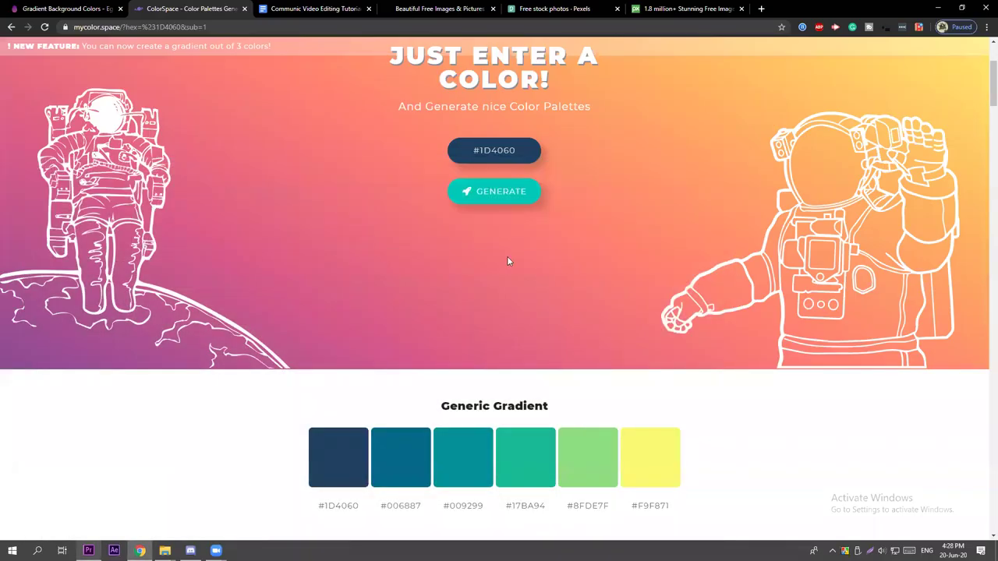
{"action": "scroll", "coordinate": [575, 323], "scroll_direction": "up", "scroll_amount": 3}
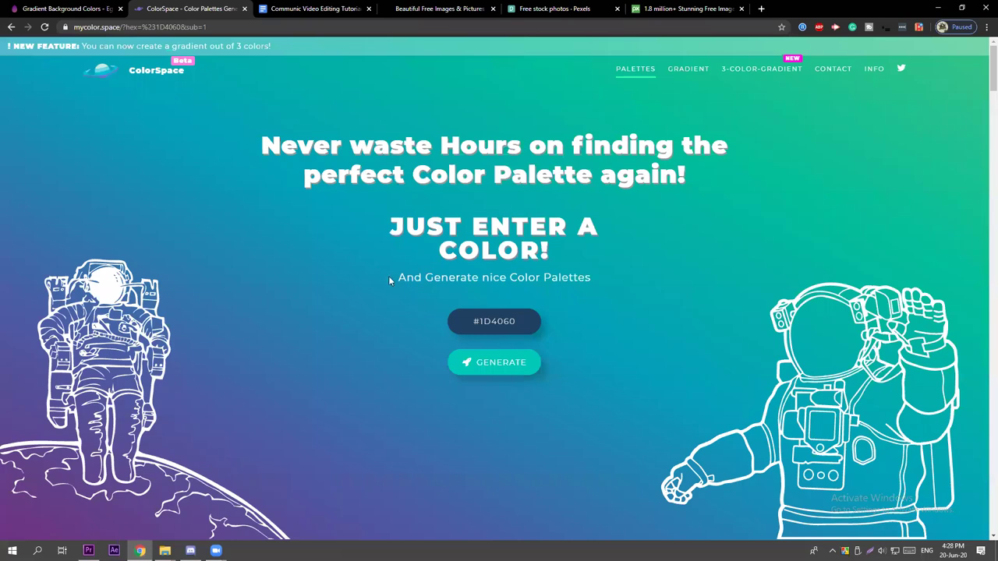
{"action": "scroll", "coordinate": [507, 219], "scroll_direction": "down", "scroll_amount": 1}
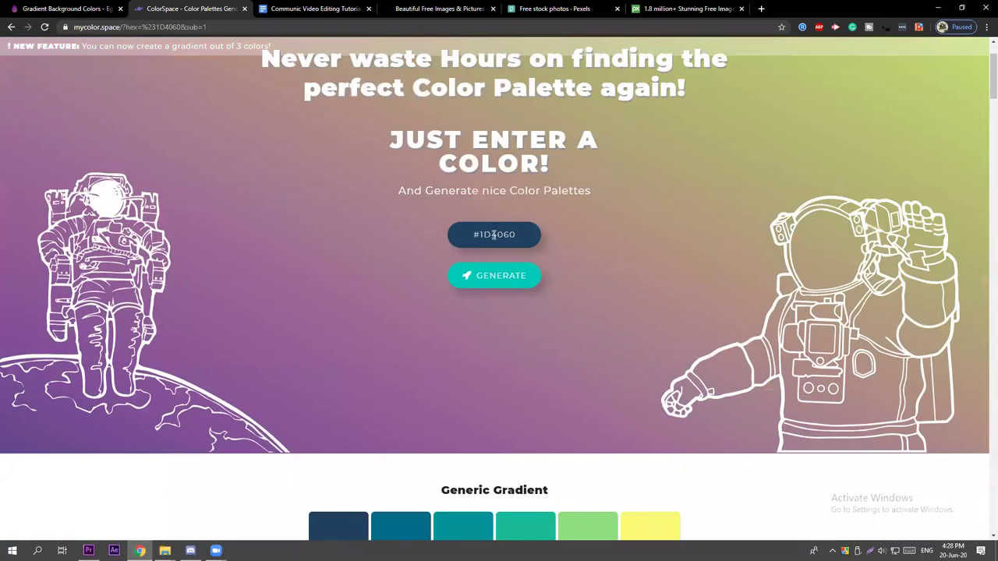
{"action": "scroll", "coordinate": [494, 234], "scroll_direction": "down", "scroll_amount": 4}
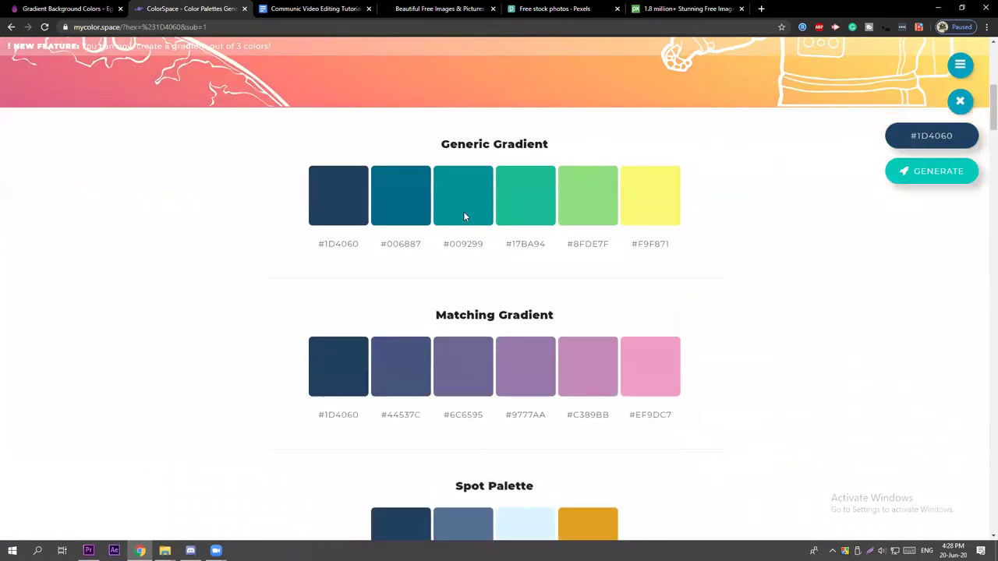
{"action": "scroll", "coordinate": [370, 299], "scroll_direction": "down", "scroll_amount": 1}
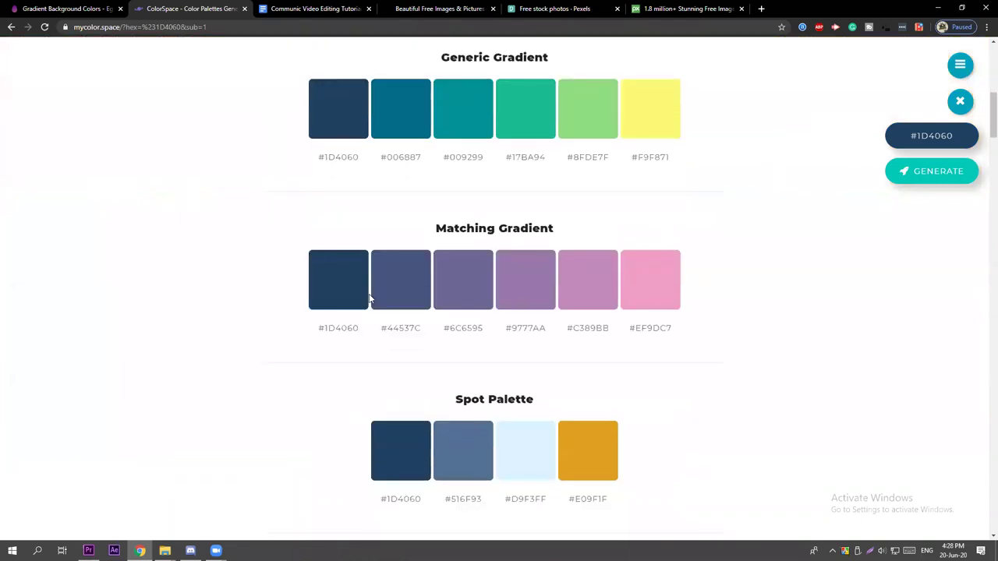
{"action": "scroll", "coordinate": [369, 298], "scroll_direction": "down", "scroll_amount": 5}
{"action": "scroll", "coordinate": [370, 299], "scroll_direction": "down", "scroll_amount": 5}
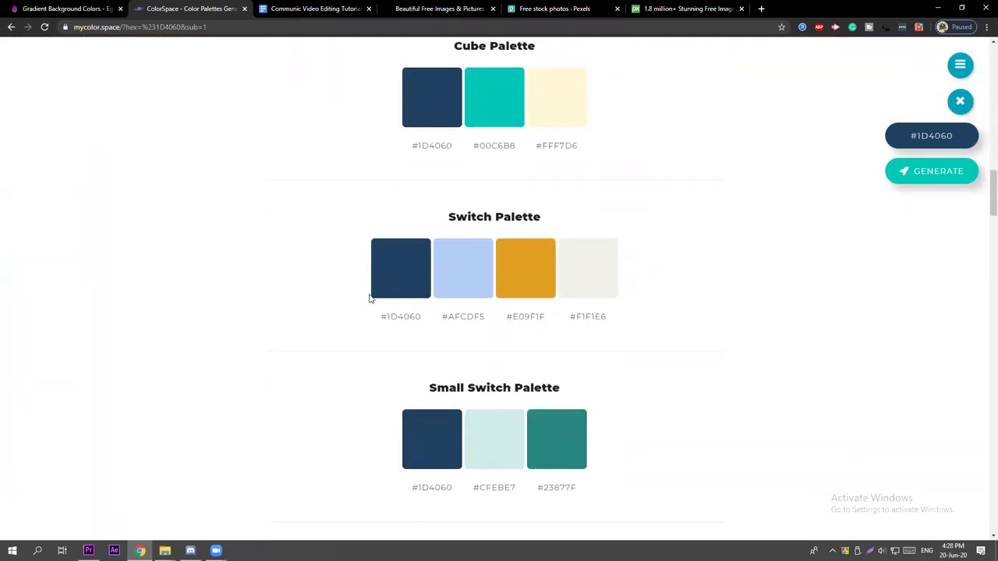
{"action": "scroll", "coordinate": [370, 298], "scroll_direction": "down", "scroll_amount": 1}
{"action": "scroll", "coordinate": [369, 299], "scroll_direction": "down", "scroll_amount": 4}
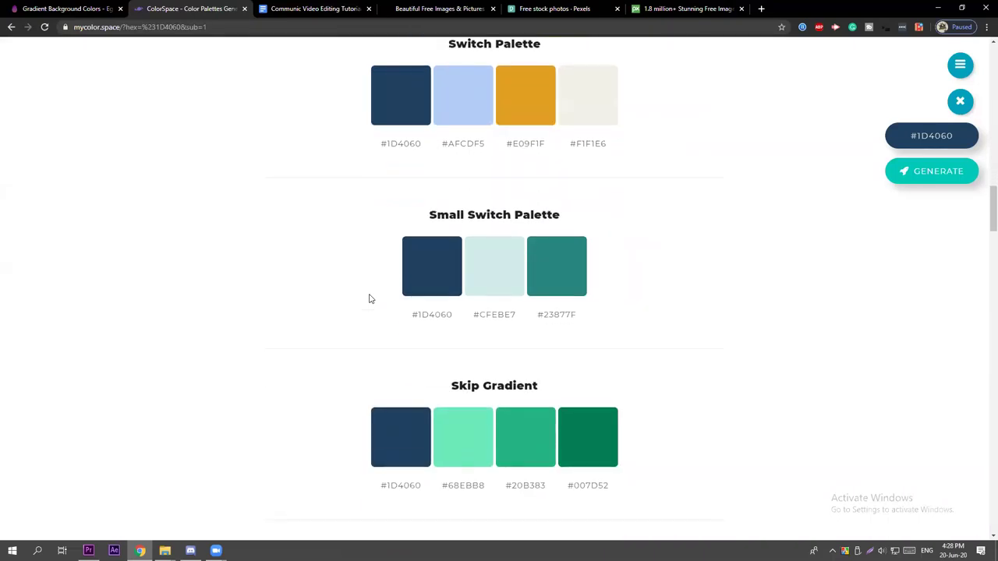
{"action": "scroll", "coordinate": [370, 298], "scroll_direction": "down", "scroll_amount": 7}
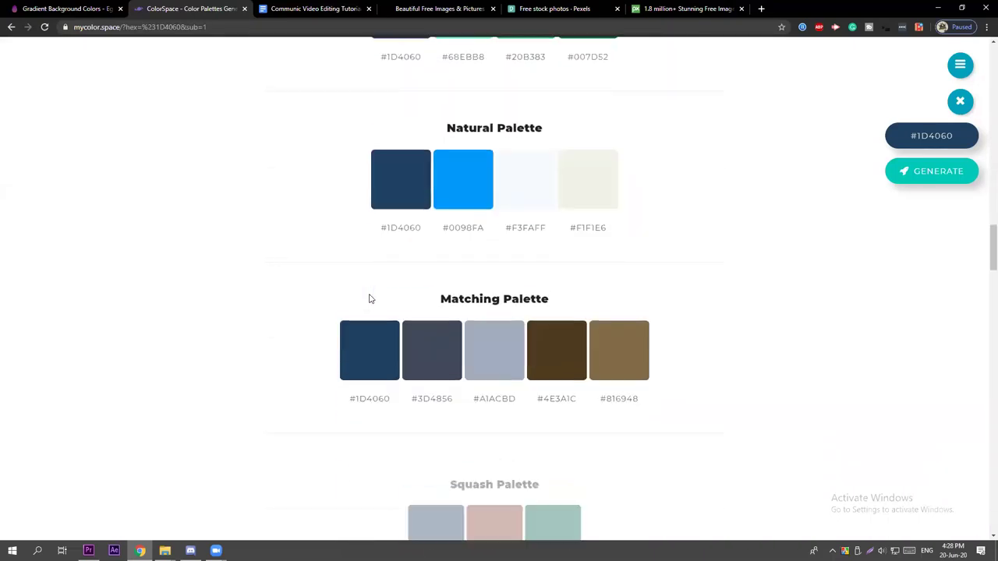
{"action": "scroll", "coordinate": [370, 298], "scroll_direction": "down", "scroll_amount": 7}
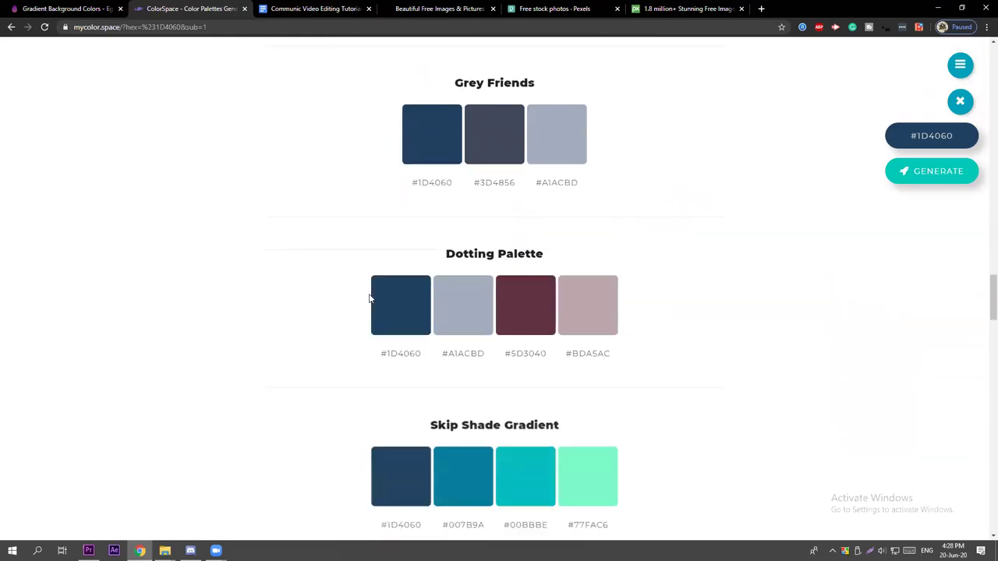
{"action": "scroll", "coordinate": [369, 299], "scroll_direction": "down", "scroll_amount": 3}
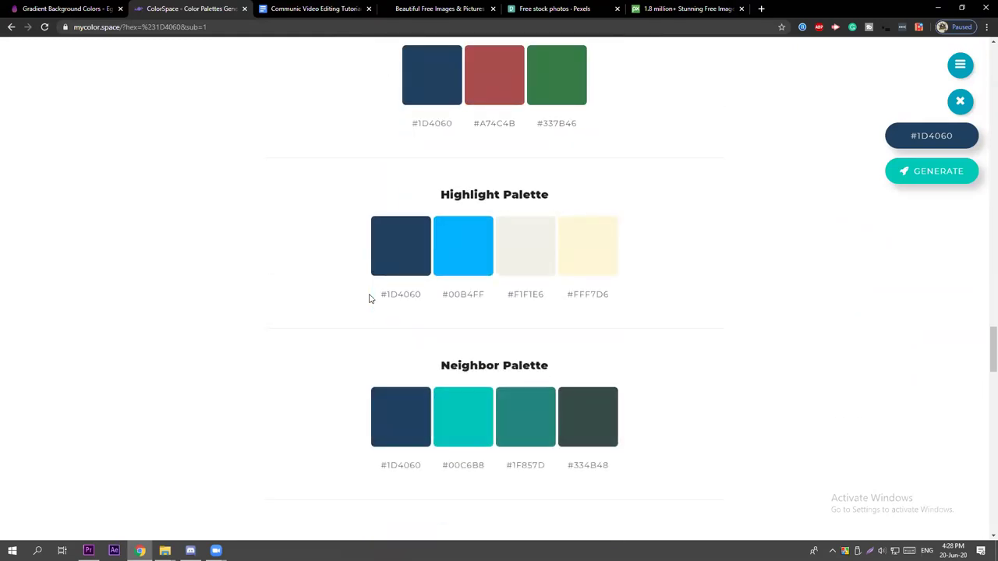
Select the teal #1F857D code in the Neighbor Palette and switch back to Premiere Pro.
{"action": "left_click", "coordinate": [471, 207]}
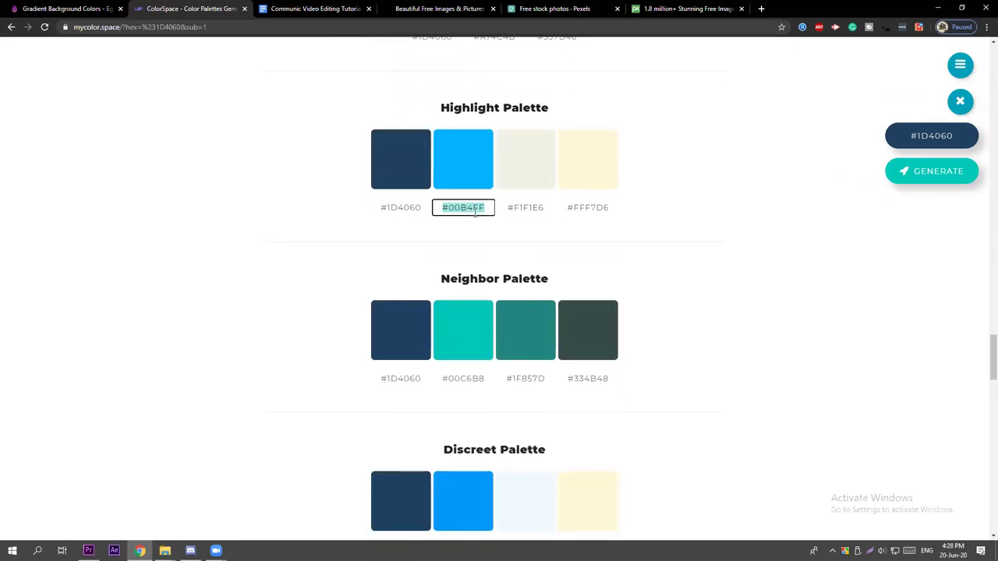
{"action": "left_click", "coordinate": [449, 208]}
{"action": "left_click_drag", "start_coordinate": [450, 207], "coordinate": [475, 203]}
{"action": "left_click", "coordinate": [517, 168]}
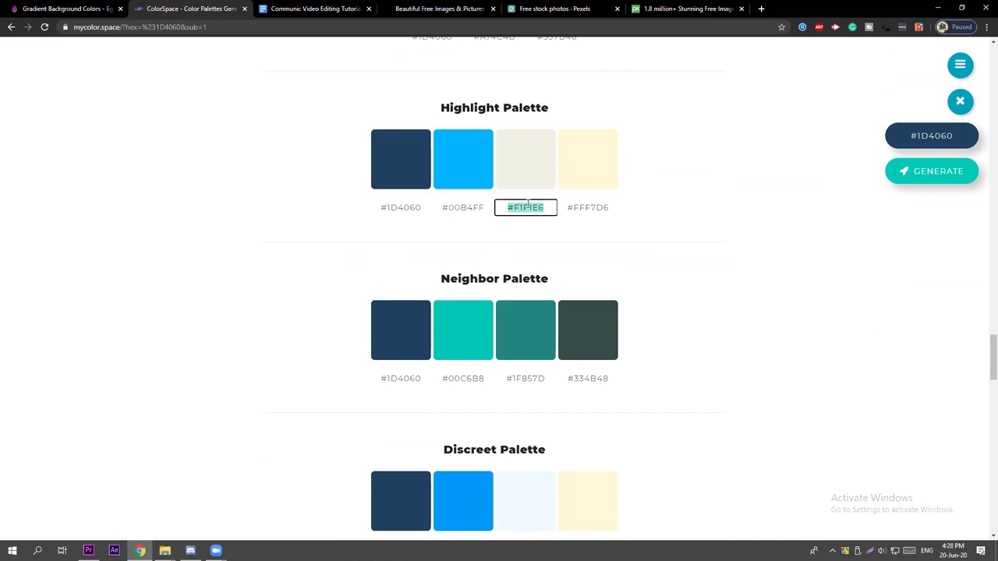
{"action": "left_click", "coordinate": [537, 381]}
{"action": "left_click_drag", "start_coordinate": [512, 379], "coordinate": [549, 381]}
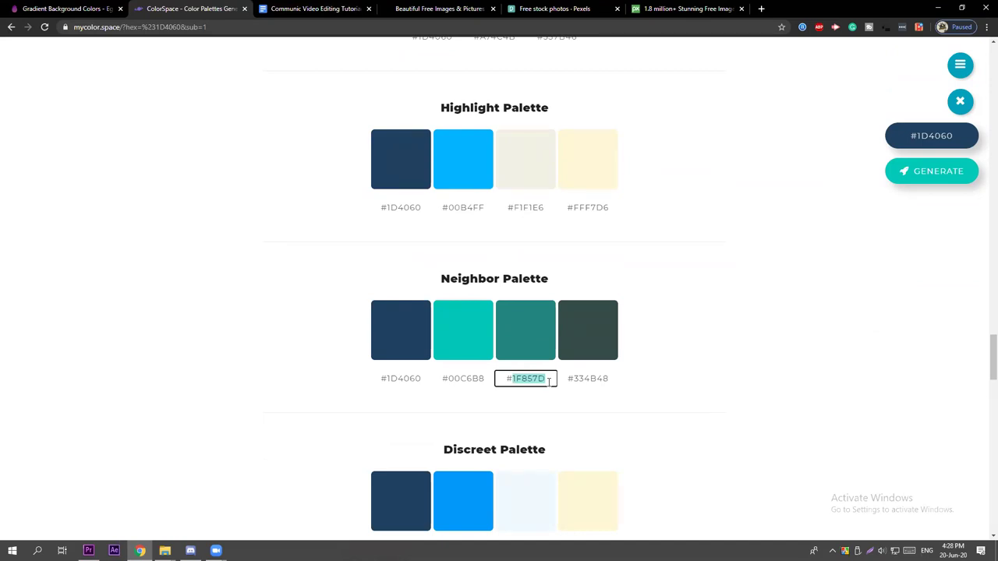
{"action": "key", "text": "alt+Tab"}
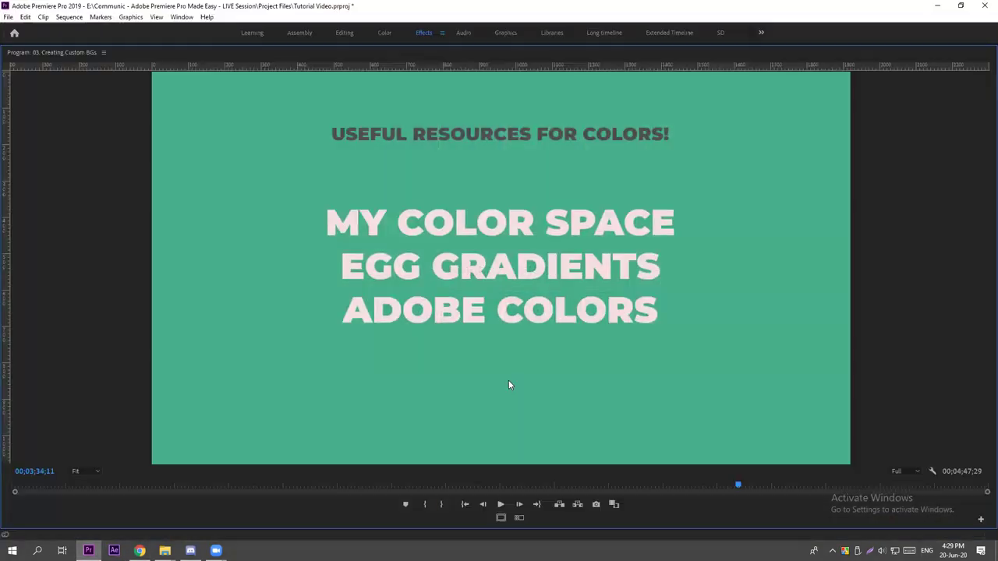
Add a TEXT SAMPLE title over the blue background at the start of the sequence.
{"action": "key", "text": "grave"}
{"action": "key", "text": "minus"}
{"action": "key", "text": "minus"}
{"action": "key", "text": "minus"}
{"action": "left_click", "coordinate": [361, 345]}
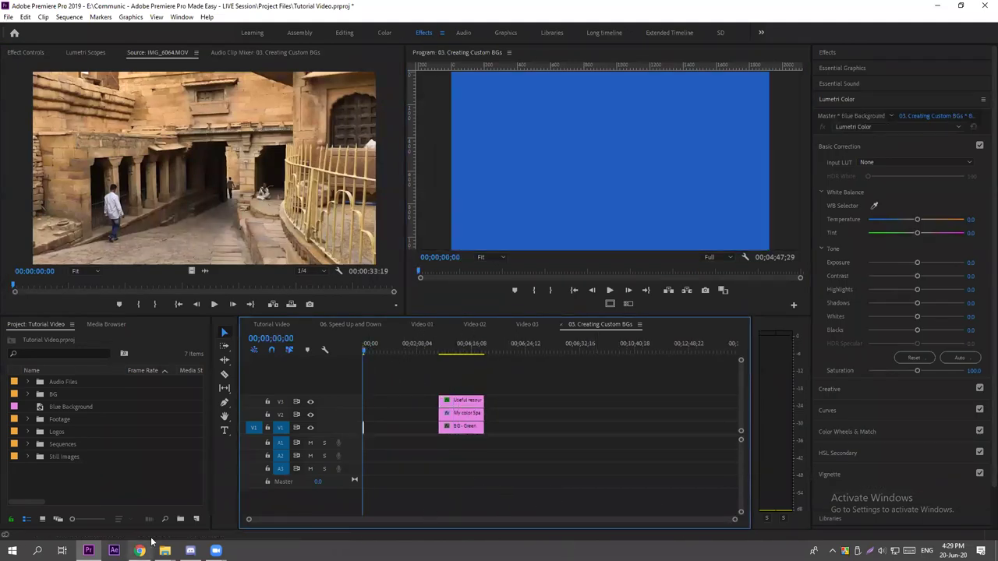
{"action": "key", "text": "equal"}
{"action": "key", "text": "equal"}
{"action": "key", "text": "equal"}
{"action": "key", "text": "equal"}
{"action": "key", "text": "equal"}
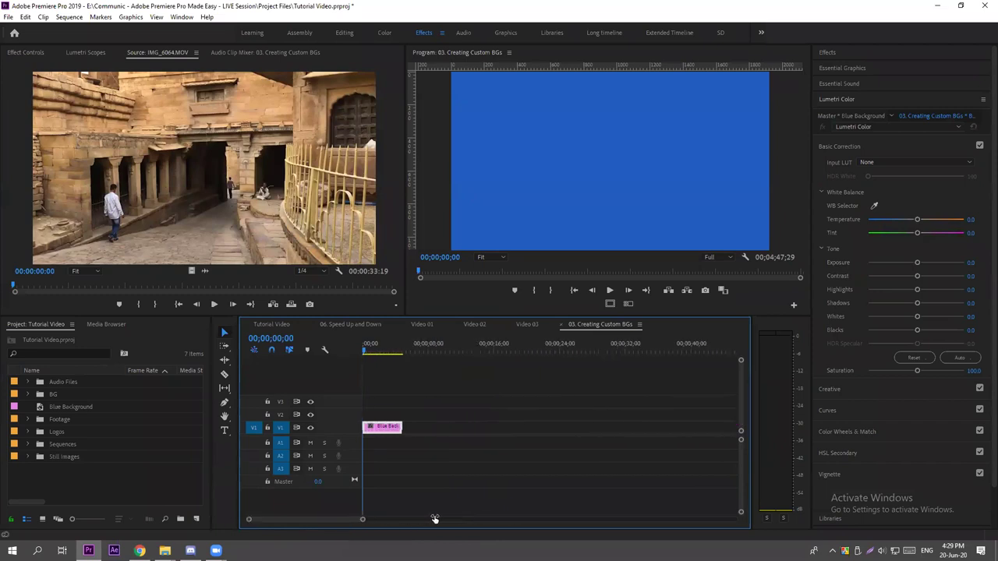
{"action": "left_click", "coordinate": [224, 431]}
{"action": "left_click", "coordinate": [559, 138]}
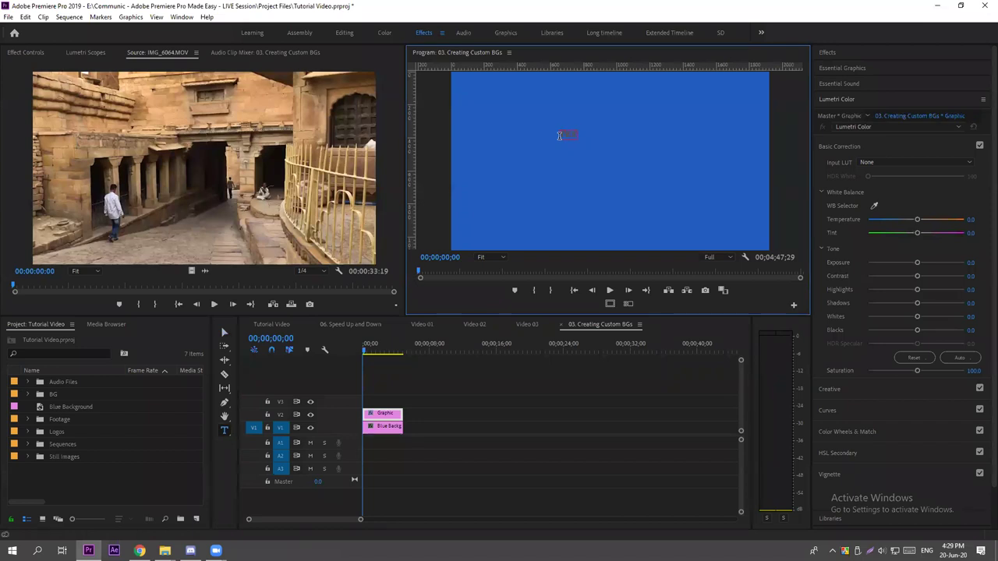
{"action": "key", "text": "ctrl+a"}
Scale the TEXT SAMPLE title to 279, reposition it, and preview it maximized.
{"action": "left_click", "coordinate": [843, 69]}
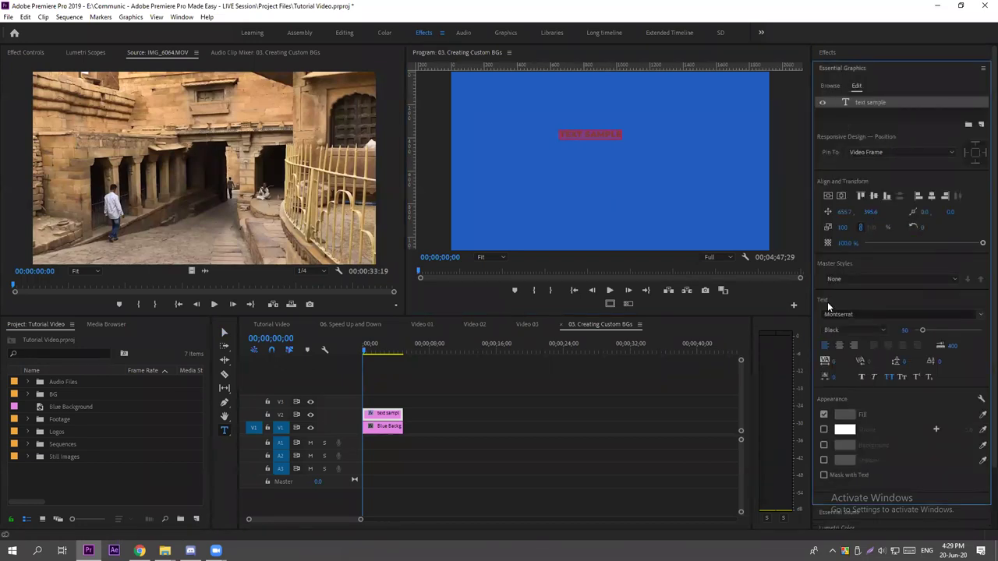
{"action": "left_click", "coordinate": [26, 52]}
{"action": "left_click_drag", "start_coordinate": [127, 116], "coordinate": [395, 122]}
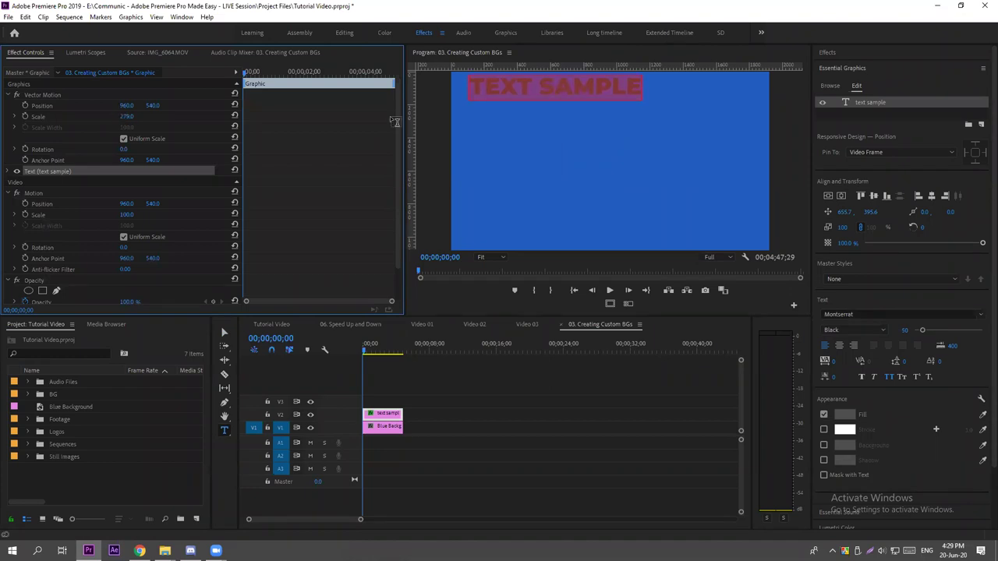
{"action": "left_click_drag", "start_coordinate": [870, 211], "coordinate": [842, 195]}
{"action": "key", "text": "ctrl+z"}
{"action": "left_click_drag", "start_coordinate": [127, 106], "coordinate": [774, 460]}
{"action": "left_click", "coordinate": [845, 414]}
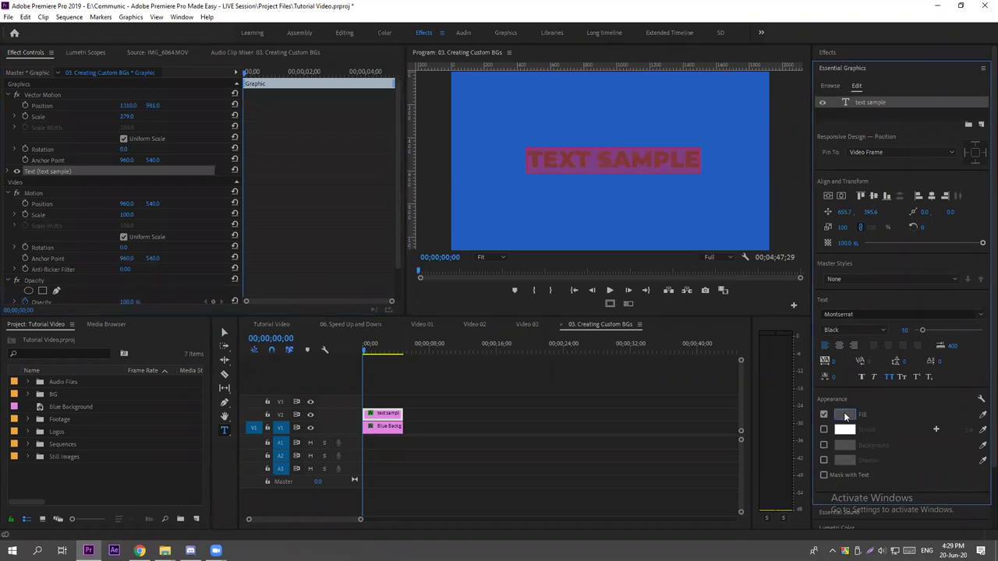
{"action": "left_click", "coordinate": [609, 233]}
{"action": "left_click", "coordinate": [524, 397]}
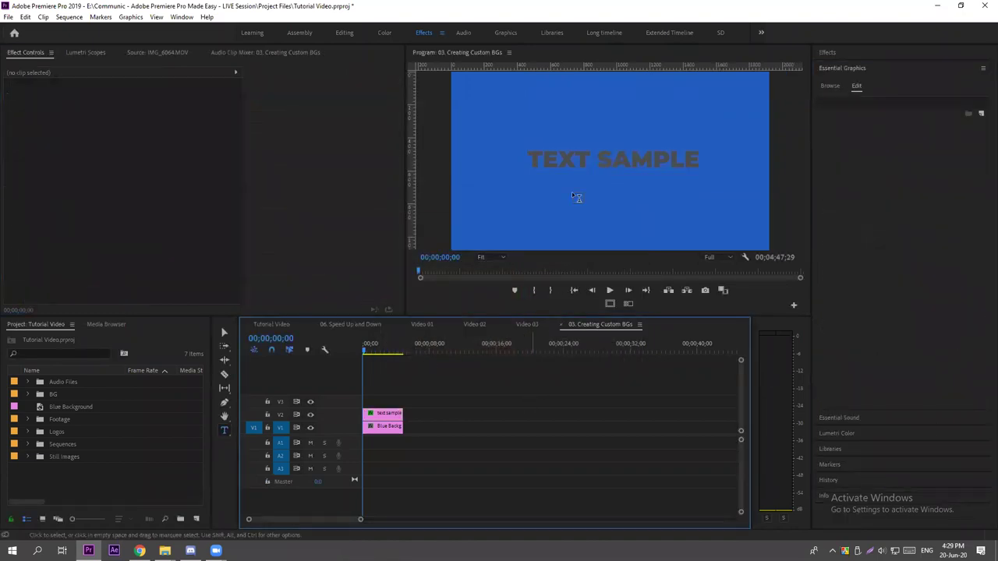
{"action": "key", "text": "grave"}
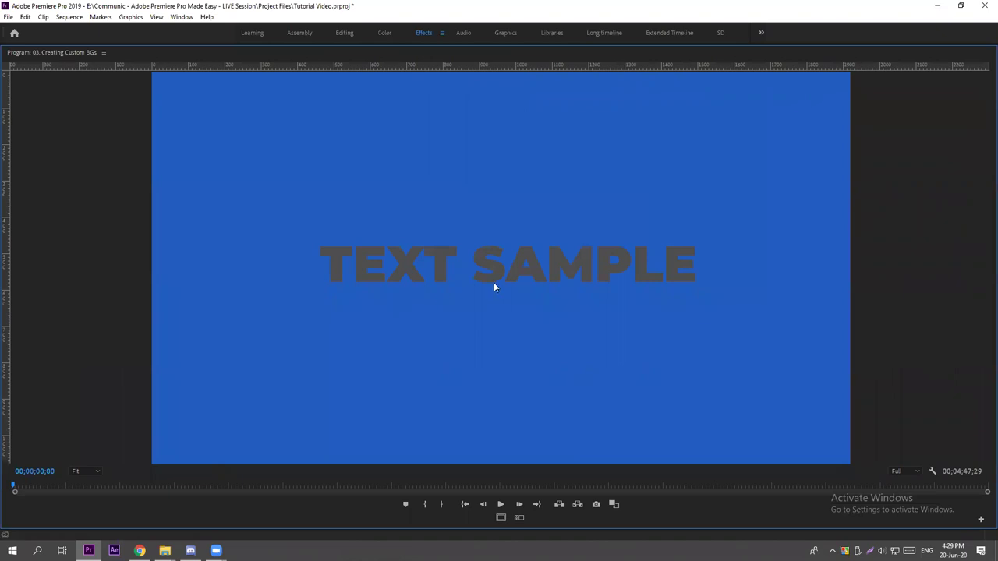
{"action": "key", "text": "grave"}
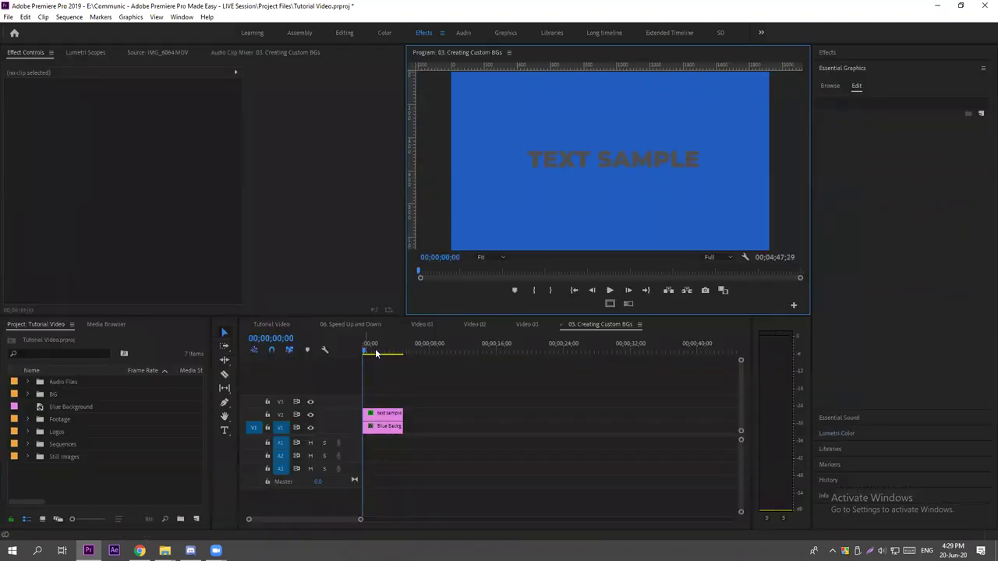
Move the playhead to 00;00;01;13 and copy the #1F857D code from ColorSpace.
{"action": "left_click", "coordinate": [375, 349]}
{"action": "key", "text": "alt+Tab"}
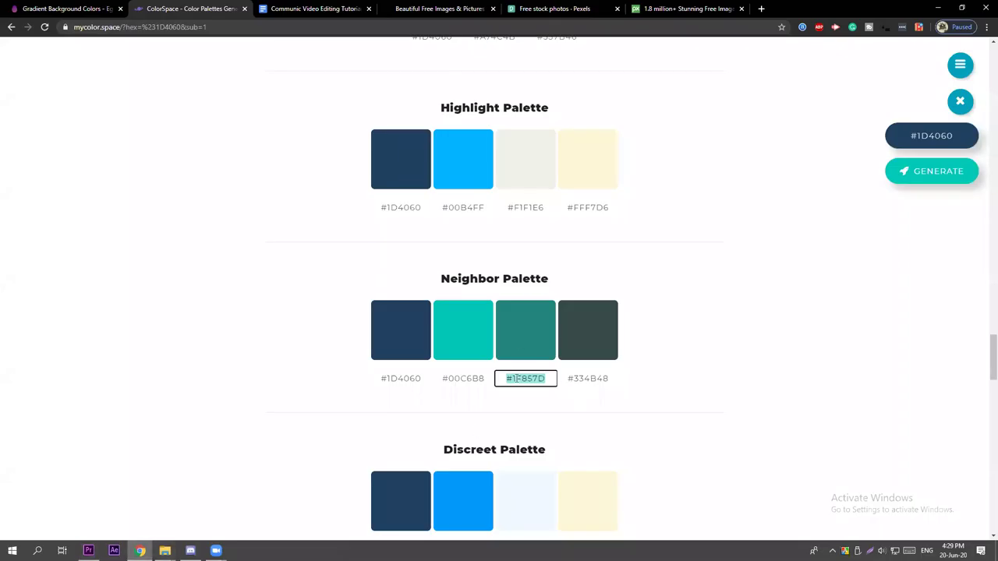
{"action": "left_click", "coordinate": [515, 378]}
{"action": "triple_click", "coordinate": [515, 378]}
{"action": "left_click", "coordinate": [533, 380]}
{"action": "triple_click", "coordinate": [535, 383]}
{"action": "left_click", "coordinate": [88, 551]}
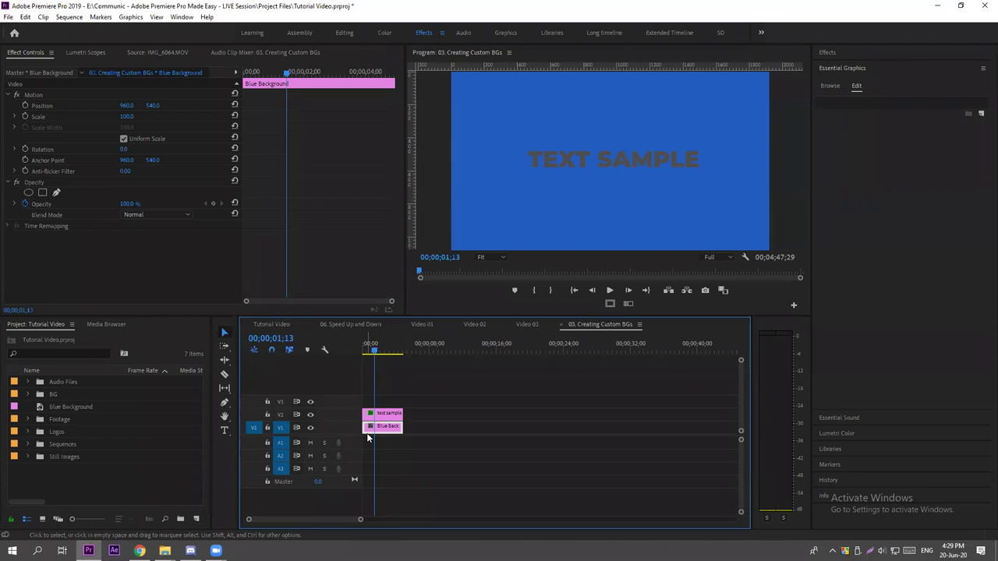
Set the TEXT SAMPLE title's fill to teal 1F857D and preview it maximized.
{"action": "left_click", "coordinate": [638, 160]}
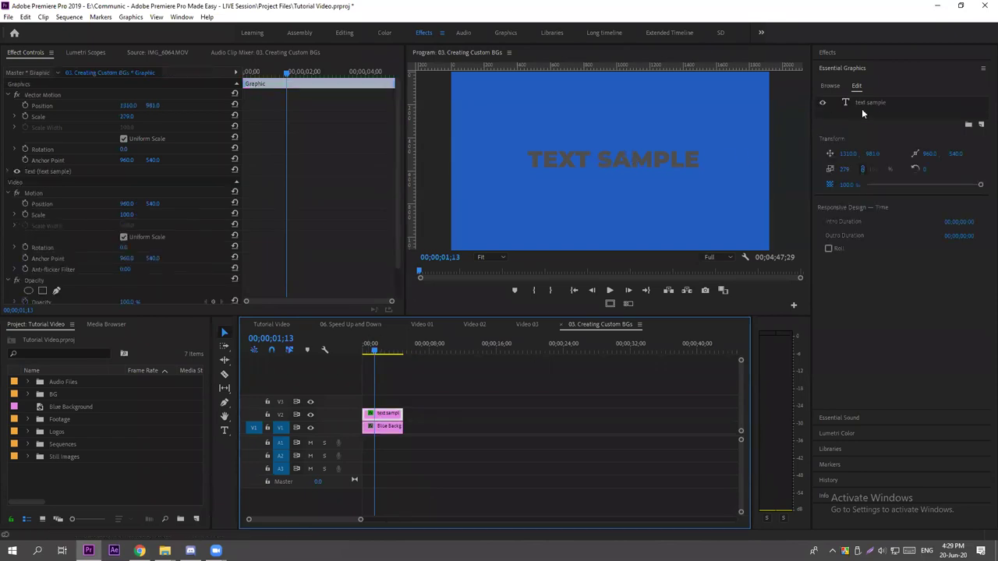
{"action": "left_click", "coordinate": [883, 103]}
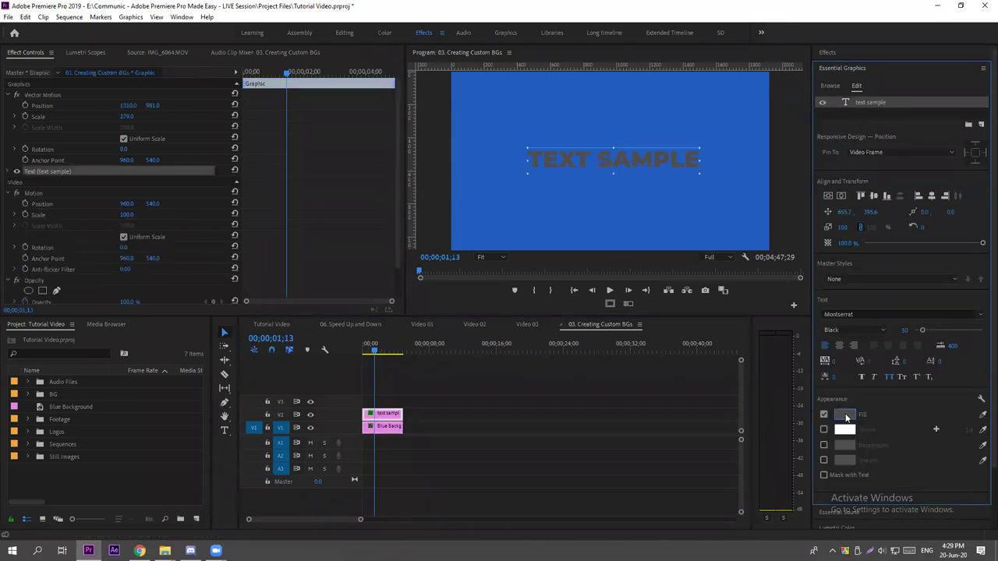
{"action": "left_click", "coordinate": [846, 415]}
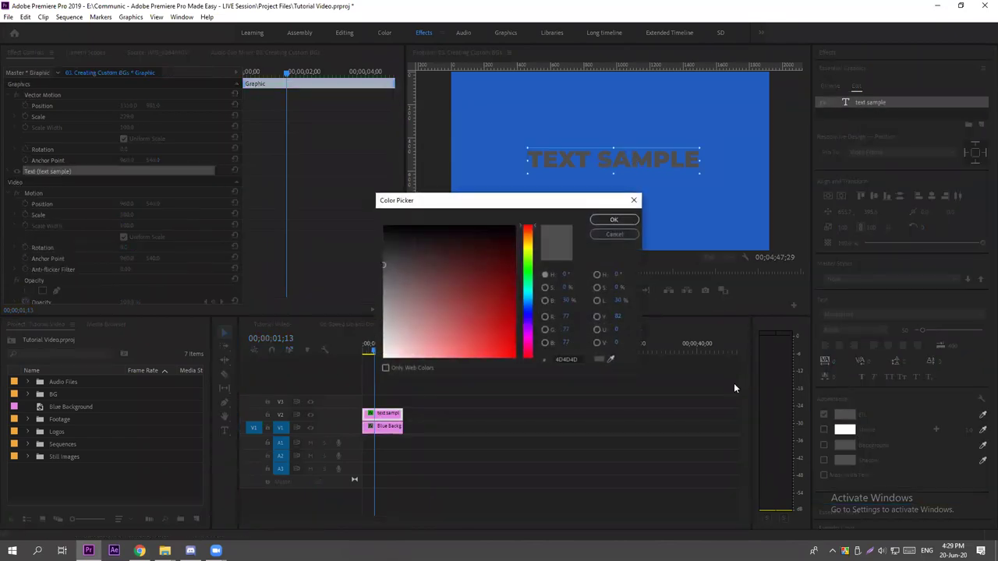
{"action": "left_click", "coordinate": [573, 360]}
{"action": "type", "text": "#FB57D"}
{"action": "key", "text": "Return"}
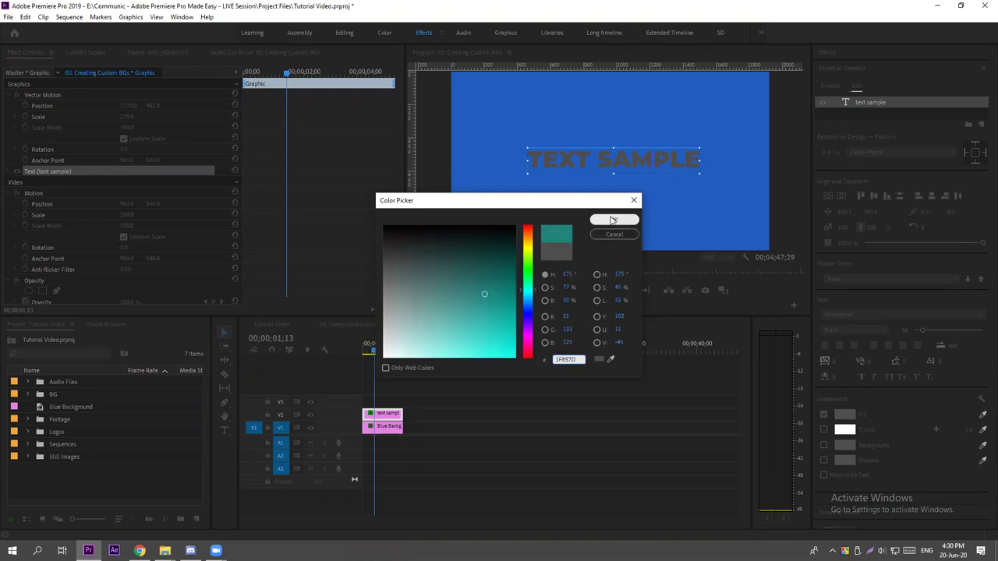
{"action": "left_click", "coordinate": [613, 220]}
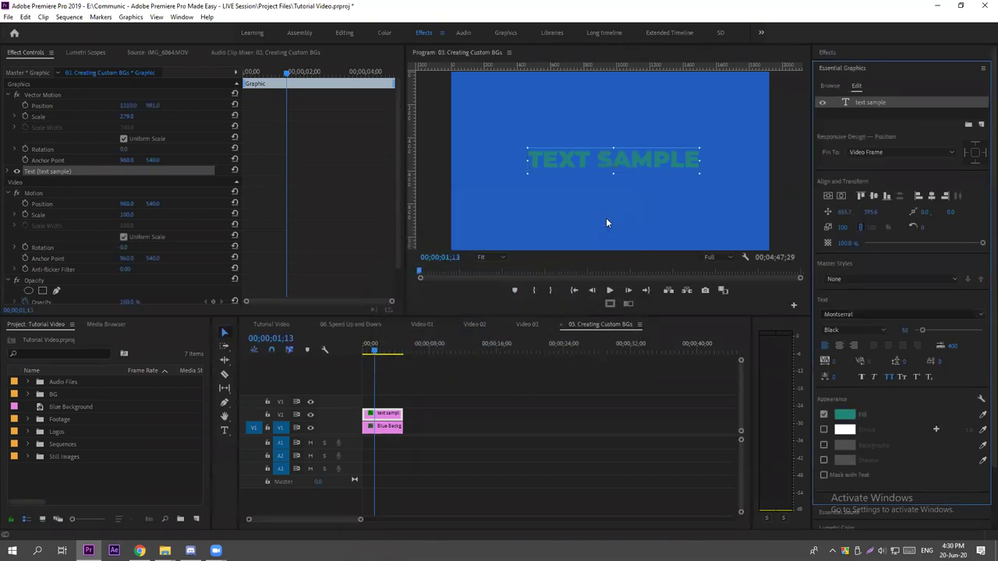
{"action": "left_click", "coordinate": [488, 370]}
{"action": "key", "text": "grave"}
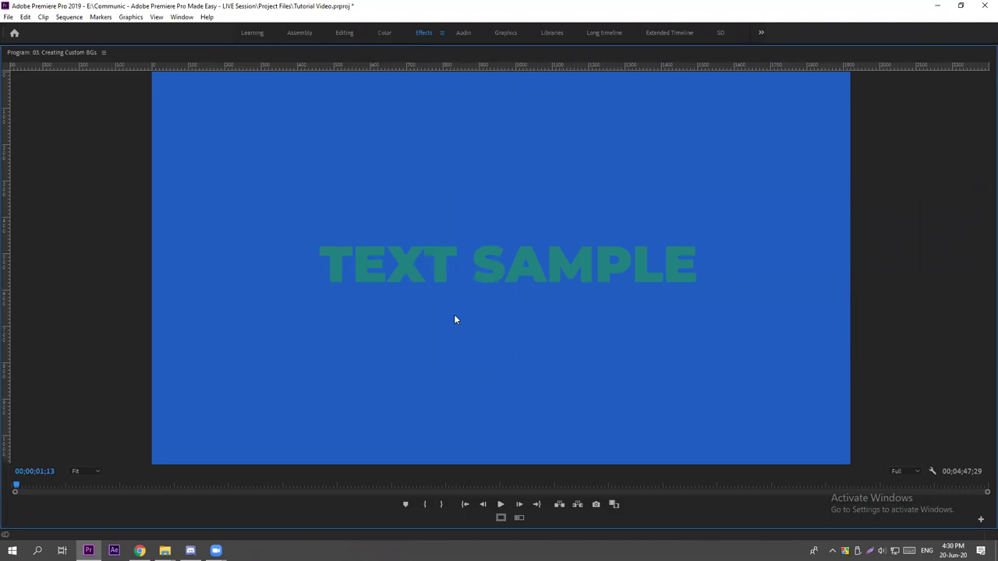
Glance over the ColorSpace palettes in Chrome, then return to Premiere Pro.
{"action": "key", "text": "grave"}
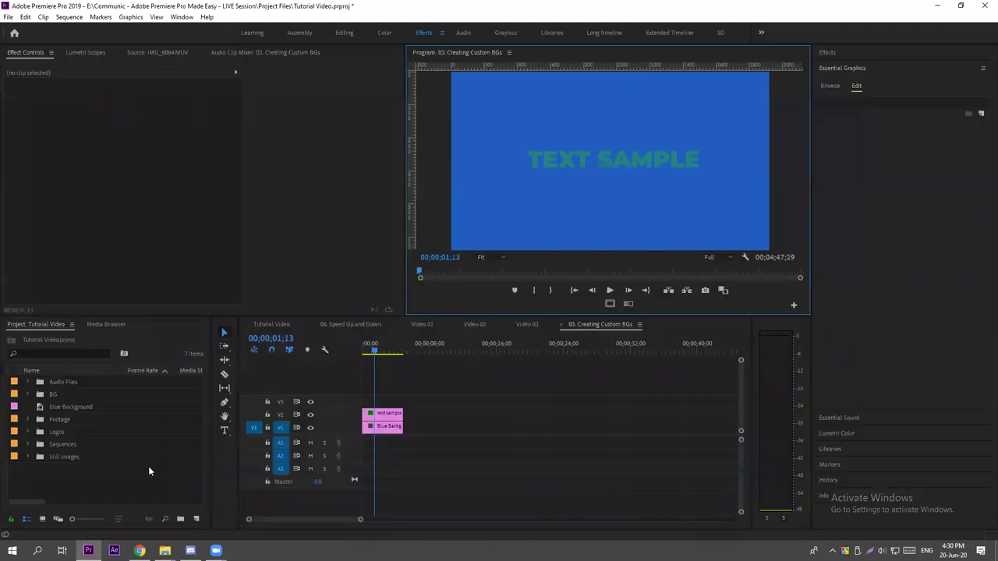
{"action": "left_click", "coordinate": [140, 550]}
{"action": "scroll", "coordinate": [424, 350], "scroll_direction": "down", "scroll_amount": 4}
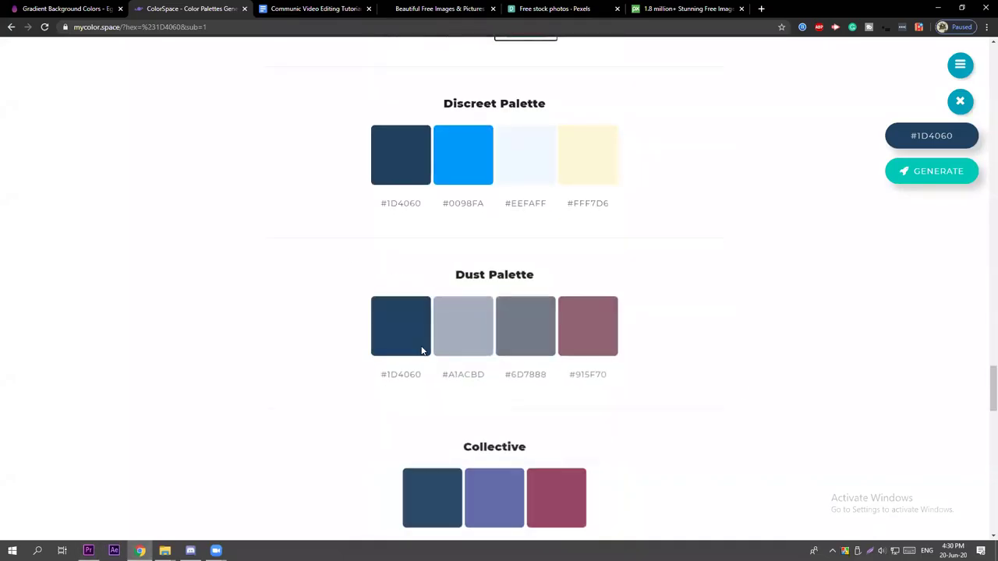
{"action": "scroll", "coordinate": [504, 390], "scroll_direction": "up", "scroll_amount": 5}
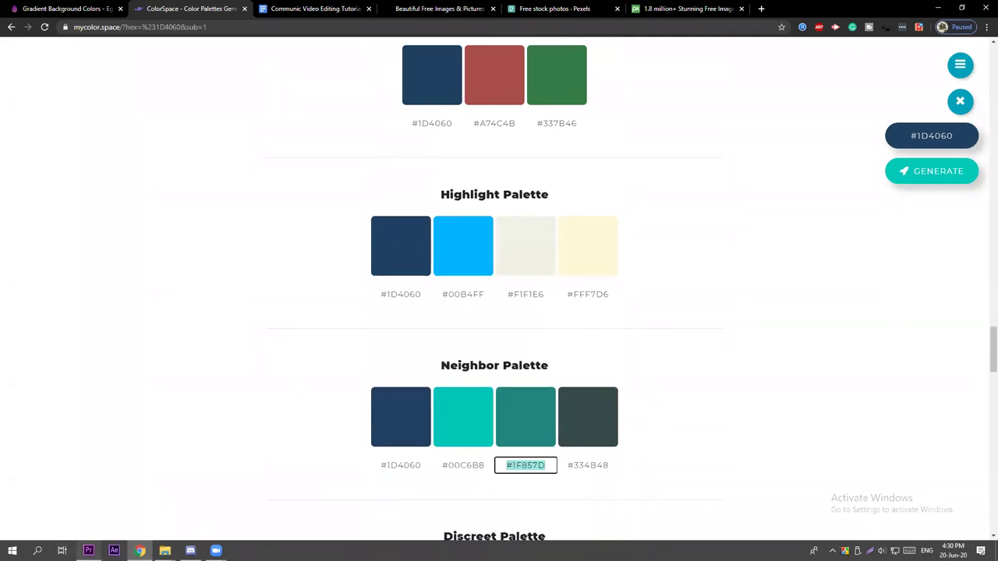
{"action": "mouse_move", "coordinate": [88, 550]}
{"action": "left_click", "coordinate": [88, 499]}
Park the playhead on the BG - Green clip and preview the colour-resources title full-size.
{"action": "key", "text": "alt+space"}
{"action": "left_click", "coordinate": [493, 428]}
{"action": "key", "text": "minus"}
{"action": "key", "text": "minus"}
{"action": "key", "text": "minus"}
{"action": "key", "text": "minus"}
{"action": "left_click", "coordinate": [478, 349]}
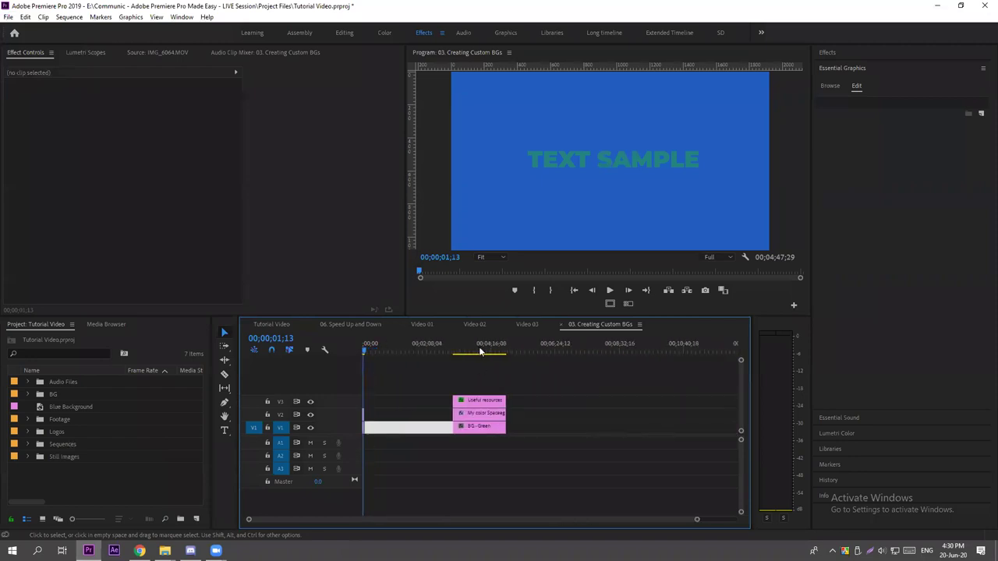
{"action": "left_click", "coordinate": [478, 167]}
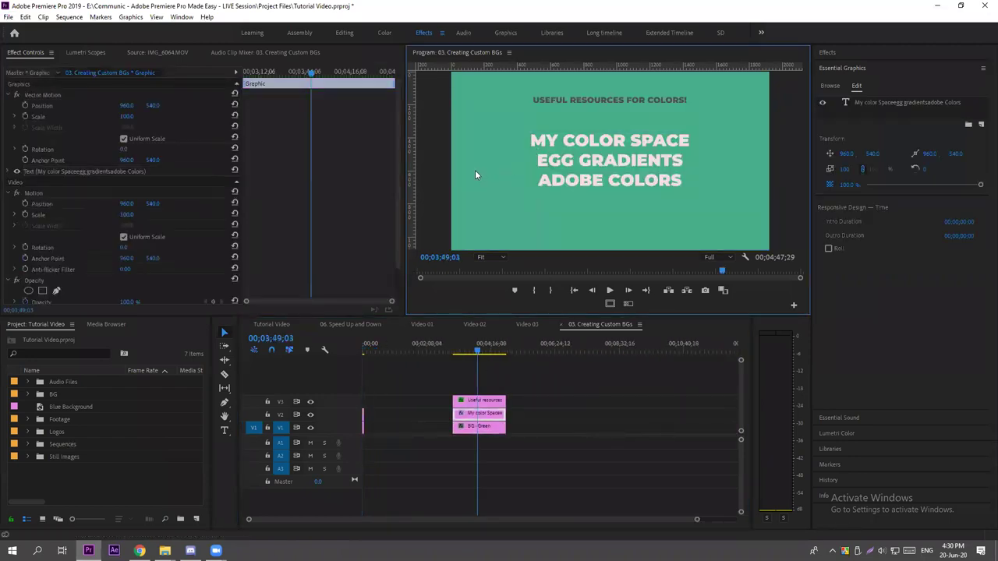
{"action": "key", "text": "grave"}
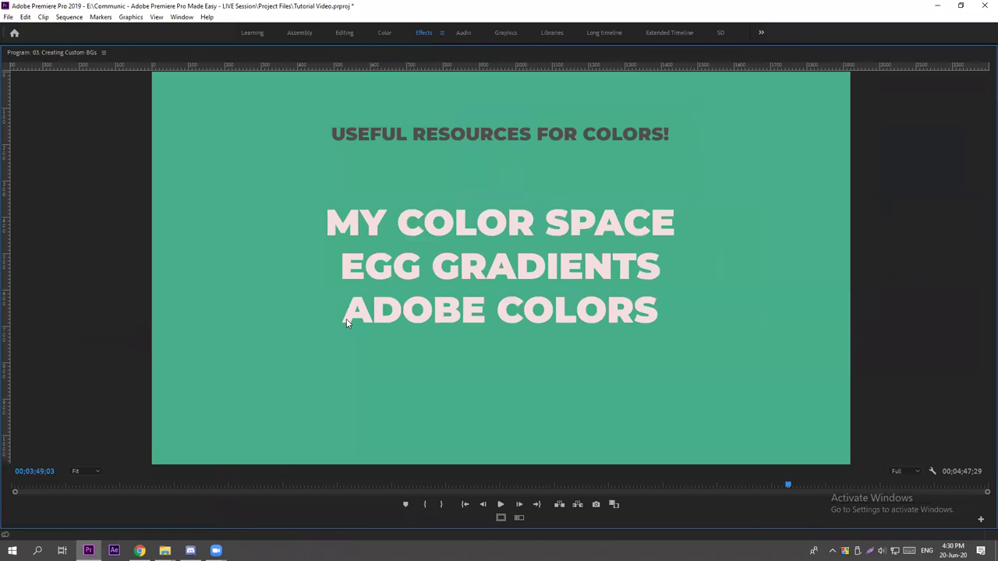
{"action": "key", "text": "grave"}
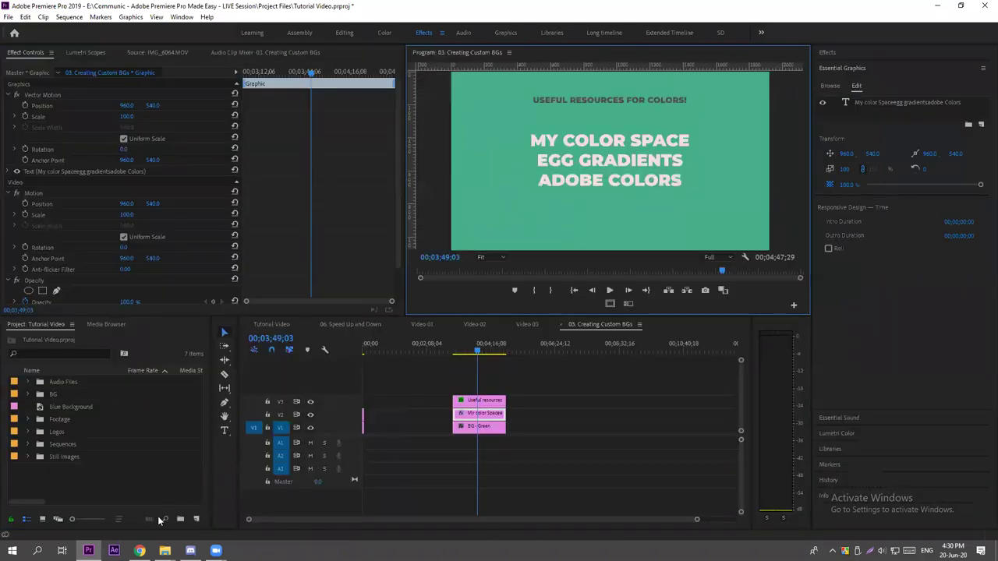
{"action": "left_click", "coordinate": [140, 550]}
Scroll through the Eggradients egg-shaped gradient gallery.
{"action": "left_click", "coordinate": [70, 9]}
{"action": "scroll", "coordinate": [473, 226], "scroll_direction": "down", "scroll_amount": 2}
{"action": "scroll", "coordinate": [579, 247], "scroll_direction": "down", "scroll_amount": 2}
{"action": "scroll", "coordinate": [466, 241], "scroll_direction": "down", "scroll_amount": 1}
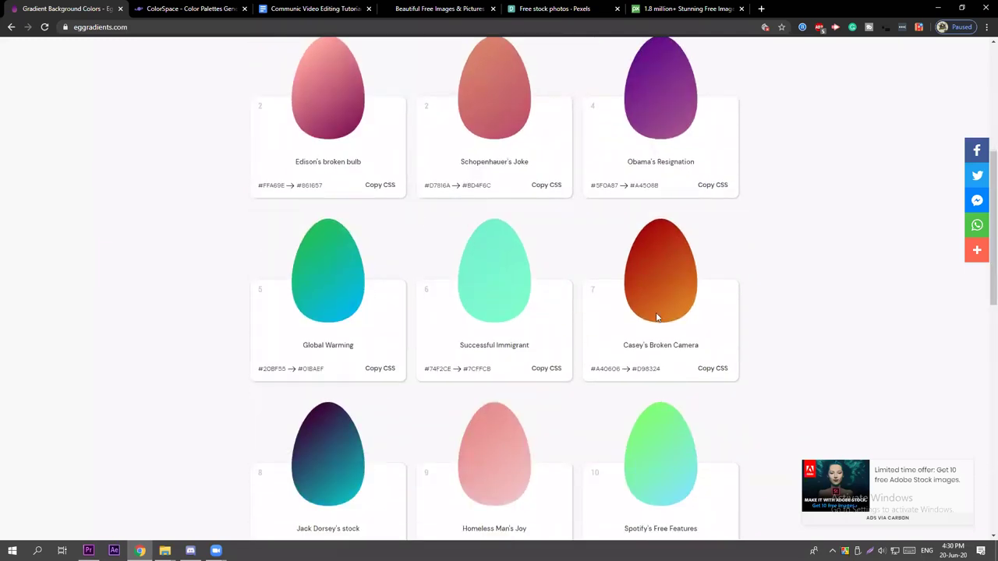
{"action": "scroll", "coordinate": [510, 285], "scroll_direction": "down", "scroll_amount": 2}
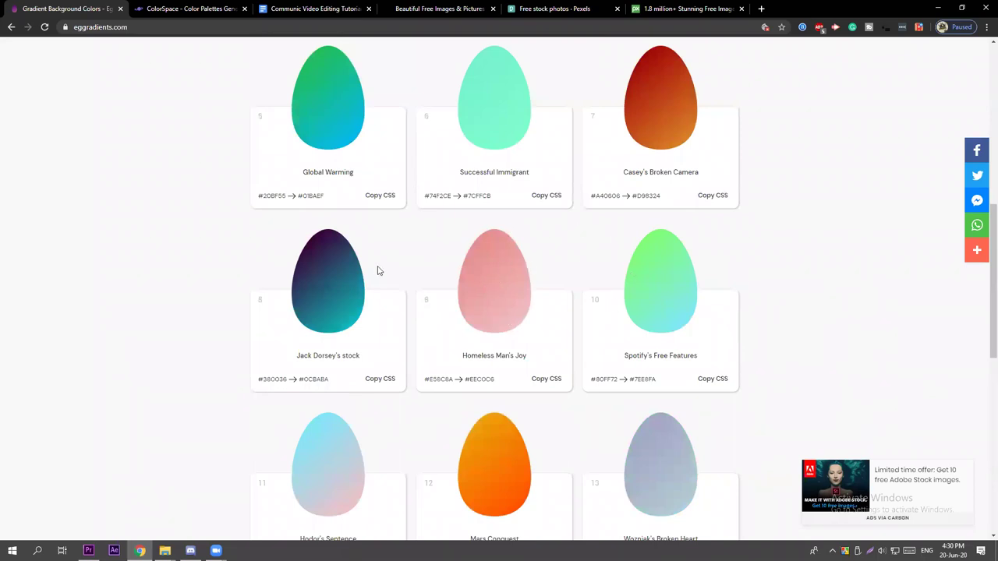
{"action": "scroll", "coordinate": [503, 347], "scroll_direction": "down", "scroll_amount": 2}
{"action": "scroll", "coordinate": [530, 338], "scroll_direction": "down", "scroll_amount": 3}
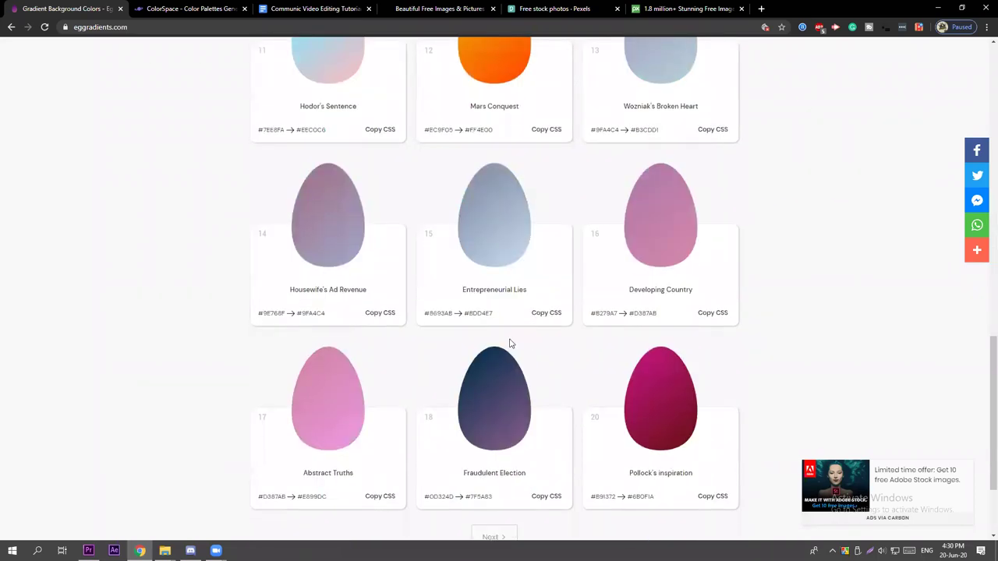
{"action": "scroll", "coordinate": [551, 423], "scroll_direction": "up", "scroll_amount": 12}
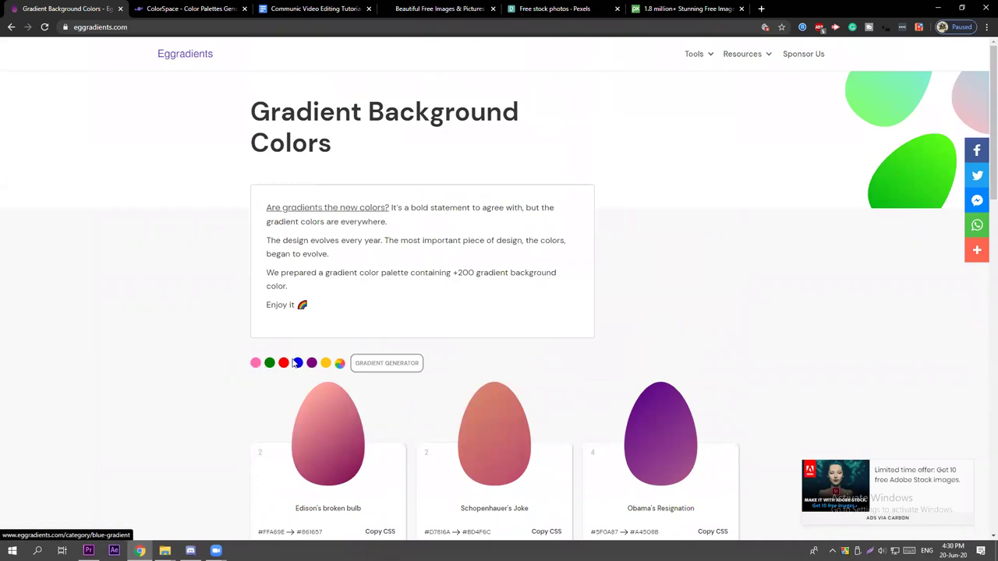
Filter to red gradients and scroll through palettes like Mars ambassador and Mars Walk.
{"action": "left_click", "coordinate": [283, 365]}
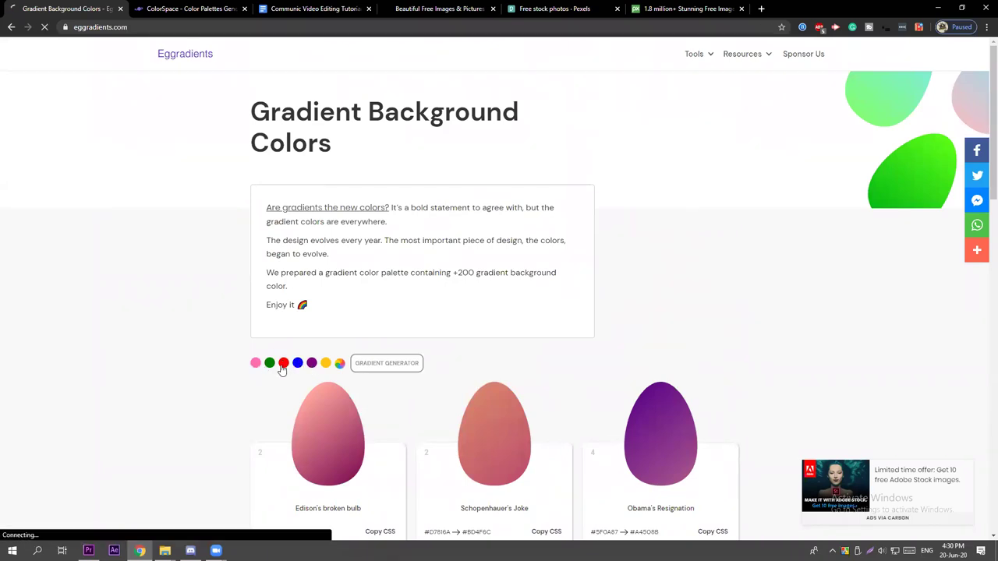
{"action": "scroll", "coordinate": [561, 296], "scroll_direction": "down", "scroll_amount": 2}
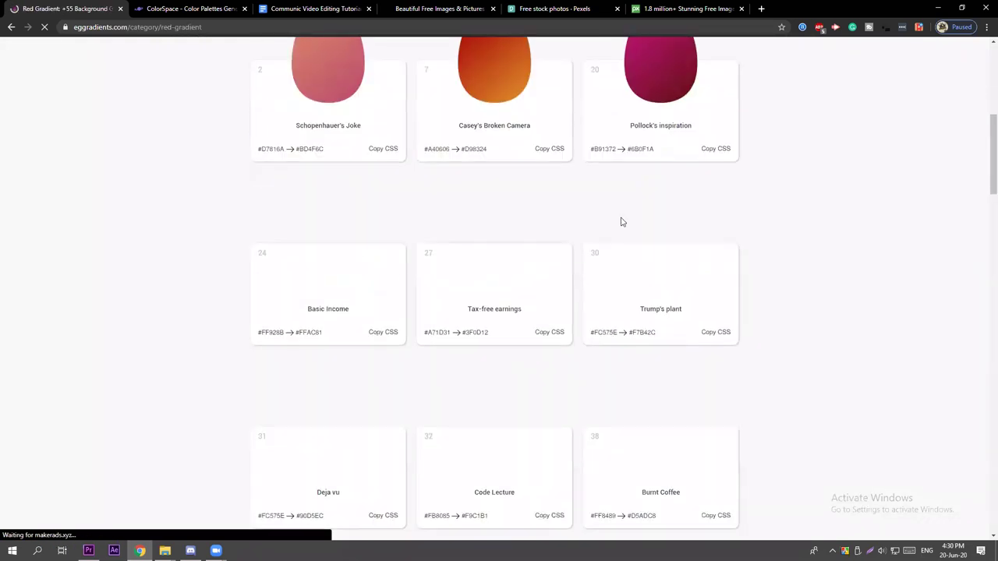
{"action": "scroll", "coordinate": [483, 308], "scroll_direction": "down", "scroll_amount": 2}
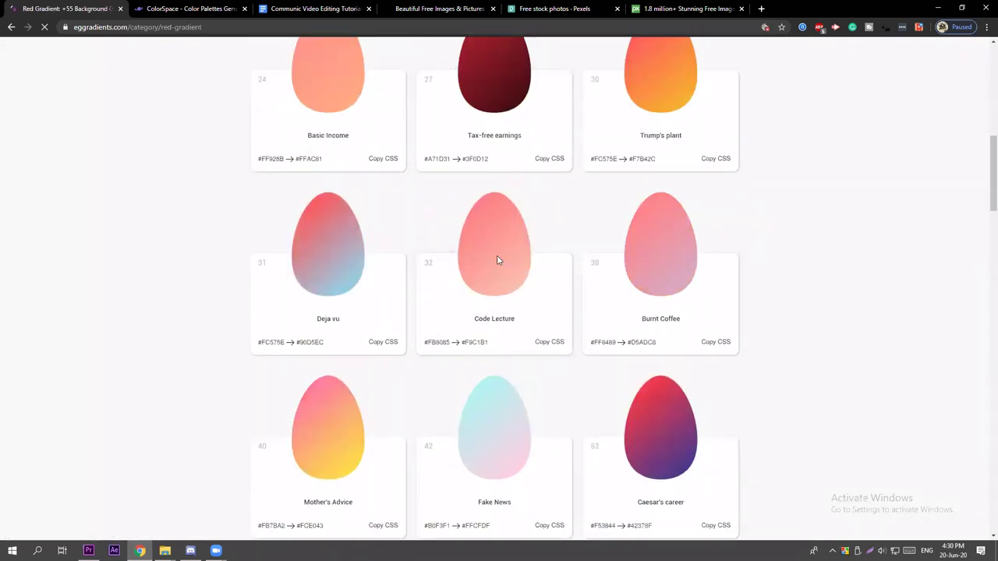
{"action": "scroll", "coordinate": [407, 249], "scroll_direction": "down", "scroll_amount": 1}
{"action": "scroll", "coordinate": [689, 194], "scroll_direction": "down", "scroll_amount": 3}
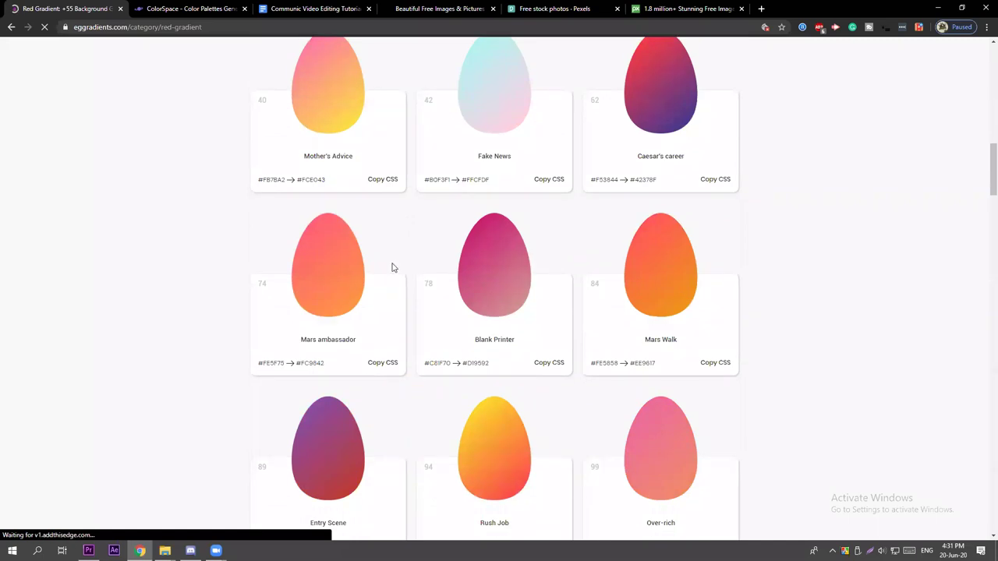
{"action": "scroll", "coordinate": [393, 267], "scroll_direction": "down", "scroll_amount": 2}
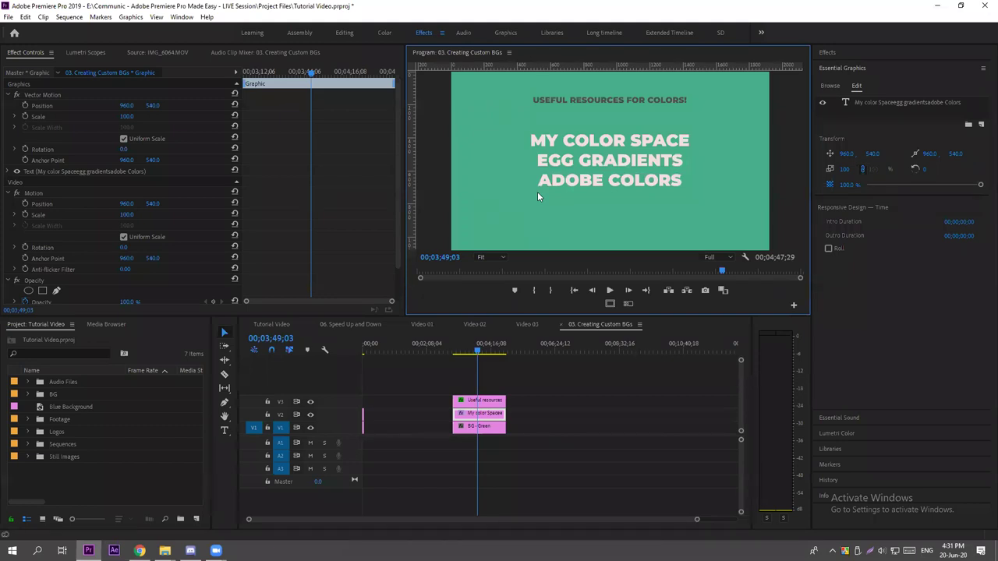
Delete the Blue Background and text clips sitting at 0s in the sequence.
{"action": "scroll", "coordinate": [448, 383], "scroll_direction": "down", "scroll_amount": 1}
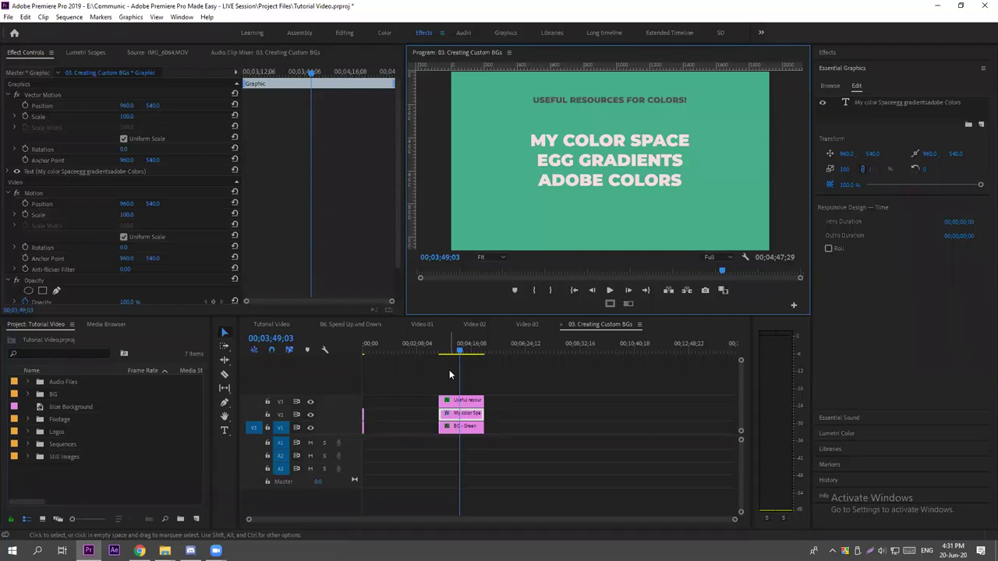
{"action": "left_click", "coordinate": [351, 345]}
{"action": "key", "text": "Home"}
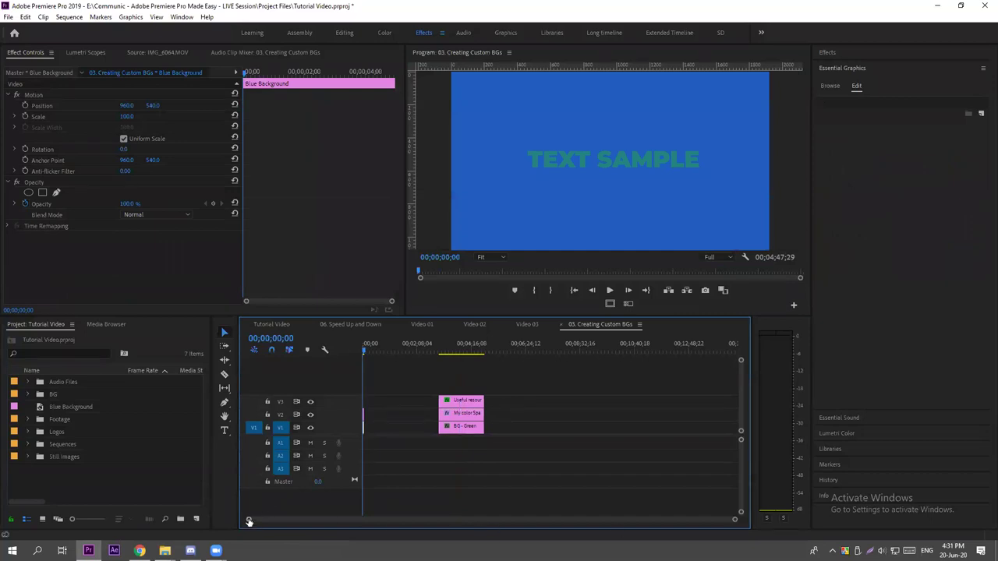
{"action": "scroll", "coordinate": [249, 521], "scroll_direction": "up", "scroll_amount": 3}
{"action": "left_click", "coordinate": [441, 445]}
{"action": "left_click_drag", "start_coordinate": [434, 397], "coordinate": [371, 439]}
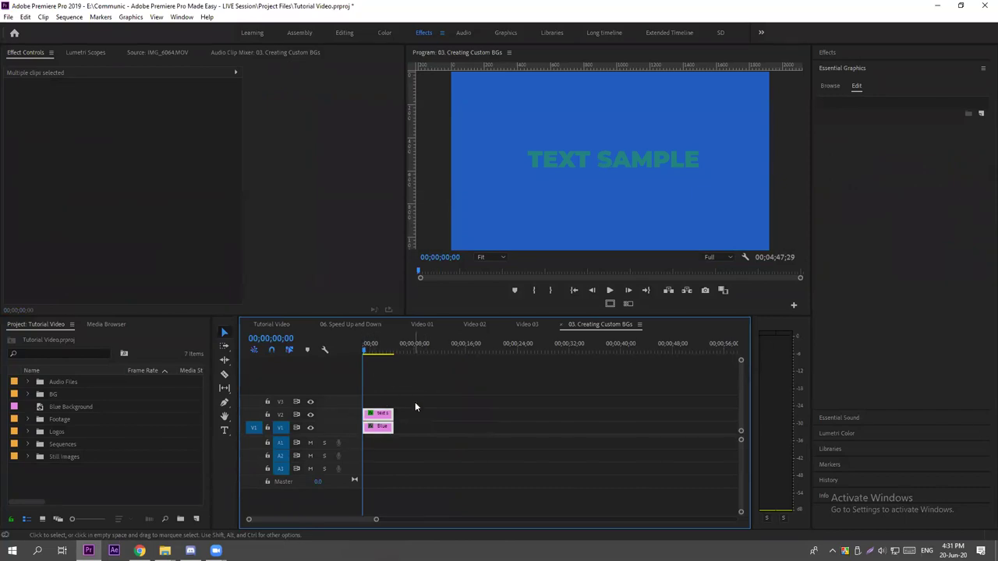
{"action": "key", "text": "Delete"}
Create a black (000000) colour matte in the Project panel named 'Black Background'.
{"action": "left_click", "coordinate": [153, 491]}
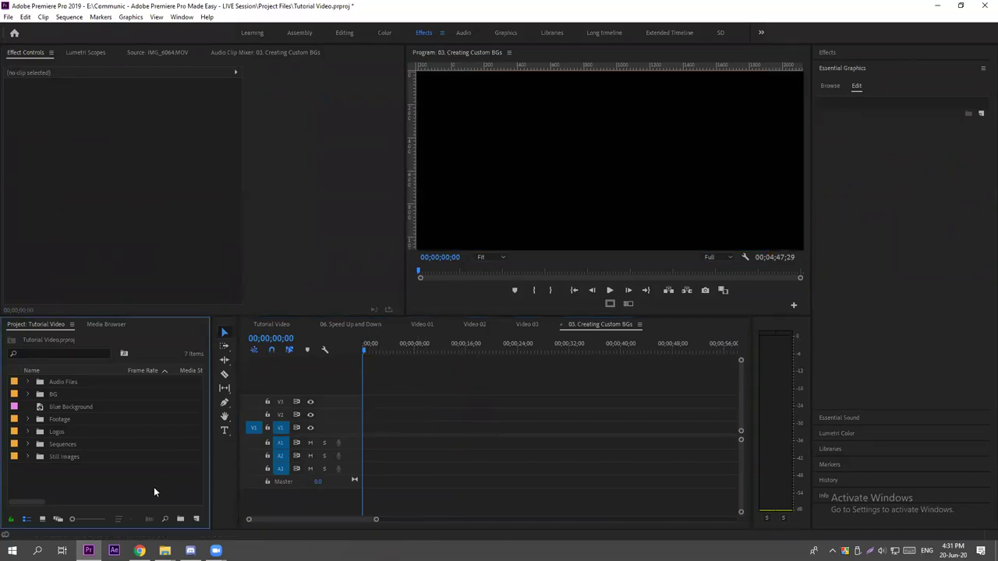
{"action": "right_click", "coordinate": [97, 473]}
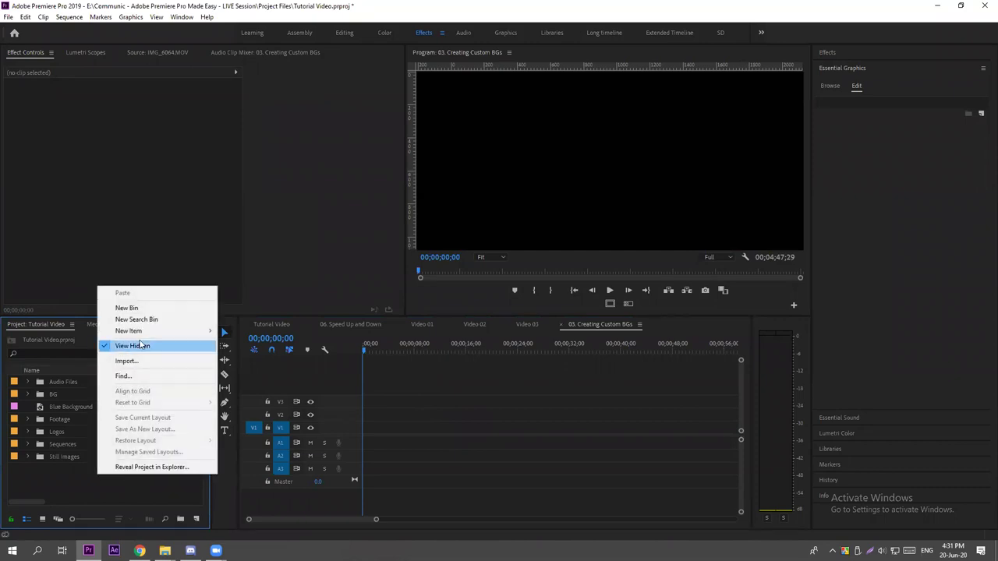
{"action": "mouse_move", "coordinate": [144, 336]}
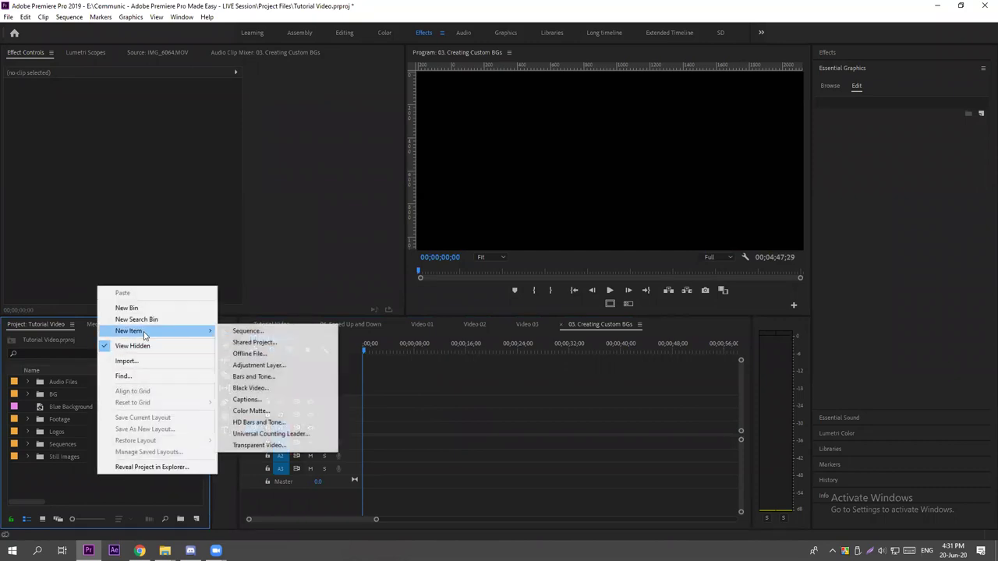
{"action": "left_click", "coordinate": [231, 413]}
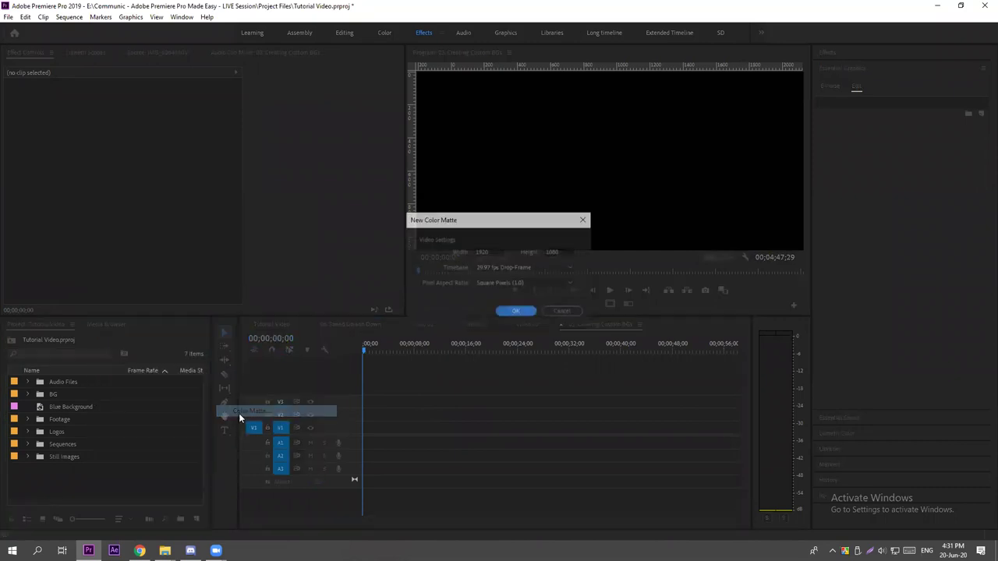
{"action": "left_click", "coordinate": [516, 312]}
{"action": "mouse_move", "coordinate": [464, 244]}
{"action": "left_mouse_down"}
{"action": "mouse_move", "coordinate": [463, 338]}
{"action": "mouse_move", "coordinate": [495, 341]}
{"action": "mouse_move", "coordinate": [492, 323]}
{"action": "mouse_move", "coordinate": [365, 215]}
{"action": "left_mouse_up"}
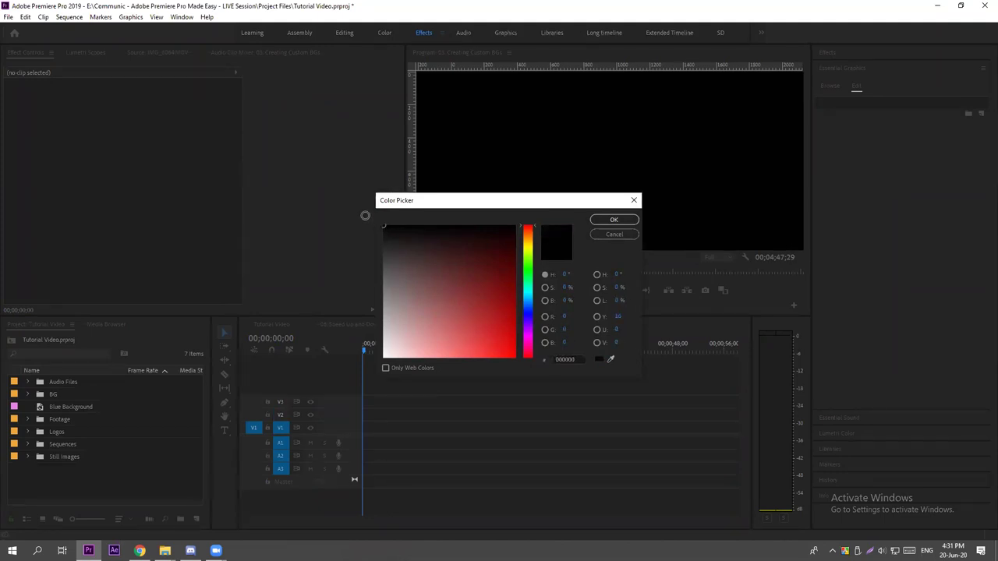
{"action": "left_click", "coordinate": [614, 219]}
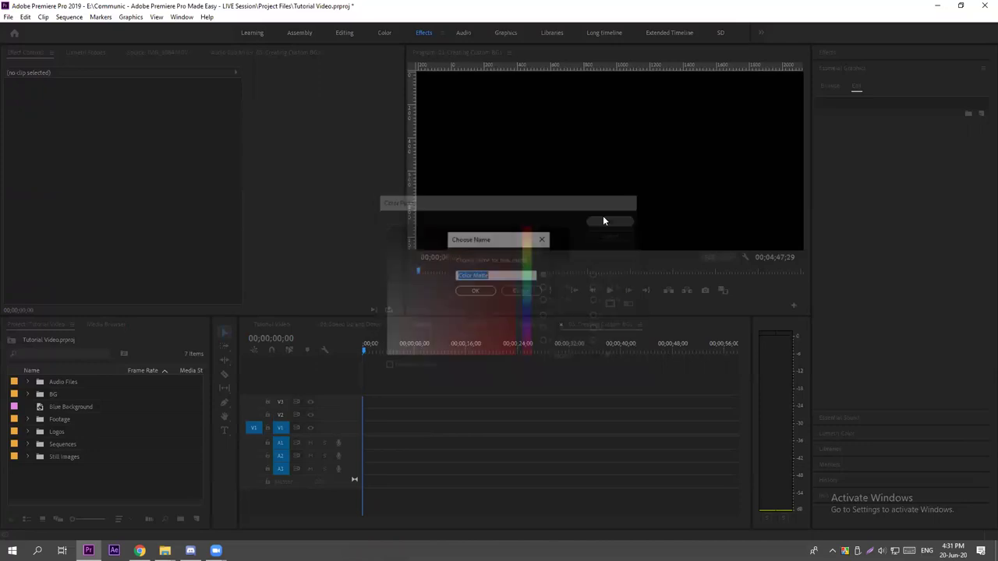
{"action": "key", "text": "BackSpace"}
{"action": "type", "text": "Black Background"}
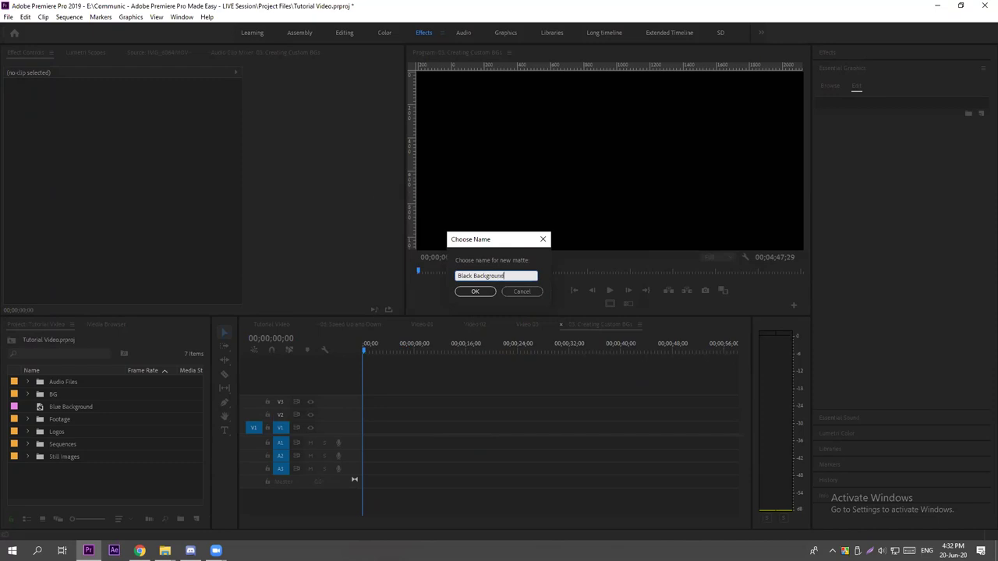
{"action": "key", "text": "Return"}
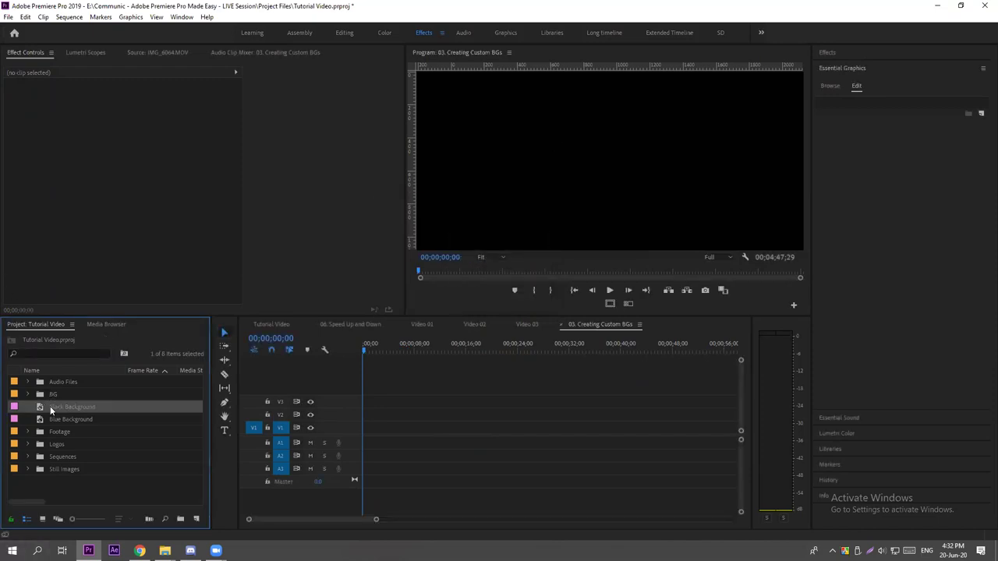
Drop the Black Background matte at 0s on V1 and extend it past two seconds.
{"action": "left_click_drag", "start_coordinate": [42, 405], "coordinate": [368, 429]}
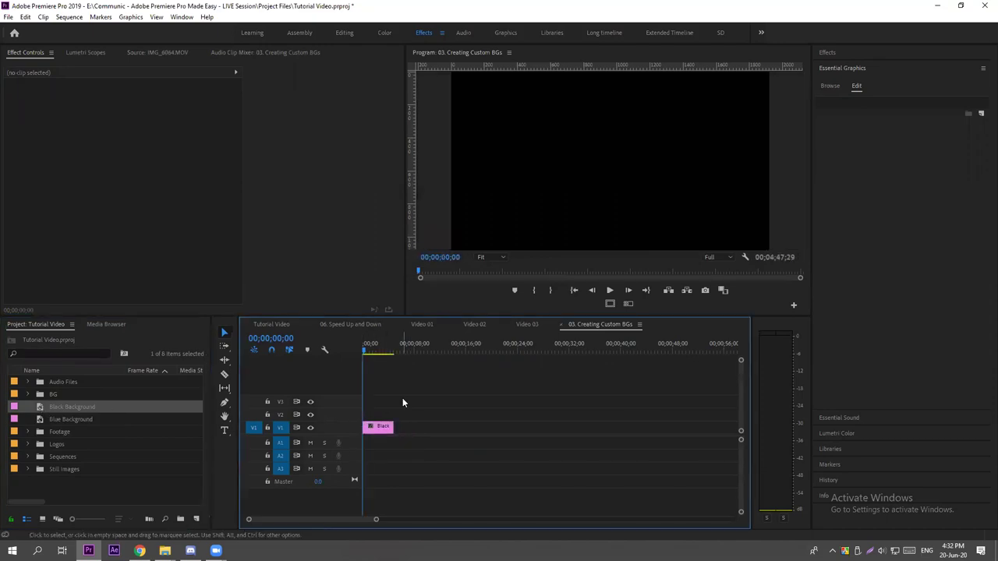
{"action": "left_click_drag", "start_coordinate": [365, 352], "coordinate": [378, 352]}
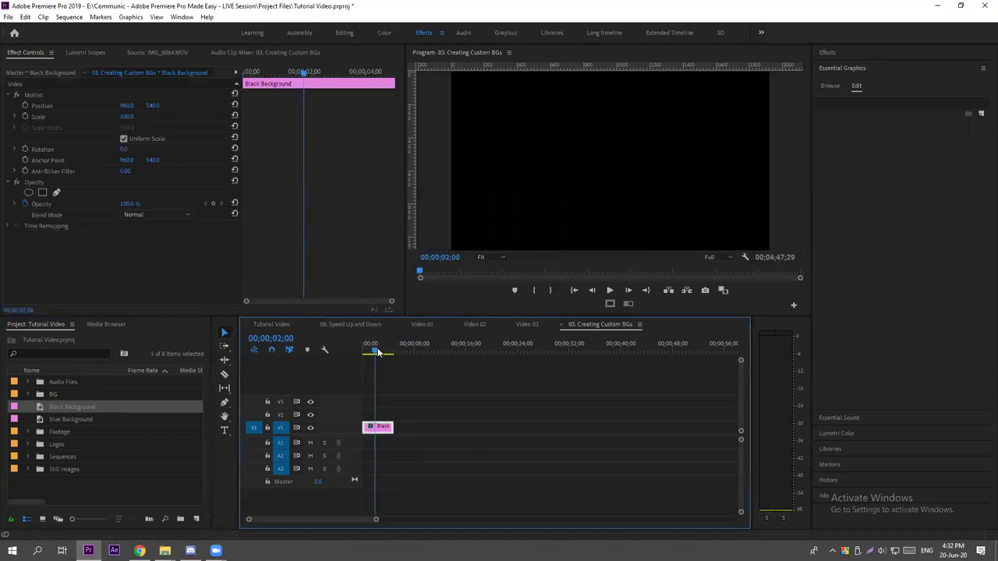
{"action": "left_click_drag", "start_coordinate": [390, 430], "coordinate": [445, 425]}
{"action": "left_click", "coordinate": [402, 428]}
{"action": "left_click", "coordinate": [421, 418]}
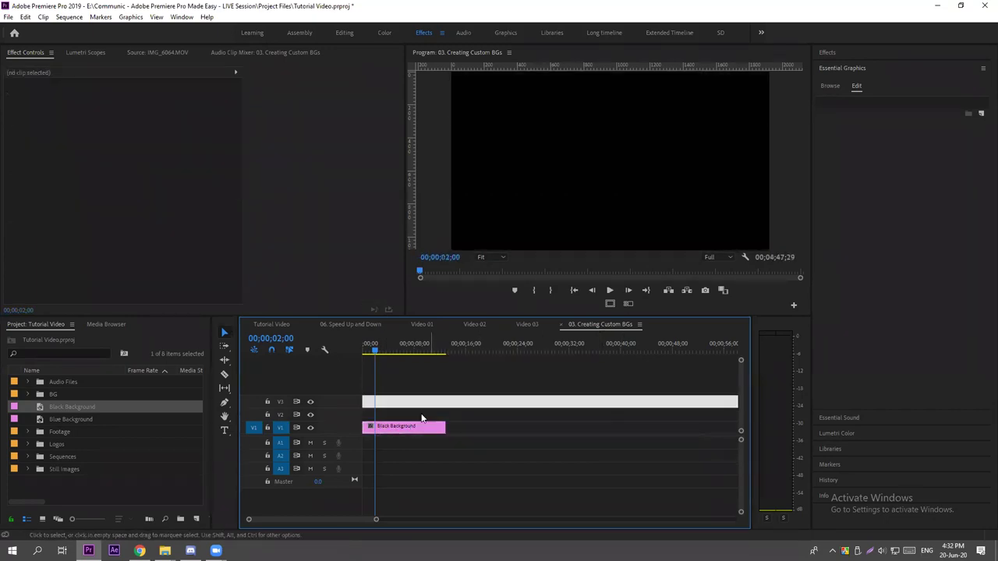
{"action": "left_click", "coordinate": [410, 428]}
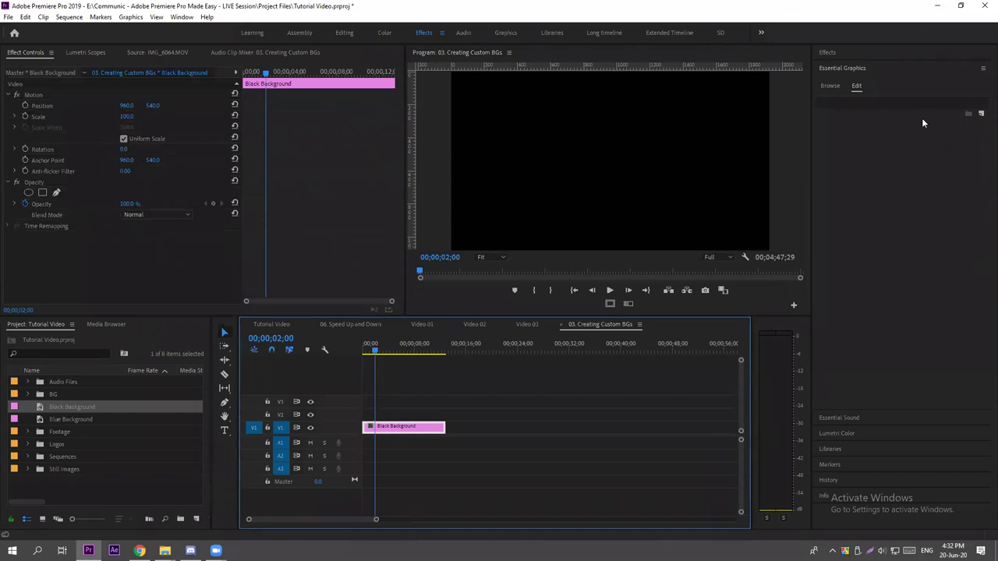
Add a two-line 'intro of' title with the presenter's name, centre-aligned and centred in frame.
{"action": "left_click", "coordinate": [225, 431]}
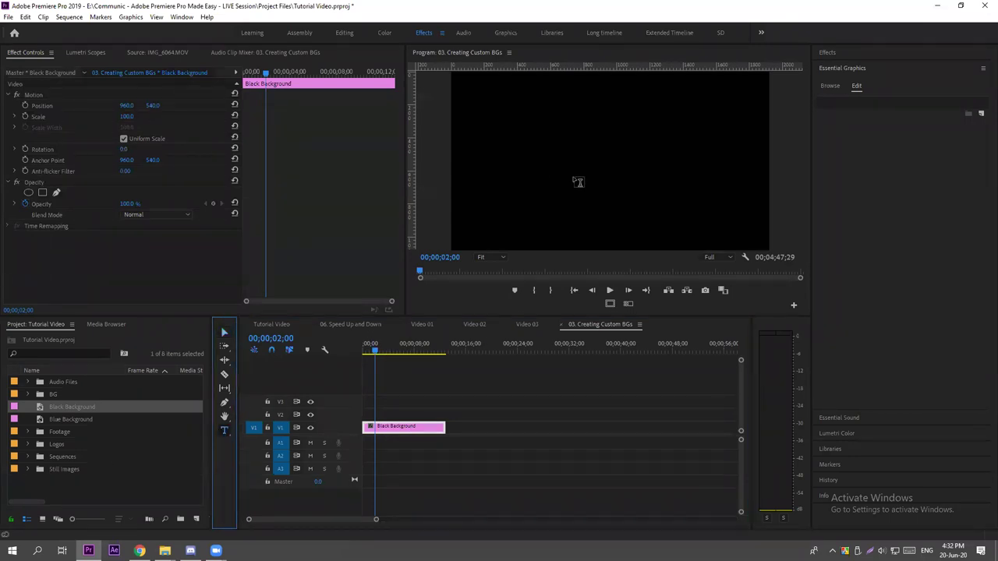
{"action": "left_click", "coordinate": [581, 153]}
{"action": "type", "text": "intro of"}
{"action": "key", "text": "BackSpace"}
{"action": "key", "text": "Return"}
{"action": "type", "text": "farhan sakib"}
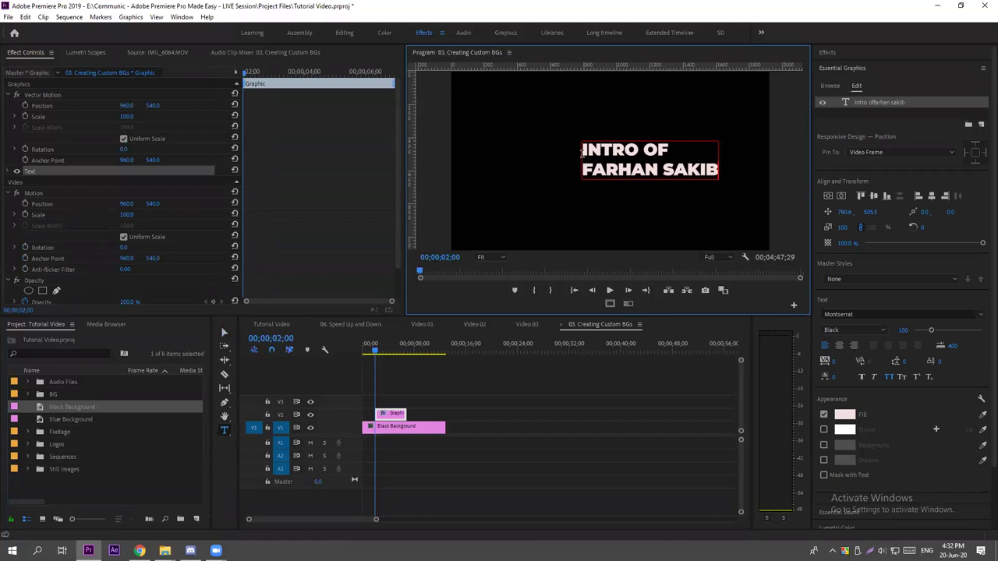
{"action": "key", "text": "ctrl+a"}
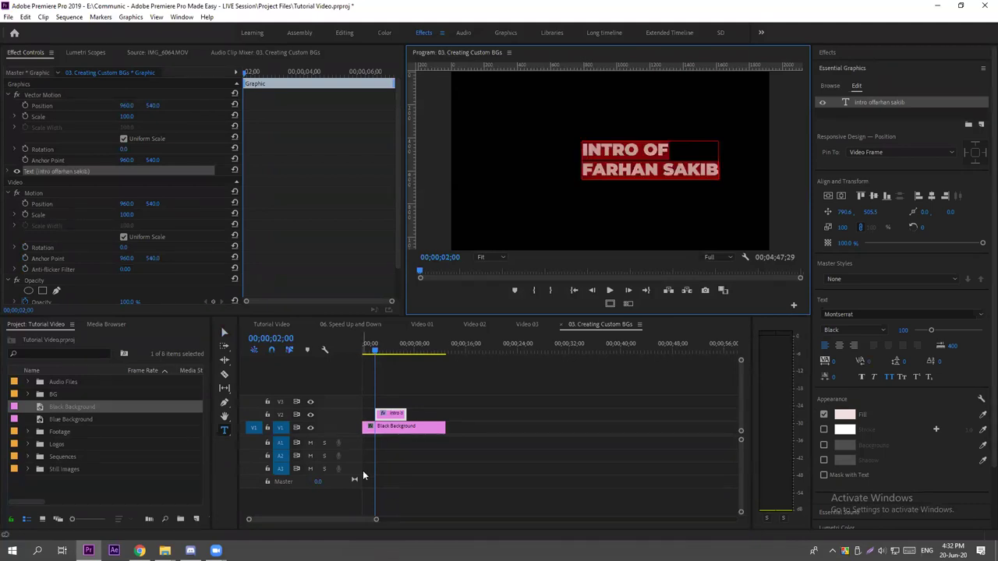
{"action": "left_click", "coordinate": [839, 346]}
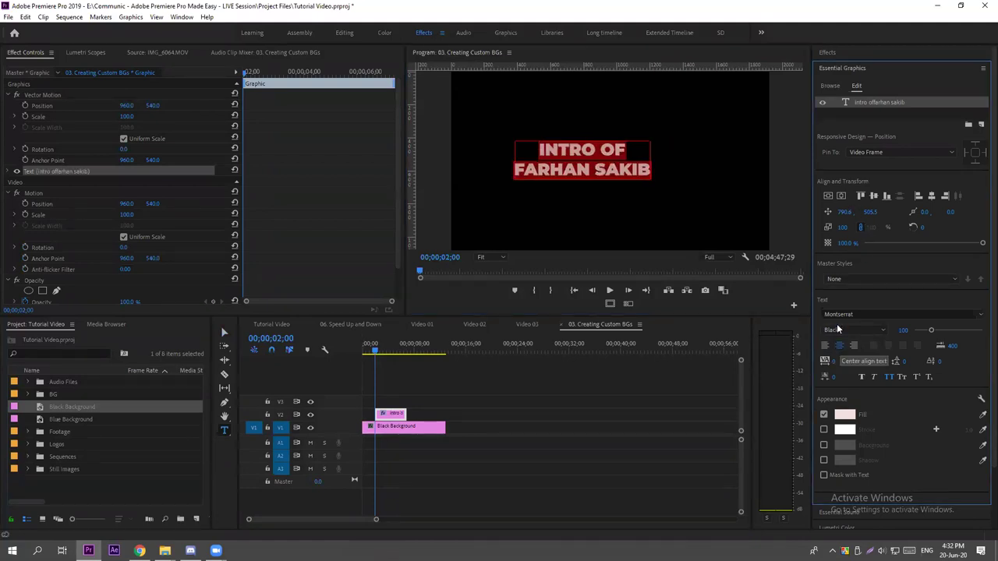
{"action": "left_click", "coordinate": [840, 197]}
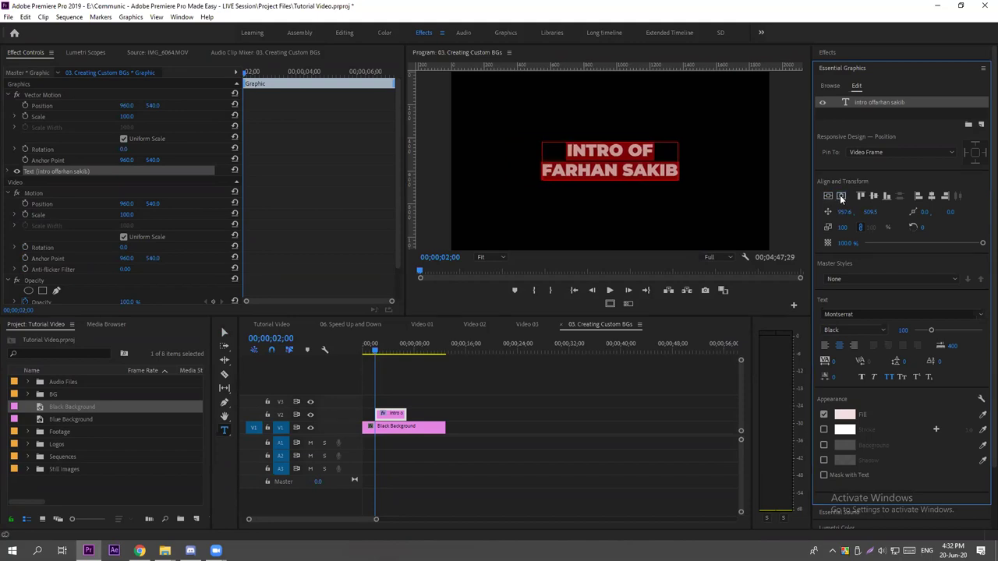
Preview the intro title over black in the maximized Program monitor.
{"action": "left_click", "coordinate": [422, 390]}
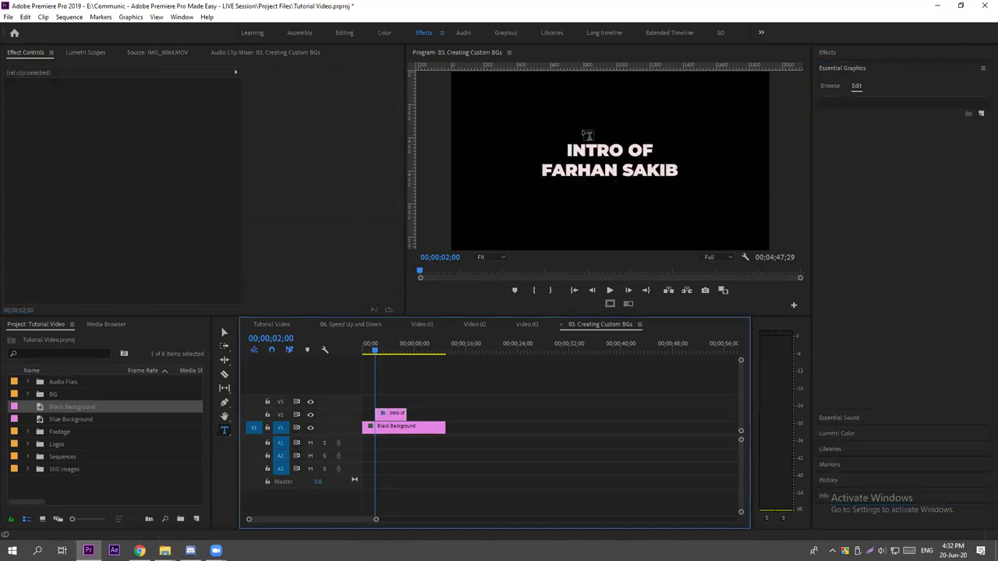
{"action": "left_click", "coordinate": [541, 108]}
{"action": "key", "text": "grave"}
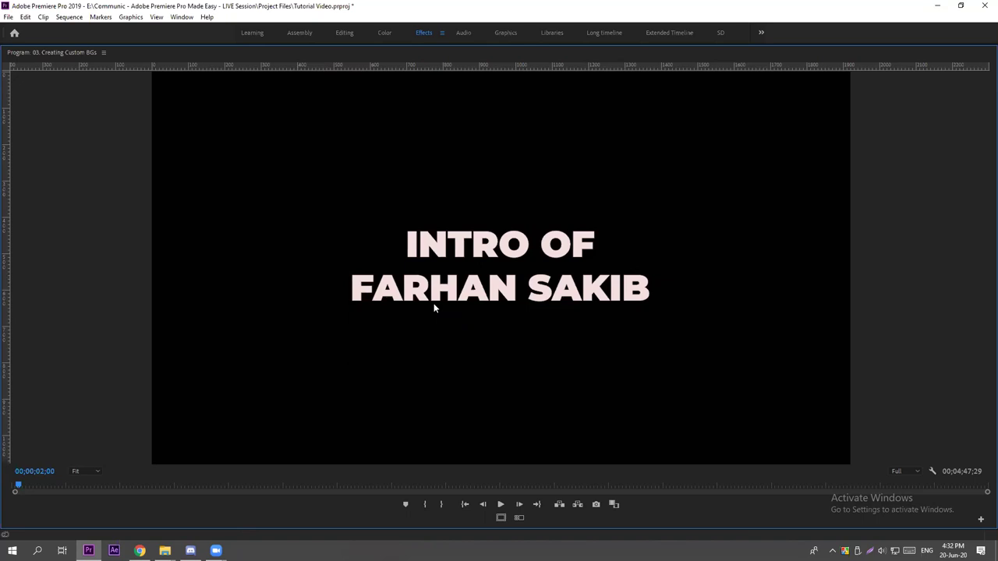
{"action": "key", "text": "grave"}
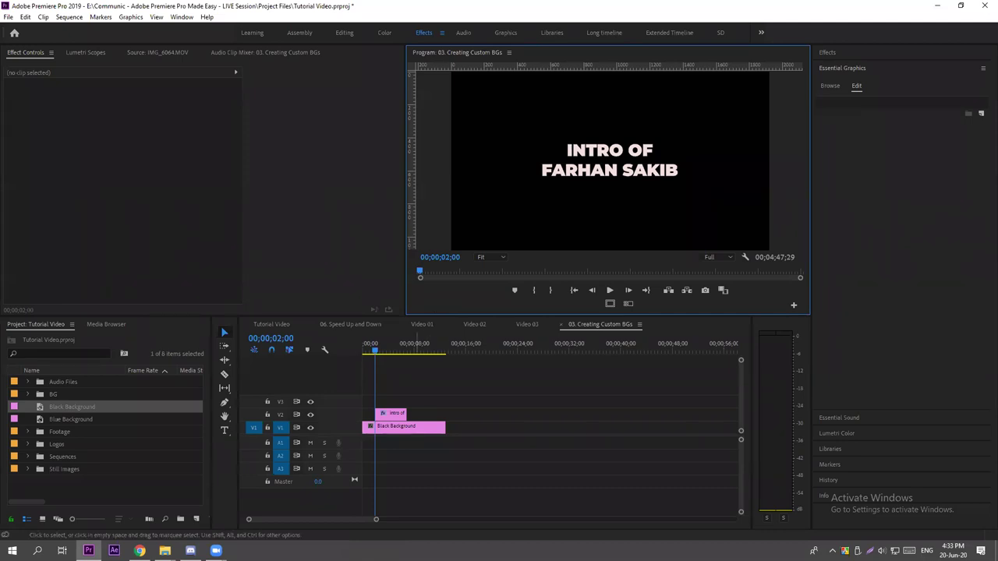
Select the Black Background and title clips and expand the project's Sequences folder.
{"action": "left_click_drag", "start_coordinate": [375, 519], "coordinate": [364, 520]}
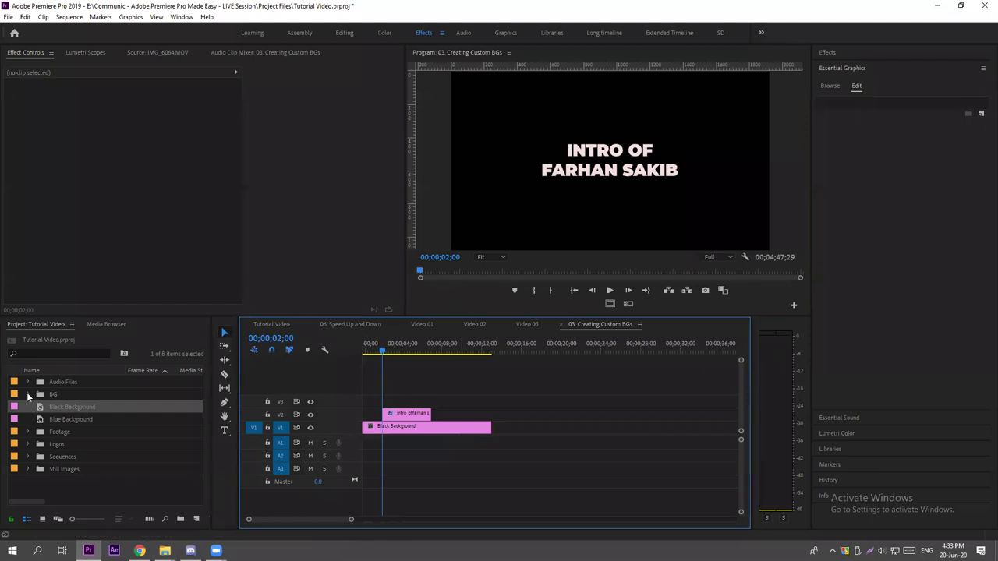
{"action": "left_click_drag", "start_coordinate": [494, 404], "coordinate": [452, 460]}
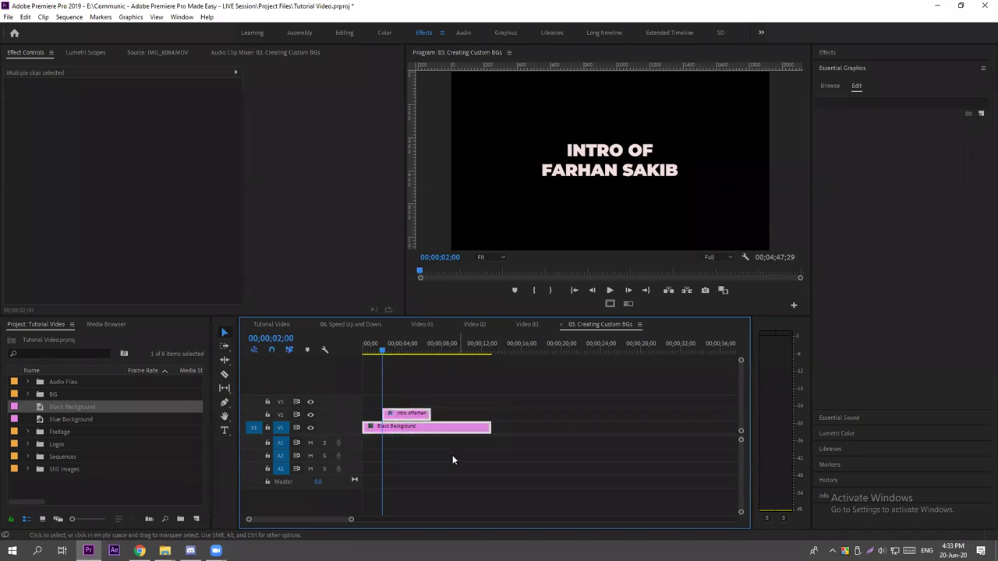
{"action": "left_click", "coordinate": [28, 457]}
{"action": "scroll", "coordinate": [113, 448], "scroll_direction": "down", "scroll_amount": 1}
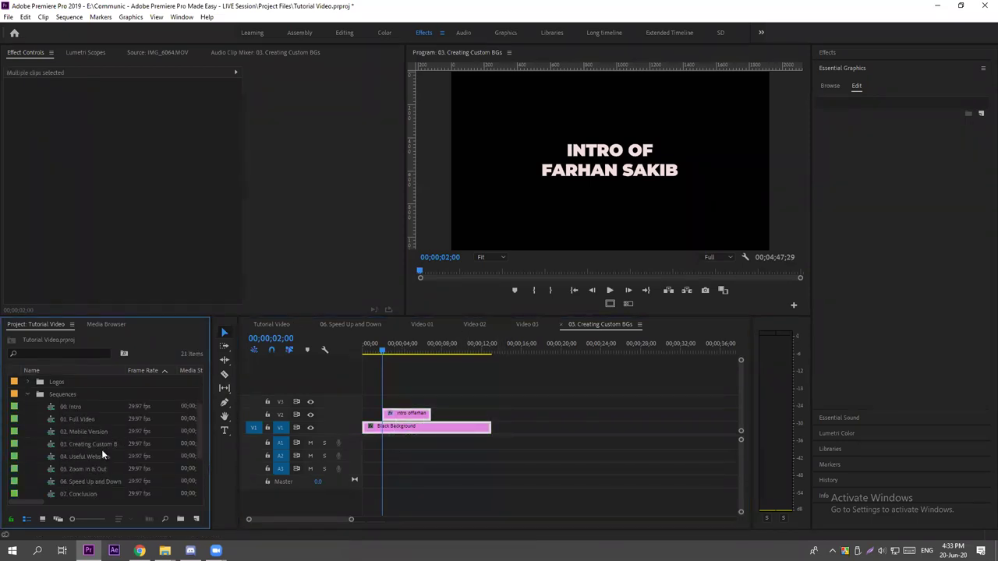
{"action": "scroll", "coordinate": [88, 454], "scroll_direction": "down", "scroll_amount": 1}
Open 04. Useful Websites and maximize the Unsplash, Pixabay, Pexels card at 00;01;07;09.
{"action": "double_click", "coordinate": [79, 446]}
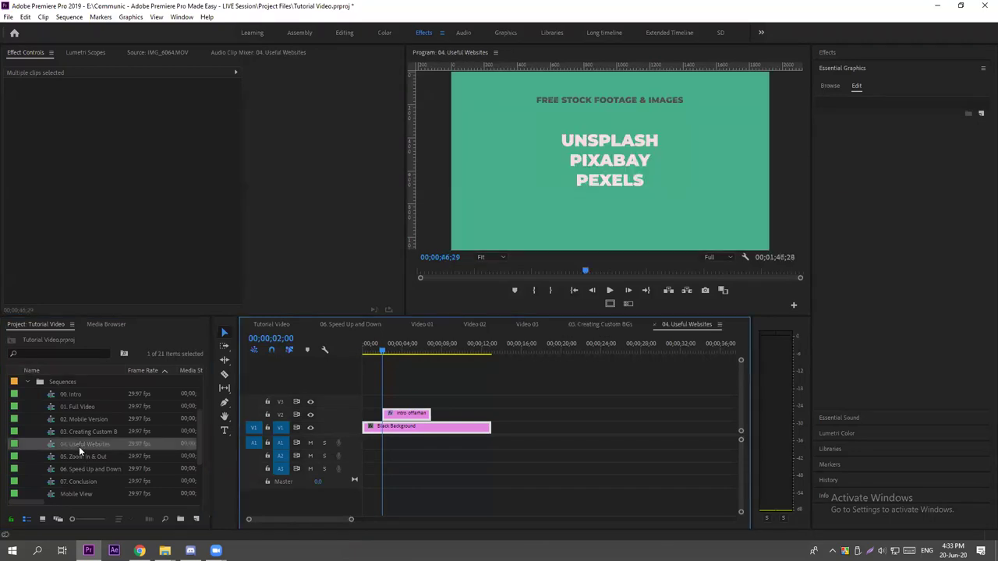
{"action": "left_click", "coordinate": [431, 380]}
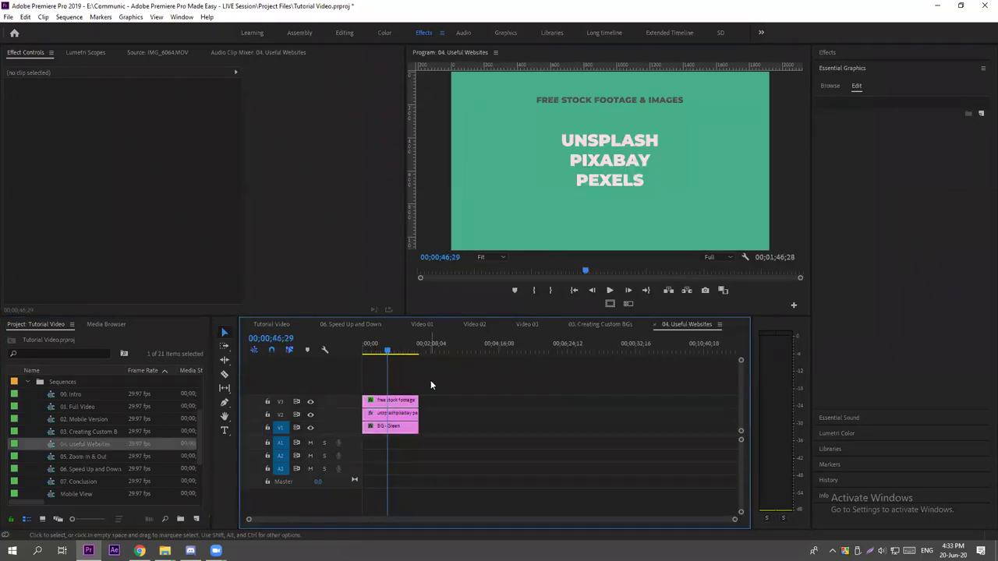
{"action": "left_click", "coordinate": [457, 352]}
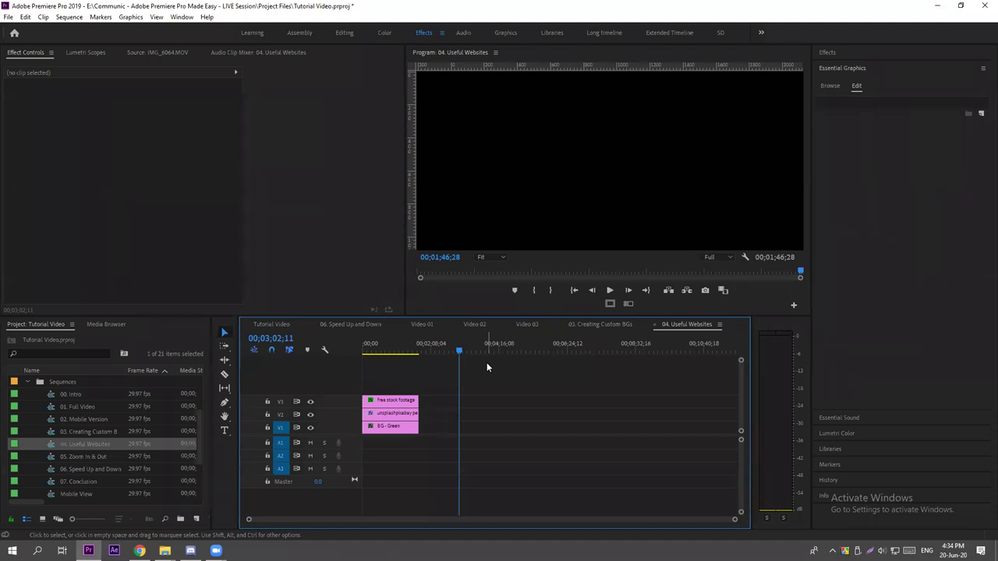
{"action": "left_click", "coordinate": [399, 349]}
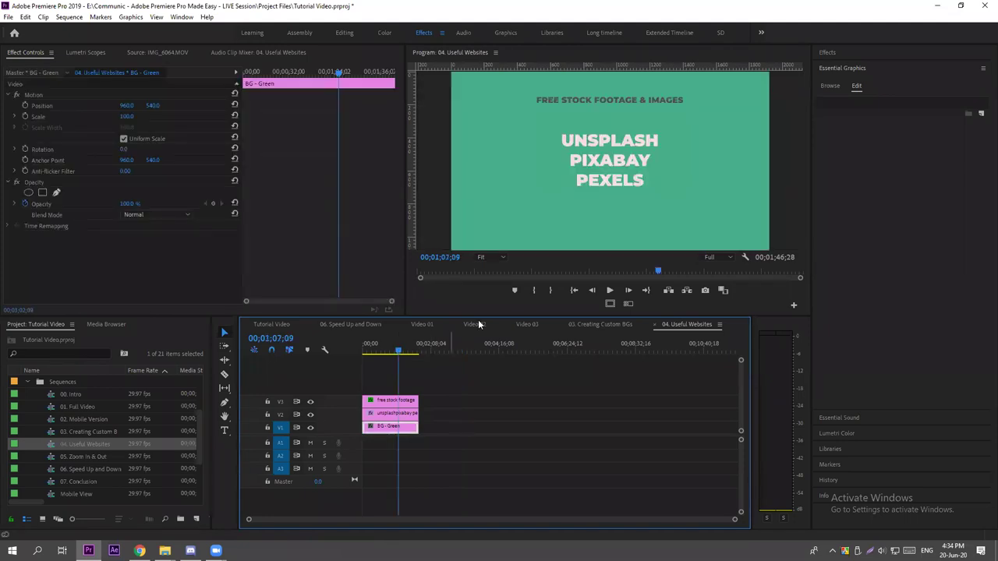
{"action": "key", "text": "grave"}
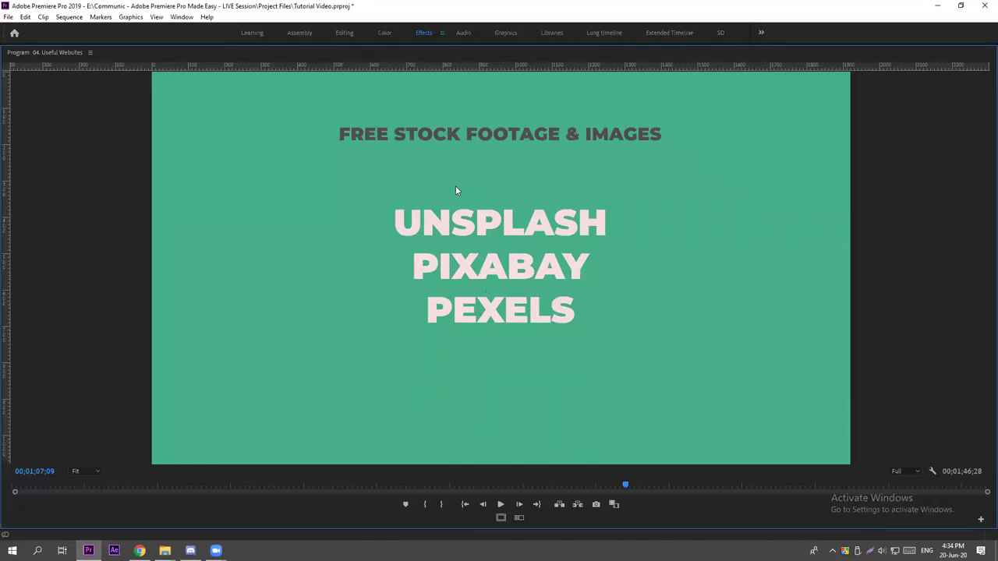
Bring up the Unsplash tab in Chrome and scroll through its photo feed.
{"action": "left_click", "coordinate": [140, 551]}
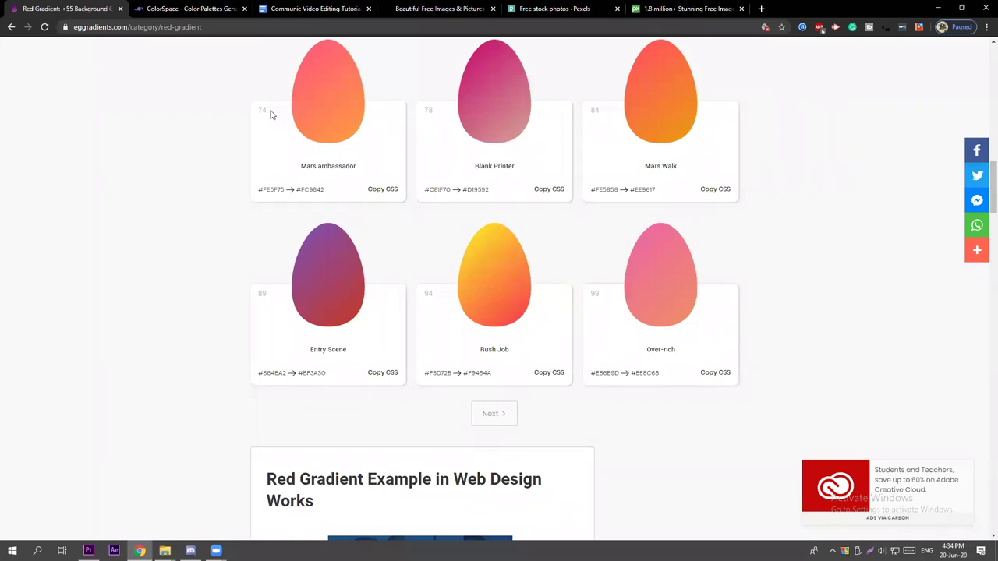
{"action": "key", "text": "ctrl+shift+Tab"}
{"action": "left_click", "coordinate": [437, 9]}
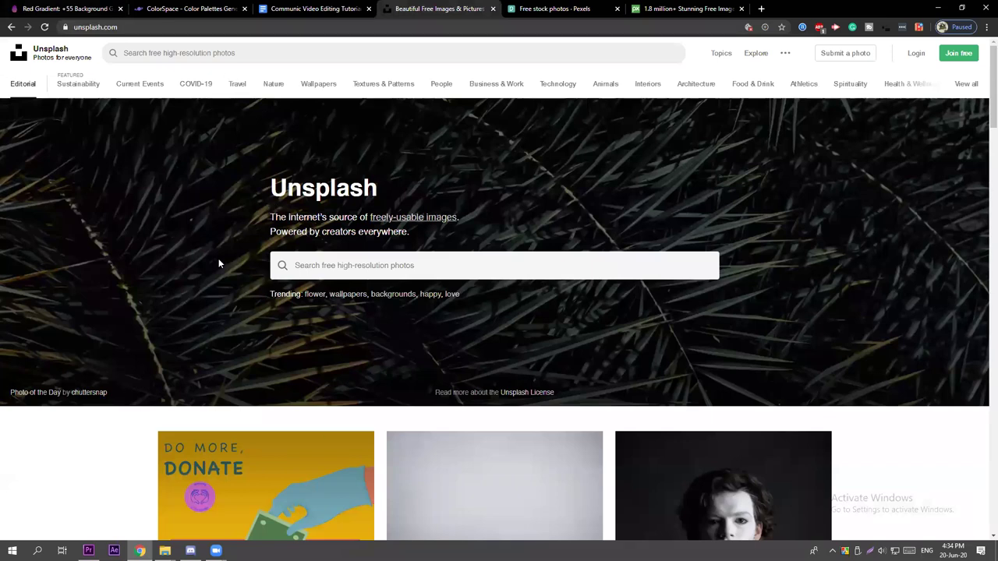
{"action": "scroll", "coordinate": [219, 264], "scroll_direction": "down", "scroll_amount": 5}
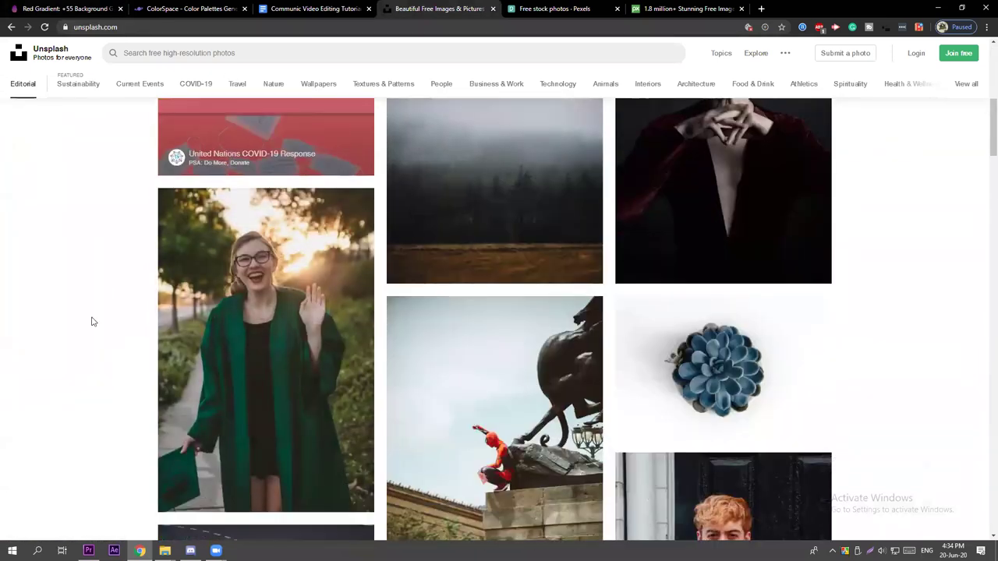
{"action": "scroll", "coordinate": [91, 321], "scroll_direction": "down", "scroll_amount": 3}
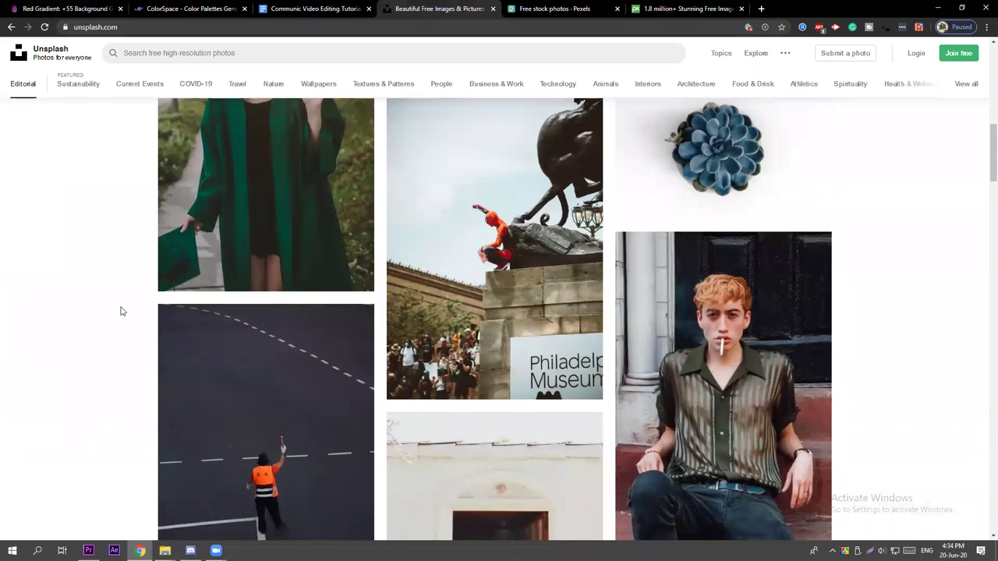
{"action": "scroll", "coordinate": [121, 312], "scroll_direction": "down", "scroll_amount": 3}
{"action": "scroll", "coordinate": [136, 319], "scroll_direction": "up", "scroll_amount": 15}
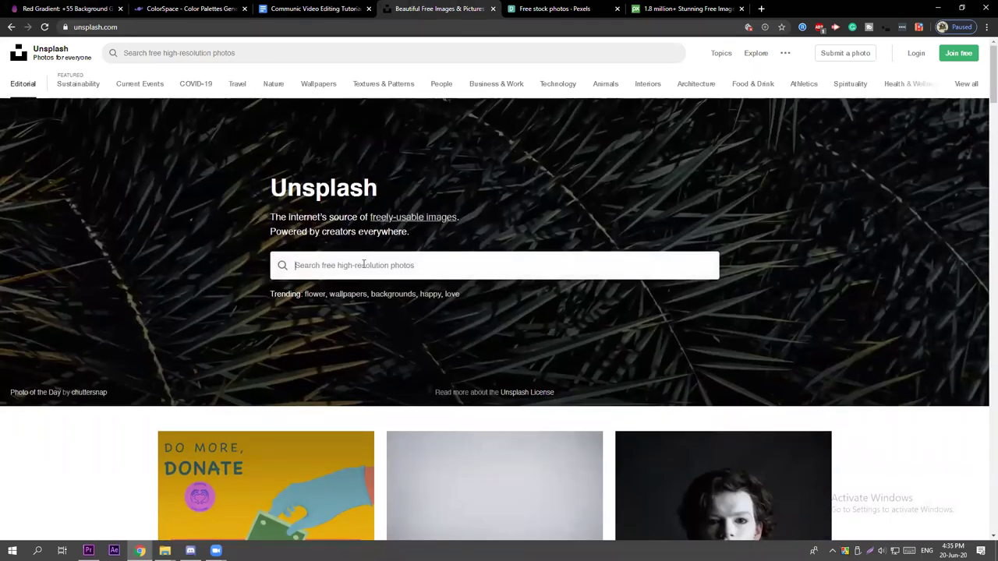
Search Unsplash for 'candle' and enlarge a candle-in-brass-holder photo from the results.
{"action": "type", "text": "candle"}
{"action": "key", "text": "Return"}
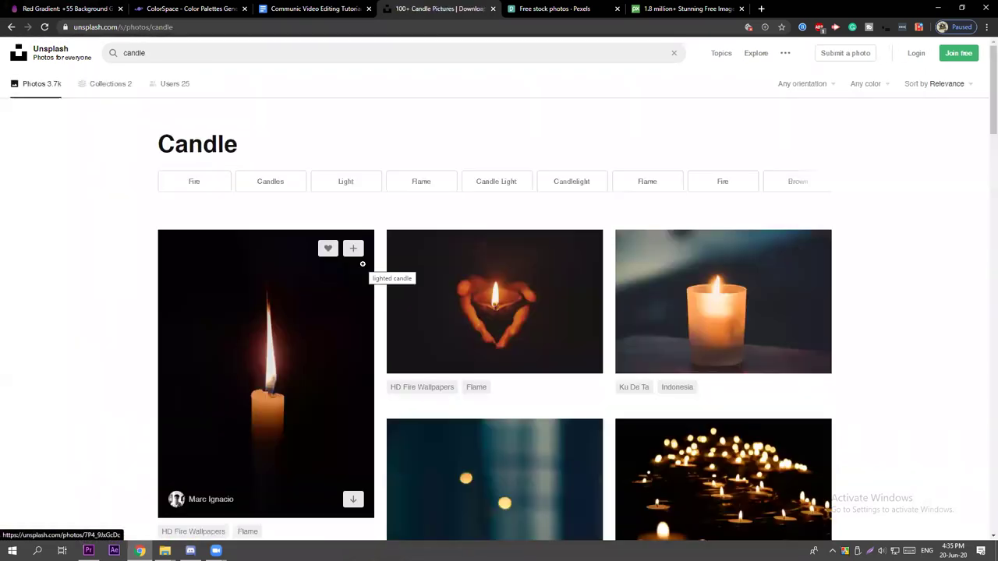
{"action": "scroll", "coordinate": [92, 285], "scroll_direction": "down", "scroll_amount": 3}
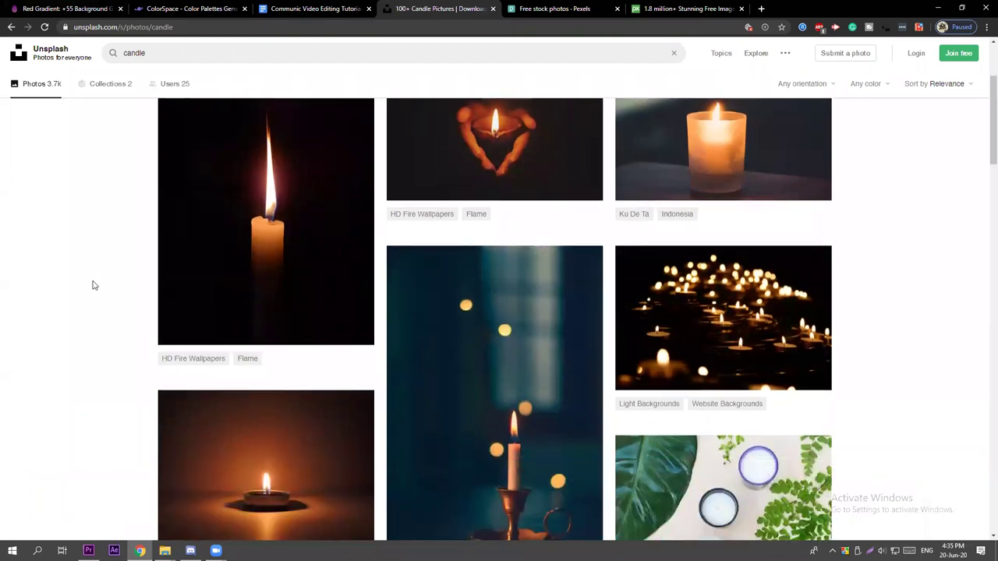
{"action": "scroll", "coordinate": [92, 286], "scroll_direction": "down", "scroll_amount": 6}
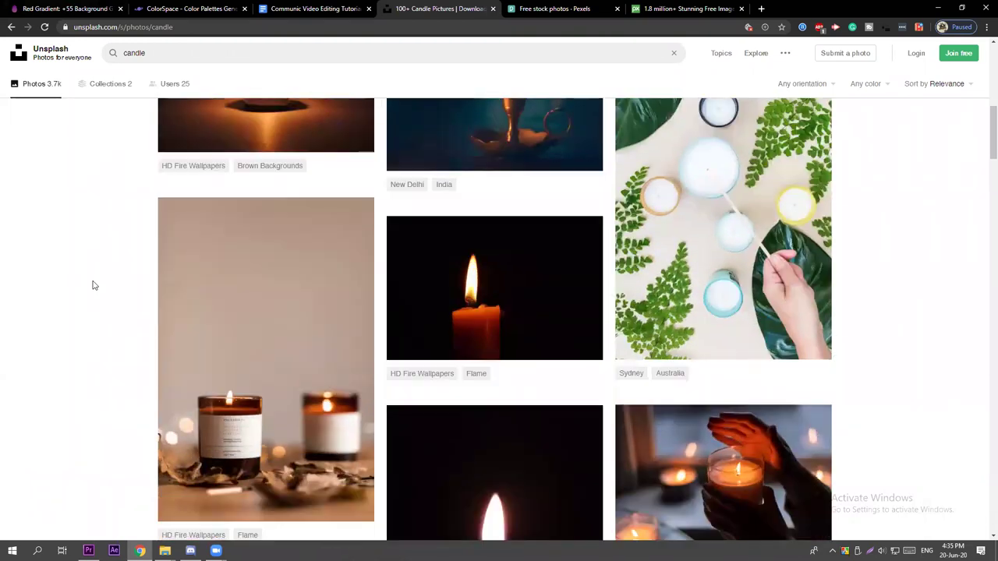
{"action": "scroll", "coordinate": [92, 285], "scroll_direction": "down", "scroll_amount": 7}
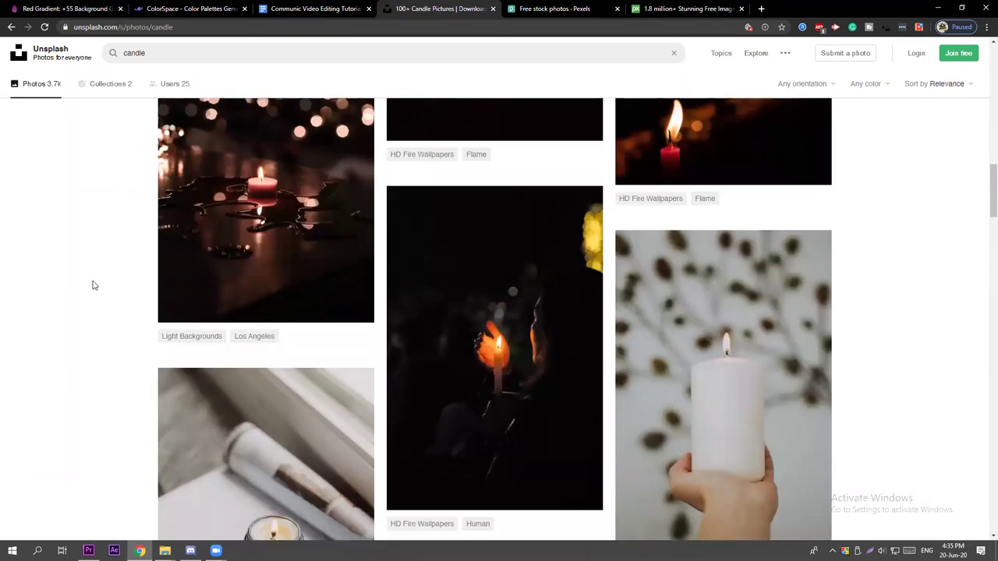
{"action": "scroll", "coordinate": [92, 285], "scroll_direction": "down", "scroll_amount": 5}
{"action": "scroll", "coordinate": [92, 286], "scroll_direction": "up", "scroll_amount": 8}
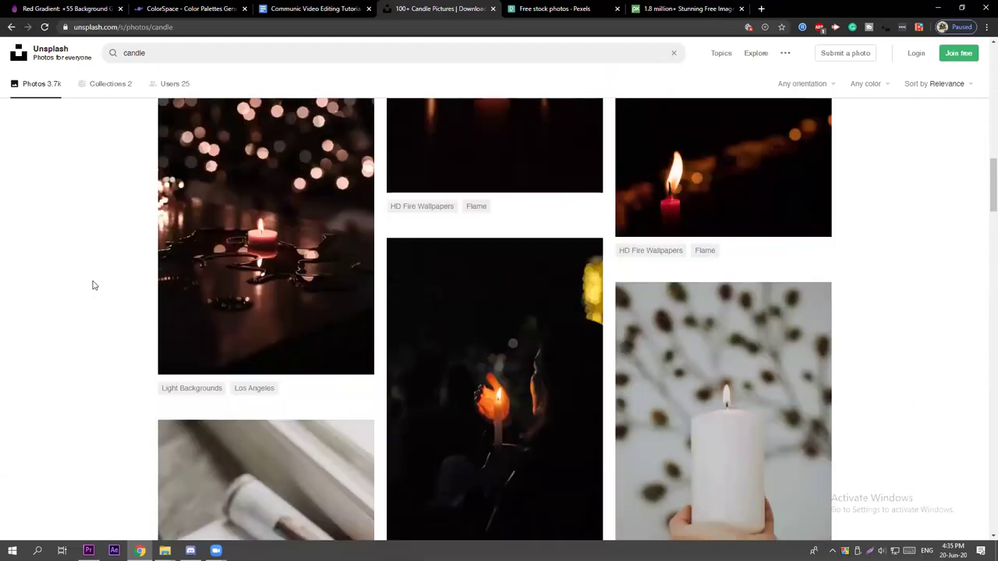
{"action": "scroll", "coordinate": [92, 286], "scroll_direction": "up", "scroll_amount": 5}
{"action": "left_click", "coordinate": [476, 194]}
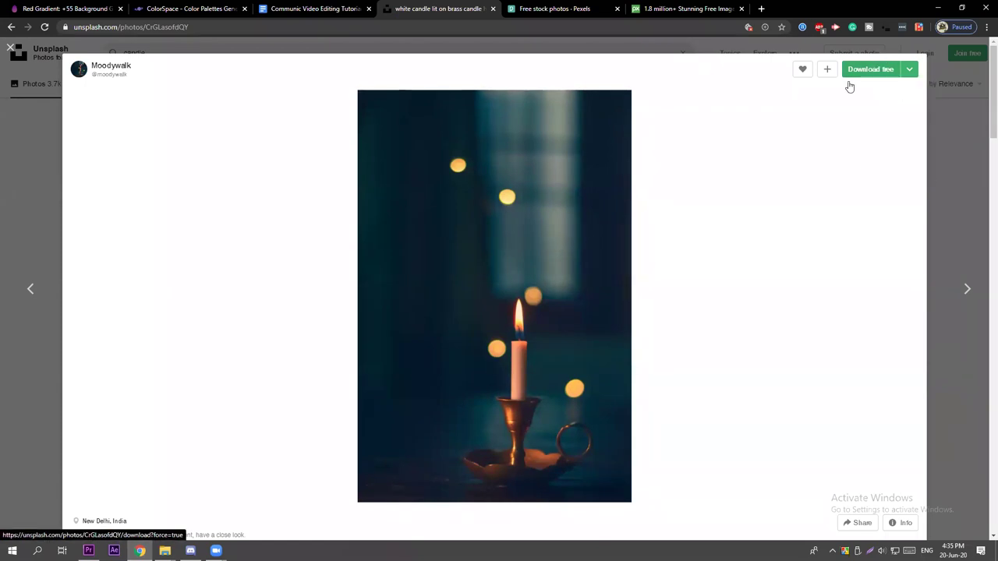
{"action": "left_click", "coordinate": [973, 141]}
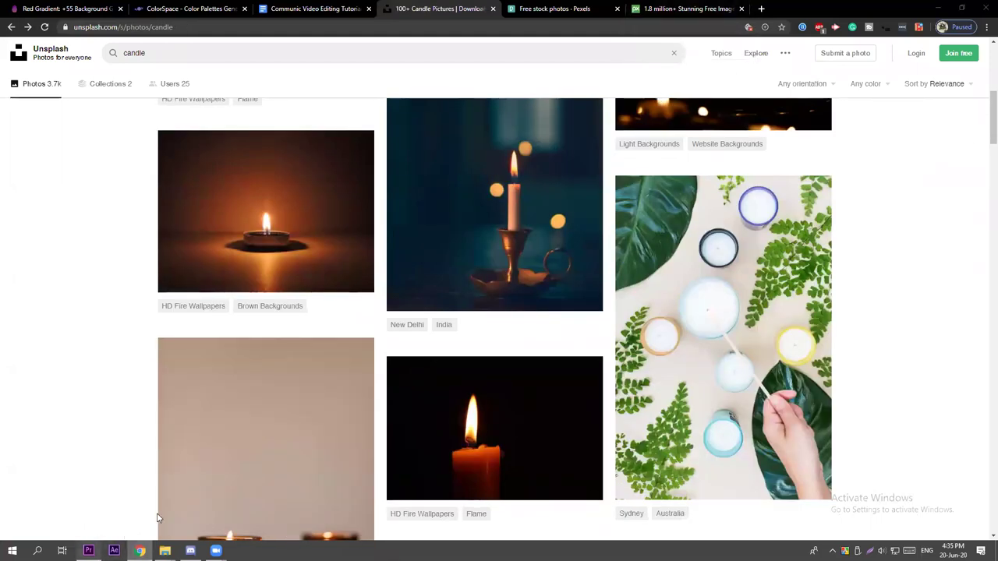
Briefly check Premiere Pro, then return to the browser's Pixabay tab.
{"action": "left_click", "coordinate": [88, 550]}
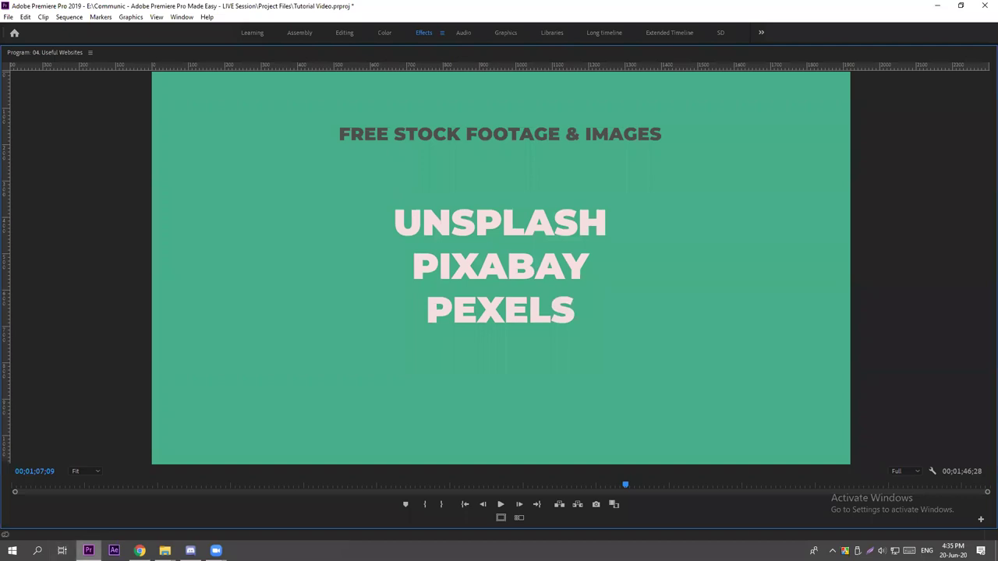
{"action": "key", "text": "alt+Tab"}
{"action": "scroll", "coordinate": [356, 229], "scroll_direction": "up", "scroll_amount": 5}
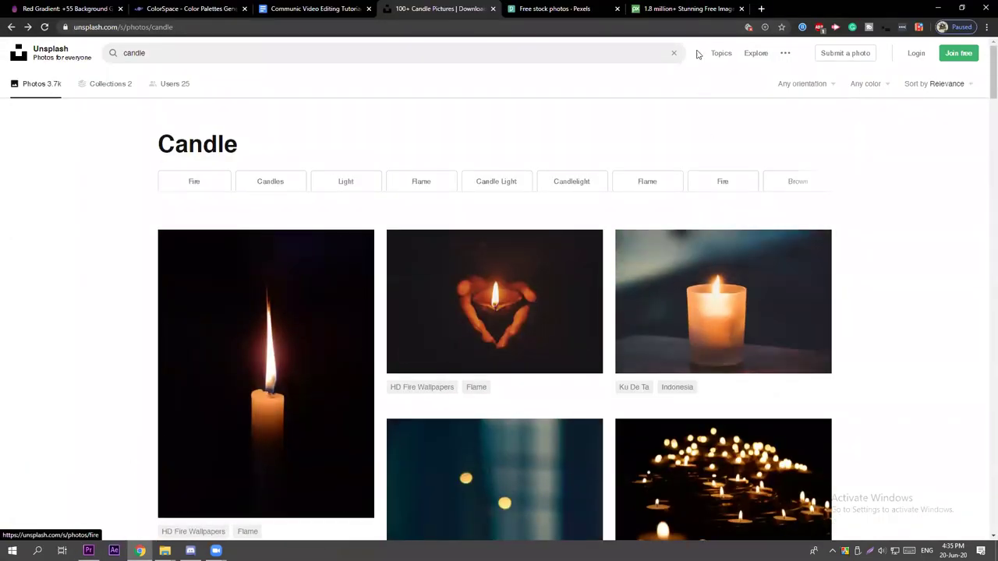
{"action": "left_click", "coordinate": [690, 8]}
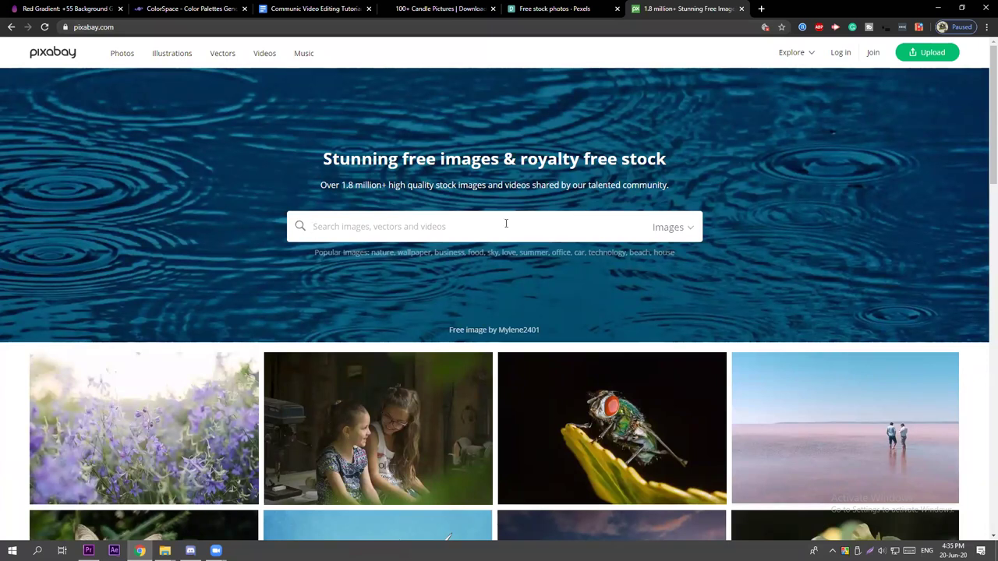
Search Pixabay for 'Candle' with the content type set to videos.
{"action": "left_click", "coordinate": [687, 228]}
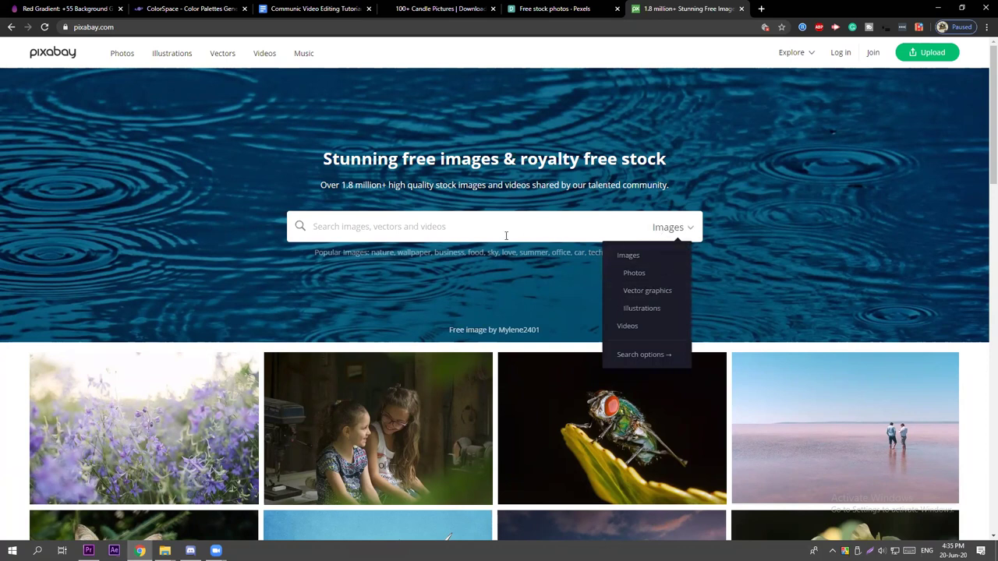
{"action": "left_click", "coordinate": [665, 237]}
{"action": "left_click", "coordinate": [390, 231]}
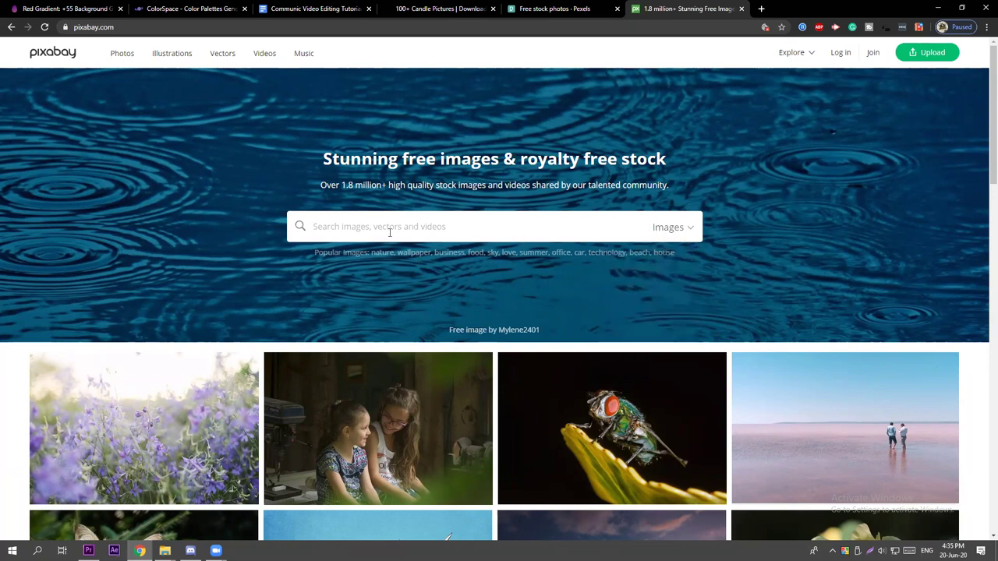
{"action": "type", "text": "Candle"}
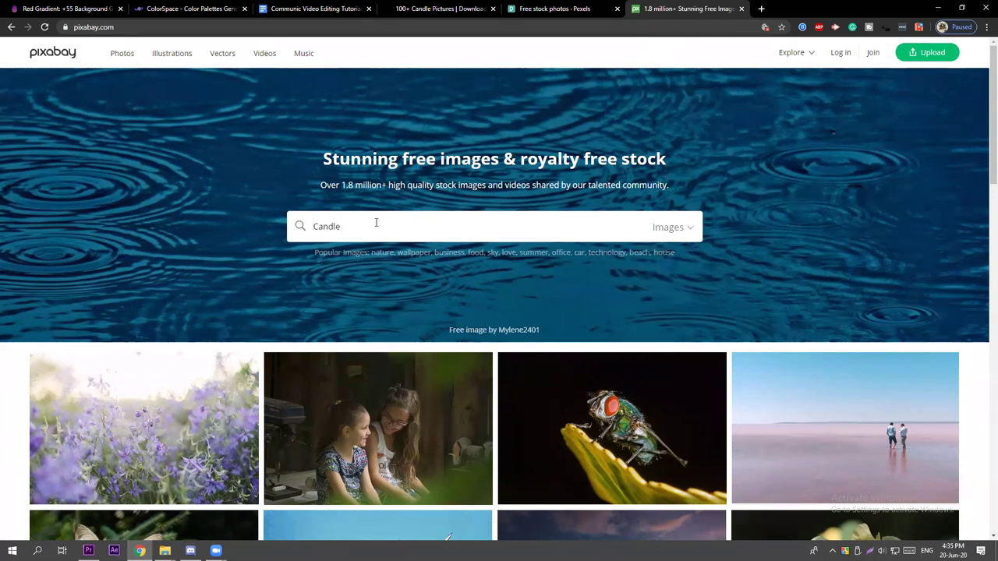
{"action": "left_click", "coordinate": [667, 227]}
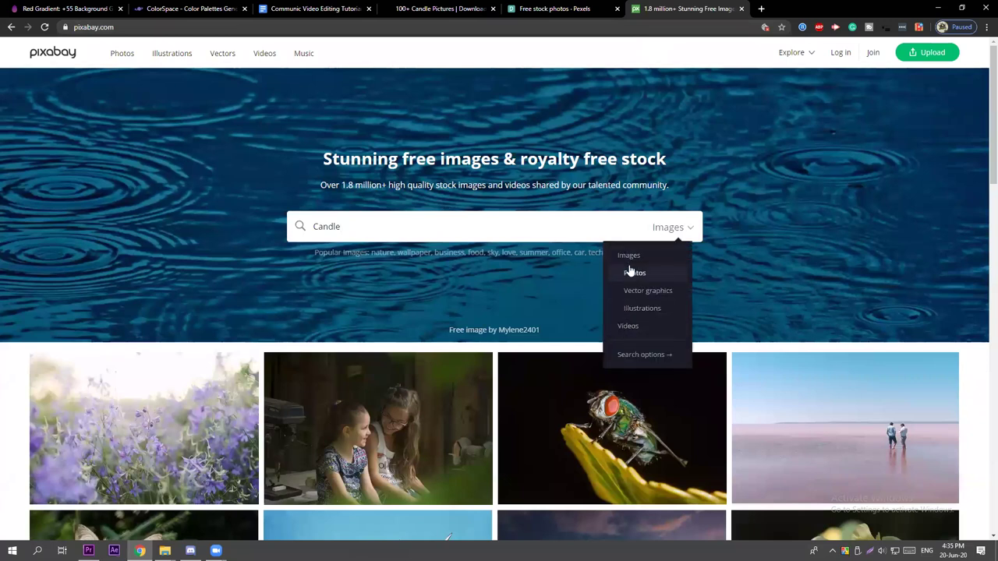
{"action": "left_click", "coordinate": [628, 327]}
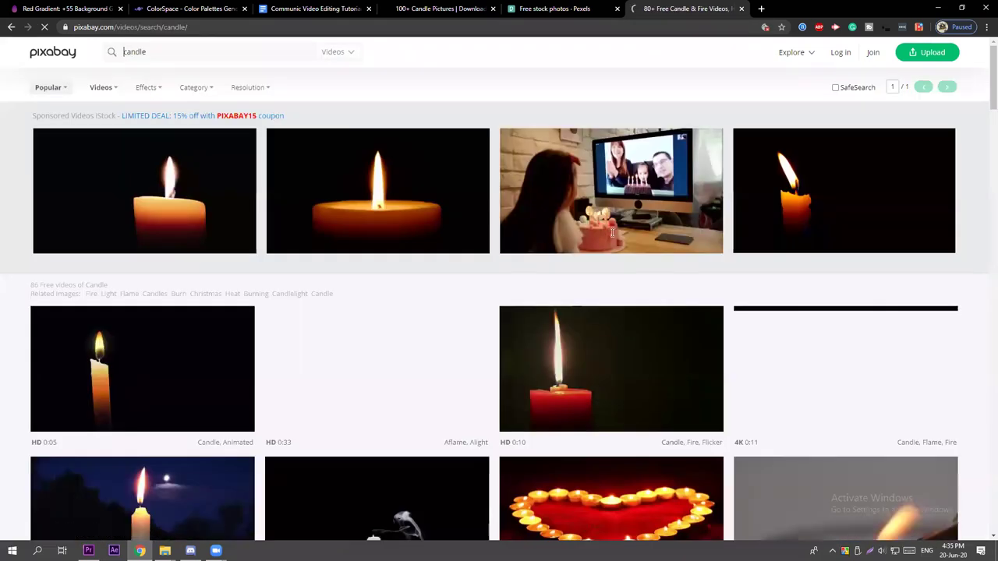
Scroll through the HD and 4K candle video results, then return to Premiere Pro.
{"action": "scroll", "coordinate": [358, 257], "scroll_direction": "down", "scroll_amount": 3}
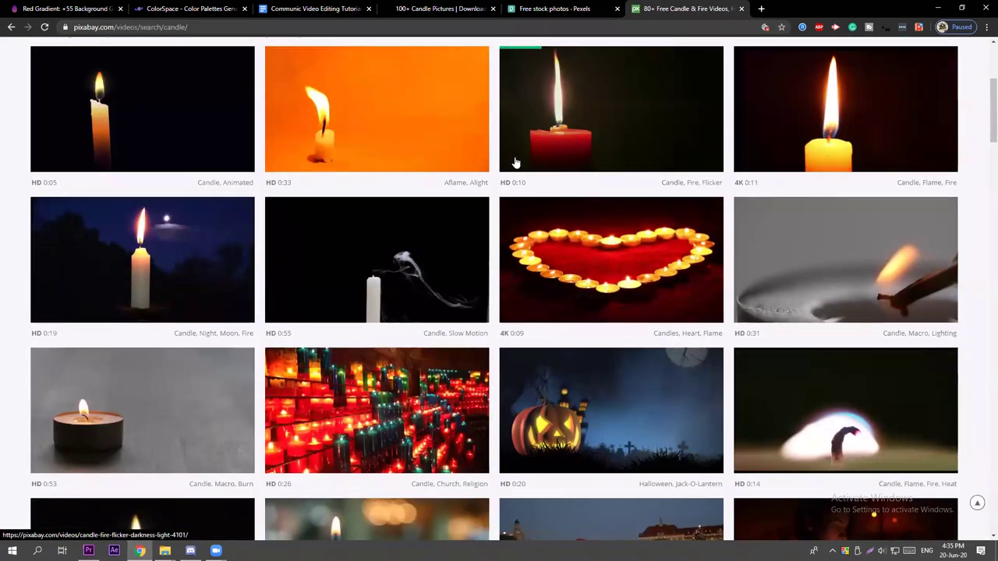
{"action": "scroll", "coordinate": [513, 211], "scroll_direction": "up", "scroll_amount": 2}
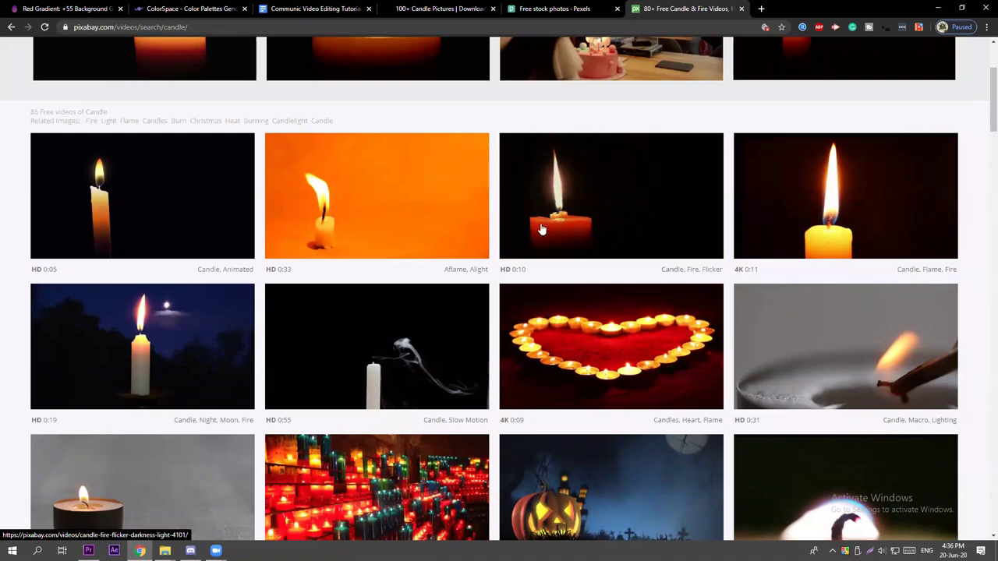
{"action": "scroll", "coordinate": [579, 236], "scroll_direction": "down", "scroll_amount": 2}
{"action": "scroll", "coordinate": [580, 237], "scroll_direction": "down", "scroll_amount": 2}
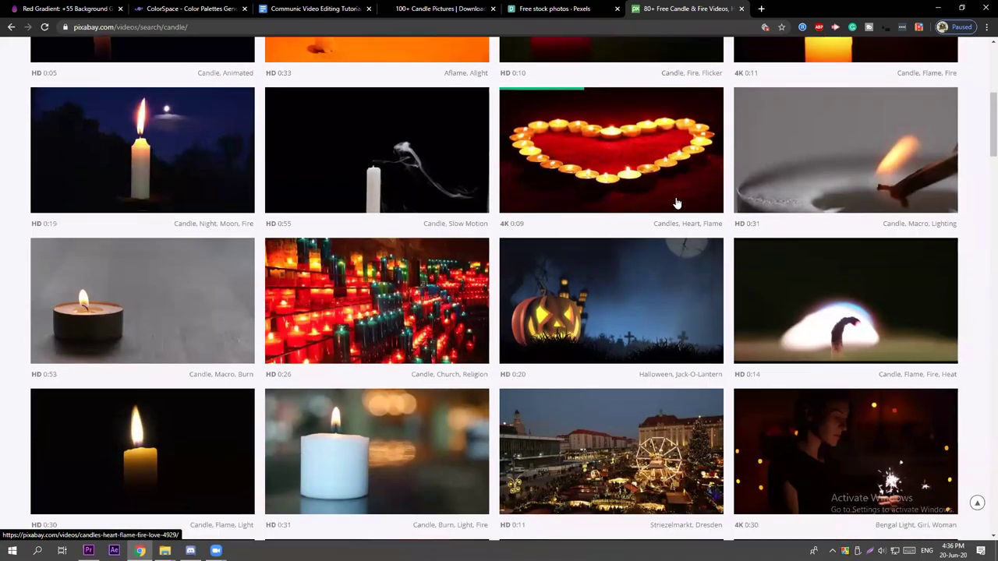
{"action": "scroll", "coordinate": [718, 290], "scroll_direction": "down", "scroll_amount": 2}
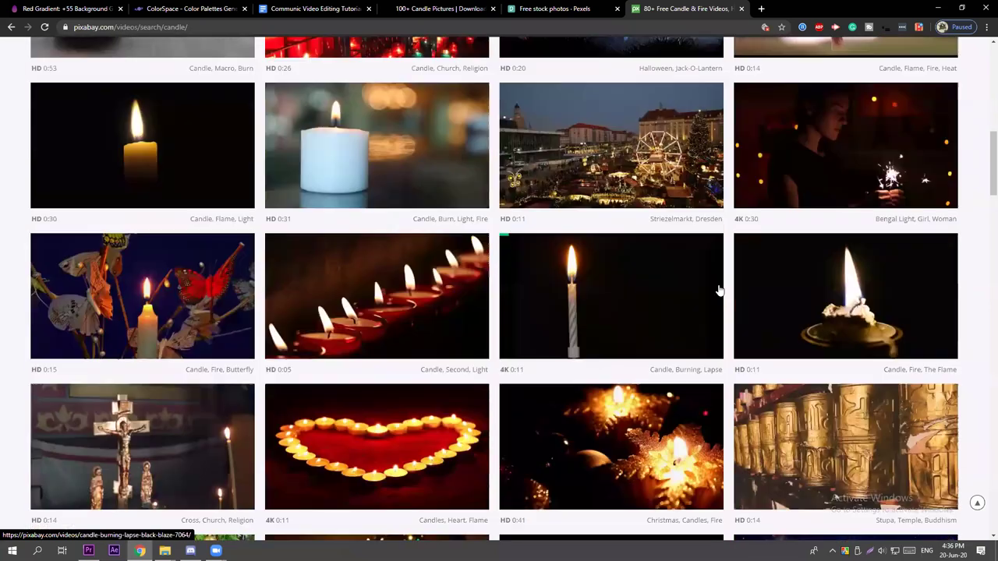
{"action": "scroll", "coordinate": [615, 283], "scroll_direction": "down", "scroll_amount": 2}
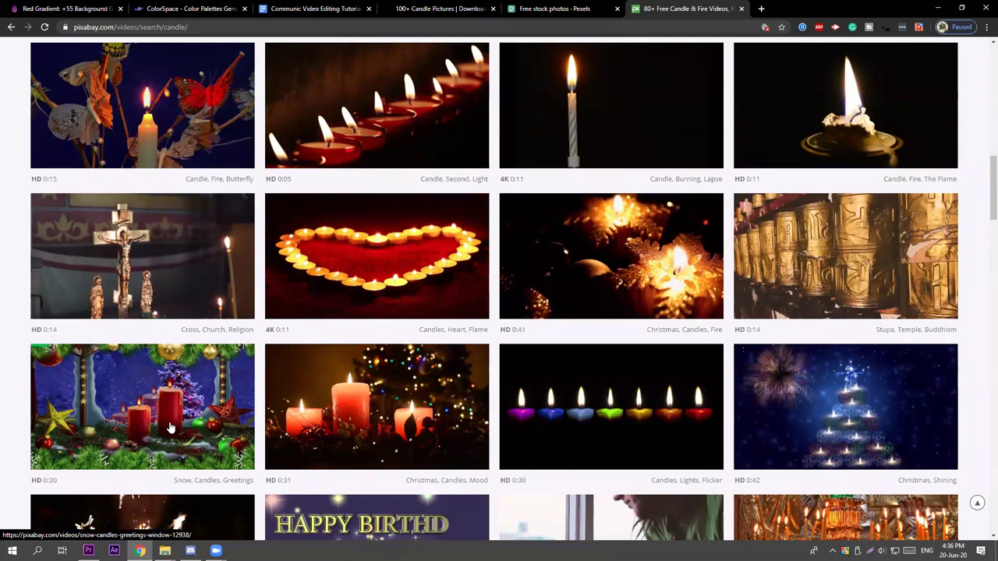
{"action": "mouse_move", "coordinate": [90, 544]}
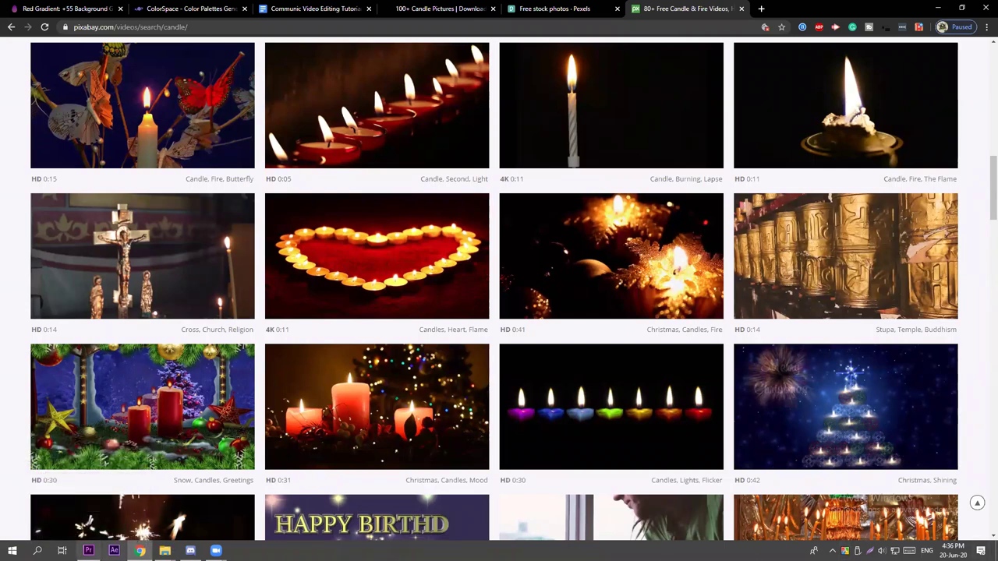
{"action": "left_click", "coordinate": [89, 549]}
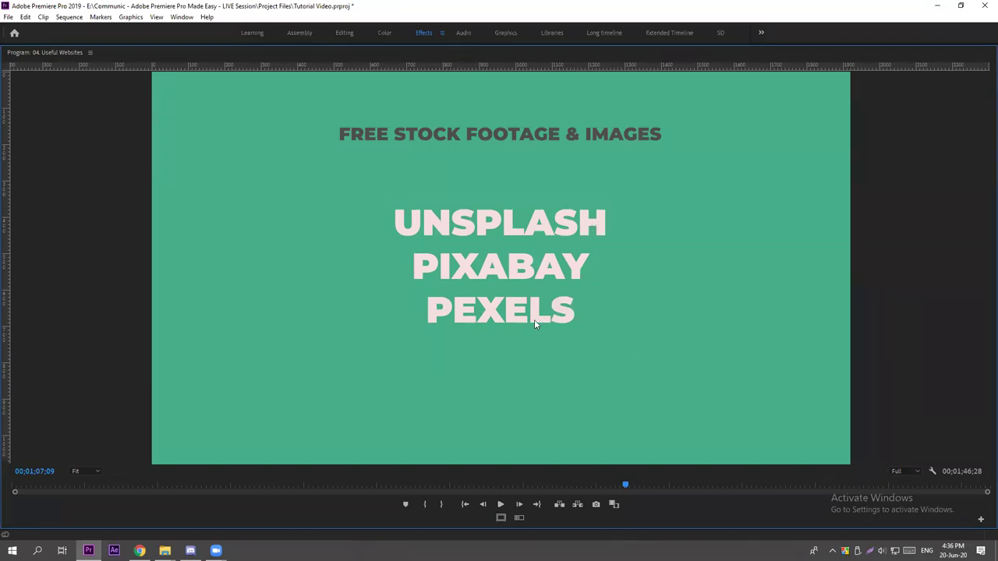
Restore the full workspace and open the 01. Full Video sequence from the Project panel.
{"action": "key", "text": "grave"}
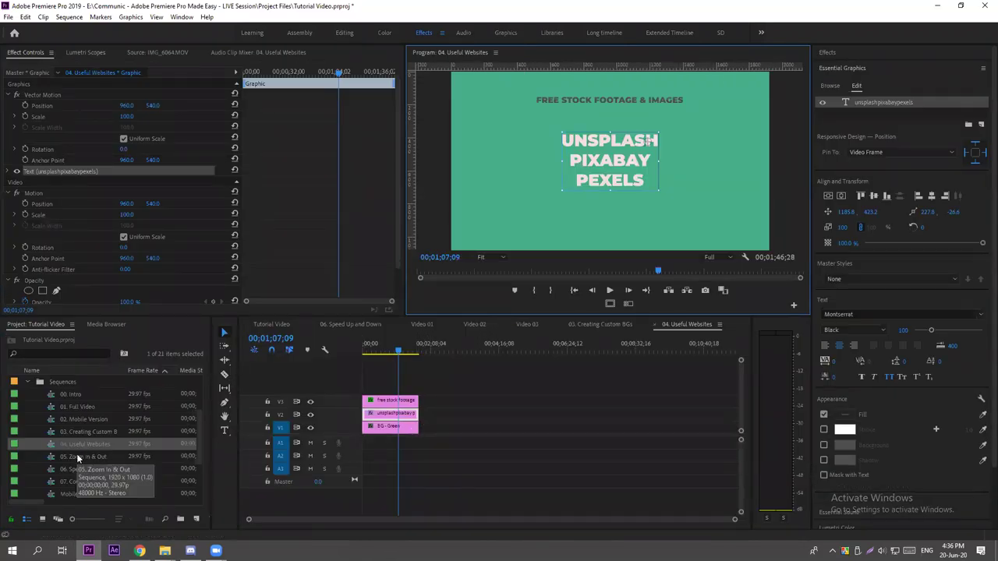
{"action": "scroll", "coordinate": [77, 454], "scroll_direction": "down", "scroll_amount": 1}
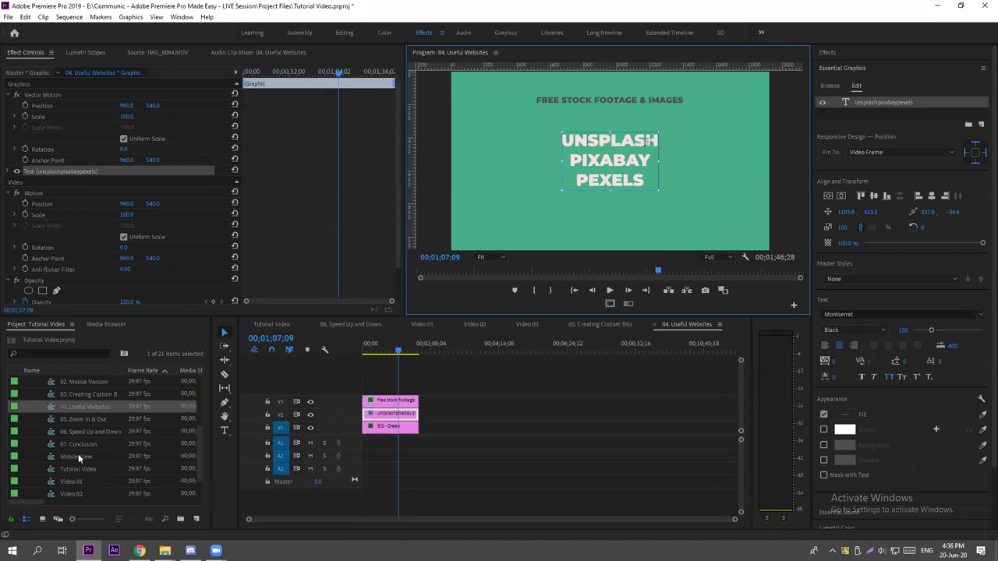
{"action": "scroll", "coordinate": [77, 454], "scroll_direction": "down", "scroll_amount": 1}
{"action": "scroll", "coordinate": [64, 446], "scroll_direction": "up", "scroll_amount": 1}
{"action": "scroll", "coordinate": [64, 446], "scroll_direction": "up", "scroll_amount": 1}
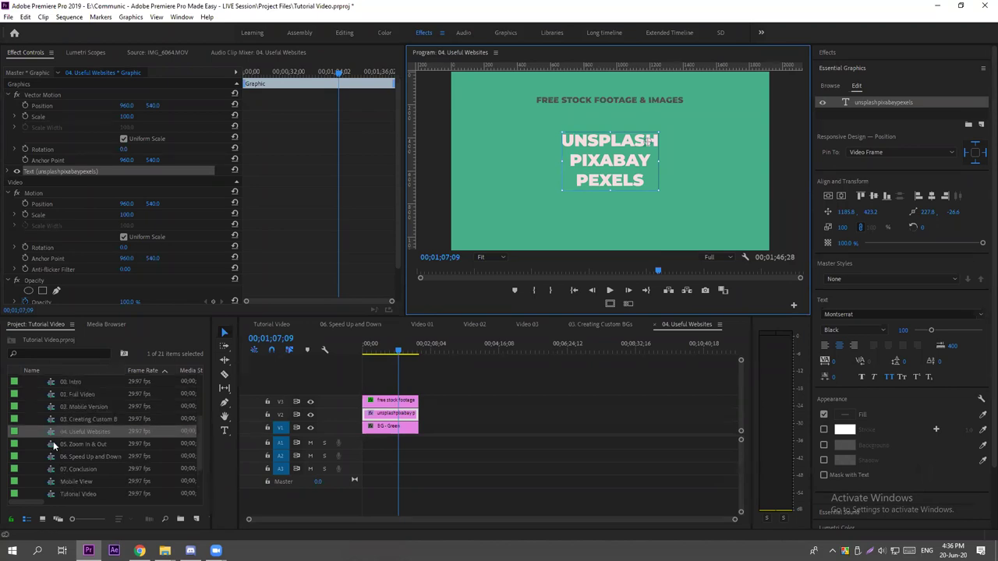
{"action": "left_click", "coordinate": [49, 398]}
{"action": "double_click", "coordinate": [82, 394]}
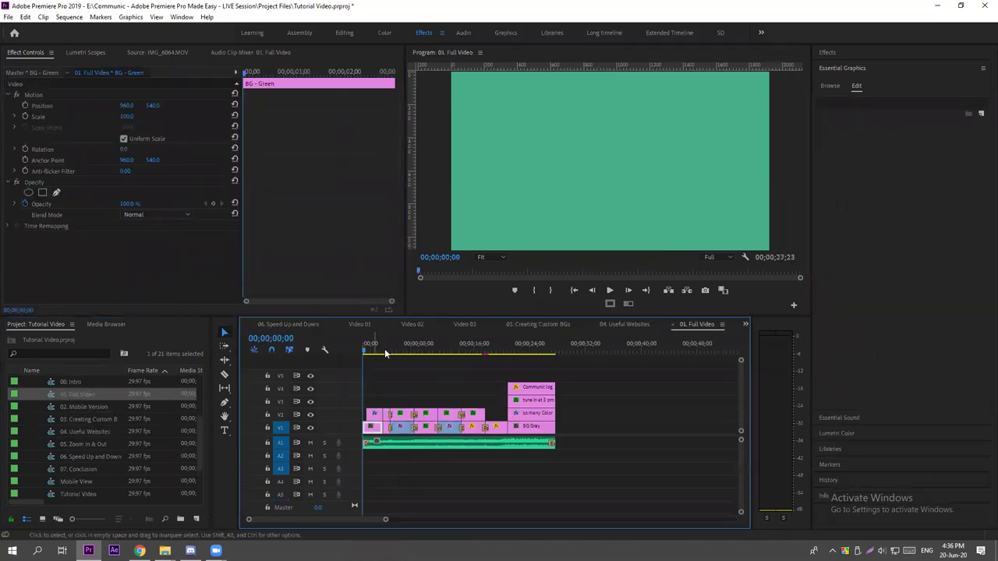
Play the sequence from the READY? title, stopping on the LET'S GO! title.
{"action": "left_click_drag", "start_coordinate": [363, 351], "coordinate": [372, 352]}
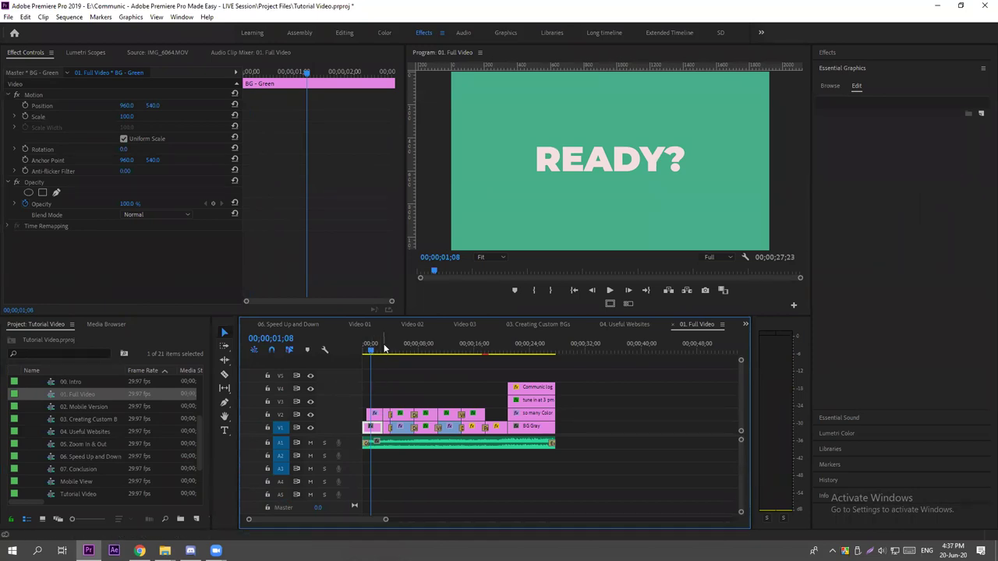
{"action": "key", "text": "space"}
{"action": "left_click_drag", "start_coordinate": [385, 520], "coordinate": [328, 520]}
{"action": "key", "text": "space"}
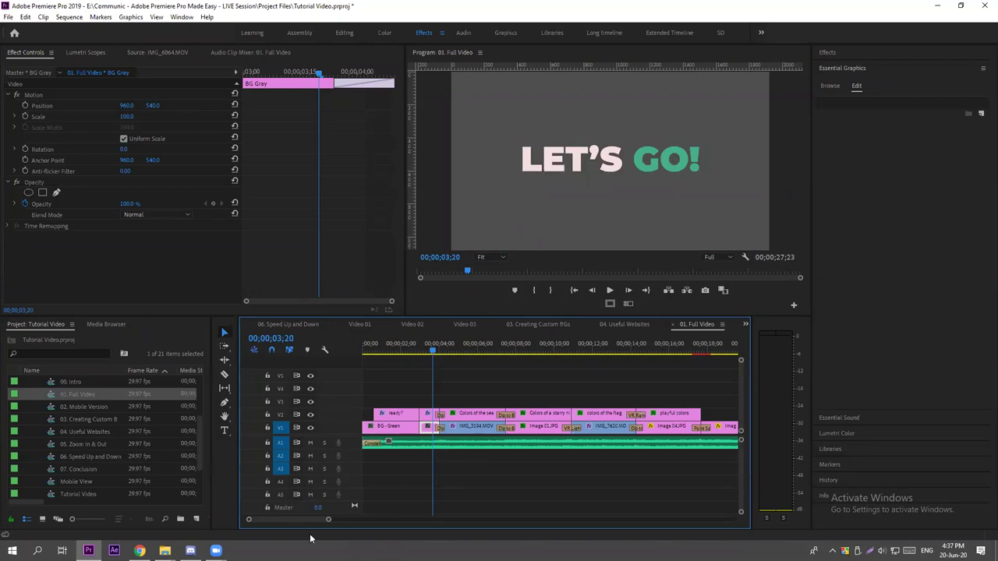
{"action": "scroll", "coordinate": [412, 483], "scroll_direction": "up", "scroll_amount": 4, "text": "alt"}
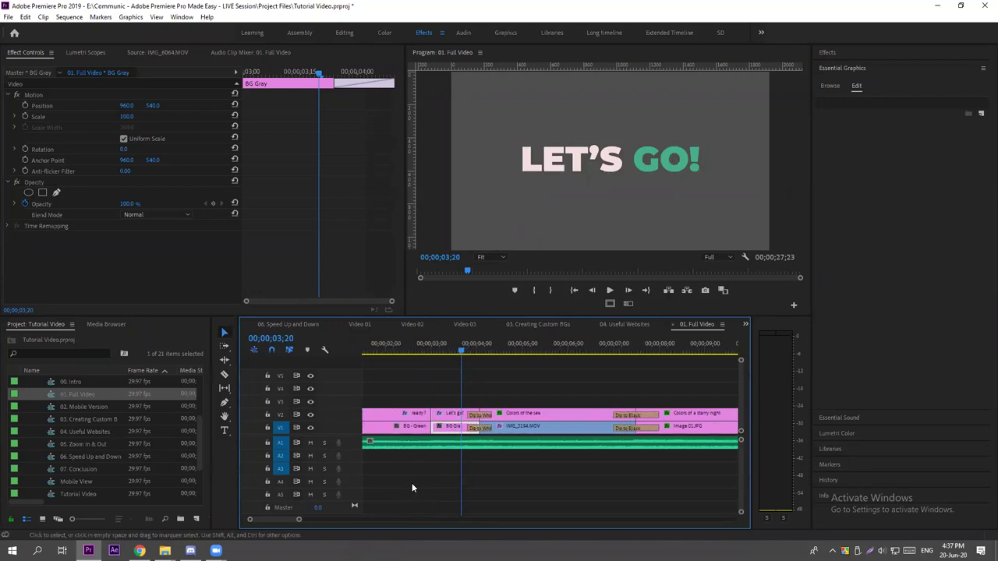
{"action": "scroll", "coordinate": [412, 488], "scroll_direction": "down", "scroll_amount": 1, "text": "alt"}
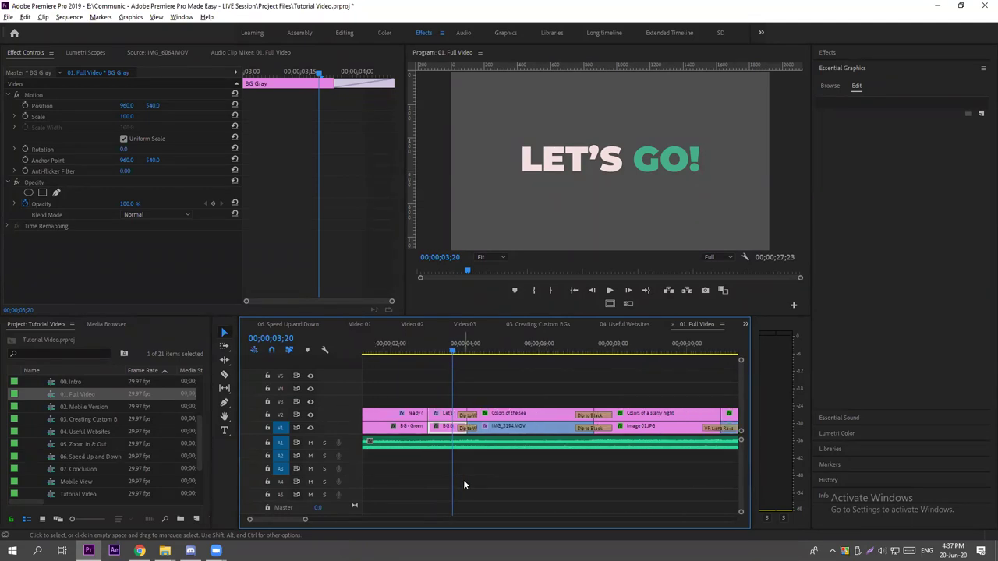
Maximize the Full Video timeline with ` to review it, then return to the normal panel layout.
{"action": "key", "text": "grave"}
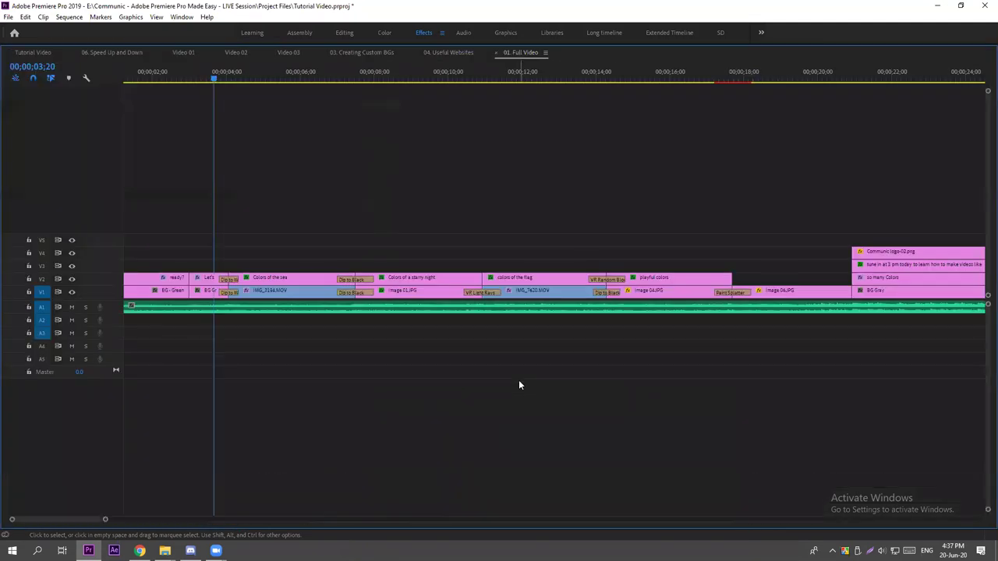
{"action": "scroll", "coordinate": [577, 320], "scroll_direction": "down", "scroll_amount": 2, "text": "alt"}
{"action": "key", "text": "alt"}
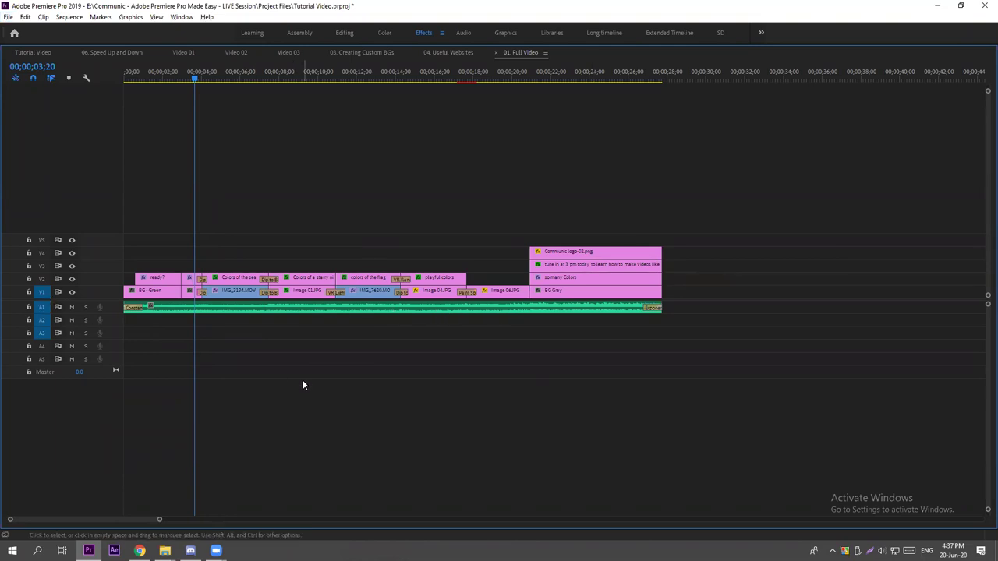
{"action": "key", "text": "grave"}
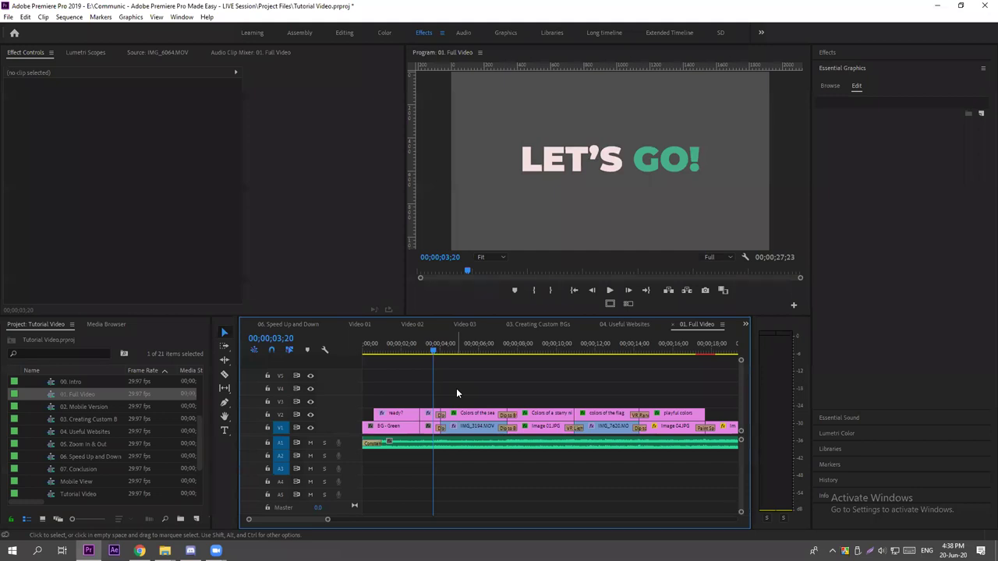
Place Image 01.JPG from the Still Images folder on V1 after the existing clips.
{"action": "key", "text": "minus"}
{"action": "key", "text": "minus"}
{"action": "key", "text": "minus"}
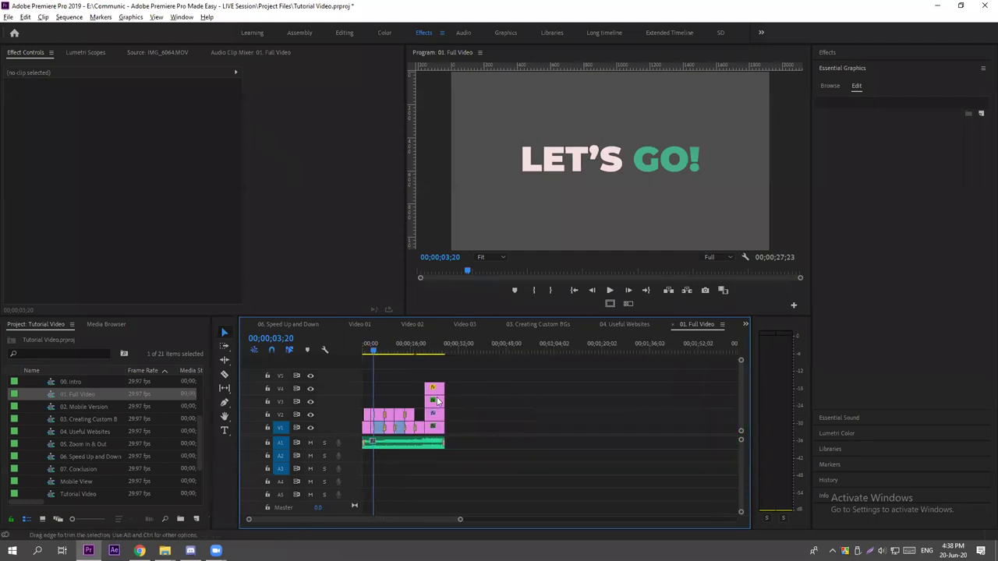
{"action": "key", "text": "minus"}
{"action": "key", "text": "minus"}
{"action": "left_click", "coordinate": [468, 349]}
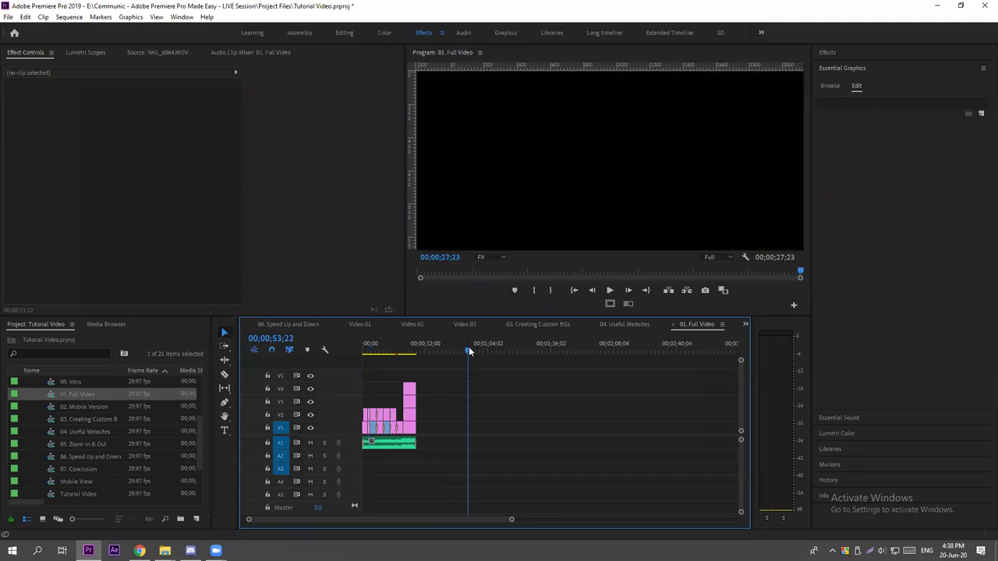
{"action": "scroll", "coordinate": [55, 432], "scroll_direction": "up", "scroll_amount": 3}
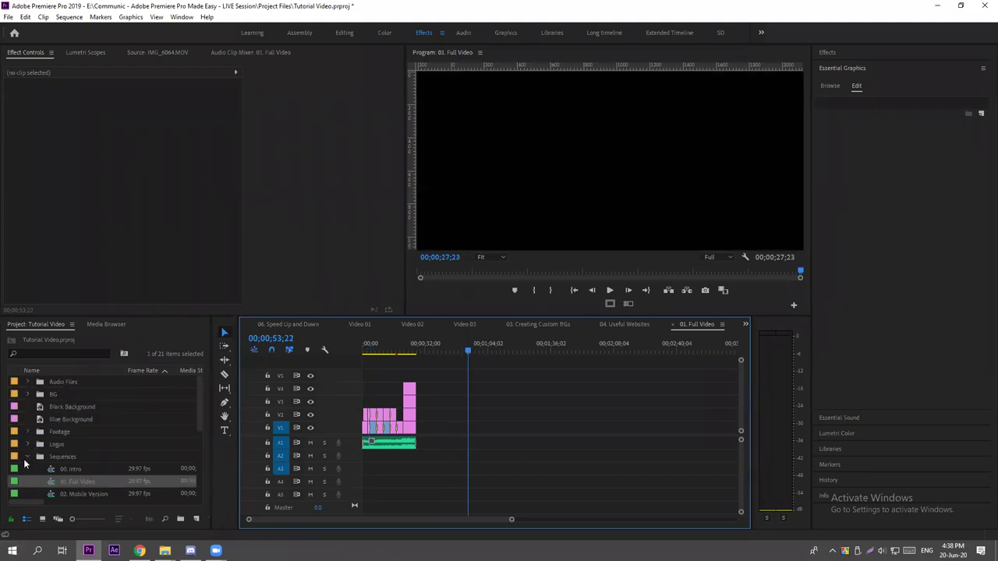
{"action": "left_click", "coordinate": [29, 461]}
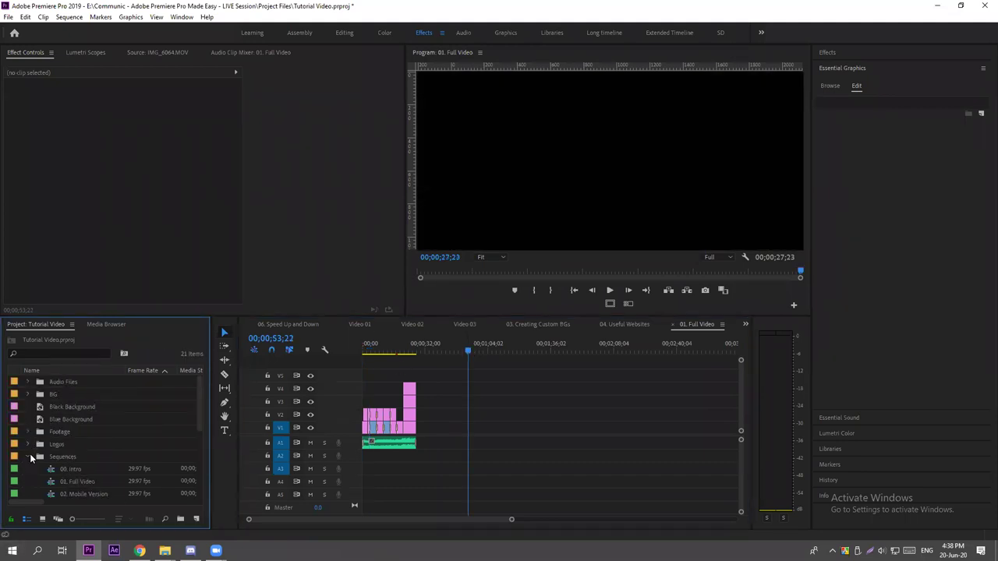
{"action": "left_click", "coordinate": [28, 457]}
{"action": "left_click", "coordinate": [27, 469]}
{"action": "scroll", "coordinate": [44, 486], "scroll_direction": "down", "scroll_amount": 2}
{"action": "left_click_drag", "start_coordinate": [50, 460], "coordinate": [472, 429]}
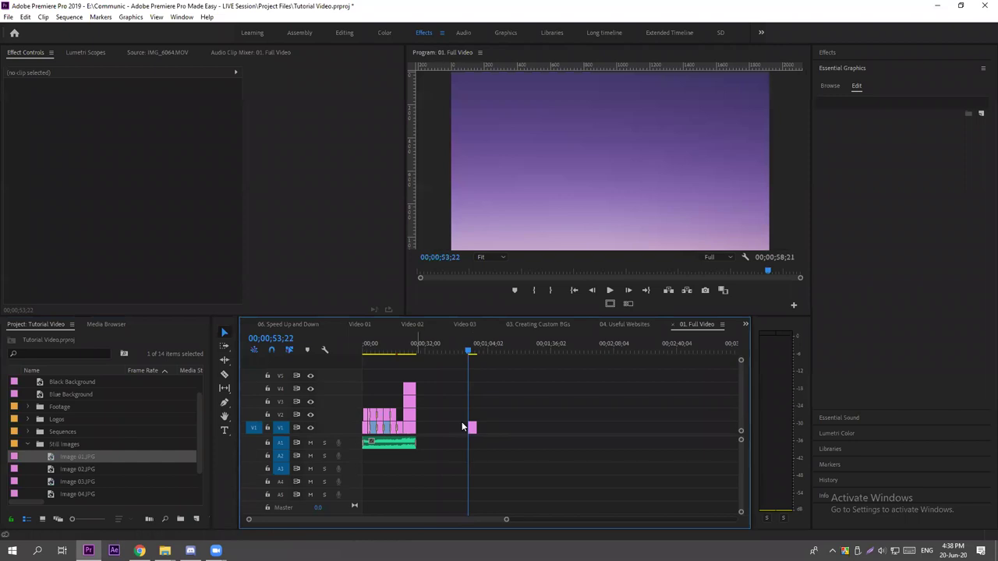
Set the Image 01.JPG clip's Scale to 35.
{"action": "left_click", "coordinate": [471, 428]}
{"action": "left_click", "coordinate": [128, 116]}
{"action": "type", "text": "35"}
{"action": "key", "text": "Return"}
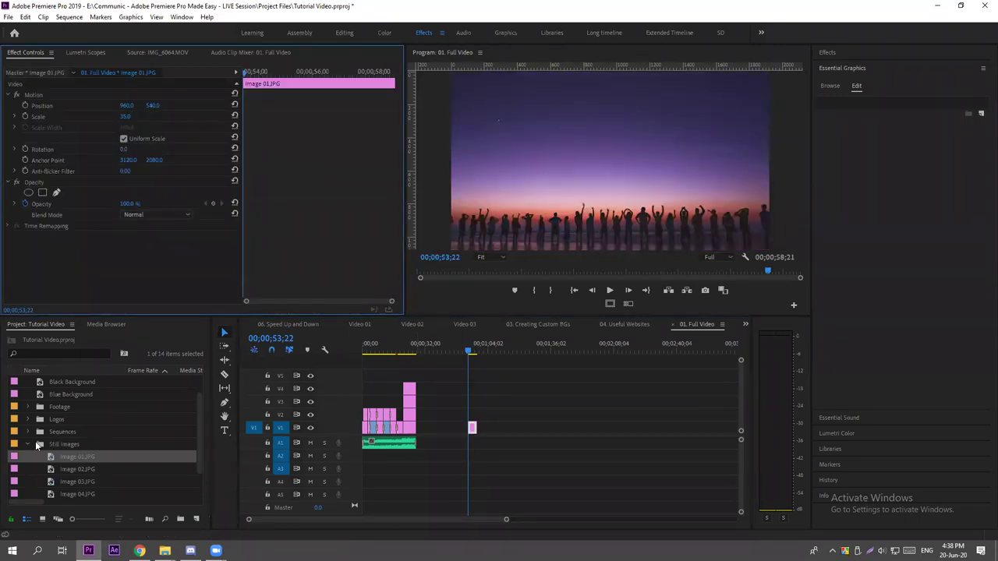
Add IMG_3194.MOV from the Footage folder directly after the image on V1.
{"action": "left_click", "coordinate": [28, 407]}
{"action": "left_click_drag", "start_coordinate": [54, 419], "coordinate": [486, 427]}
{"action": "left_click", "coordinate": [491, 373]}
{"action": "left_click", "coordinate": [485, 348]}
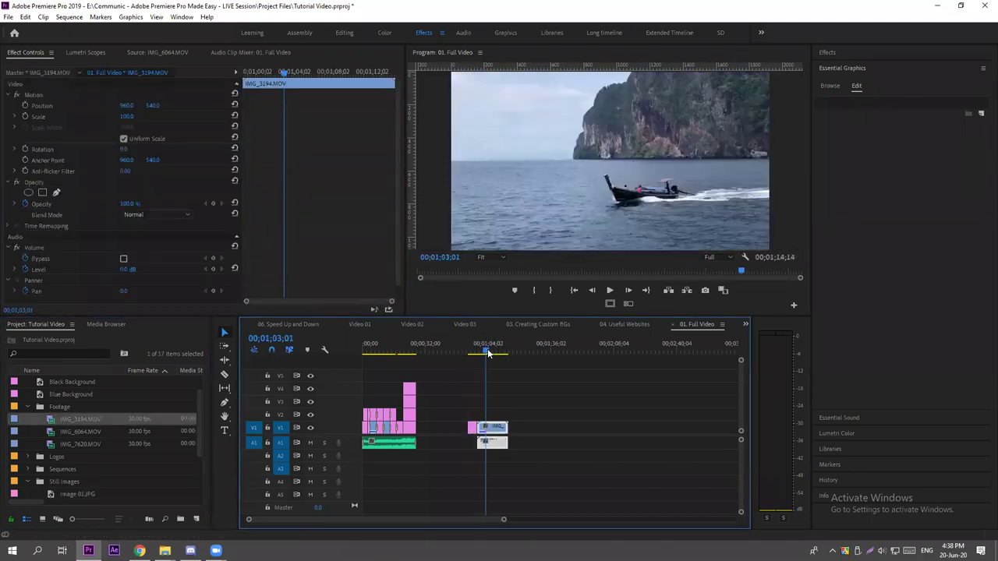
{"action": "left_click_drag", "start_coordinate": [474, 349], "coordinate": [478, 348]}
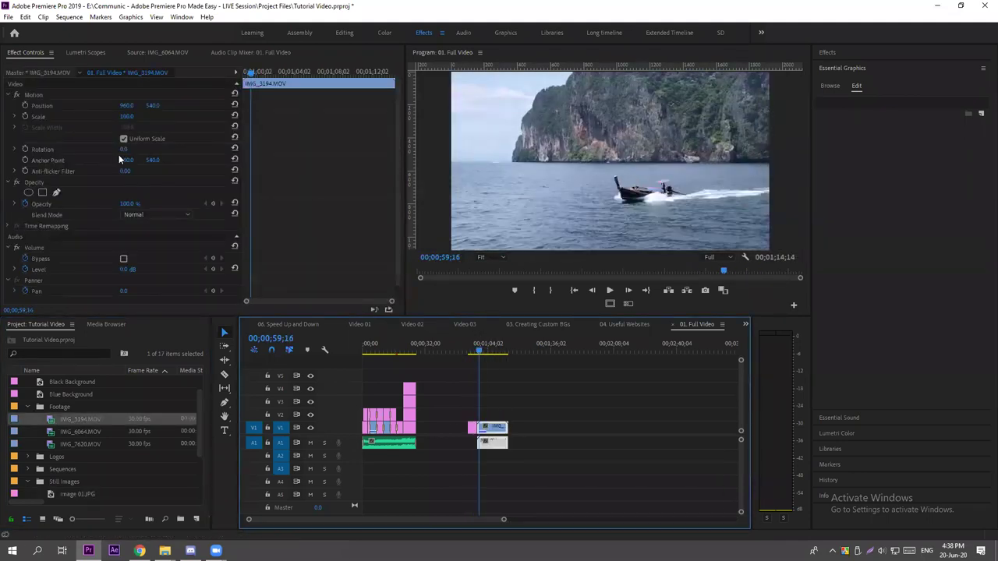
{"action": "left_click", "coordinate": [476, 351]}
Play through the cut from the sunset image into the boat clip, then save the project.
{"action": "key", "text": "equal"}
{"action": "key", "text": "equal"}
{"action": "key", "text": "equal"}
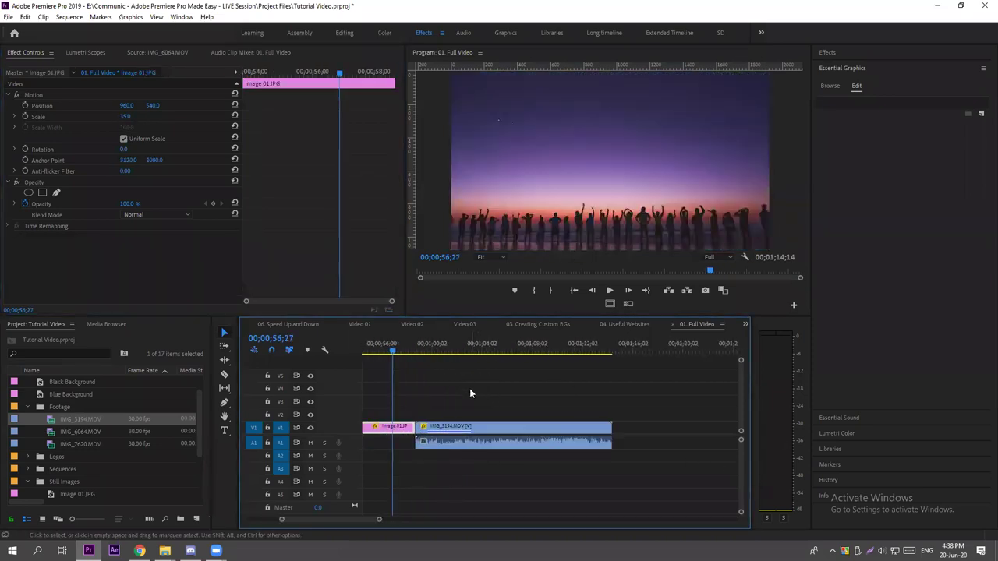
{"action": "key", "text": "space"}
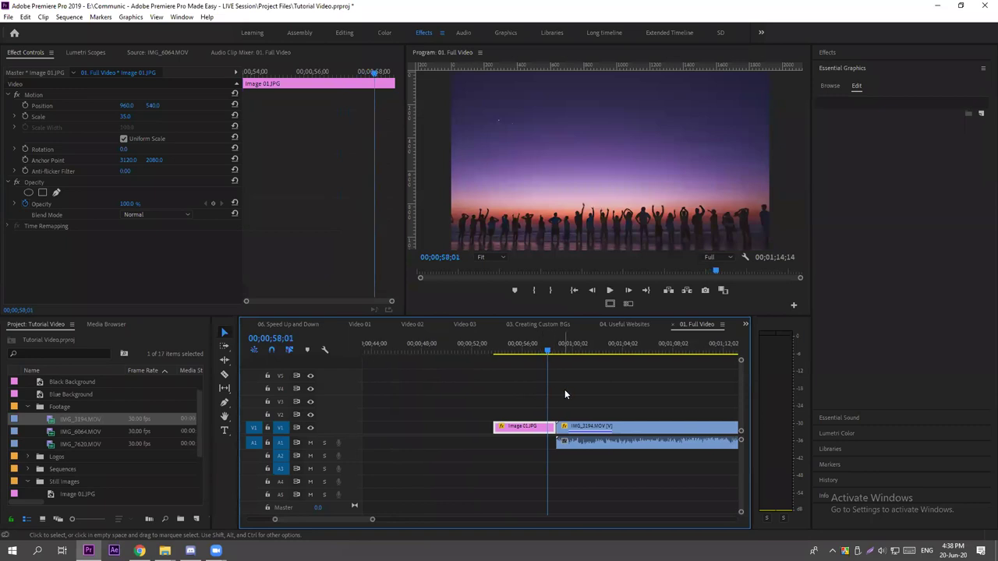
{"action": "key", "text": "space"}
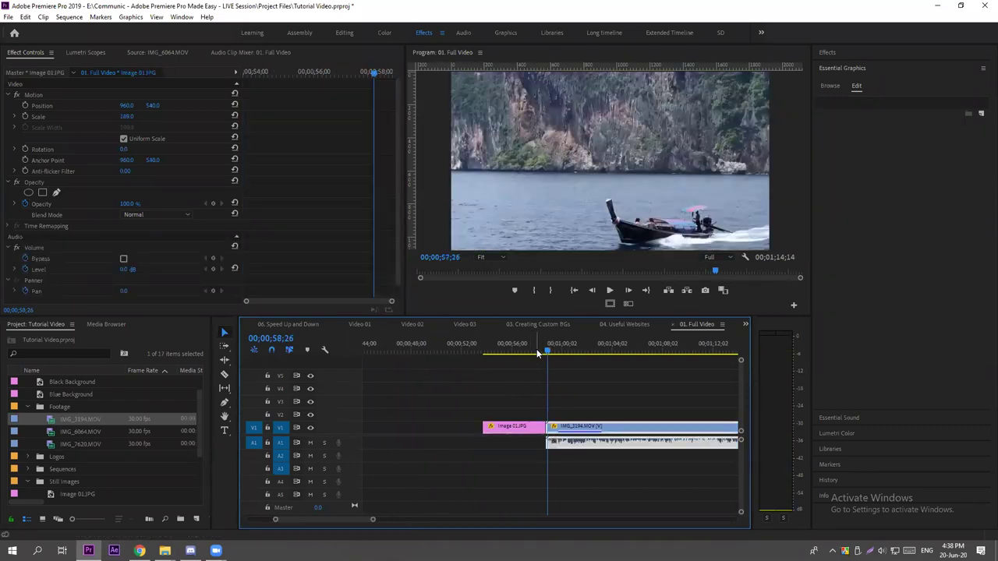
{"action": "left_click", "coordinate": [536, 348]}
{"action": "key", "text": "space"}
{"action": "key", "text": "space"}
{"action": "left_click", "coordinate": [537, 349]}
{"action": "key", "text": "space"}
{"action": "key", "text": "space"}
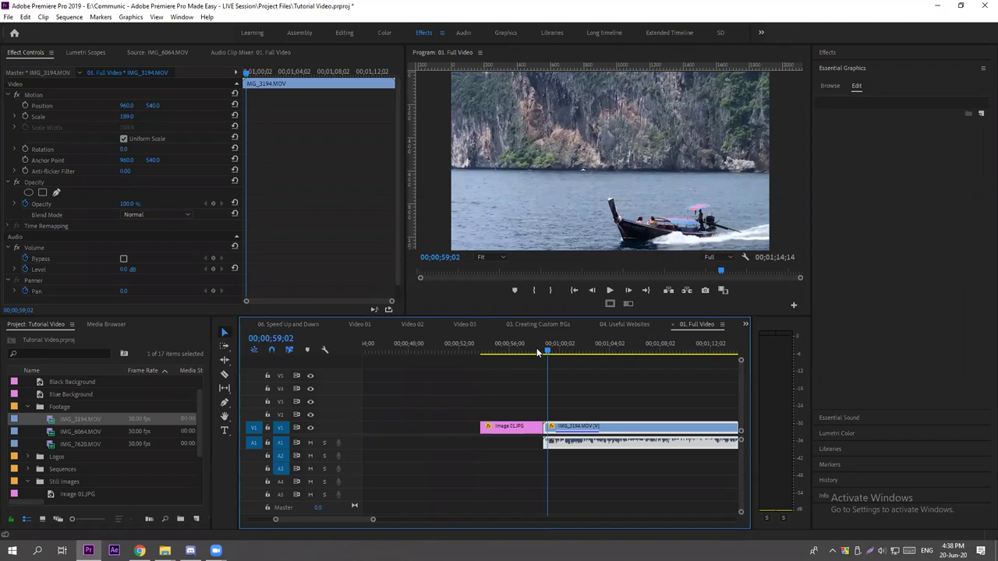
{"action": "key", "text": "ctrl+s"}
In Effects > Video Transitions, expand Dissolve, collapse 3D Motion, and select Dip to Black.
{"action": "left_click", "coordinate": [858, 69]}
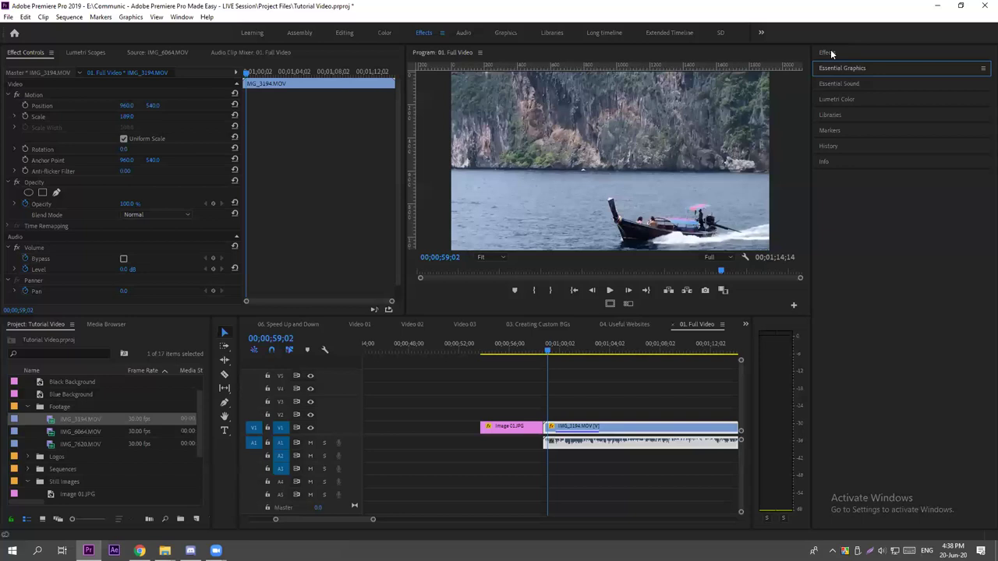
{"action": "left_click", "coordinate": [832, 54]}
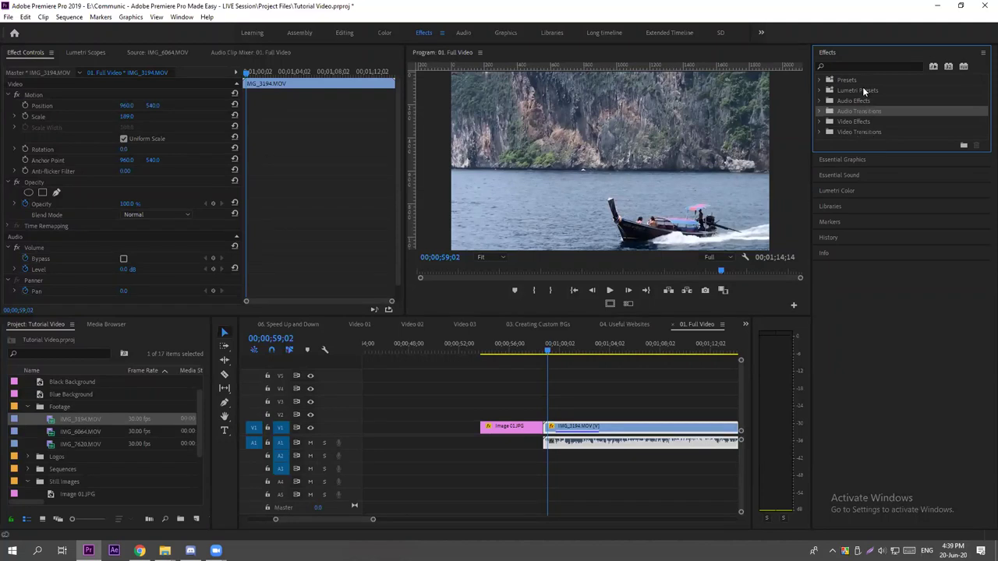
{"action": "left_click", "coordinate": [864, 132]}
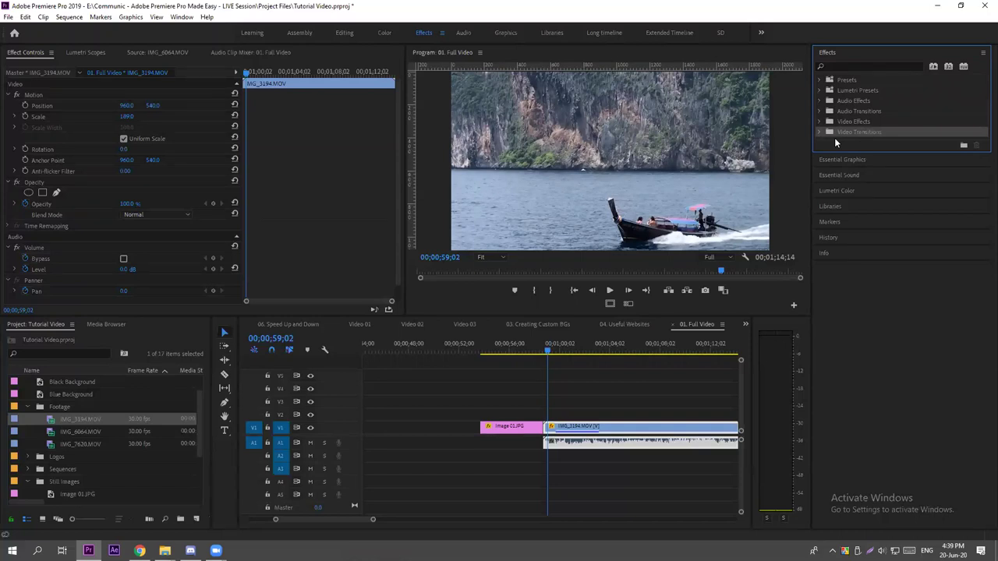
{"action": "left_click", "coordinate": [818, 131]}
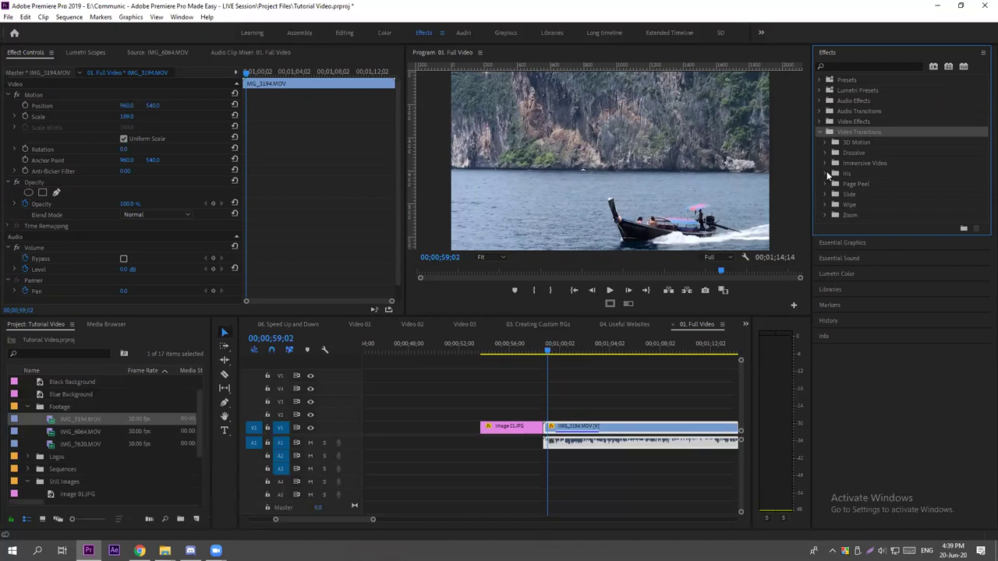
{"action": "left_click", "coordinate": [826, 142]}
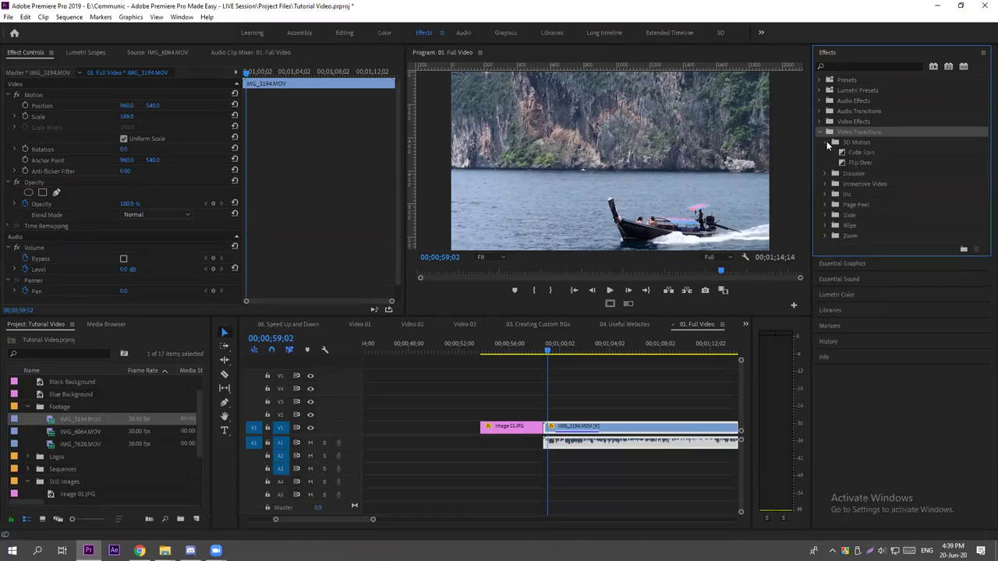
{"action": "left_click", "coordinate": [825, 173]}
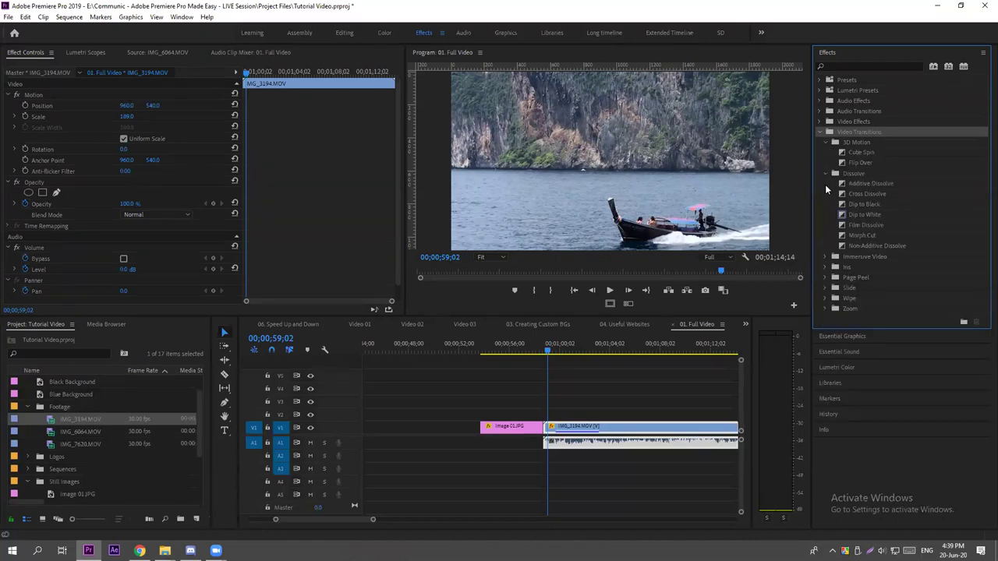
{"action": "left_click", "coordinate": [862, 173]}
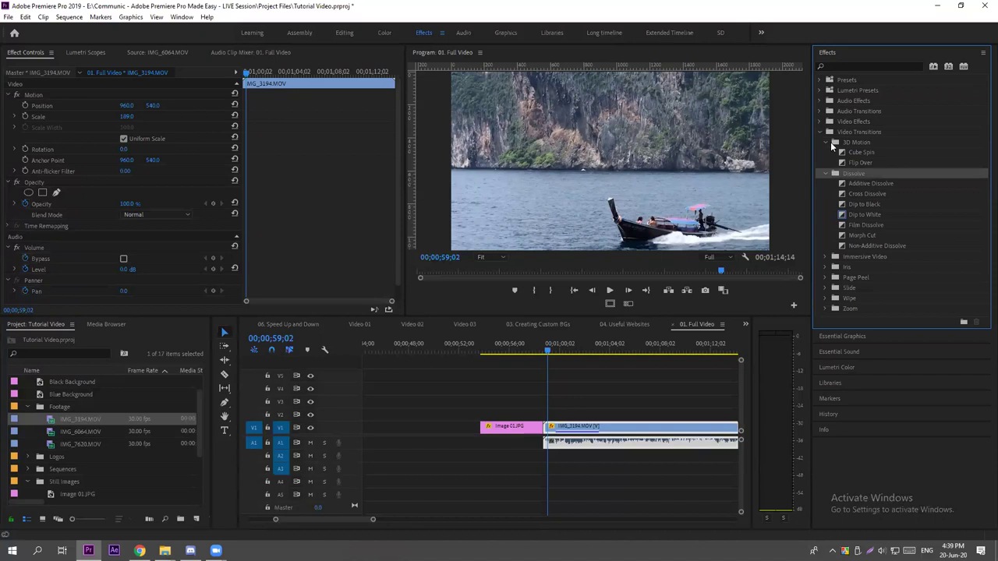
{"action": "left_click", "coordinate": [825, 142]}
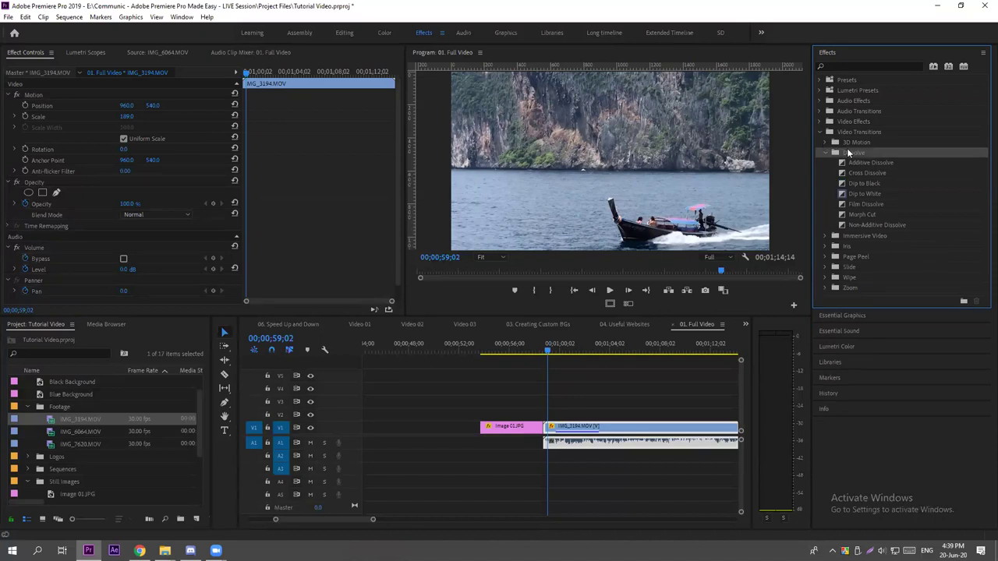
{"action": "left_click", "coordinate": [853, 142]}
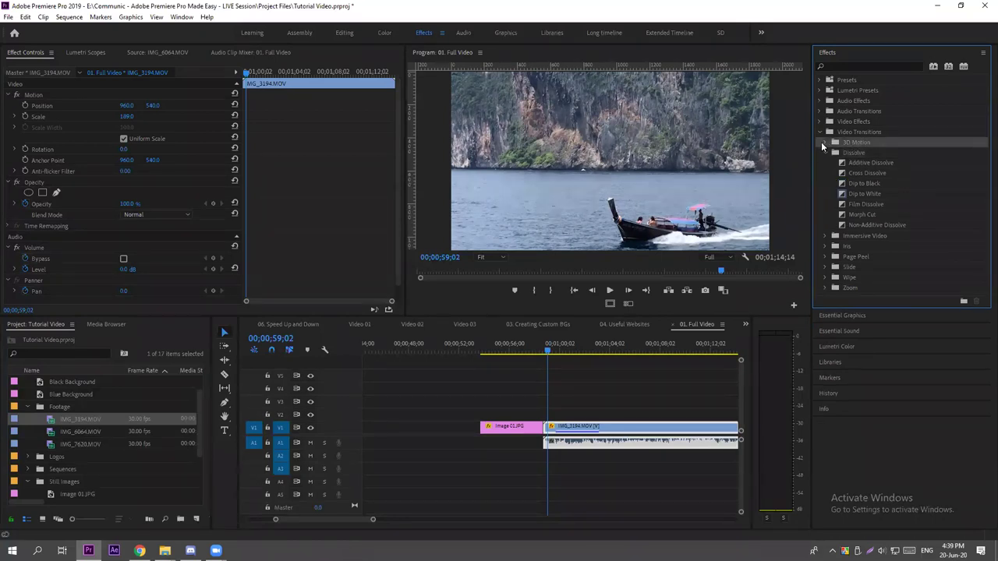
{"action": "left_click", "coordinate": [824, 143]}
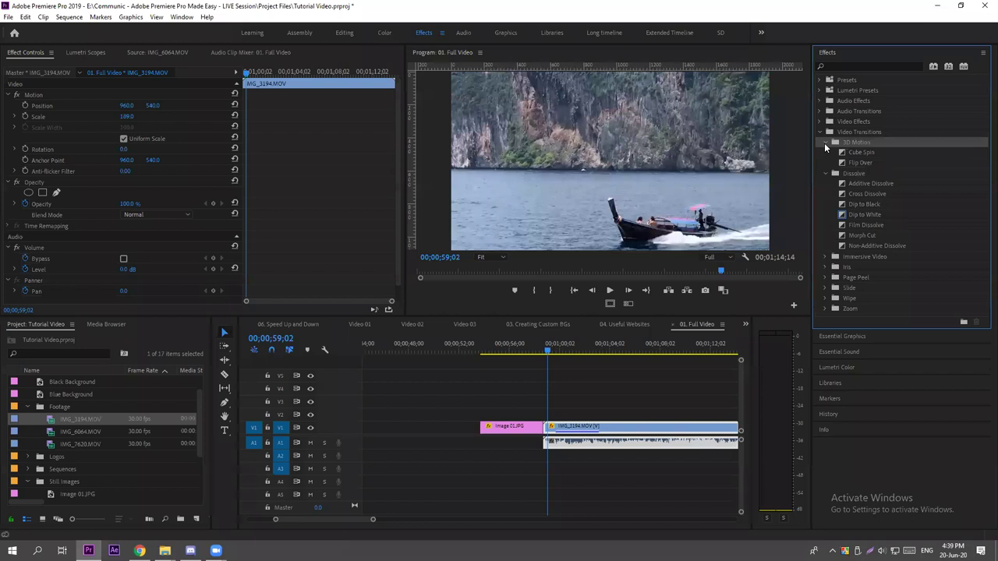
{"action": "left_click", "coordinate": [825, 142]}
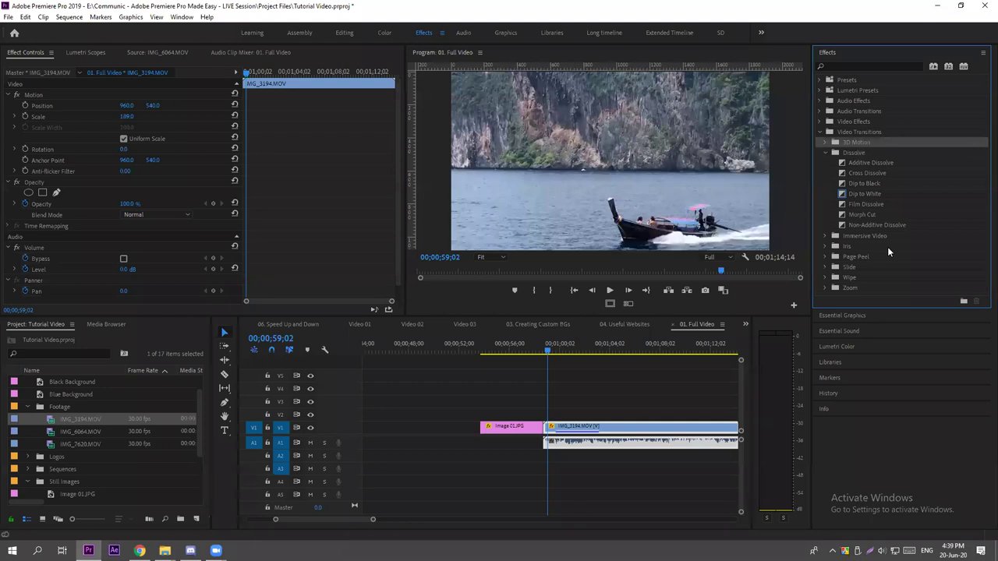
{"action": "left_click", "coordinate": [861, 184]}
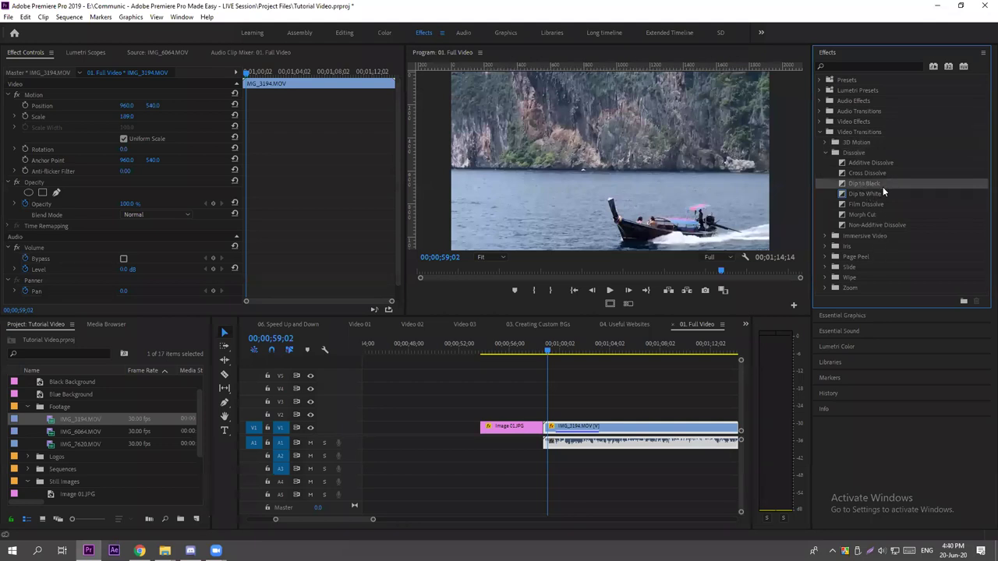
Drop Dip to Black on the Image 01.JPG to IMG_3194.MOV edit point and select it.
{"action": "left_click_drag", "start_coordinate": [871, 182], "coordinate": [542, 435]}
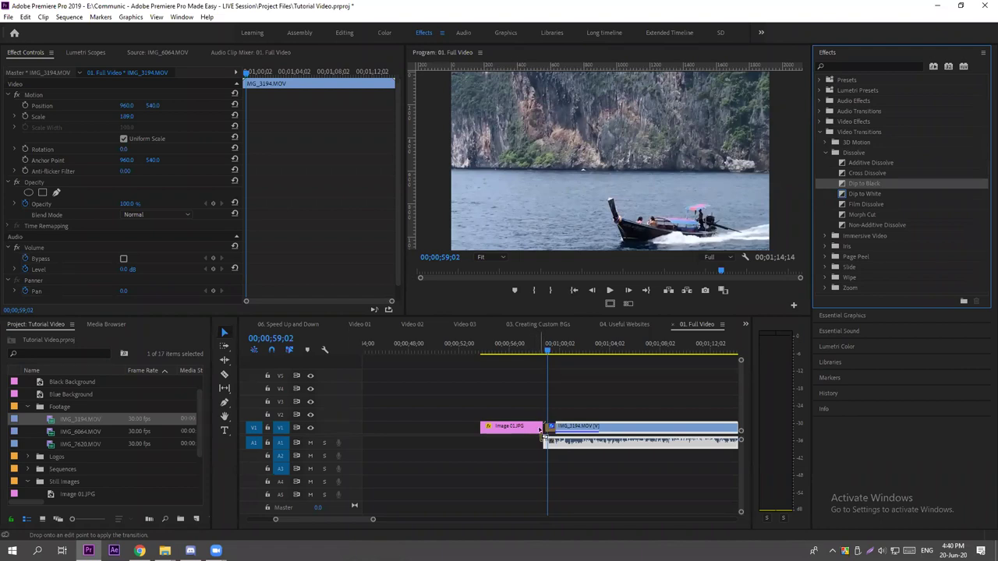
{"action": "left_click_drag", "start_coordinate": [543, 437], "coordinate": [546, 427]}
{"action": "key", "text": "equal"}
{"action": "key", "text": "equal"}
{"action": "key", "text": "equal"}
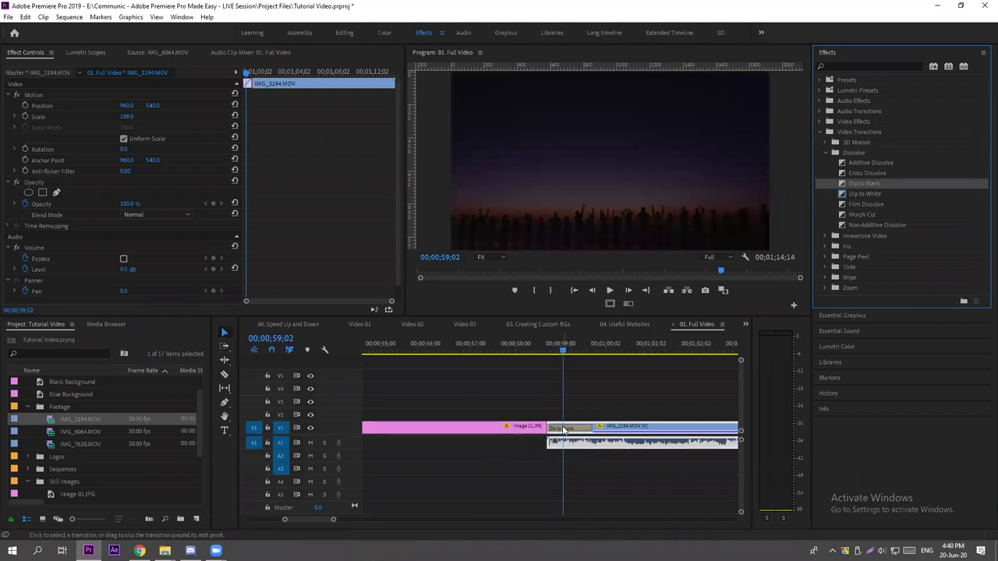
{"action": "left_click", "coordinate": [608, 410]}
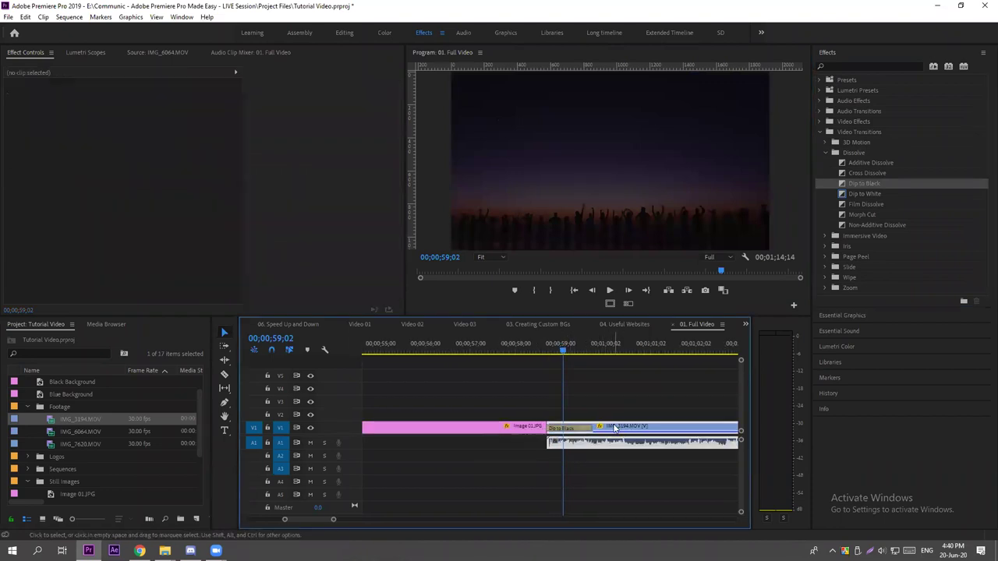
{"action": "left_click", "coordinate": [564, 428]}
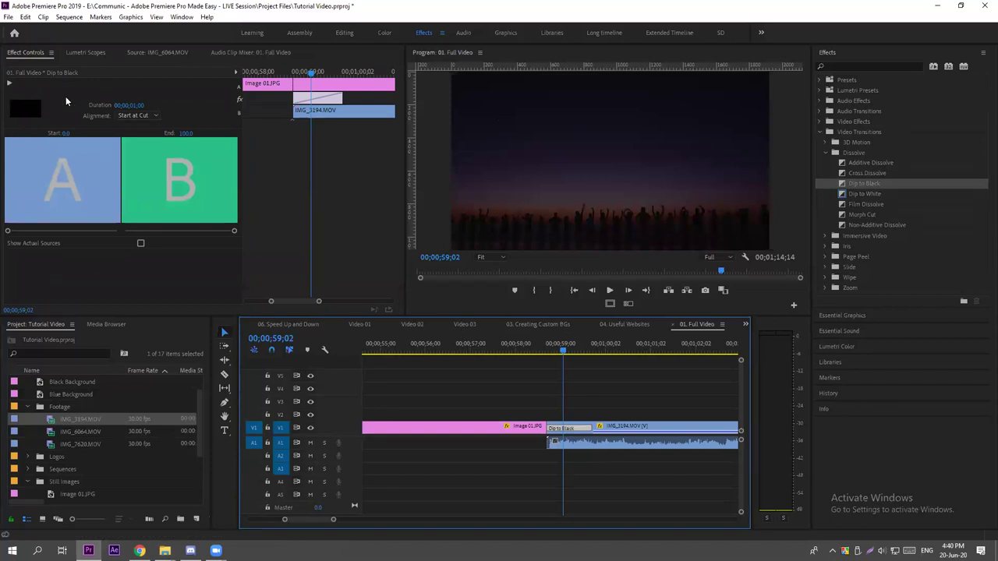
Set the Dip to Black transition's Alignment to Center at Cut.
{"action": "left_click", "coordinate": [136, 115]}
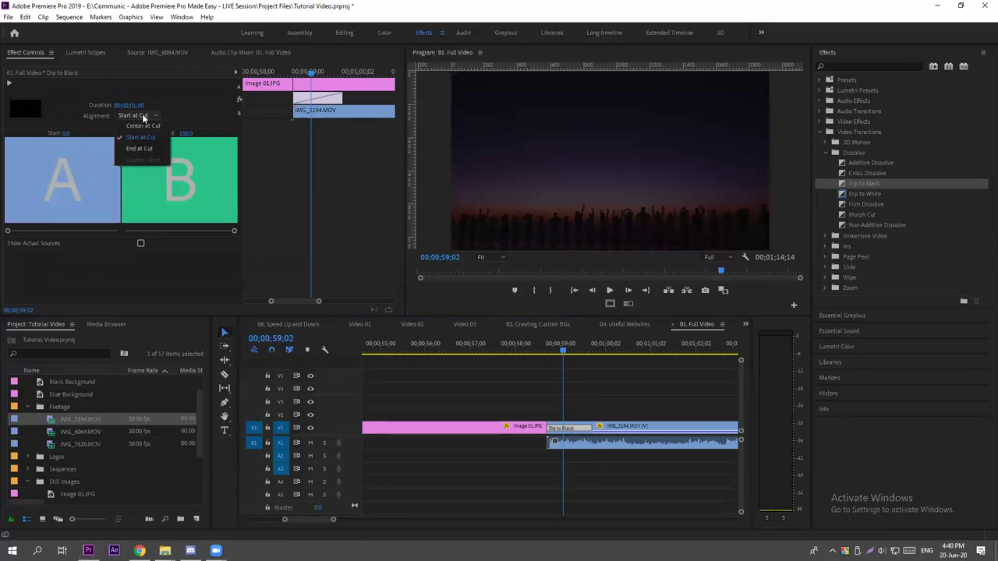
{"action": "left_click", "coordinate": [142, 129]}
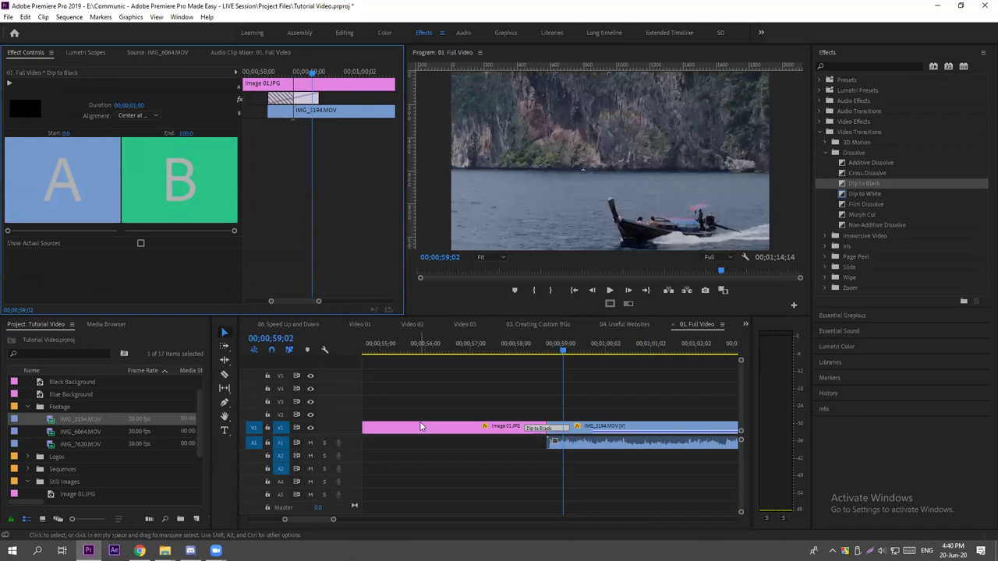
{"action": "scroll", "coordinate": [510, 401], "scroll_direction": "down", "scroll_amount": 2}
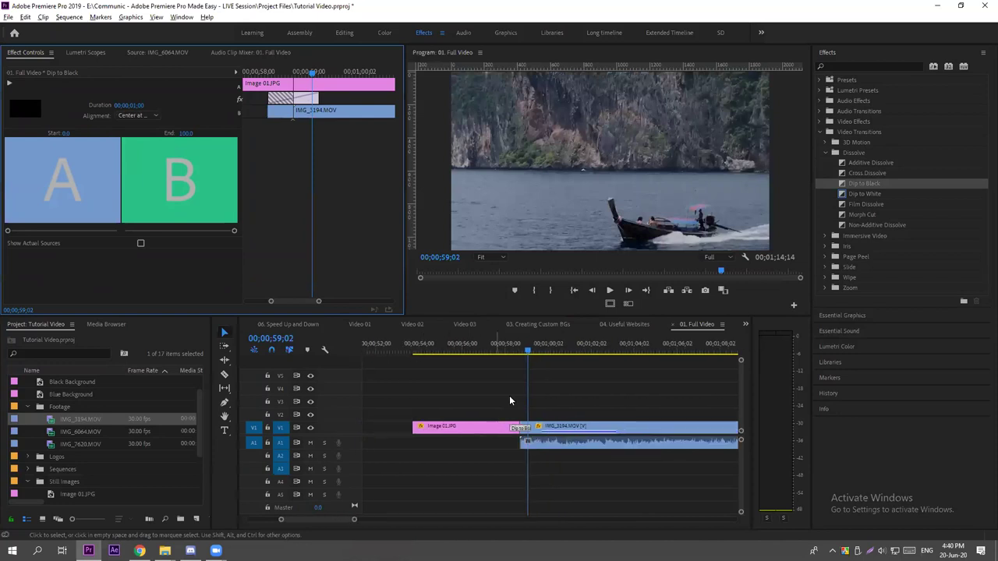
Play and step through the fade to black into the boat clip.
{"action": "left_click", "coordinate": [497, 348]}
{"action": "key", "text": "space"}
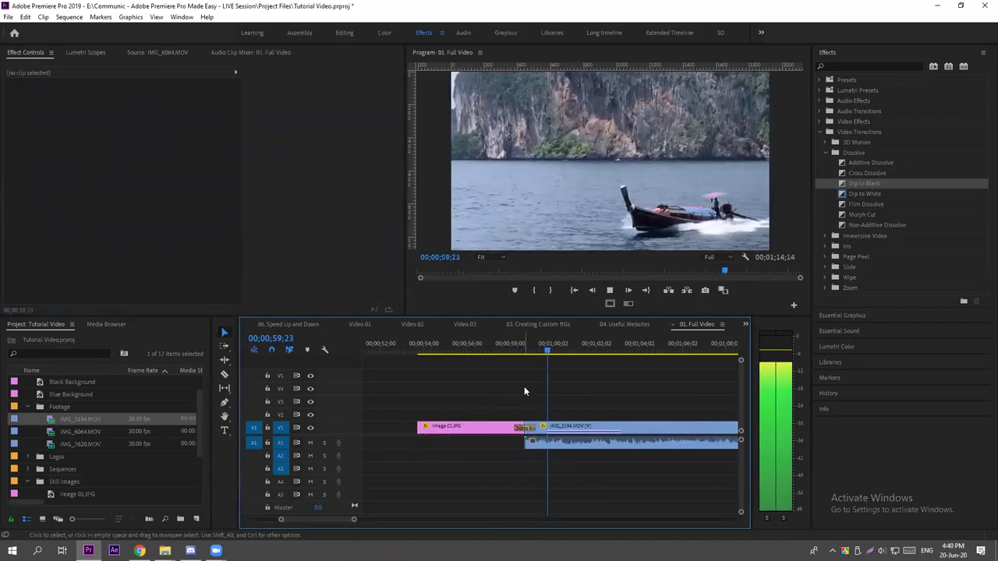
{"action": "key", "text": "space"}
{"action": "left_click", "coordinate": [499, 342]}
{"action": "key", "text": "space"}
{"action": "key", "text": "space"}
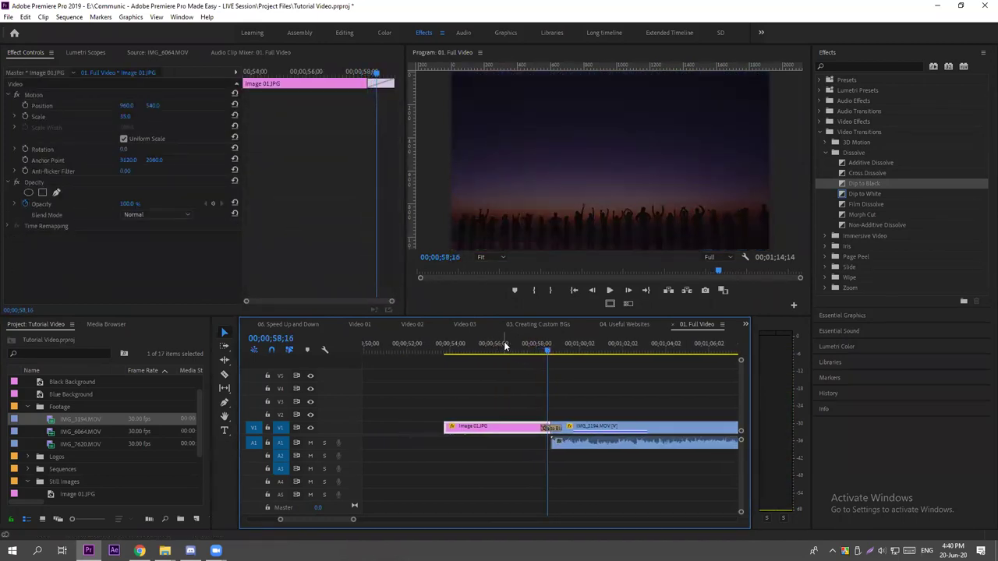
{"action": "left_click", "coordinate": [551, 347]}
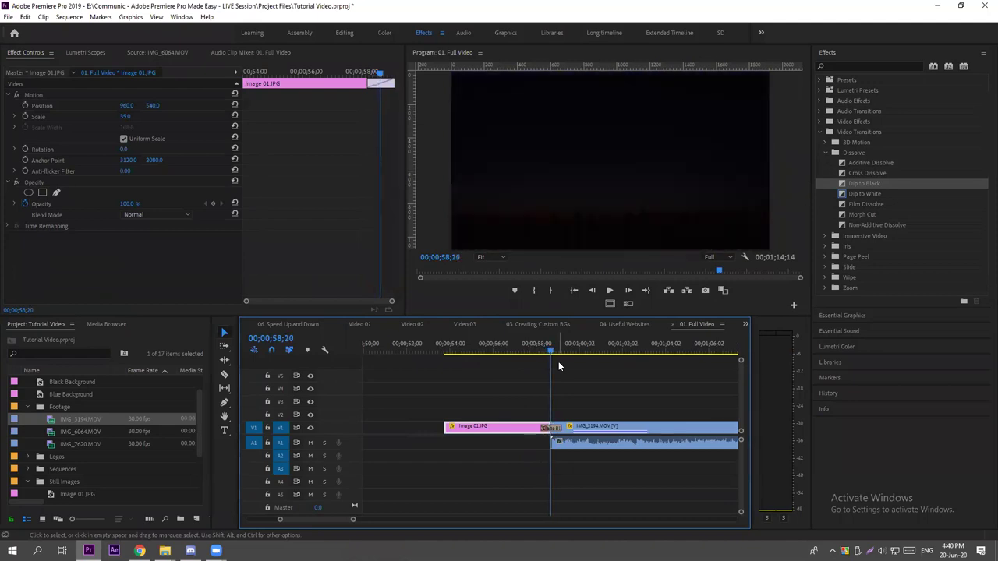
{"action": "left_click", "coordinate": [559, 361]}
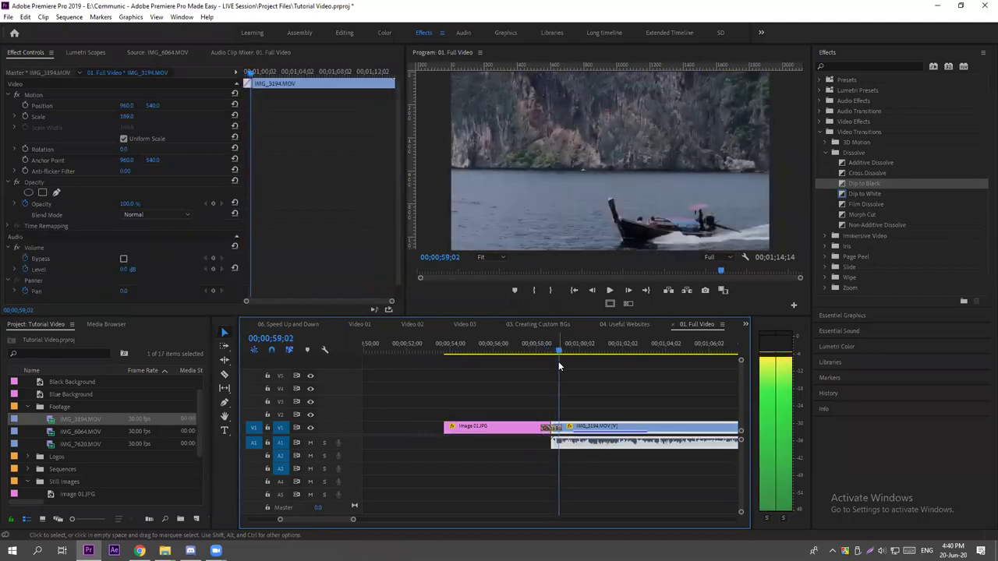
{"action": "key", "text": "Right"}
{"action": "key", "text": "Right"}
{"action": "key", "text": "Right"}
{"action": "key", "text": "Right"}
{"action": "key", "text": "Right"}
{"action": "key", "text": "Right"}
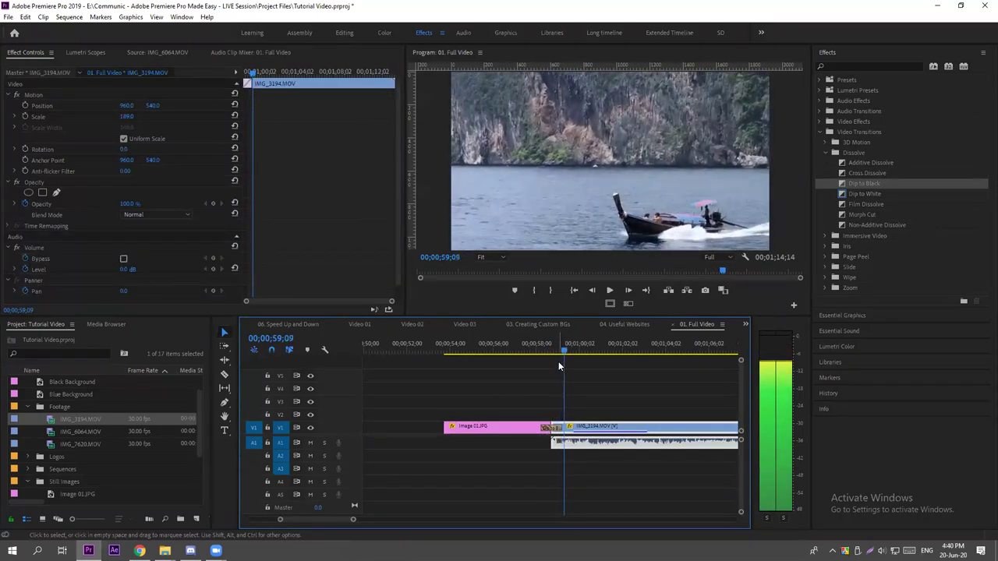
{"action": "key", "text": "Right"}
{"action": "key", "text": "Right"}
{"action": "key", "text": "Right"}
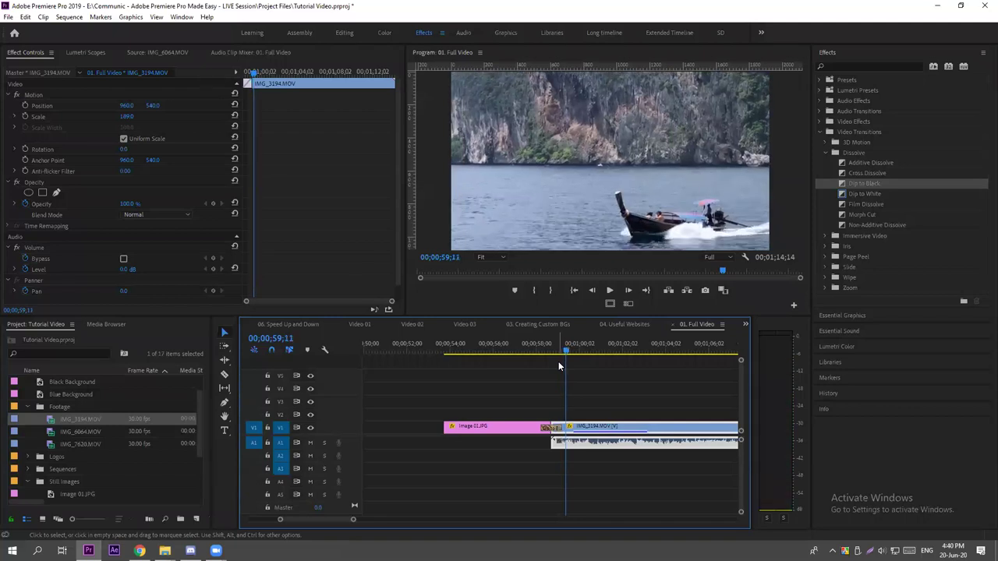
Swap Dip to Black for Dip to White on the cut, aligned Center at Cut.
{"action": "left_click", "coordinate": [548, 428]}
{"action": "key", "text": "Delete"}
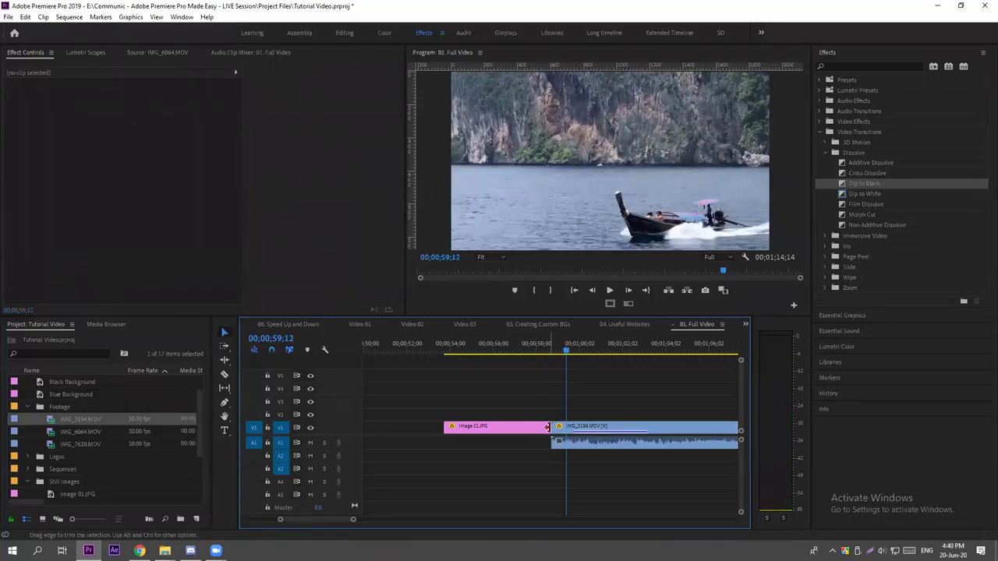
{"action": "left_click", "coordinate": [872, 194]}
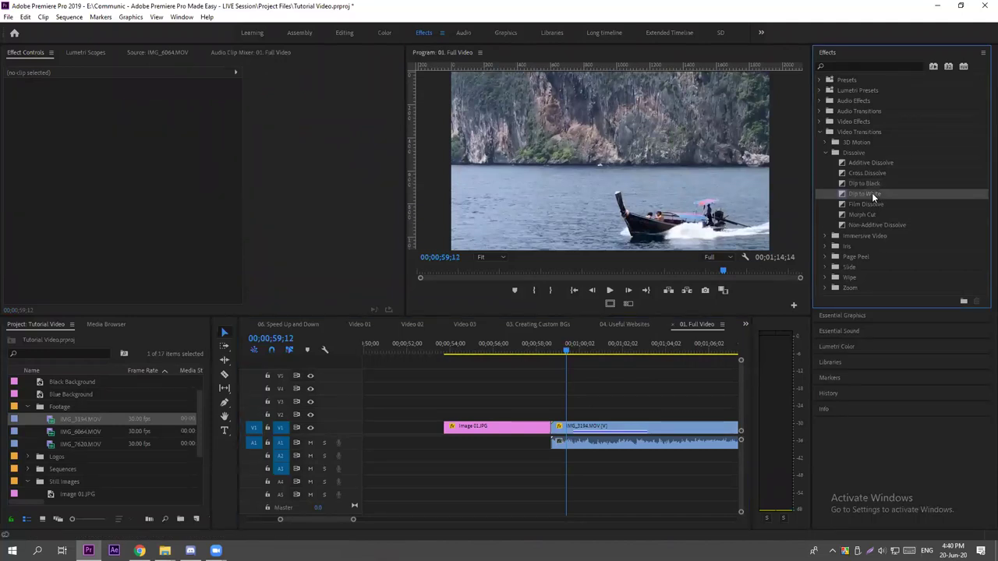
{"action": "left_click_drag", "start_coordinate": [872, 192], "coordinate": [553, 427]}
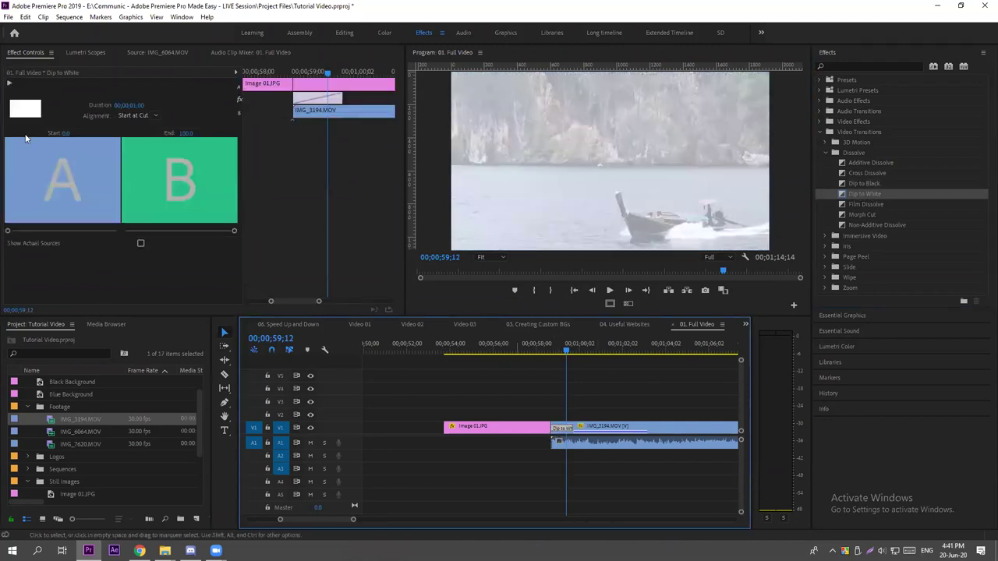
{"action": "left_click", "coordinate": [134, 115]}
{"action": "left_click", "coordinate": [156, 126]}
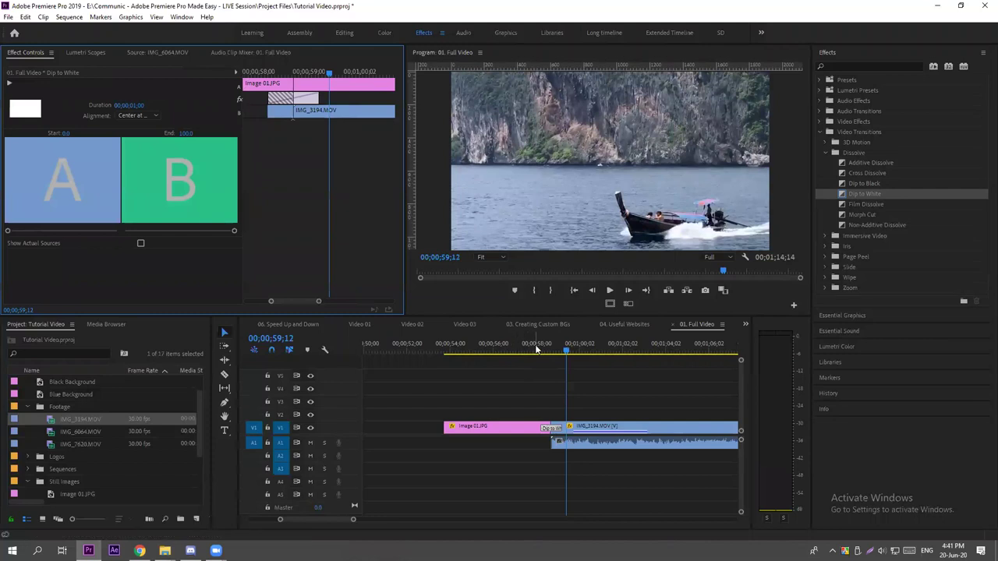
Step frame by frame through the white flash into the boat footage.
{"action": "left_click", "coordinate": [548, 348]}
{"action": "left_click", "coordinate": [543, 346]}
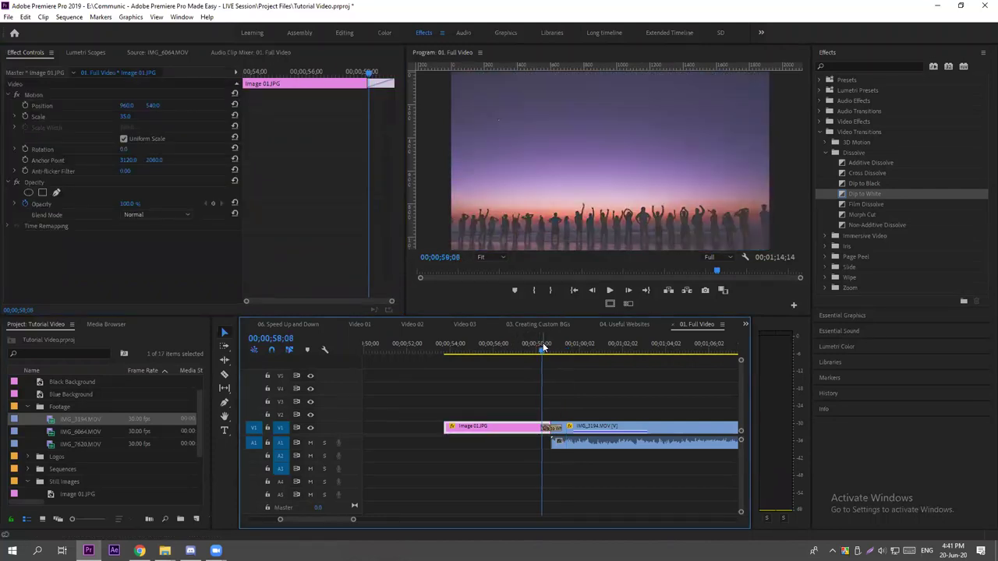
{"action": "key", "text": "Left"}
{"action": "key", "text": "Left"}
{"action": "key", "text": "Left"}
{"action": "key", "text": "Left"}
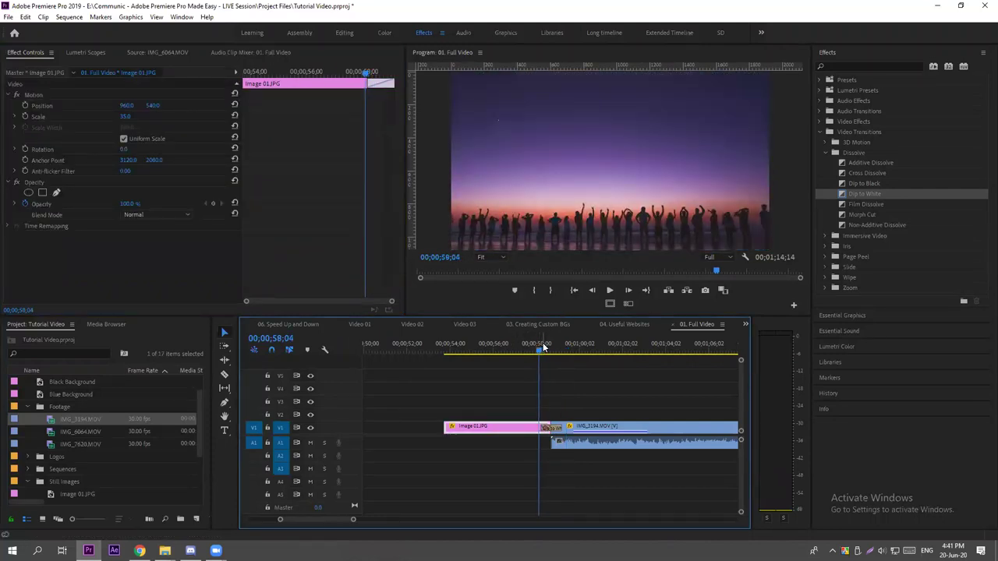
{"action": "key", "text": "Right"}
{"action": "key", "text": "Right"}
{"action": "key", "text": "Right"}
{"action": "key", "text": "Right"}
{"action": "key", "text": "Right"}
{"action": "key", "text": "Right"}
{"action": "key", "text": "Right"}
{"action": "key", "text": "Right"}
{"action": "key", "text": "Right"}
{"action": "key", "text": "Right"}
{"action": "key", "text": "Right"}
{"action": "key", "text": "Right"}
{"action": "key", "text": "Right"}
{"action": "key", "text": "Right"}
{"action": "key", "text": "Right"}
{"action": "key", "text": "Right"}
{"action": "key", "text": "Right"}
{"action": "key", "text": "Right"}
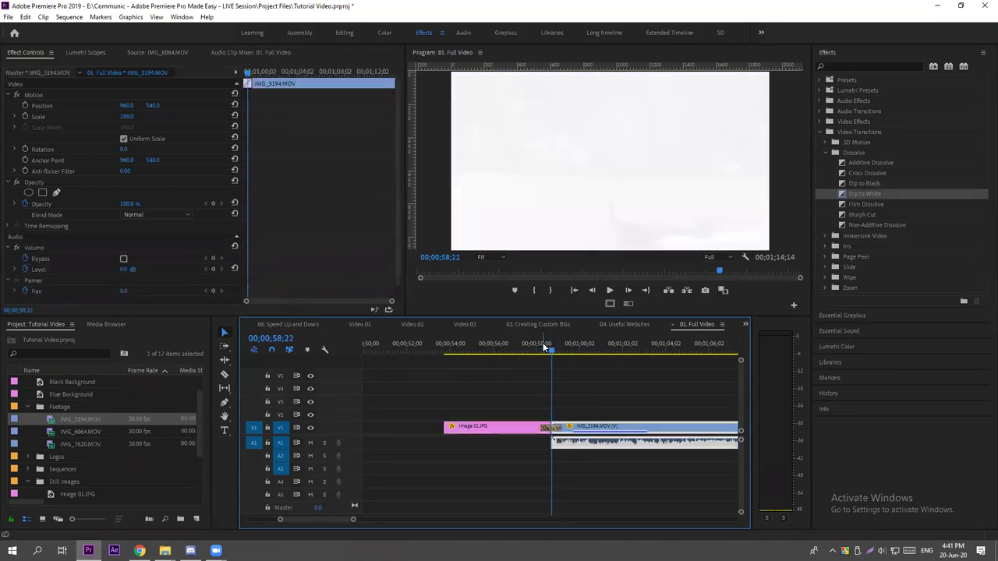
{"action": "key", "text": "Right"}
{"action": "key", "text": "Right"}
{"action": "key", "text": "Right"}
{"action": "key", "text": "Right"}
{"action": "key", "text": "Right"}
{"action": "key", "text": "Right"}
{"action": "key", "text": "Right"}
{"action": "key", "text": "Right"}
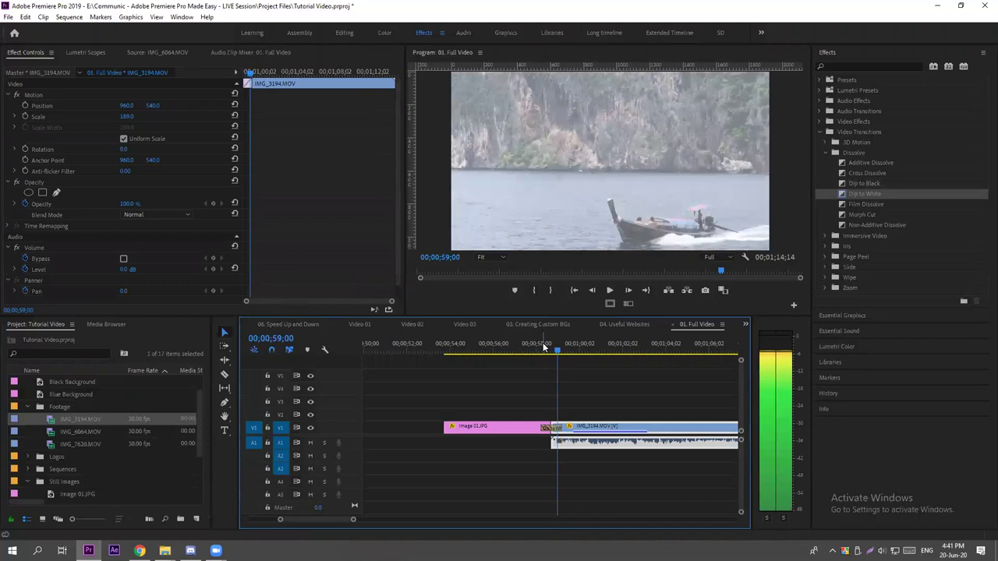
{"action": "key", "text": "Right"}
{"action": "key", "text": "Right"}
{"action": "key", "text": "Right"}
{"action": "key", "text": "Right"}
{"action": "key", "text": "Right"}
{"action": "key", "text": "Right"}
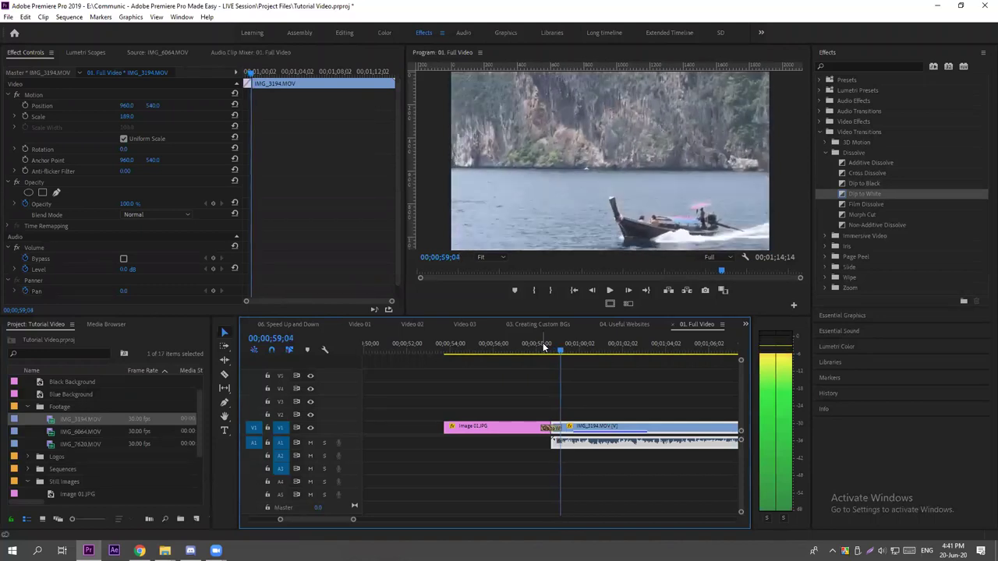
{"action": "key", "text": "Right"}
{"action": "key", "text": "Right"}
{"action": "key", "text": "Right"}
{"action": "key", "text": "Right"}
{"action": "key", "text": "Right"}
{"action": "key", "text": "Right"}
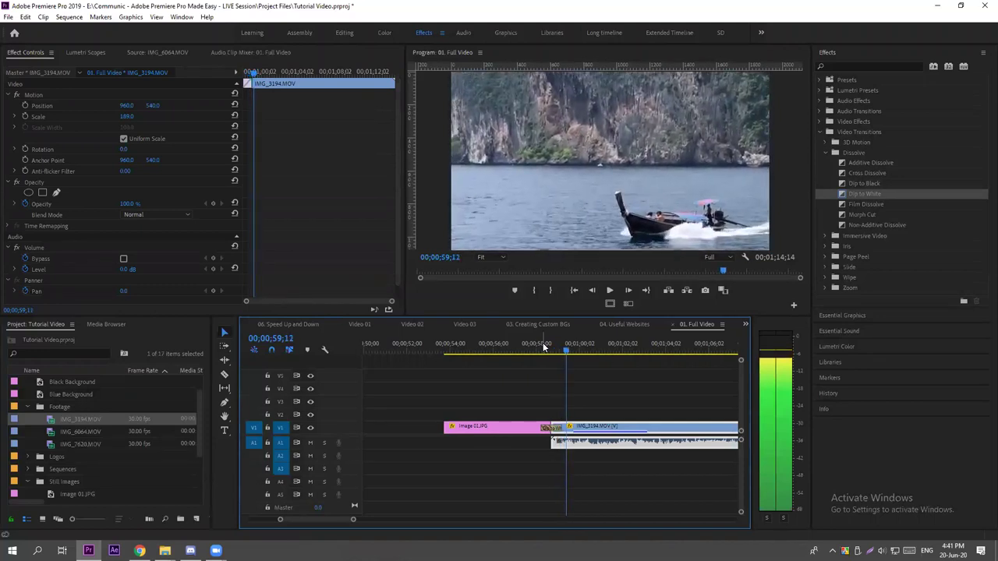
{"action": "key", "text": "minus"}
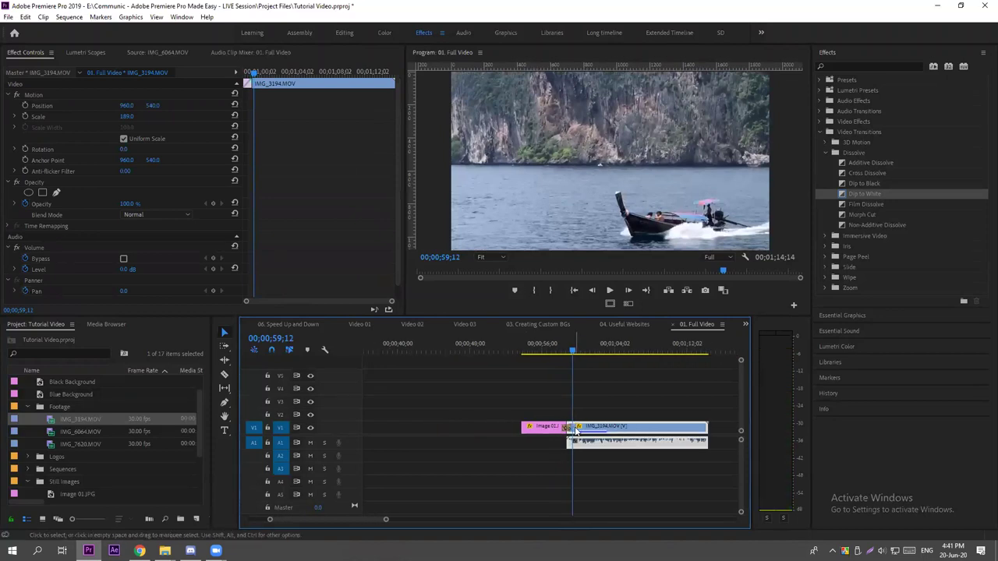
Trim the start of IMG_3194.MOV slightly later and play into the boat clip.
{"action": "left_click", "coordinate": [569, 430]}
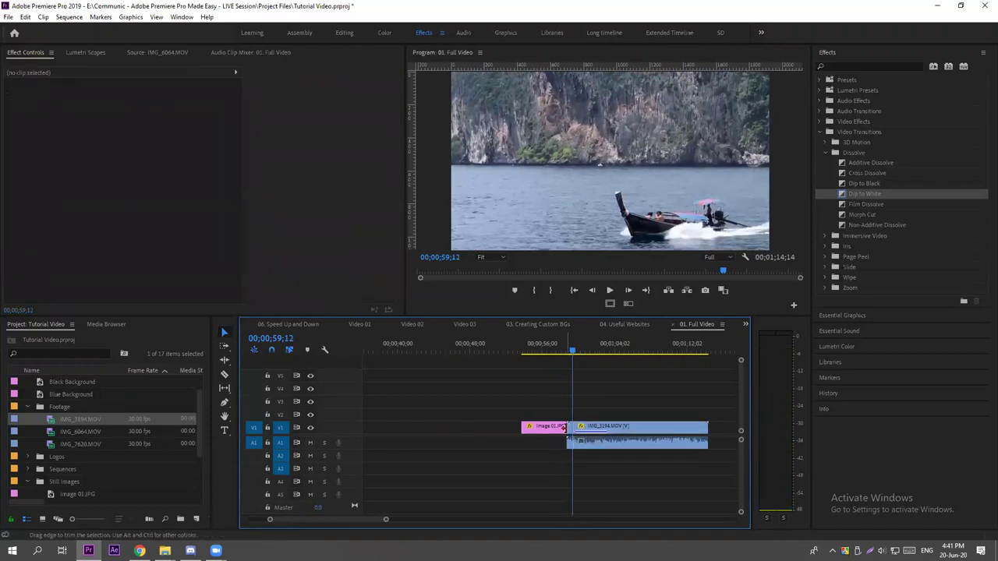
{"action": "left_click_drag", "start_coordinate": [569, 430], "coordinate": [578, 431]}
{"action": "left_click", "coordinate": [562, 345]}
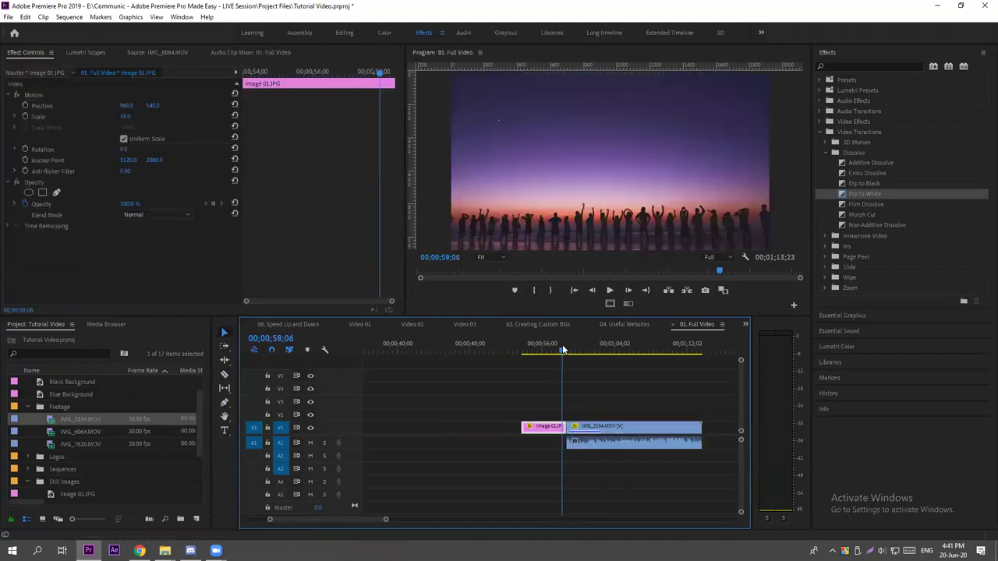
{"action": "key", "text": "space"}
{"action": "key", "text": "space"}
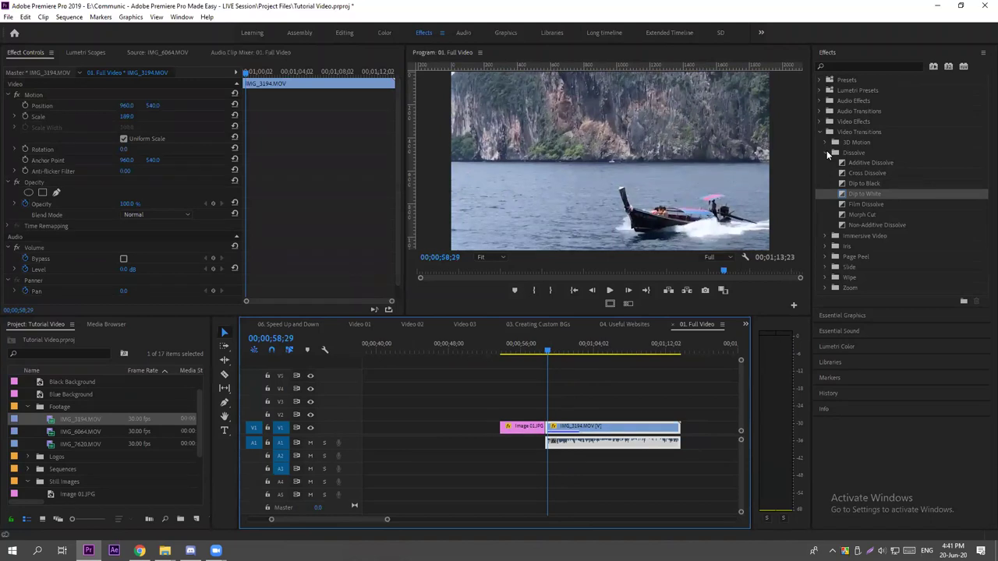
Collapse Dissolve and search the Effects panel for 'paint' to reveal Paint Splatter.
{"action": "left_click", "coordinate": [826, 151]}
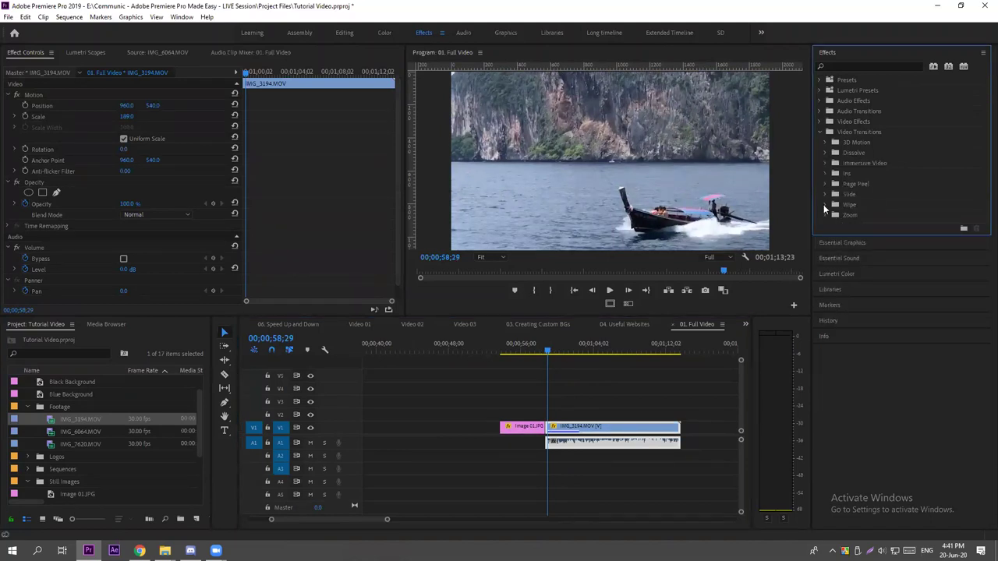
{"action": "left_click", "coordinate": [851, 65]}
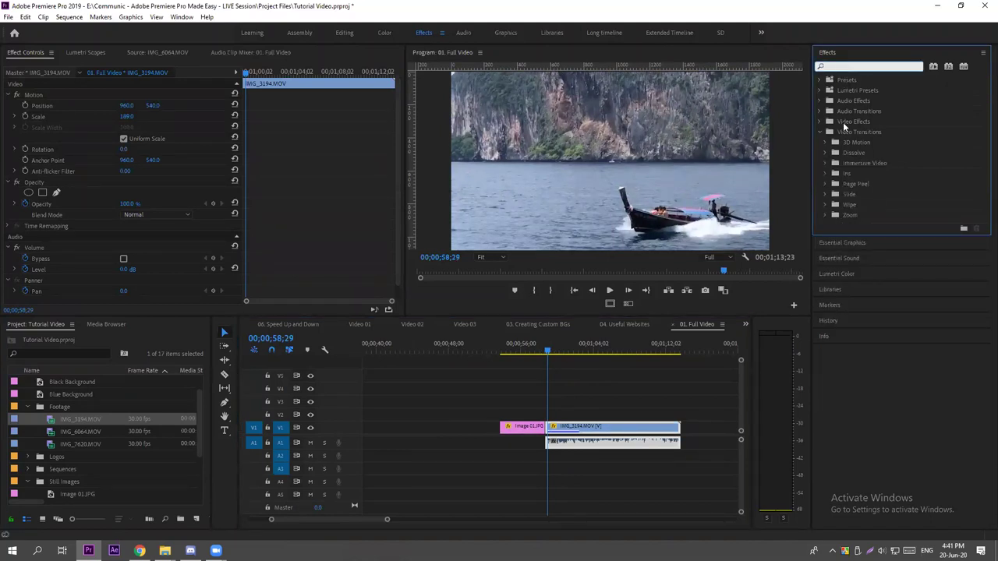
{"action": "type", "text": "paint"}
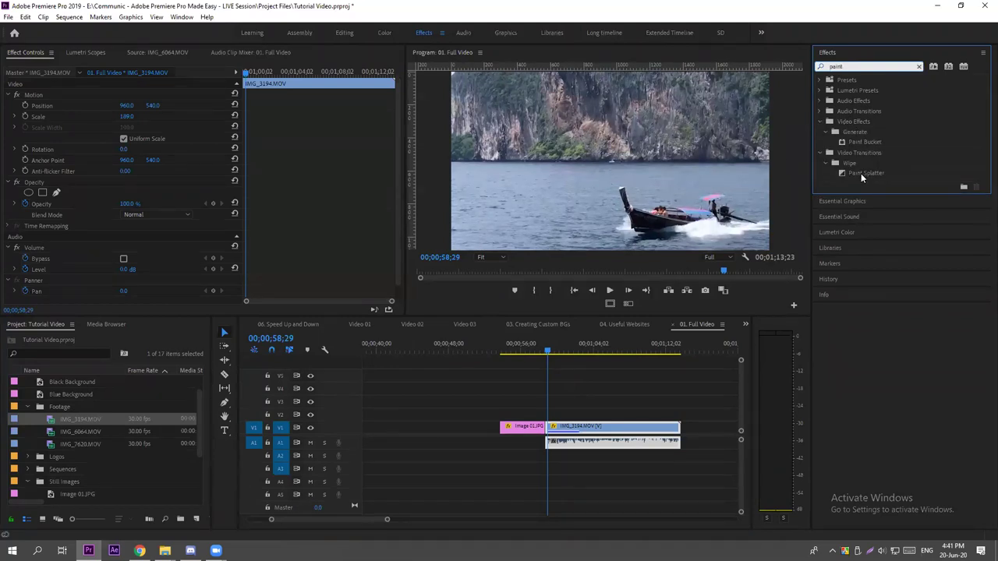
{"action": "double_click", "coordinate": [836, 67]}
{"action": "key", "text": "BackSpace"}
{"action": "type", "text": "d"}
{"action": "type", "text": "ip b"}
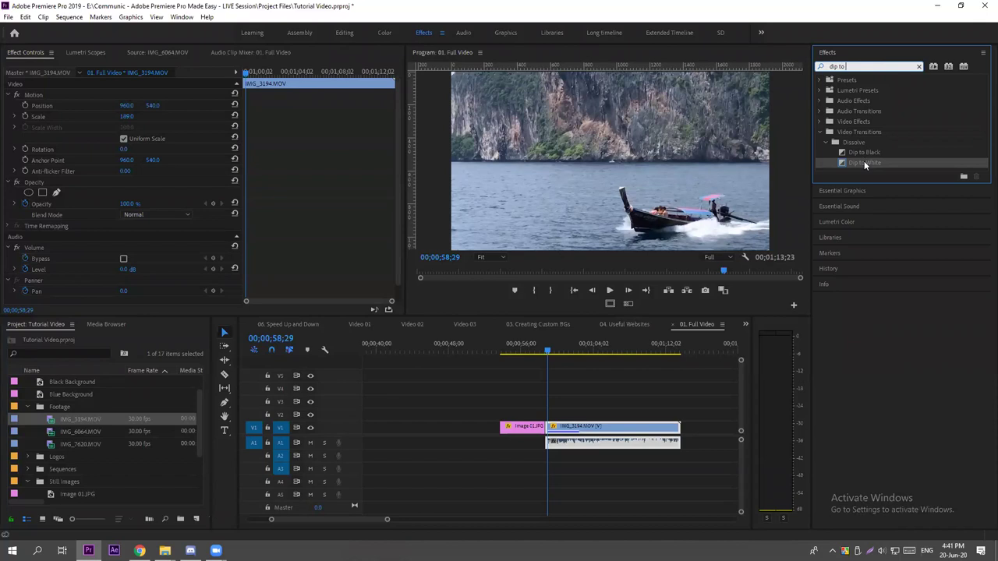
{"action": "key", "text": "BackSpace"}
{"action": "key", "text": "BackSpace"}
{"action": "key", "text": "BackSpace"}
{"action": "key", "text": "BackSpace"}
{"action": "key", "text": "BackSpace"}
{"action": "key", "text": "BackSpace"}
{"action": "left_click", "coordinate": [865, 65]}
{"action": "type", "text": "paint"}
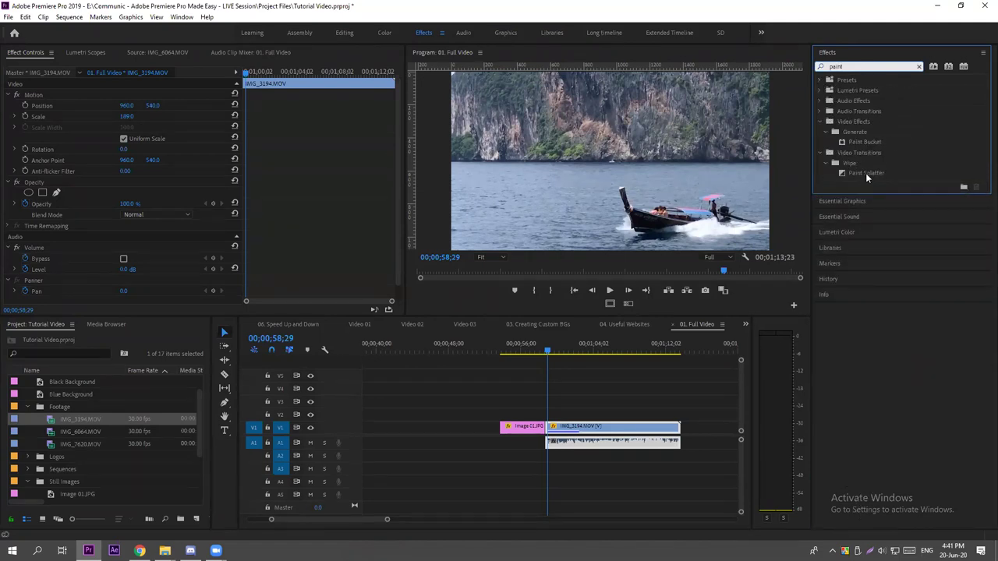
Drop Paint Splatter on the cut between Image 01.JPG and IMG_3194.MOV and zoom in.
{"action": "mouse_move", "coordinate": [865, 173]}
{"action": "left_mouse_down"}
{"action": "mouse_move", "coordinate": [764, 269]}
{"action": "mouse_move", "coordinate": [545, 427]}
{"action": "left_mouse_up"}
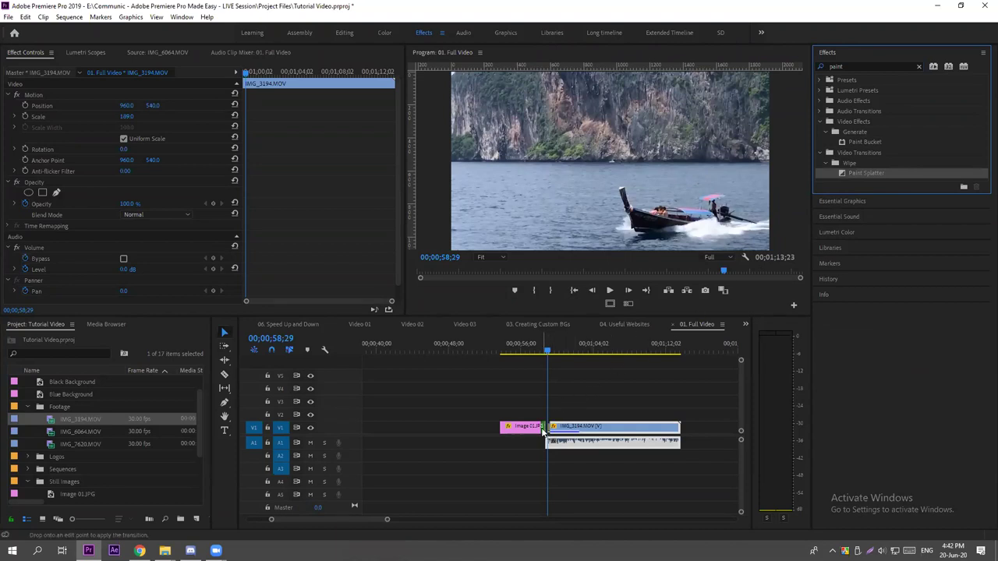
{"action": "left_click", "coordinate": [538, 353]}
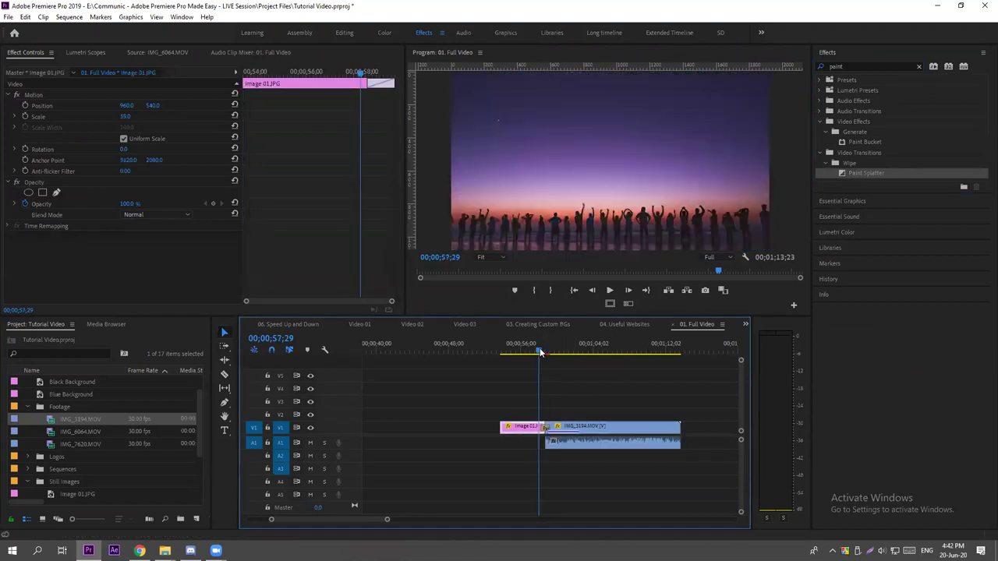
{"action": "left_click", "coordinate": [572, 392]}
{"action": "key", "text": "="}
{"action": "key", "text": "="}
{"action": "key", "text": "Right"}
{"action": "key", "text": "Right"}
{"action": "key", "text": "d"}
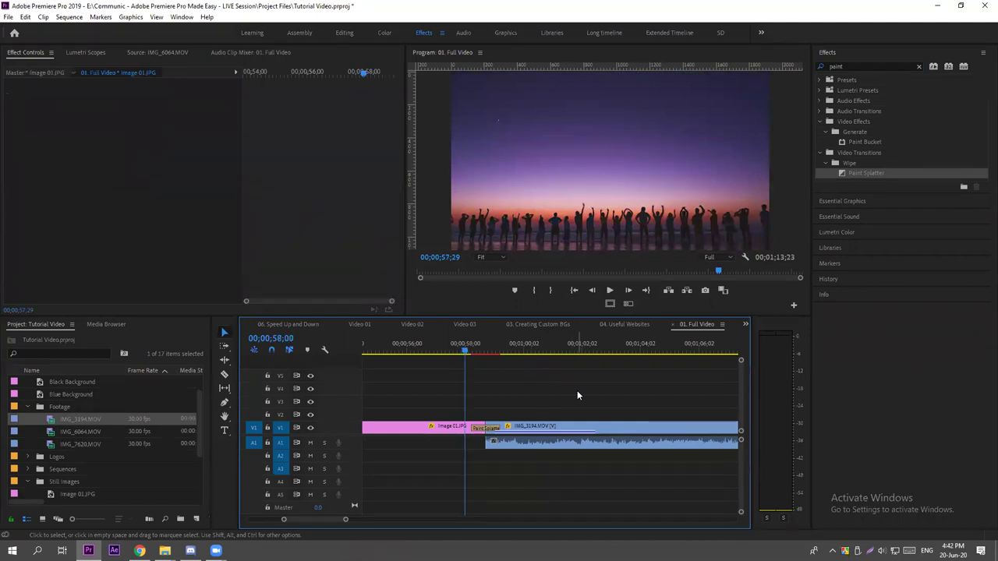
Step through the Paint Splatter frames, then clear the 'paint' search.
{"action": "key", "text": "Right"}
{"action": "key", "text": "Right"}
{"action": "key", "text": "Right"}
{"action": "key", "text": "Right"}
{"action": "key", "text": "Right"}
{"action": "key", "text": "Right"}
{"action": "key", "text": "Right"}
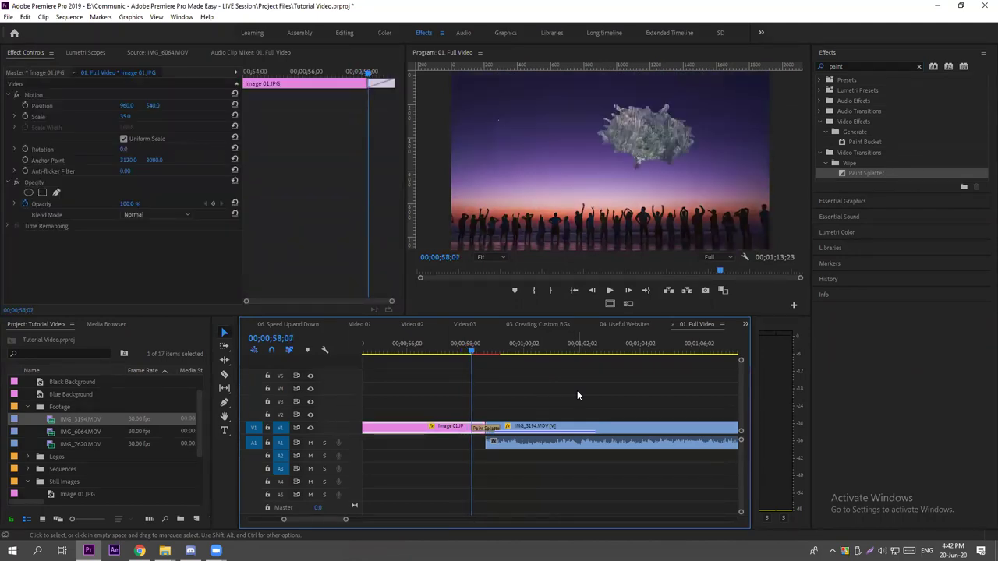
{"action": "key", "text": "Right"}
{"action": "key", "text": "Right"}
{"action": "key", "text": "Right"}
{"action": "key", "text": "Right"}
{"action": "key", "text": "Right"}
{"action": "key", "text": "Right"}
{"action": "key", "text": "Right"}
{"action": "key", "text": "Right"}
{"action": "key", "text": "Right"}
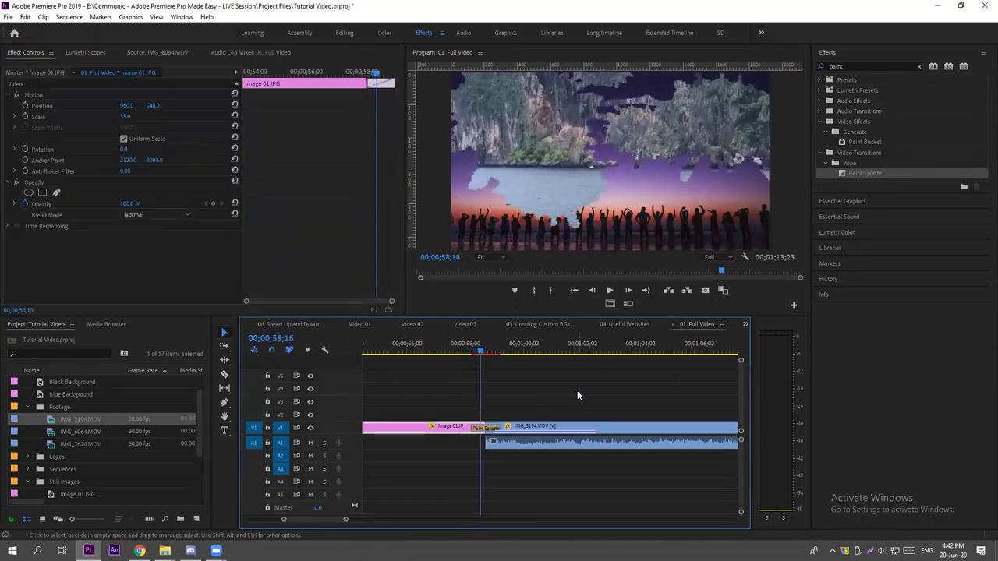
{"action": "key", "text": "Right"}
{"action": "key", "text": "Right"}
{"action": "key", "text": "Right"}
{"action": "key", "text": "Right"}
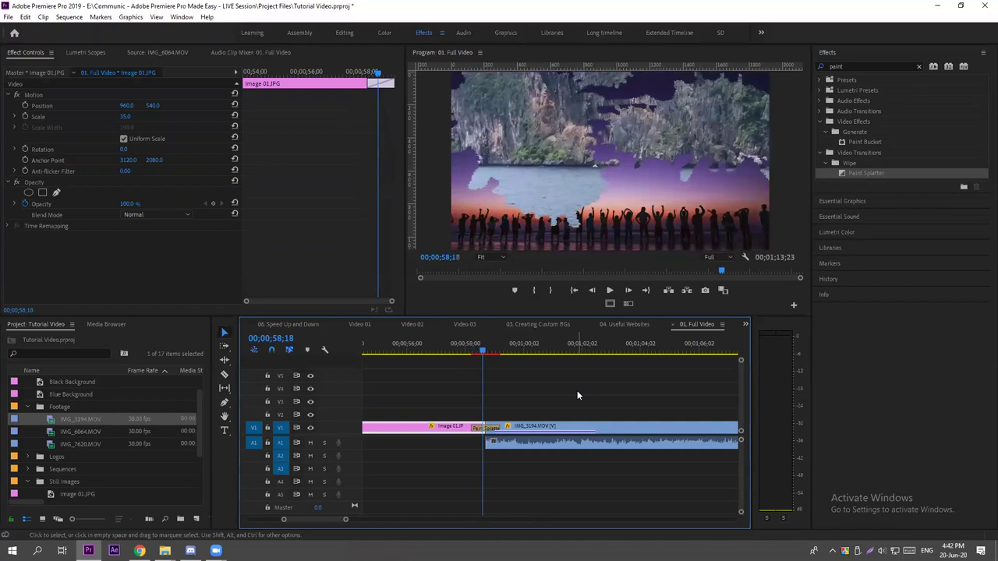
{"action": "key", "text": "Right"}
{"action": "key", "text": "Right"}
{"action": "key", "text": "Right"}
{"action": "key", "text": "Right"}
{"action": "key", "text": "Right"}
{"action": "key", "text": "Right"}
{"action": "key", "text": "Right"}
{"action": "key", "text": "Right"}
{"action": "key", "text": "Right"}
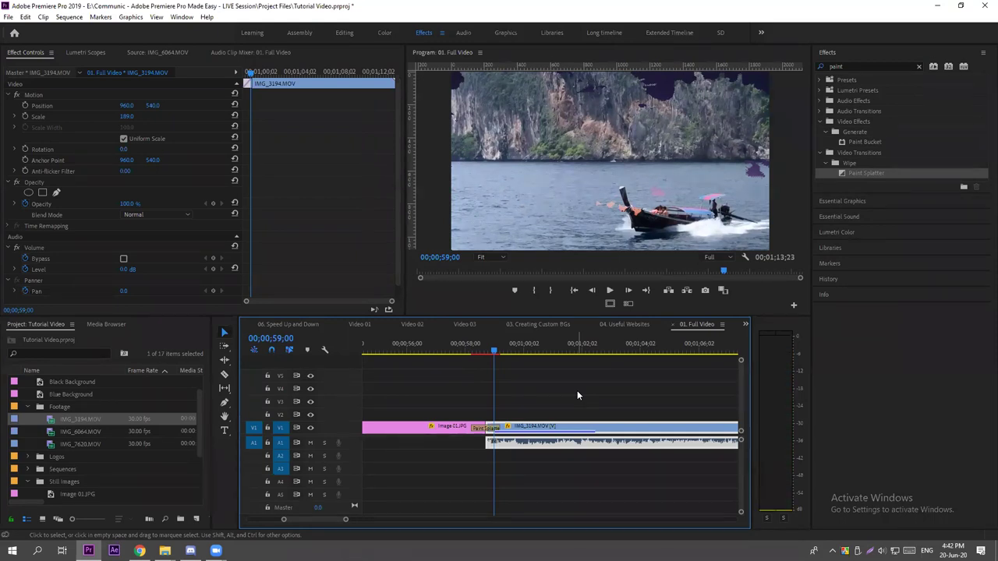
{"action": "key", "text": "Left"}
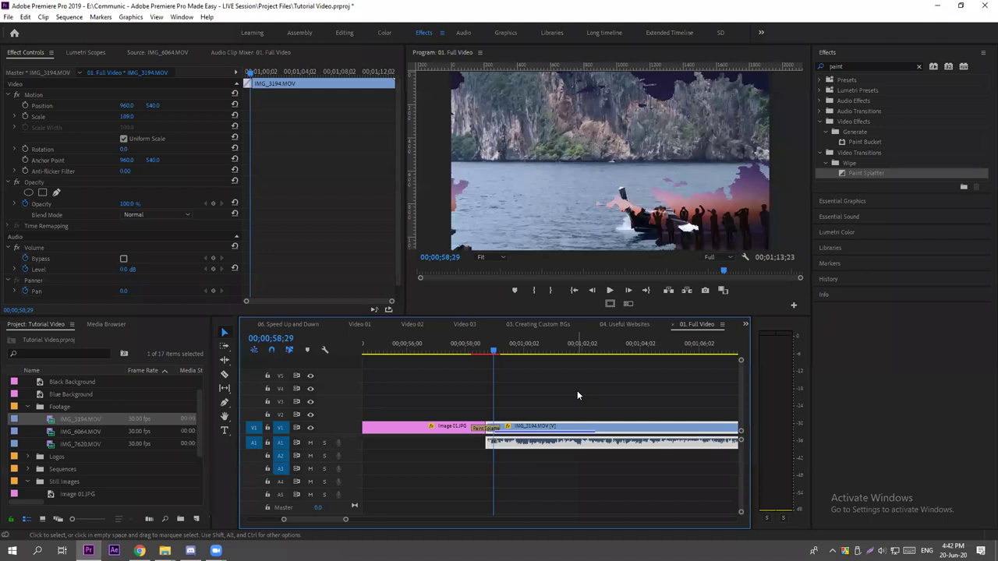
{"action": "key", "text": "Right"}
{"action": "key", "text": "Right"}
{"action": "key", "text": "Right"}
{"action": "key", "text": "Right"}
{"action": "key", "text": "Right"}
{"action": "key", "text": "Right"}
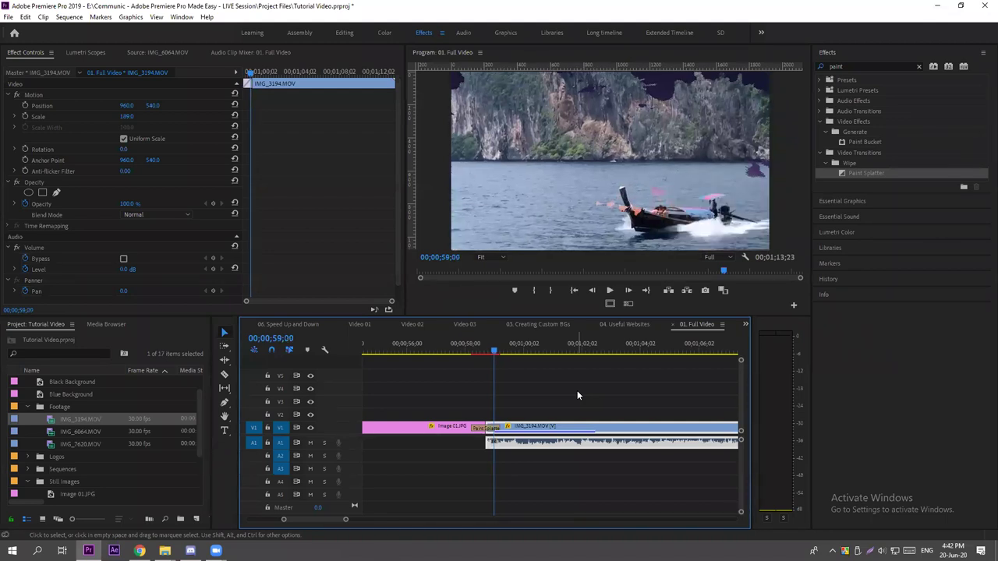
{"action": "key", "text": "Right"}
{"action": "key", "text": "Right"}
{"action": "key", "text": "Right"}
{"action": "key", "text": "Right"}
{"action": "key", "text": "Right"}
{"action": "key", "text": "Right"}
{"action": "key", "text": "Right"}
{"action": "key", "text": "Right"}
{"action": "key", "text": "Right"}
{"action": "key", "text": "Right"}
{"action": "key", "text": "Right"}
{"action": "key", "text": "Right"}
{"action": "key", "text": "Right"}
{"action": "key", "text": "Right"}
{"action": "key", "text": "Right"}
{"action": "key", "text": "Right"}
{"action": "key", "text": "Right"}
{"action": "key", "text": "Right"}
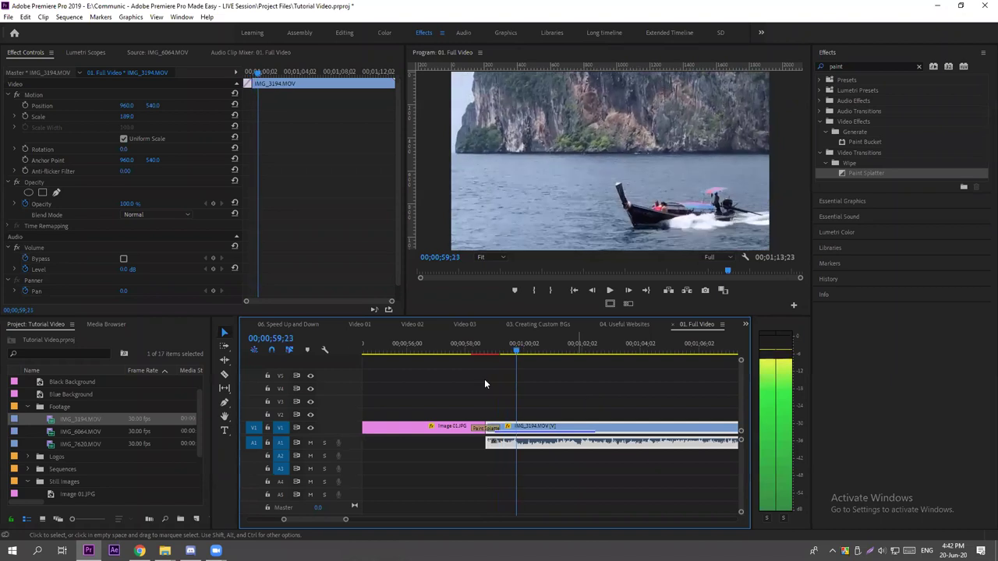
{"action": "left_click_drag", "start_coordinate": [466, 352], "coordinate": [485, 353]}
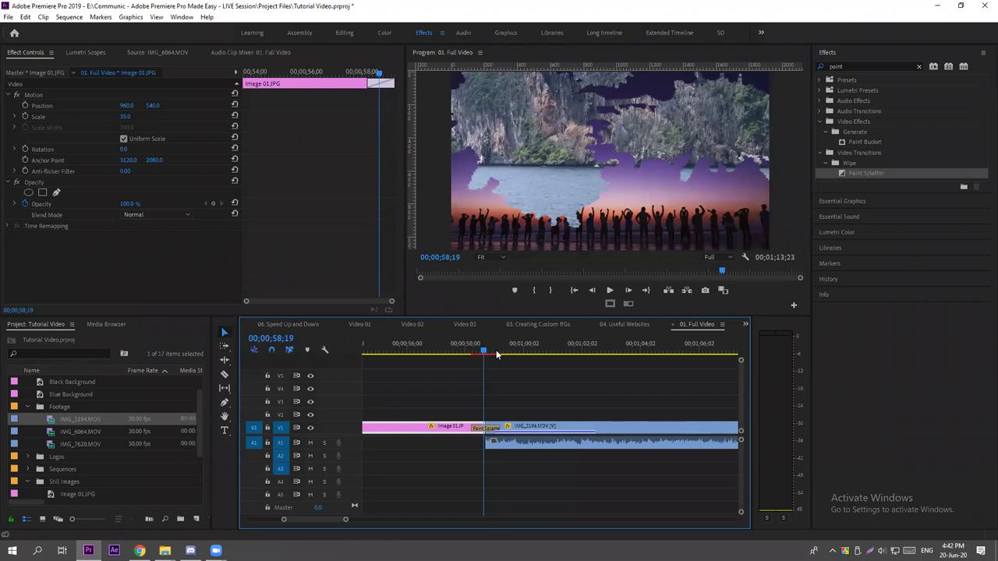
{"action": "left_click", "coordinate": [510, 352]}
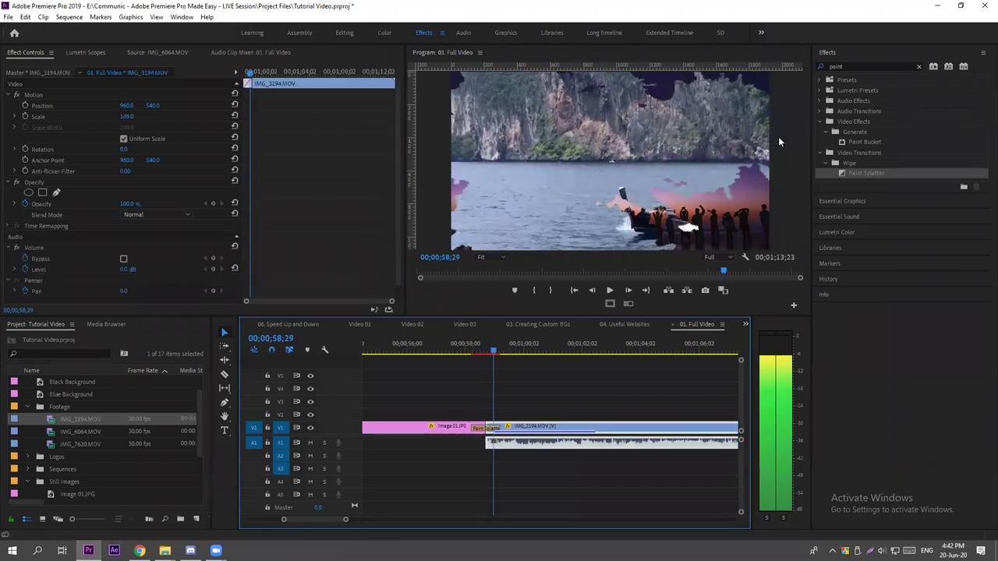
{"action": "left_click", "coordinate": [919, 66]}
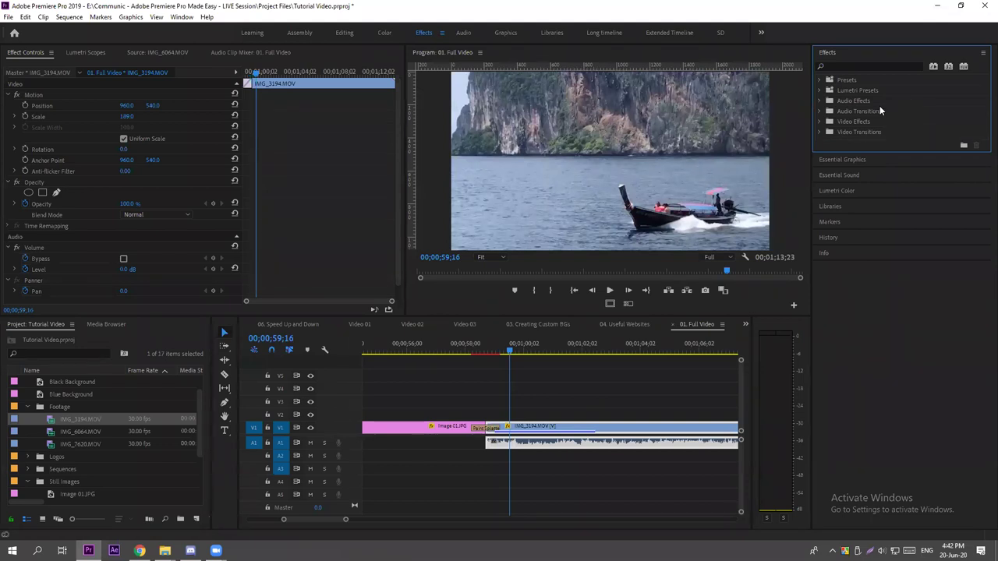
Drop Video Transitions > 3D Motion > Cube Spin on the image-to-boat cut and play it.
{"action": "left_click", "coordinate": [820, 132]}
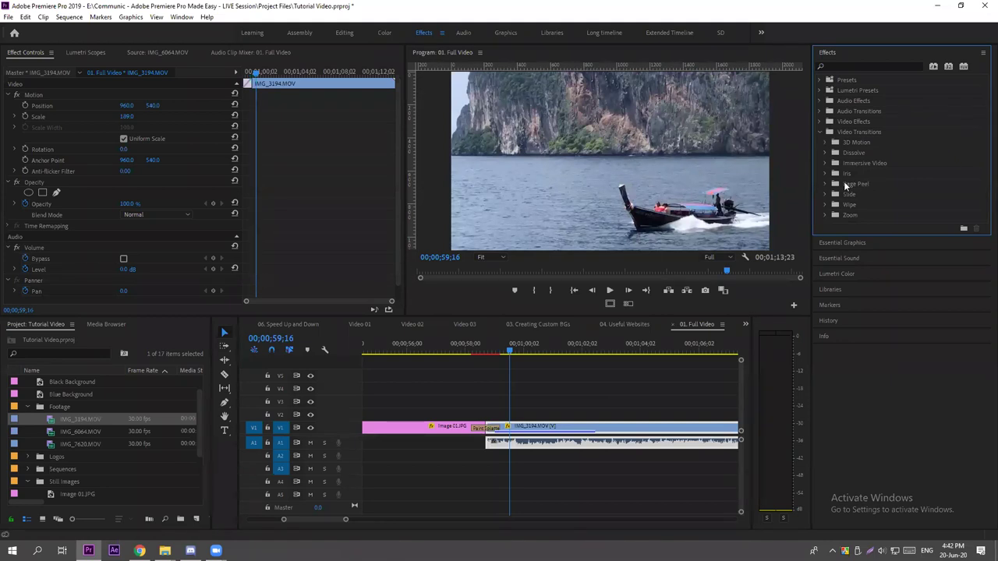
{"action": "left_click", "coordinate": [825, 142]}
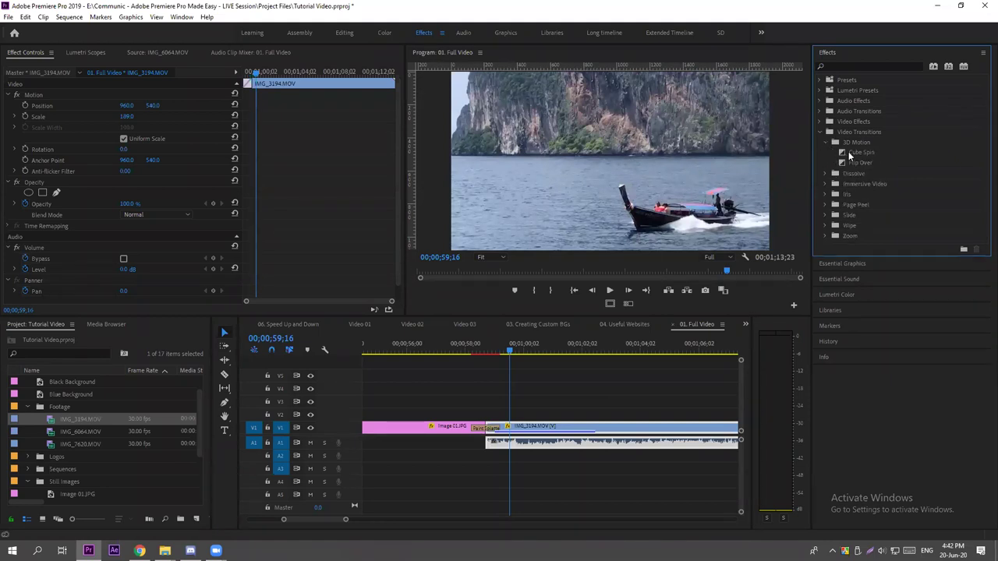
{"action": "left_click_drag", "start_coordinate": [855, 153], "coordinate": [487, 436]}
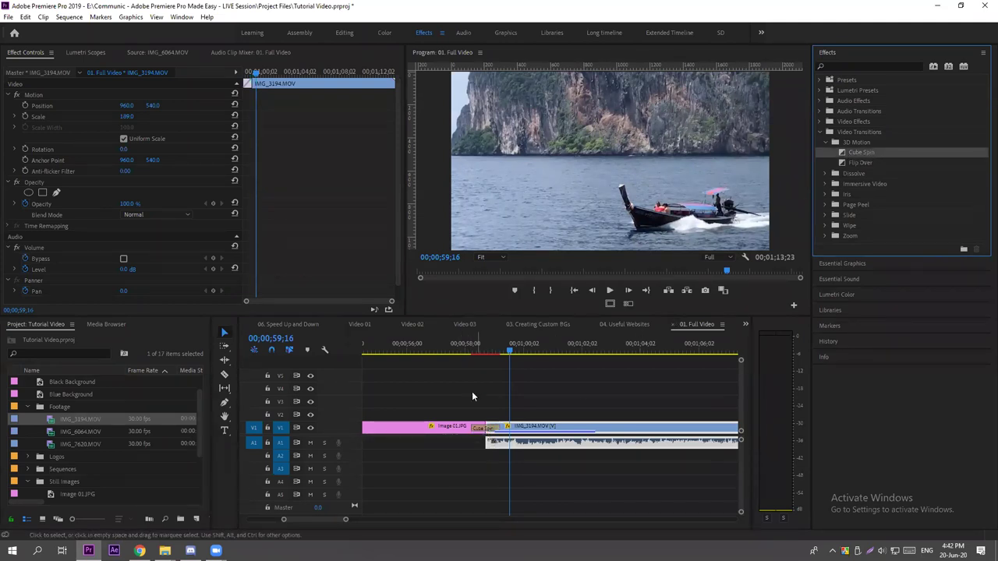
{"action": "left_click", "coordinate": [469, 352]}
{"action": "key", "text": "space"}
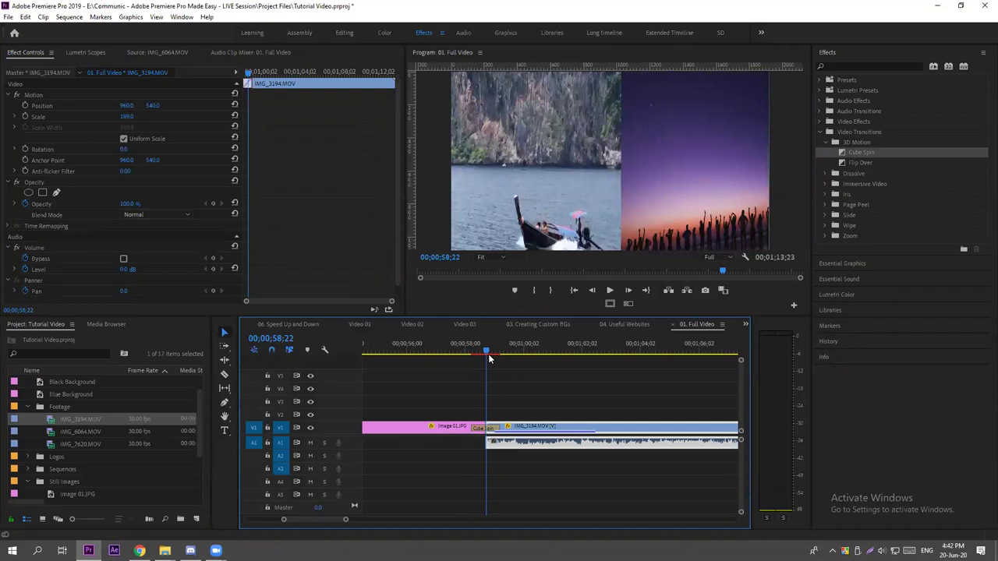
{"action": "key", "text": "space"}
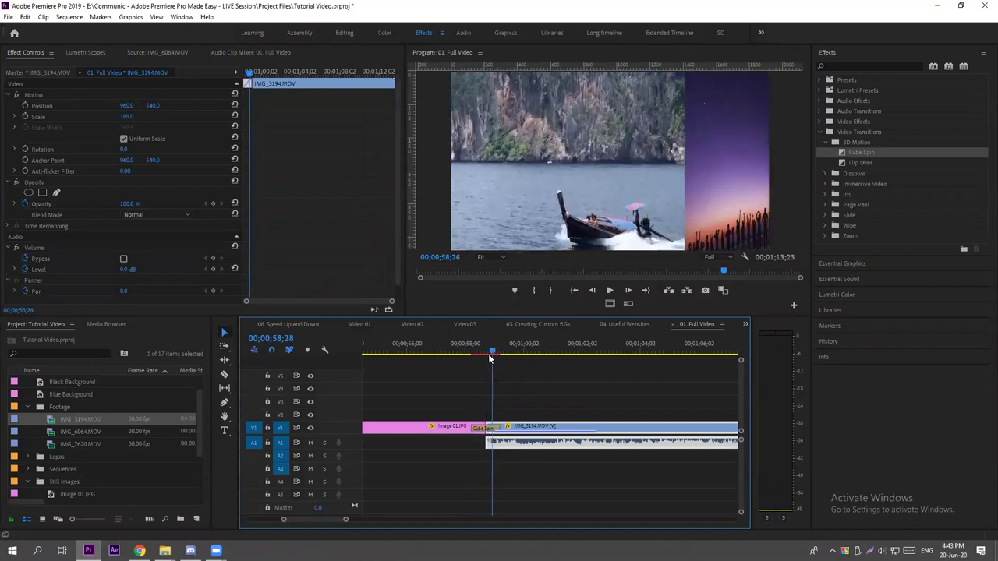
{"action": "key", "text": "space"}
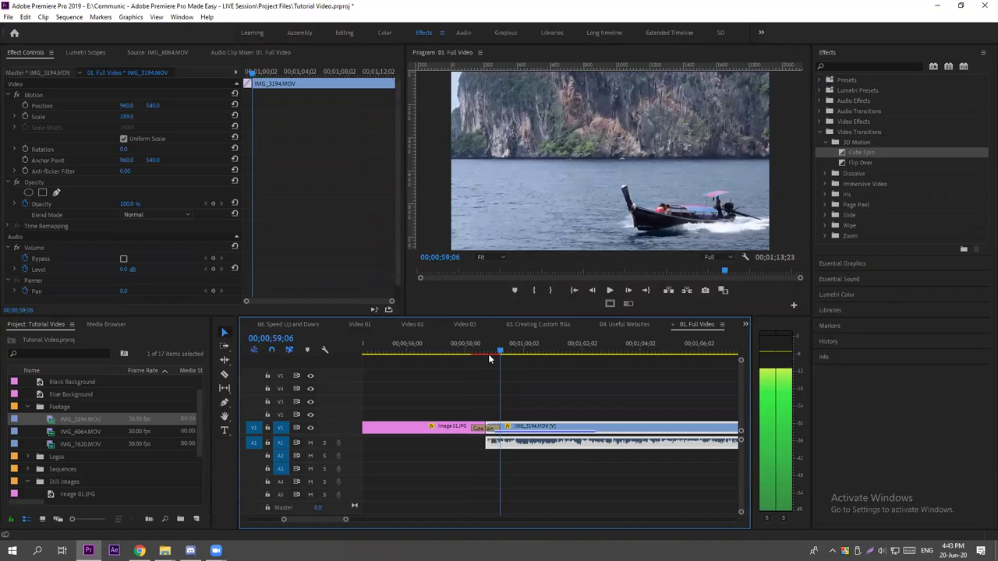
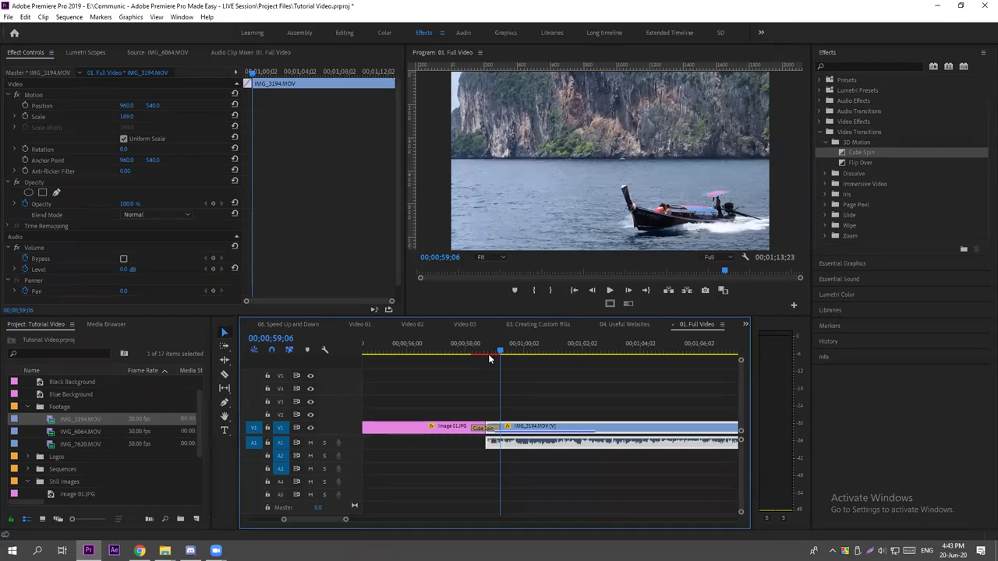
Replace the Cube Spin transition on V1 with Page Turn from Video Transitions > Page Peel.
{"action": "left_click", "coordinate": [829, 205]}
{"action": "left_click", "coordinate": [866, 224]}
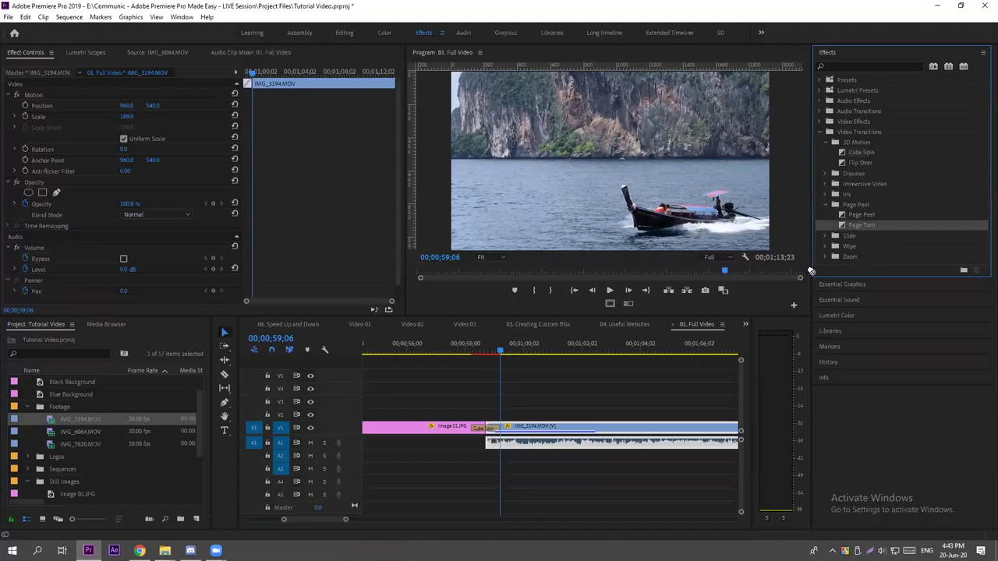
{"action": "left_click_drag", "start_coordinate": [862, 225], "coordinate": [487, 427]}
Play back the Page Turn transition between Image 01 and the boat clip to check it.
{"action": "left_click", "coordinate": [474, 354]}
{"action": "left_click", "coordinate": [515, 381]}
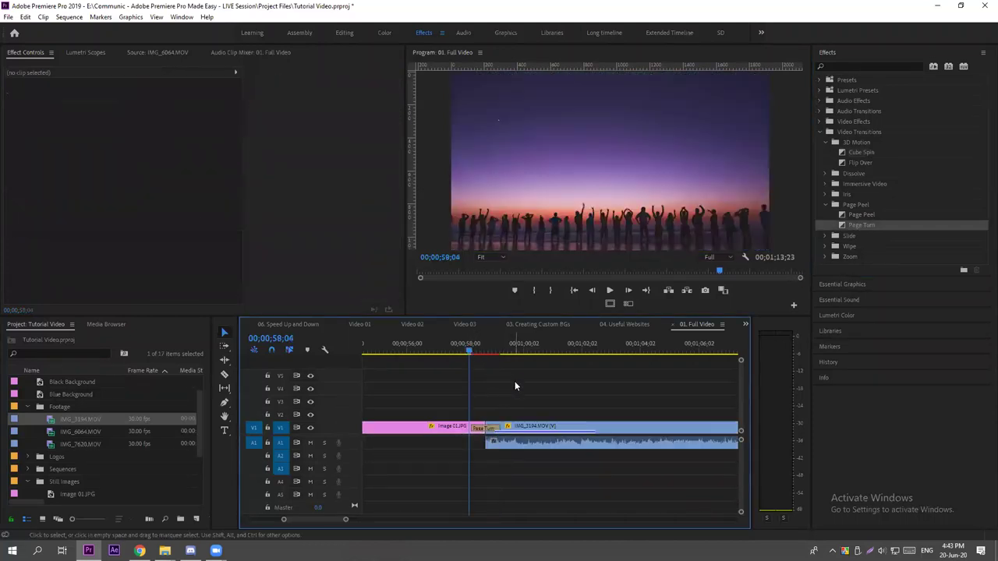
{"action": "key", "text": "space"}
{"action": "key", "text": "space"}
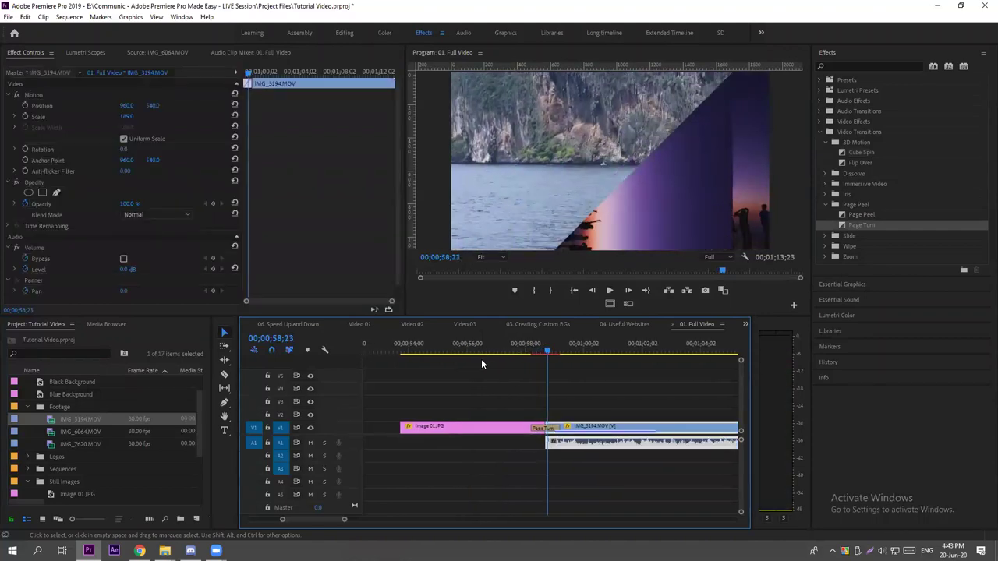
{"action": "key", "text": "space"}
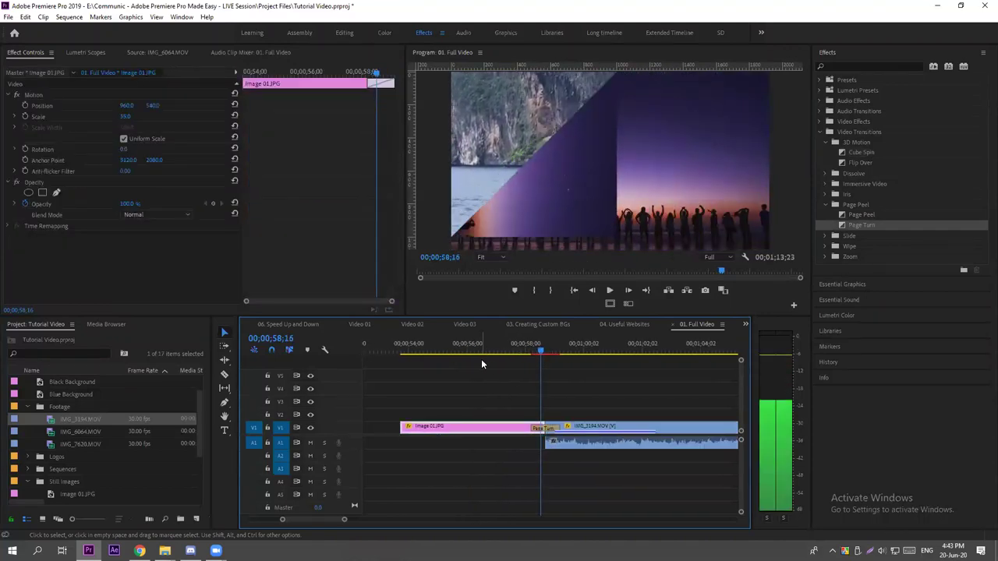
{"action": "key", "text": "space"}
{"action": "key", "text": "space"}
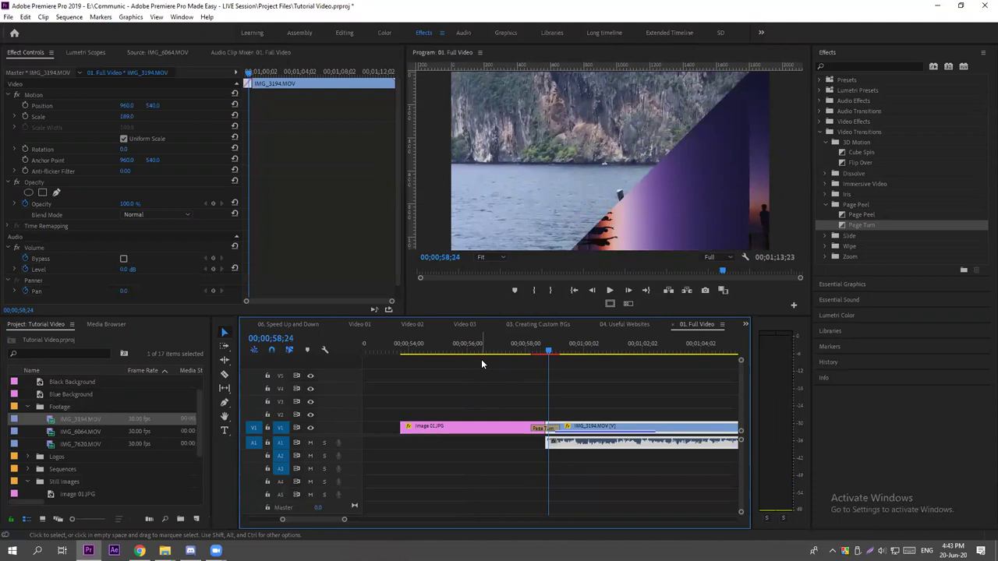
{"action": "key", "text": "space"}
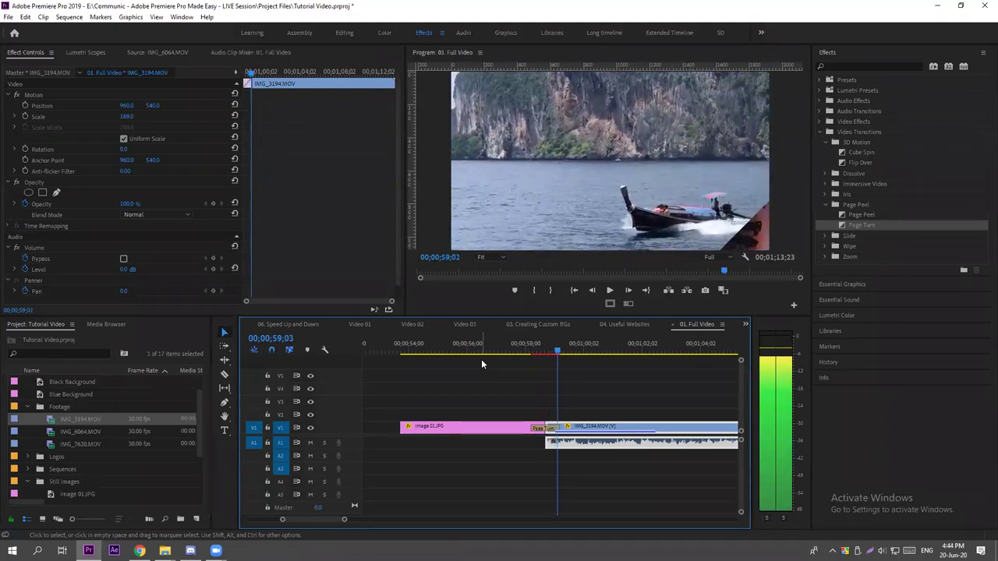
{"action": "key", "text": "space"}
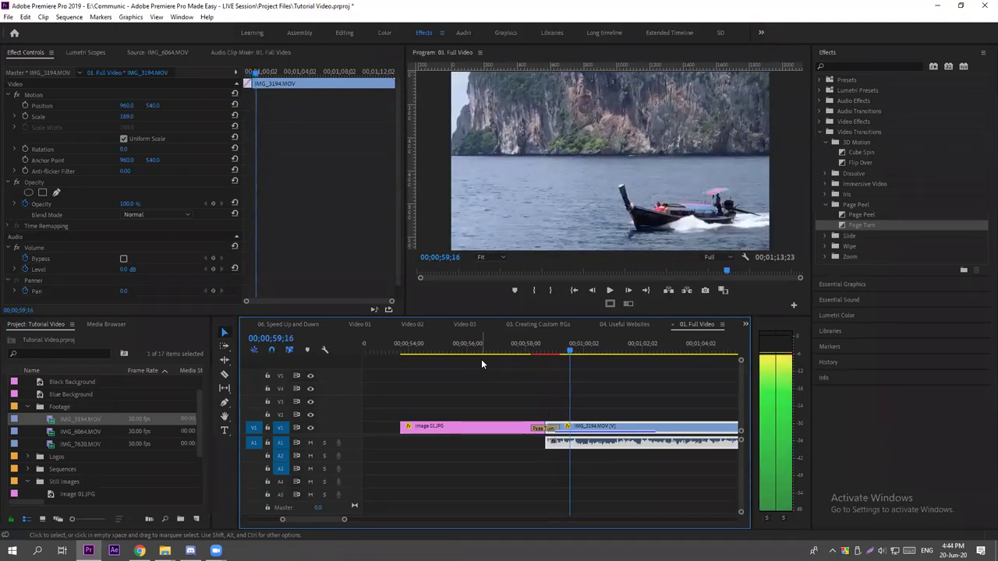
{"action": "left_click", "coordinate": [541, 428]}
{"action": "left_click", "coordinate": [538, 413]}
{"action": "key", "text": "minus"}
{"action": "key", "text": "minus"}
{"action": "key", "text": "minus"}
{"action": "key", "text": "minus"}
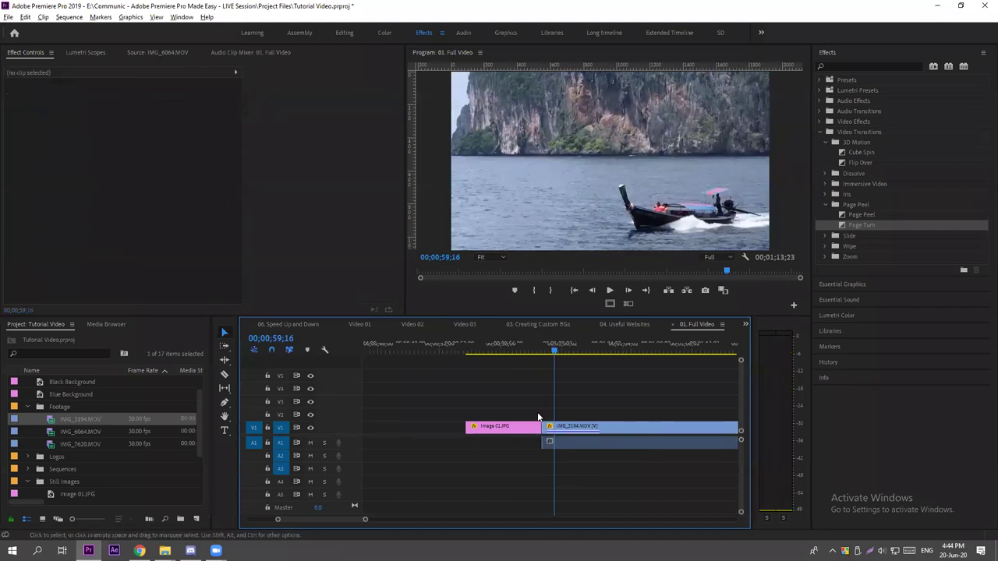
{"action": "left_click", "coordinate": [391, 348]}
{"action": "left_click_drag", "start_coordinate": [512, 519], "coordinate": [334, 519]}
{"action": "left_click", "coordinate": [599, 379]}
{"action": "left_click", "coordinate": [576, 351]}
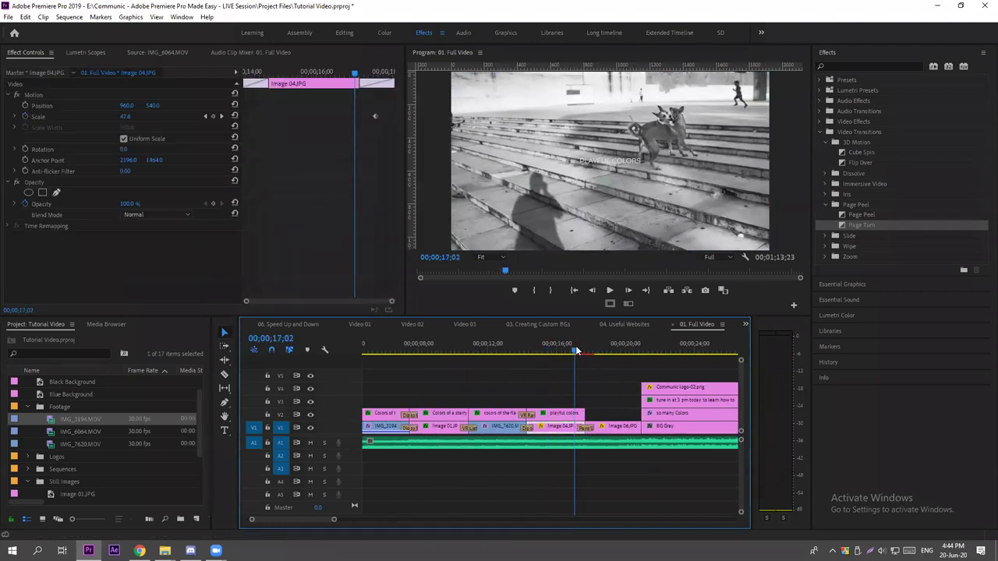
{"action": "key", "text": "Right"}
{"action": "key", "text": "Right"}
{"action": "key", "text": "Right"}
{"action": "key", "text": "Right"}
{"action": "key", "text": "Right"}
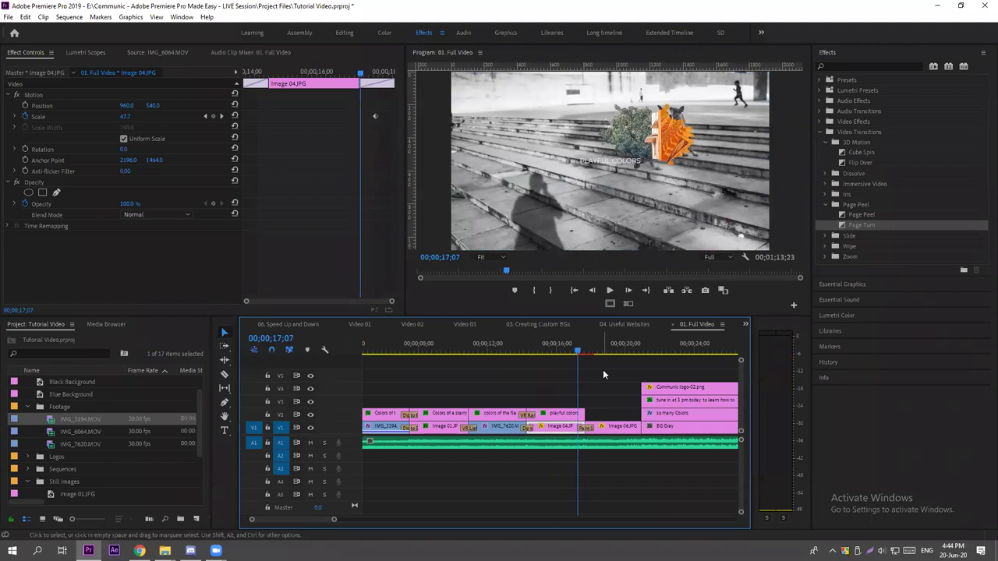
{"action": "key", "text": "Right"}
{"action": "key", "text": "Right"}
{"action": "key", "text": "Right"}
{"action": "key", "text": "Right"}
{"action": "key", "text": "Right"}
{"action": "key", "text": "Right"}
{"action": "key", "text": "Right"}
{"action": "key", "text": "Right"}
{"action": "key", "text": "Right"}
{"action": "key", "text": "Right"}
{"action": "key", "text": "Right"}
{"action": "key", "text": "Right"}
{"action": "key", "text": "Right"}
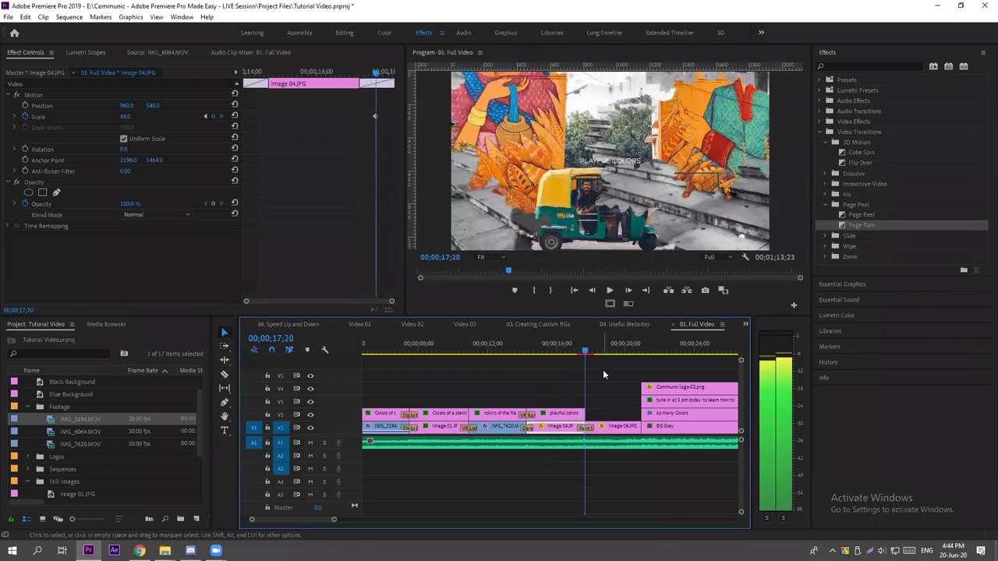
{"action": "key", "text": "Right"}
{"action": "key", "text": "Right"}
{"action": "key", "text": "Right"}
{"action": "key", "text": "Right"}
{"action": "key", "text": "Right"}
{"action": "key", "text": "Right"}
{"action": "key", "text": "Right"}
{"action": "key", "text": "Right"}
{"action": "key", "text": "Right"}
{"action": "key", "text": "Right"}
{"action": "key", "text": "Right"}
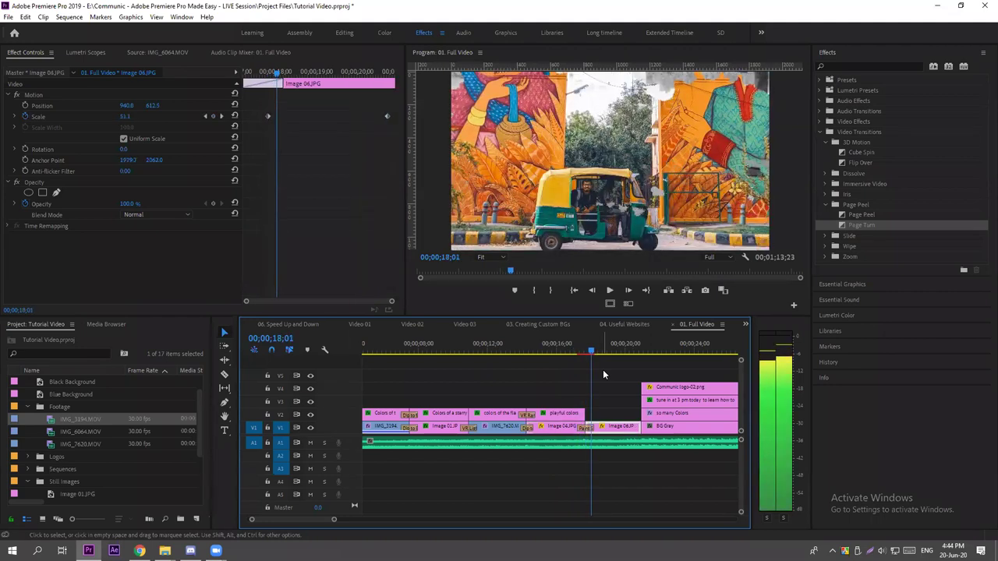
{"action": "key", "text": "Right"}
{"action": "key", "text": "Right"}
{"action": "key", "text": "Right"}
{"action": "key", "text": "Right"}
{"action": "key", "text": "Right"}
{"action": "key", "text": "Right"}
{"action": "key", "text": "Right"}
{"action": "key", "text": "Right"}
{"action": "key", "text": "Right"}
{"action": "key", "text": "Right"}
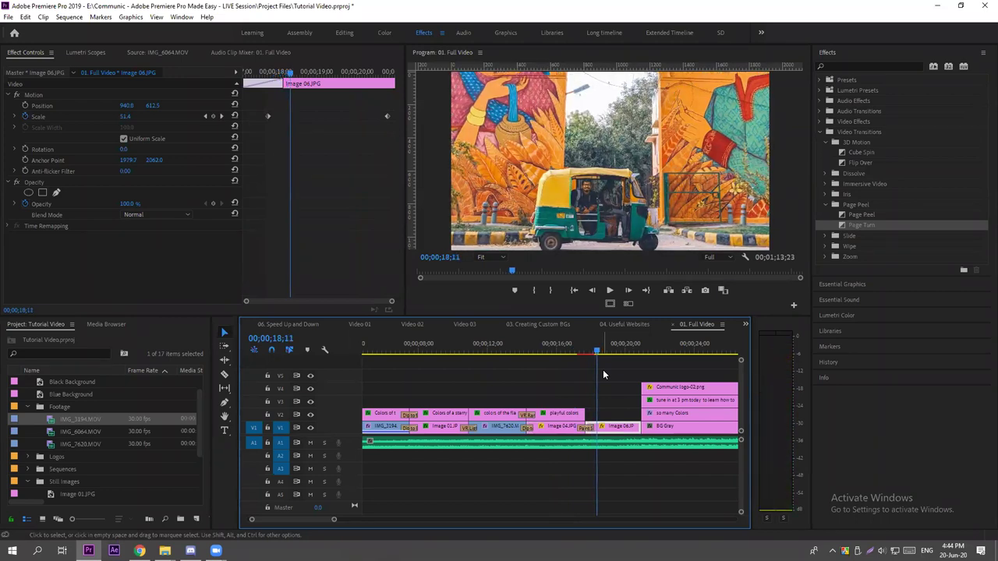
{"action": "left_click", "coordinate": [572, 351]}
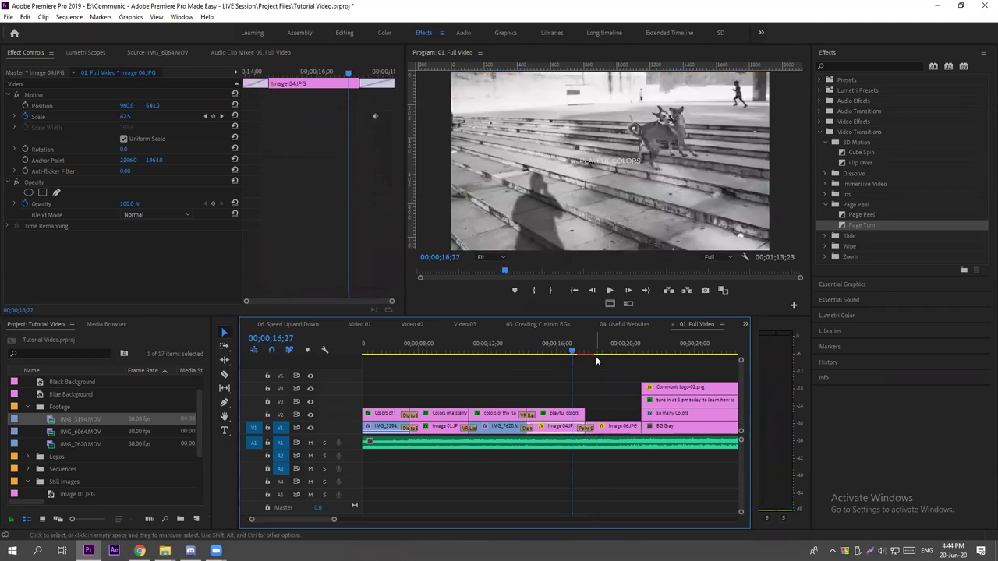
Collapse the Video Transitions group and briefly expand Audio Transitions.
{"action": "left_click", "coordinate": [821, 133]}
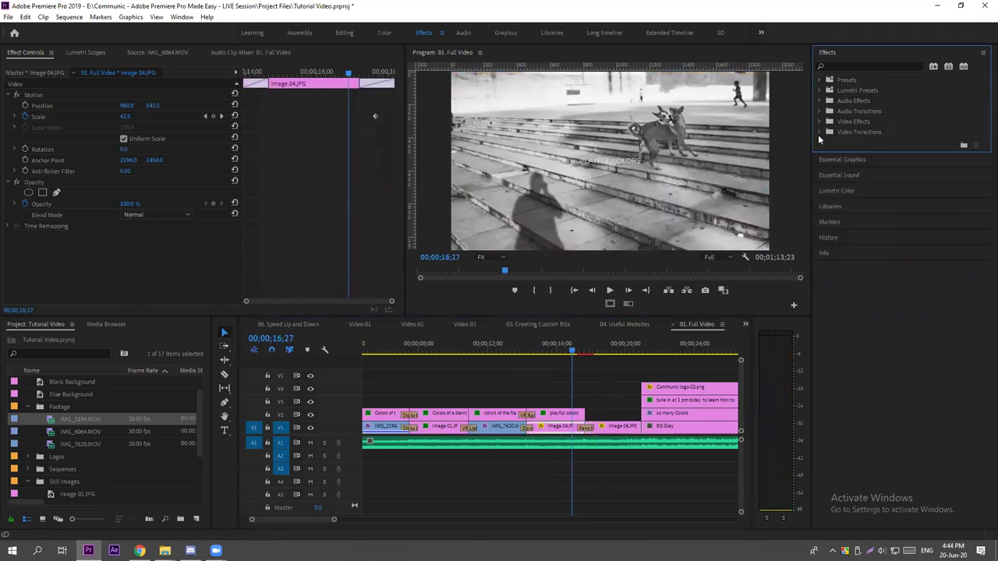
{"action": "left_click", "coordinate": [820, 112]}
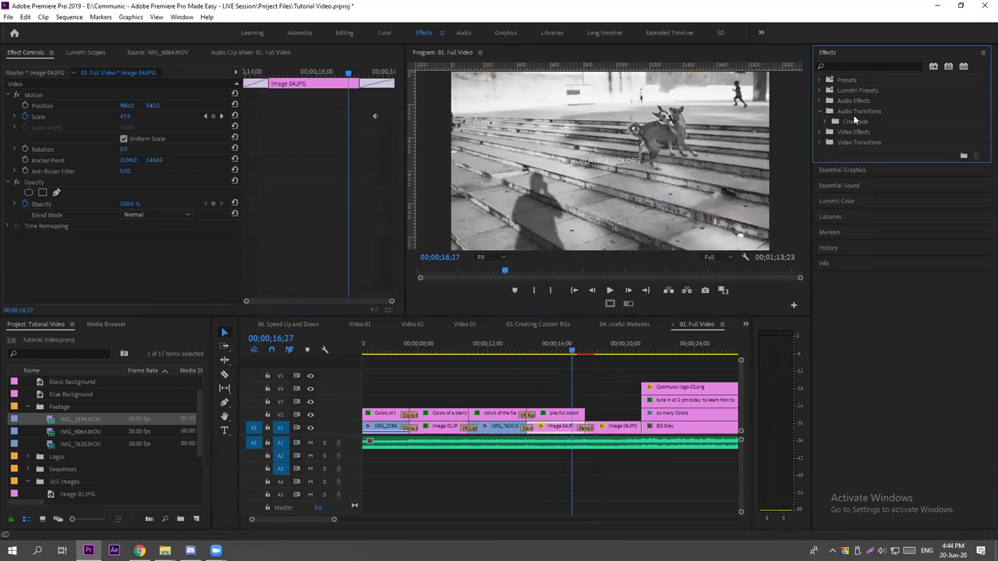
{"action": "left_click", "coordinate": [821, 111]}
{"action": "left_click", "coordinate": [577, 353]}
{"action": "scroll", "coordinate": [608, 364], "scroll_direction": "down", "scroll_amount": 4}
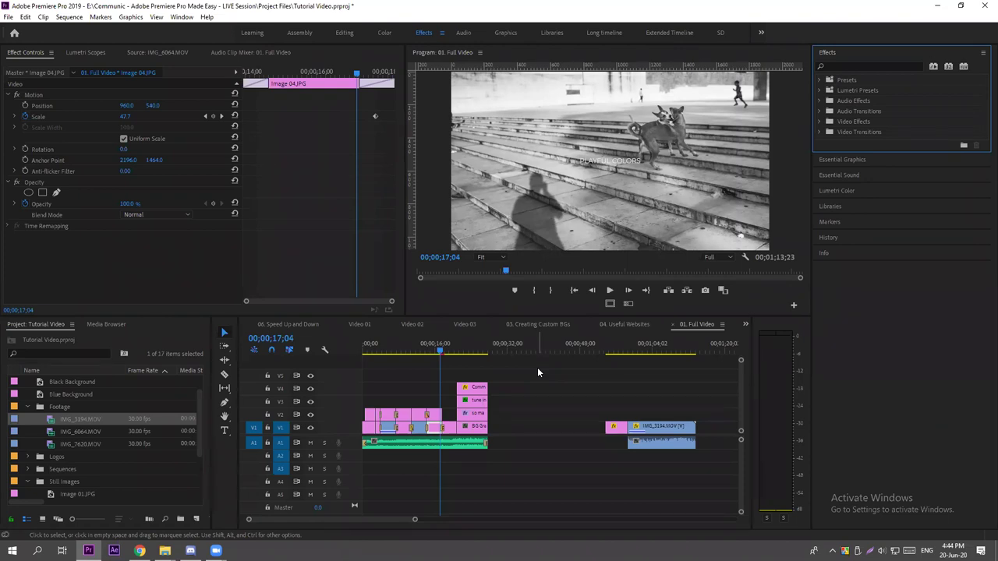
Expand Audio Transitions > Crossfade, stepping through Constant Gain and Constant Power to Exponential Fade.
{"action": "left_click", "coordinate": [823, 111]}
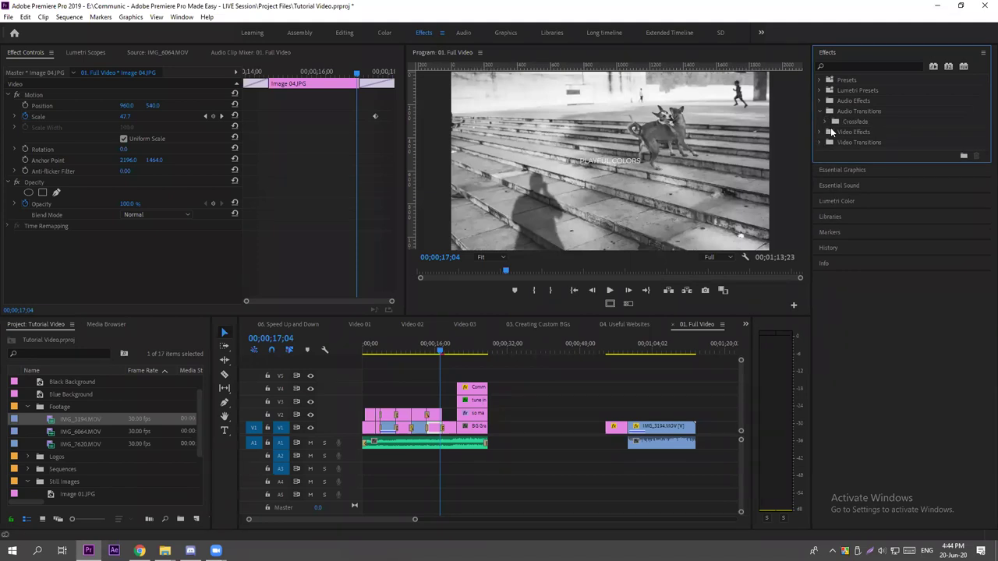
{"action": "left_click", "coordinate": [826, 122]}
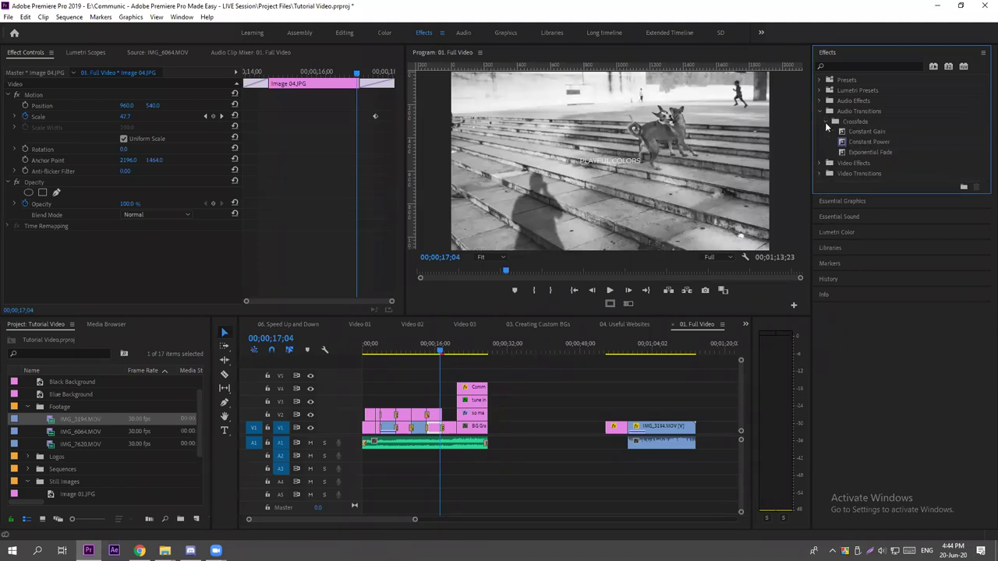
{"action": "left_click", "coordinate": [875, 134]}
{"action": "left_click", "coordinate": [874, 142]}
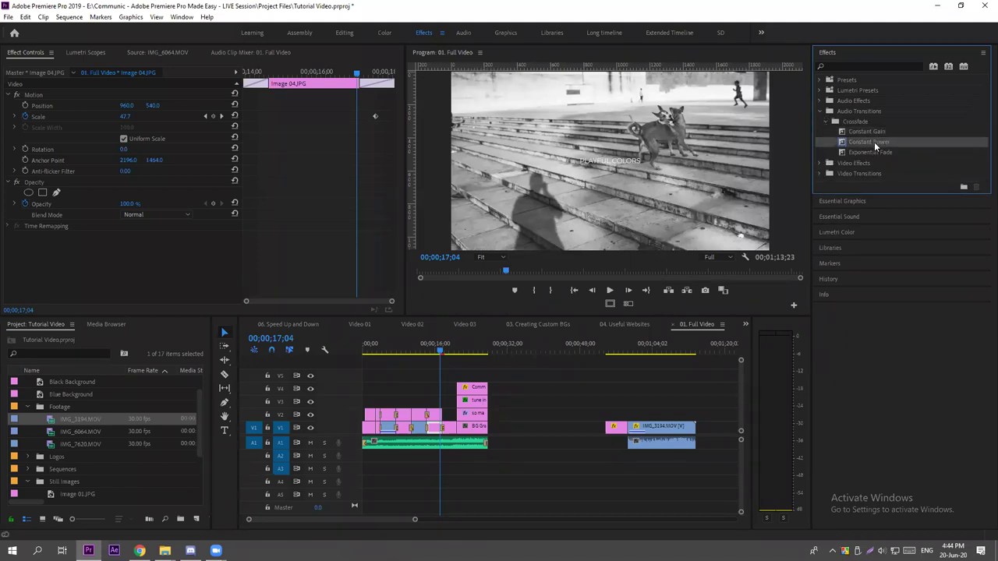
{"action": "left_click", "coordinate": [874, 152]}
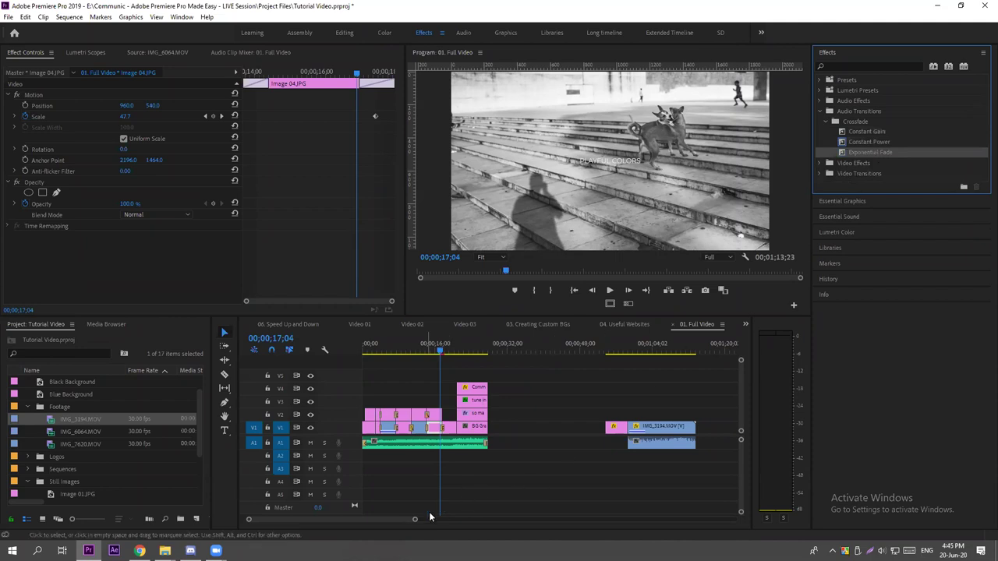
{"action": "left_click_drag", "start_coordinate": [415, 519], "coordinate": [377, 521]}
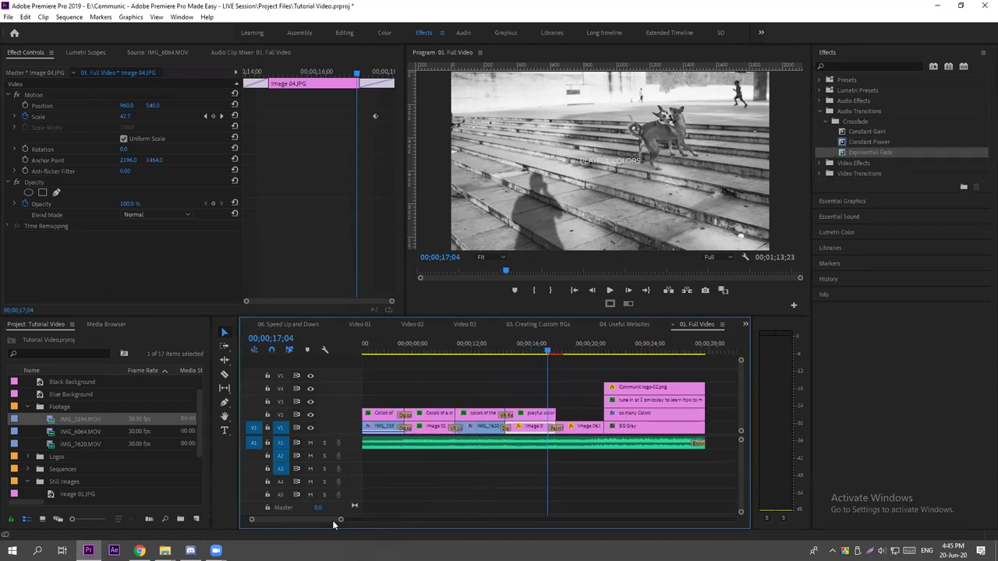
Apply Exponential Fade to the end of the A1 soundtrack under the SO MANY COLORS title.
{"action": "scroll", "coordinate": [334, 520], "scroll_direction": "down", "scroll_amount": 5}
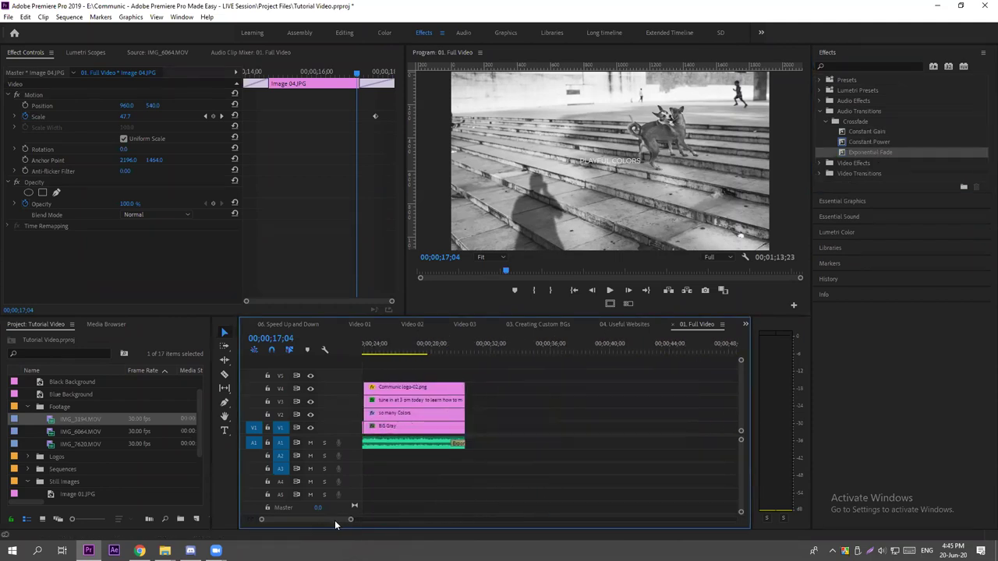
{"action": "left_click", "coordinate": [412, 349]}
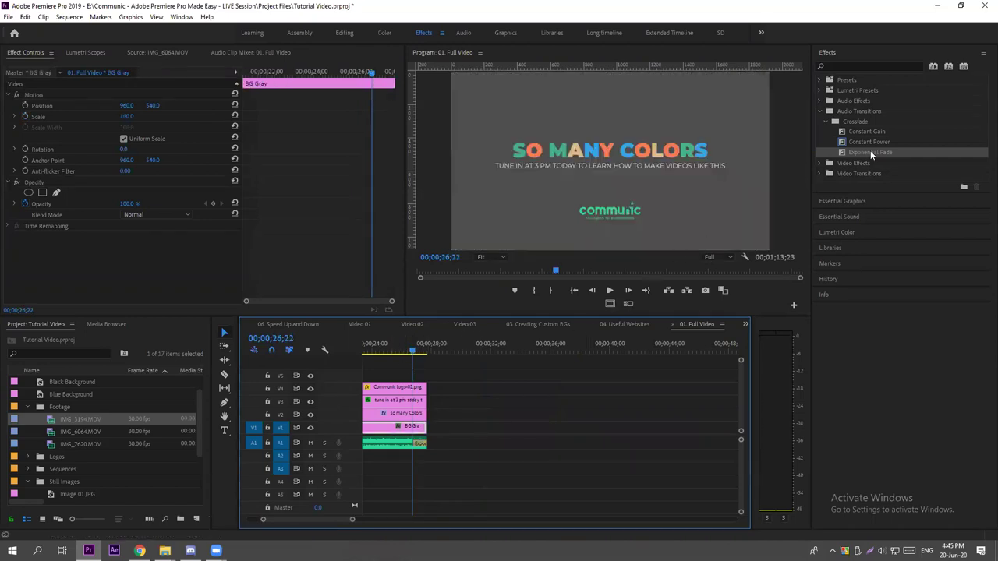
{"action": "left_click_drag", "start_coordinate": [870, 150], "coordinate": [422, 456]}
{"action": "left_click_drag", "start_coordinate": [413, 348], "coordinate": [419, 351]}
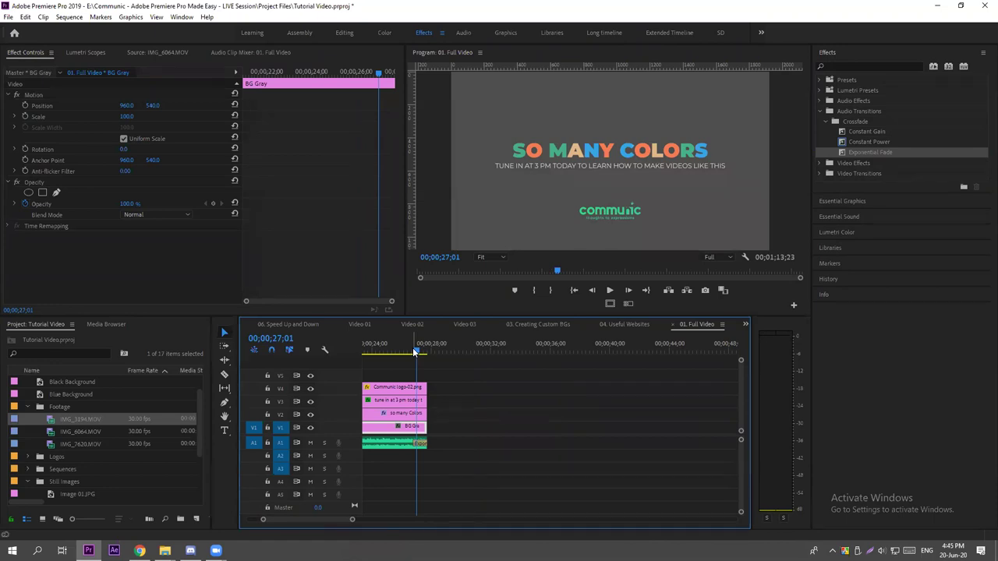
Zoom the timeline out and play back from the concert footage at 13;08.
{"action": "key", "text": "minus"}
{"action": "key", "text": "minus"}
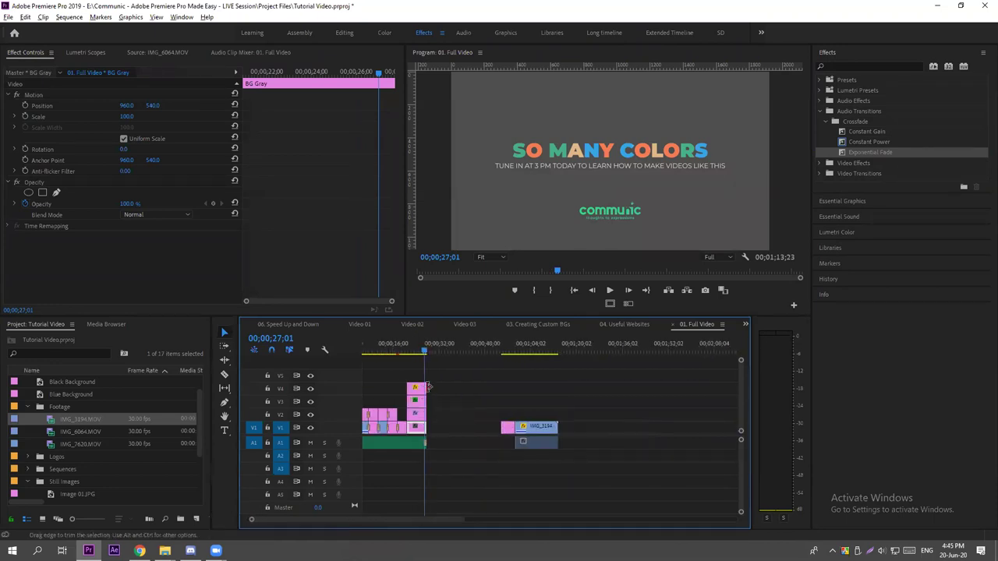
{"action": "key", "text": "minus"}
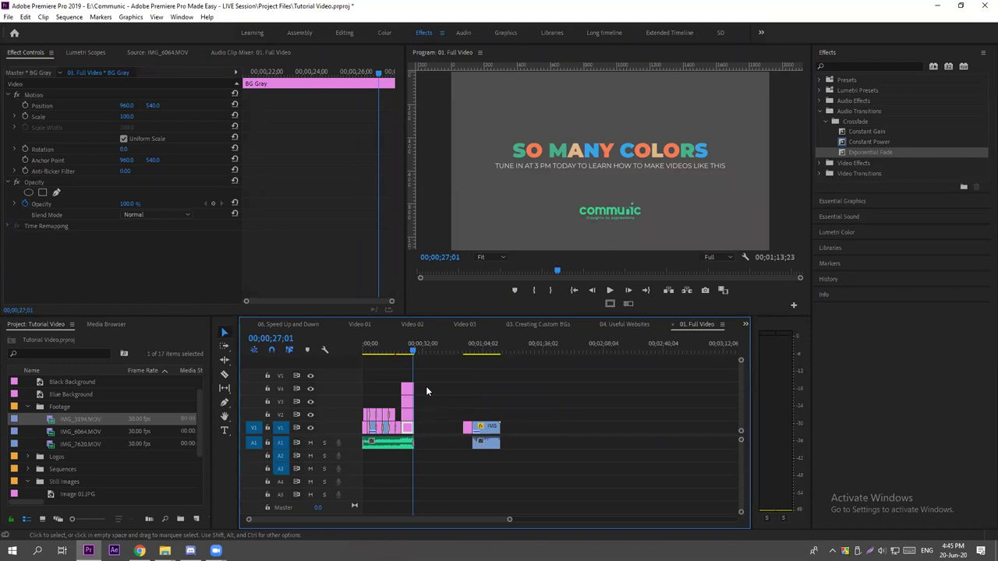
{"action": "left_click", "coordinate": [389, 348]}
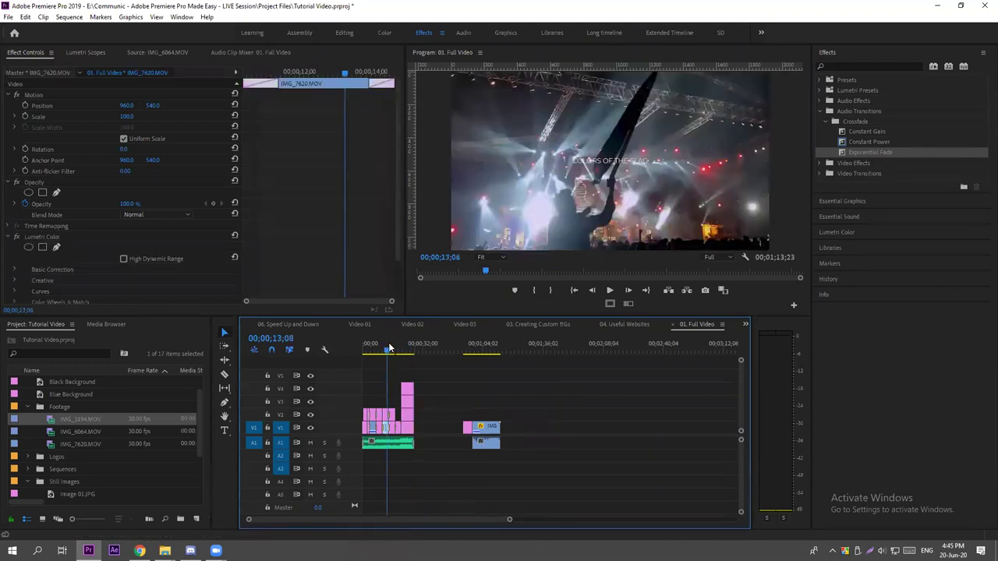
{"action": "key", "text": "space"}
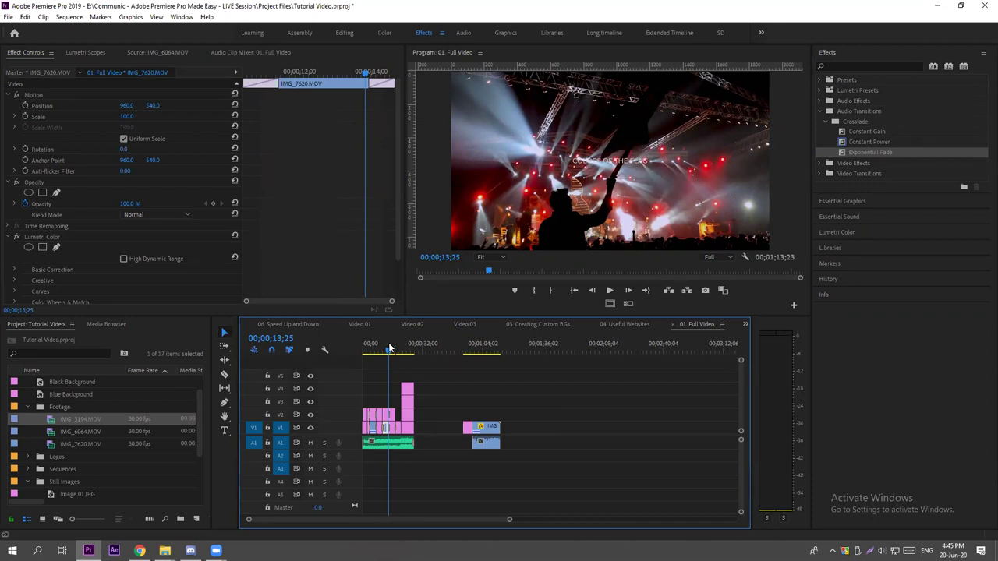
Delete the stray boat and sunset clips on V1 and A1 near 1:04.
{"action": "left_click", "coordinate": [472, 348]}
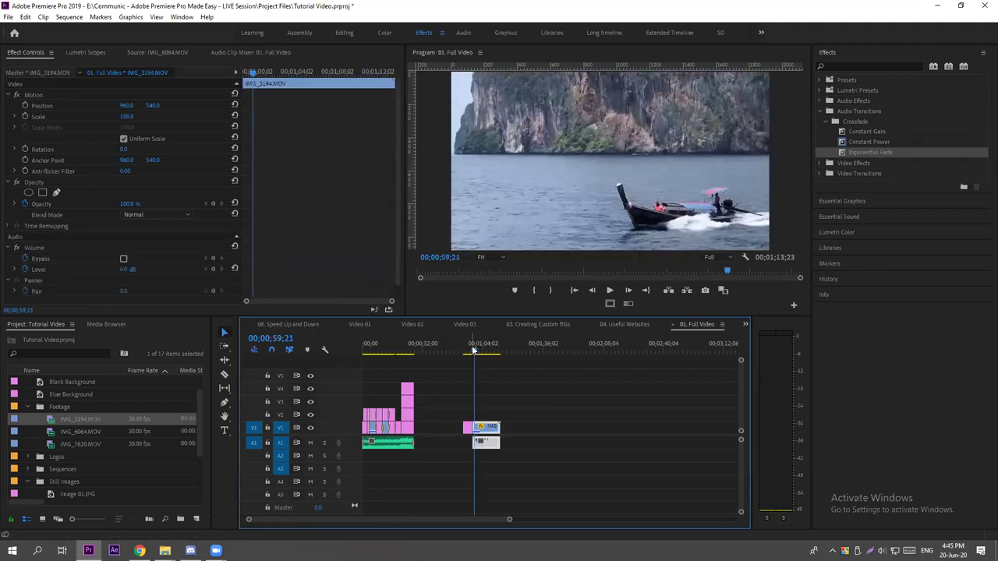
{"action": "left_click_drag", "start_coordinate": [472, 351], "coordinate": [471, 350]}
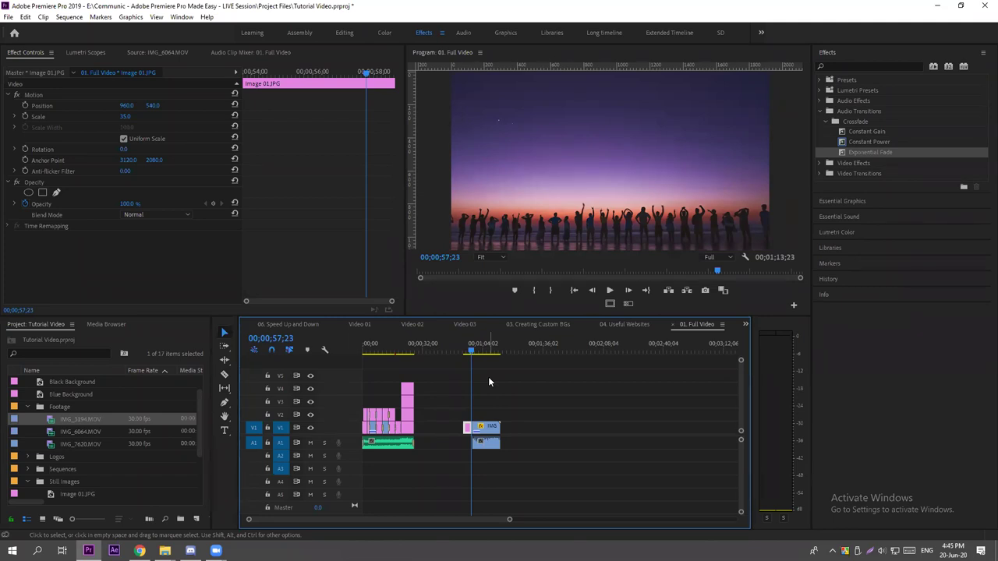
{"action": "left_click_drag", "start_coordinate": [545, 396], "coordinate": [457, 473]}
{"action": "key", "text": "Delete"}
Return to the SO MANY COLORS end title and zoom the timeline to check the remaining clips.
{"action": "left_click", "coordinate": [406, 348]}
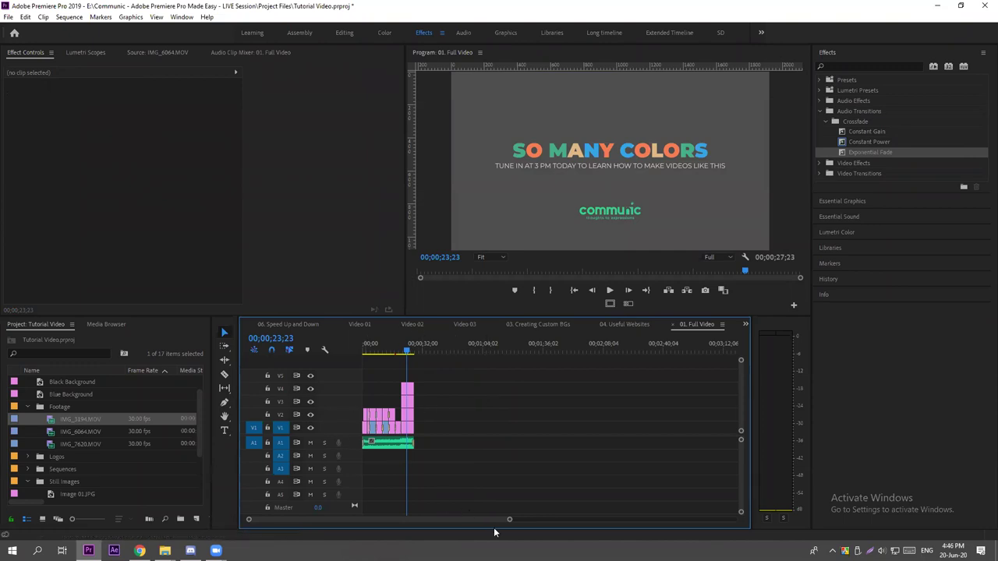
{"action": "left_click_drag", "start_coordinate": [509, 523], "coordinate": [418, 521]}
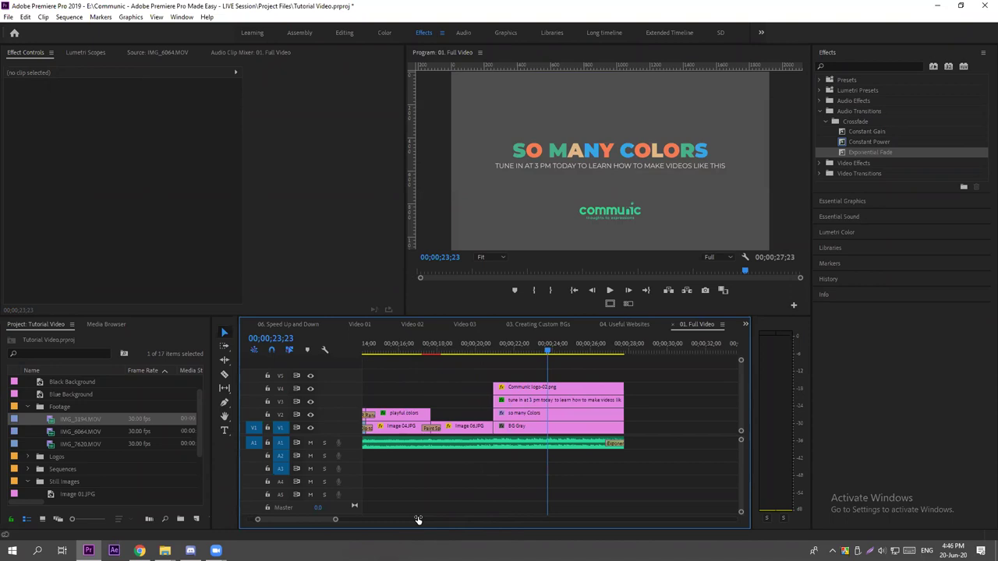
{"action": "key", "text": "minus"}
{"action": "key", "text": "minus"}
{"action": "key", "text": "minus"}
{"action": "key", "text": "minus"}
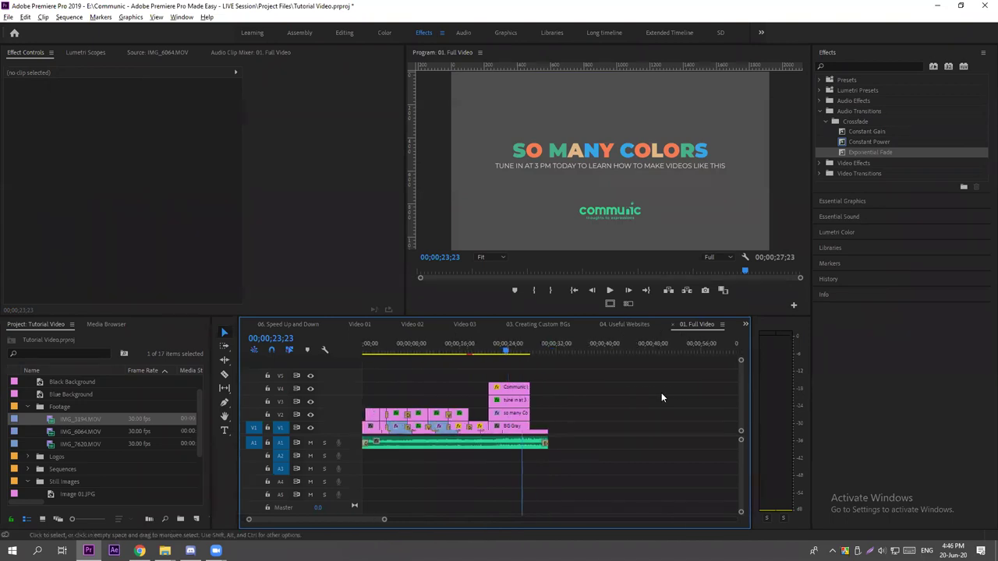
Place a still from the Still Images bin on V2 at about 53 seconds.
{"action": "left_click", "coordinate": [532, 343]}
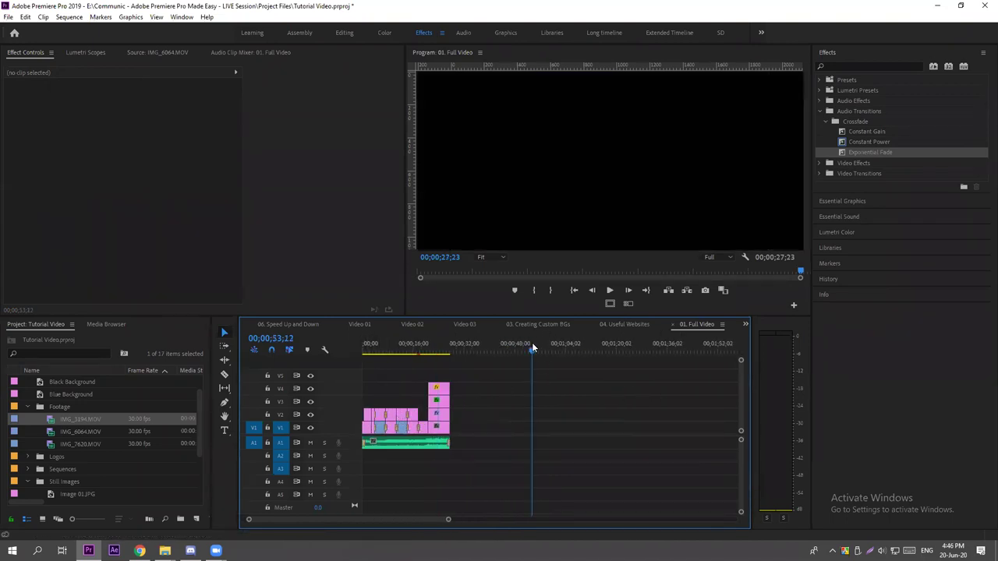
{"action": "left_click", "coordinate": [28, 407]}
{"action": "scroll", "coordinate": [28, 454], "scroll_direction": "down", "scroll_amount": 2}
{"action": "left_click_drag", "start_coordinate": [48, 417], "coordinate": [538, 415]}
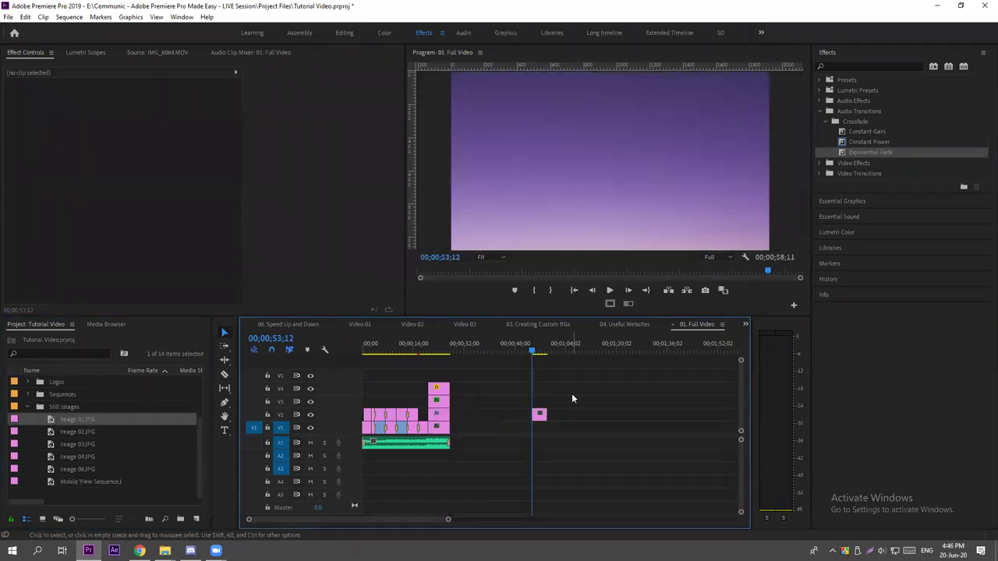
{"action": "left_click", "coordinate": [538, 414]}
{"action": "left_click", "coordinate": [50, 457]}
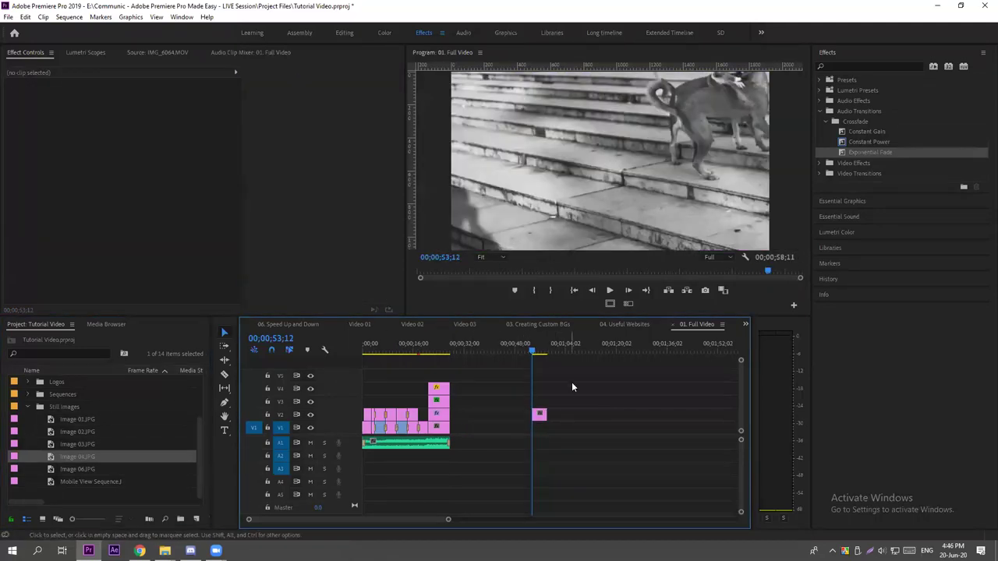
{"action": "left_click", "coordinate": [539, 414]}
Set the V2 image clip's Scale to 45 in Effect Controls.
{"action": "left_click", "coordinate": [127, 116]}
{"action": "type", "text": "35"}
{"action": "key", "text": "Return"}
{"action": "left_click", "coordinate": [127, 116]}
{"action": "type", "text": "45"}
{"action": "key", "text": "Return"}
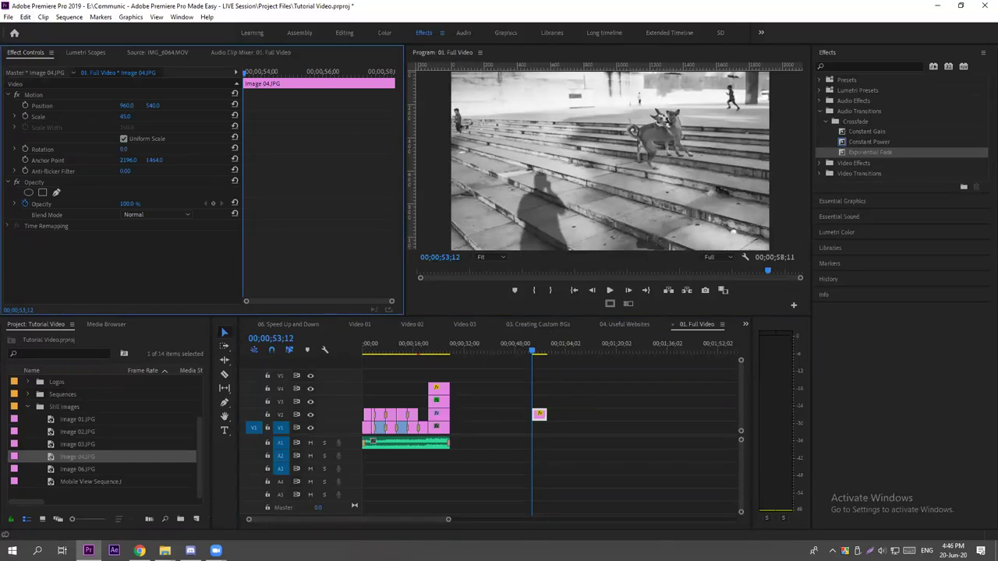
{"action": "left_click", "coordinate": [577, 406]}
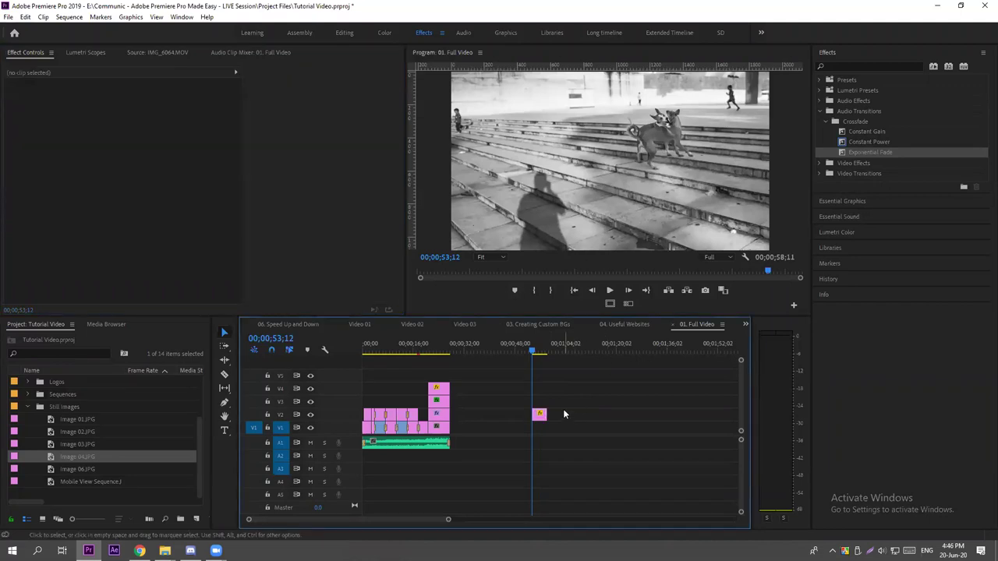
Preview the photo in the maximized Program monitor, then zoom the timeline onto it.
{"action": "left_click", "coordinate": [594, 158]}
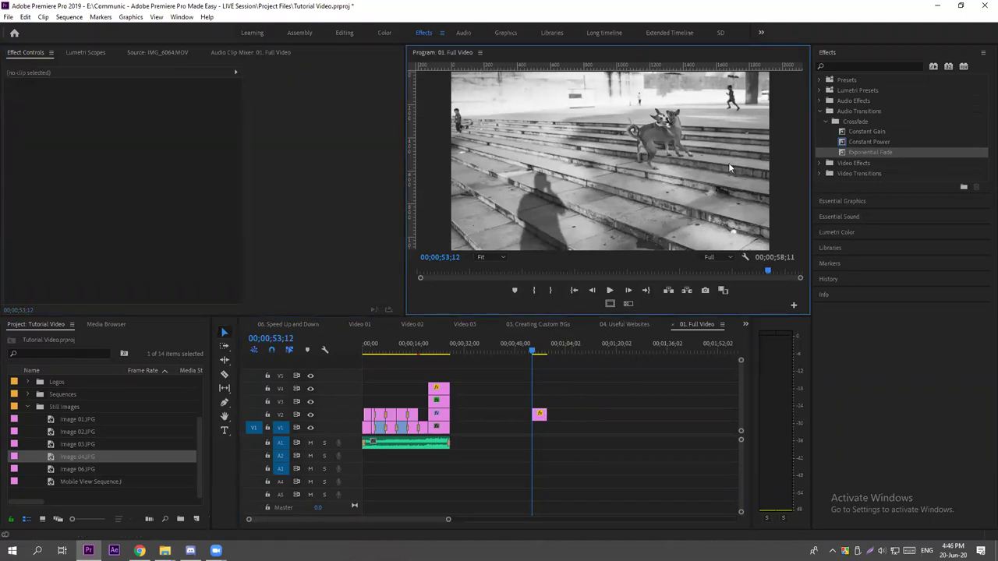
{"action": "key", "text": "grave"}
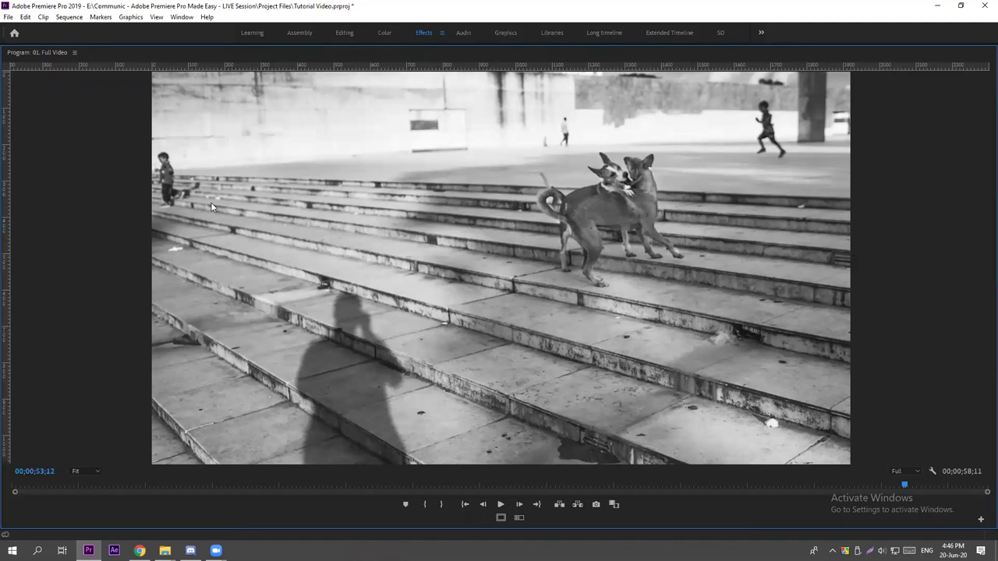
{"action": "key", "text": "grave"}
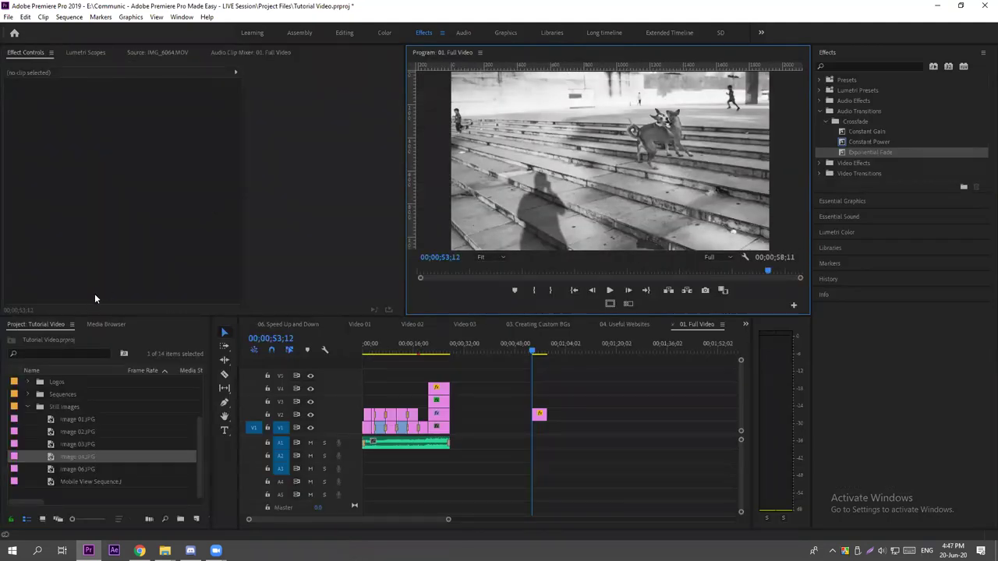
{"action": "left_click_drag", "start_coordinate": [449, 520], "coordinate": [411, 520]}
{"action": "key", "text": "="}
{"action": "left_click", "coordinate": [565, 346]}
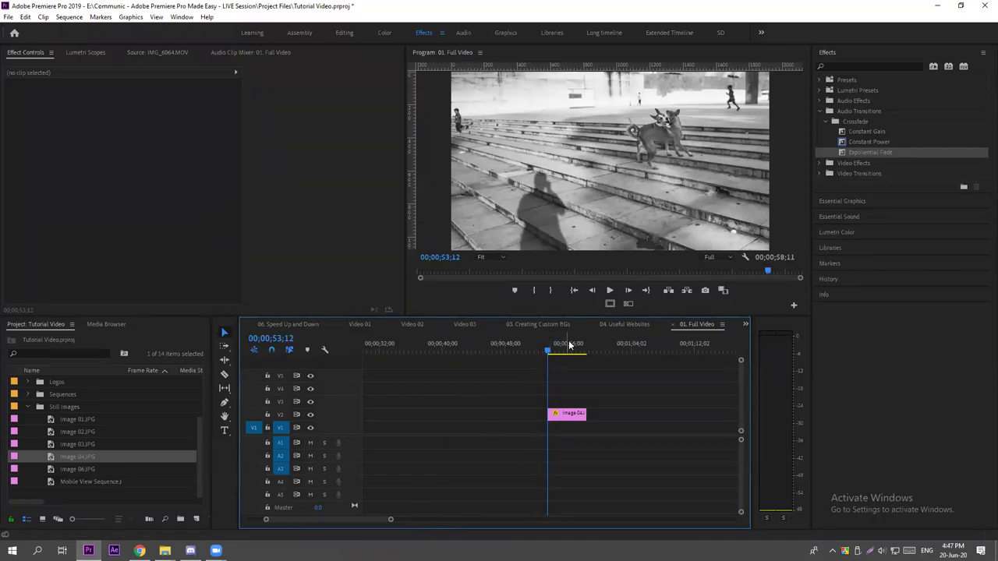
Type a PLAY TIMES title on the dogs photo with the Type tool.
{"action": "left_click", "coordinate": [223, 431]}
{"action": "left_click", "coordinate": [549, 148]}
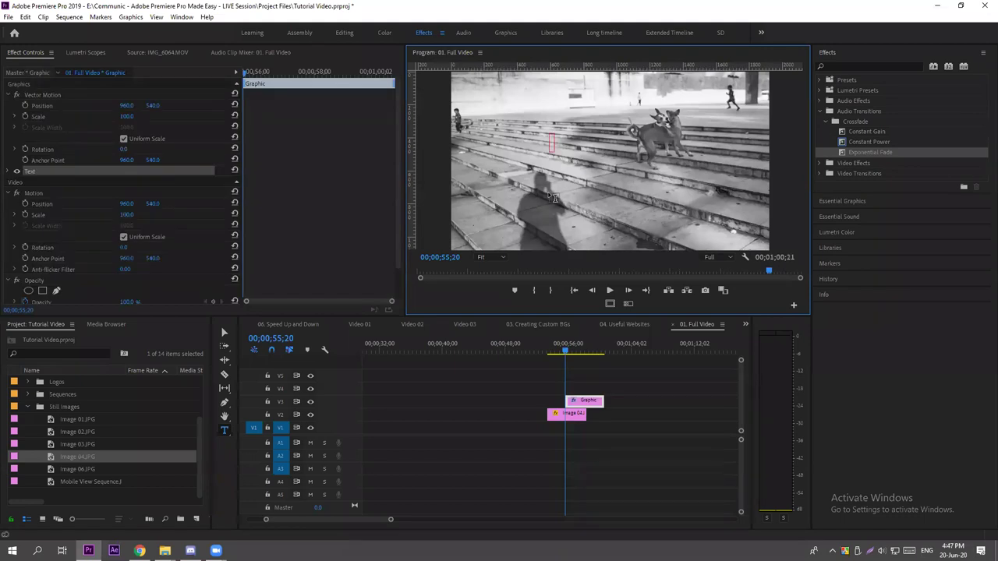
{"action": "type", "text": "PLAY TIMES"}
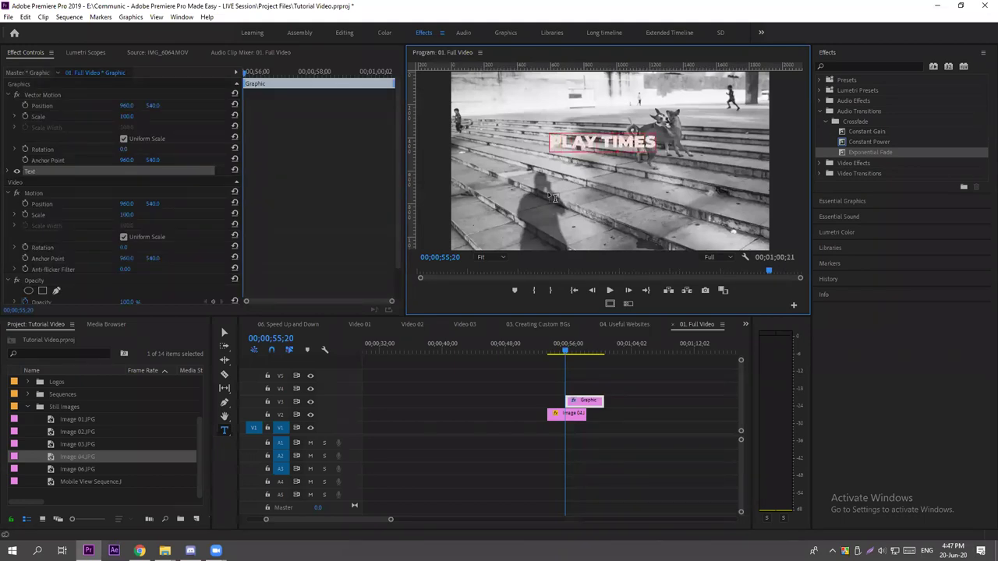
{"action": "key", "text": "ctrl+a"}
{"action": "left_click", "coordinate": [854, 203]}
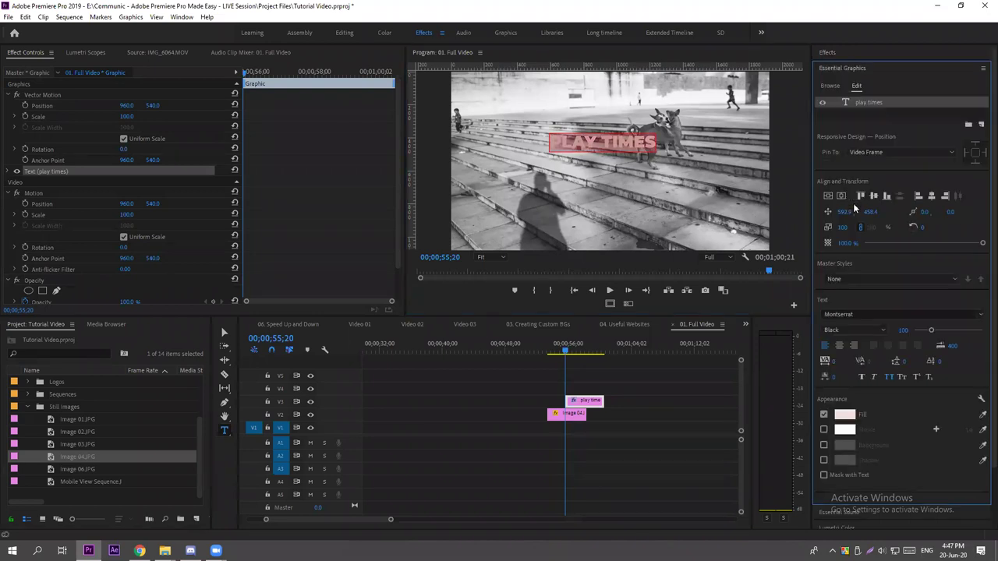
{"action": "left_click", "coordinate": [845, 414]}
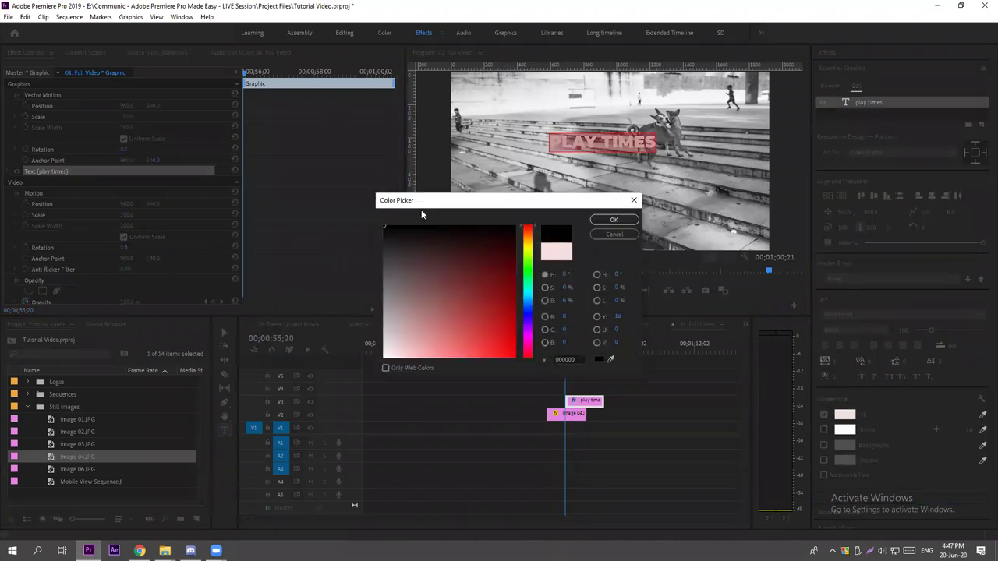
{"action": "left_click", "coordinate": [614, 220]}
{"action": "left_click", "coordinate": [641, 364]}
Try pink and then lighter pink fill colours on the PLAY TIMES text.
{"action": "left_click", "coordinate": [573, 401]}
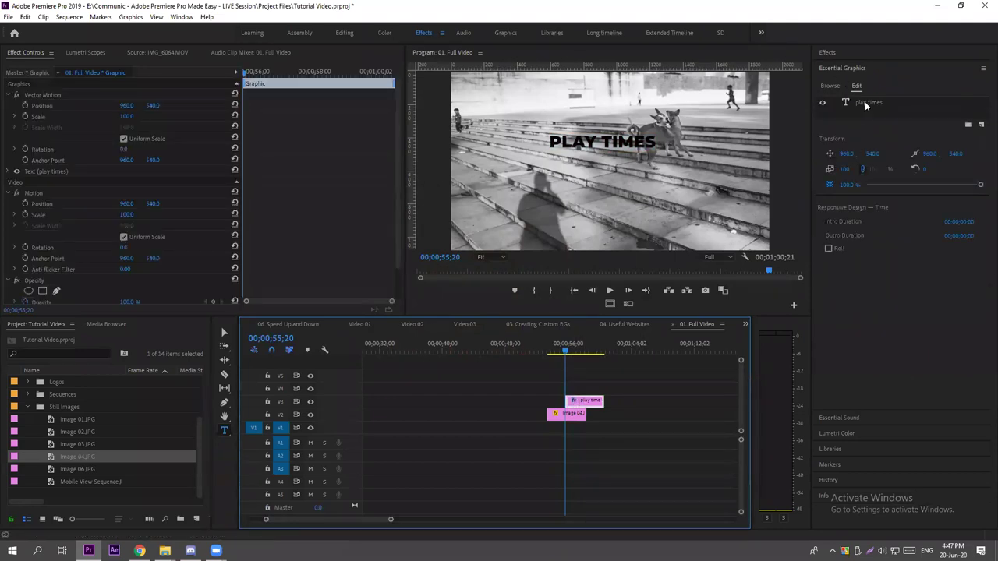
{"action": "left_click", "coordinate": [864, 101]}
{"action": "left_click", "coordinate": [845, 414]}
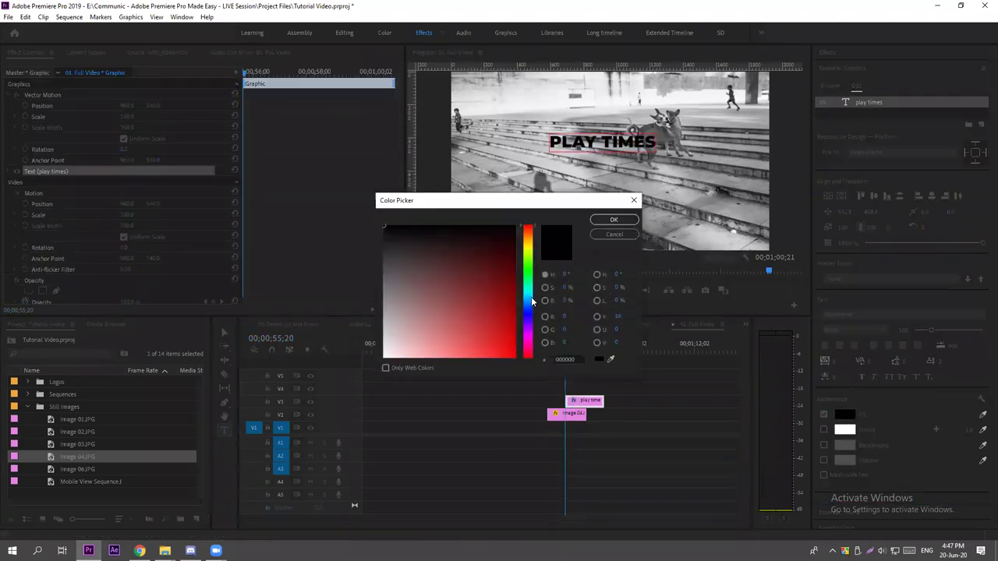
{"action": "left_click", "coordinate": [535, 349]}
{"action": "left_click", "coordinate": [486, 350]}
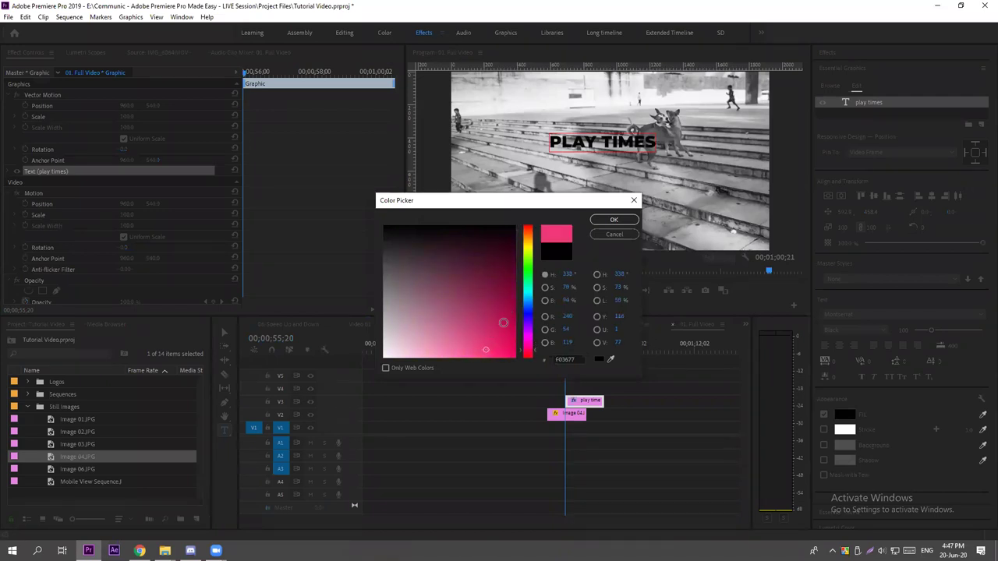
{"action": "left_click", "coordinate": [614, 220]}
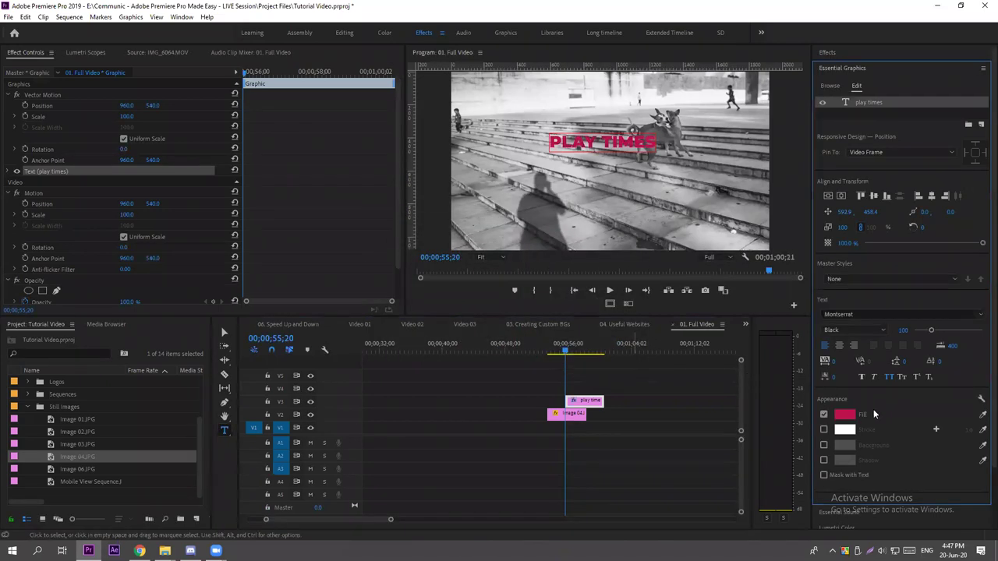
{"action": "left_click", "coordinate": [844, 414]}
{"action": "left_click", "coordinate": [450, 354]}
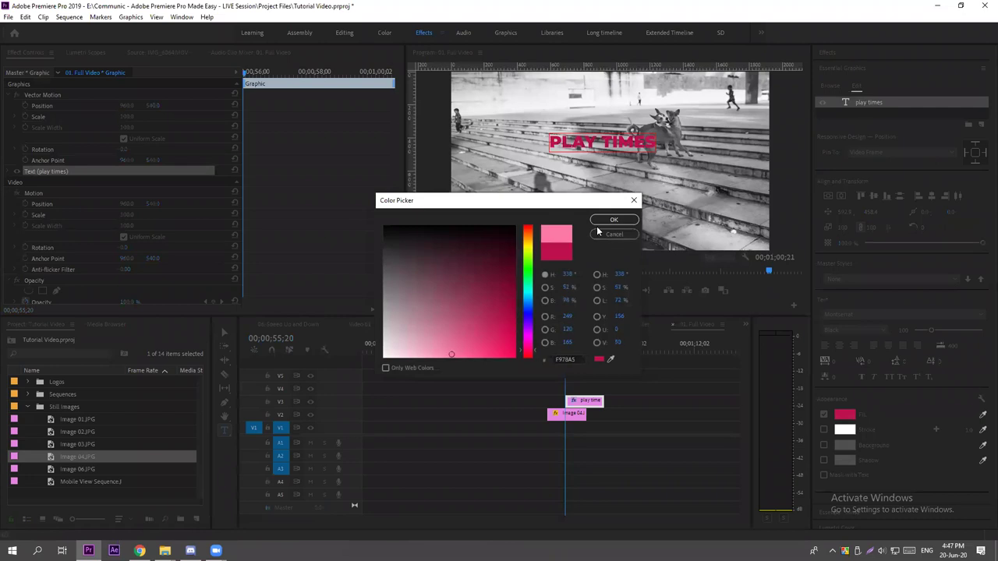
{"action": "left_click", "coordinate": [613, 220]}
Set the PLAY TIMES fill colour to a deeper blue.
{"action": "left_click", "coordinate": [844, 414]}
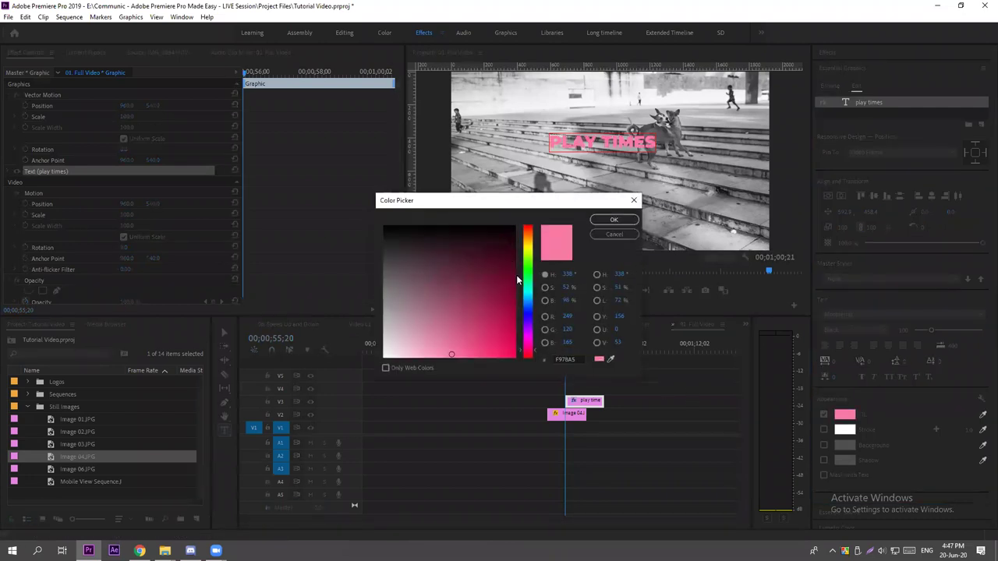
{"action": "left_click_drag", "start_coordinate": [528, 247], "coordinate": [535, 314]}
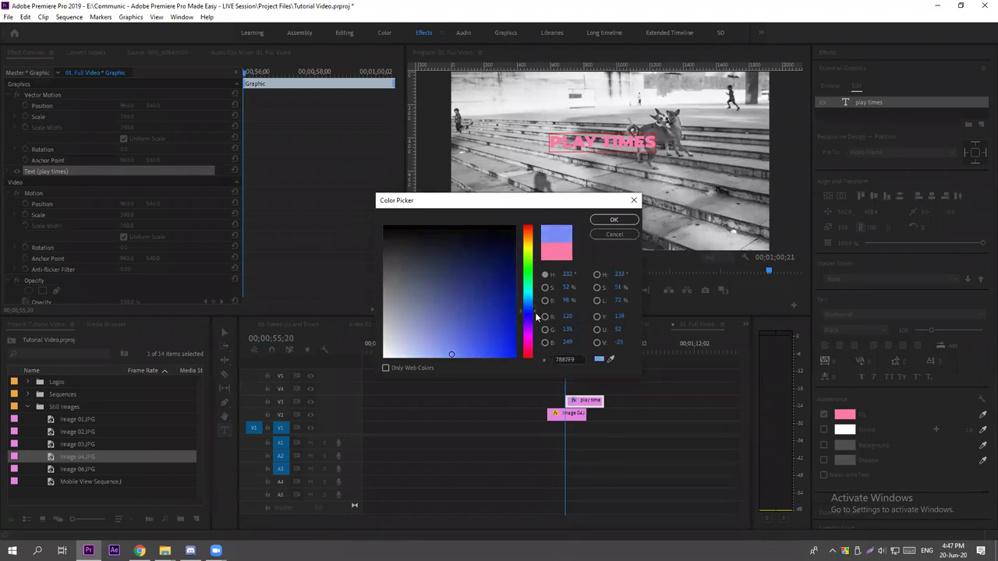
{"action": "left_click", "coordinate": [496, 351]}
{"action": "left_click", "coordinate": [614, 221]}
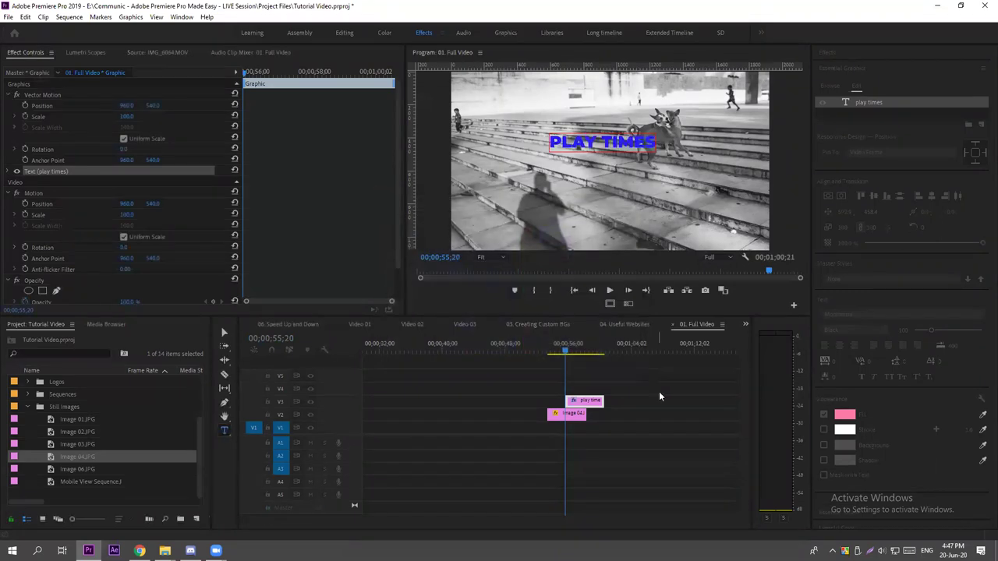
Line up the title clip with the photo and centre PLAY TIMES horizontally and vertically.
{"action": "left_click_drag", "start_coordinate": [589, 401], "coordinate": [571, 400]}
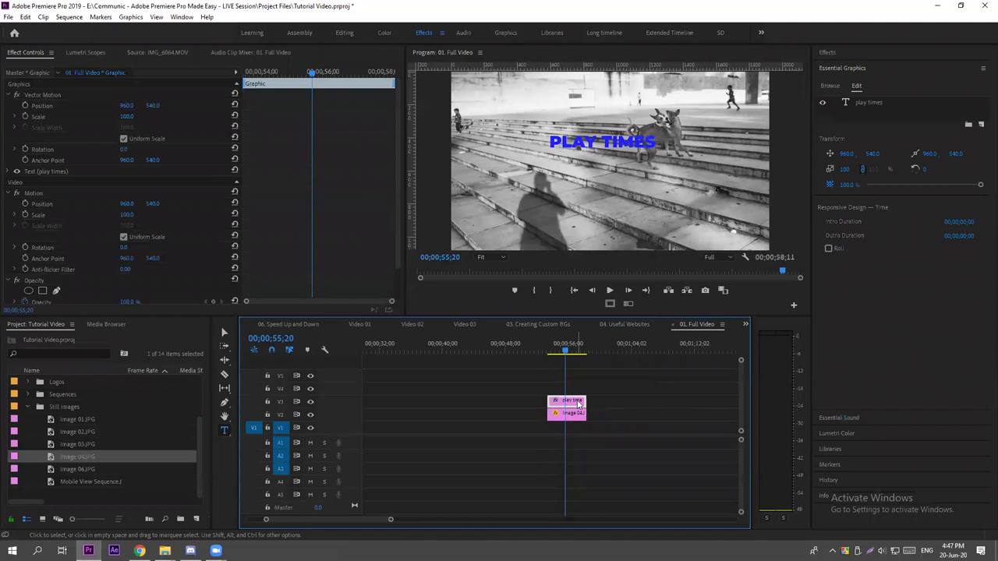
{"action": "left_click", "coordinate": [592, 368]}
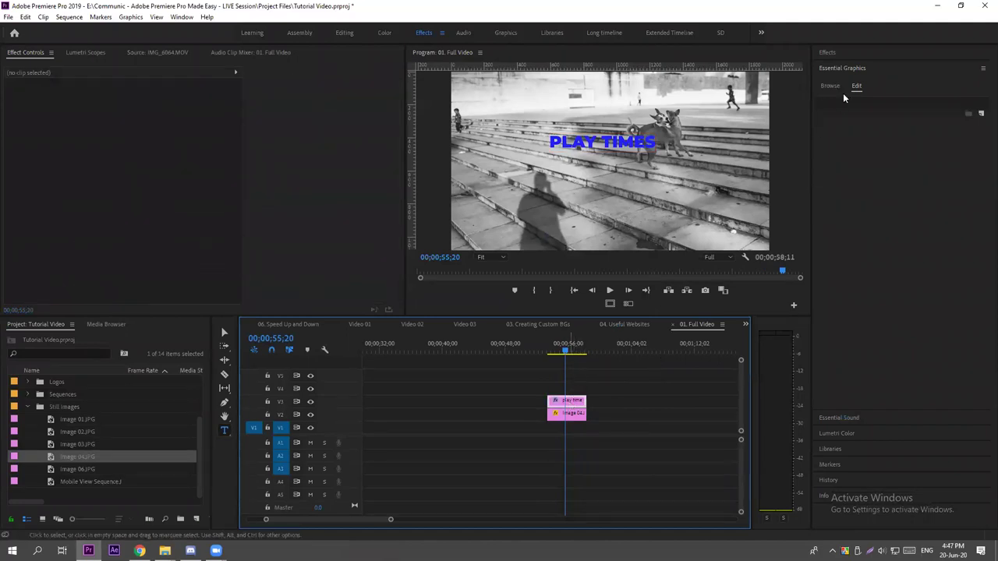
{"action": "left_click", "coordinate": [866, 103]}
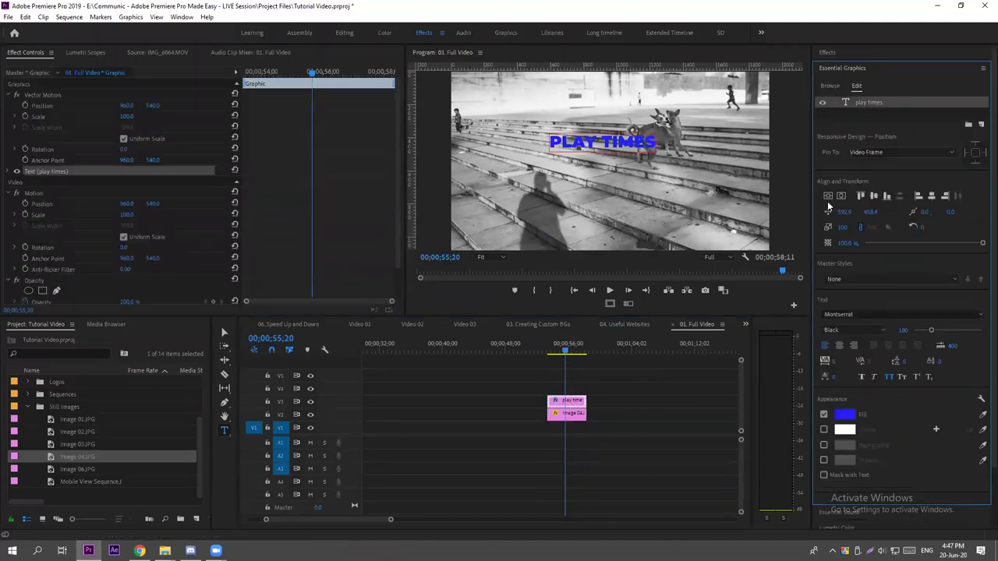
{"action": "left_click", "coordinate": [829, 197]}
{"action": "left_click", "coordinate": [842, 194]}
{"action": "left_click", "coordinate": [640, 359]}
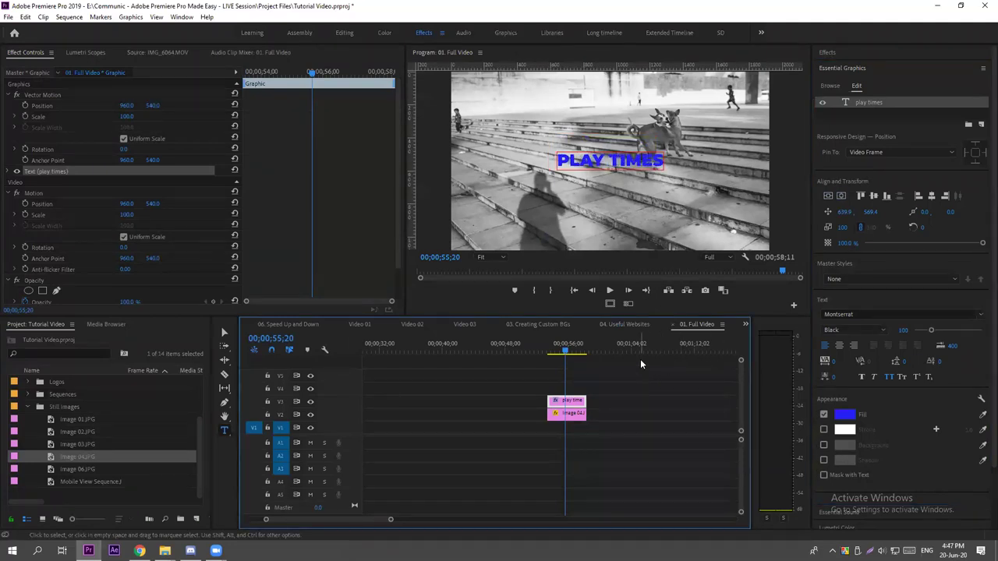
{"action": "key", "text": "v"}
{"action": "key", "text": "grave"}
{"action": "key", "text": "grave"}
Play the title section from just before it in the maximized Program monitor.
{"action": "left_click", "coordinate": [549, 350]}
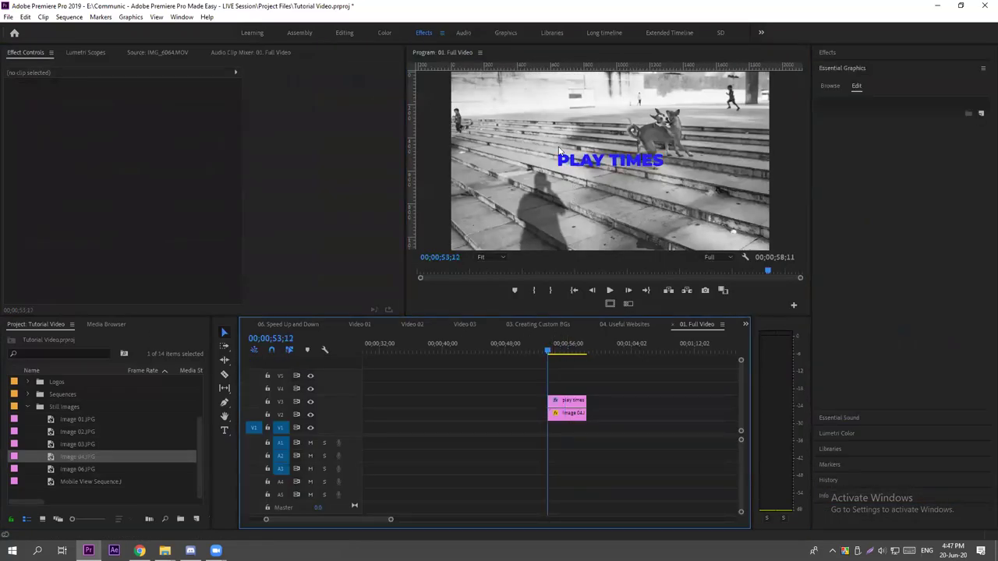
{"action": "key", "text": "grave"}
{"action": "key", "text": "space"}
{"action": "key", "text": "space"}
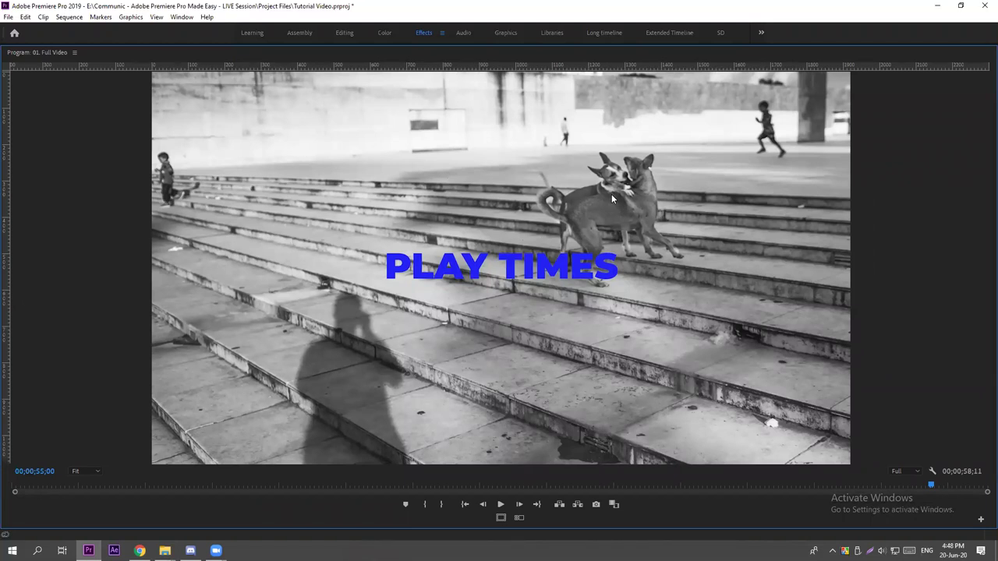
Enable Scale keyframing at 45 at Image 04's start and move the playhead toward its end.
{"action": "key", "text": "grave"}
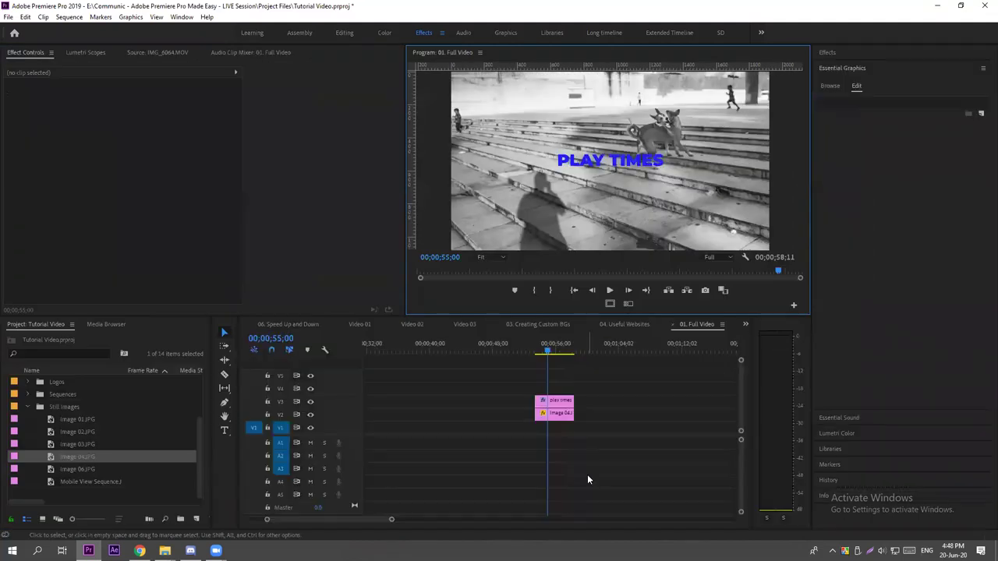
{"action": "left_click", "coordinate": [557, 401]}
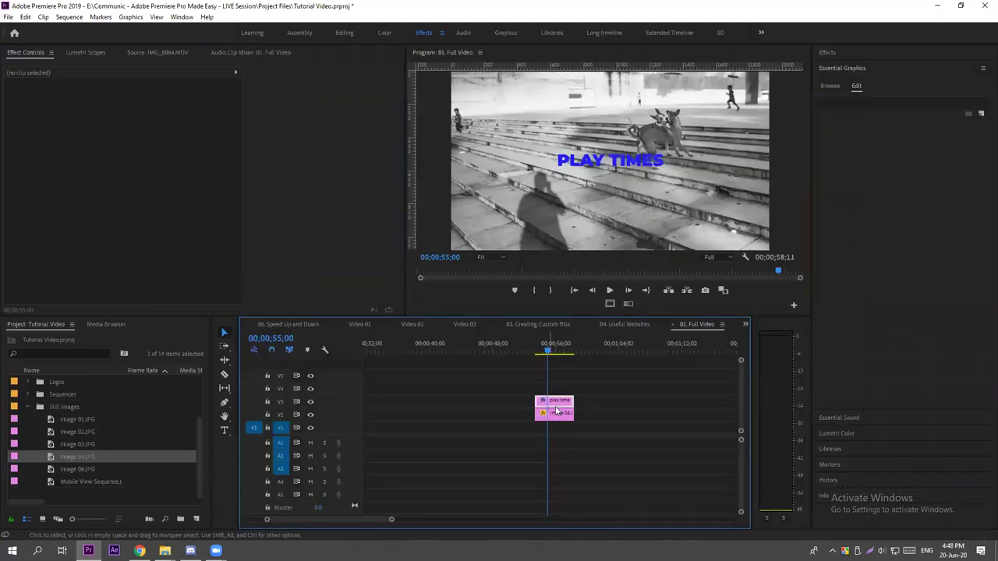
{"action": "left_click", "coordinate": [556, 417]}
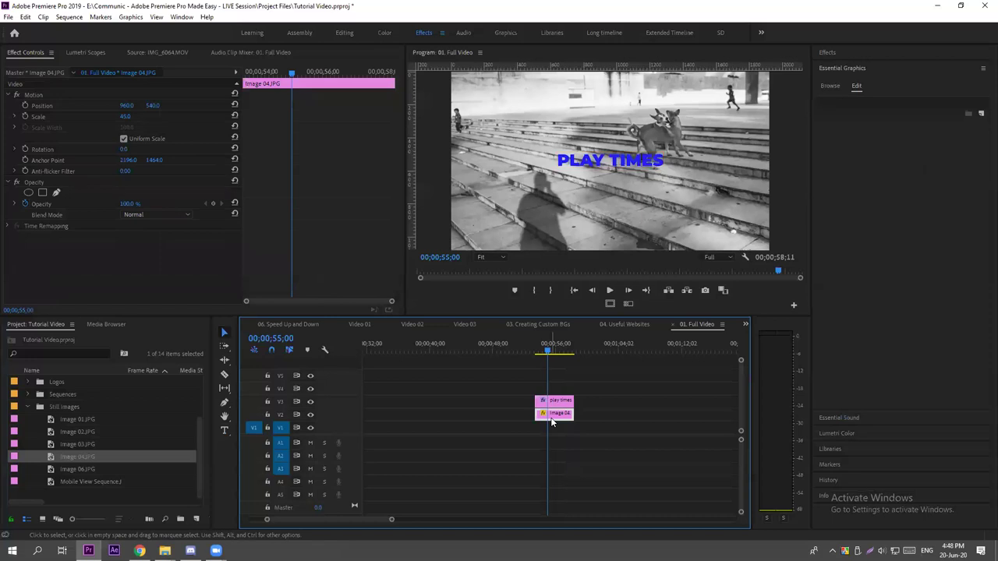
{"action": "left_click", "coordinate": [247, 73]}
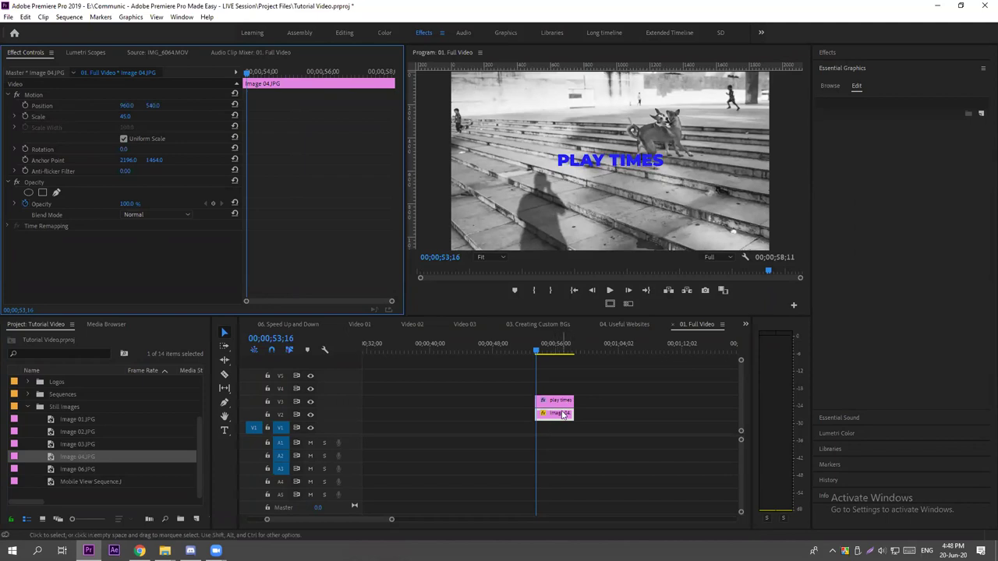
{"action": "left_click", "coordinate": [25, 117]}
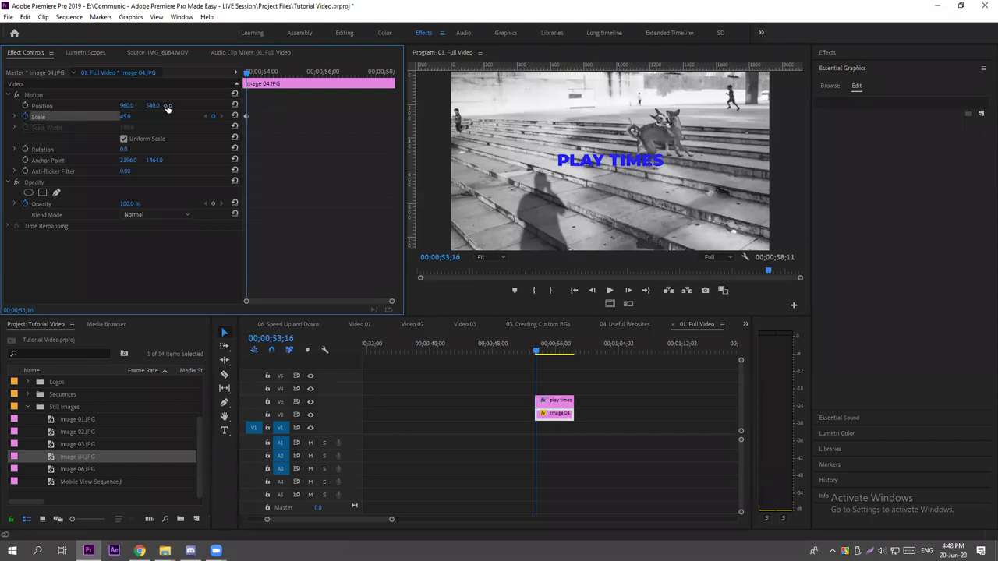
{"action": "left_click_drag", "start_coordinate": [246, 73], "coordinate": [387, 78]}
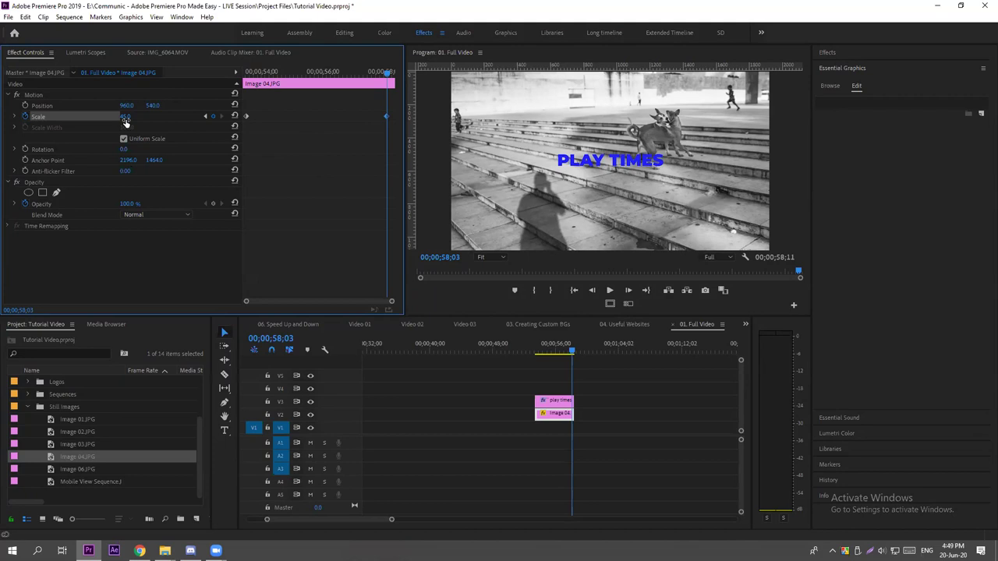
Set the end Scale keyframe to 50 and preview the zoom full-screen.
{"action": "left_click_drag", "start_coordinate": [255, 73], "coordinate": [388, 73]}
{"action": "left_click", "coordinate": [127, 117]}
{"action": "type", "text": "50"}
{"action": "key", "text": "Return"}
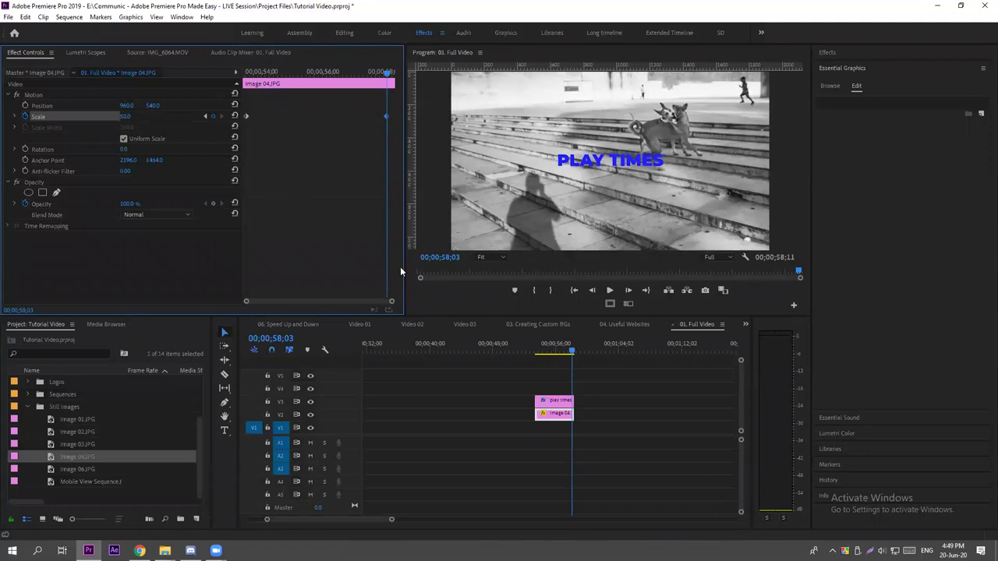
{"action": "left_click_drag", "start_coordinate": [539, 352], "coordinate": [531, 351]}
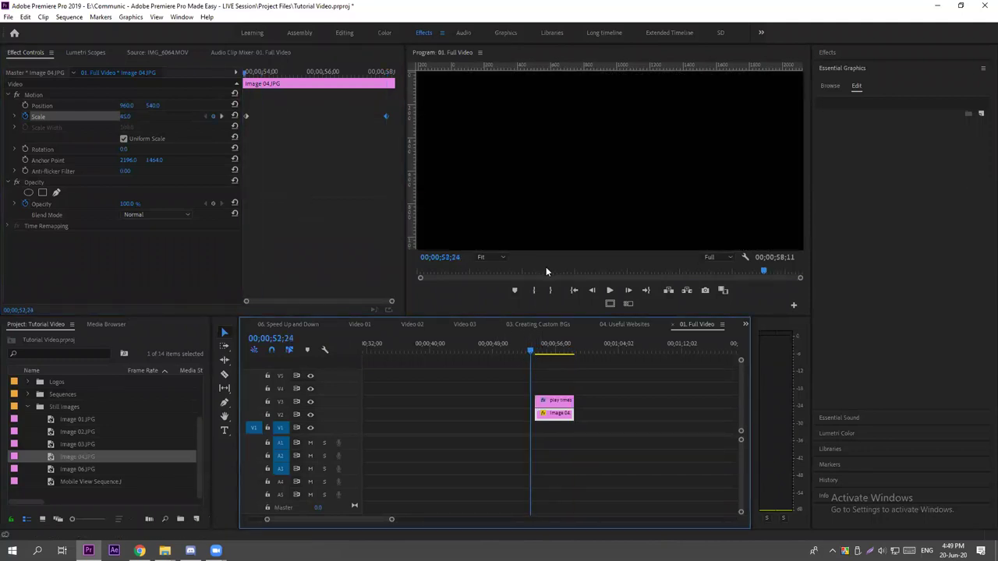
{"action": "left_click", "coordinate": [535, 352]}
{"action": "left_click", "coordinate": [514, 121]}
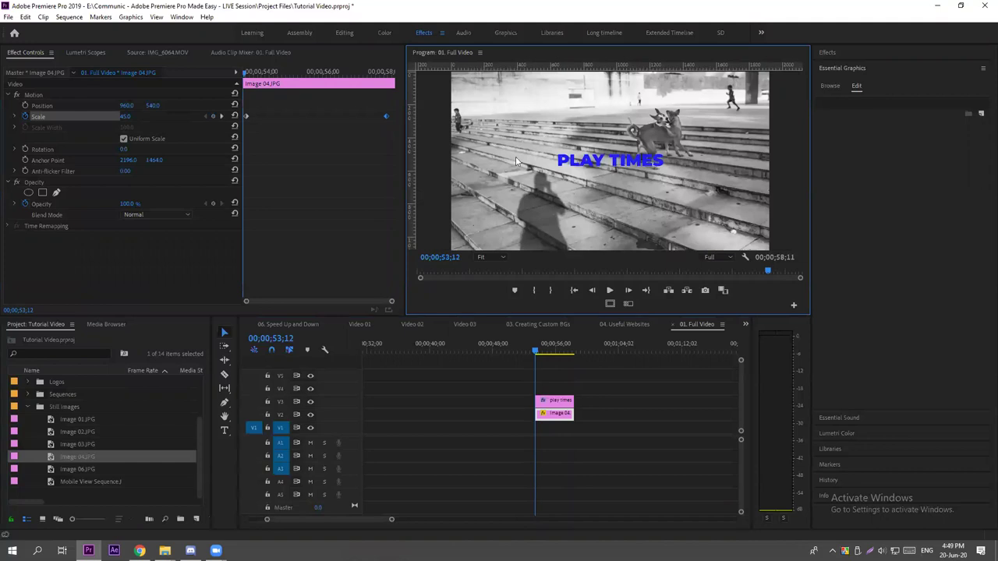
{"action": "key", "text": "grave"}
{"action": "key", "text": "space"}
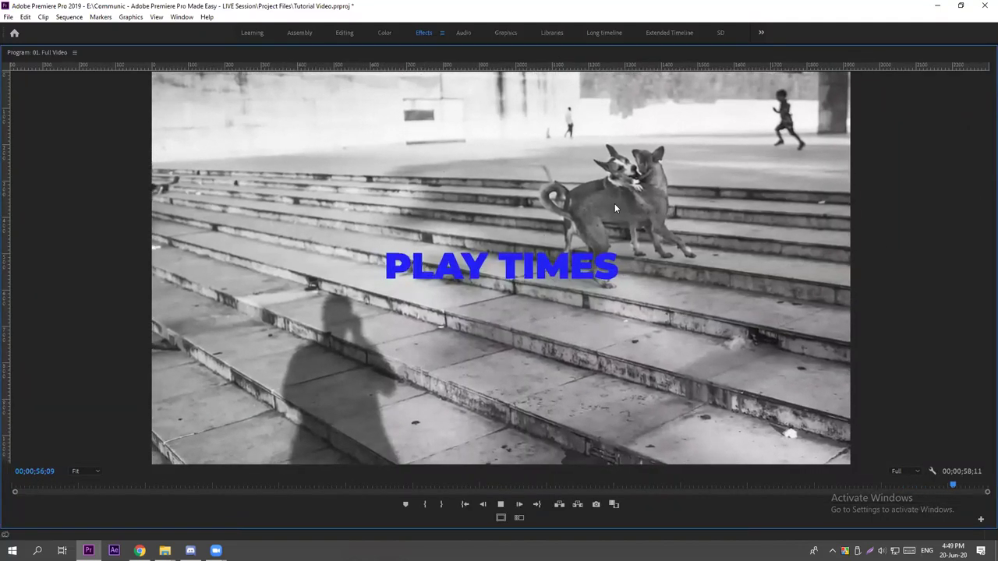
{"action": "key", "text": "space"}
{"action": "key", "text": "grave"}
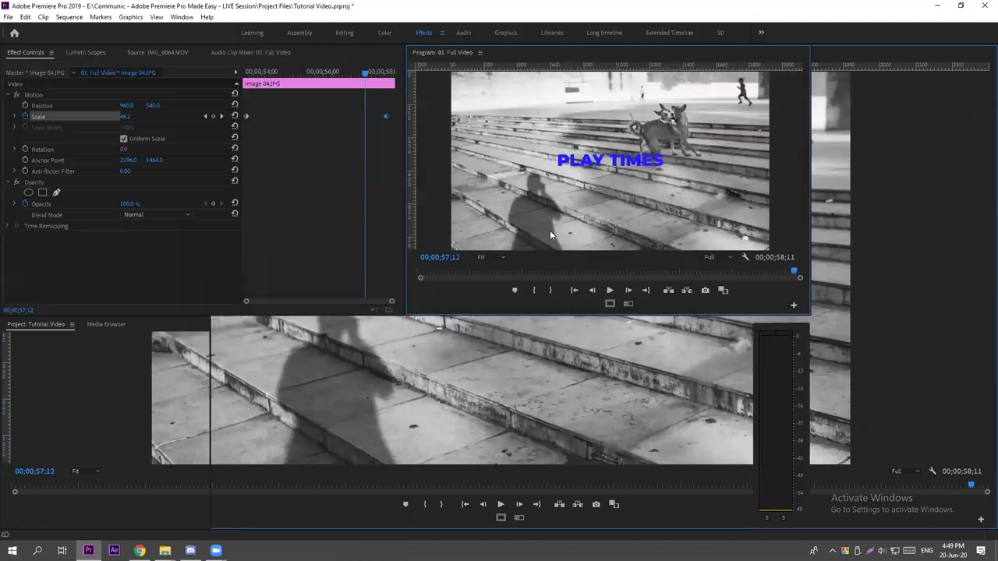
Raise the end Scale keyframe to 90 and preview the stronger zoom.
{"action": "left_click_drag", "start_coordinate": [368, 72], "coordinate": [386, 72]}
{"action": "left_click", "coordinate": [127, 116]}
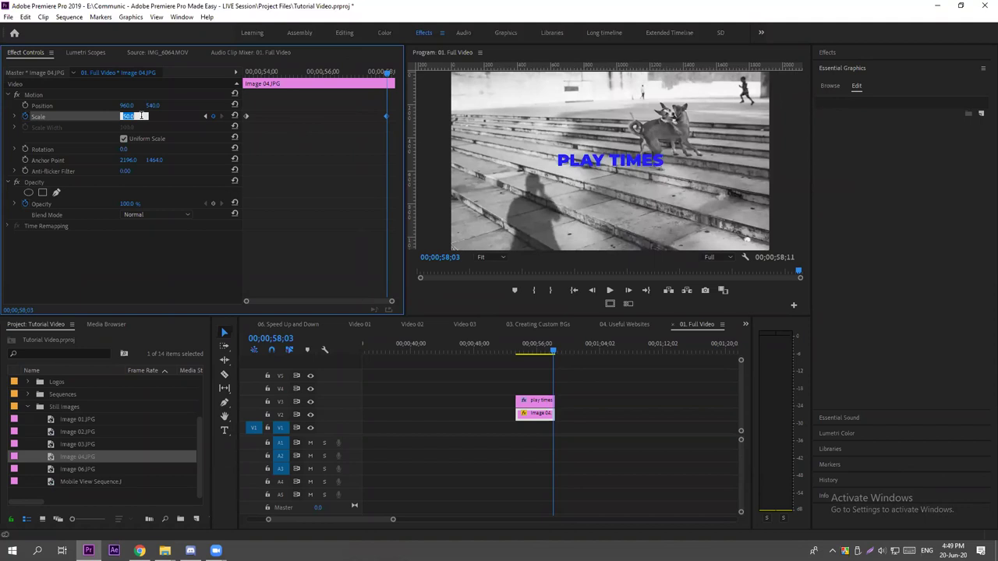
{"action": "type", "text": "90"}
{"action": "key", "text": "Return"}
{"action": "left_click", "coordinate": [514, 348]}
{"action": "key", "text": "space"}
{"action": "key", "text": "grave"}
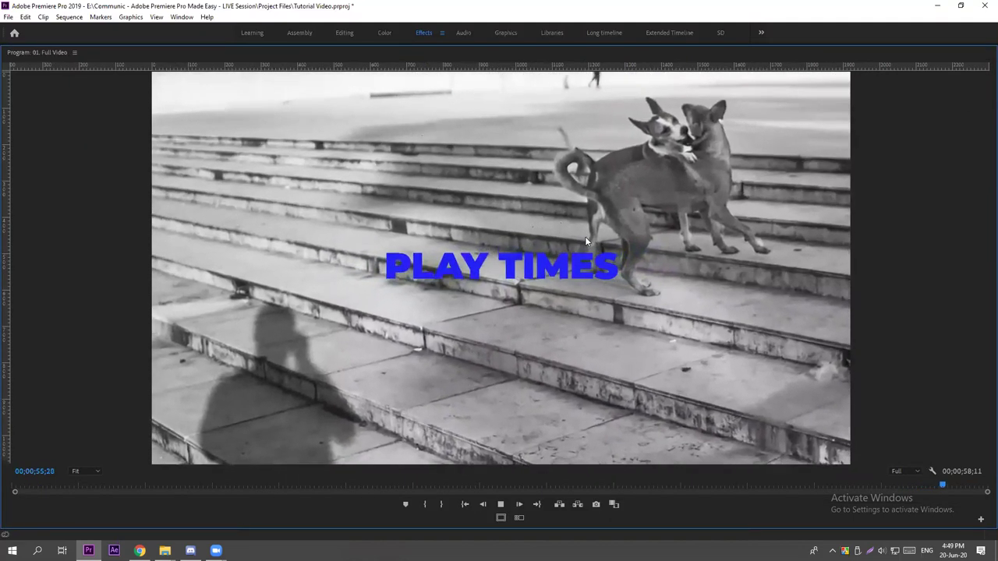
{"action": "key", "text": "space"}
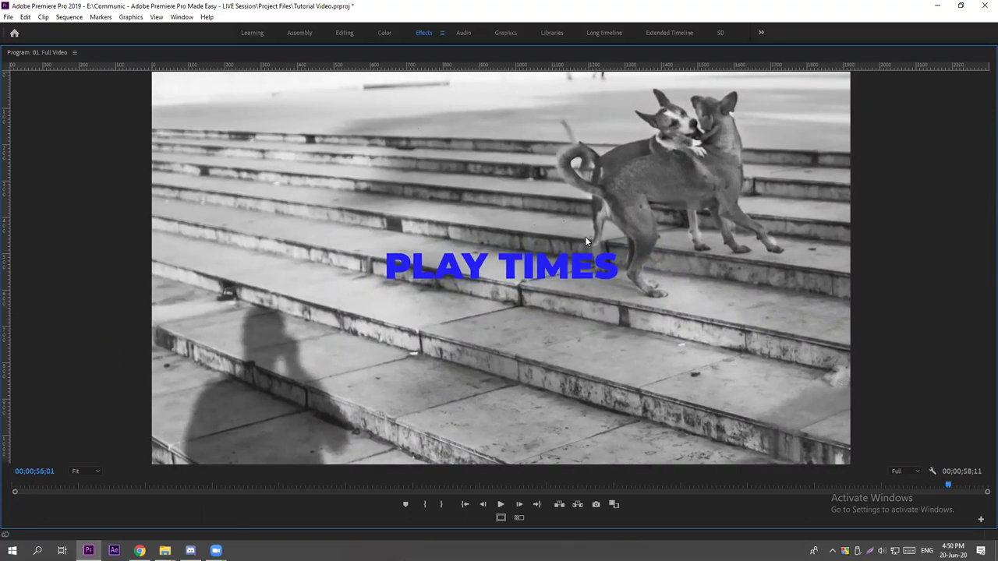
Save the project, then turn off Image 04's Scale animation, confirming keyframe deletion.
{"action": "key", "text": "ctrl+s"}
{"action": "key", "text": "grave"}
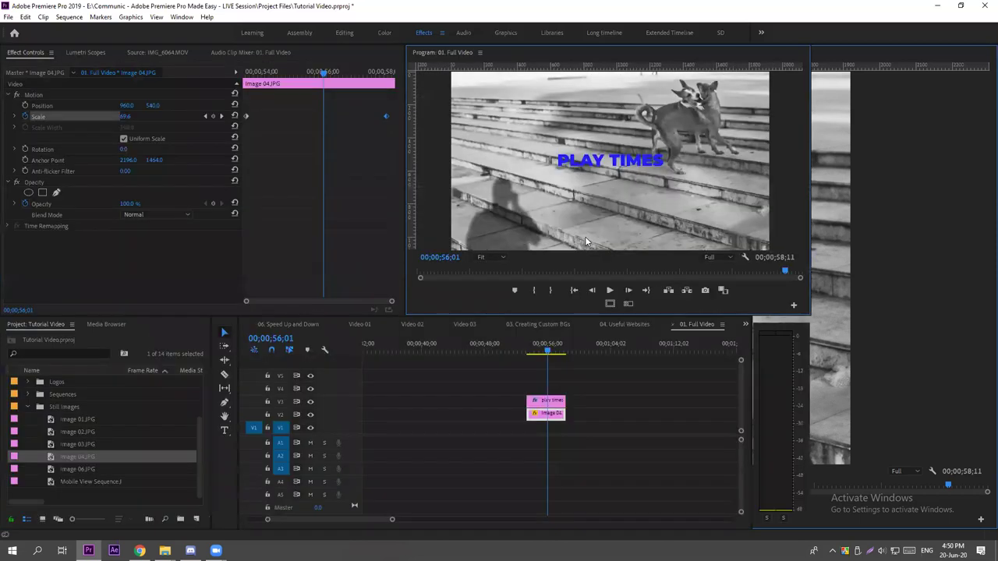
{"action": "left_click_drag", "start_coordinate": [323, 73], "coordinate": [386, 74]}
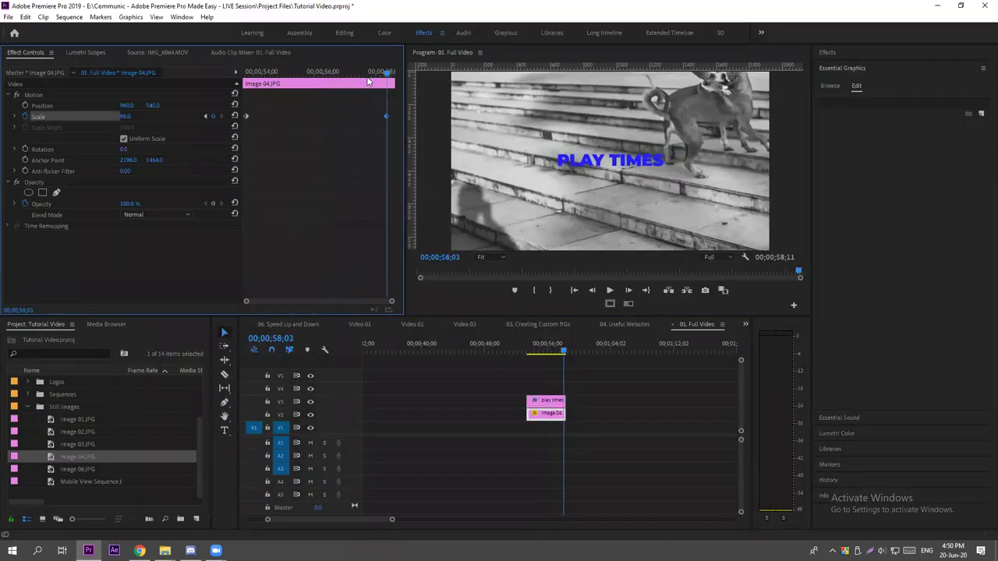
{"action": "left_click", "coordinate": [559, 413]}
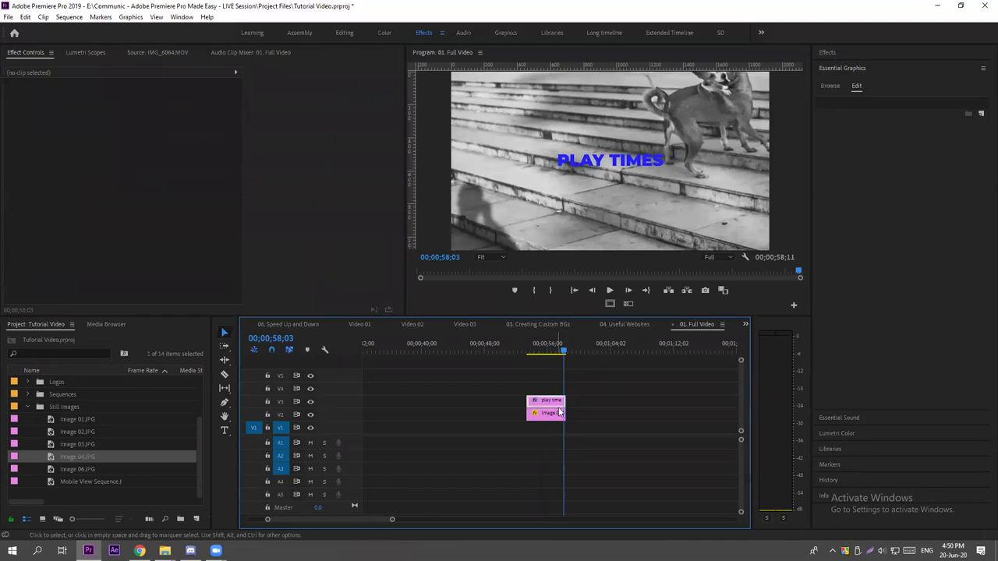
{"action": "left_click", "coordinate": [559, 417]}
{"action": "left_click", "coordinate": [133, 115]}
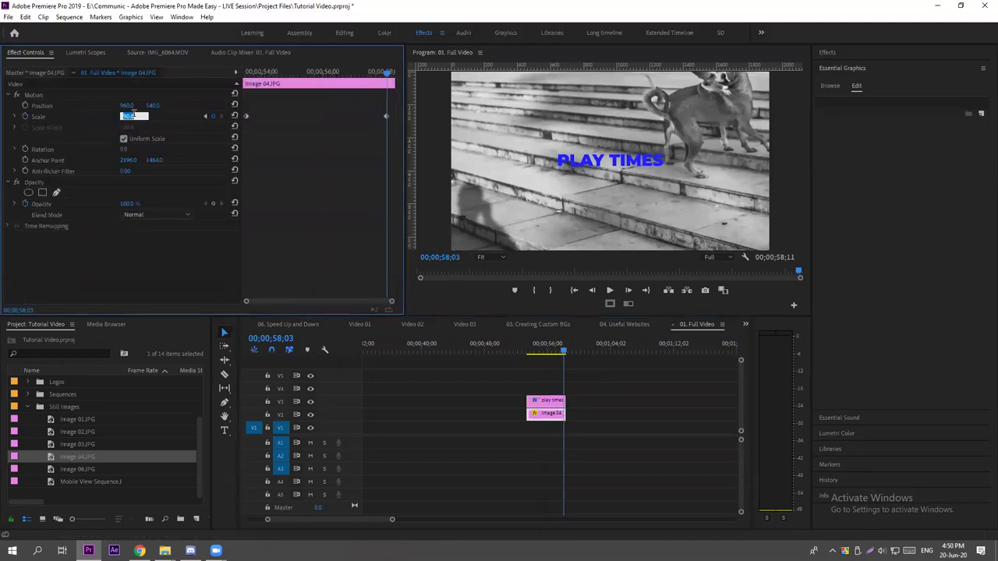
{"action": "left_click", "coordinate": [26, 116]}
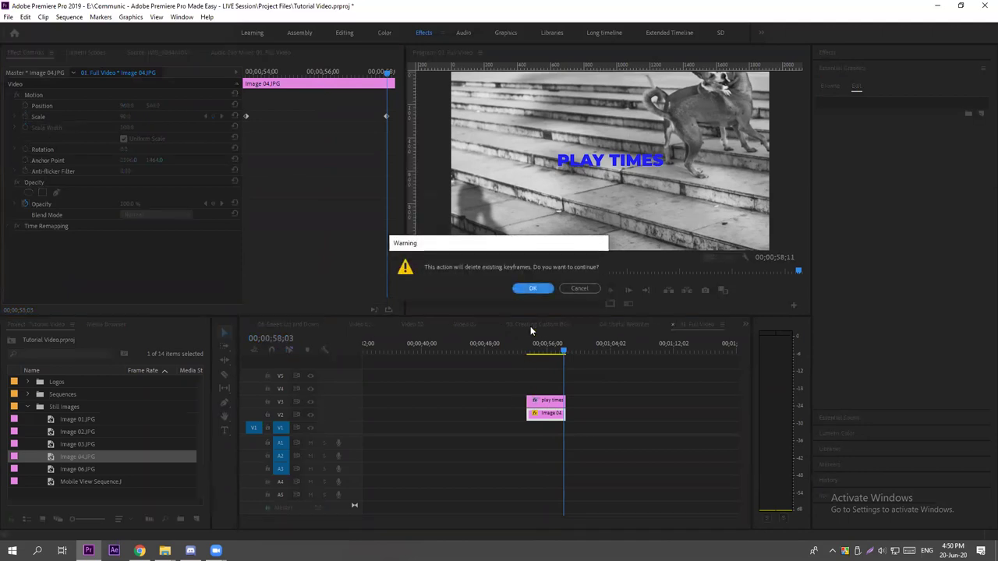
{"action": "left_click", "coordinate": [530, 288]}
Delete the PLAY TIMES title and Image 04 clips and zoom out to the end title.
{"action": "left_click_drag", "start_coordinate": [579, 406], "coordinate": [518, 425]}
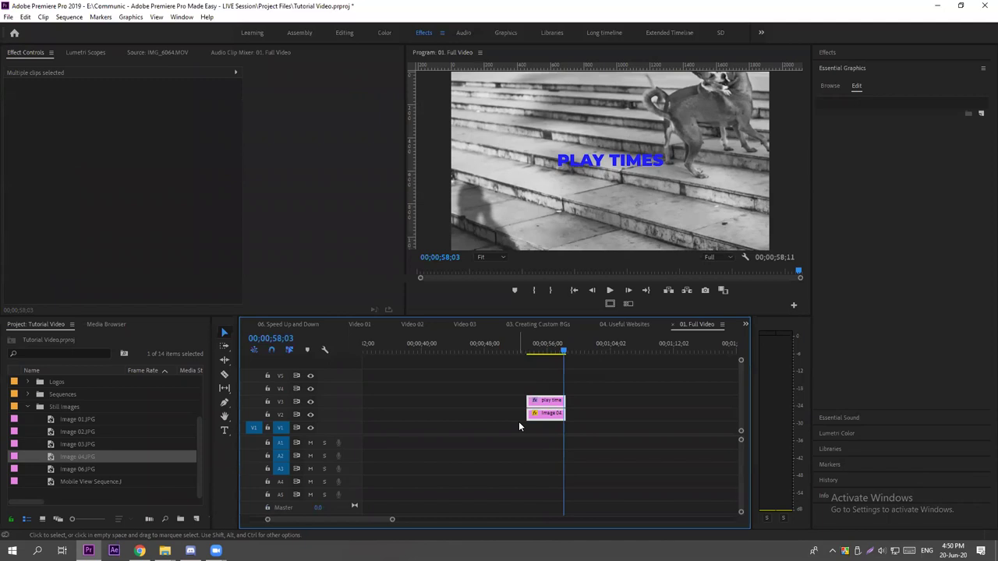
{"action": "key", "text": "Delete"}
{"action": "key", "text": "minus"}
{"action": "key", "text": "minus"}
{"action": "key", "text": "minus"}
{"action": "left_click", "coordinate": [395, 348]}
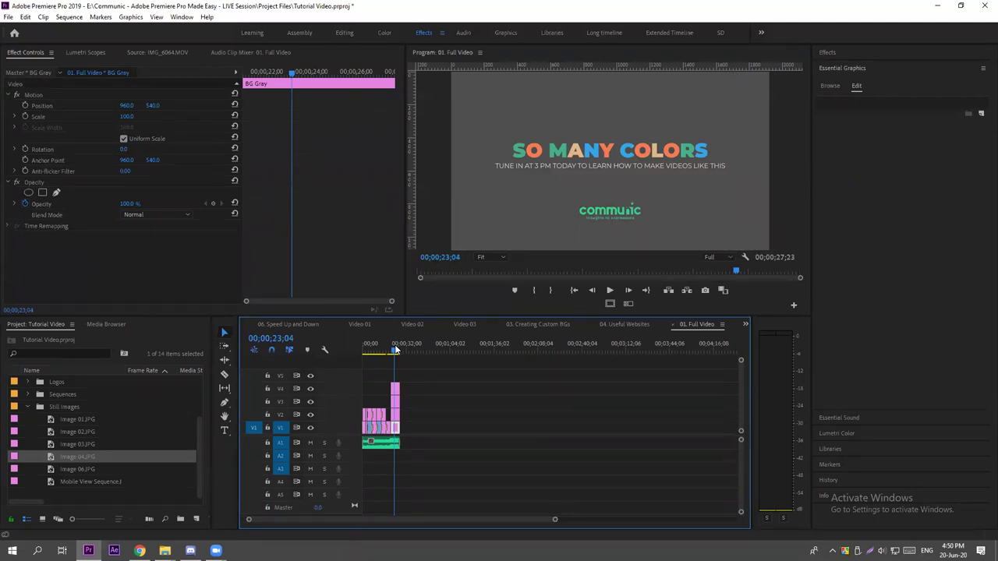
Open the 06. Speed Up and Down sequence from the Sequences folder.
{"action": "left_click", "coordinate": [28, 409]}
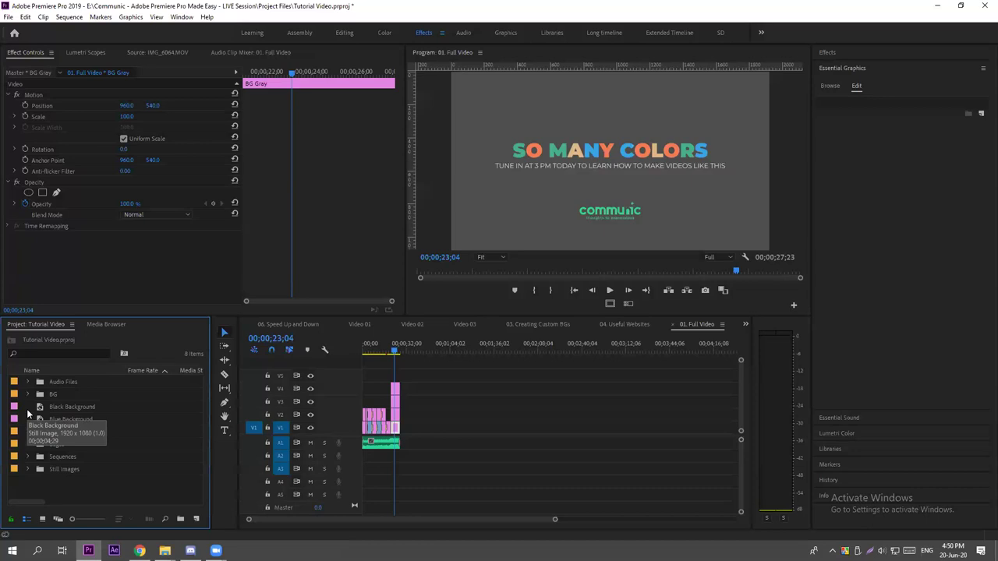
{"action": "left_click", "coordinate": [28, 457]}
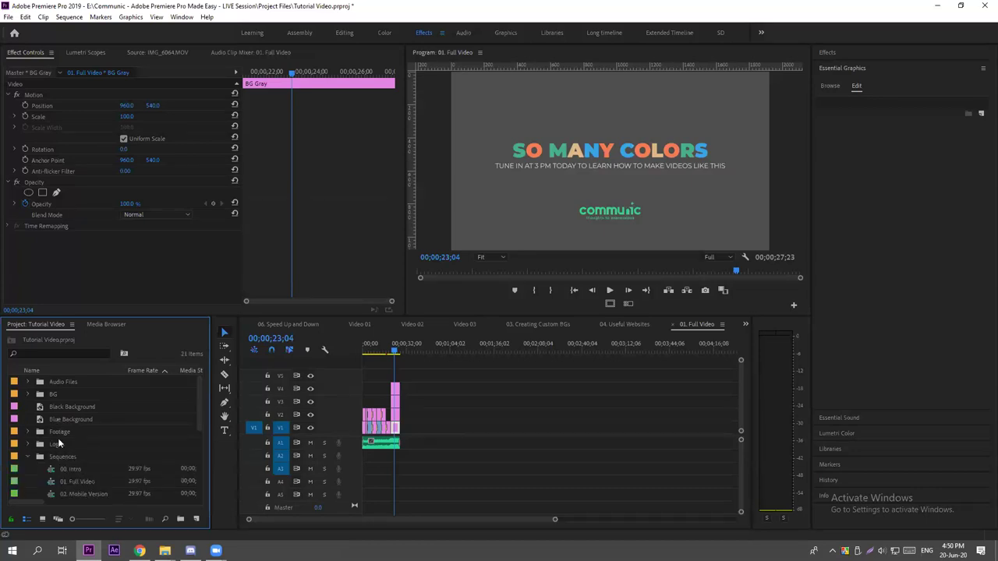
{"action": "scroll", "coordinate": [59, 442], "scroll_direction": "down", "scroll_amount": 3}
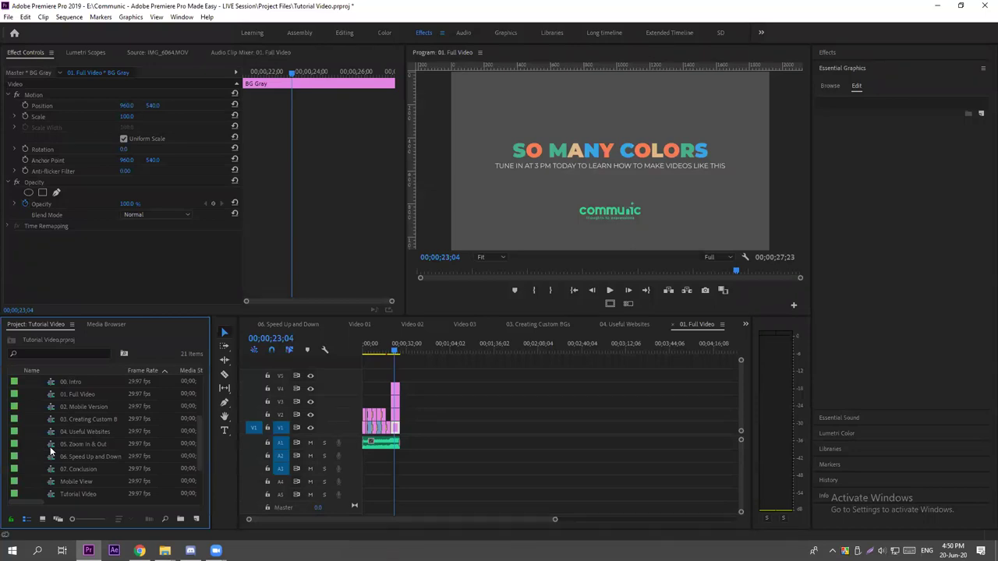
{"action": "double_click", "coordinate": [50, 460]}
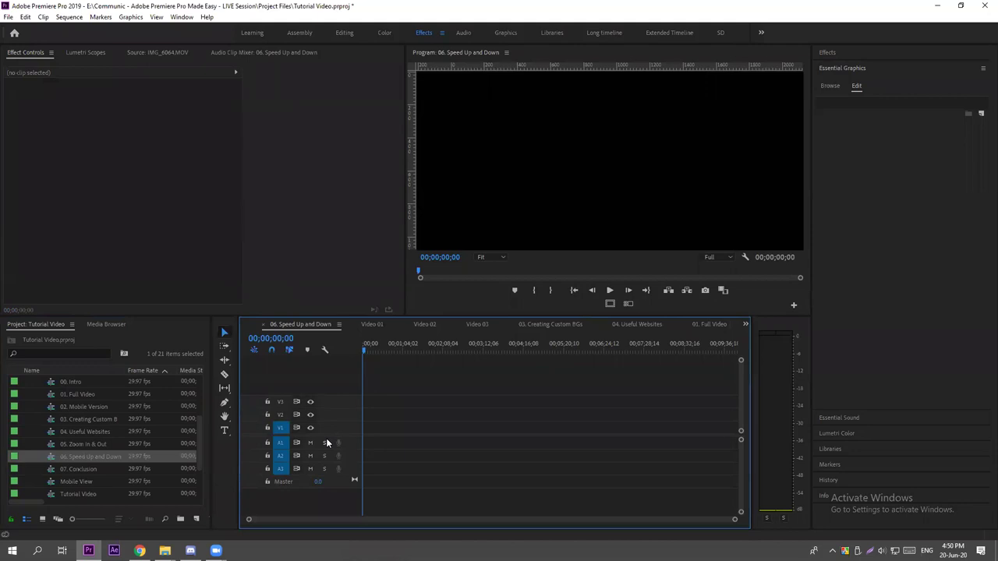
Expand the Footage bin and select IMG_3194.MOV.
{"action": "scroll", "coordinate": [45, 442], "scroll_direction": "up", "scroll_amount": 2}
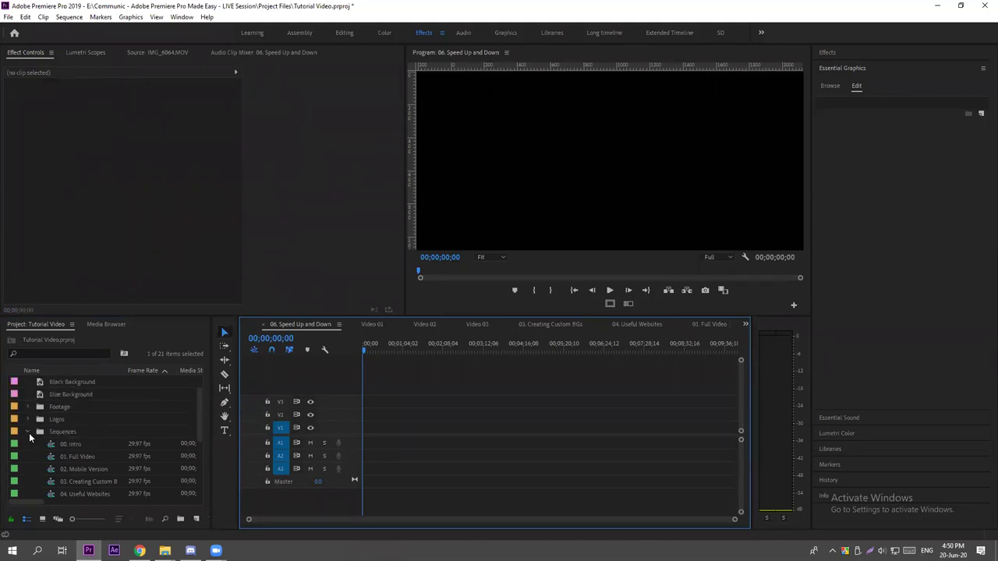
{"action": "left_click", "coordinate": [29, 433]}
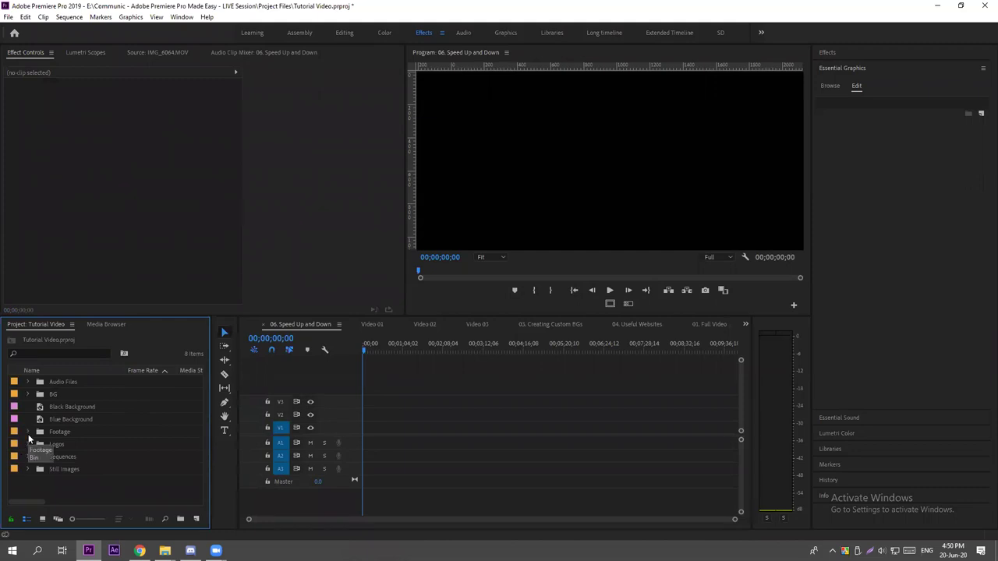
{"action": "left_click", "coordinate": [28, 433]}
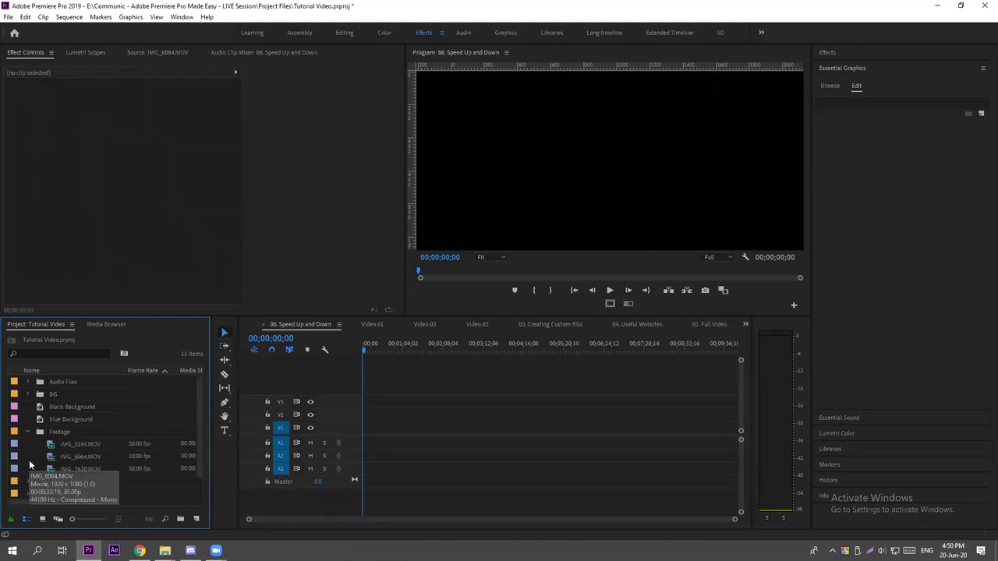
{"action": "left_click", "coordinate": [51, 445]}
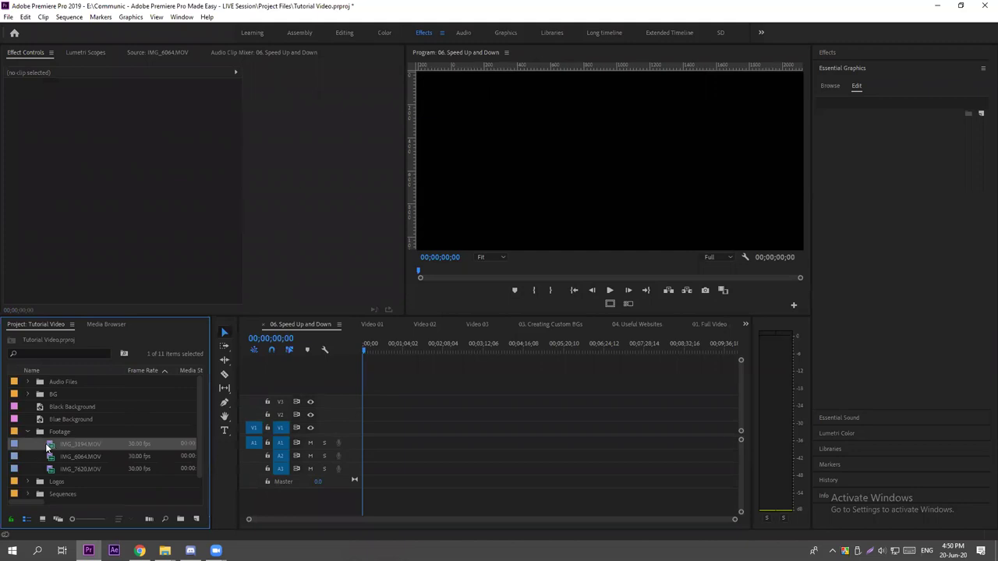
Place IMG_3194.MOV at the start of V1, keep existing sequence settings, and scale it up from 35% to fill the frame.
{"action": "left_click_drag", "start_coordinate": [52, 446], "coordinate": [369, 446]}
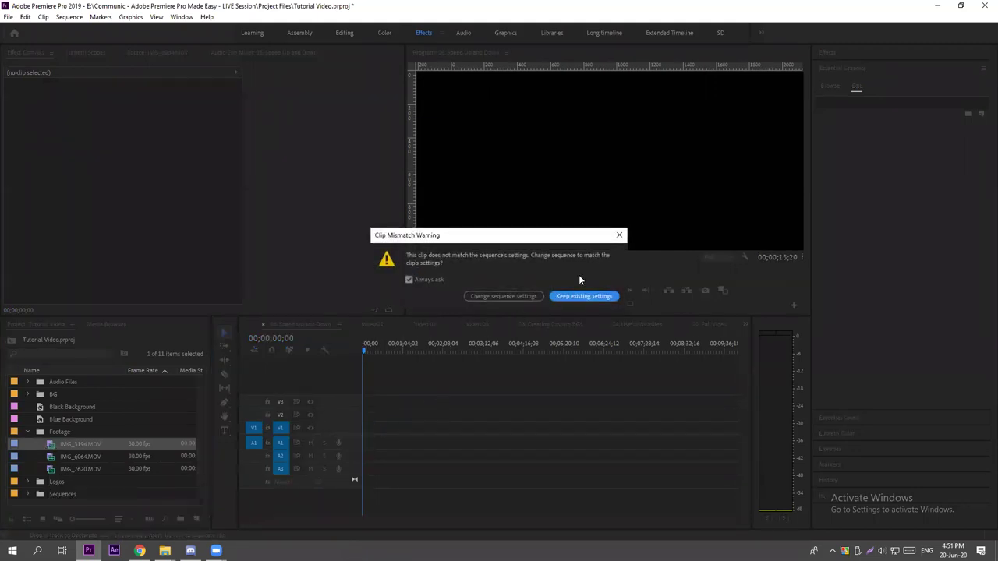
{"action": "left_click", "coordinate": [584, 296]}
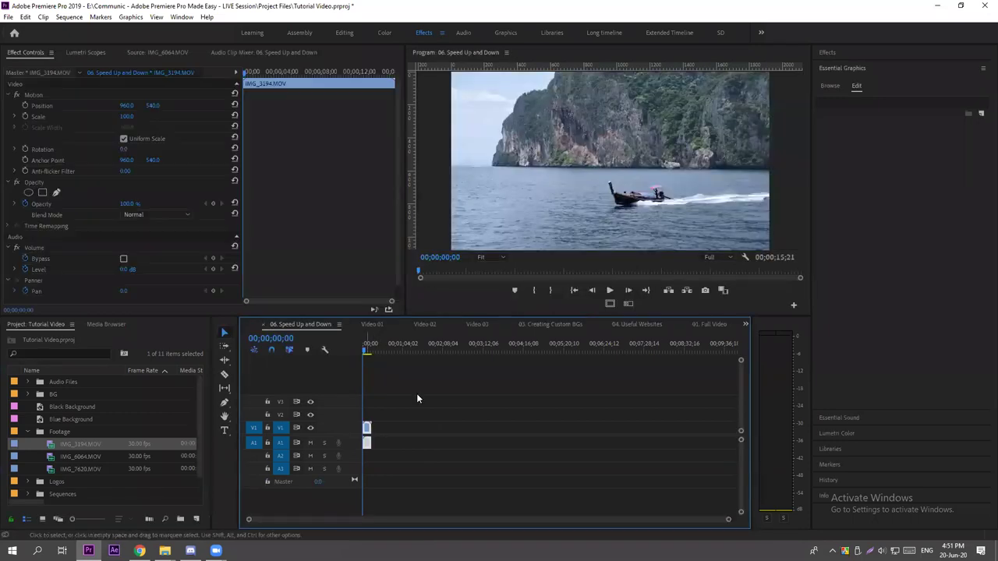
{"action": "left_click", "coordinate": [126, 116]}
{"action": "type", "text": "35"}
{"action": "key", "text": "Return"}
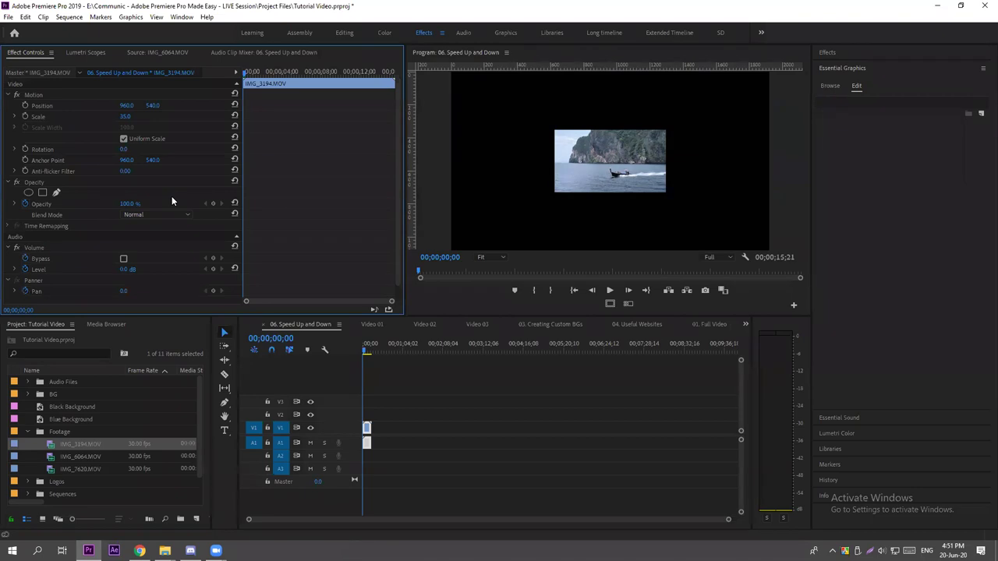
{"action": "mouse_move", "coordinate": [126, 116]}
{"action": "left_mouse_down"}
{"action": "mouse_move", "coordinate": [157, 116]}
{"action": "mouse_move", "coordinate": [134, 105]}
{"action": "left_mouse_up"}
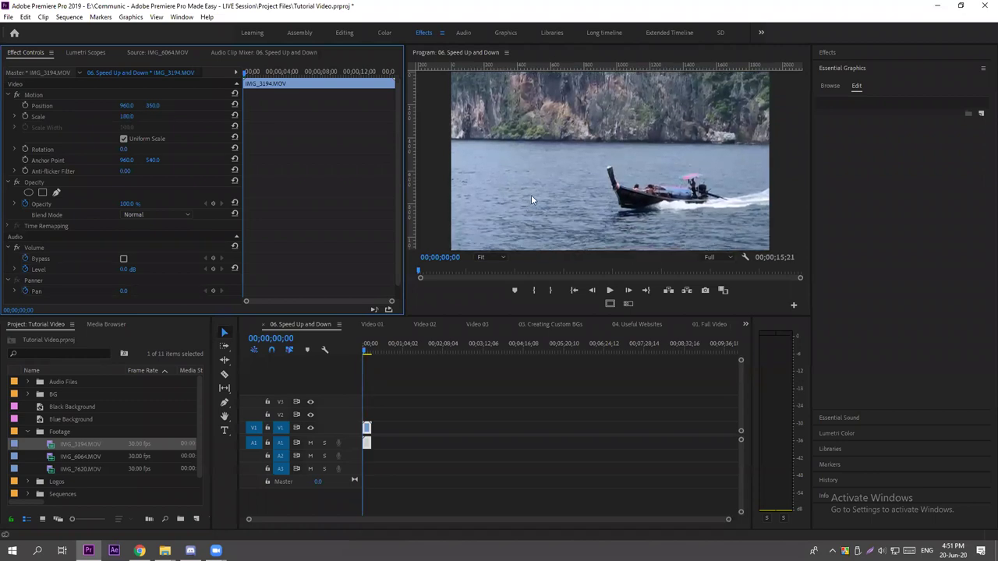
Preview the scaled boat shot in the full-window Program view, then restore the layout.
{"action": "key", "text": "grave"}
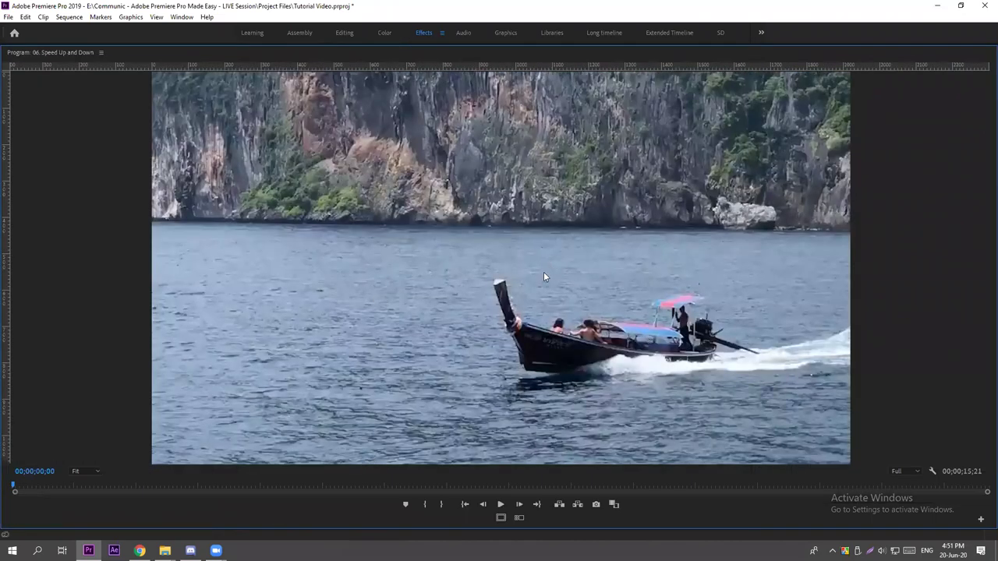
{"action": "key", "text": "space"}
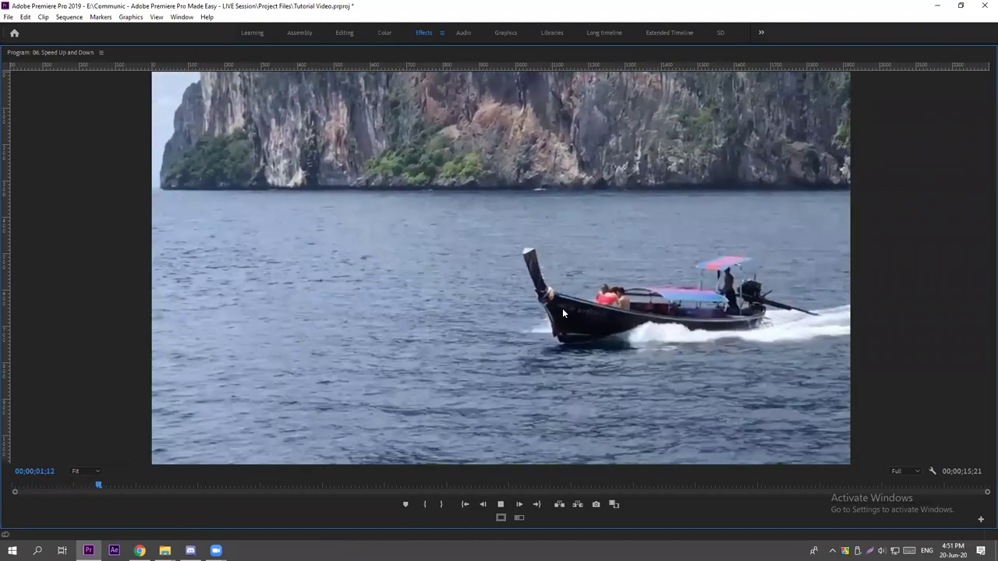
{"action": "key", "text": "space"}
{"action": "key", "text": "grave"}
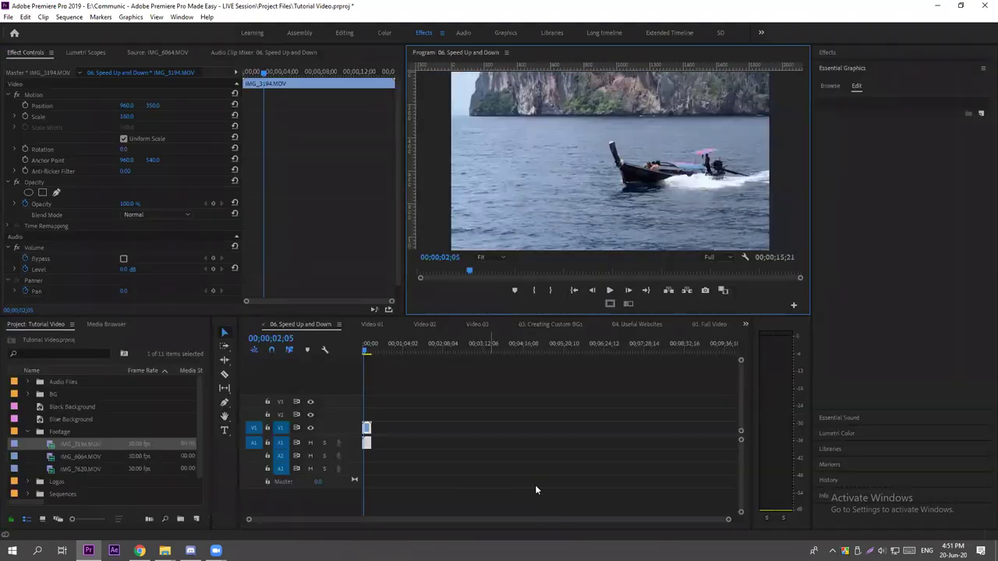
{"action": "left_click_drag", "start_coordinate": [250, 520], "coordinate": [400, 519]}
{"action": "left_click", "coordinate": [471, 397]}
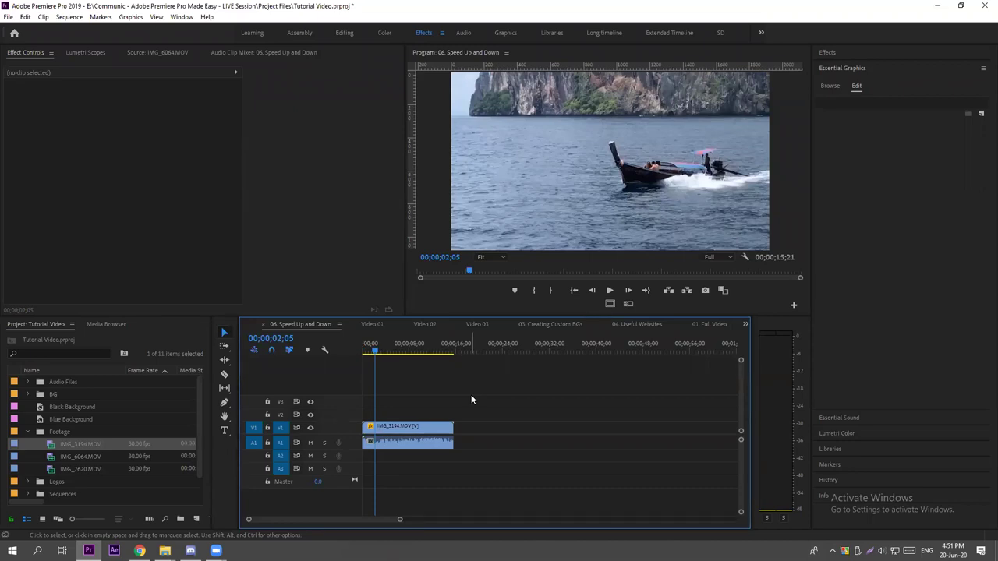
{"action": "left_click", "coordinate": [394, 435]}
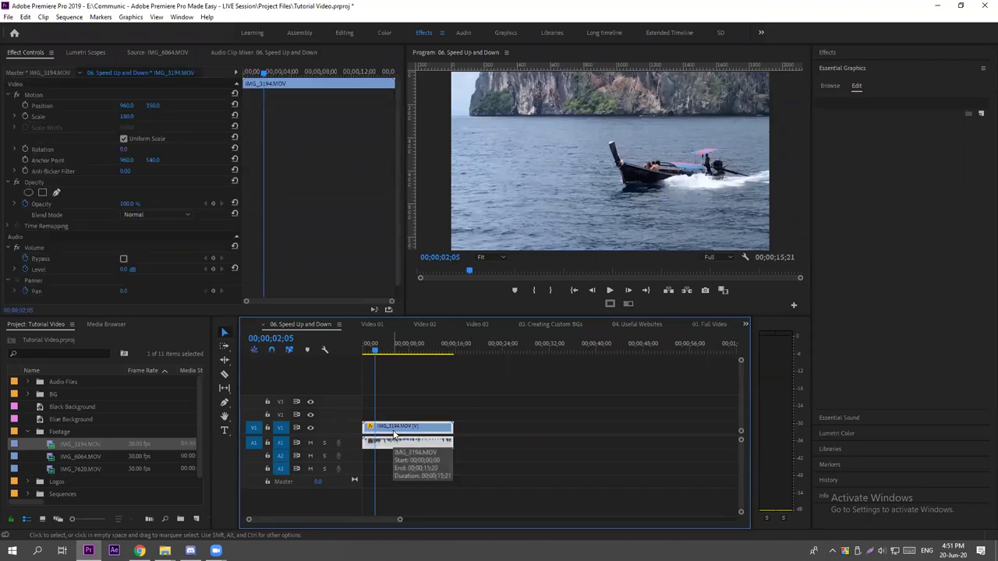
{"action": "left_click", "coordinate": [421, 393]}
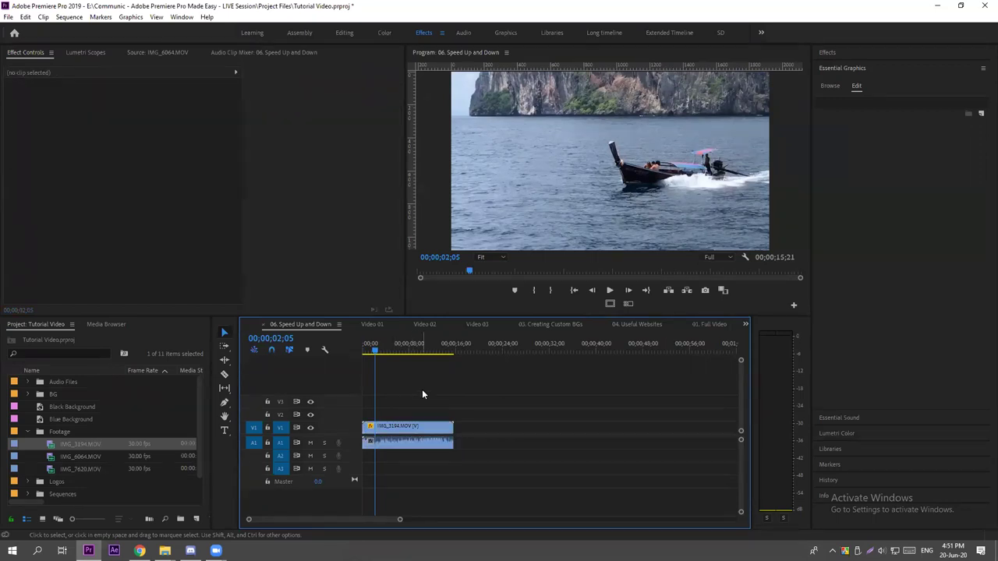
{"action": "right_click", "coordinate": [397, 436]}
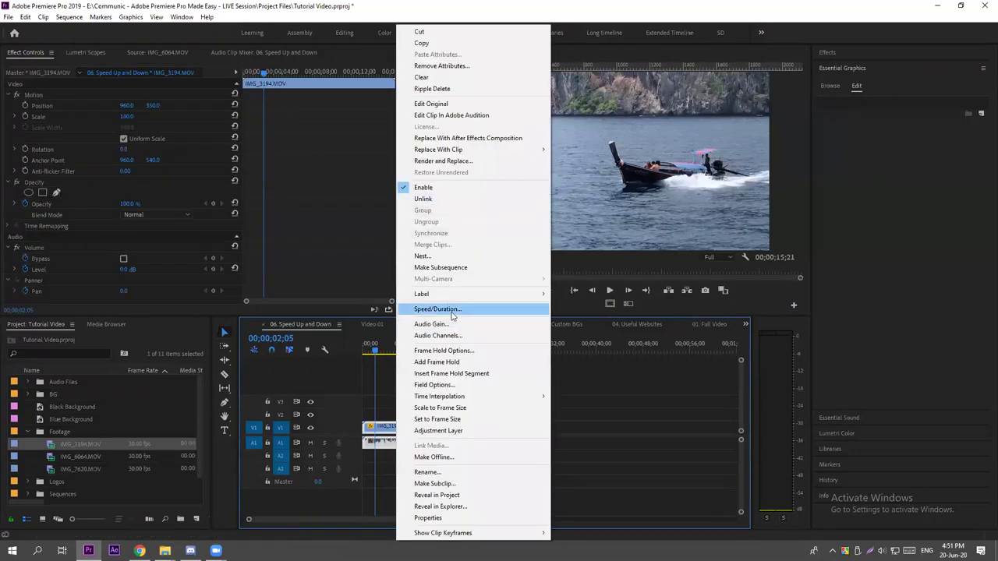
{"action": "left_click", "coordinate": [388, 385]}
{"action": "left_click", "coordinate": [398, 433]}
{"action": "right_click", "coordinate": [406, 436]}
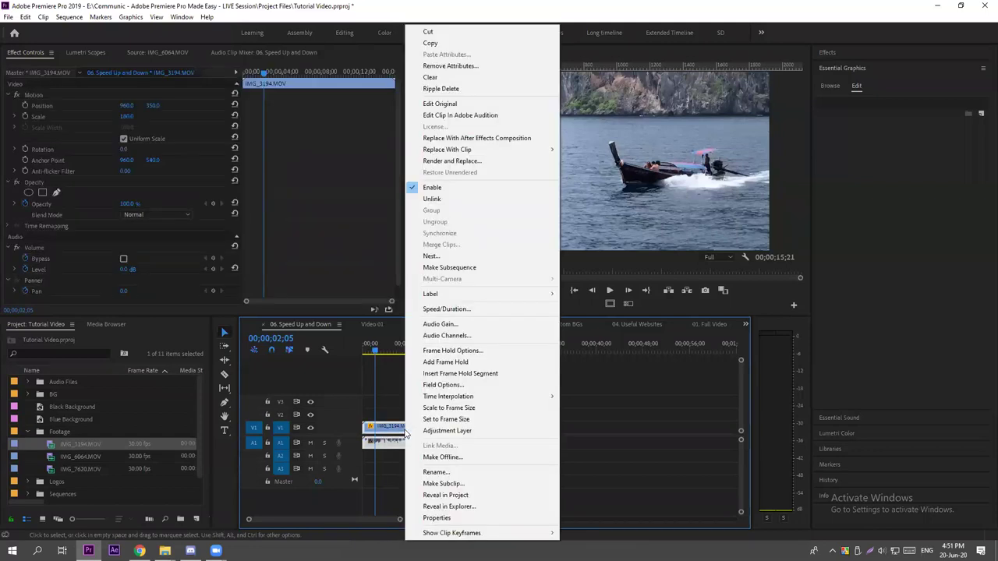
{"action": "left_click", "coordinate": [381, 388]}
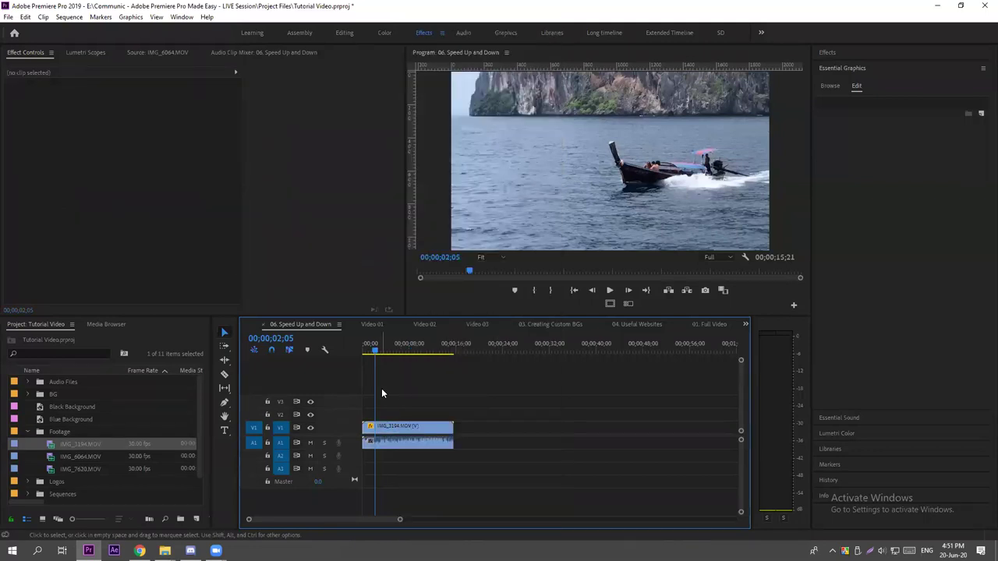
{"action": "left_click", "coordinate": [395, 428]}
{"action": "right_click", "coordinate": [394, 428]}
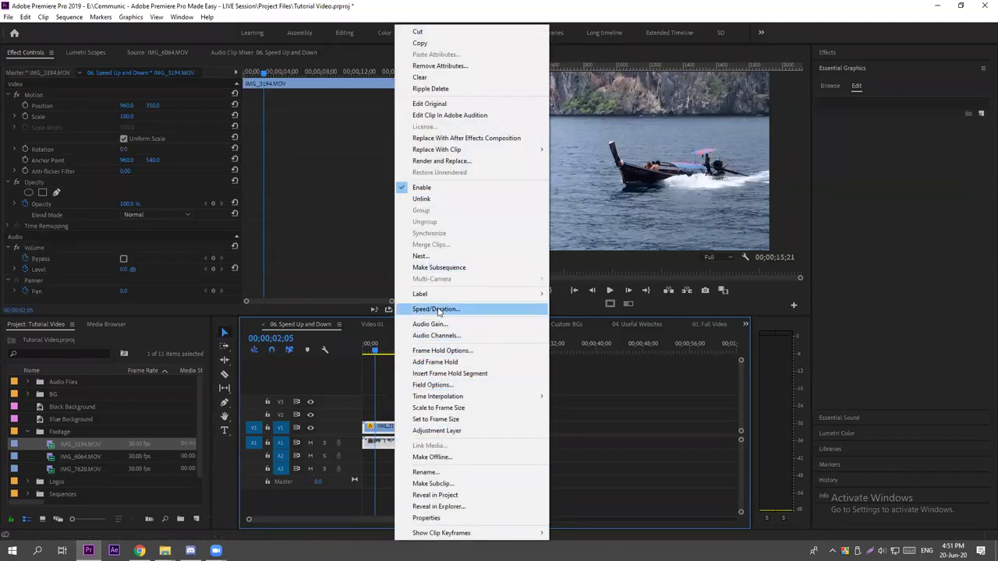
{"action": "left_click", "coordinate": [384, 389]}
{"action": "left_click", "coordinate": [396, 425]}
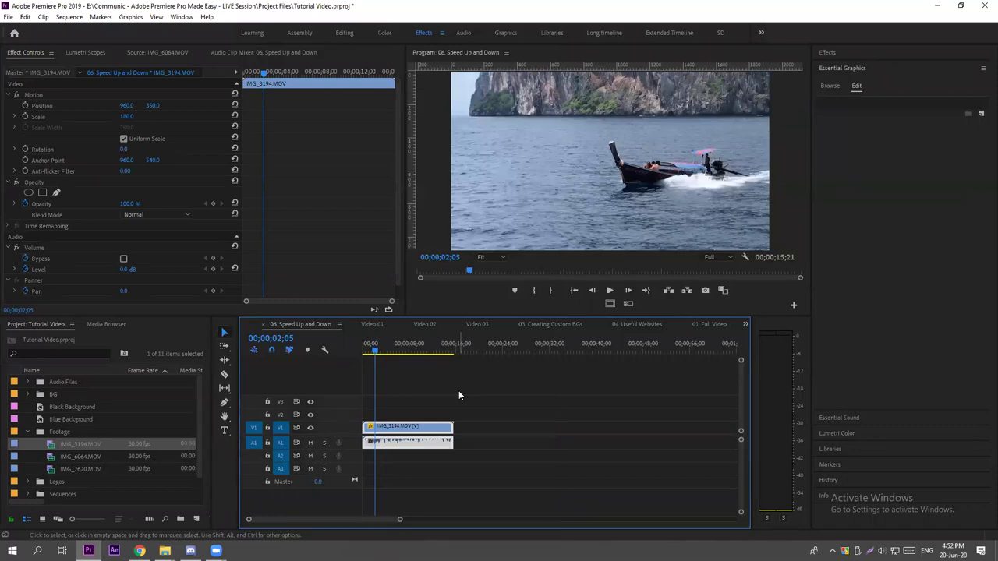
Set the IMG_3194.MOV clip's speed to 300% in Speed/Duration.
{"action": "key", "text": "ctrl+r"}
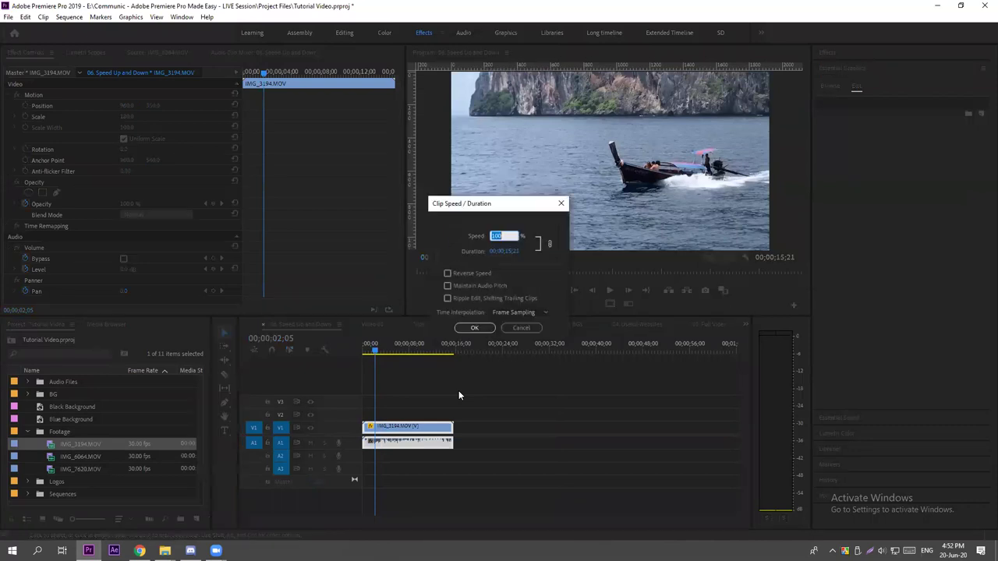
{"action": "left_click", "coordinate": [514, 328]}
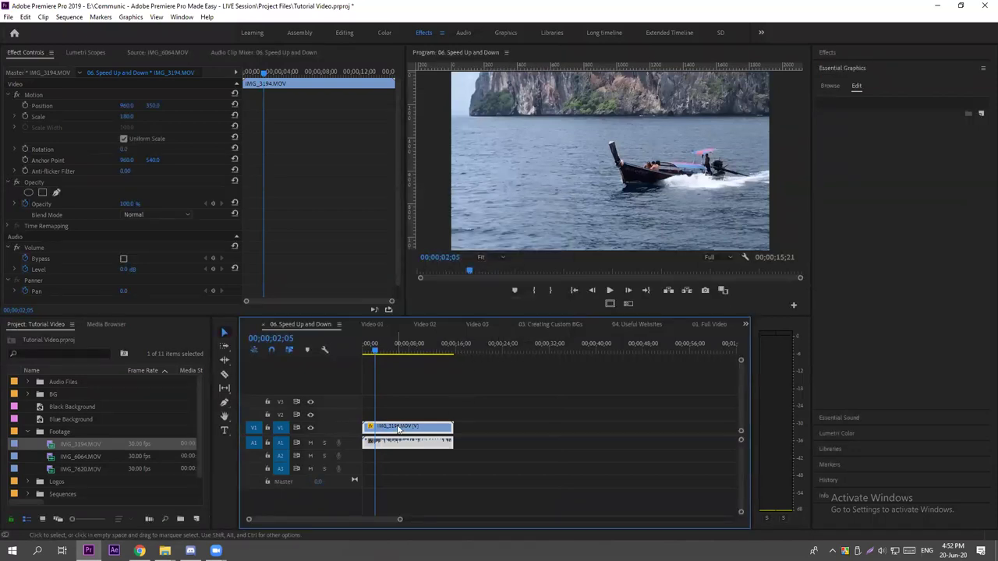
{"action": "right_click", "coordinate": [398, 429]}
{"action": "left_click", "coordinate": [438, 309]}
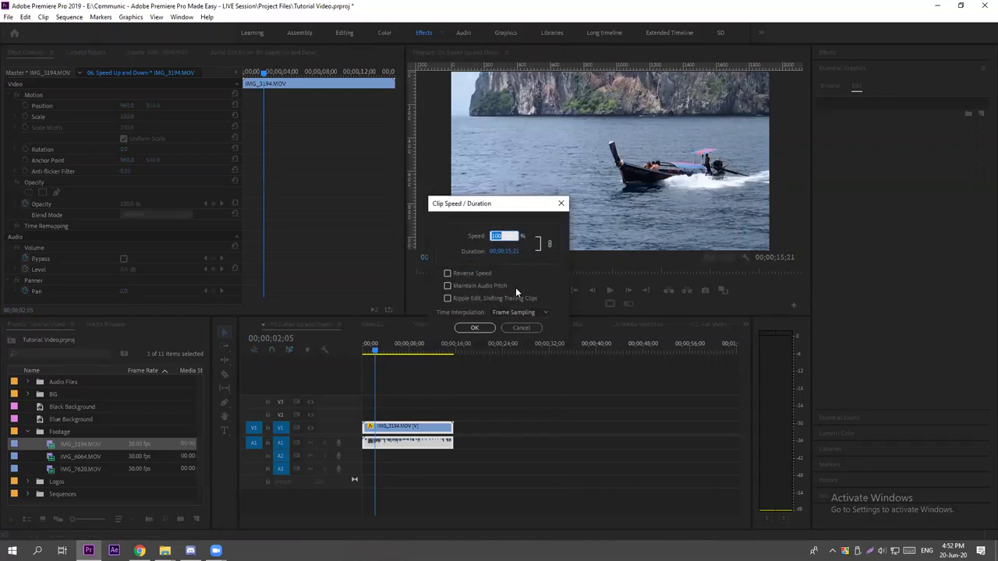
{"action": "left_click", "coordinate": [462, 252]}
{"action": "type", "text": "300"}
{"action": "left_click", "coordinate": [474, 328]}
Play the sped-up boat clip from the start in the maximized Program monitor.
{"action": "left_click", "coordinate": [422, 410]}
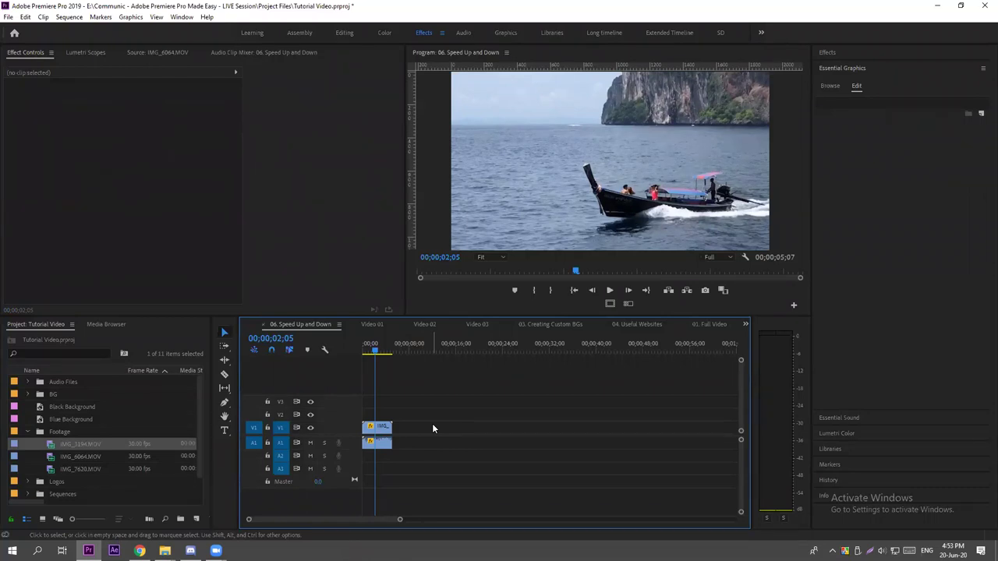
{"action": "left_click_drag", "start_coordinate": [377, 351], "coordinate": [361, 352]}
{"action": "left_click", "coordinate": [594, 97]}
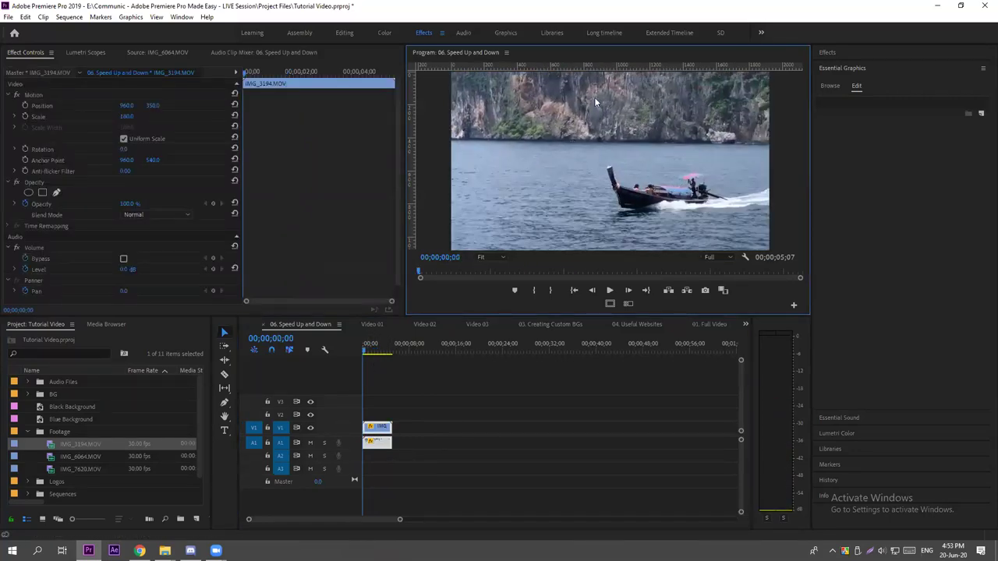
{"action": "key", "text": "grave"}
{"action": "key", "text": "space"}
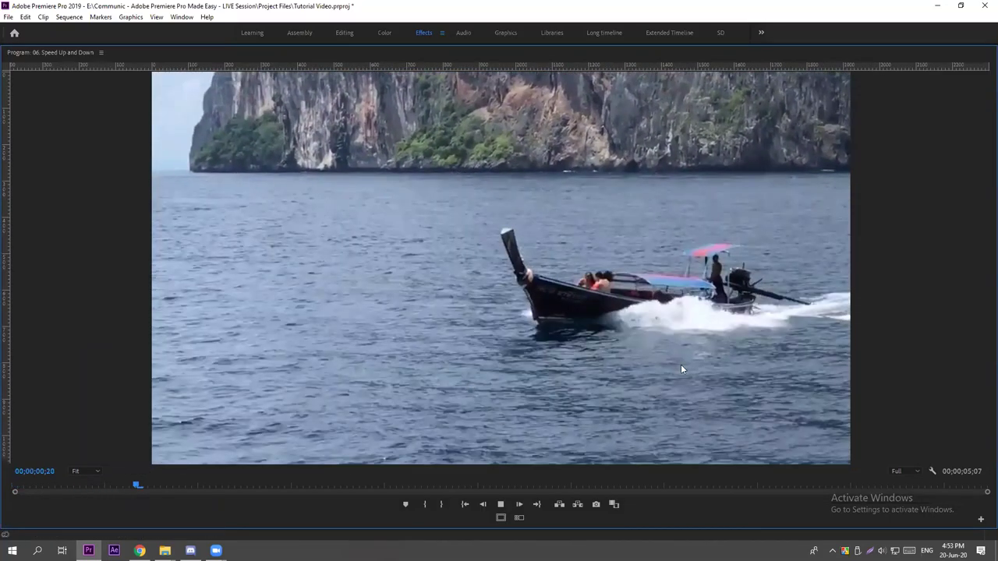
{"action": "key", "text": "space"}
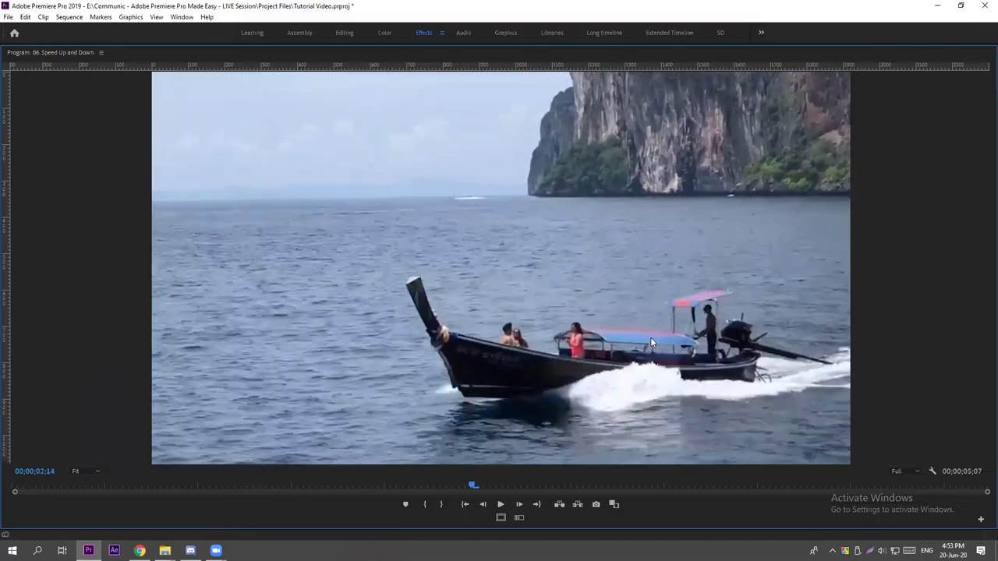
{"action": "key", "text": "space"}
{"action": "key", "text": "space"}
{"action": "key", "text": "grave"}
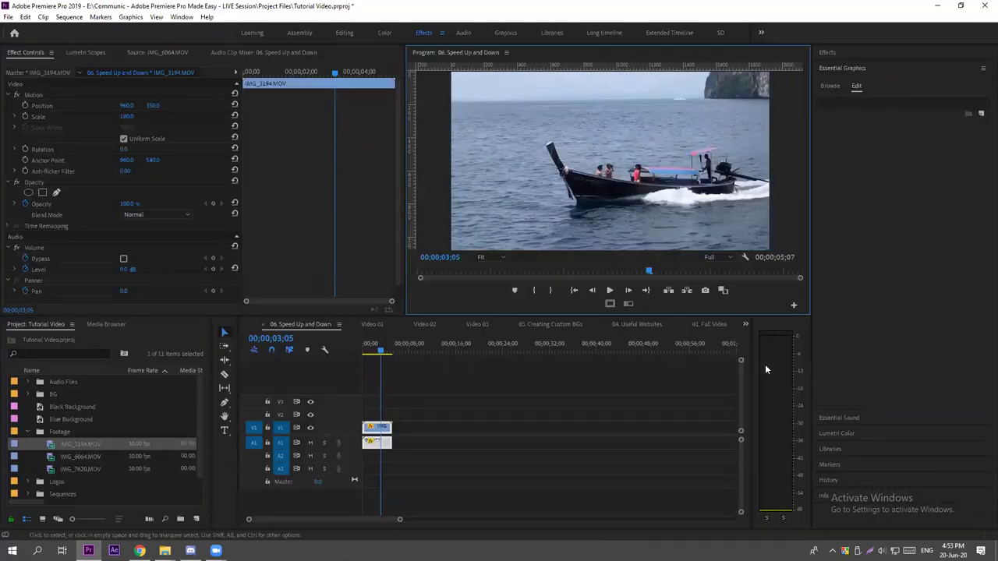
{"action": "mouse_move", "coordinate": [393, 354]}
{"action": "left_mouse_down"}
{"action": "mouse_move", "coordinate": [363, 352]}
{"action": "mouse_move", "coordinate": [375, 353]}
{"action": "left_mouse_up"}
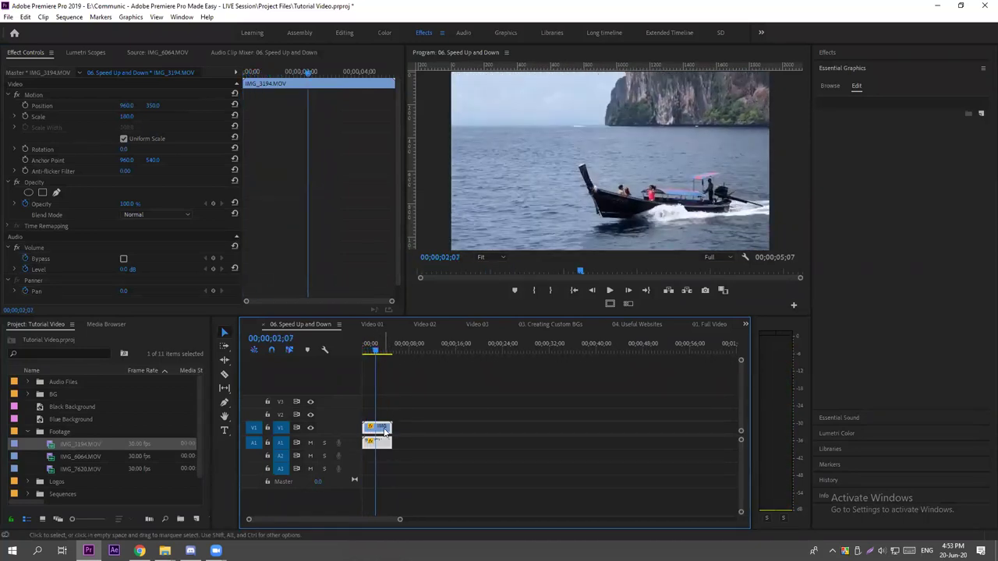
Slow the boat clip down to 50% speed with Ctrl+R.
{"action": "key", "text": "ctrl+r"}
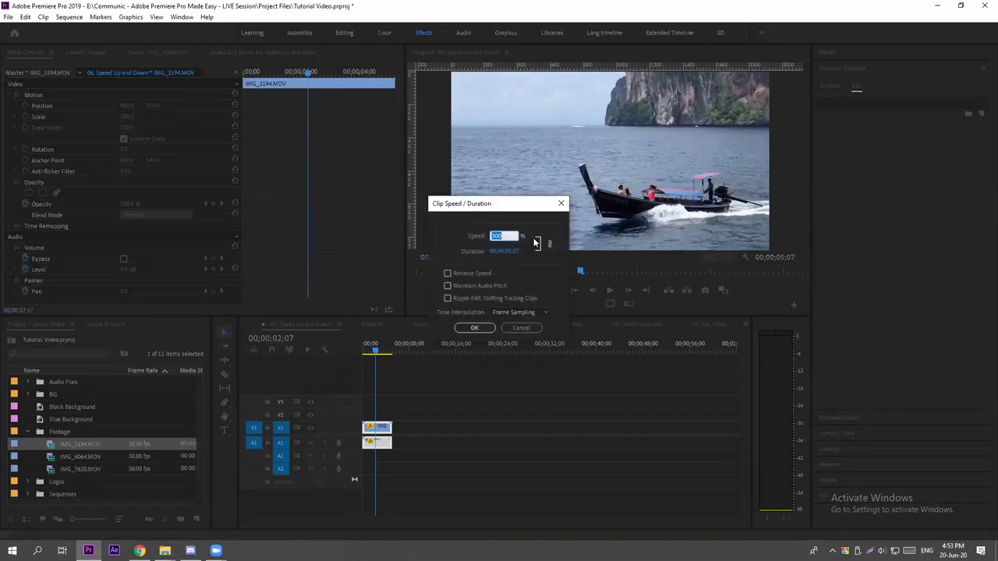
{"action": "type", "text": "100"}
{"action": "key", "text": "BackSpace"}
{"action": "key", "text": "BackSpace"}
{"action": "key", "text": "BackSpace"}
{"action": "type", "text": "50"}
{"action": "left_click", "coordinate": [476, 328]}
Play the slowed clip, then replay the sequence from the start with the Program view full-screen.
{"action": "key", "text": "space"}
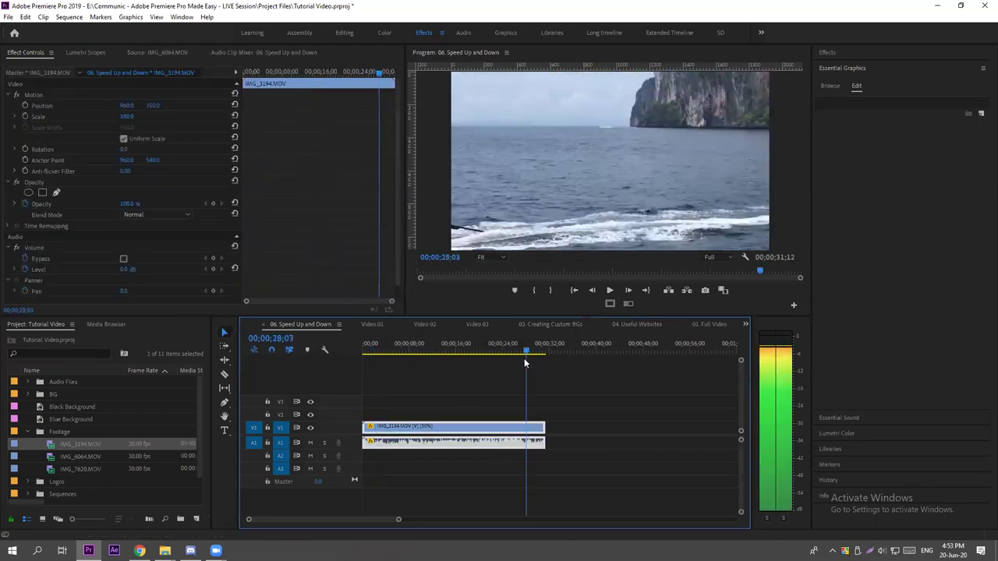
{"action": "left_click", "coordinate": [525, 357]}
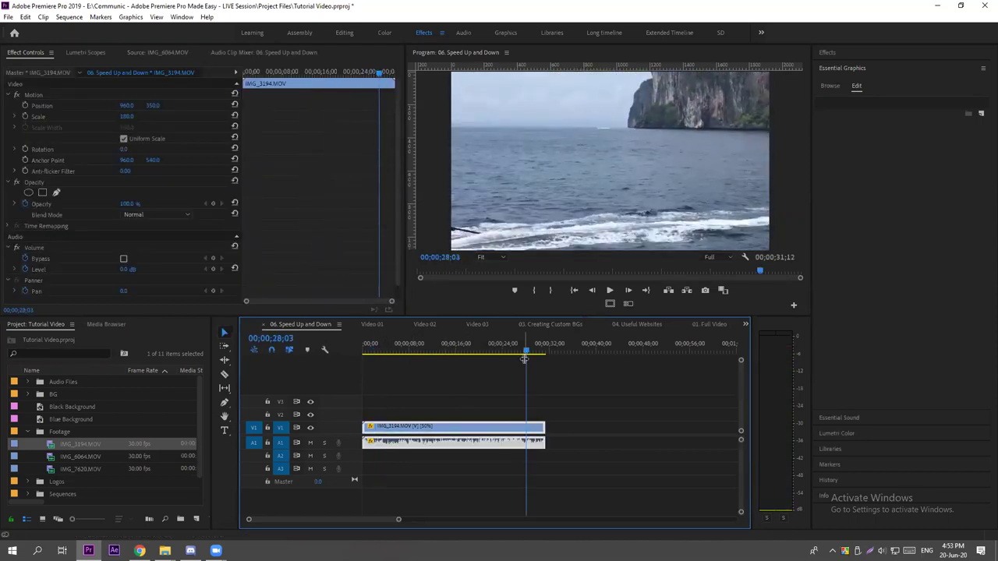
{"action": "left_click_drag", "start_coordinate": [503, 352], "coordinate": [444, 353]}
{"action": "left_click", "coordinate": [478, 407]}
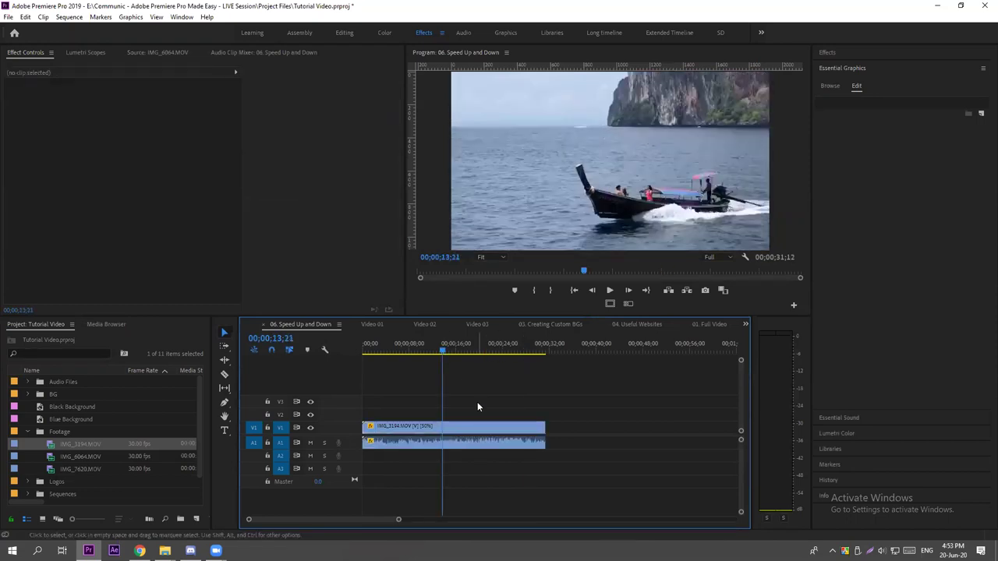
{"action": "key", "text": "ctrl+a"}
{"action": "key", "text": "Home"}
{"action": "key", "text": "space"}
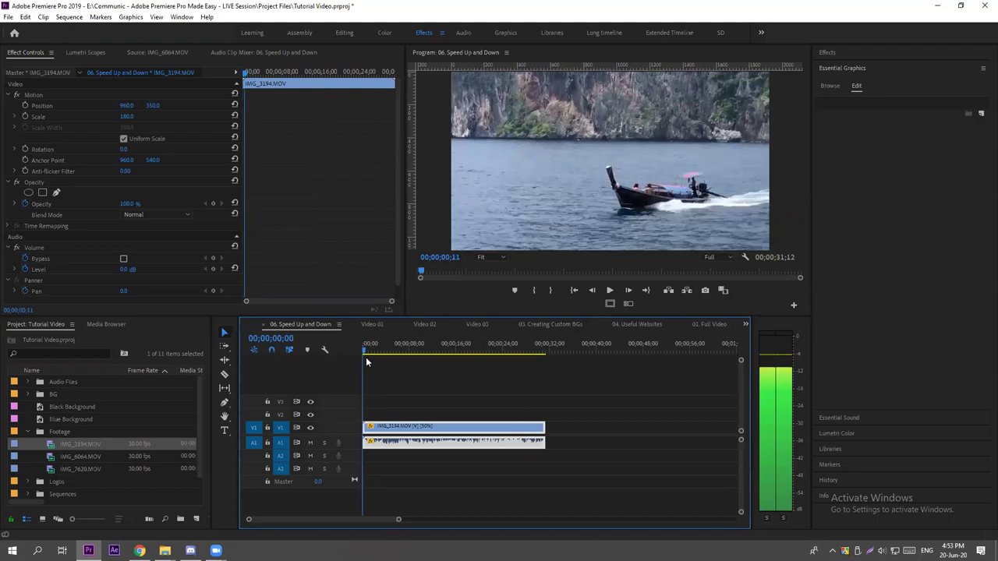
{"action": "key", "text": "grave"}
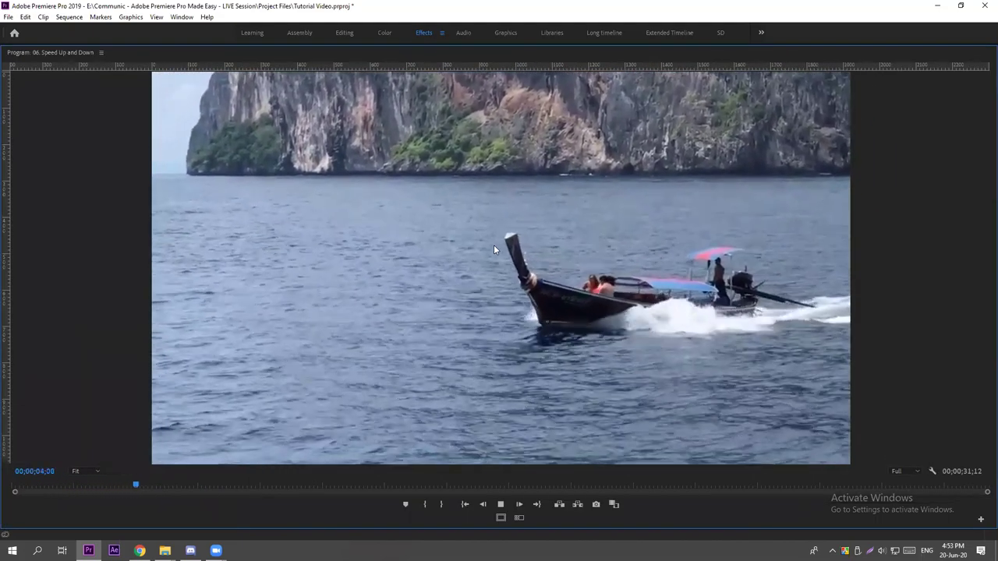
Stop playback, restore the panel layout, and reset the boat clip's speed to 100%.
{"action": "key", "text": "space"}
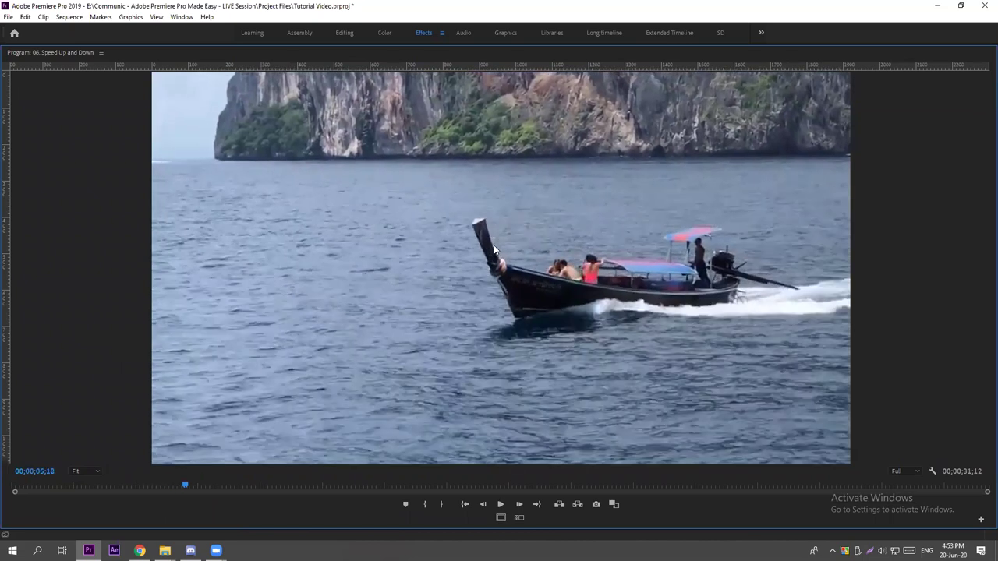
{"action": "key", "text": "grave"}
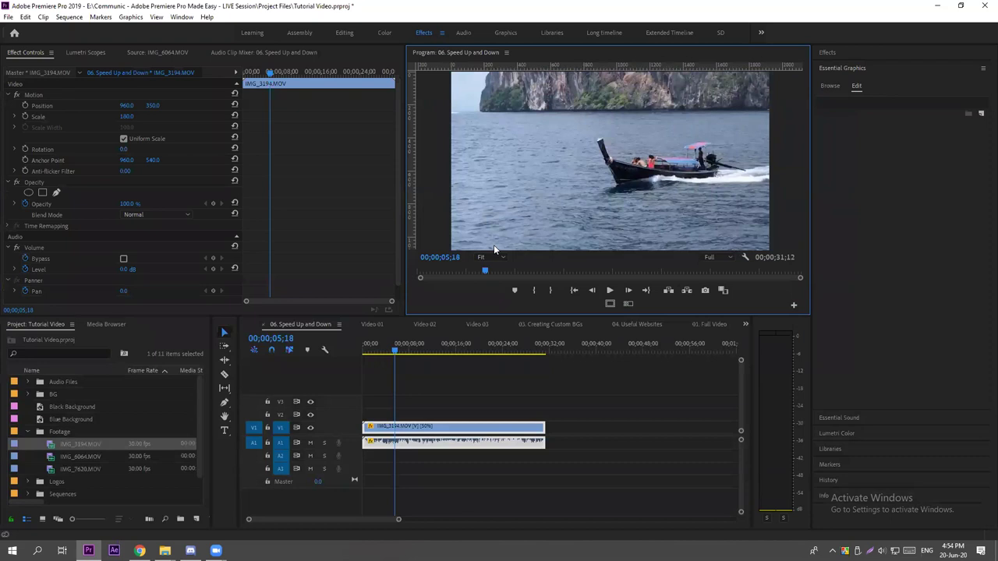
{"action": "left_click", "coordinate": [430, 408]}
{"action": "left_click", "coordinate": [484, 427]}
{"action": "key", "text": "ctrl+r"}
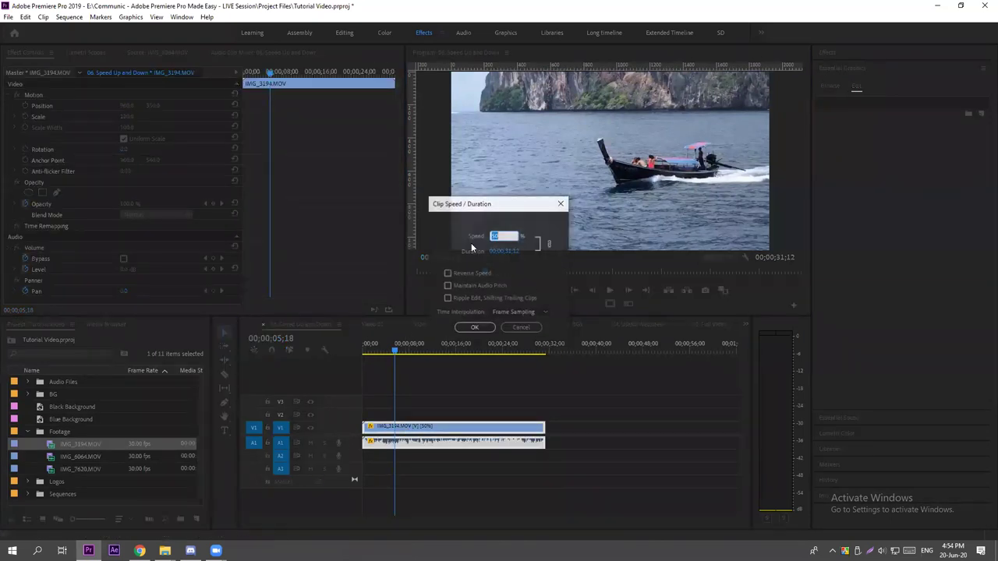
{"action": "type", "text": "100"}
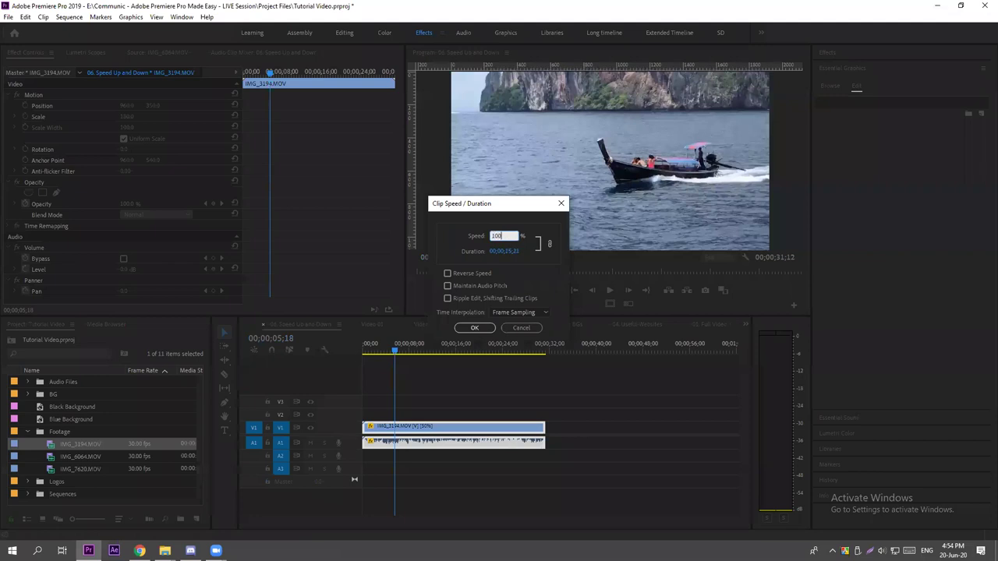
{"action": "key", "text": "Return"}
Enter a duration of 00;00;03;00 for the boat clip in Speed/Duration.
{"action": "left_click", "coordinate": [462, 404]}
{"action": "left_click", "coordinate": [421, 427]}
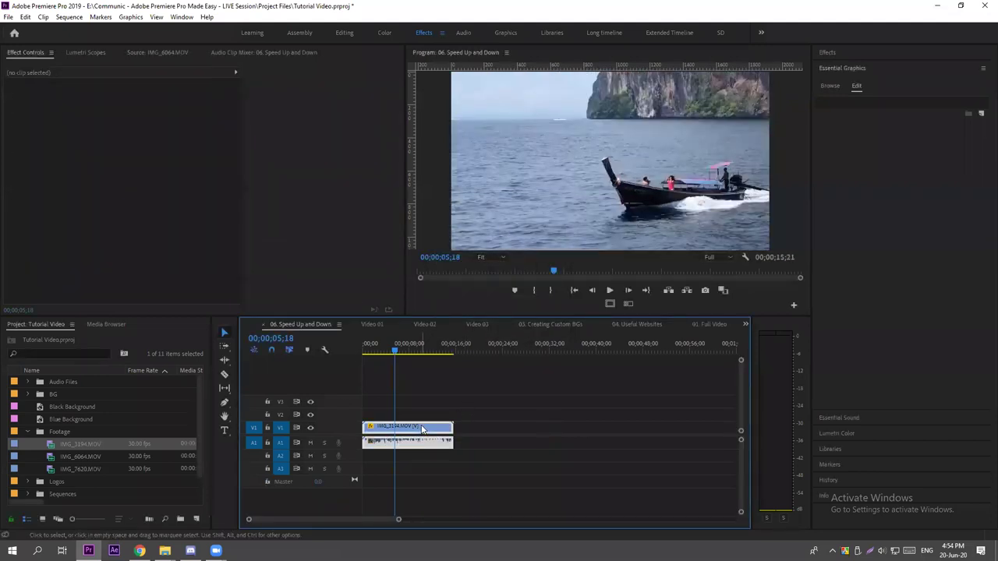
{"action": "right_click", "coordinate": [421, 427]}
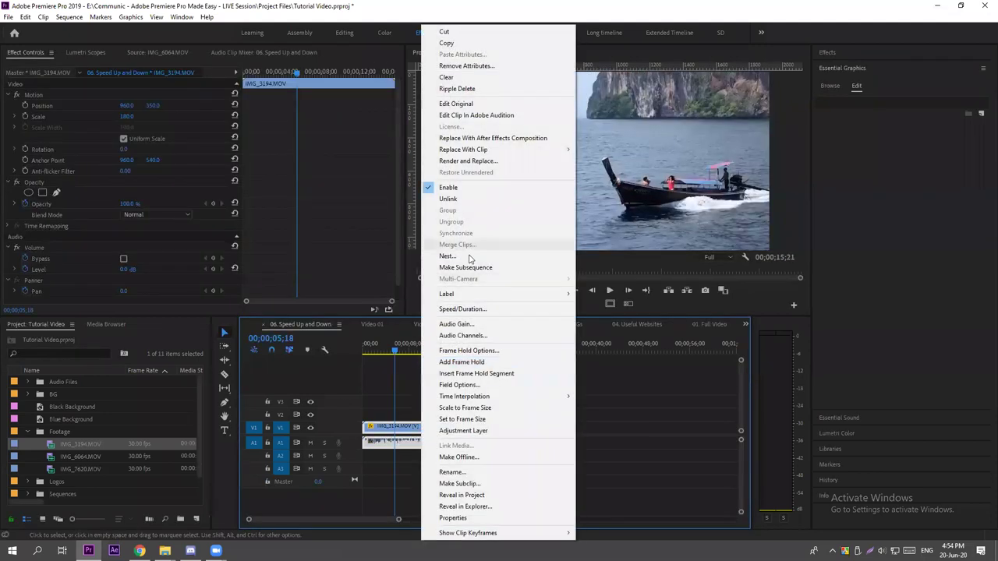
{"action": "left_click", "coordinate": [463, 310]}
{"action": "left_click", "coordinate": [472, 258]}
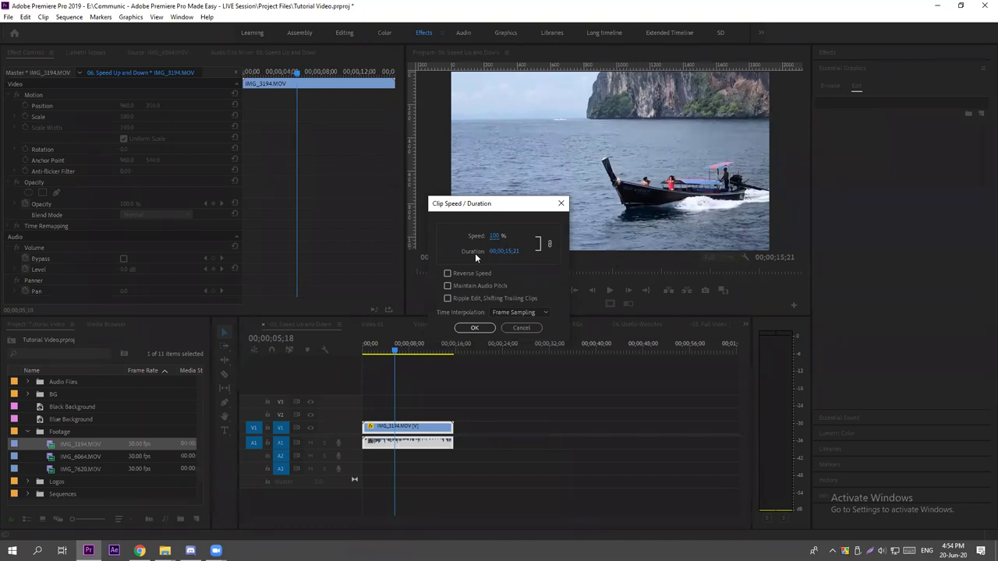
{"action": "left_click", "coordinate": [508, 252]}
{"action": "left_click", "coordinate": [512, 253]}
{"action": "key", "text": "BackSpace"}
{"action": "key", "text": "BackSpace"}
{"action": "type", "text": "03"}
{"action": "key", "text": "BackSpace"}
{"action": "key", "text": "BackSpace"}
{"action": "type", "text": "00"}
Confirm the 3-second duration, play the clip from the start, check its speed without changes, and replay.
{"action": "left_click", "coordinate": [478, 328]}
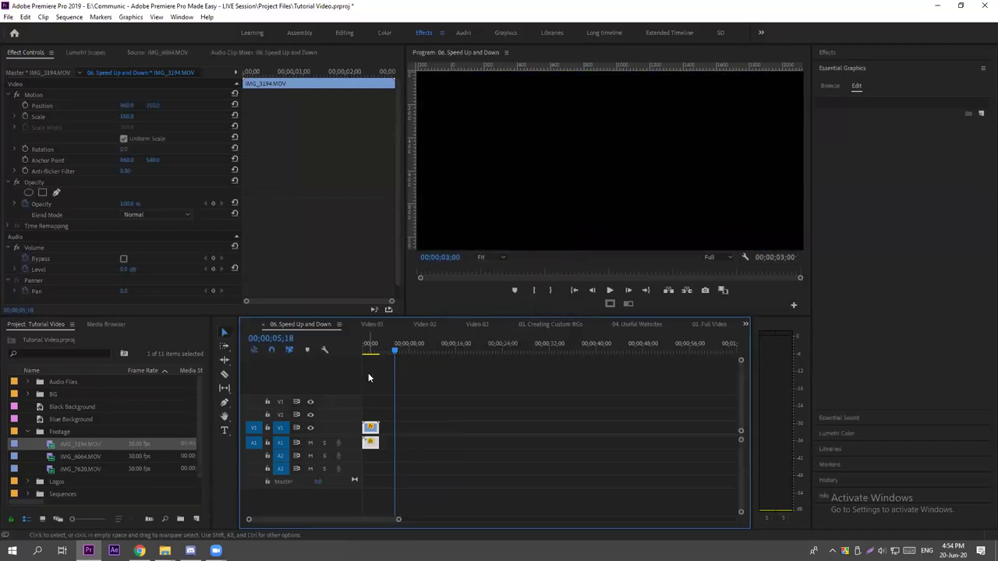
{"action": "left_click_drag", "start_coordinate": [394, 349], "coordinate": [353, 349]}
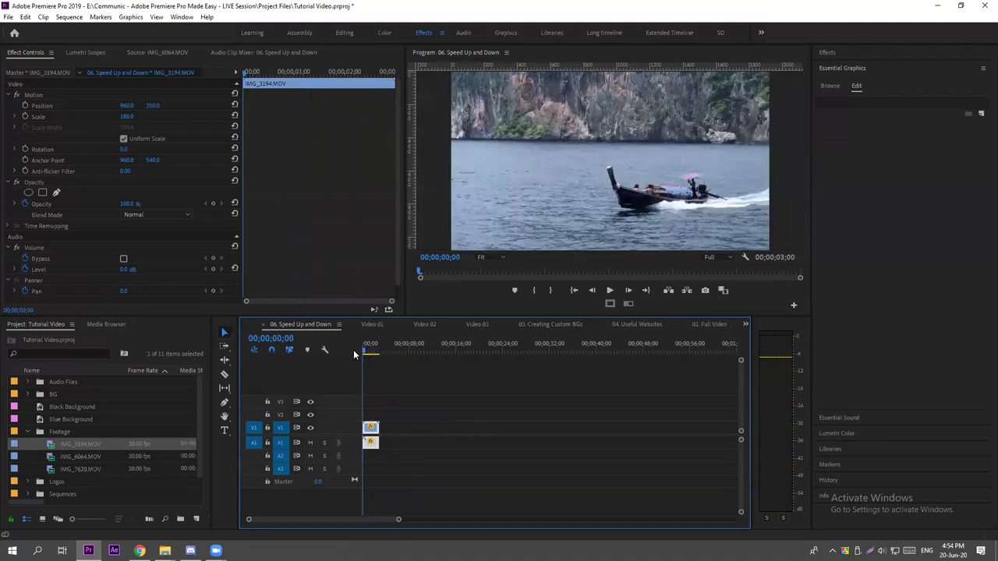
{"action": "key", "text": "space"}
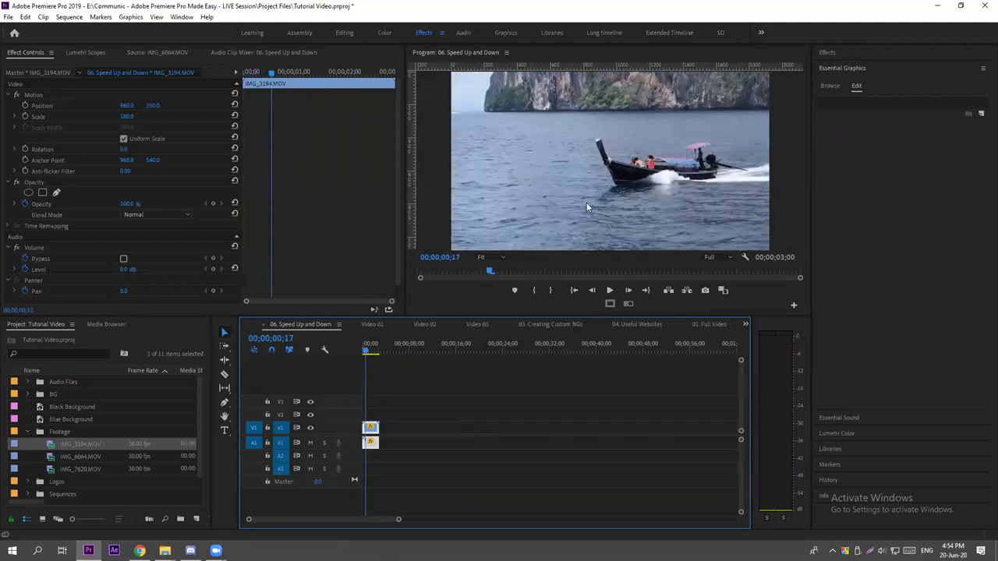
{"action": "key", "text": "ctrl+r"}
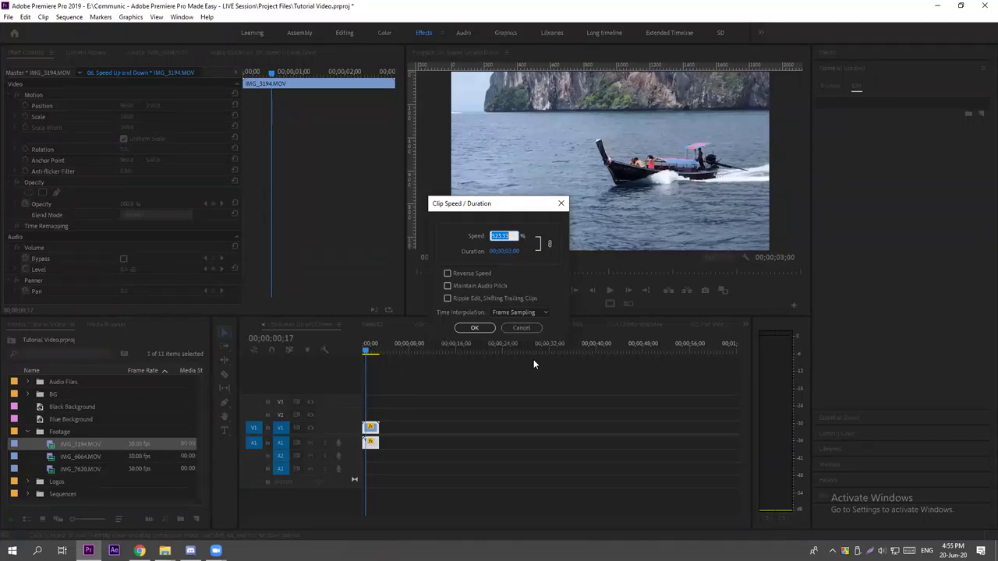
{"action": "left_click", "coordinate": [523, 328]}
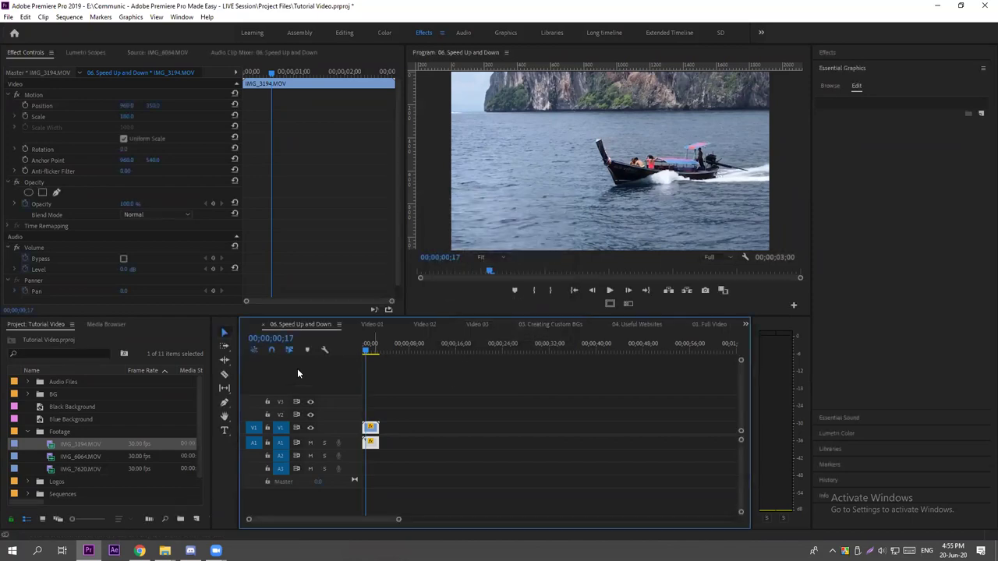
{"action": "left_click", "coordinate": [368, 351]}
{"action": "key", "text": "space"}
{"action": "key", "text": "space"}
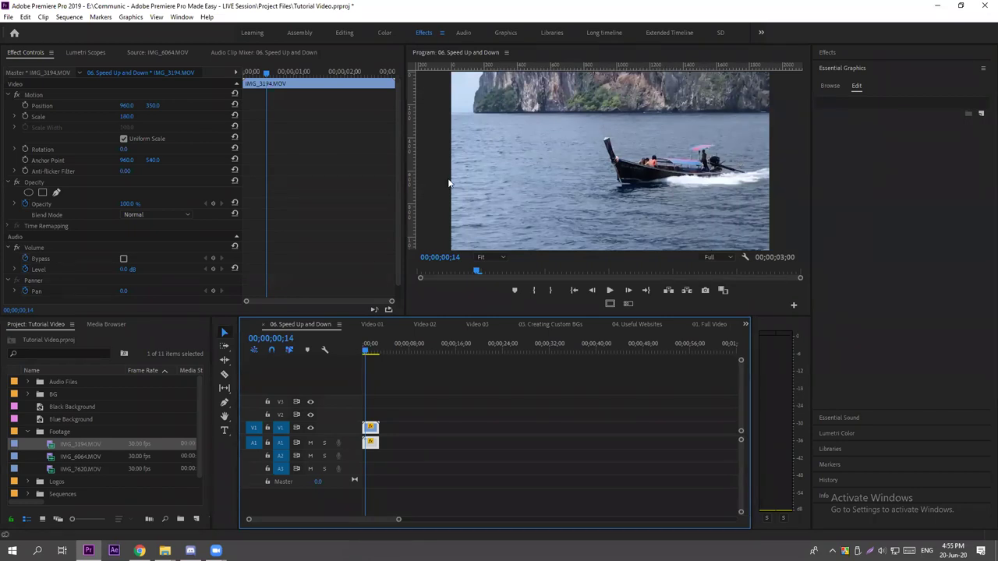
Turn on Reverse Speed for the boat clip.
{"action": "left_click", "coordinate": [455, 384]}
{"action": "left_click", "coordinate": [371, 429]}
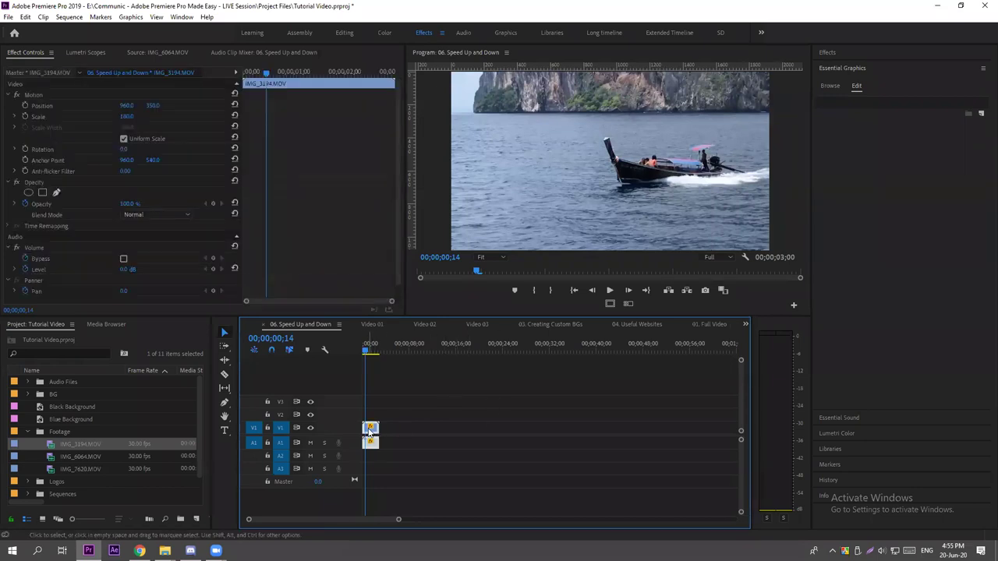
{"action": "key", "text": "ctrl+r"}
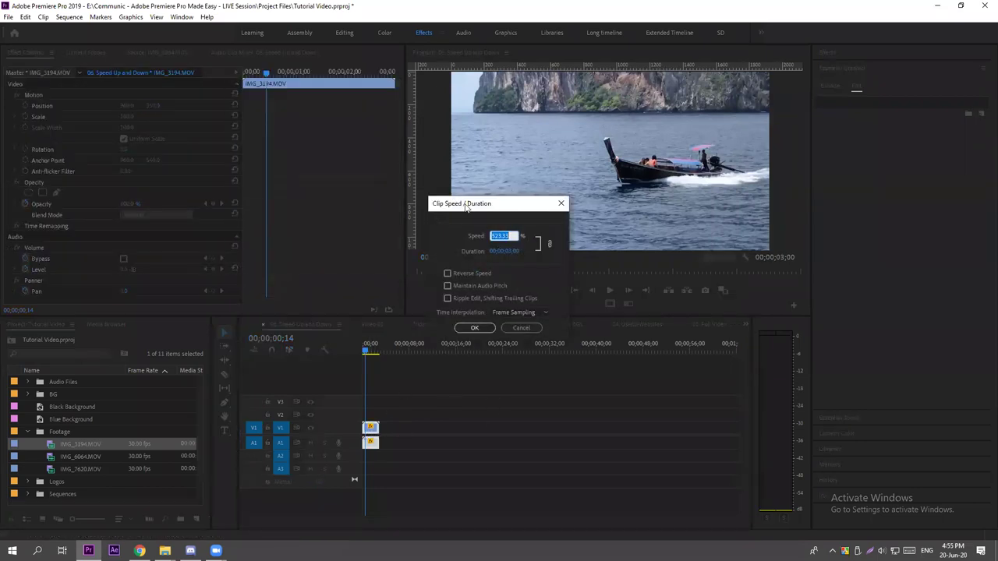
{"action": "left_click", "coordinate": [448, 274]}
{"action": "left_click", "coordinate": [472, 327]}
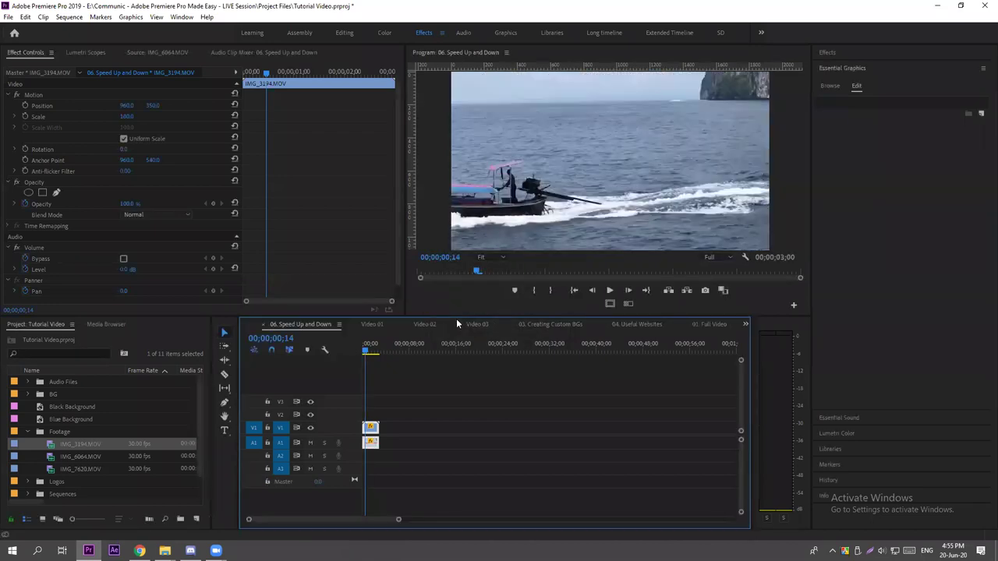
Play the reversed boat clip from the sequence start.
{"action": "left_click", "coordinate": [361, 353]}
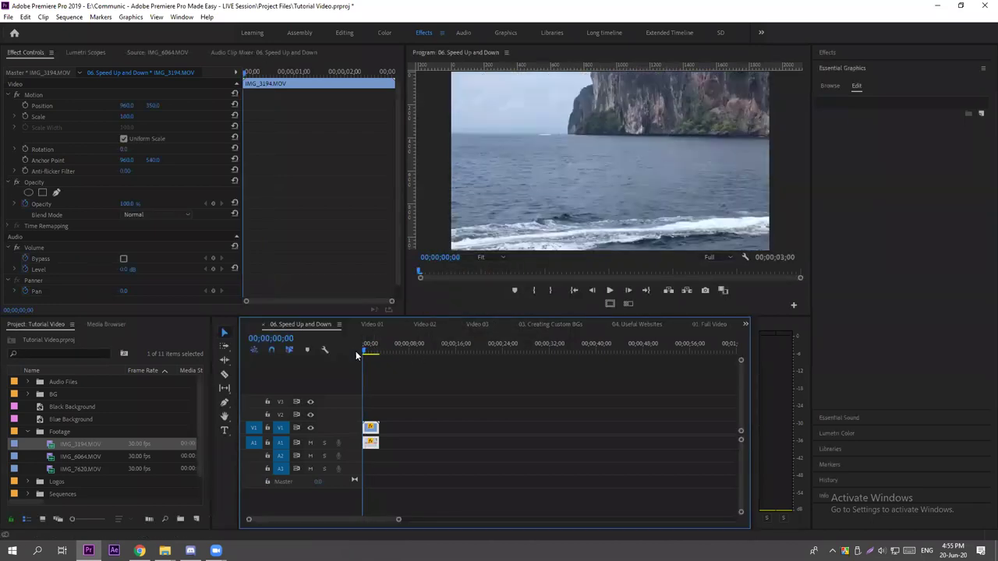
{"action": "key", "text": "Return"}
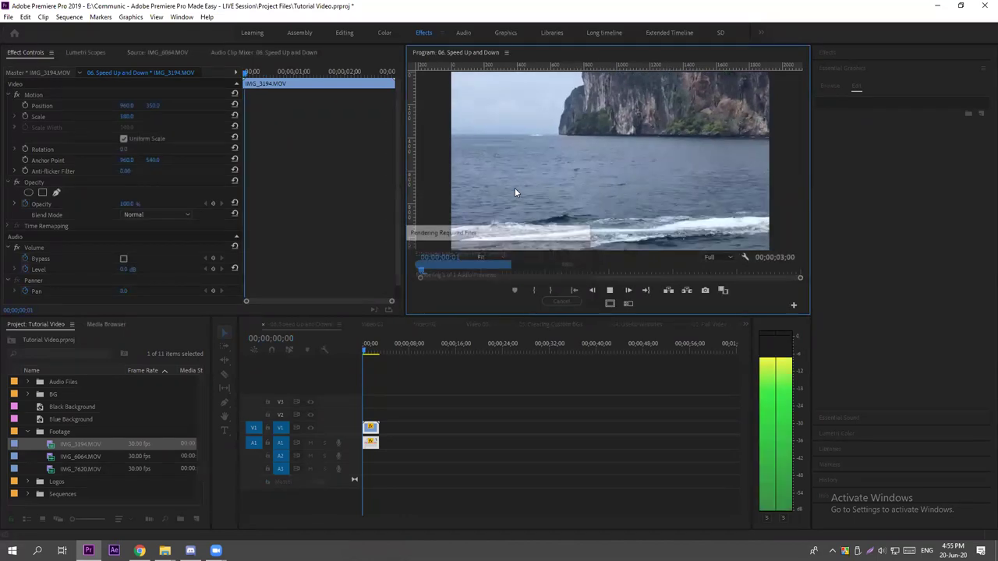
{"action": "left_click", "coordinate": [365, 349]}
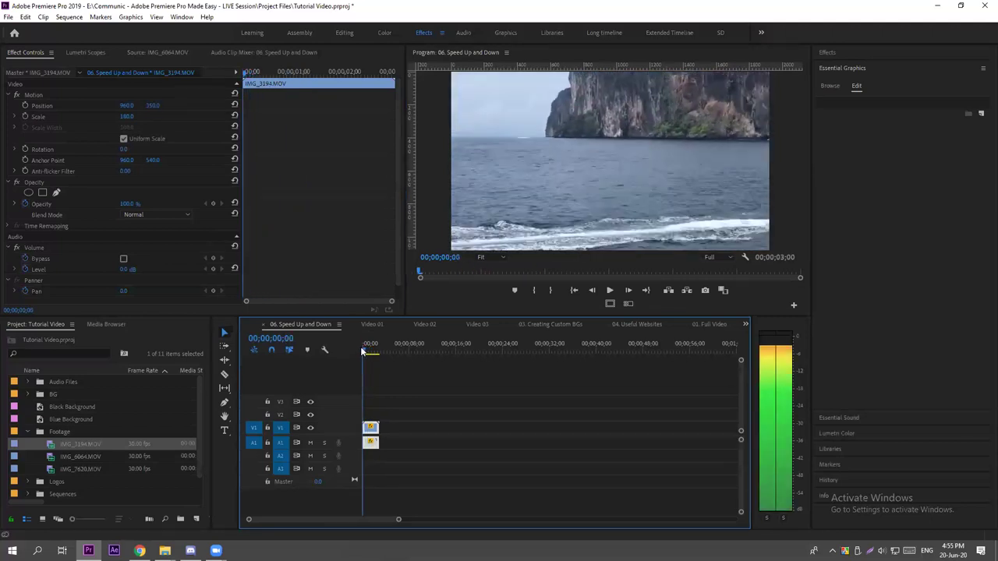
{"action": "left_click", "coordinate": [362, 350]}
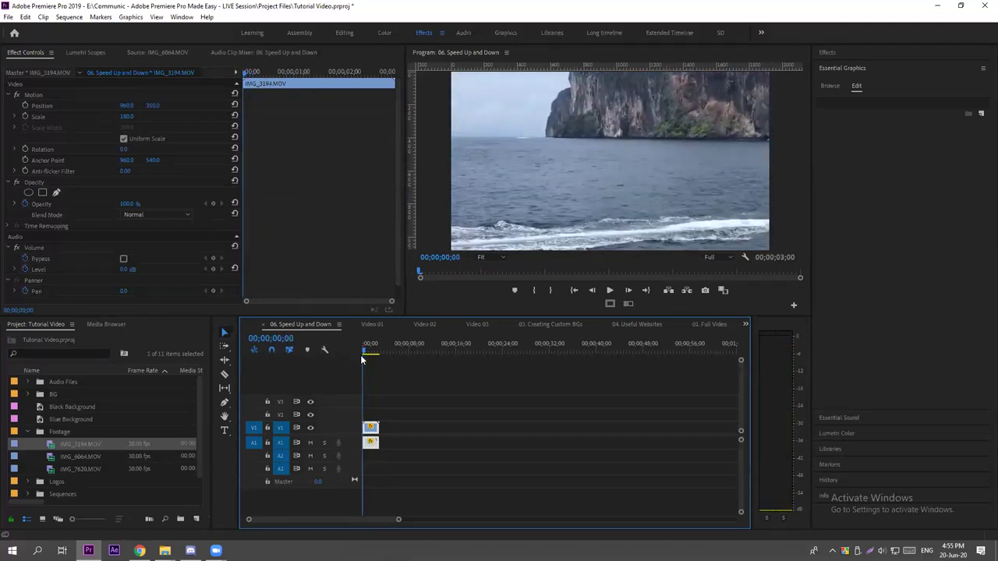
{"action": "key", "text": "space"}
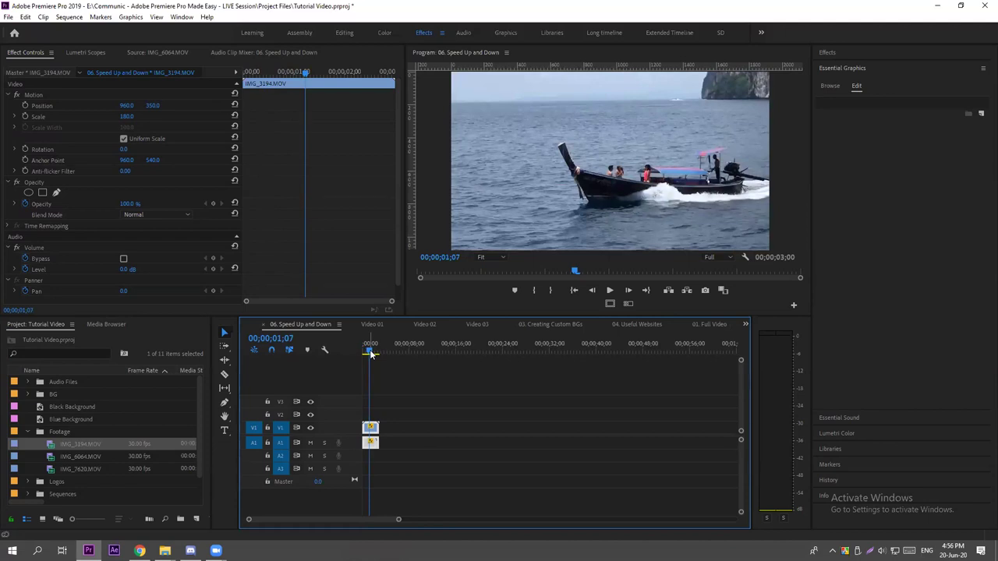
Collapse the Footage bin and expand the Sequences bin in the project panel.
{"action": "scroll", "coordinate": [397, 510], "scroll_direction": "up", "scroll_amount": 5}
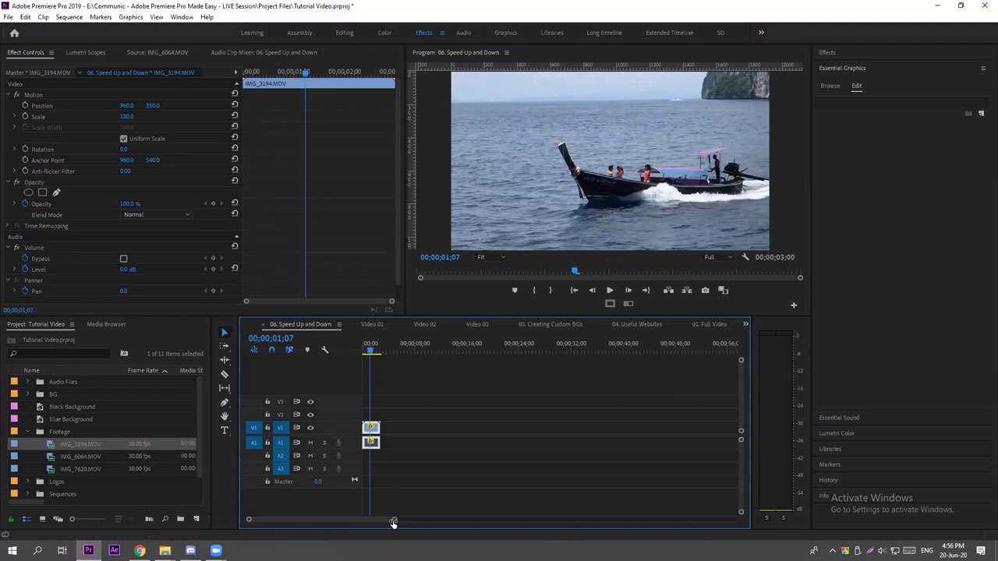
{"action": "left_click", "coordinate": [347, 505]}
{"action": "left_click_drag", "start_coordinate": [533, 393], "coordinate": [437, 463]}
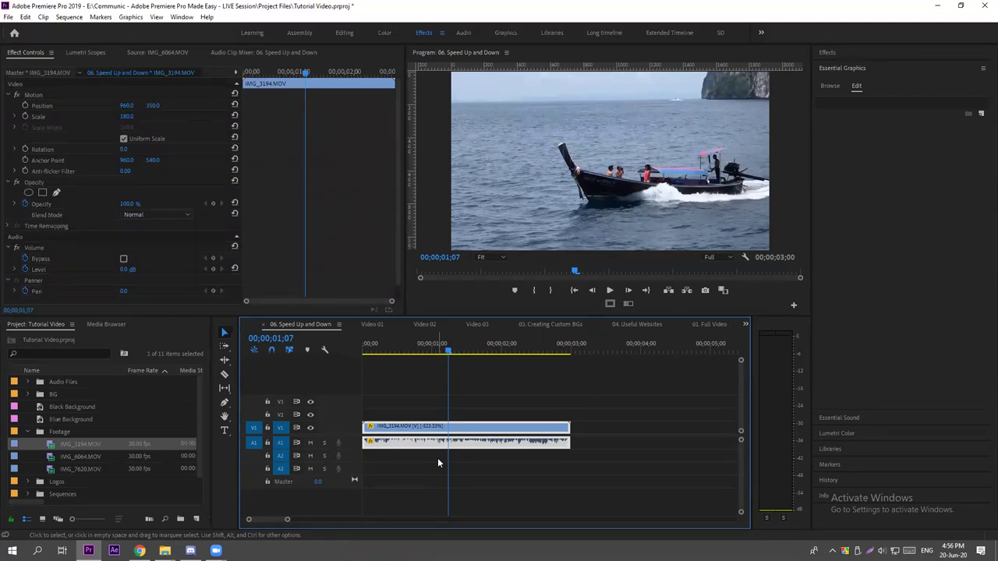
{"action": "left_click", "coordinate": [29, 432]}
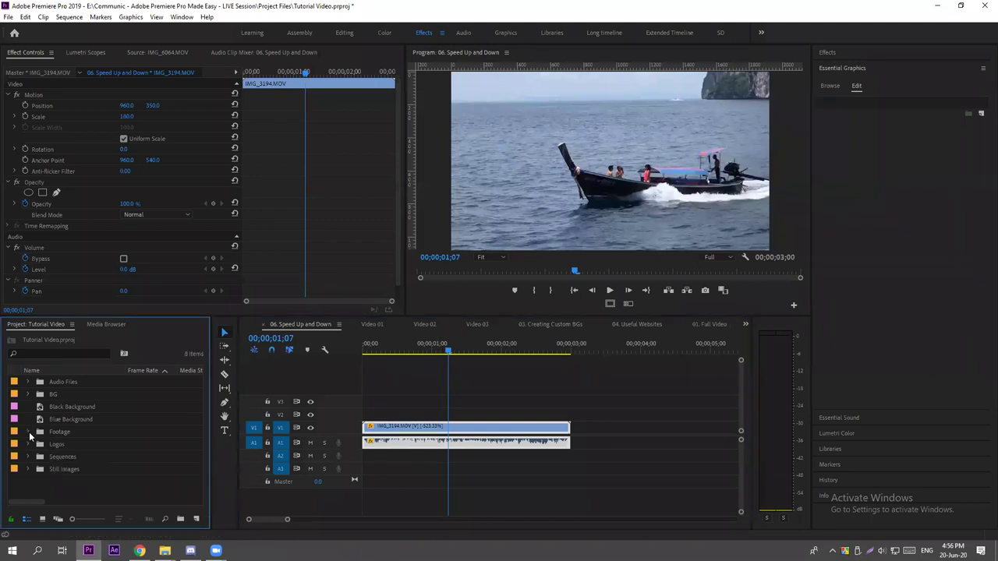
{"action": "left_click", "coordinate": [28, 456]}
{"action": "scroll", "coordinate": [39, 445], "scroll_direction": "down", "scroll_amount": 3}
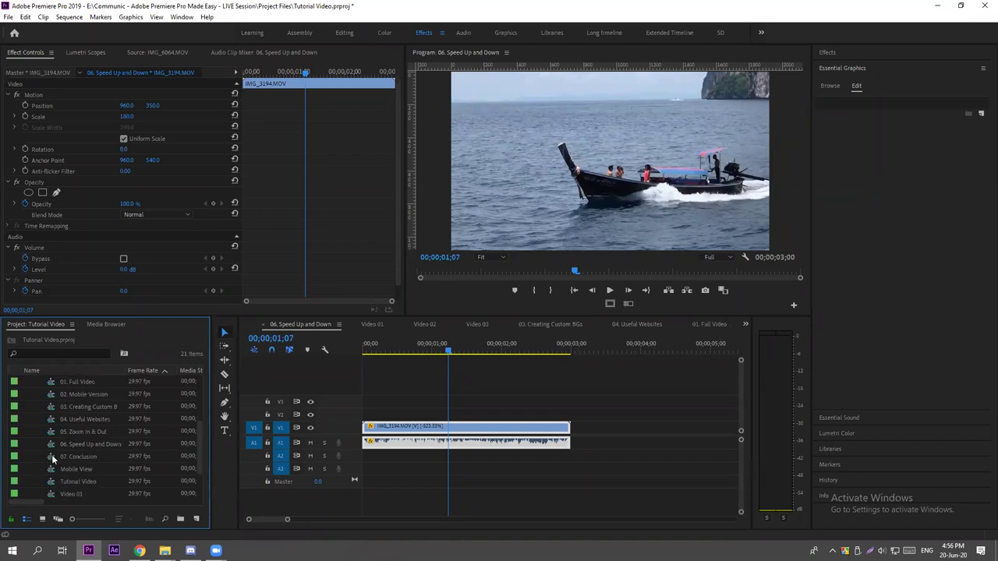
Switch to the 01. Full Video sequence at its start and collapse the Sequences bin.
{"action": "left_click", "coordinate": [696, 325]}
{"action": "left_click", "coordinate": [391, 348]}
{"action": "left_click", "coordinate": [361, 350]}
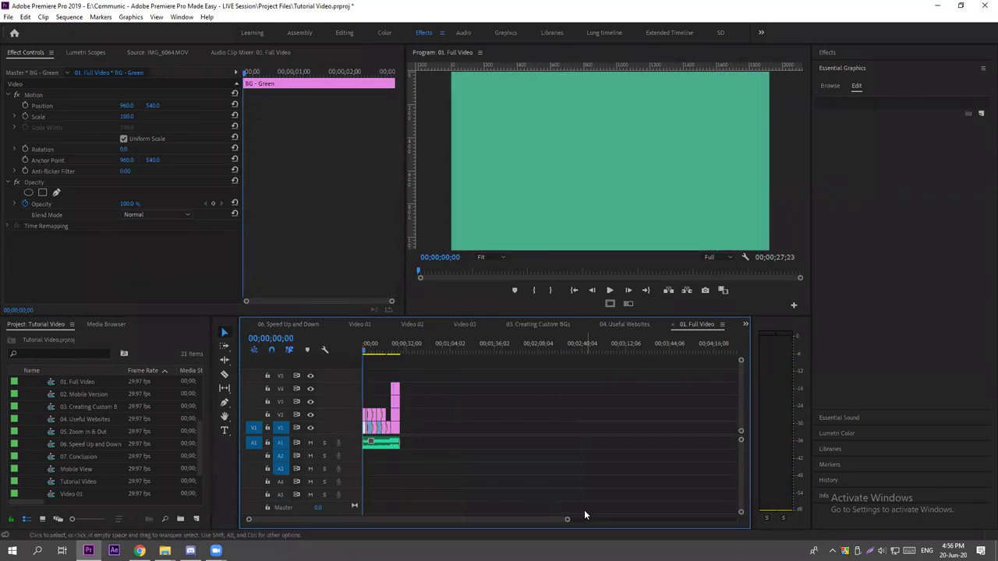
{"action": "left_click_drag", "start_coordinate": [568, 520], "coordinate": [456, 511]}
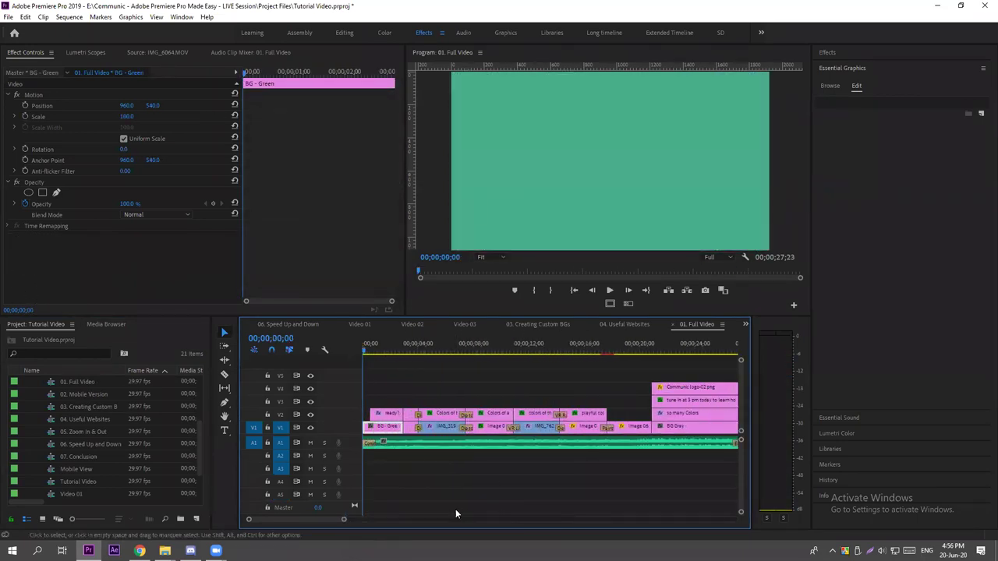
{"action": "left_click", "coordinate": [450, 486]}
{"action": "scroll", "coordinate": [35, 433], "scroll_direction": "up", "scroll_amount": 2}
{"action": "left_click", "coordinate": [28, 432]}
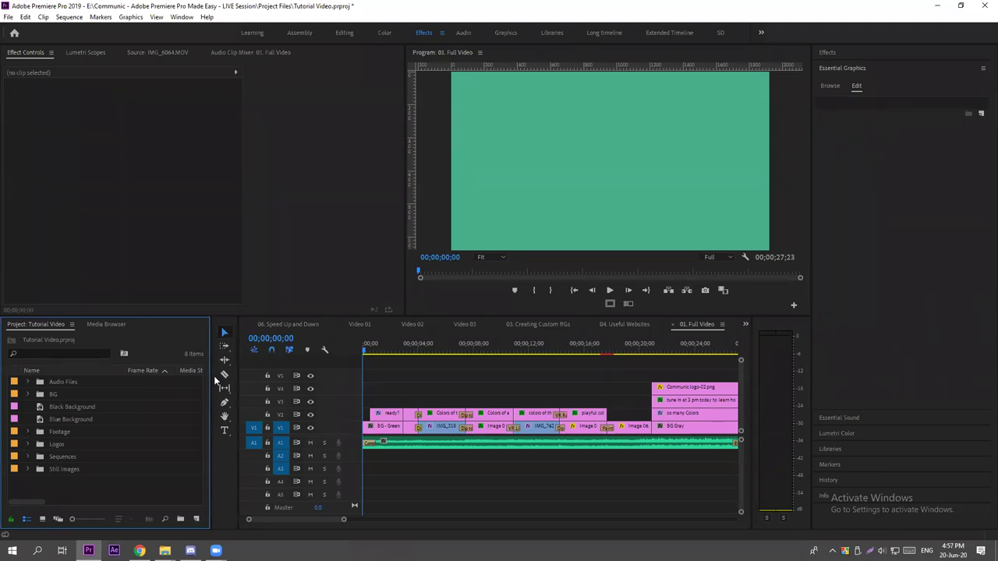
Scrub from the READY? title past the boat clip to the SO MANY COLORS end title.
{"action": "left_click", "coordinate": [379, 350]}
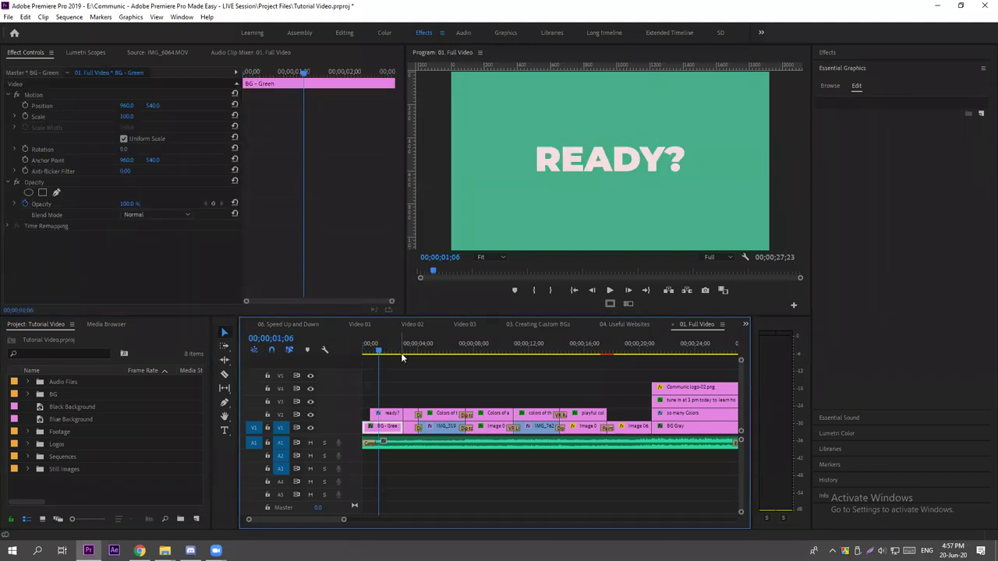
{"action": "left_click", "coordinate": [424, 350]}
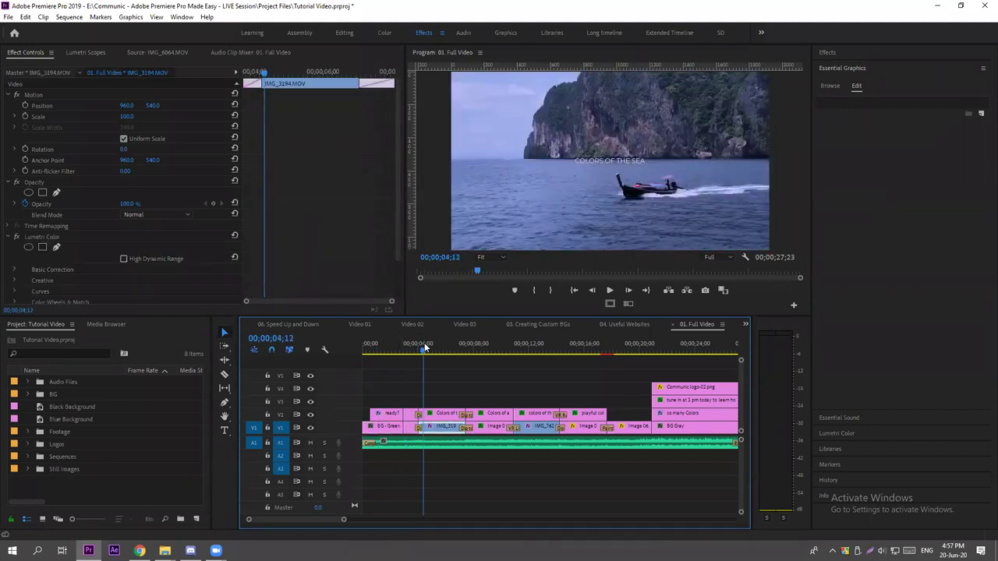
{"action": "left_click_drag", "start_coordinate": [426, 343], "coordinate": [697, 361]}
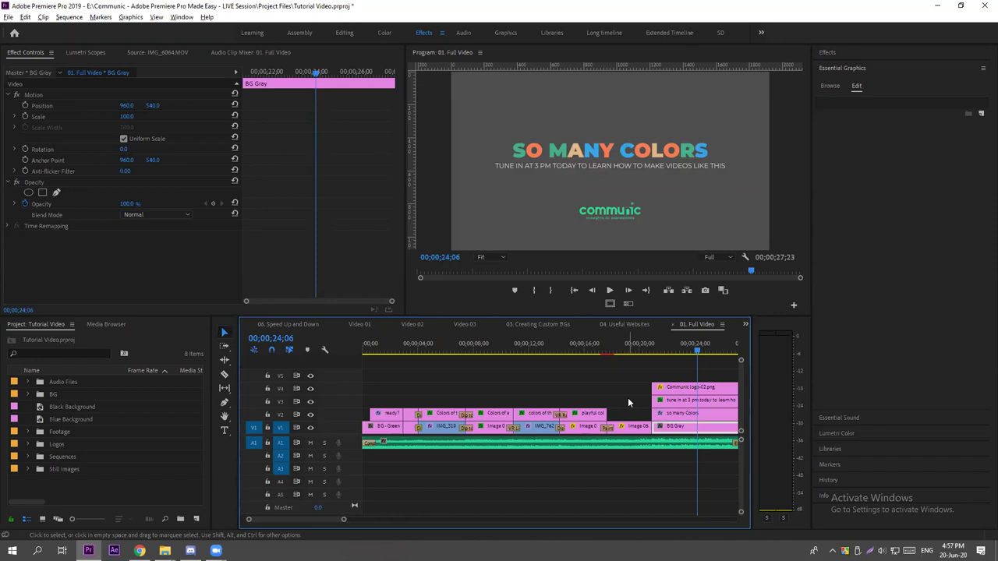
{"action": "scroll", "coordinate": [627, 397], "scroll_direction": "down", "scroll_amount": 3}
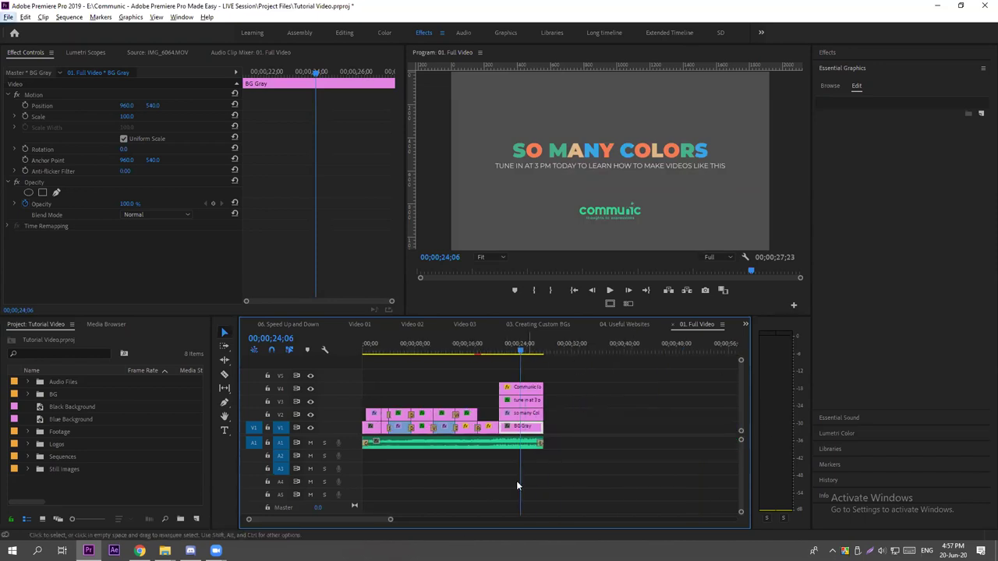
Zoom in on the last frames, zoom the timeline back out, and jump to the starry night image.
{"action": "left_click", "coordinate": [488, 443]}
{"action": "key", "text": "equal"}
{"action": "key", "text": "equal"}
{"action": "key", "text": "equal"}
{"action": "left_click_drag", "start_coordinate": [279, 520], "coordinate": [289, 518]}
{"action": "left_click", "coordinate": [404, 347]}
{"action": "left_click", "coordinate": [461, 411]}
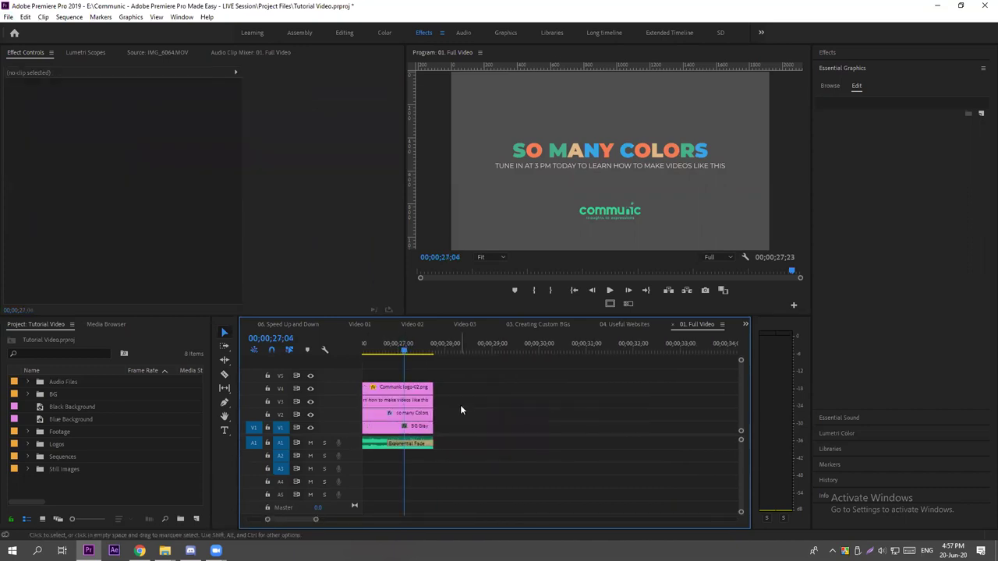
{"action": "key", "text": "minus"}
{"action": "key", "text": "minus"}
{"action": "key", "text": "minus"}
{"action": "key", "text": "minus"}
{"action": "key", "text": "minus"}
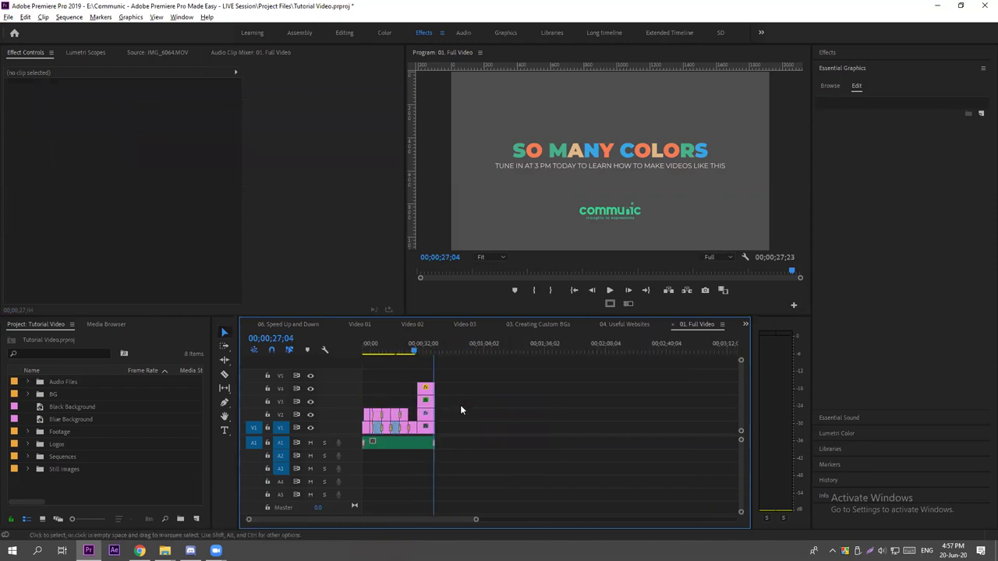
{"action": "key", "text": "minus"}
{"action": "left_click", "coordinate": [372, 348]}
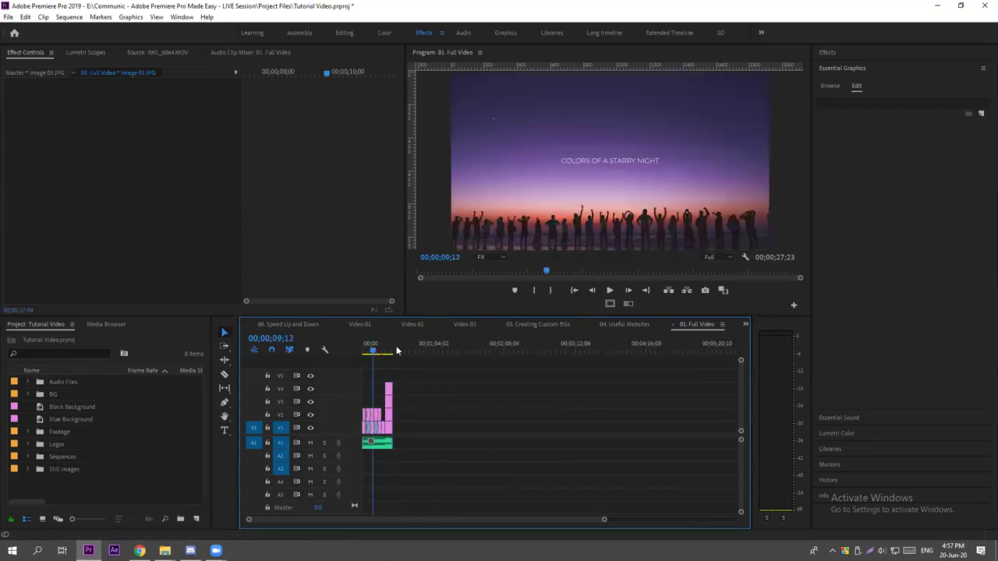
Switch through Tutorial Video to the 04. Useful Websites sequence.
{"action": "left_click", "coordinate": [746, 324]}
{"action": "left_click", "coordinate": [787, 337]}
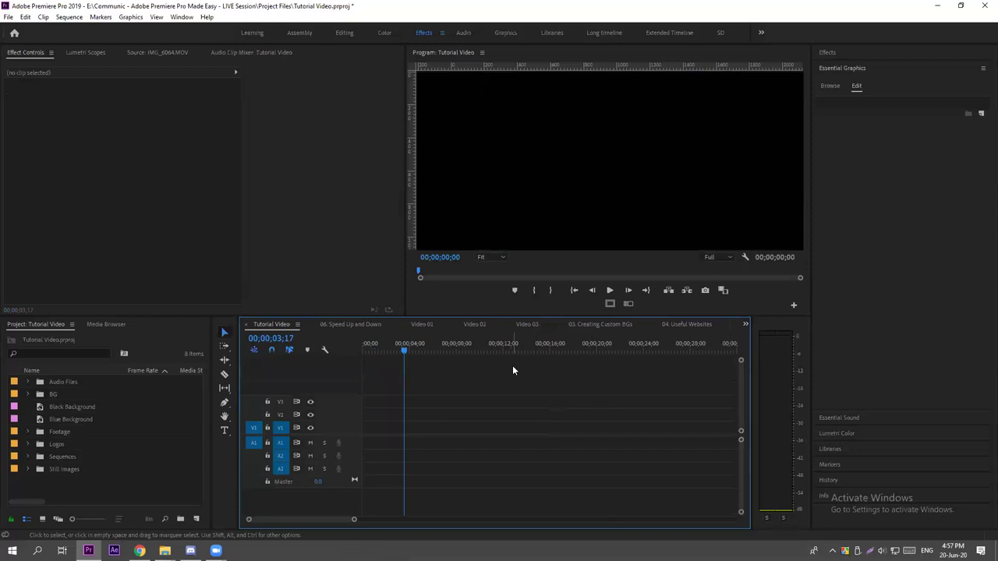
{"action": "left_click", "coordinate": [745, 323]}
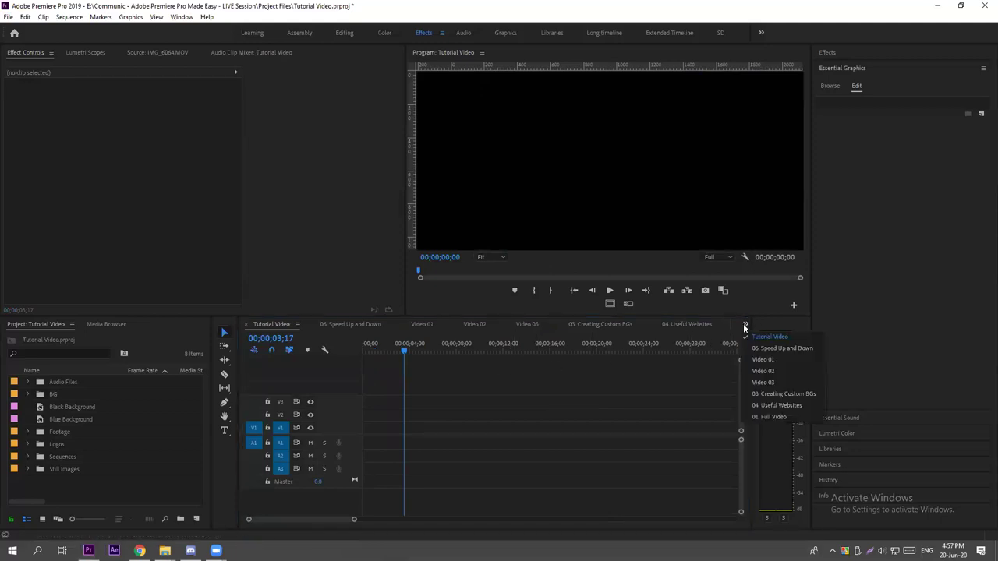
{"action": "left_click", "coordinate": [763, 406]}
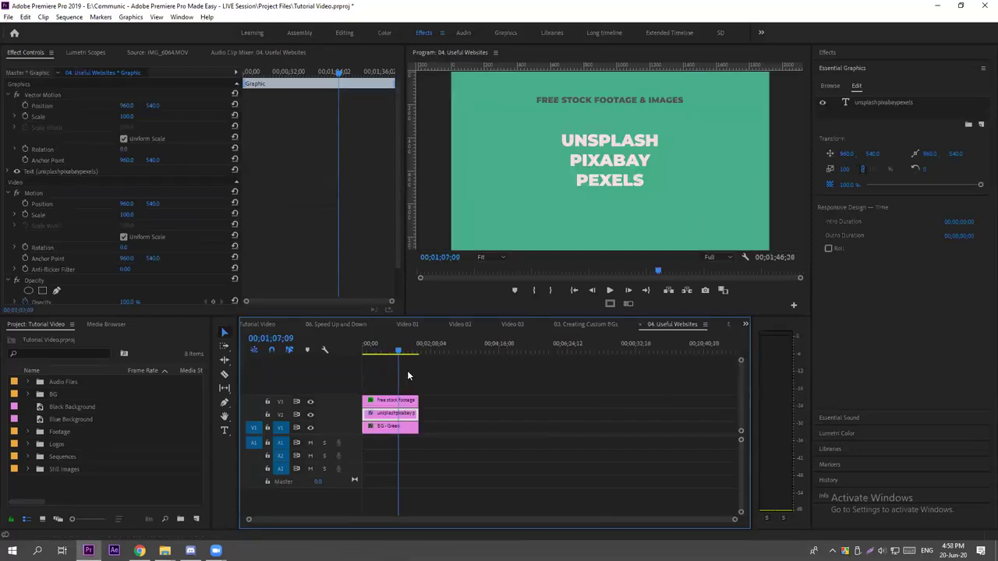
View the timeline and the UNSPLASH, PIXABAY, PEXELS title maximized, then restore the layout.
{"action": "key", "text": "grave"}
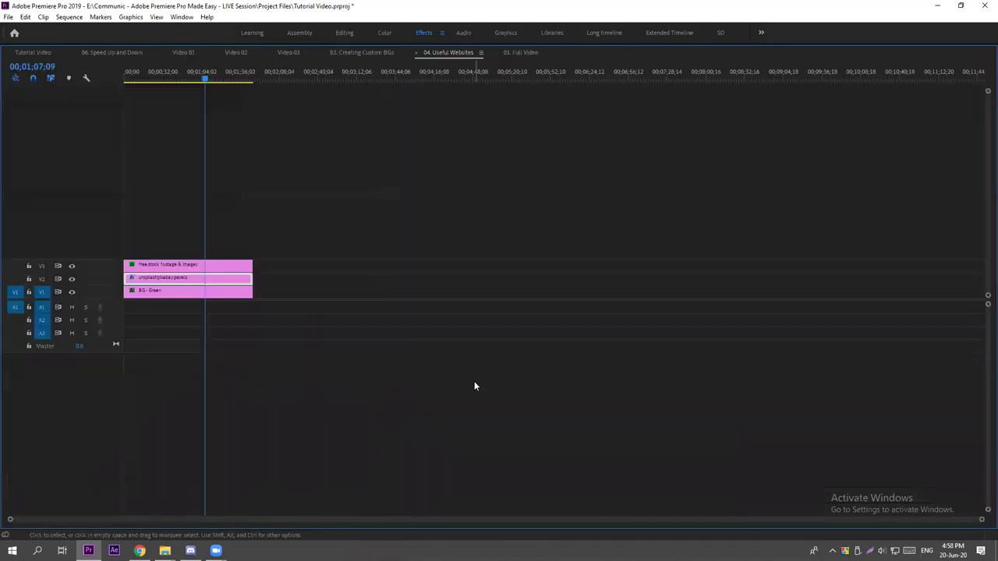
{"action": "key", "text": "grave"}
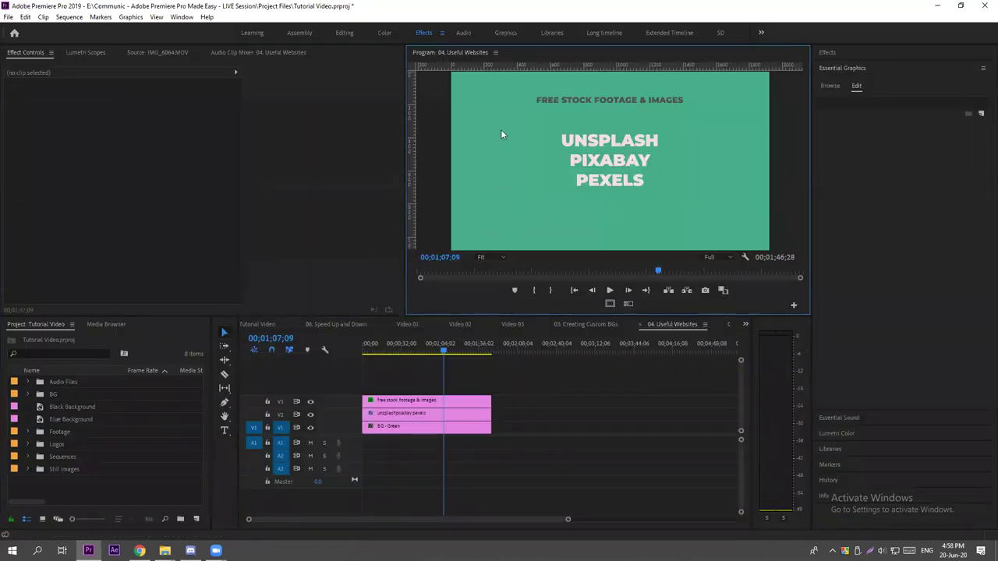
{"action": "key", "text": "grave"}
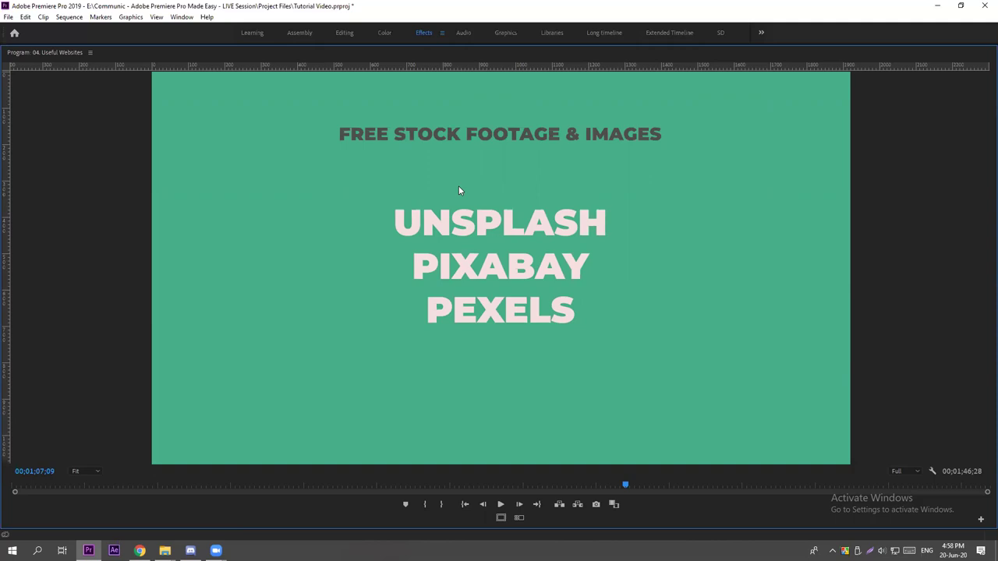
{"action": "key", "text": "grave"}
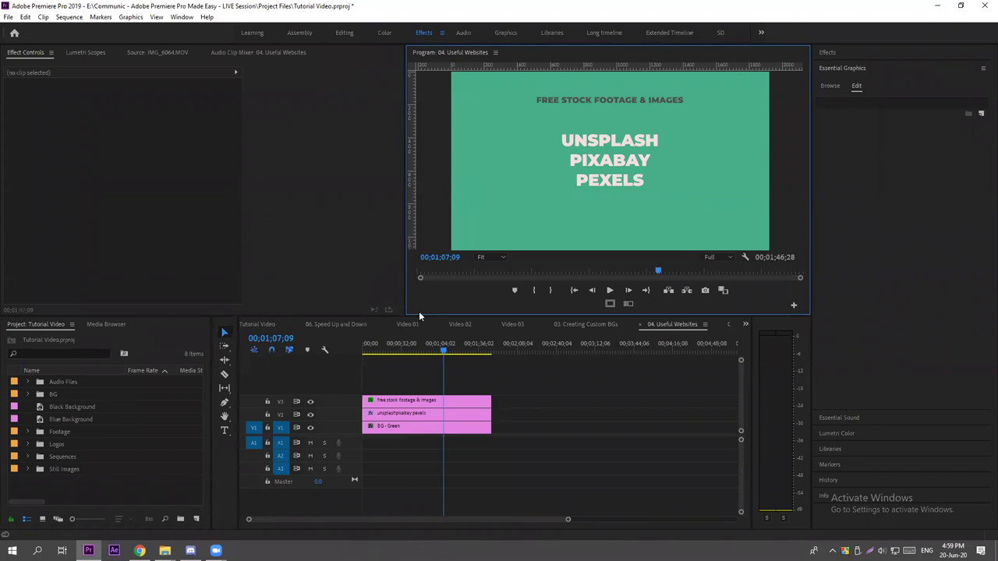
Return to 01. Full Video with the playhead on the SO MANY COLORS end title.
{"action": "left_click", "coordinate": [746, 324]}
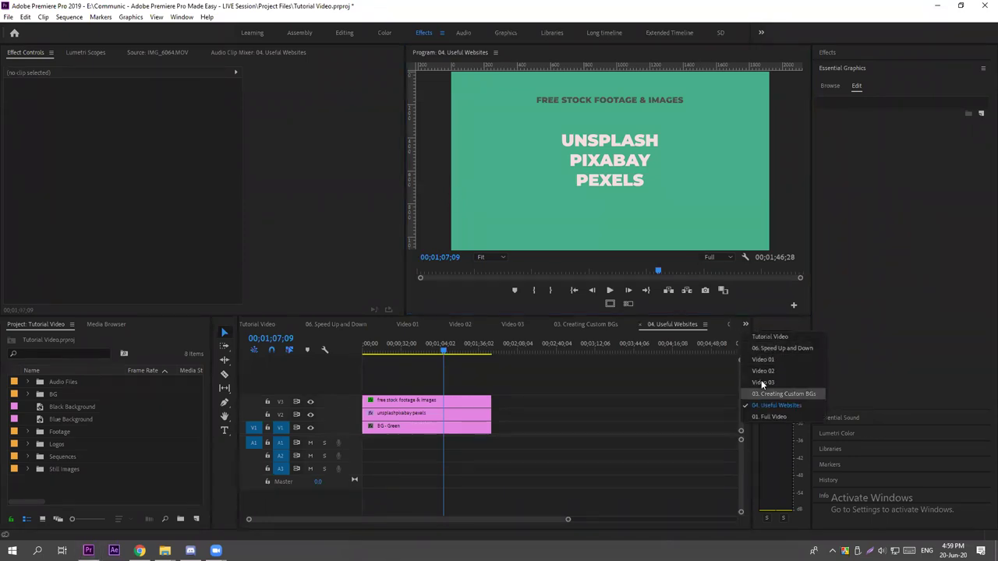
{"action": "left_click", "coordinate": [765, 419]}
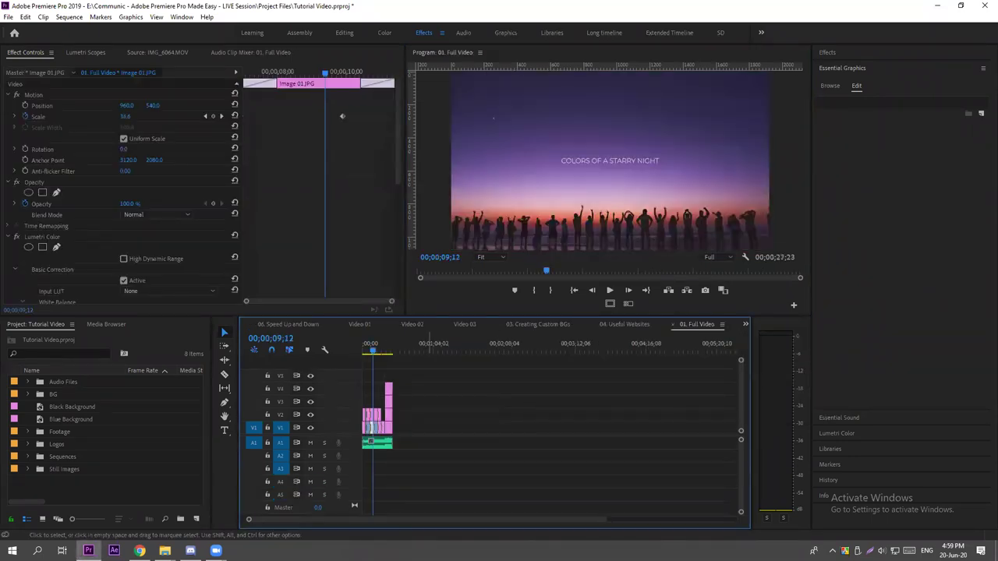
{"action": "scroll", "coordinate": [498, 382], "scroll_direction": "up", "scroll_amount": 6}
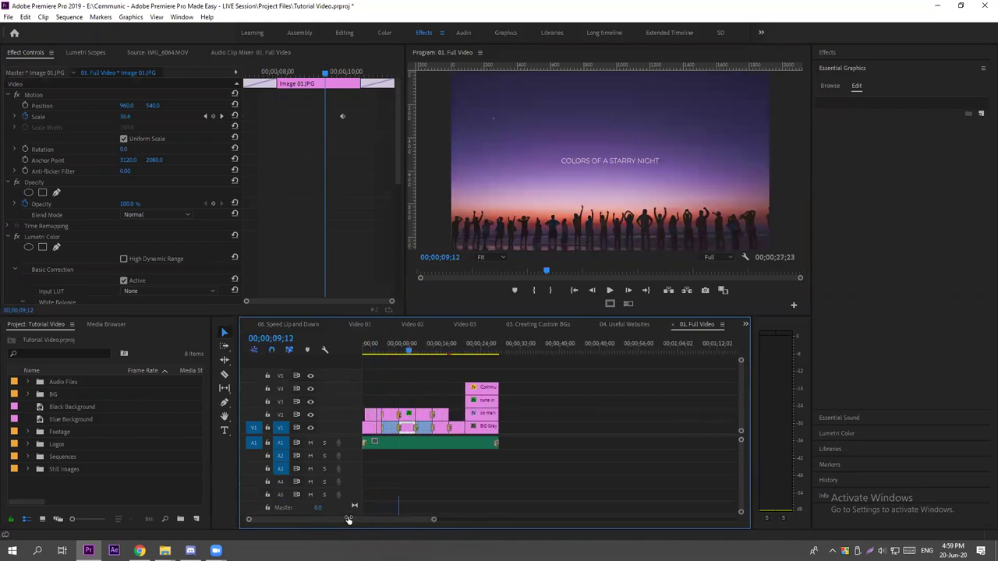
{"action": "left_click_drag", "start_coordinate": [499, 350], "coordinate": [615, 350]}
Open the Export Media settings from the File menu.
{"action": "left_click", "coordinate": [8, 17]}
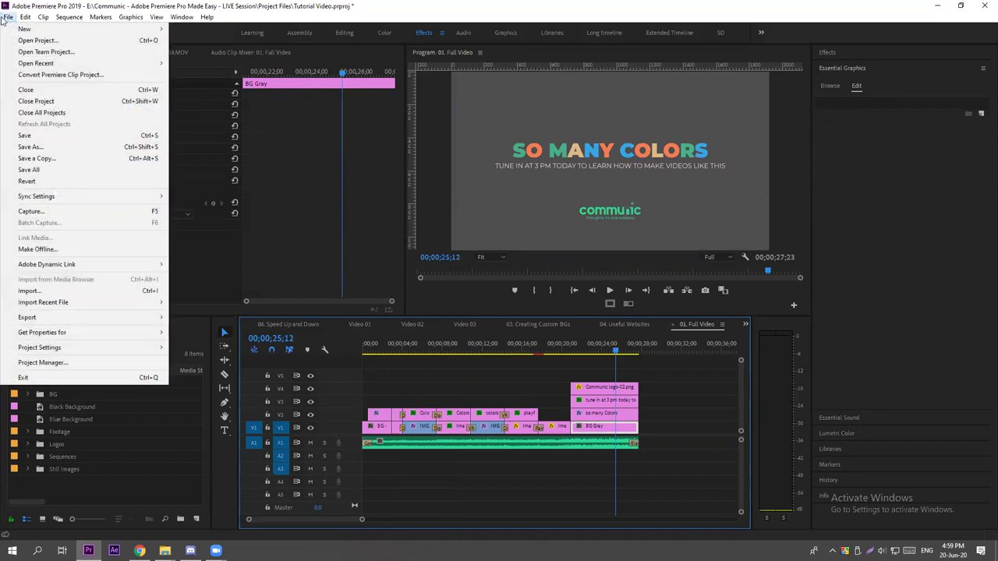
{"action": "mouse_move", "coordinate": [59, 319]}
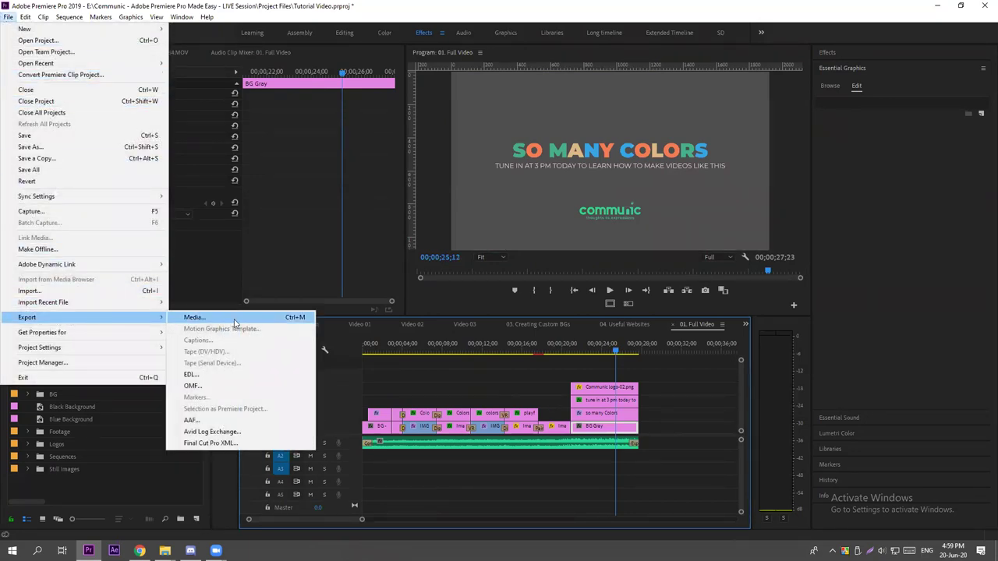
{"action": "left_click", "coordinate": [544, 377]}
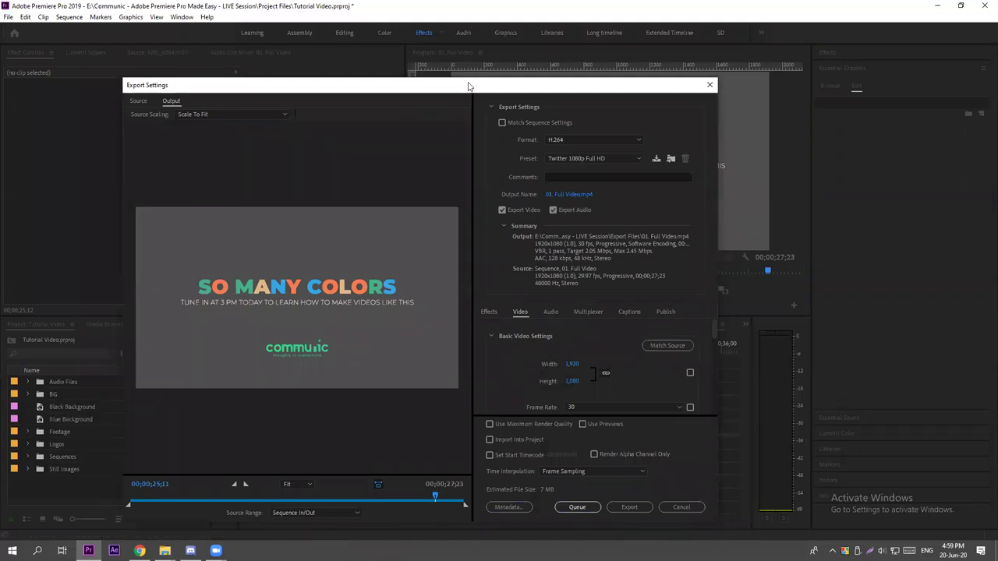
Move the Export Settings dialog higher and open its Preset dropdown.
{"action": "left_click_drag", "start_coordinate": [469, 86], "coordinate": [475, 36]}
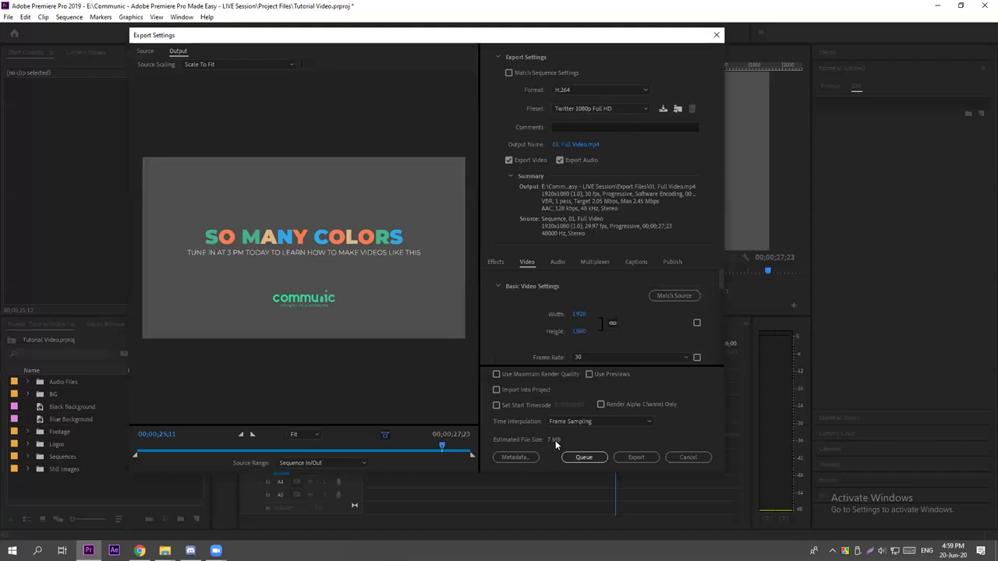
{"action": "left_click", "coordinate": [555, 109]}
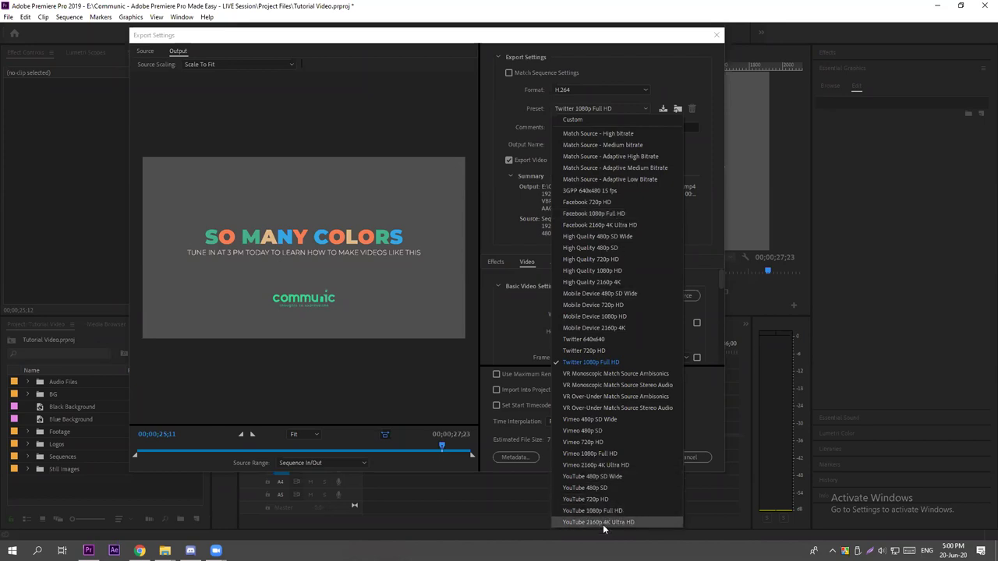
Switch the export preset to Match Source - High bitrate, then back to Twitter 1080p Full HD.
{"action": "left_click", "coordinate": [609, 134]}
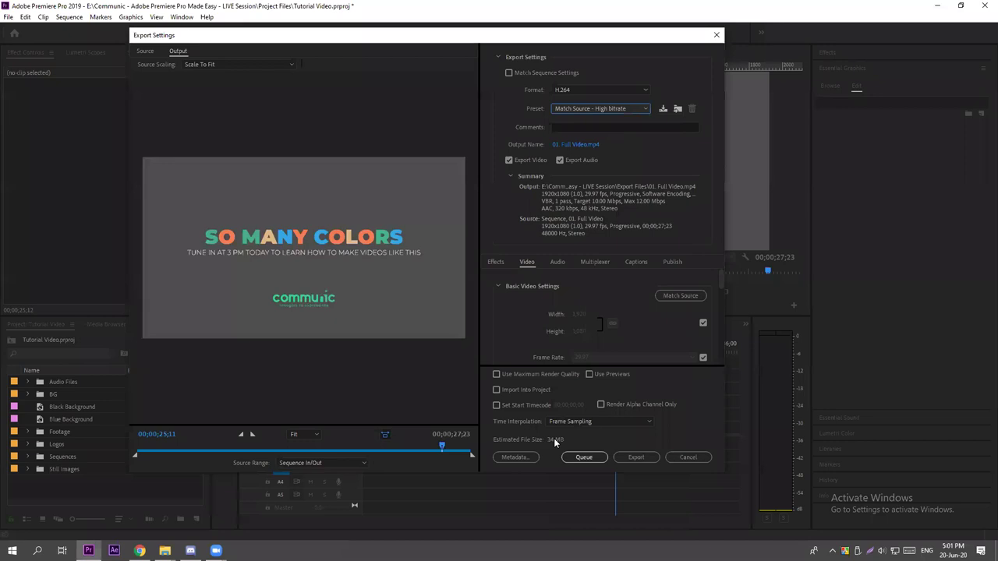
{"action": "left_click", "coordinate": [612, 110]}
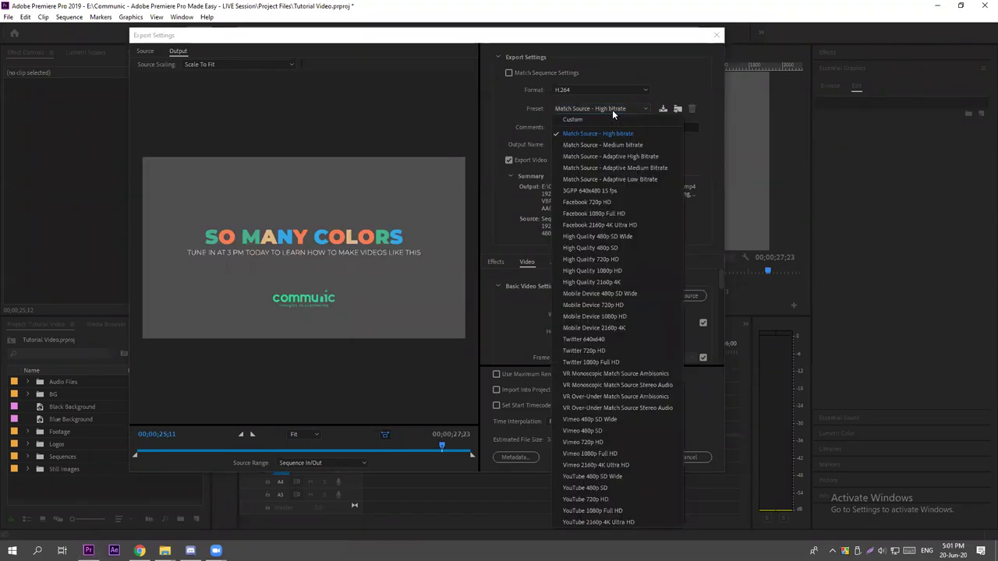
{"action": "left_click", "coordinate": [606, 360]}
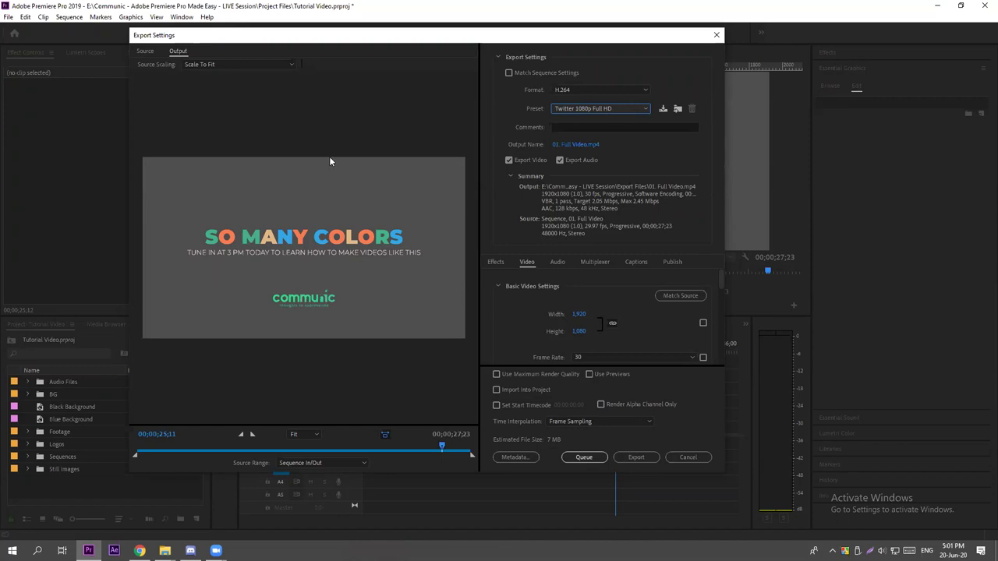
Shift the Export Settings window left, dismiss the Save As dialog unsaved, and close Export Settings.
{"action": "left_click_drag", "start_coordinate": [407, 34], "coordinate": [320, 29]}
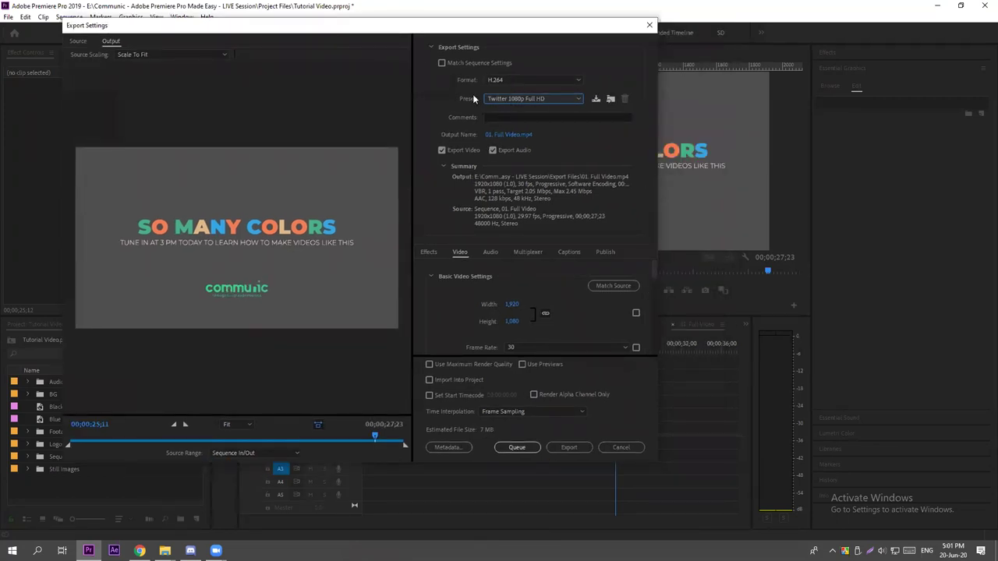
{"action": "left_click", "coordinate": [520, 136]}
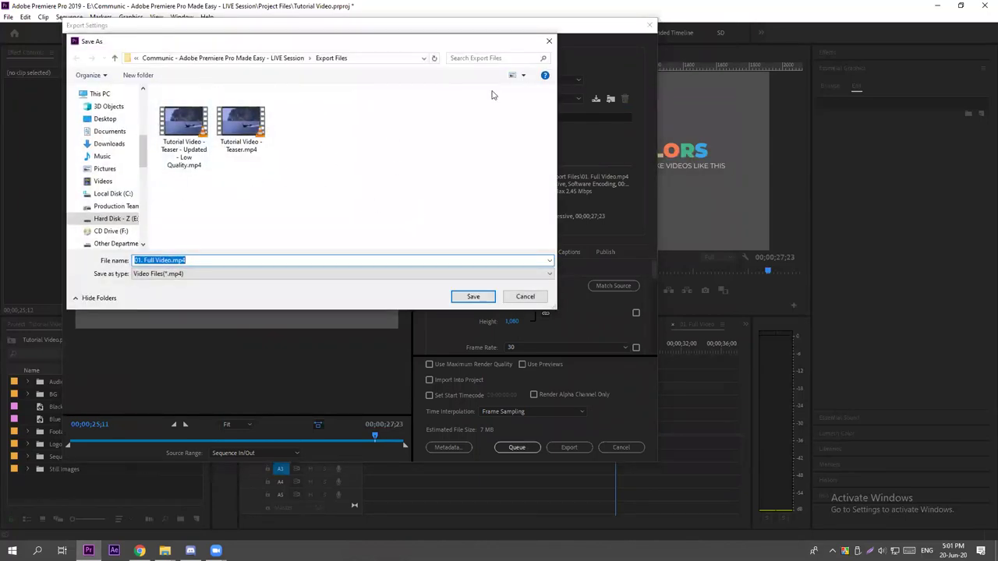
{"action": "left_click", "coordinate": [548, 41]}
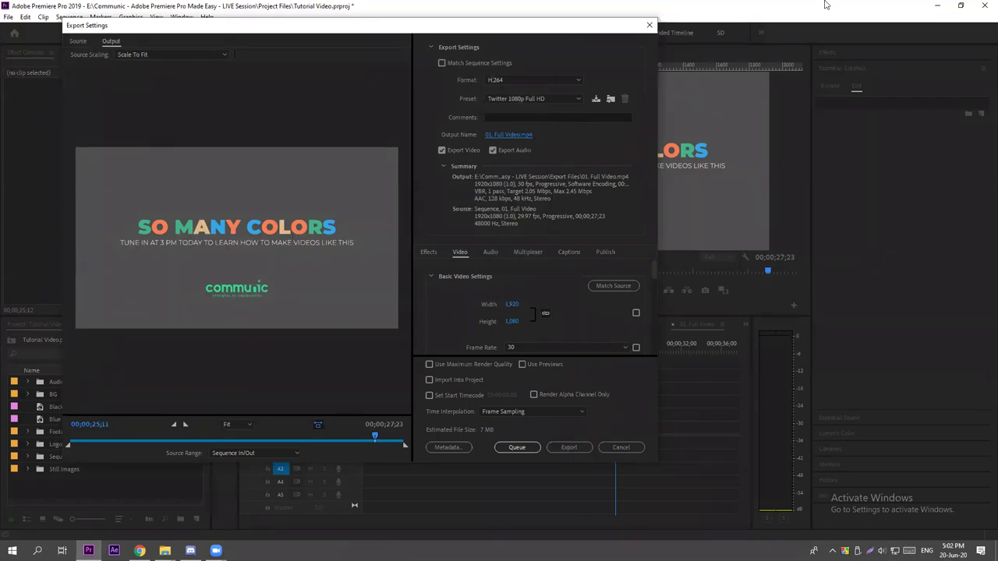
{"action": "left_click", "coordinate": [621, 447]}
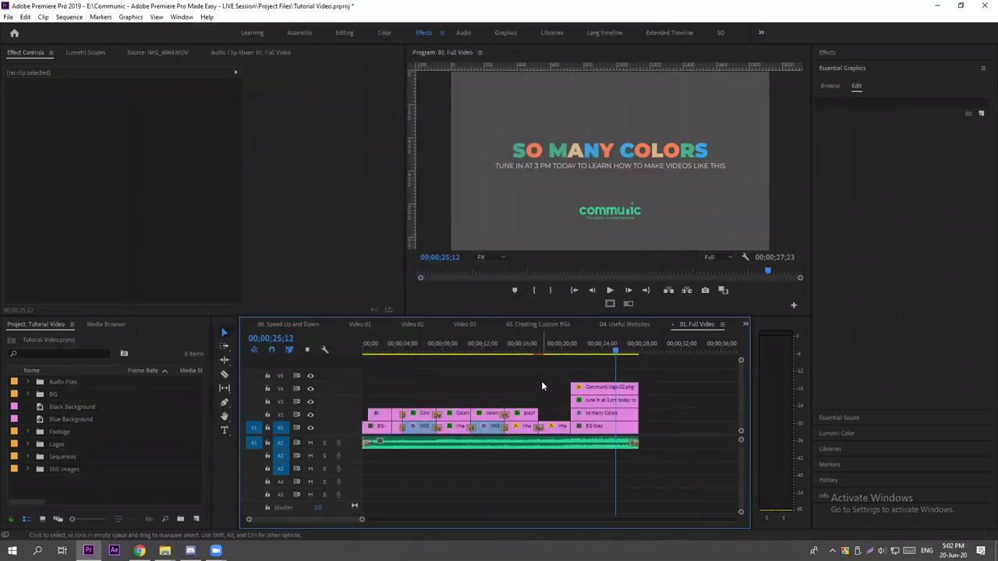
Play 01. Full Video from its start and stop on the green READY? title at 00;00;01;01.
{"action": "left_click", "coordinate": [364, 349]}
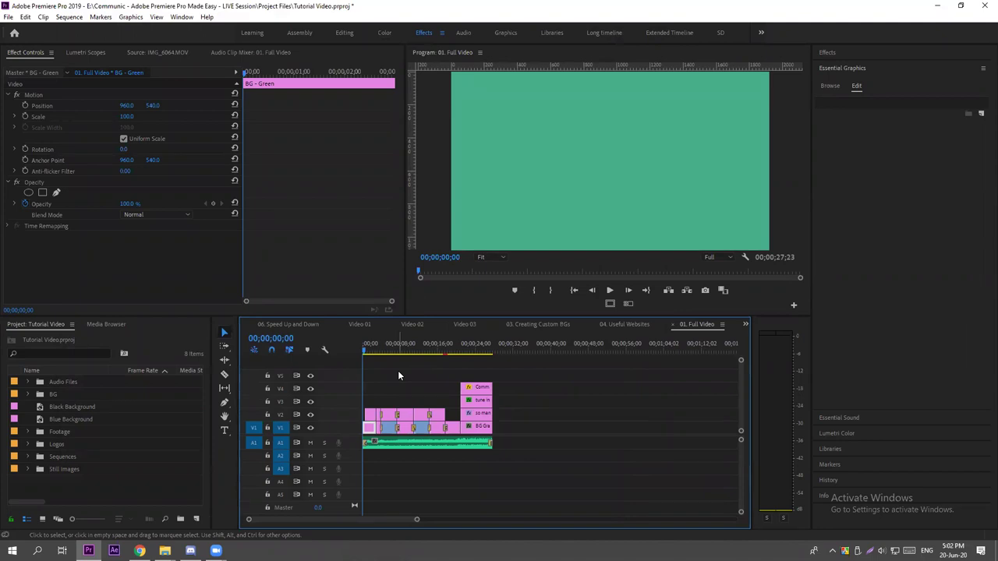
{"action": "key", "text": "space"}
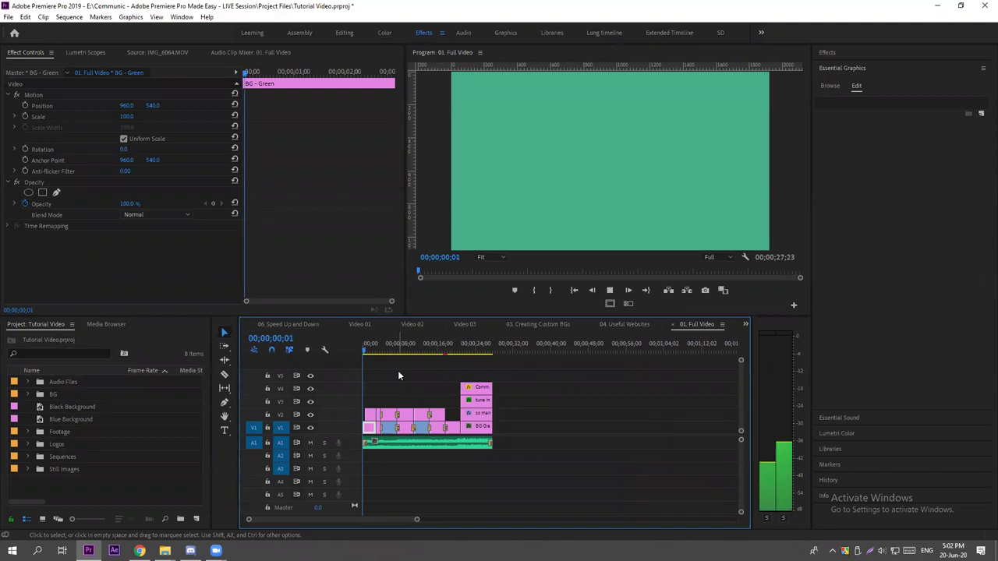
{"action": "key", "text": "space"}
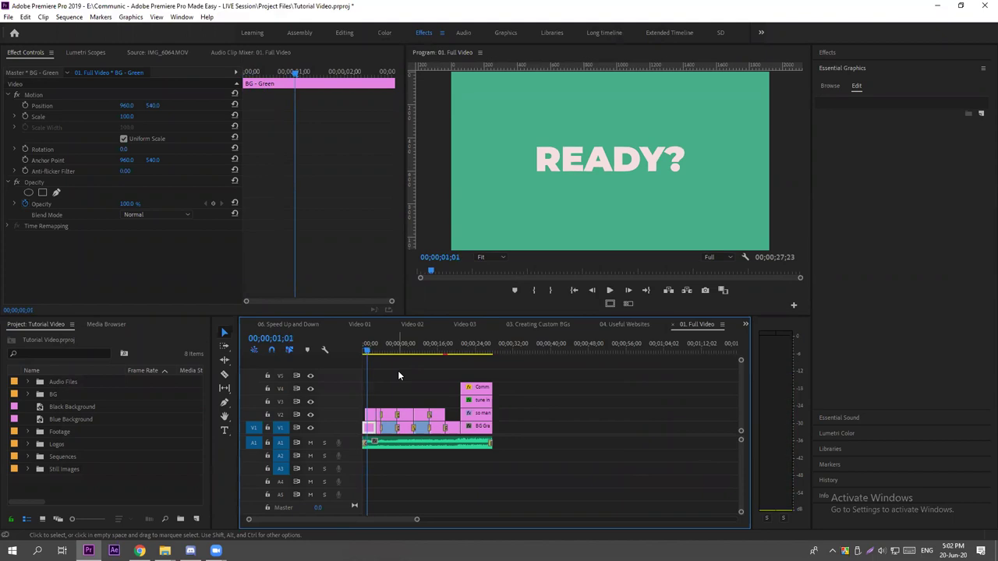
{"action": "left_click", "coordinate": [546, 215]}
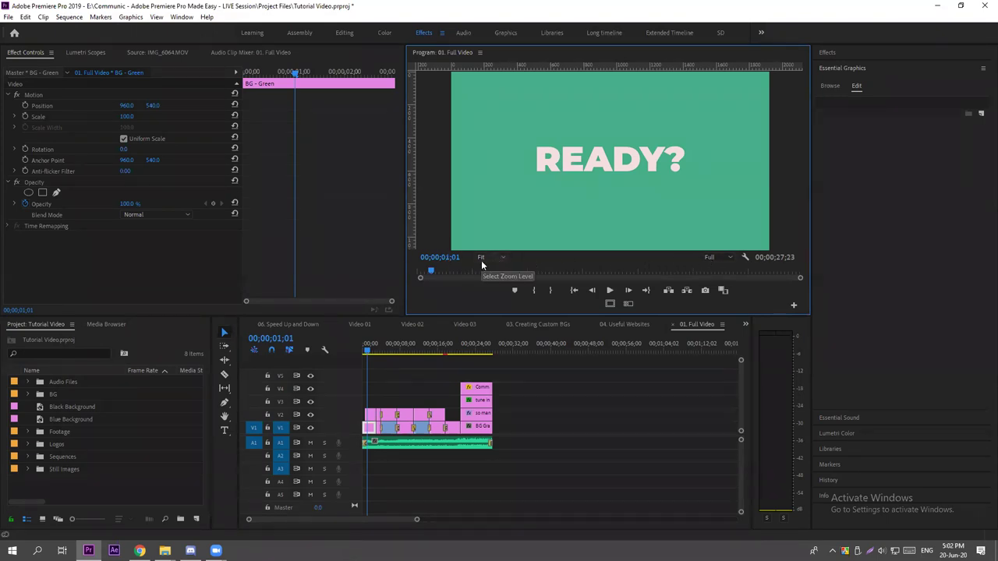
Set Program Monitor playback resolution to 1/4 and move the playhead to about 00;00;08;05.
{"action": "left_click", "coordinate": [719, 257]}
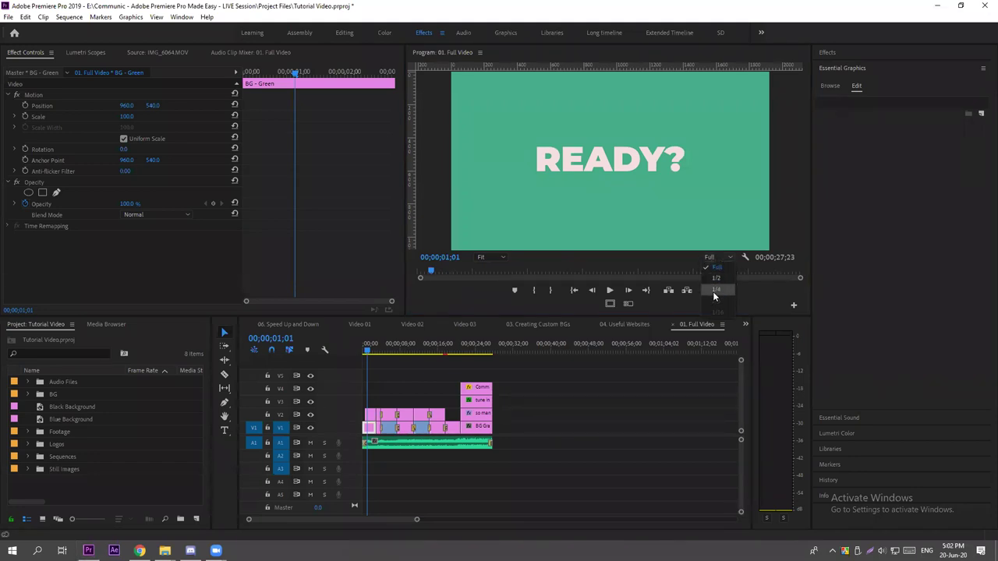
{"action": "left_click", "coordinate": [713, 292]}
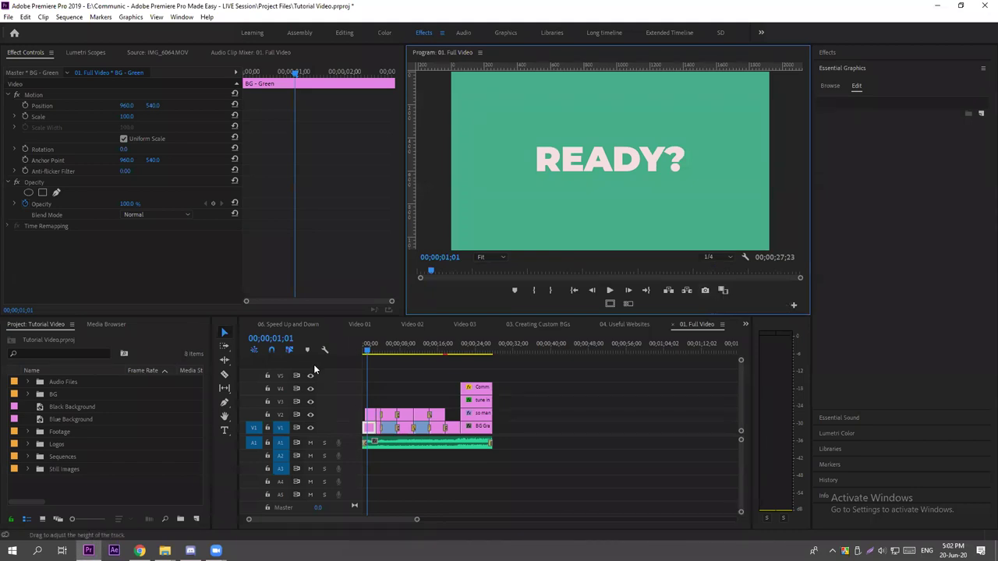
{"action": "left_click", "coordinate": [390, 349]}
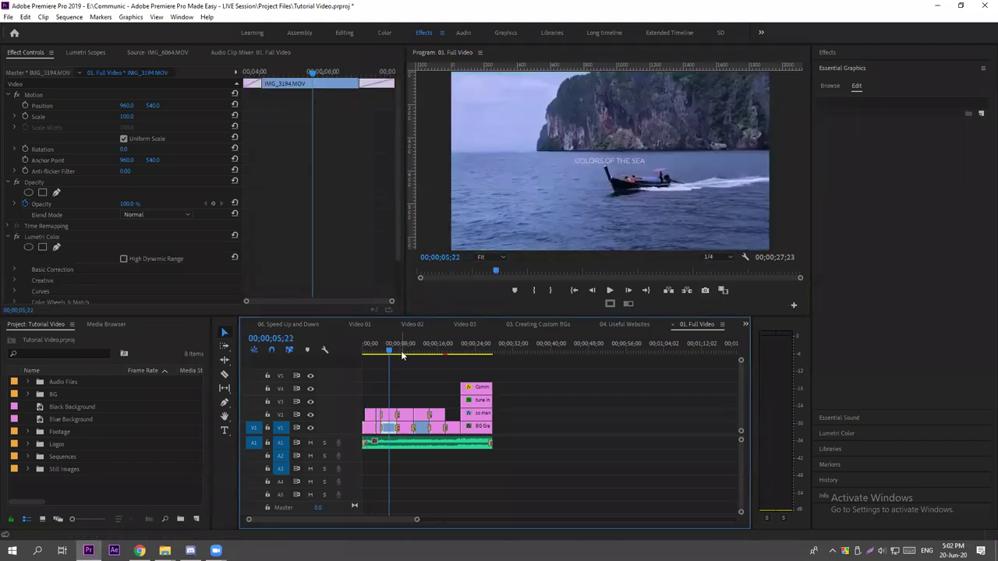
Play the sequence maximized through the COLORS OF A STARRY NIGHT shot, then restore the layout.
{"action": "key", "text": "space"}
{"action": "key", "text": "space"}
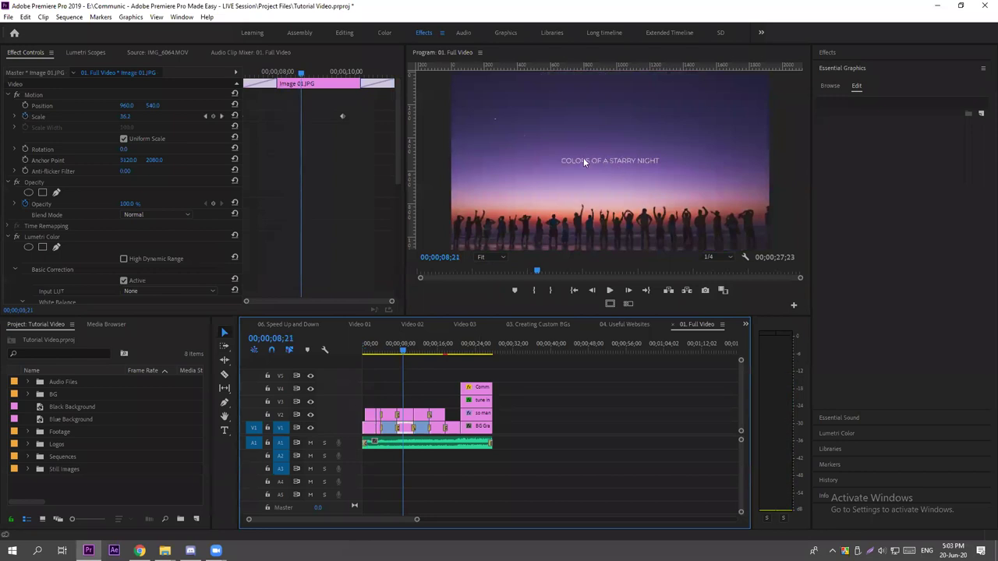
{"action": "key", "text": "grave"}
{"action": "key", "text": "space"}
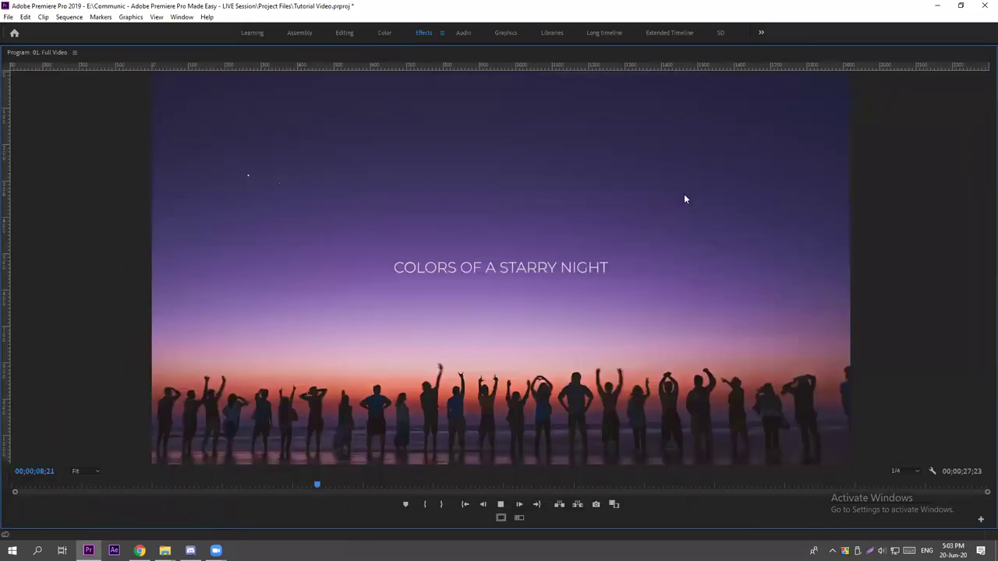
{"action": "key", "text": "space"}
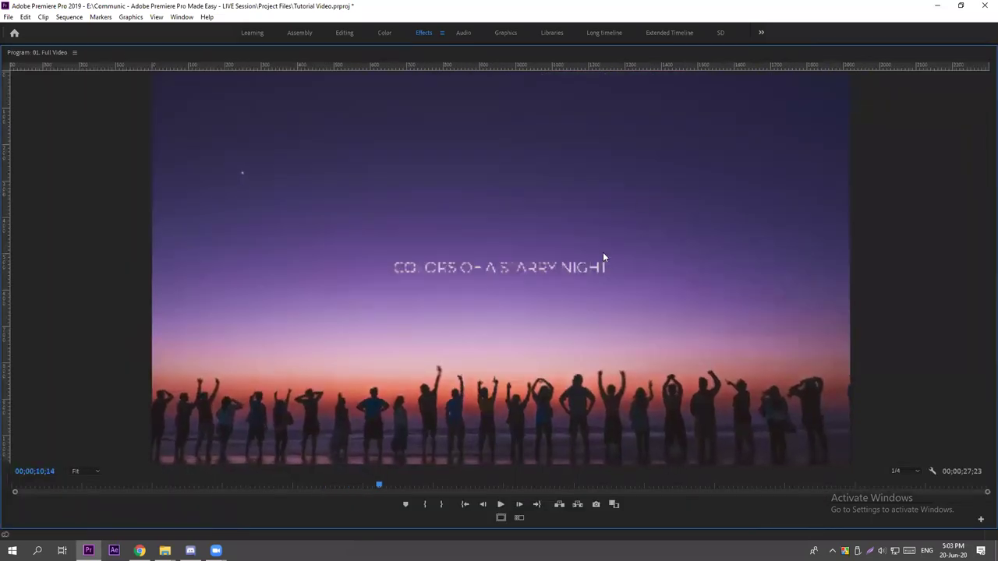
{"action": "key", "text": "grave"}
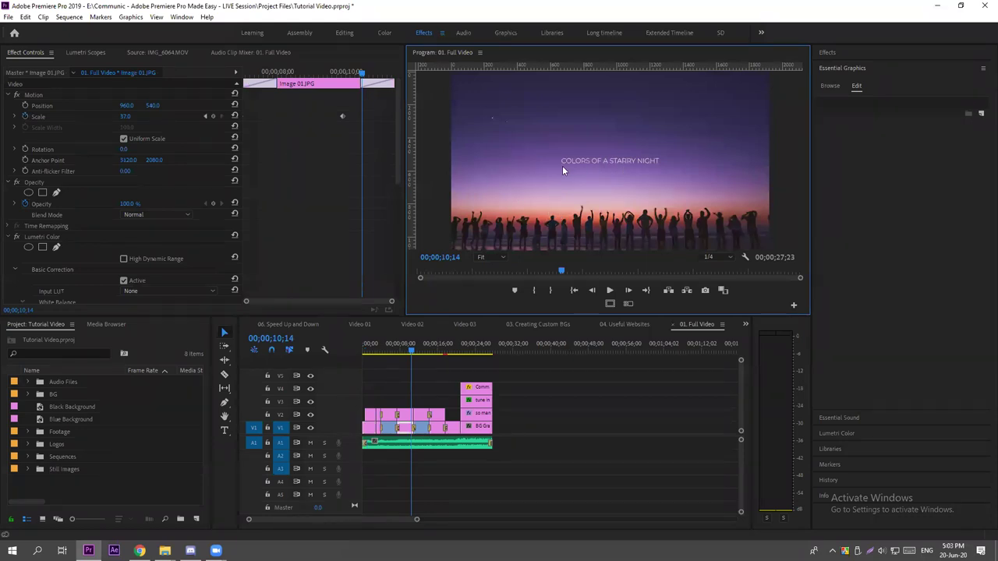
Keep preview resolution at 1/4, deselect all timeline clips, and switch to Chrome's Pixabay candle results.
{"action": "left_click", "coordinate": [722, 258]}
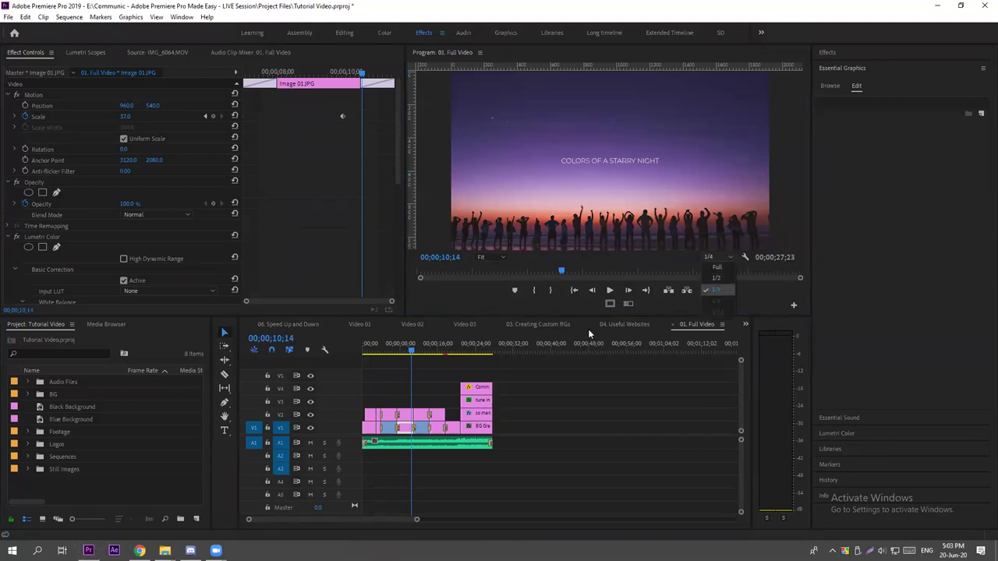
{"action": "left_click", "coordinate": [575, 401]}
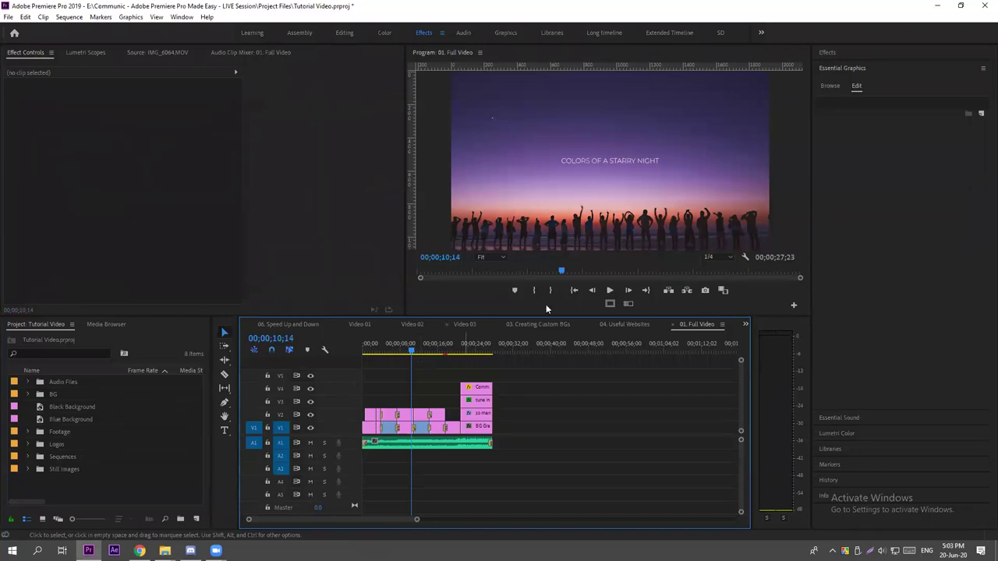
{"action": "left_click", "coordinate": [715, 257]}
{"action": "left_click", "coordinate": [712, 257]}
{"action": "left_click", "coordinate": [712, 258]}
{"action": "left_click", "coordinate": [712, 290]}
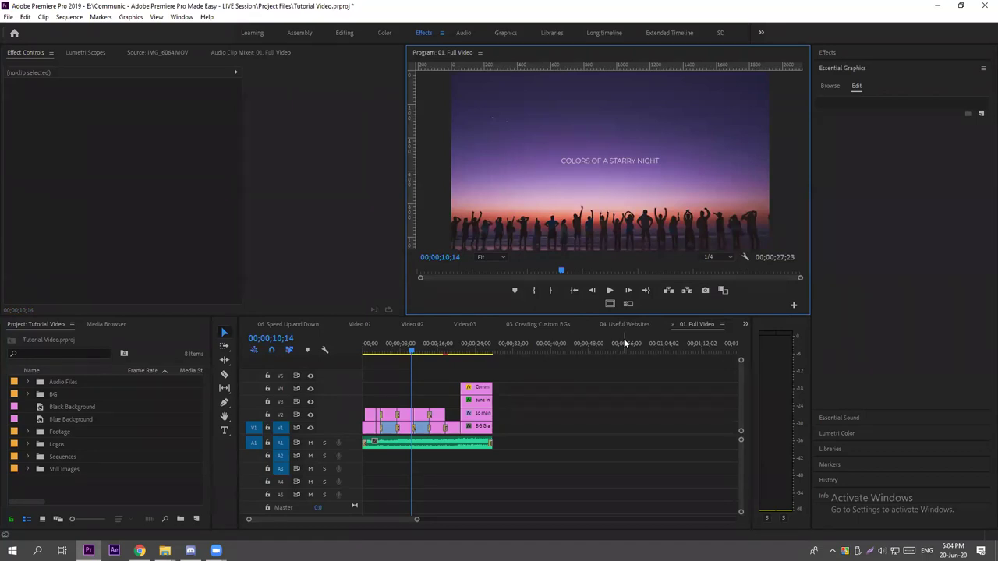
{"action": "left_click", "coordinate": [611, 373]}
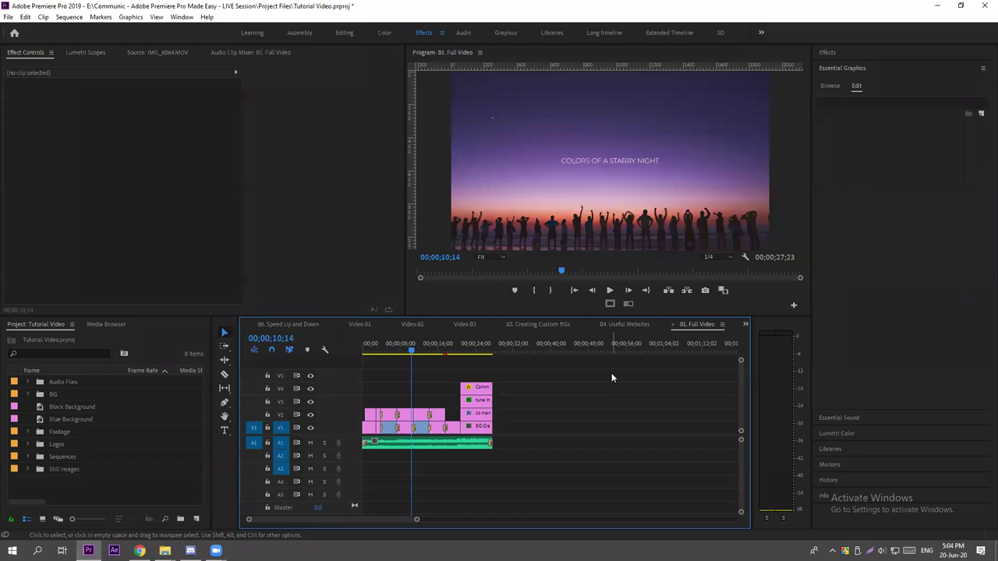
{"action": "left_click", "coordinate": [140, 551]}
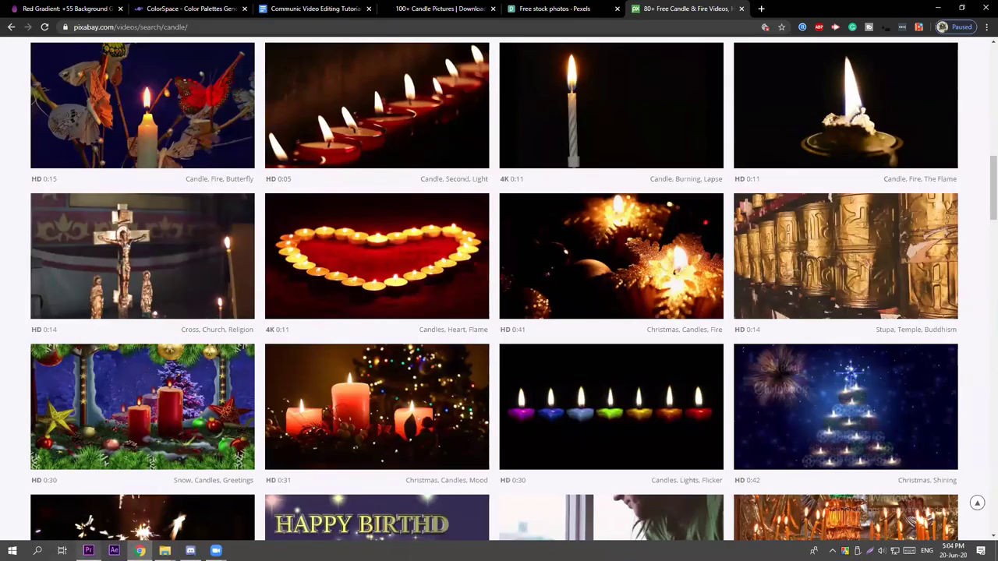
Switch from Chrome back to the Premiere Pro window via the taskbar.
{"action": "left_click", "coordinate": [88, 551]}
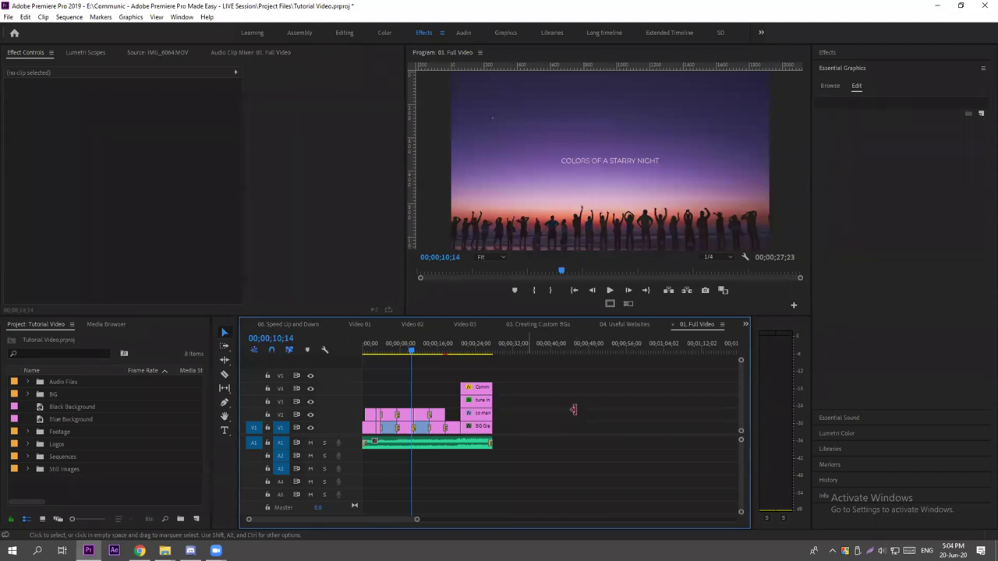
Select Black Background and Blue Background in the Project panel, then jump to the concert clip at 00;00;12;21.
{"action": "left_click", "coordinate": [66, 408]}
{"action": "left_click", "coordinate": [64, 420], "text": "shift"}
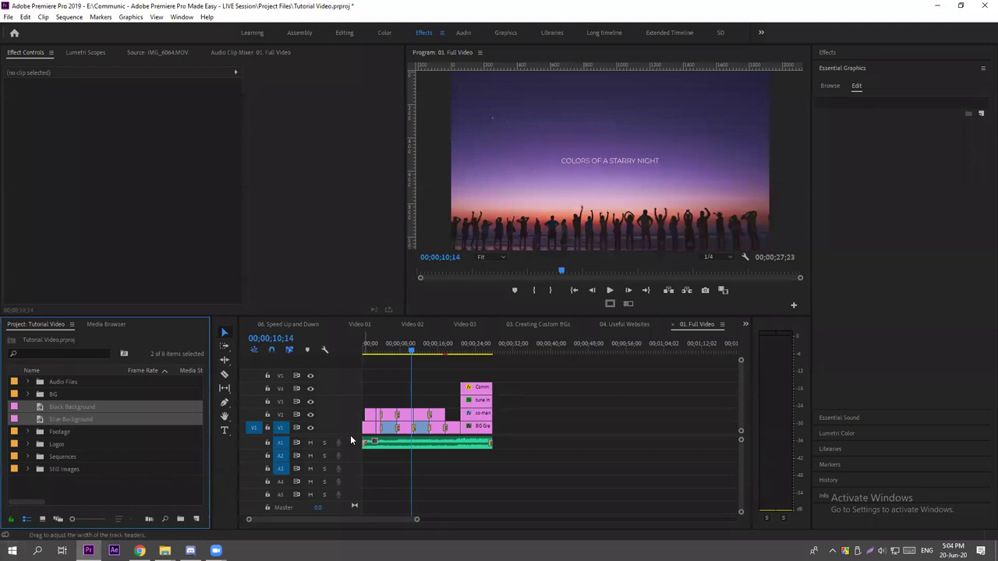
{"action": "left_click", "coordinate": [425, 345]}
{"action": "left_click", "coordinate": [423, 346]}
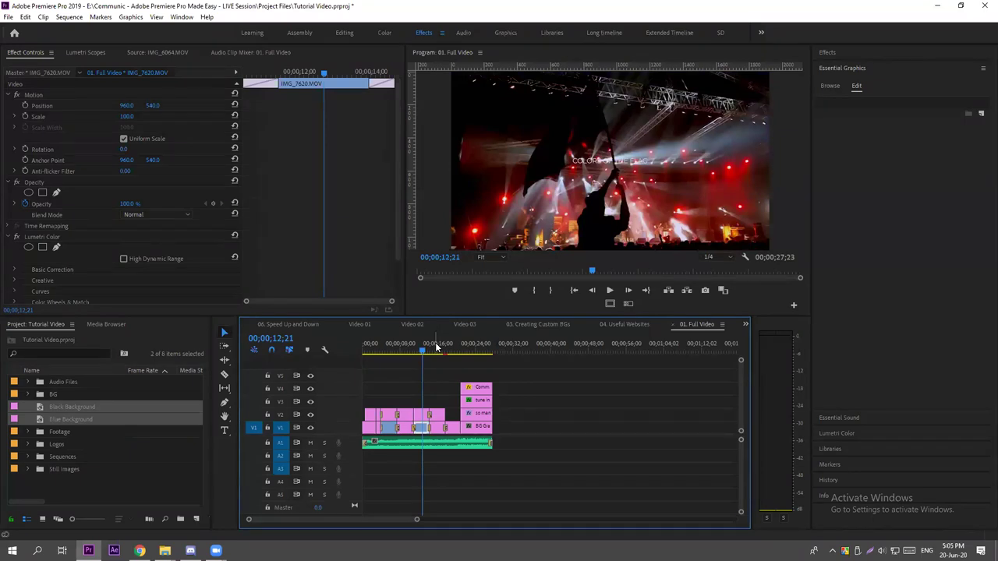
Jump the playhead to 00;00;23;09 to show the SO MANY COLORS end title.
{"action": "left_click", "coordinate": [473, 347]}
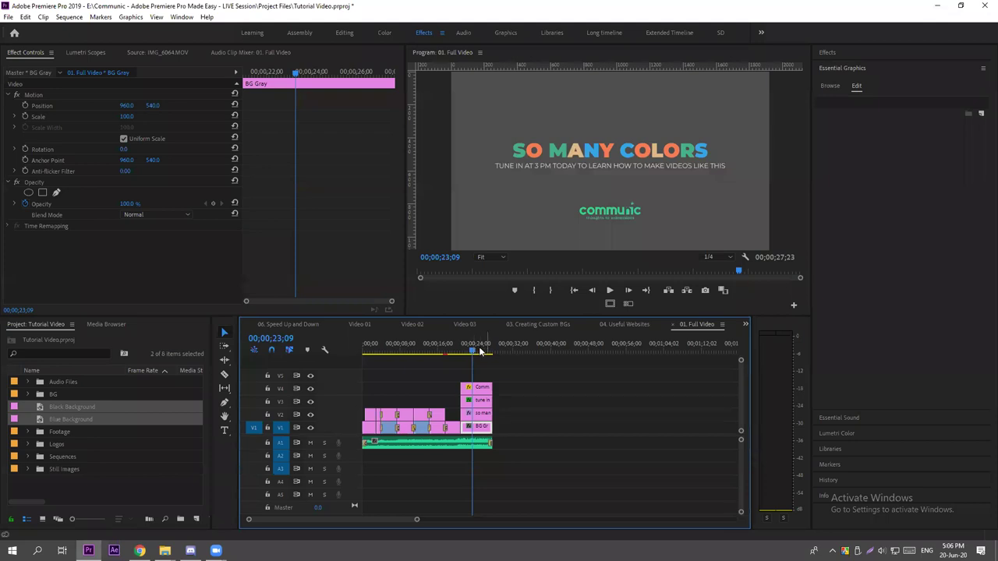
Move the playhead to 00;00;24;15 and drag both background items into the BG bin.
{"action": "left_click", "coordinate": [478, 350]}
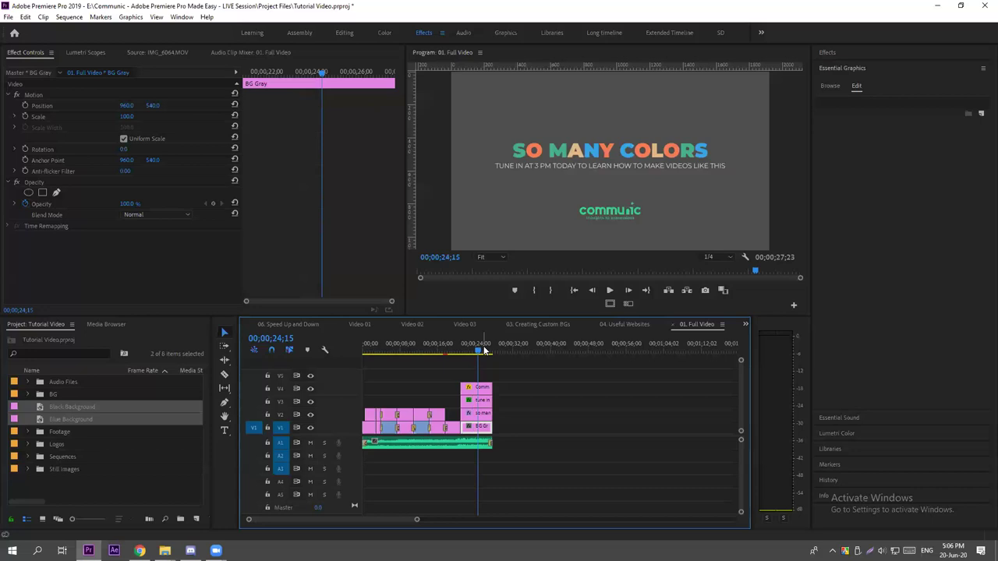
{"action": "left_click", "coordinate": [64, 404]}
{"action": "left_click_drag", "start_coordinate": [54, 394], "coordinate": [54, 395]}
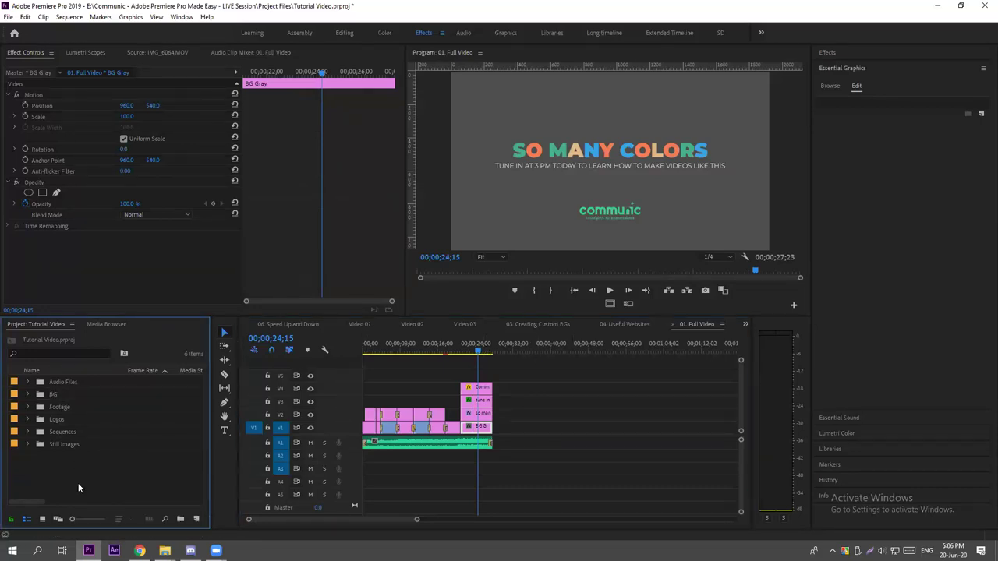